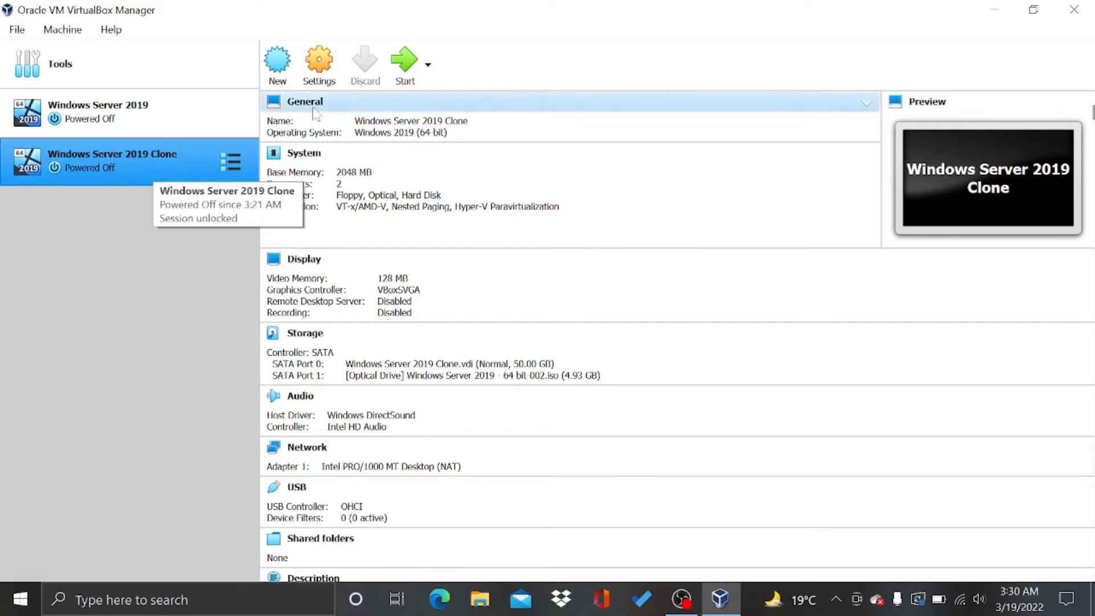
Attach the clone's adapter to Host-only Adapter with promiscuous mode Allow All, then start the clone
click(321, 72)
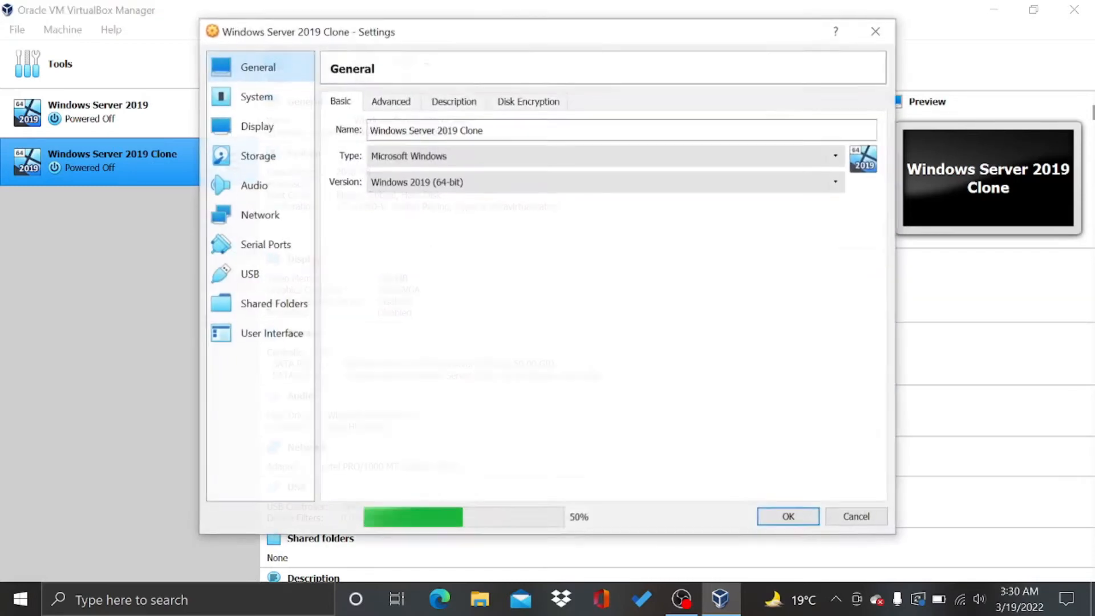
click(268, 215)
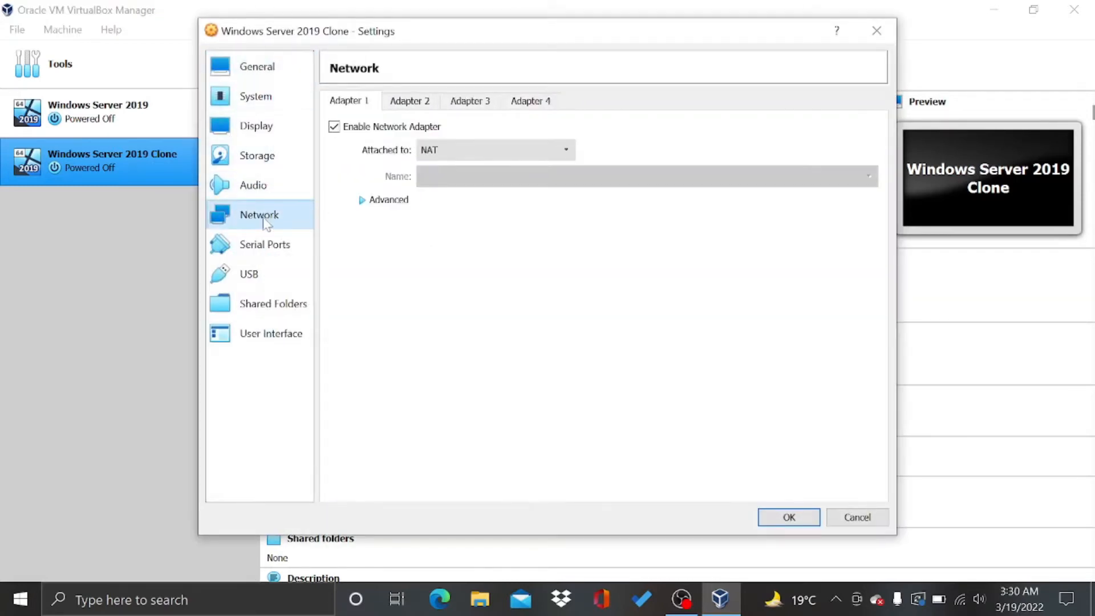
click(462, 151)
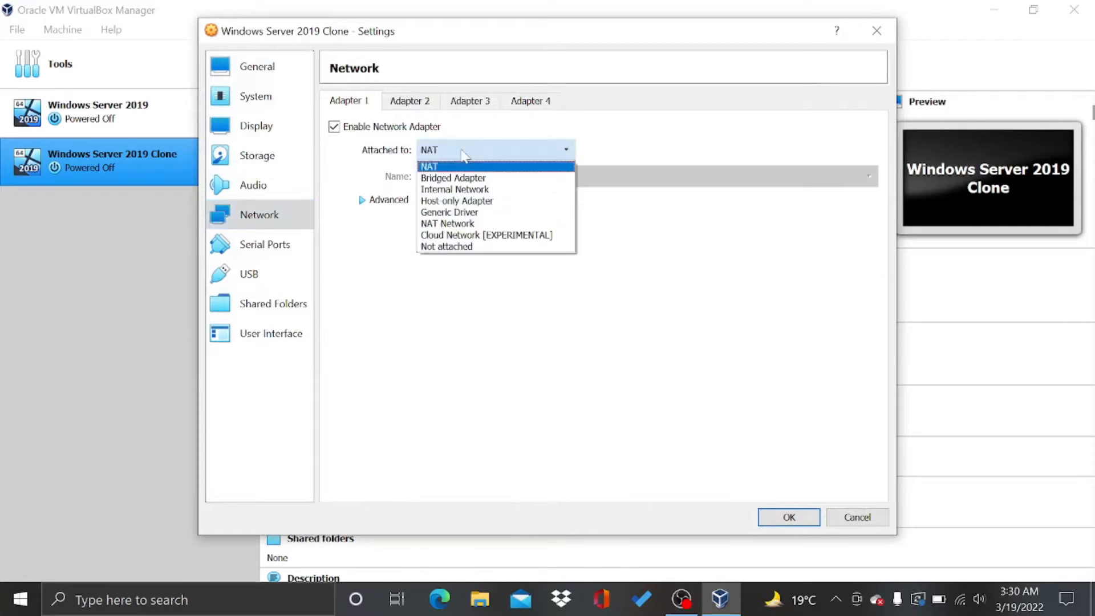
click(466, 202)
click(368, 208)
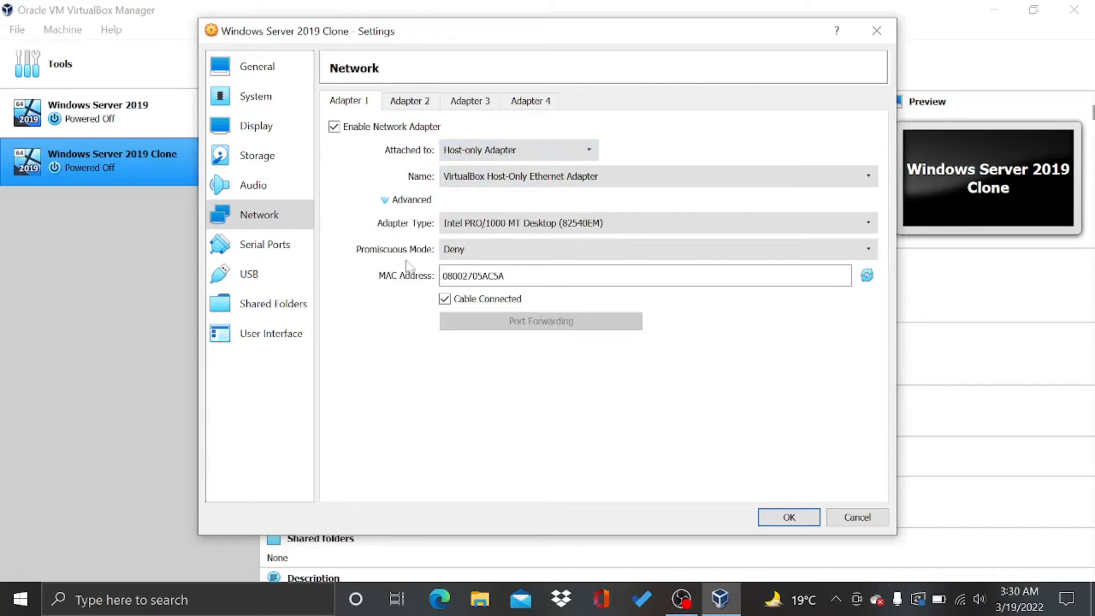
click(482, 251)
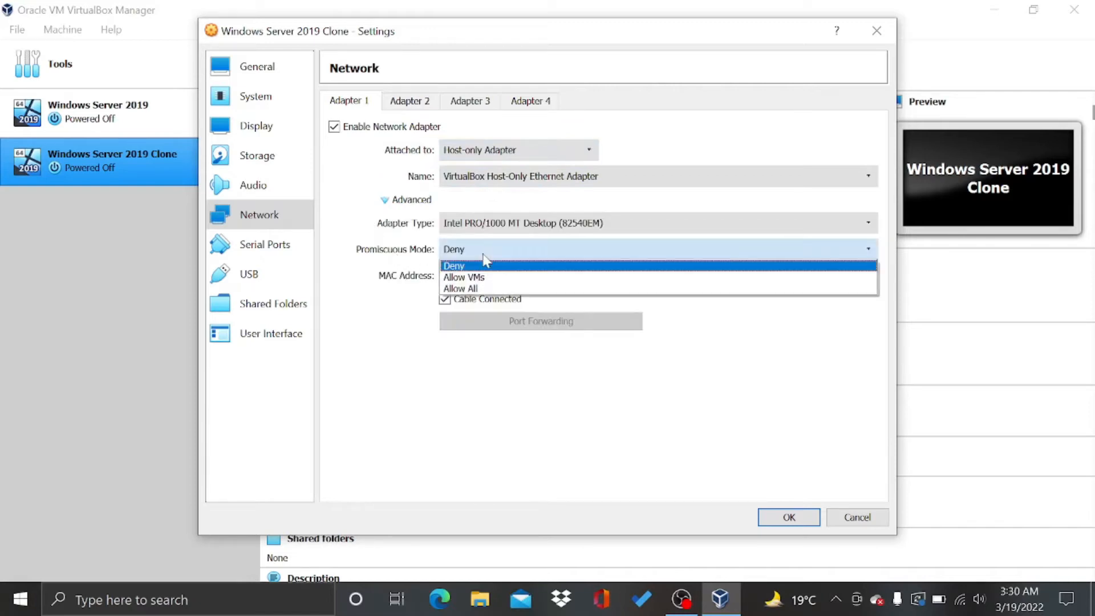
click(494, 290)
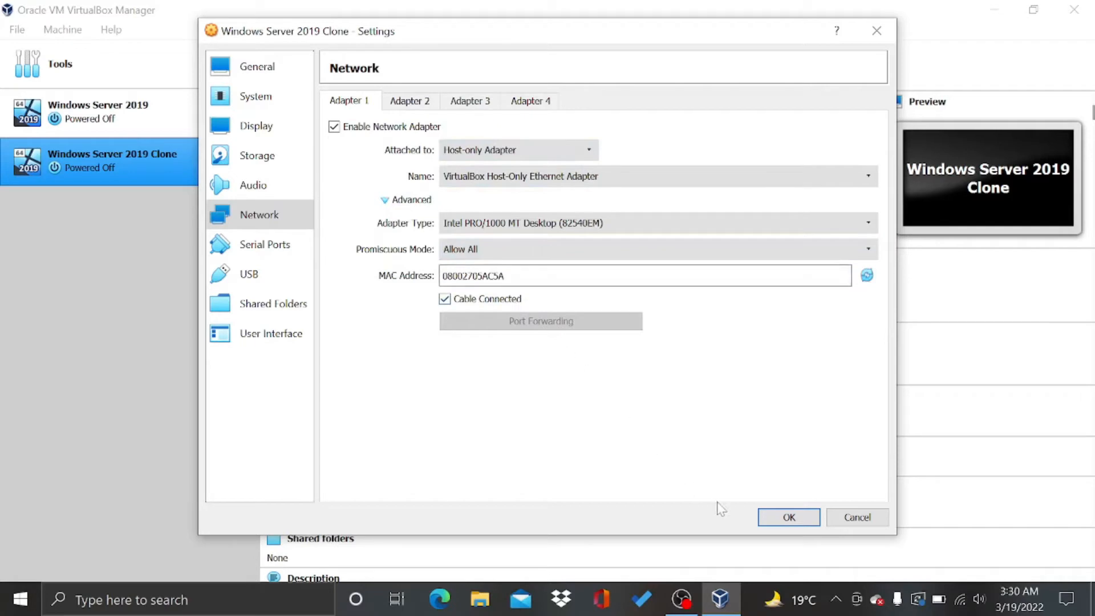
click(787, 517)
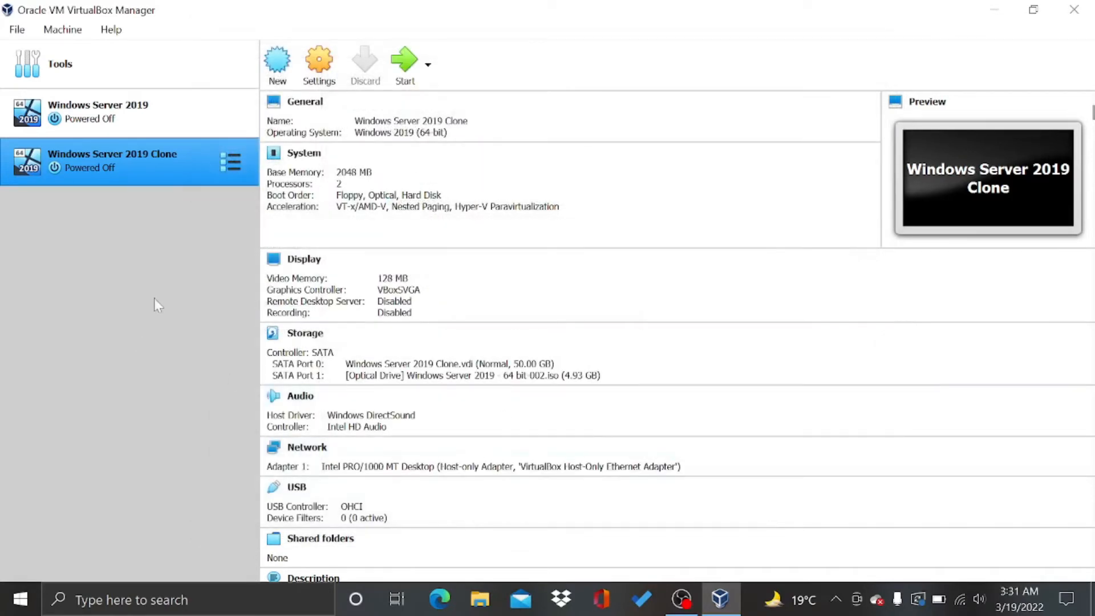
click(404, 62)
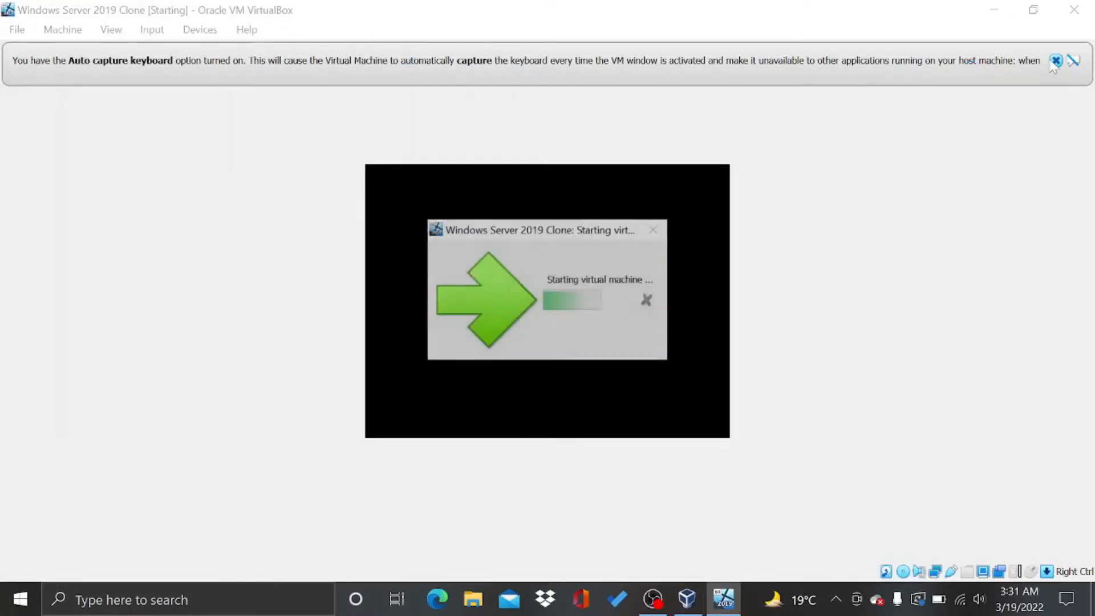
Dismiss the keyboard and mouse notices and send Ctrl-Alt-Del to the clone's lock screen
click(1055, 61)
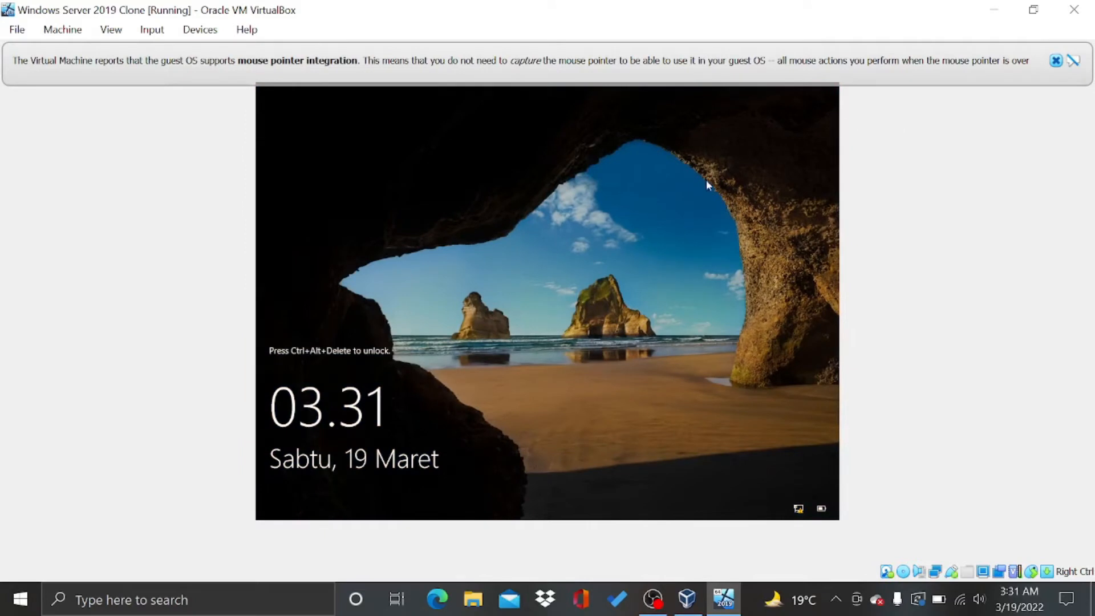
click(1055, 60)
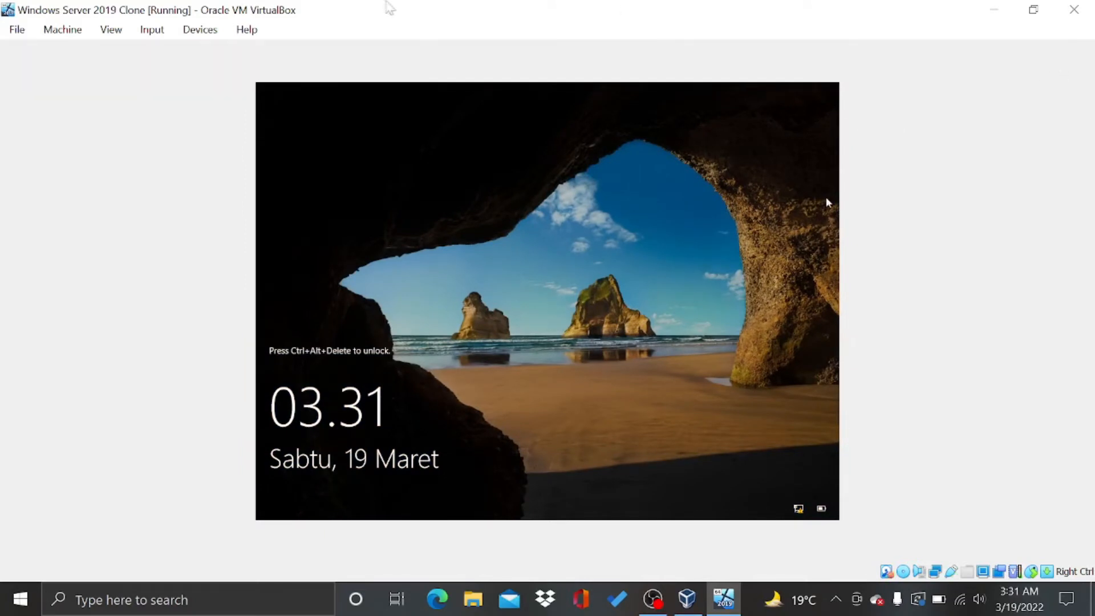
click(153, 30)
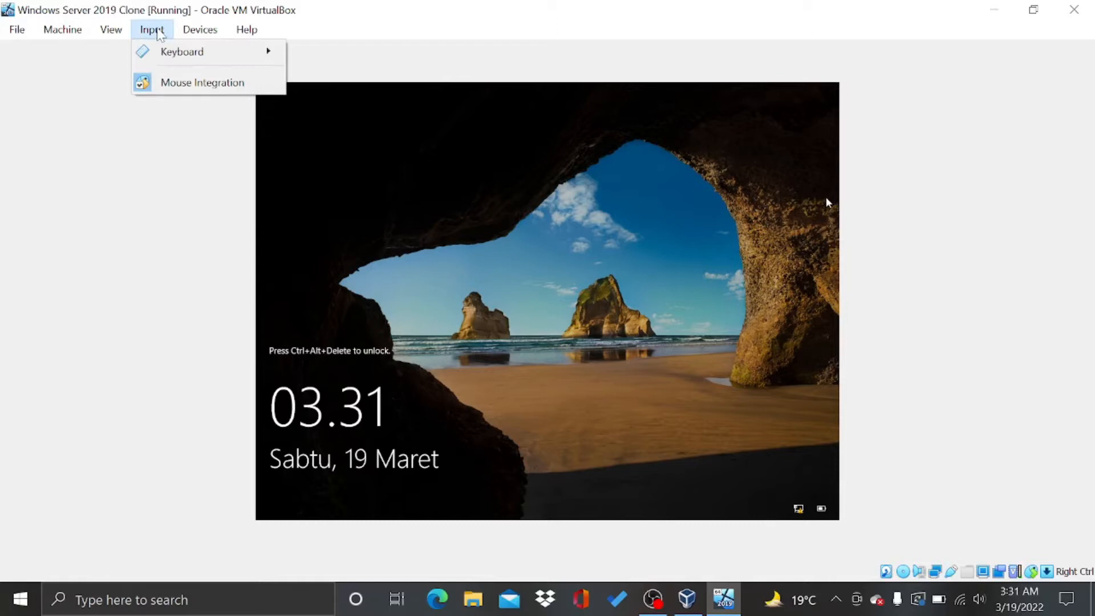
mouse_move(171, 51)
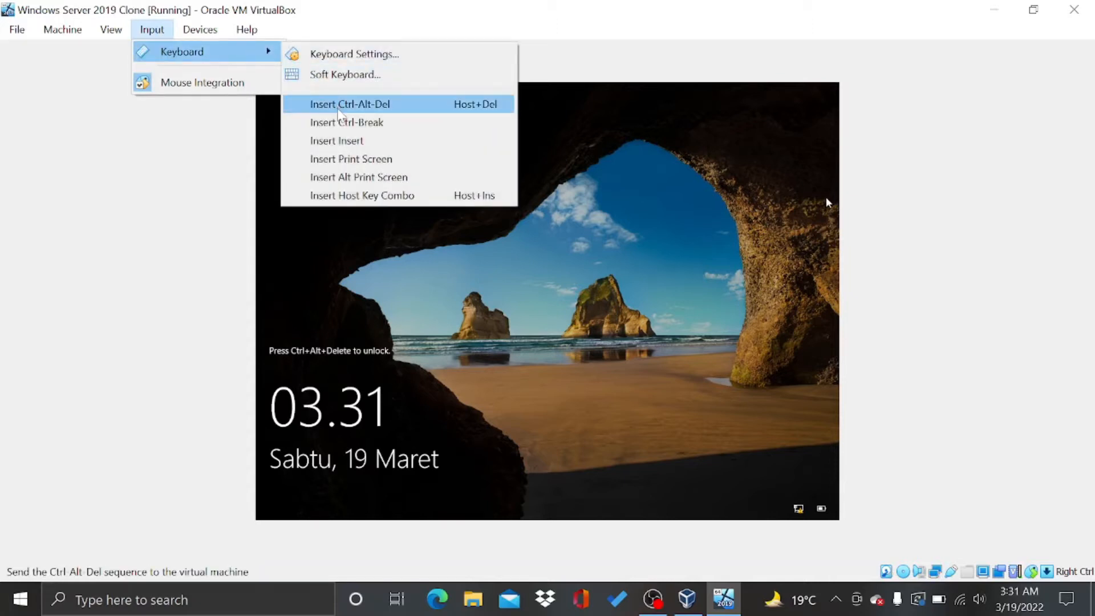
click(338, 105)
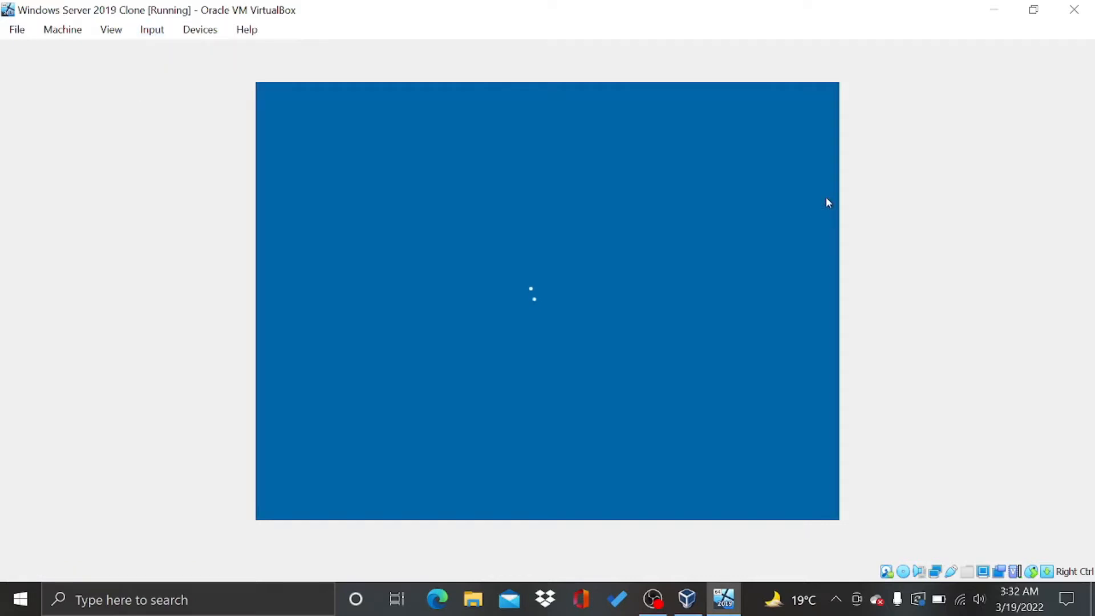
Sign in to the guest as administrator with the account password
click(519, 348)
text(•••••••••)
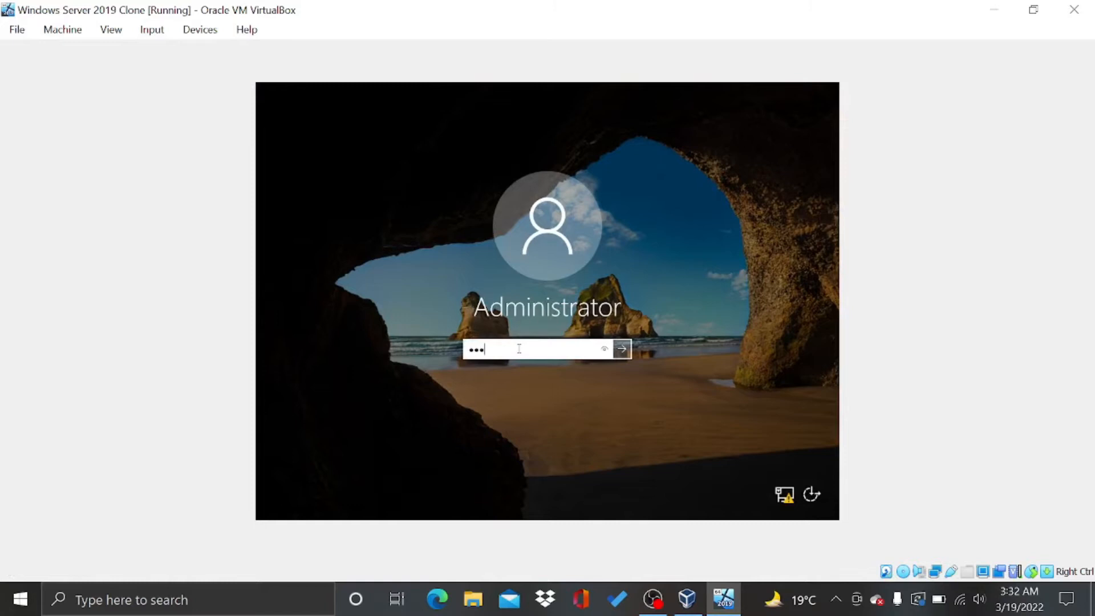
key(Return)
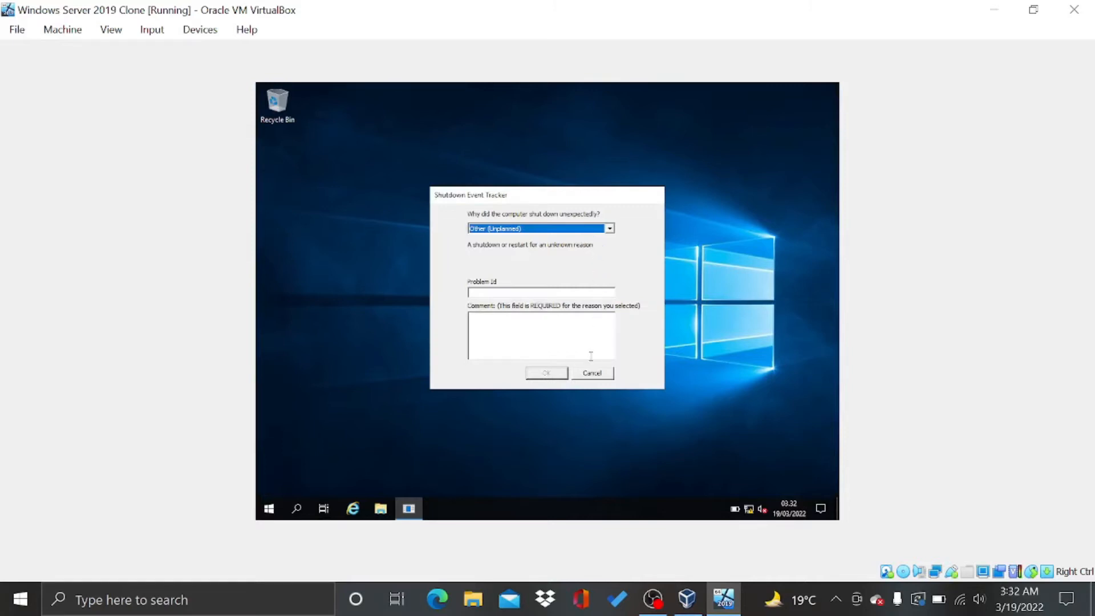
Cancel Shutdown Event Tracker, close the Admin Center popup, accept the error and minimize Server Manager
click(592, 377)
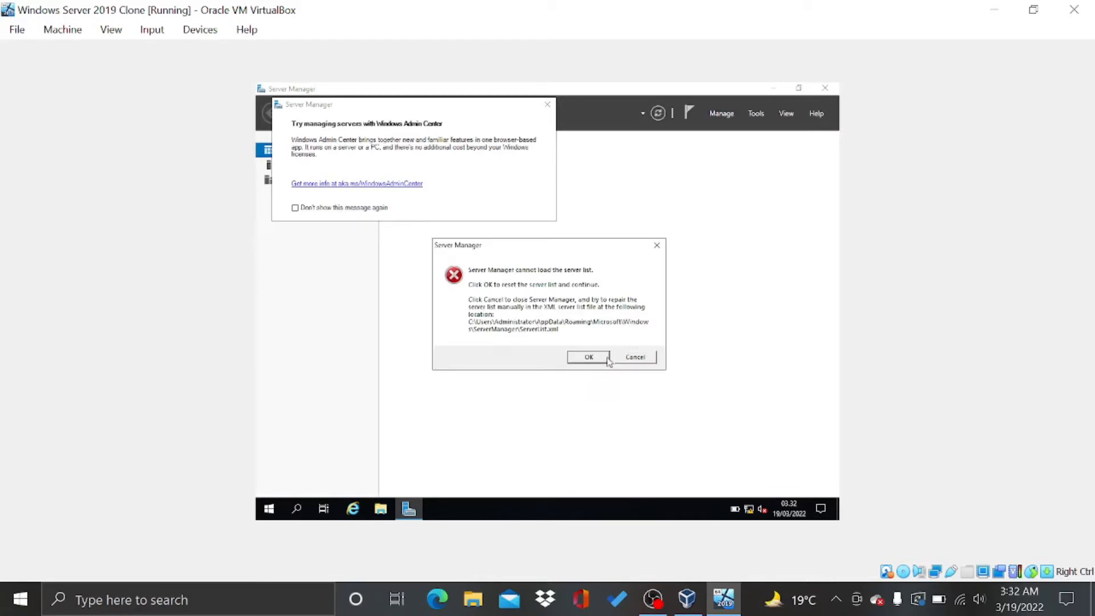
click(546, 105)
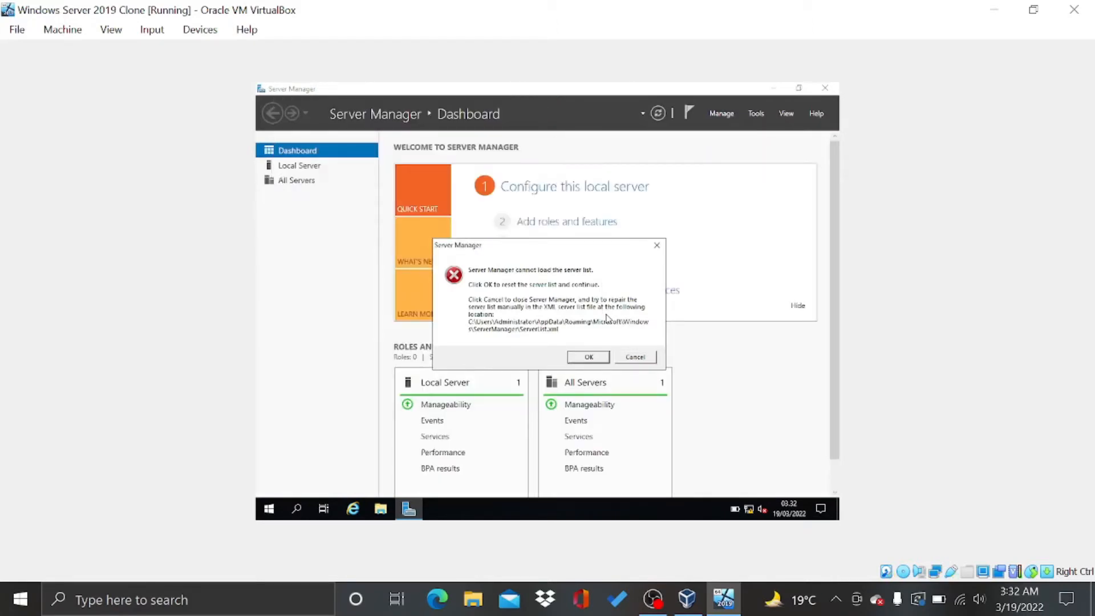
click(589, 357)
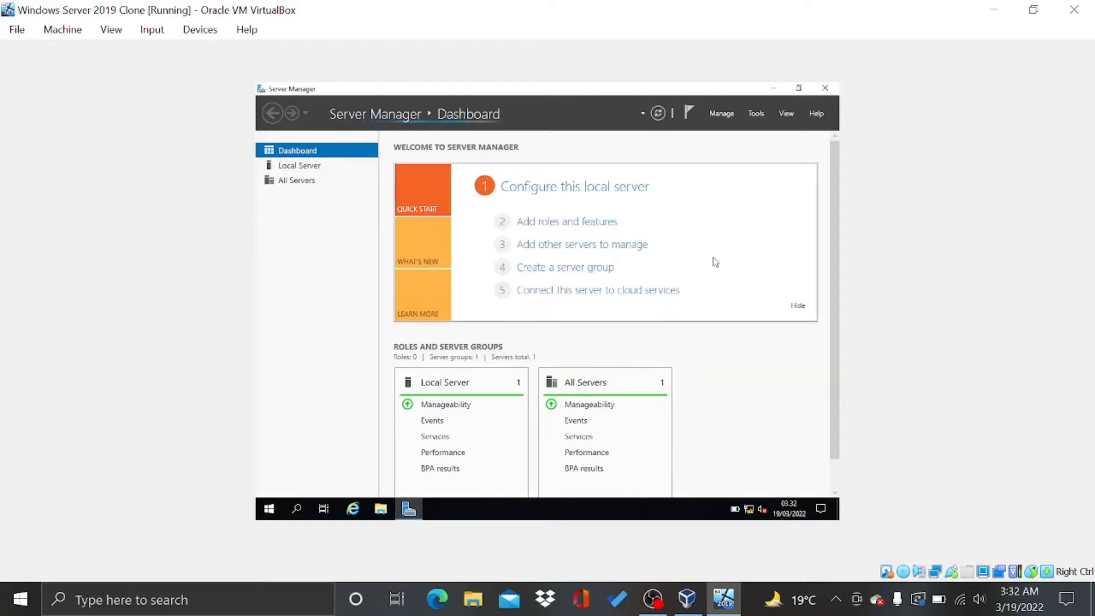
click(772, 89)
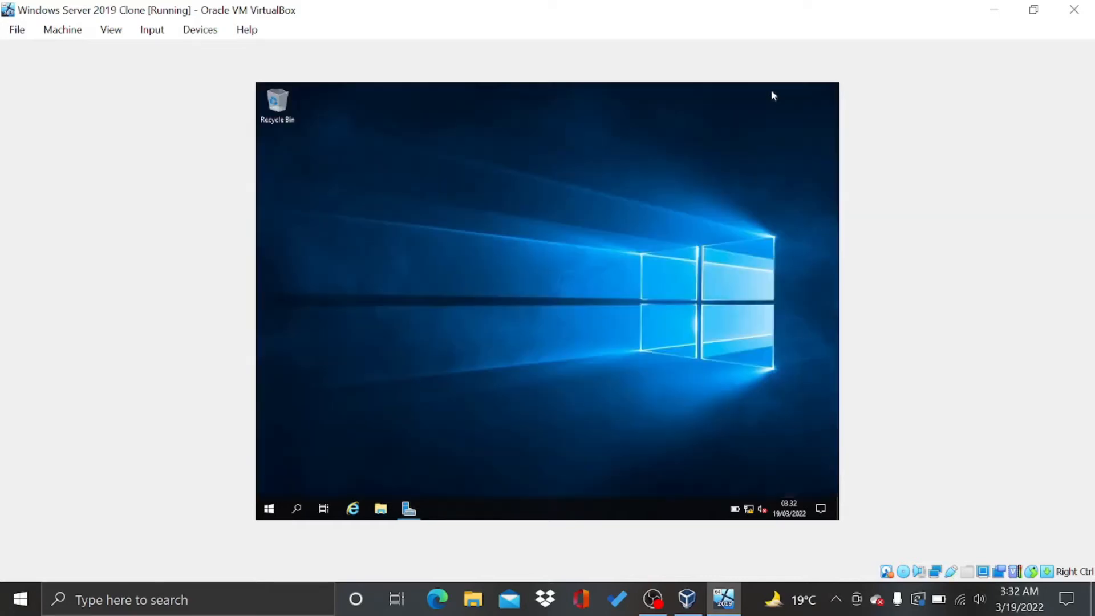
Refresh the guest desktop twice and minimize Server Manager again
right_click(594, 158)
click(631, 195)
right_click(631, 195)
click(654, 231)
click(410, 509)
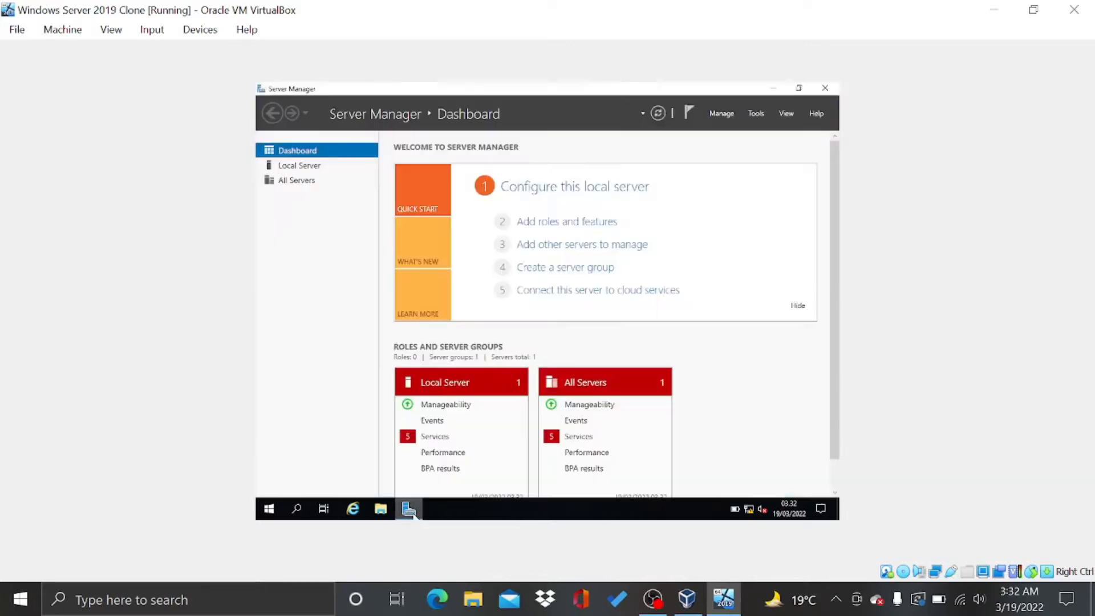
click(772, 90)
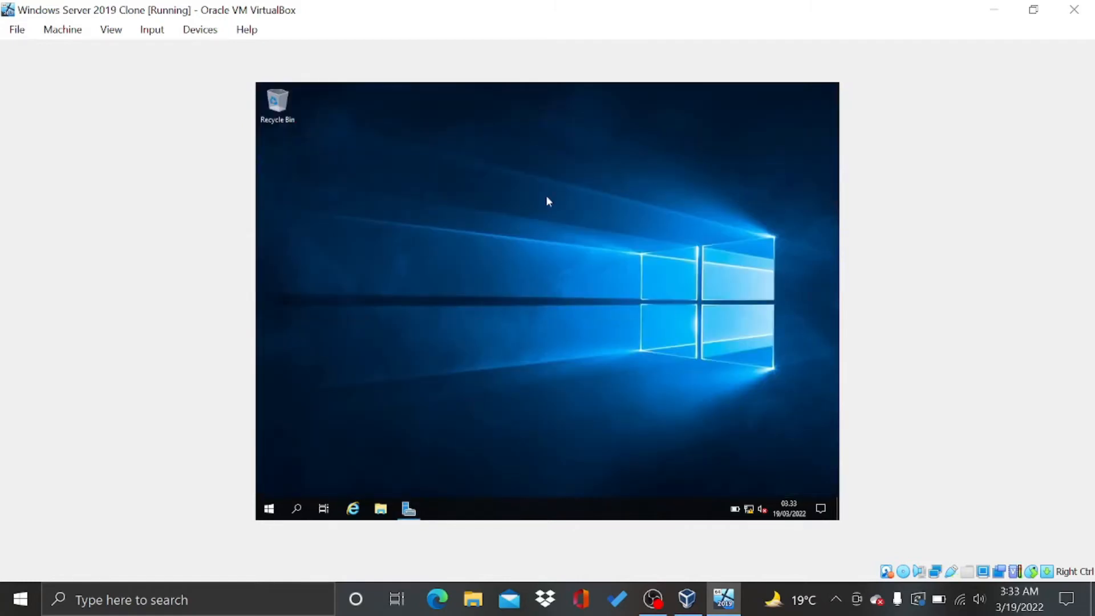
Launch the guest's Control Panel through a 'con' search and go to Network and Internet
click(268, 513)
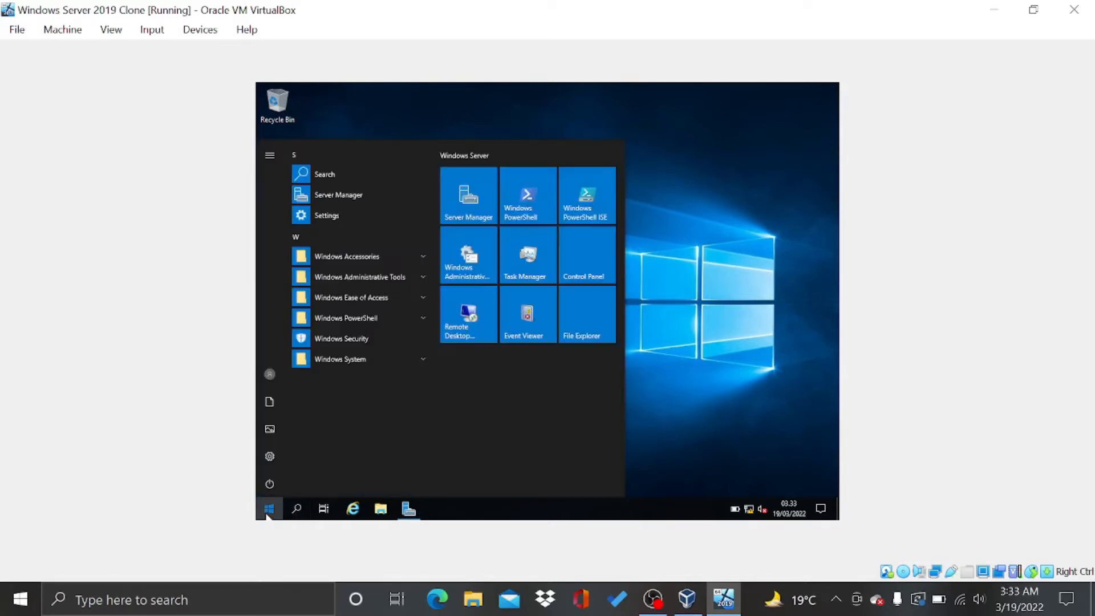
click(269, 515)
click(293, 513)
text(con)
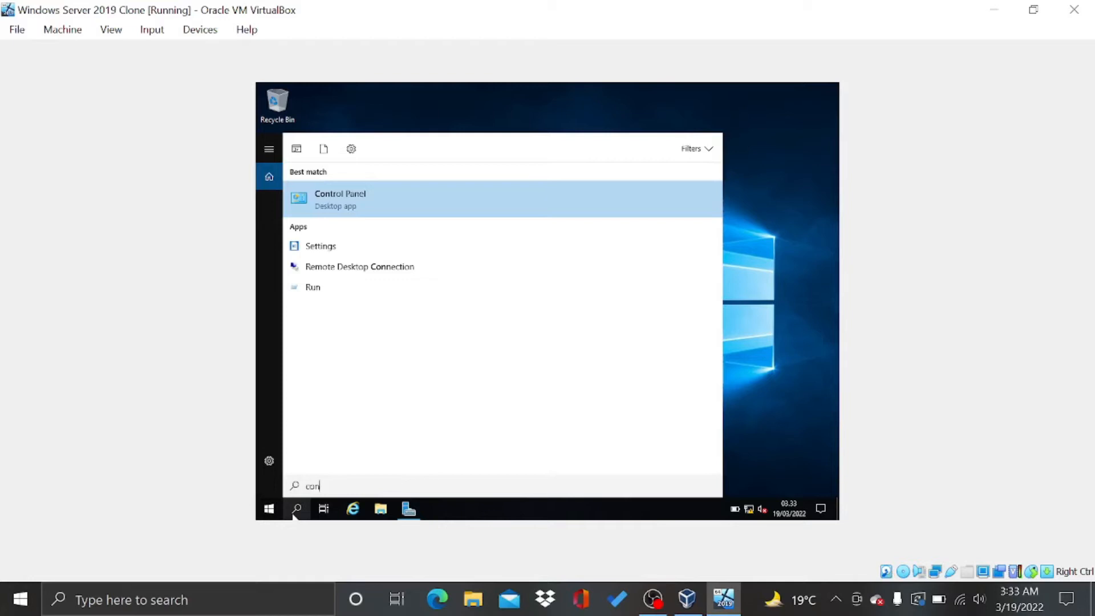
key(Return)
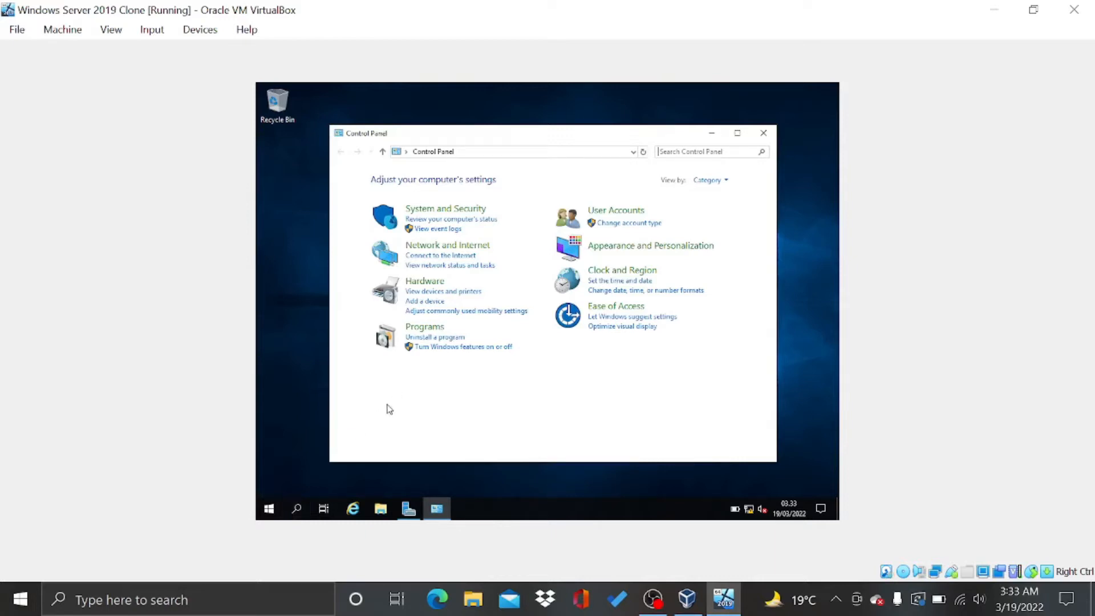
click(437, 249)
key(alt+Left)
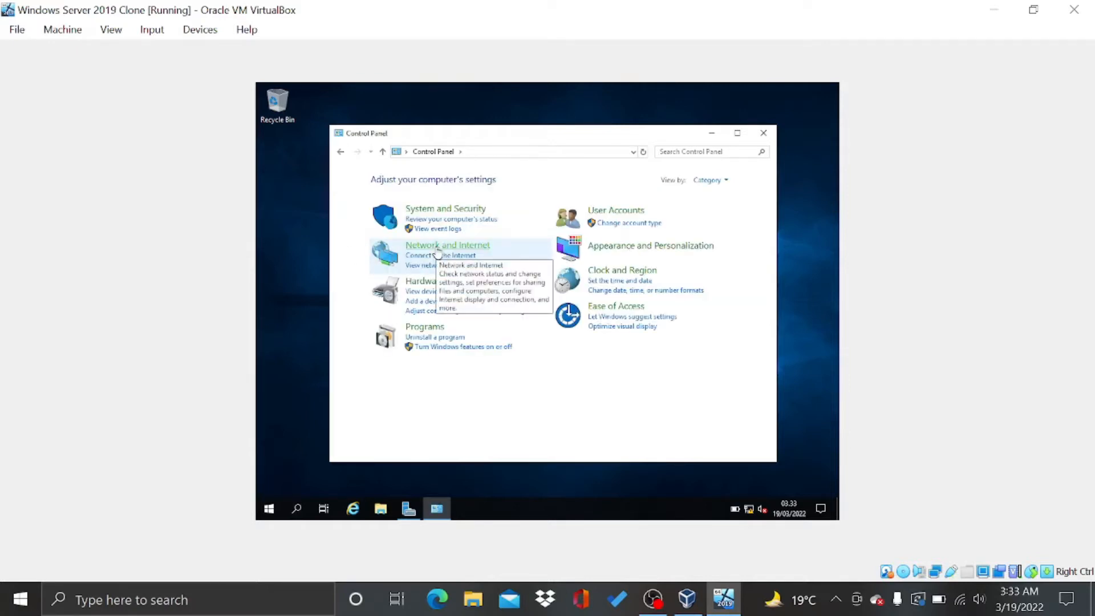
click(437, 249)
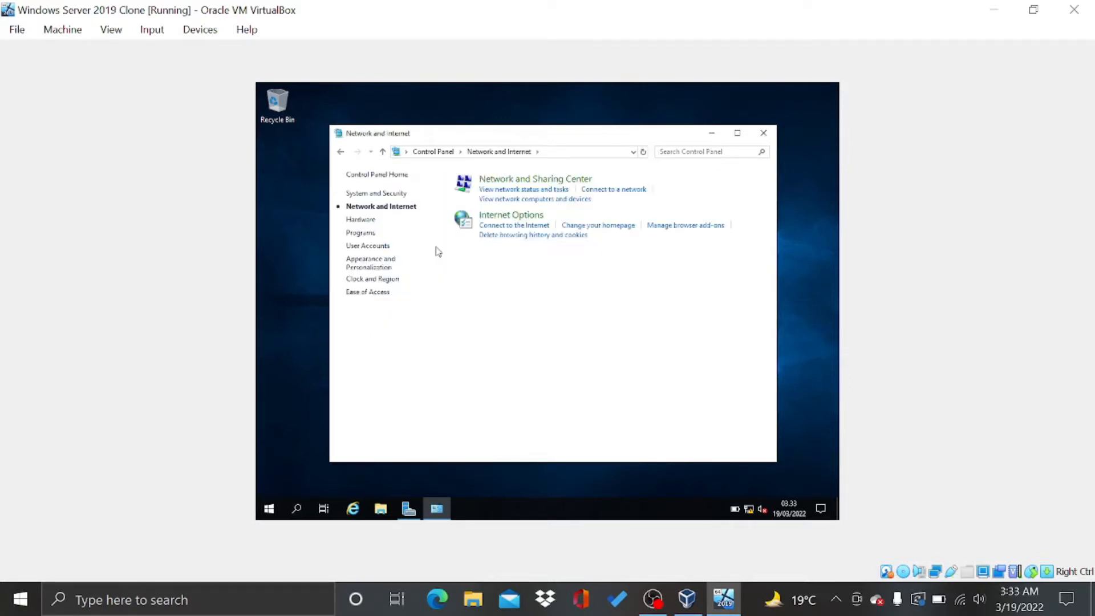
From Network and Sharing Center, open the Ethernet adapter properties and its IPv4 settings
click(482, 179)
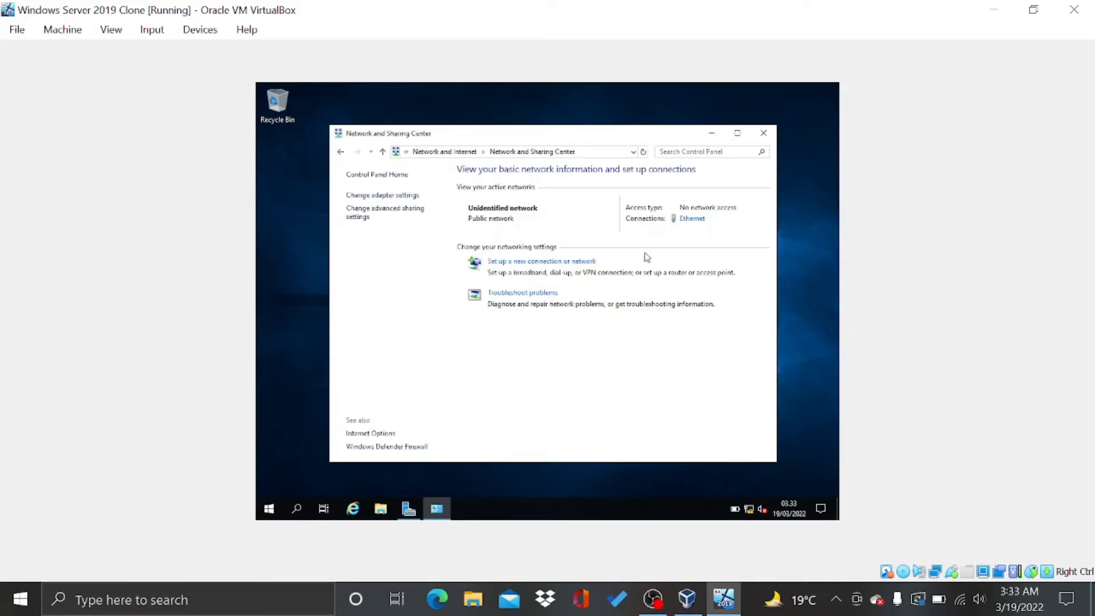
click(692, 218)
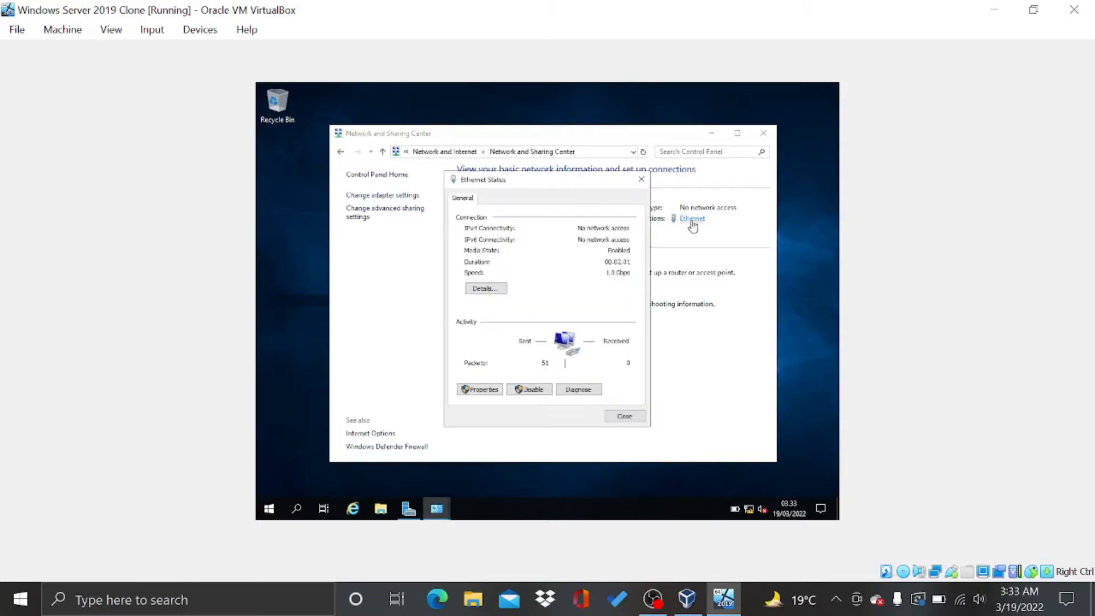
click(465, 391)
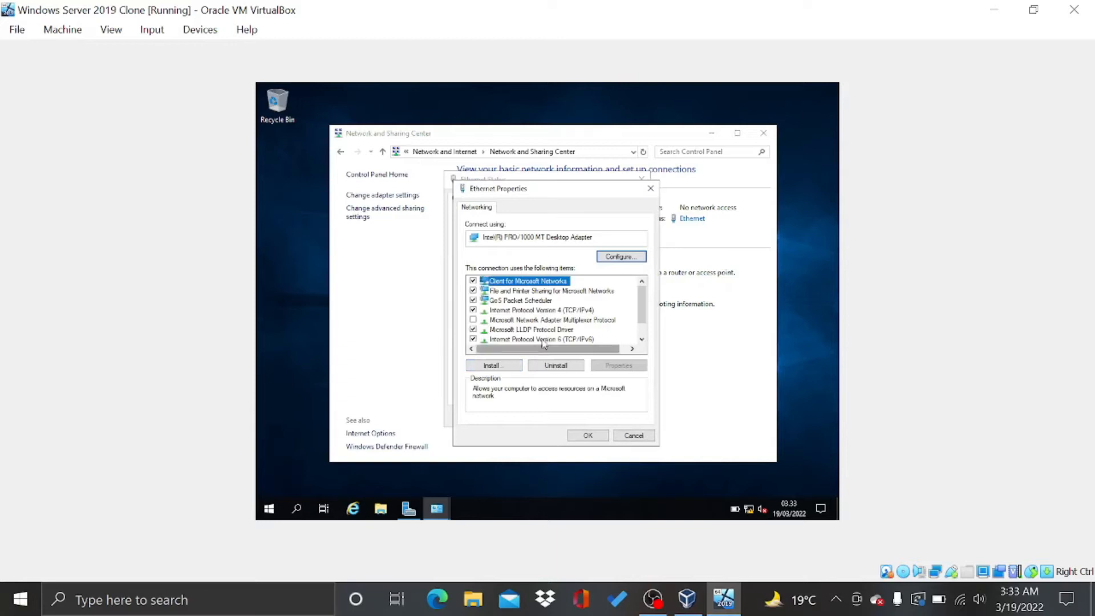
double_click(539, 310)
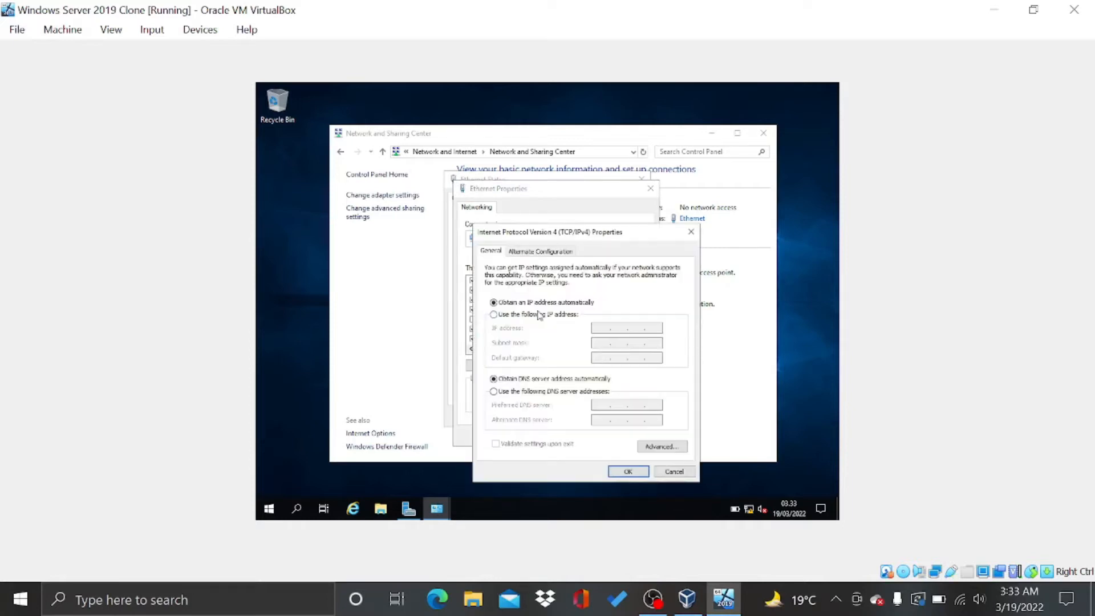
Set static IP 192.168.10.11, mask 255.255.255.0, gateway 192.168.10.11 and a preferred DNS server
click(493, 314)
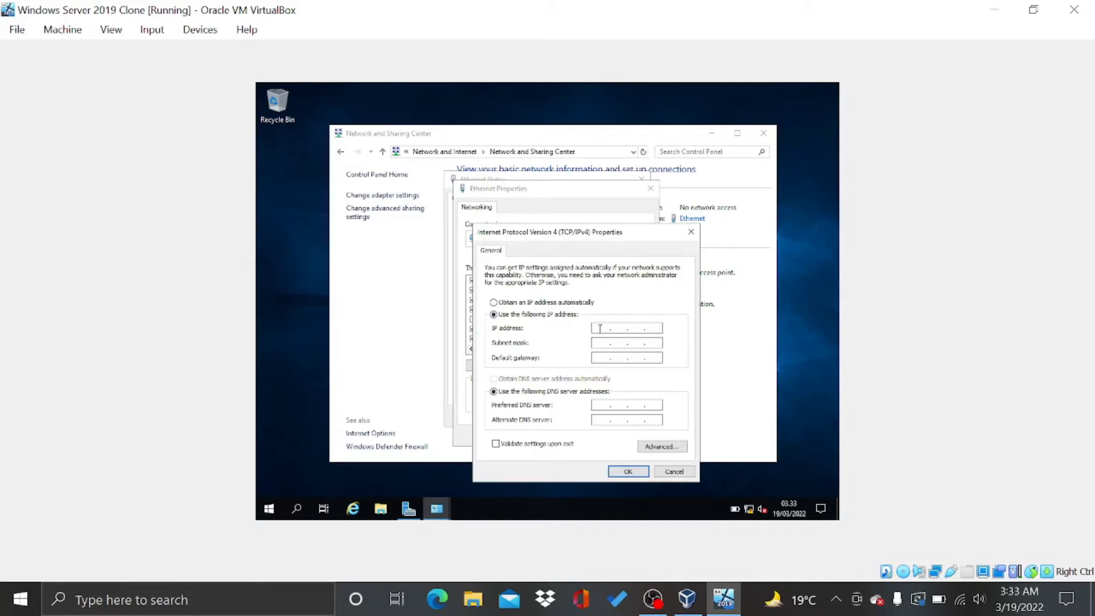
click(602, 328)
text(192 . 168 . 10)
click(599, 343)
click(603, 360)
text(192 . 168 . 10 . 11)
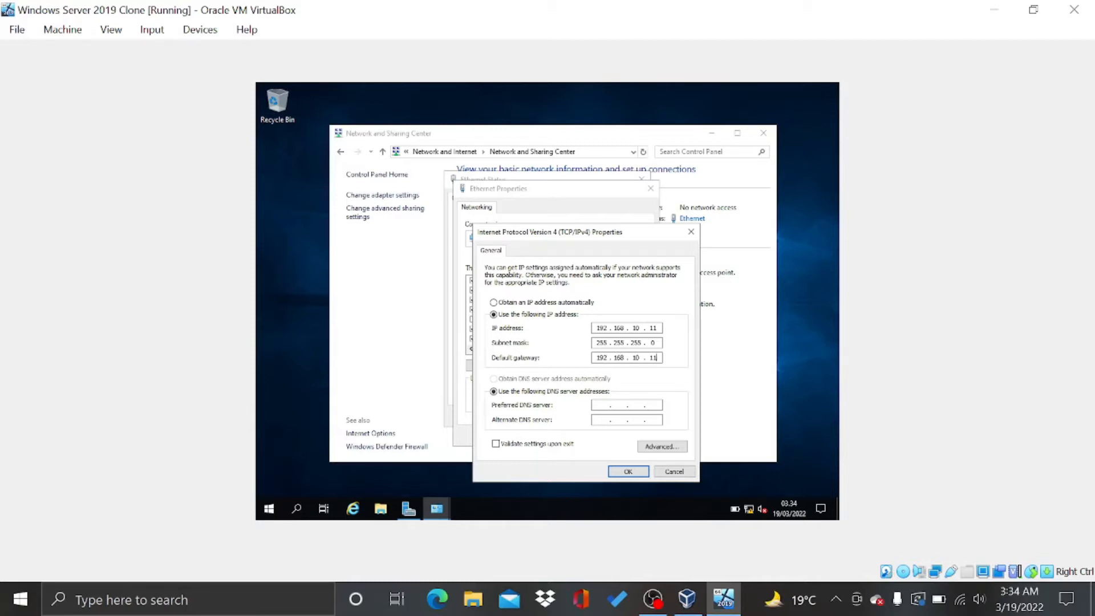
click(620, 404)
text(192)
key(BackSpace)
key(BackSpace)
key(BackSpace)
key(BackSpace)
text(19216811)
Apply the IPv4 settings, close the Ethernet dialogs, and begin a search on the host
click(628, 472)
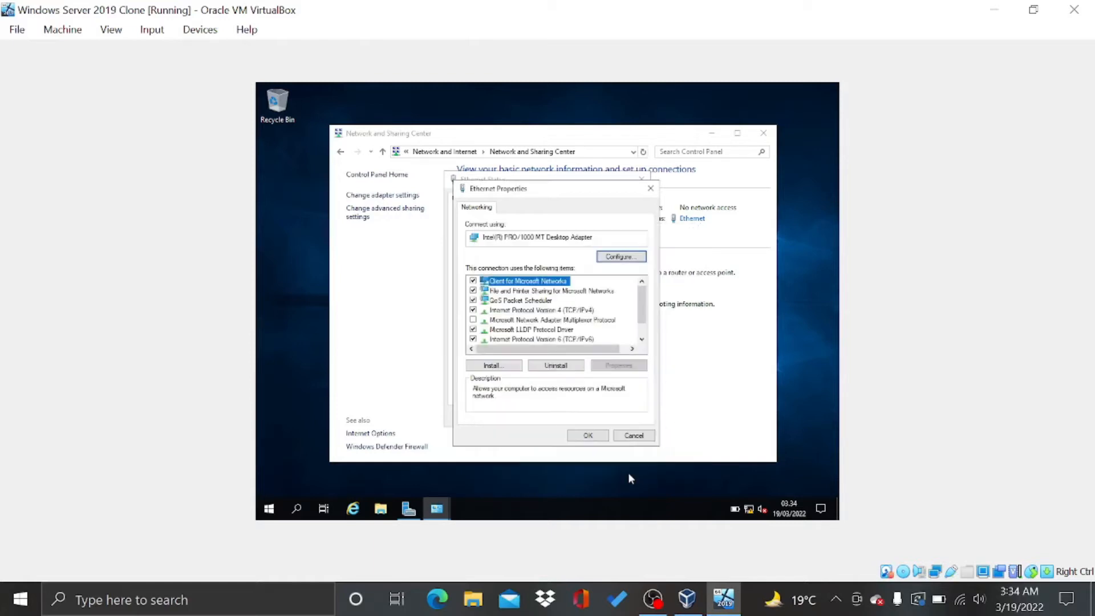
click(591, 435)
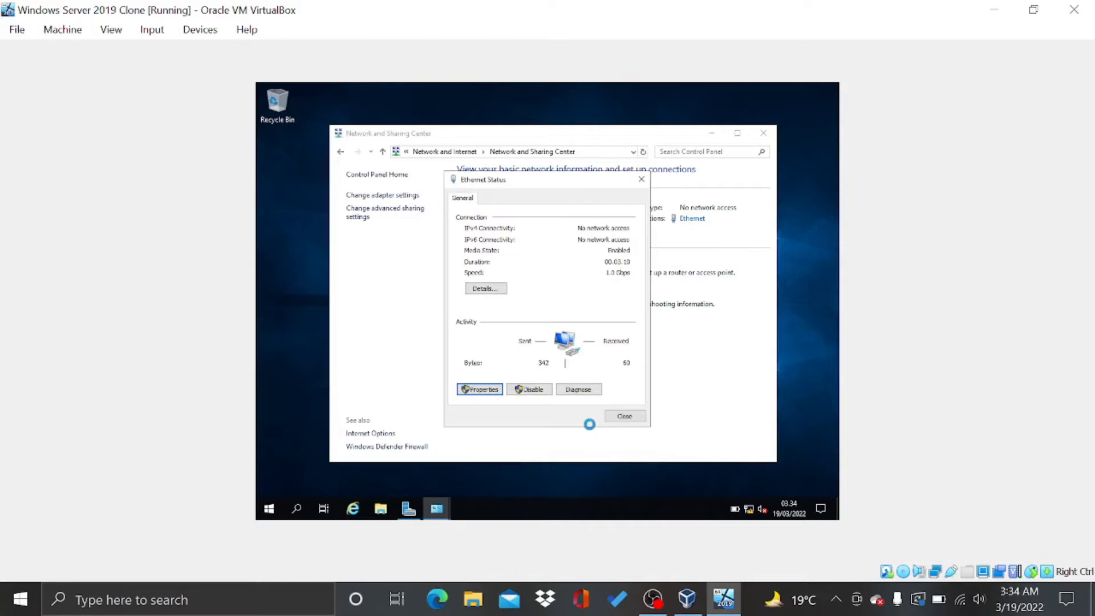
click(624, 418)
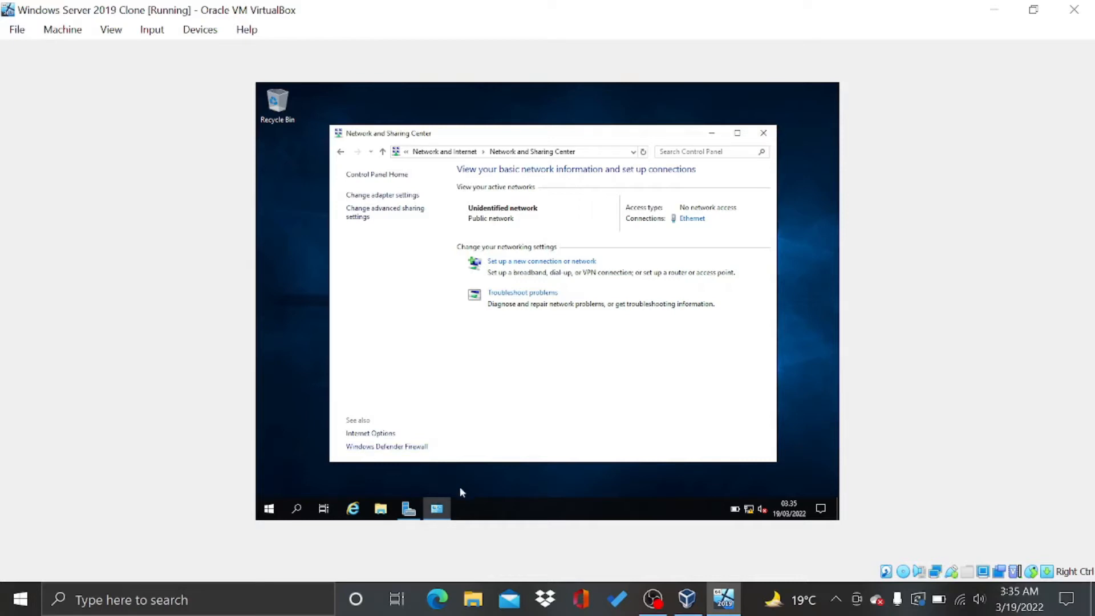
click(205, 599)
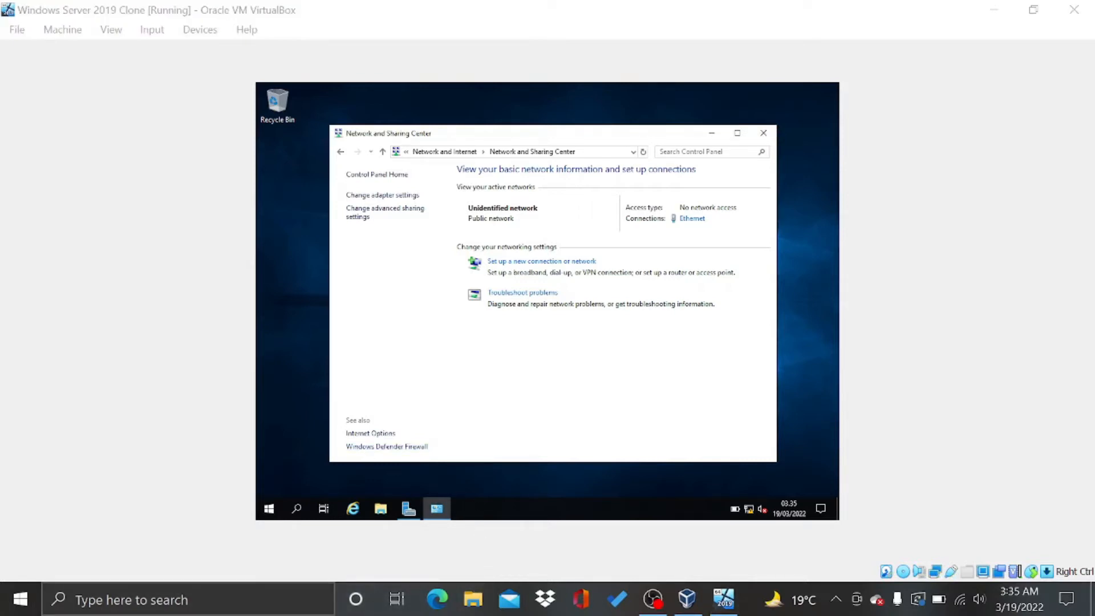
text(c)
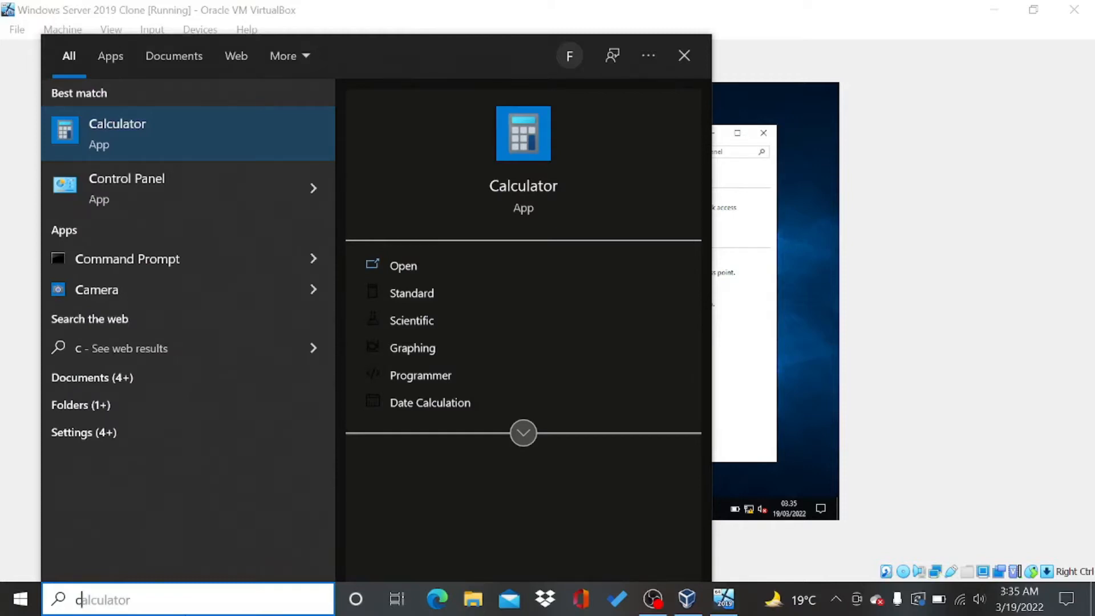
Open the host's Control Panel, then Network and Internet > Network and Sharing Center
key(Down)
key(Return)
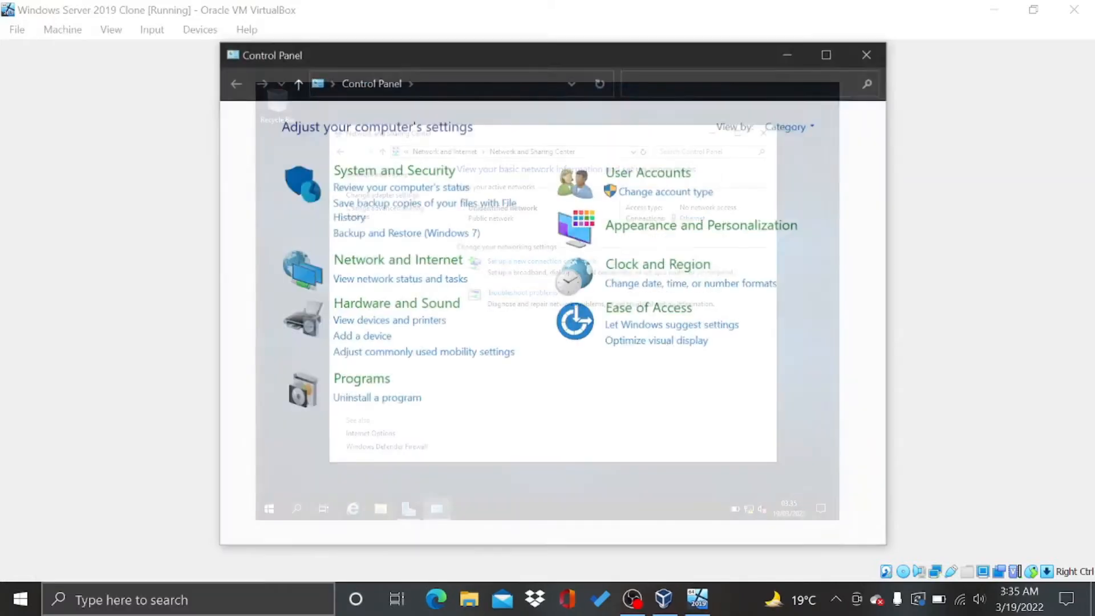
click(406, 260)
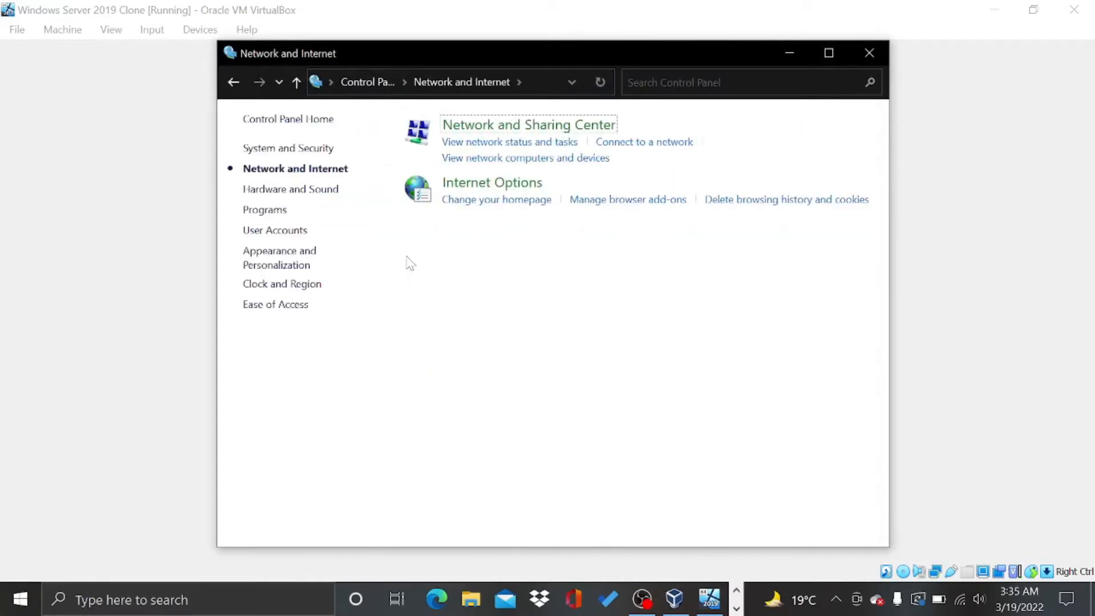
click(478, 130)
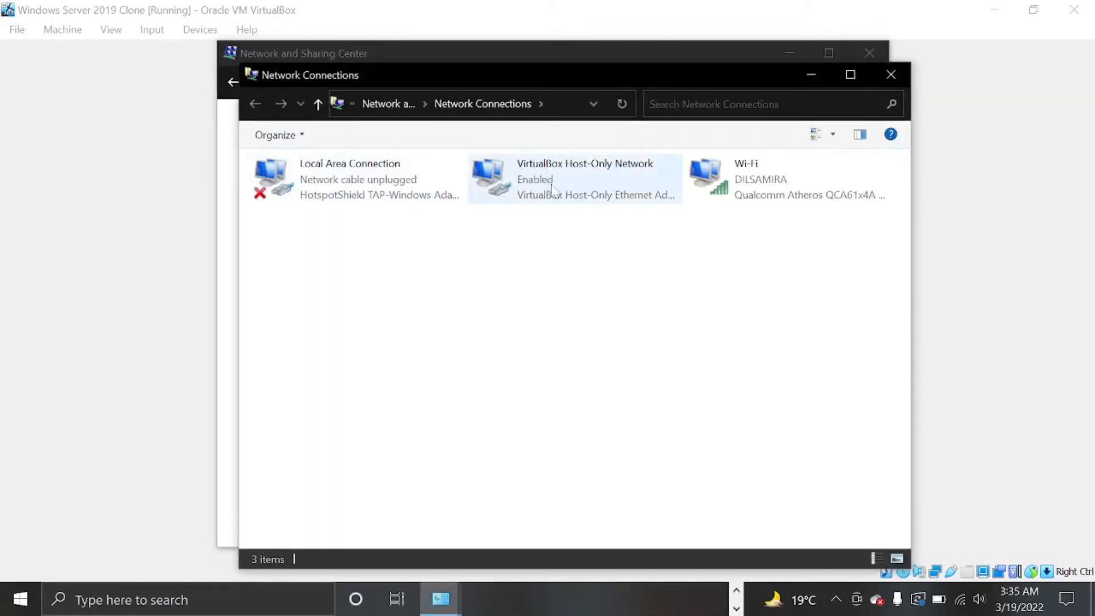
Give VirtualBox Host-Only Network IP 192.168.10.22, mask 255.255.255.0, gateway and DNS 192.168.10.11
double_click(546, 180)
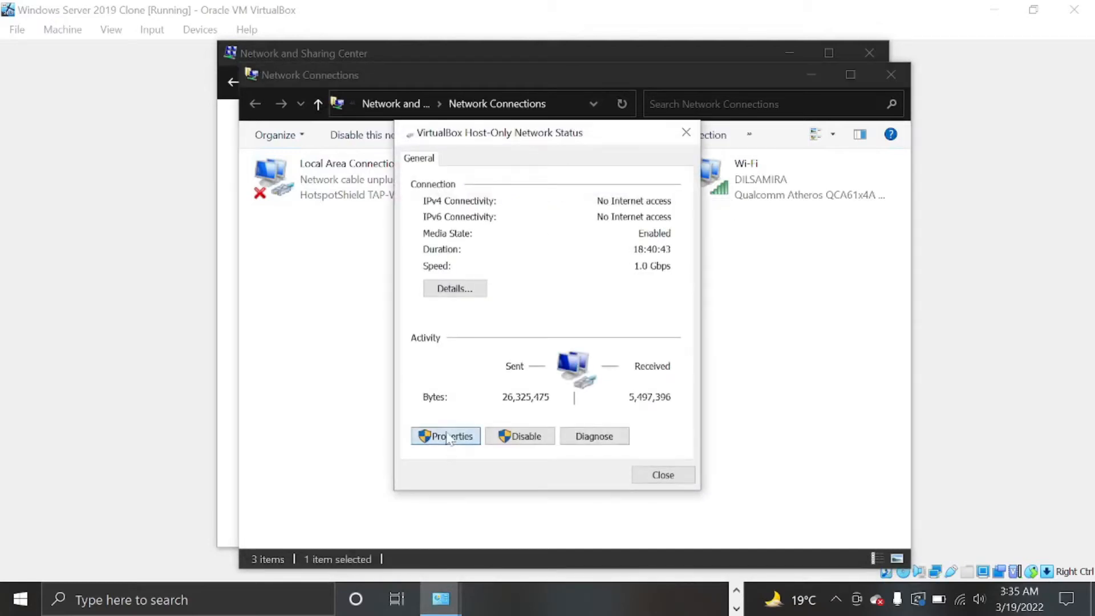
click(448, 437)
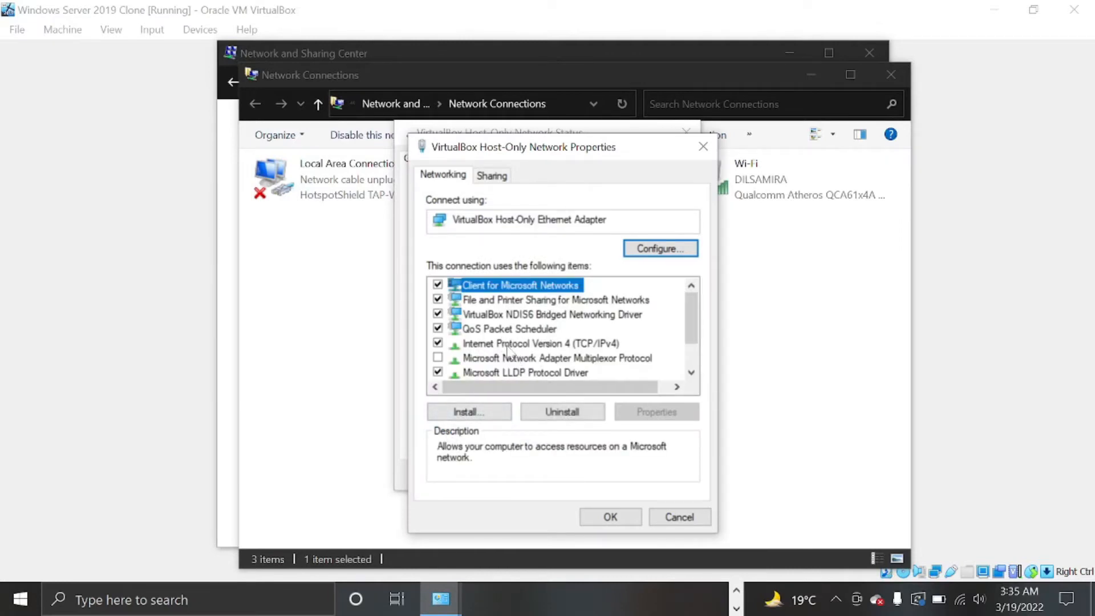
double_click(508, 344)
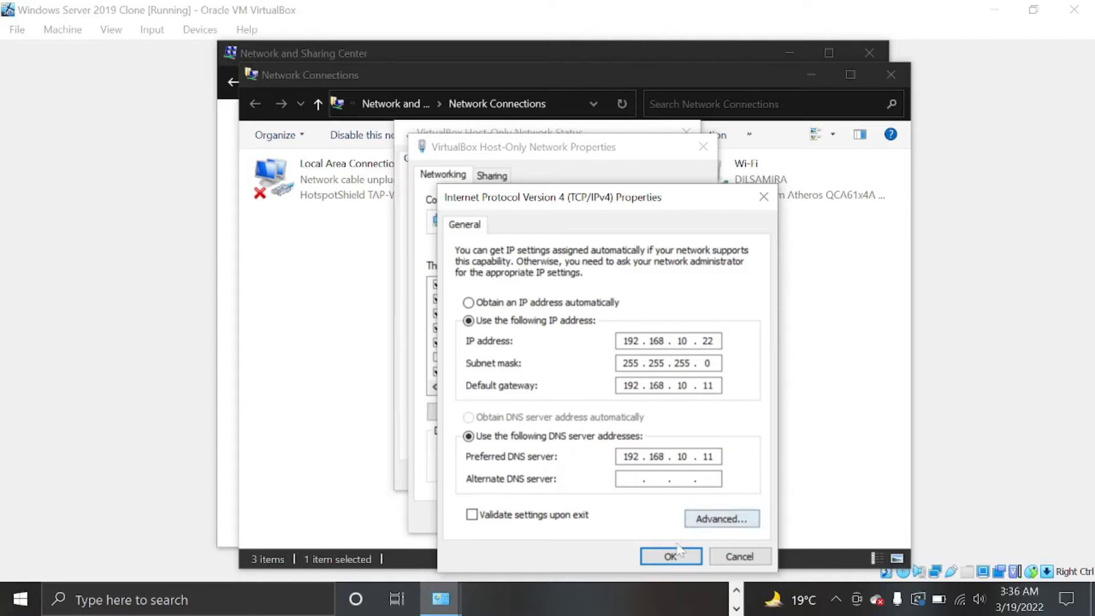
click(671, 556)
click(636, 522)
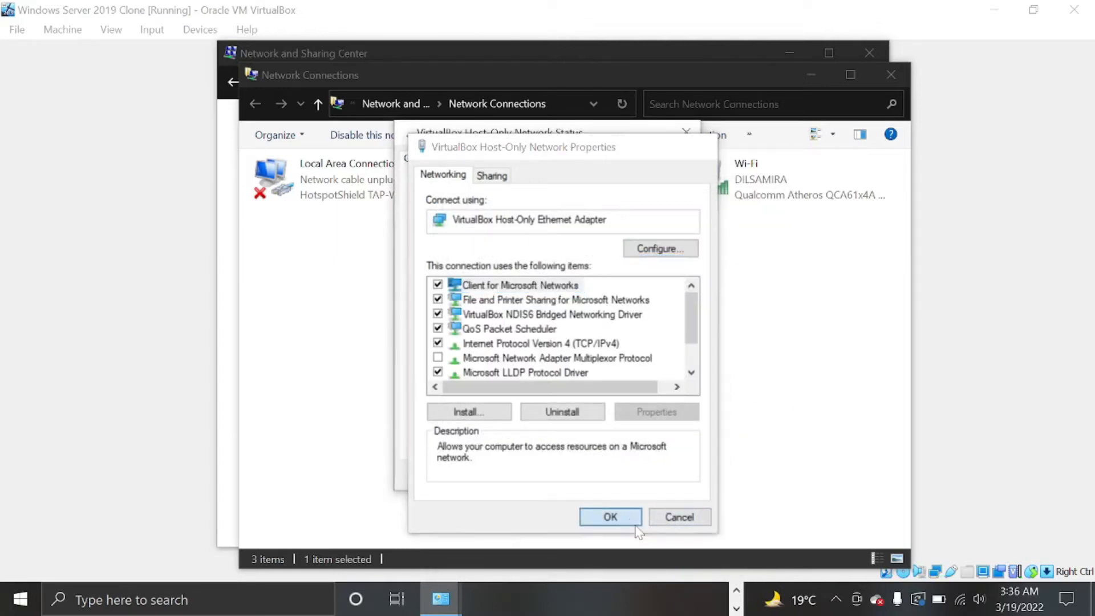
click(669, 478)
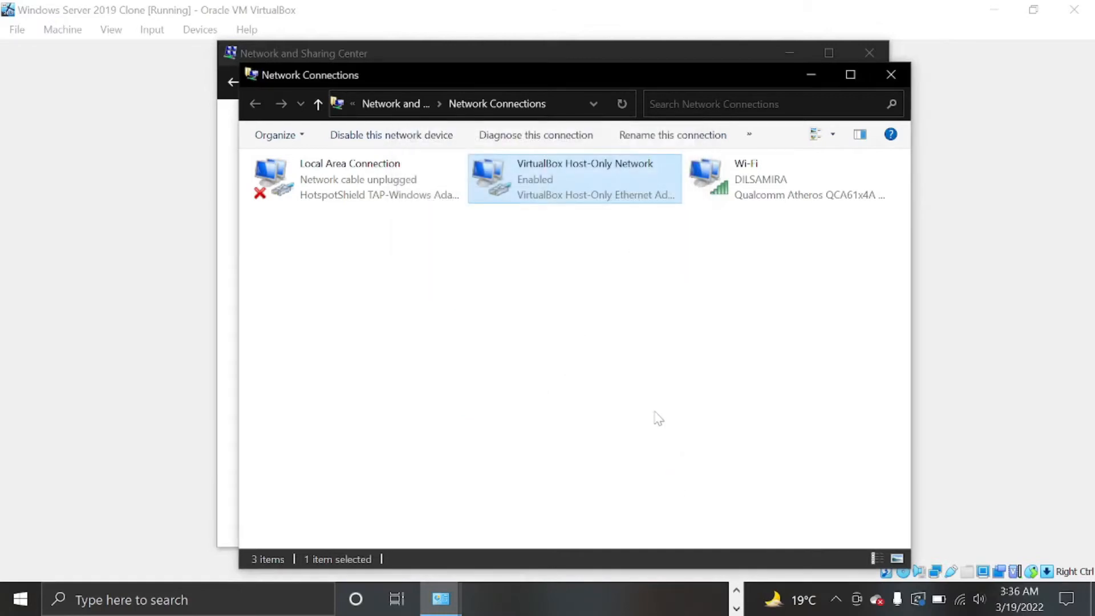
click(903, 73)
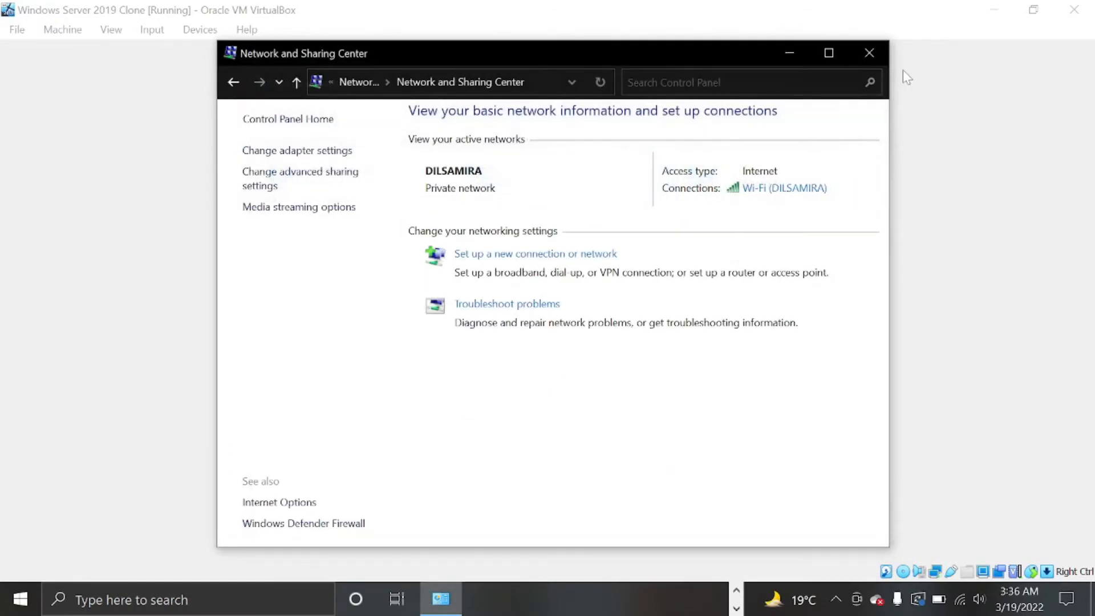
Close the host and guest Network and Sharing Center windows and refresh the guest desktop
click(878, 49)
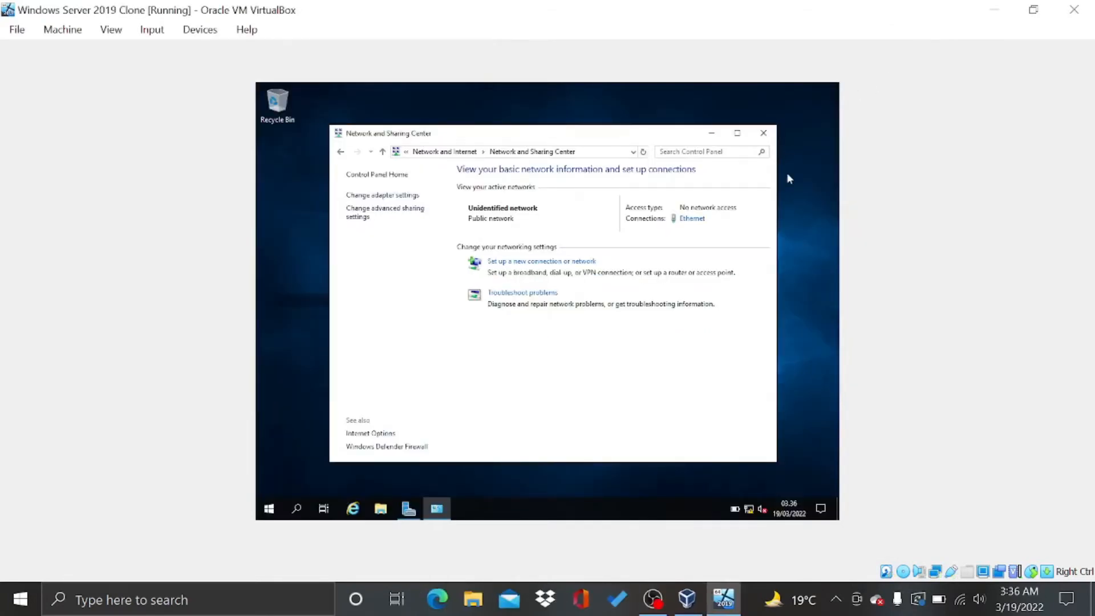
click(762, 133)
right_click(624, 149)
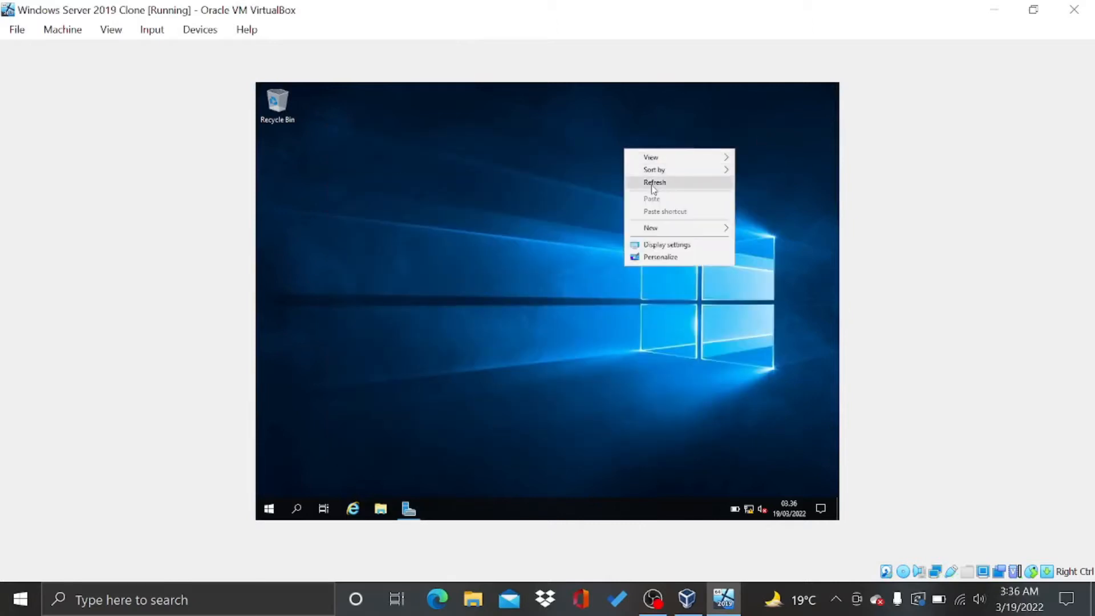
click(651, 182)
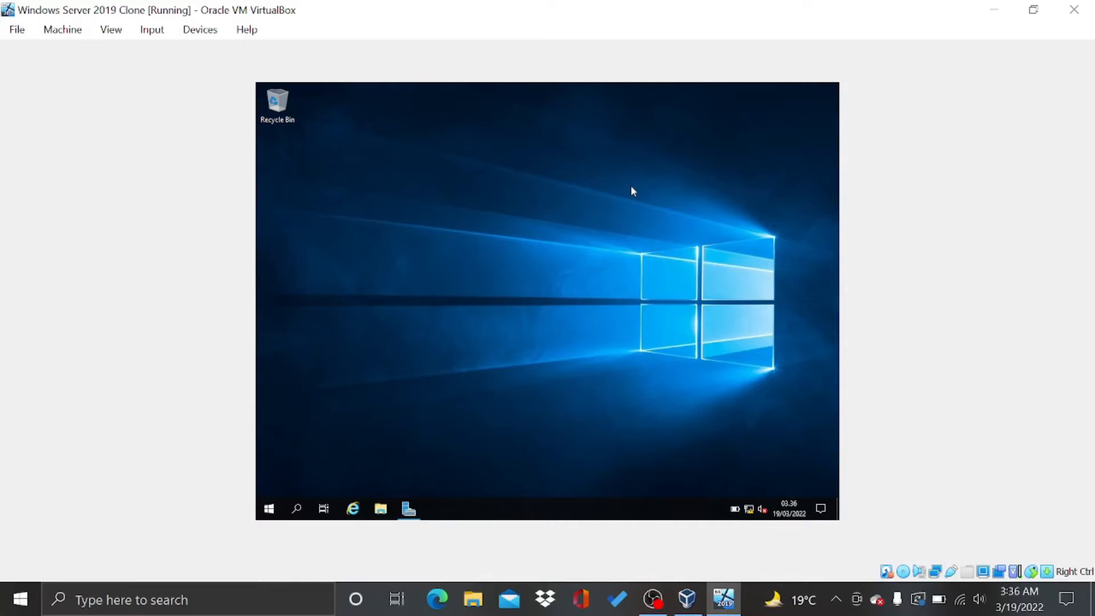
Start the Add Roles and Features Wizard from the guest's Server Manager Manage menu
click(408, 511)
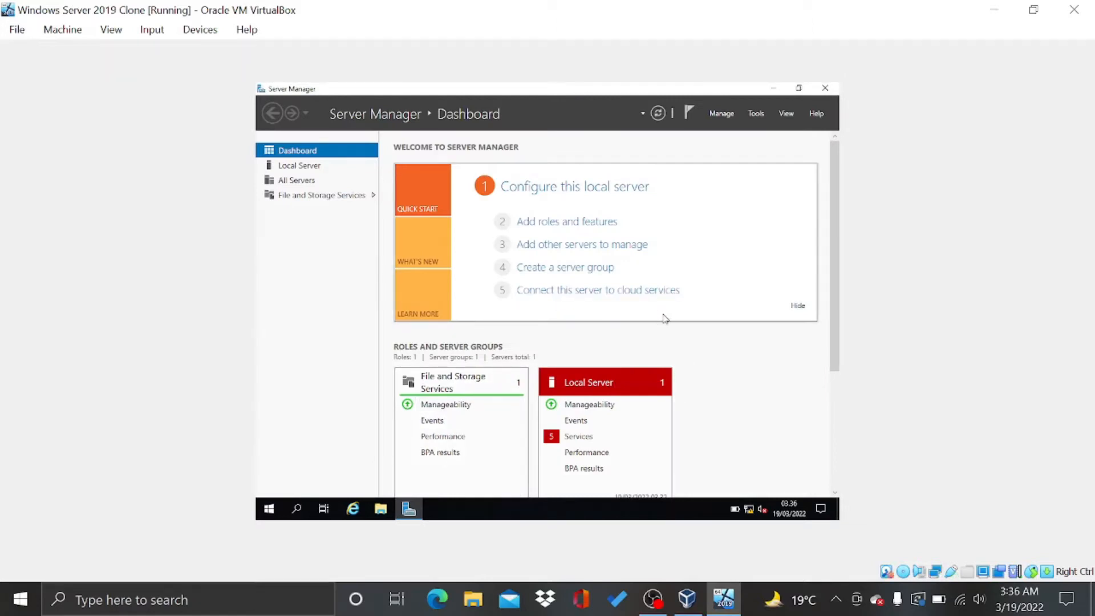
click(721, 114)
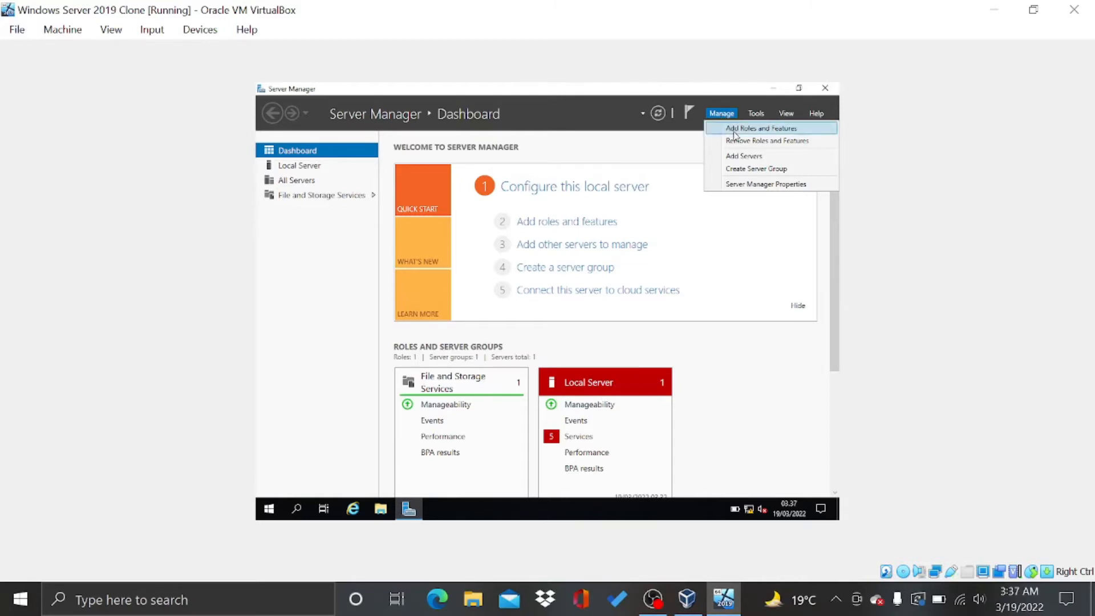
click(734, 135)
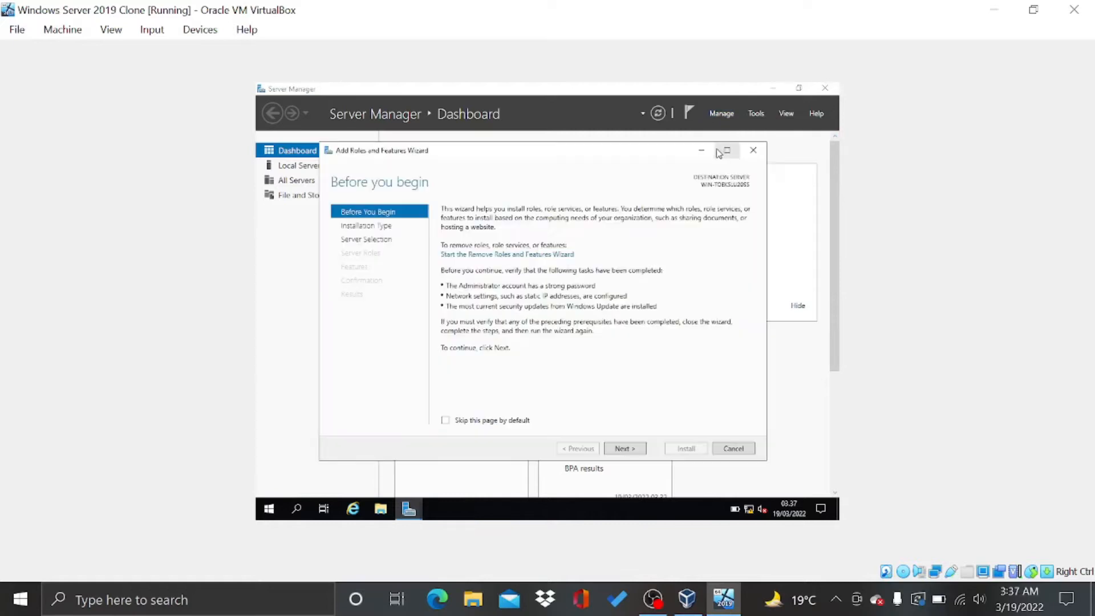
Advance the wizard past Before you begin and destination server to Server Roles
click(624, 450)
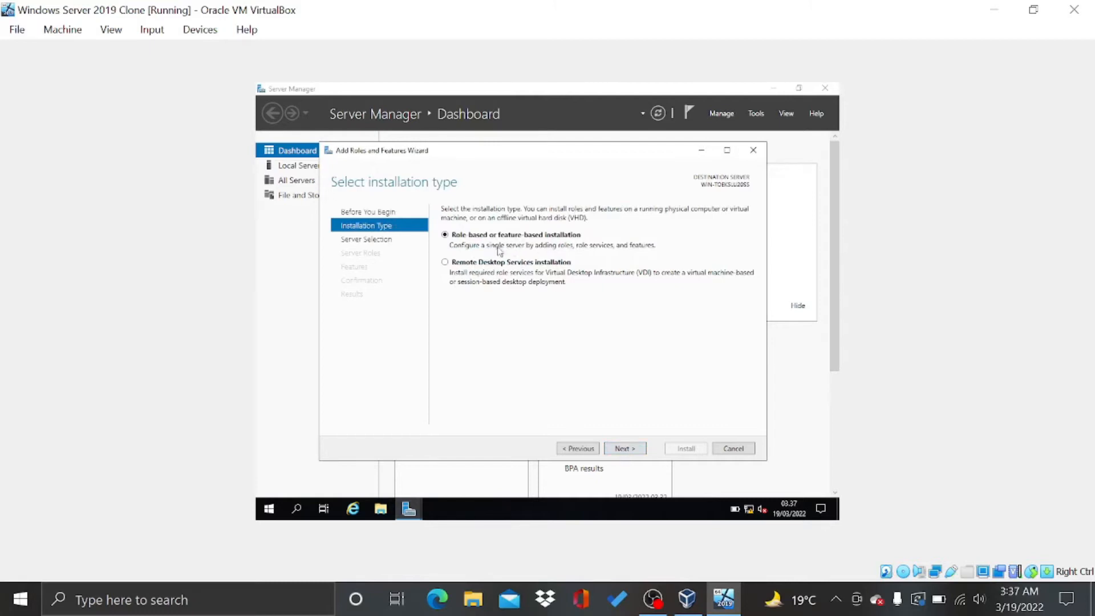
click(622, 450)
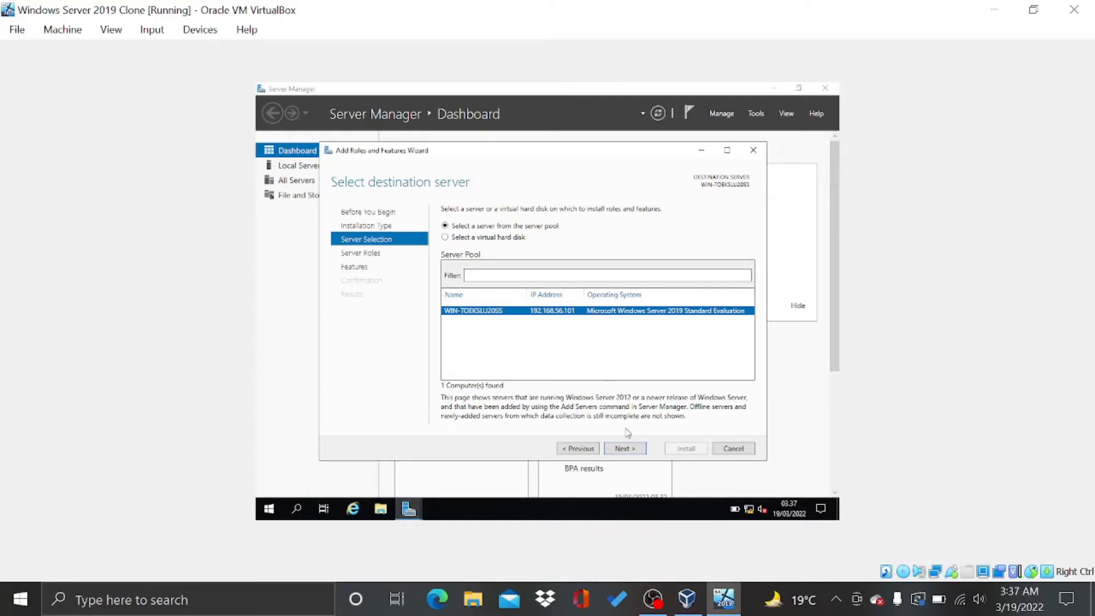
click(625, 448)
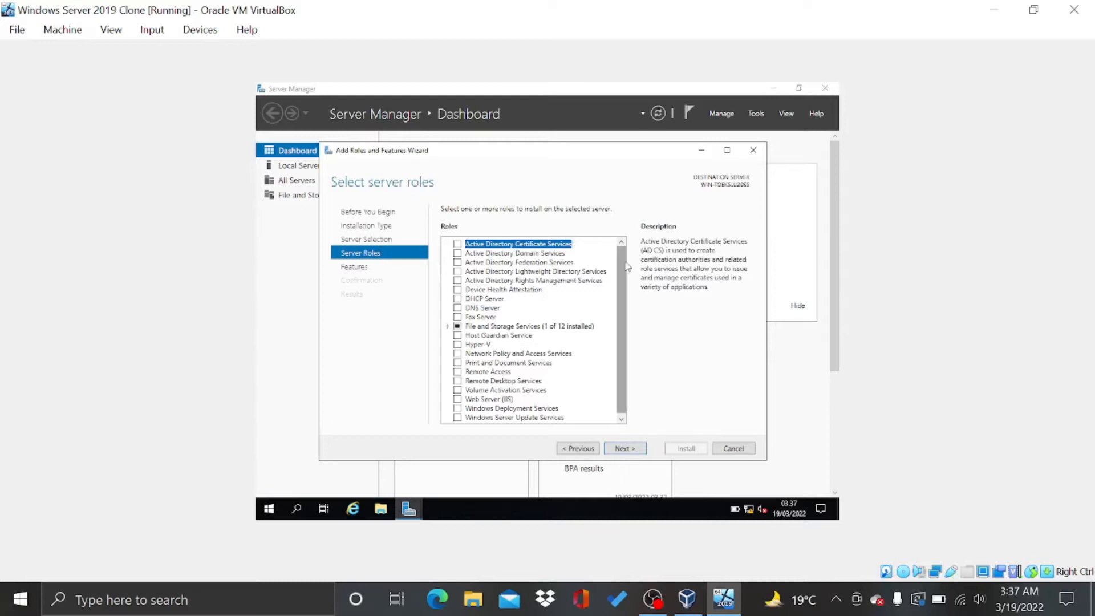
Tick Web Server (IIS) and DNS Server with their management tools, ignoring the static IP warning
scroll(582, 367, down, 1)
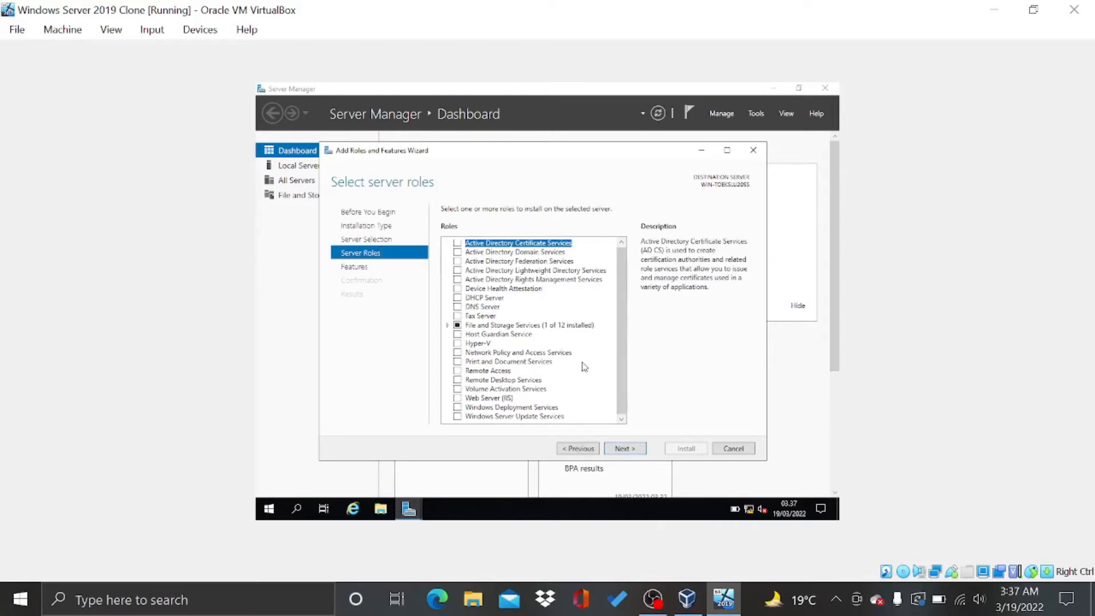
click(457, 398)
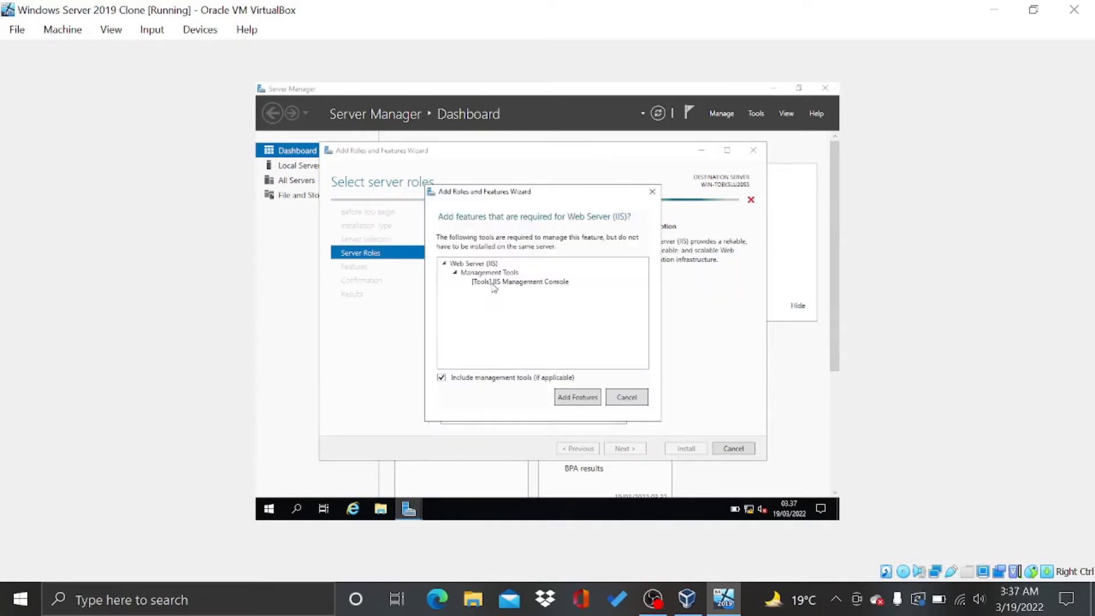
click(575, 401)
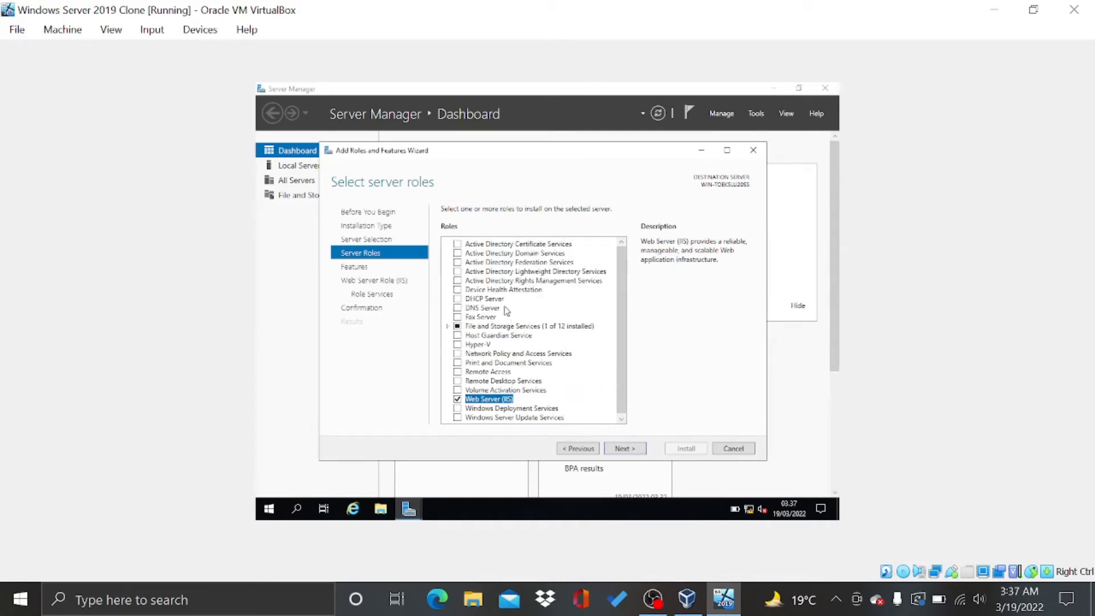
click(457, 308)
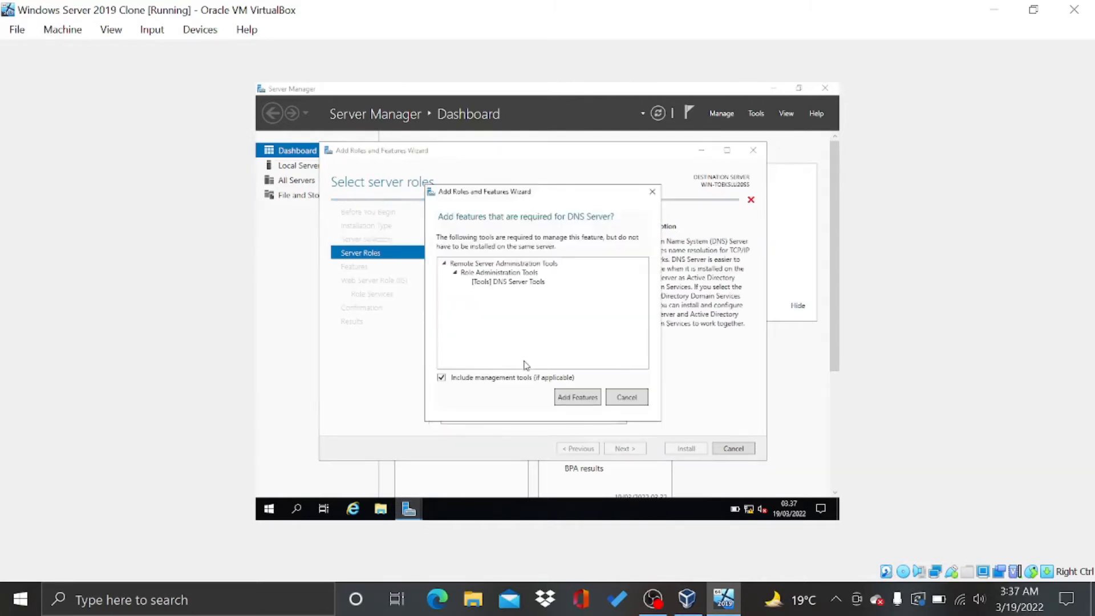
click(559, 398)
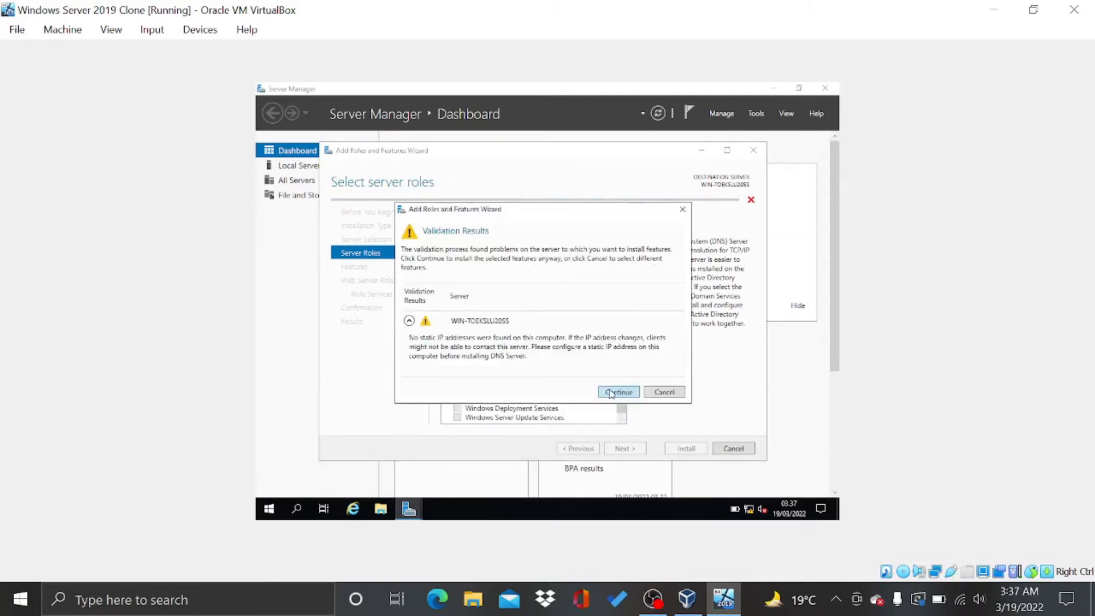
click(610, 393)
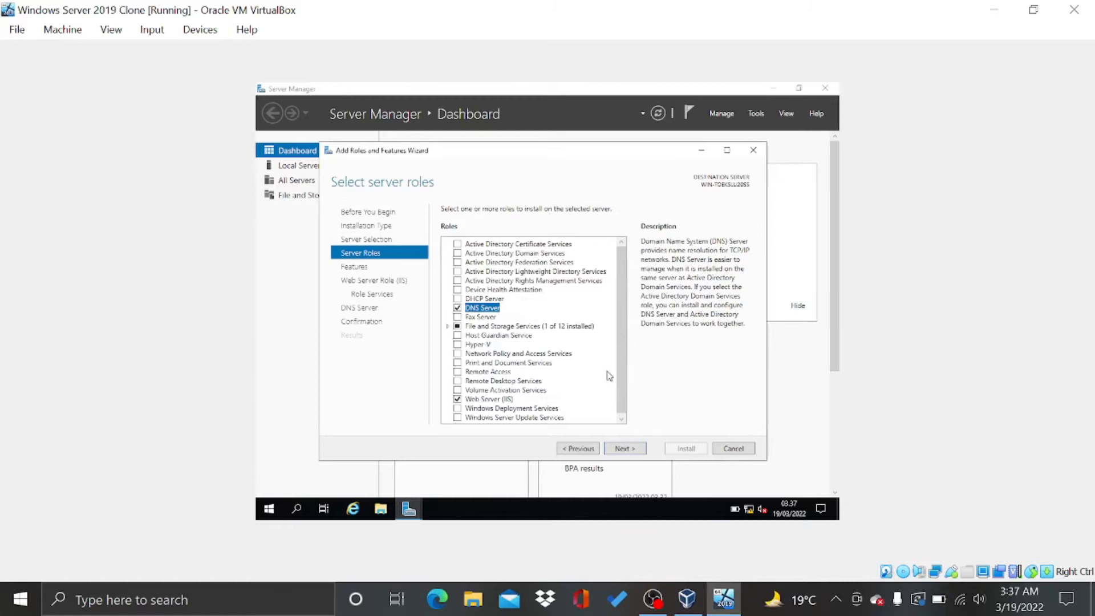
scroll(609, 375, down, 1)
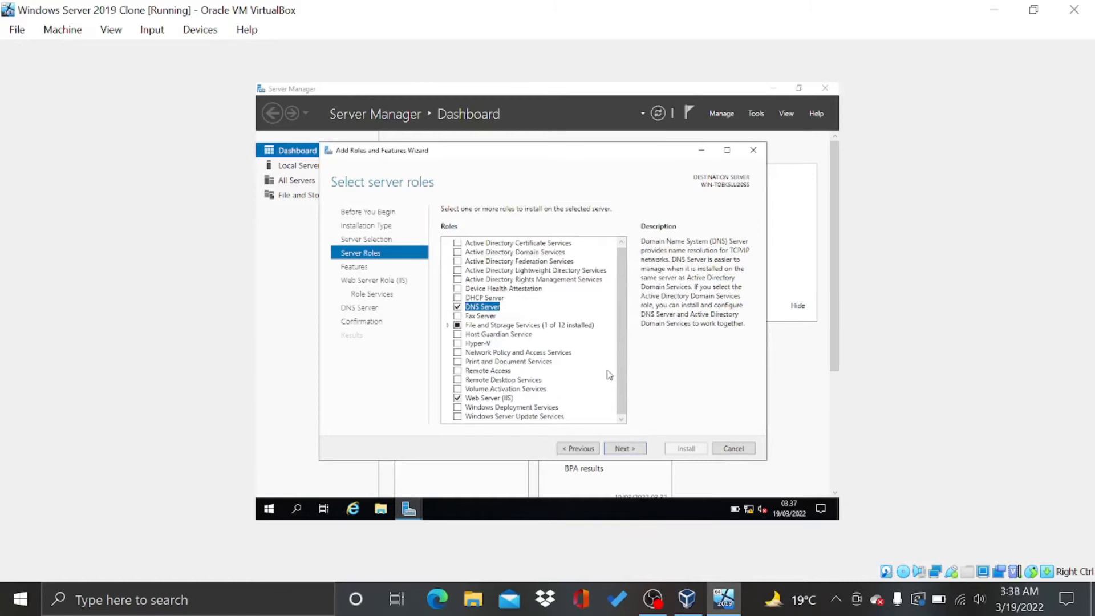
click(634, 454)
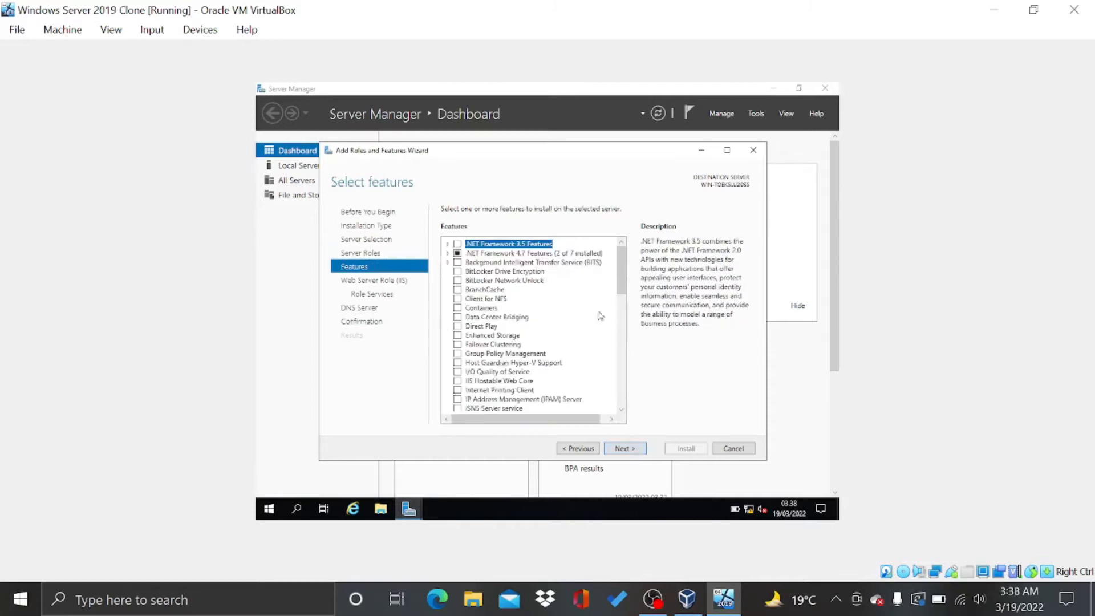
Keep the default features and IIS role services, advancing through the DNS Server page
click(628, 452)
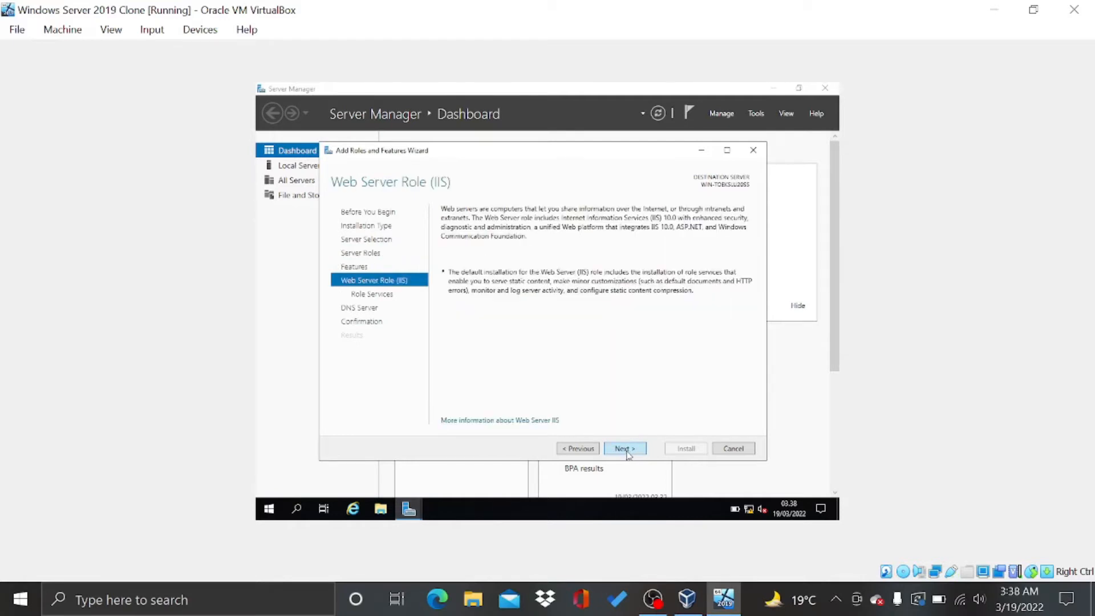
click(624, 449)
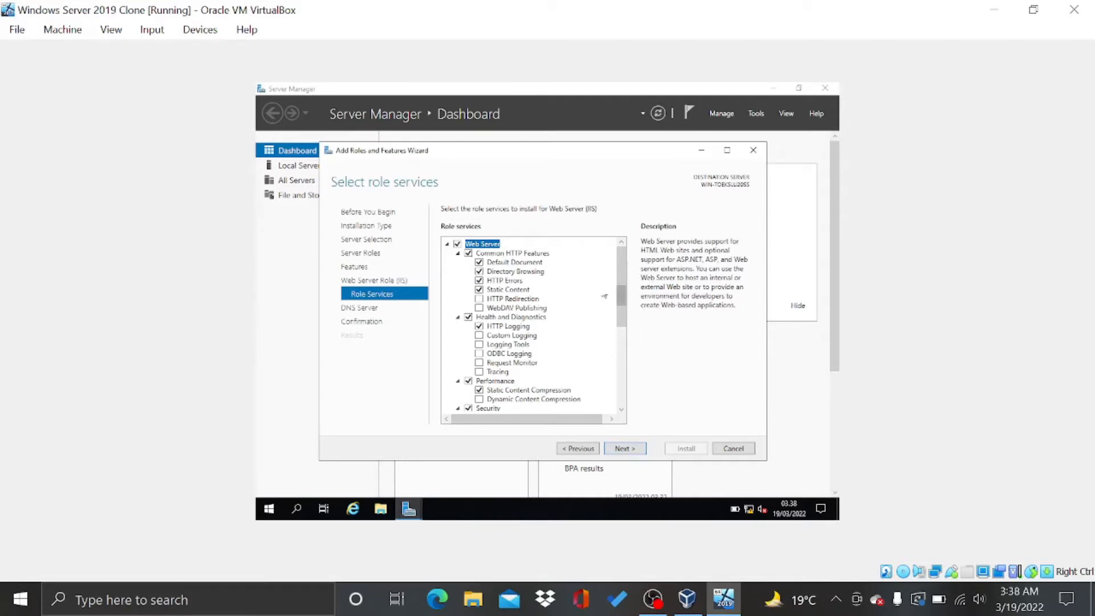
click(623, 451)
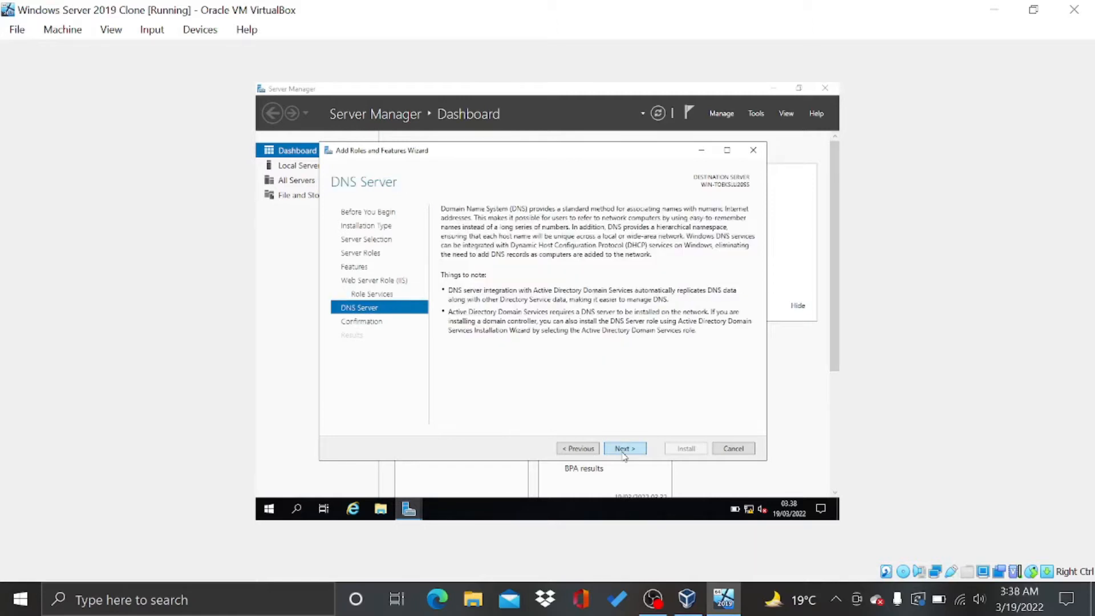
click(624, 450)
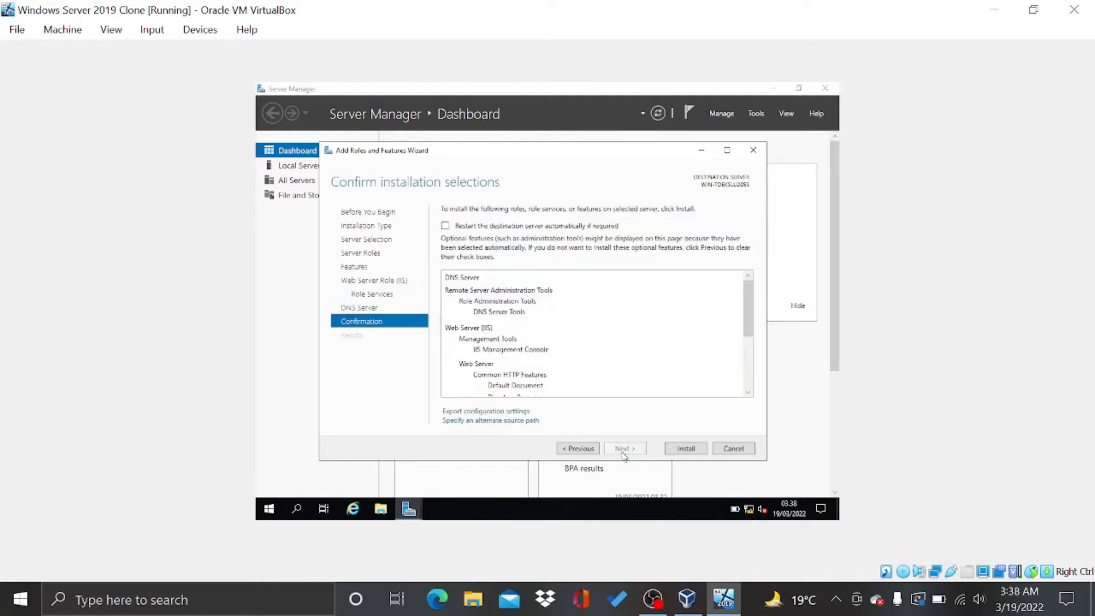
Install the DNS Server and Web Server (IIS) roles, then close the wizard once installation succeeds
click(686, 448)
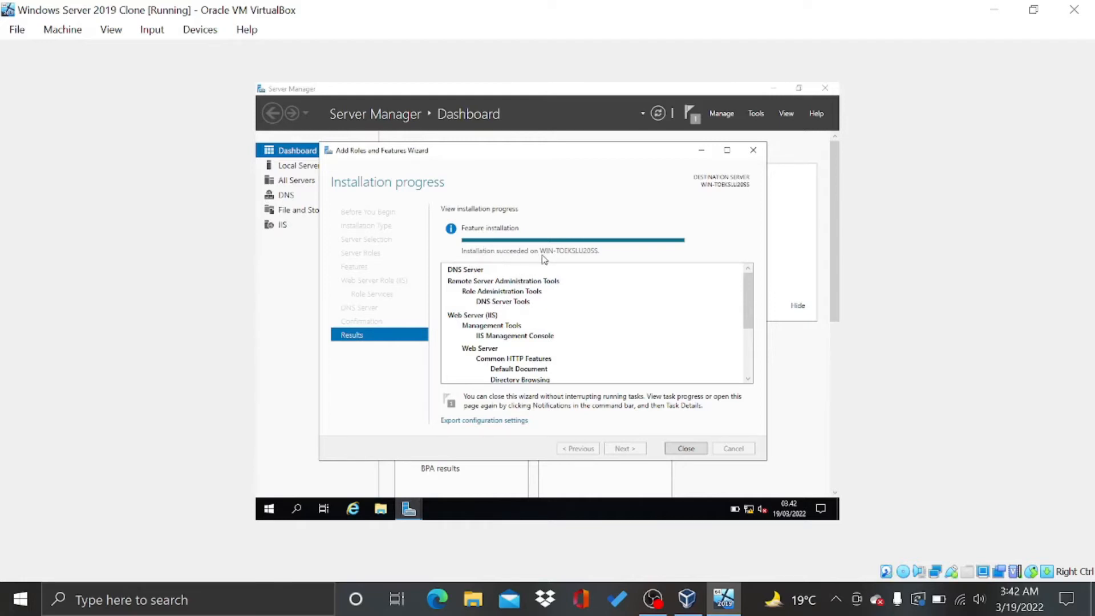
click(680, 453)
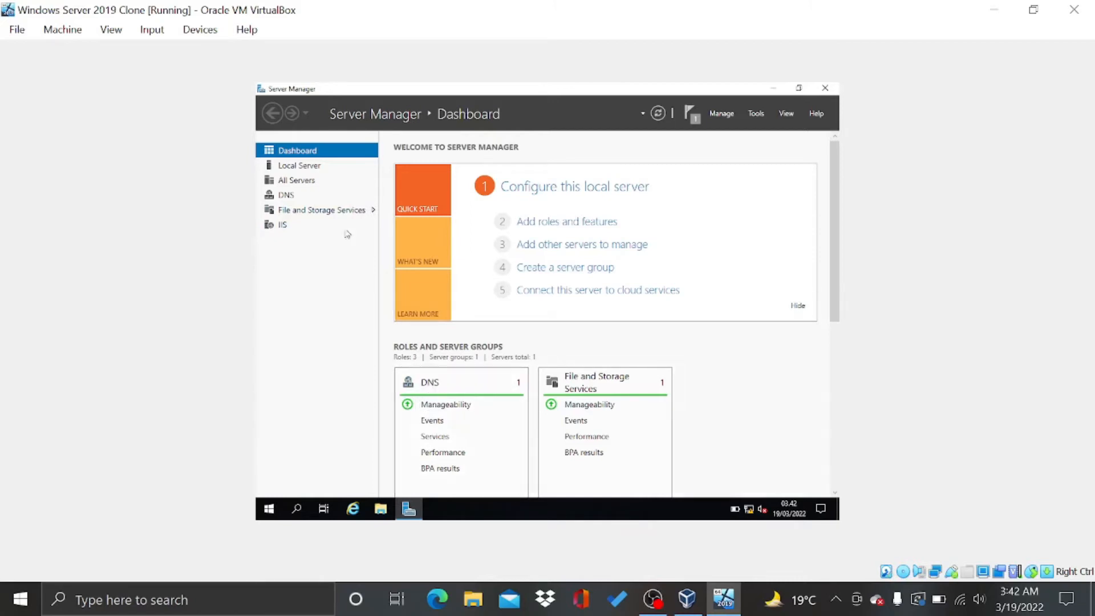
Review the Server Manager dashboard's new DNS and IIS role tiles
scroll(667, 369, down, 3)
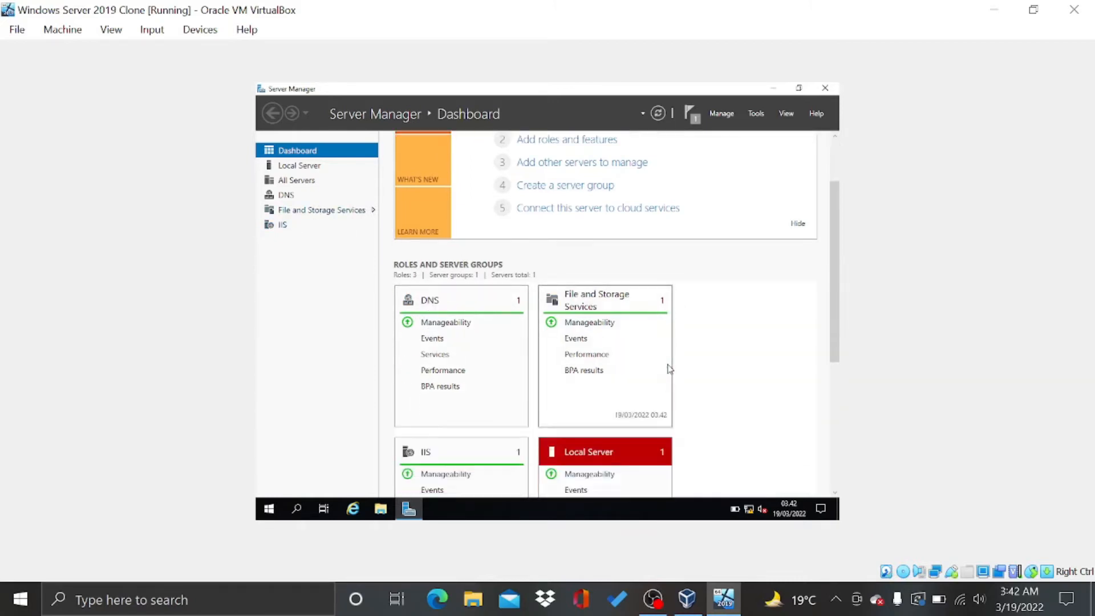
scroll(669, 369, up, 3)
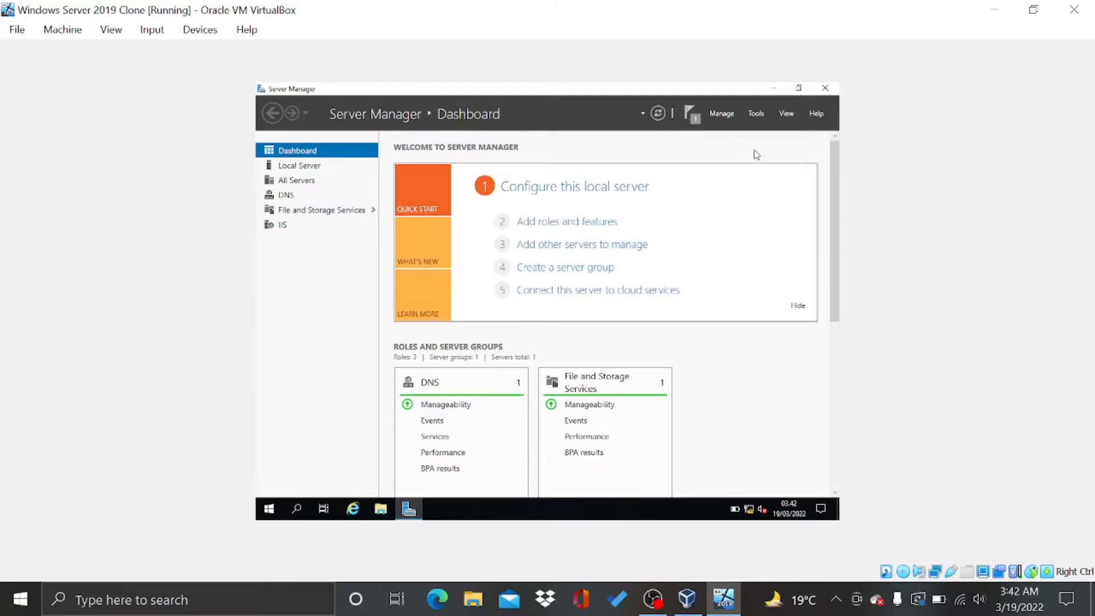
click(756, 114)
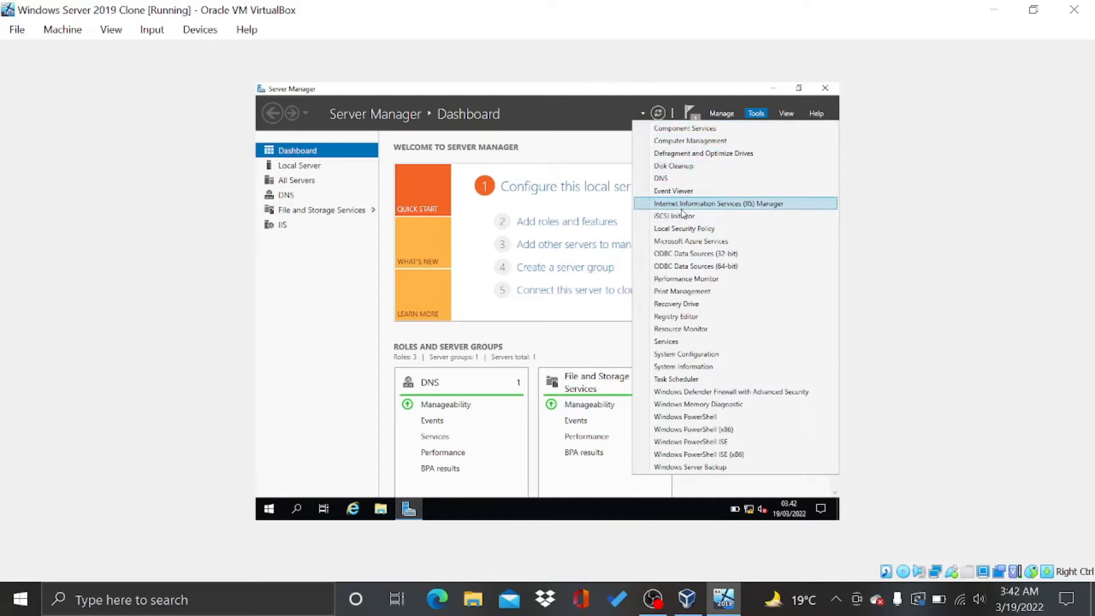
Launch Internet Information Services (IIS) Manager from Tools and maximize its window
click(764, 206)
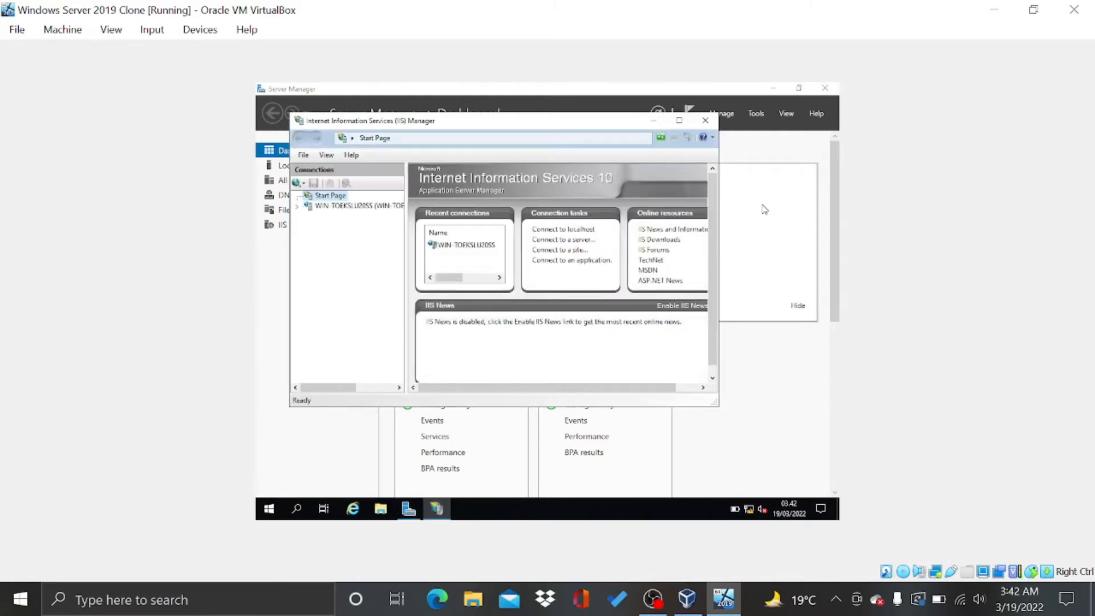
click(679, 121)
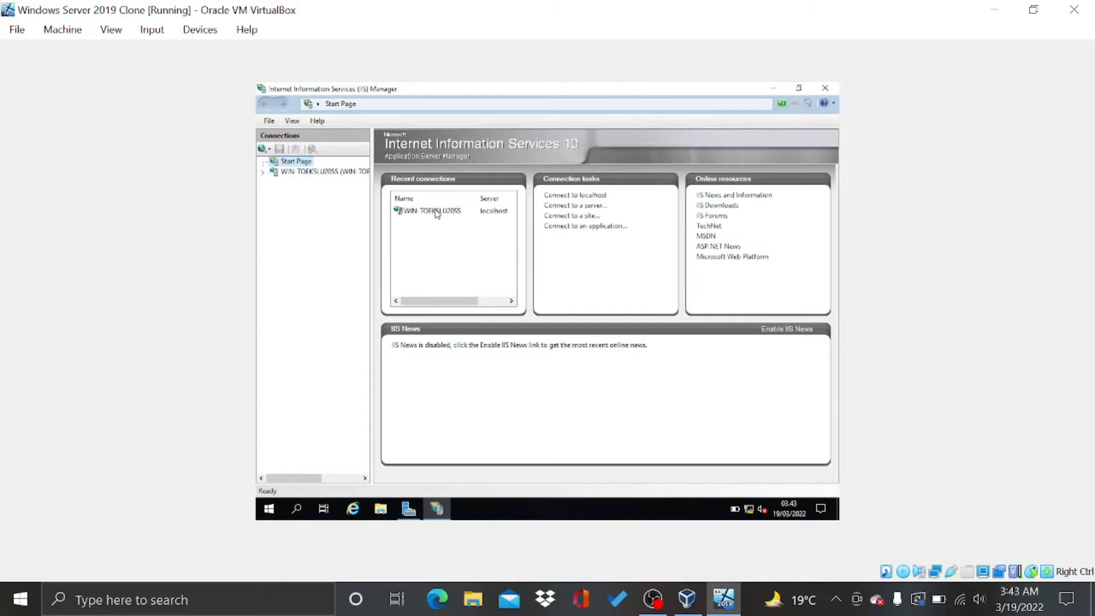
Expand the server and Sites nodes in Connections and select Default Web Site
click(262, 172)
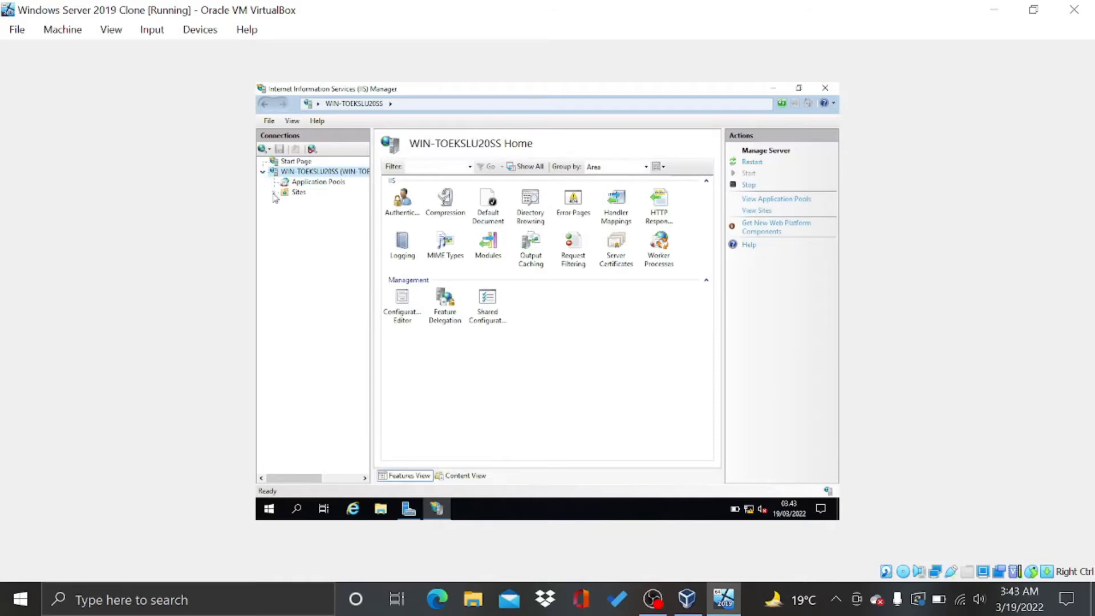
click(291, 192)
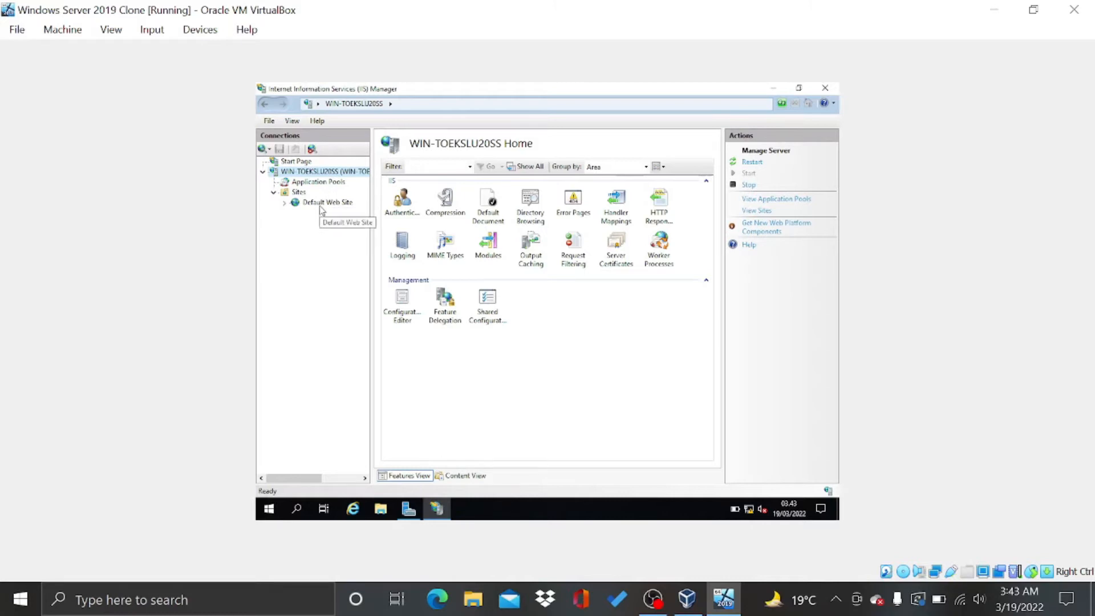
click(319, 204)
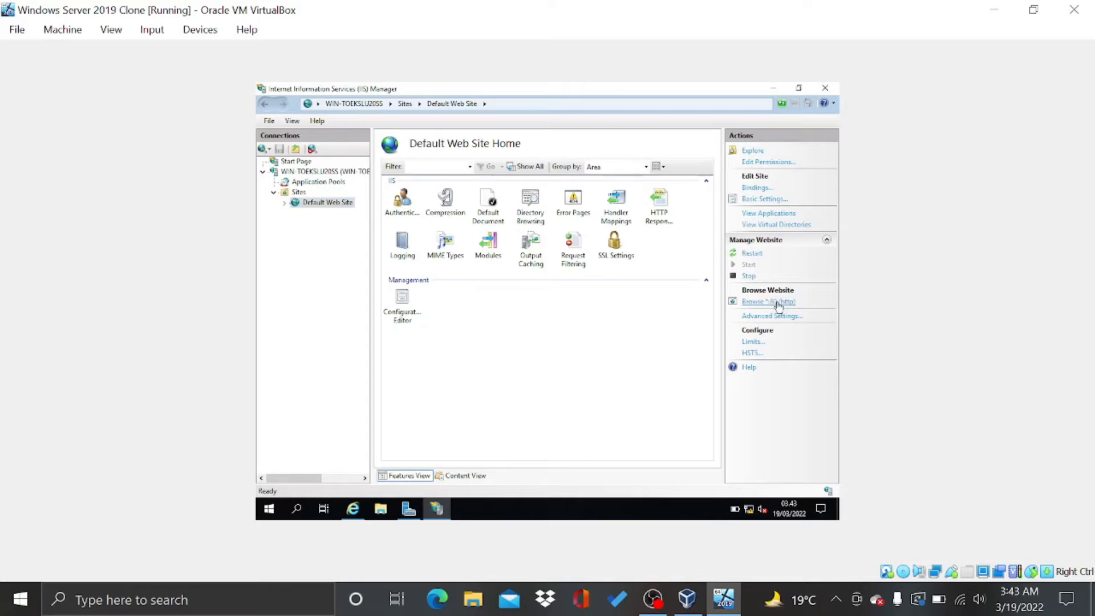
click(353, 508)
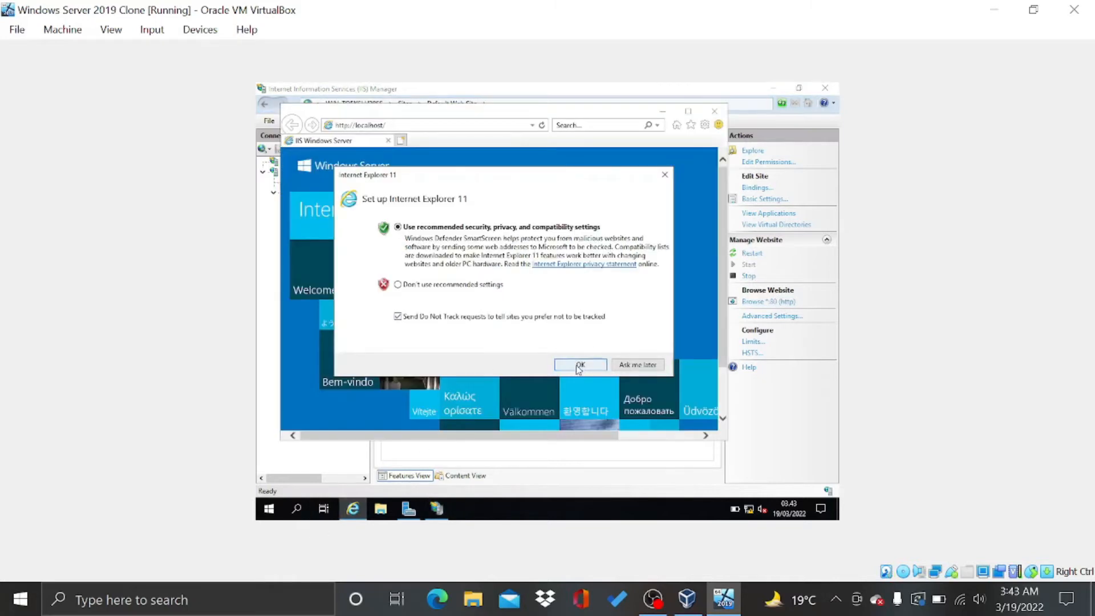
click(579, 364)
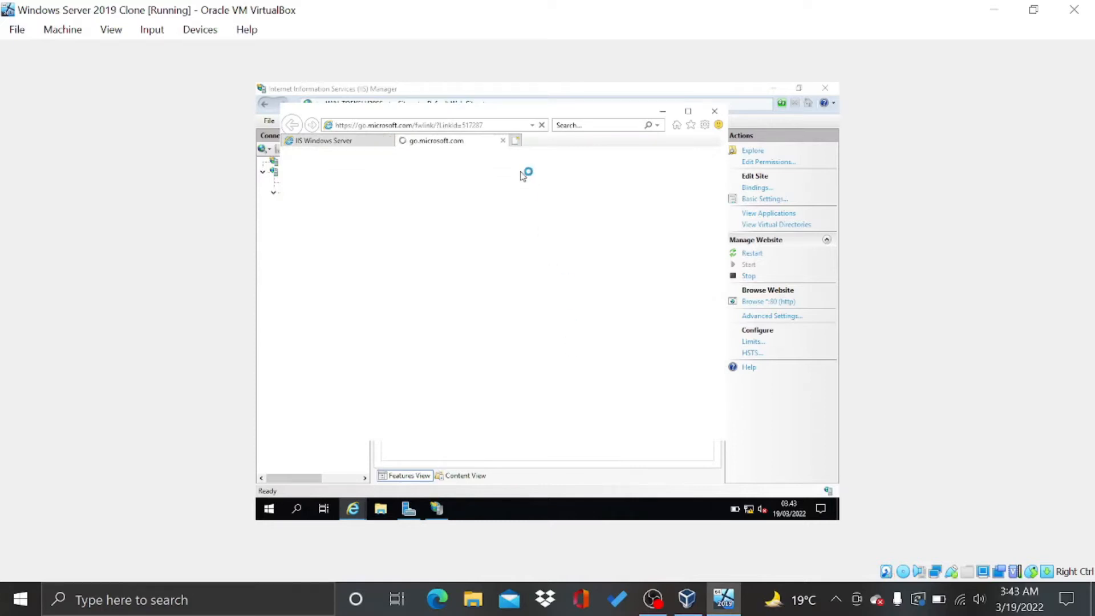
click(504, 141)
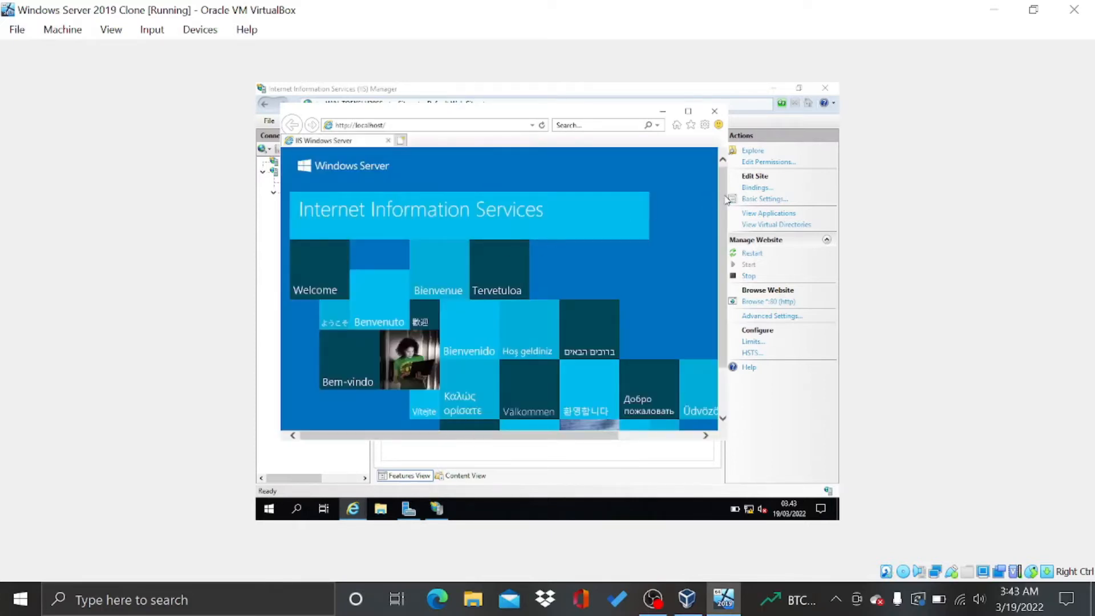
scroll(710, 244, down, 2)
scroll(734, 222, up, 1)
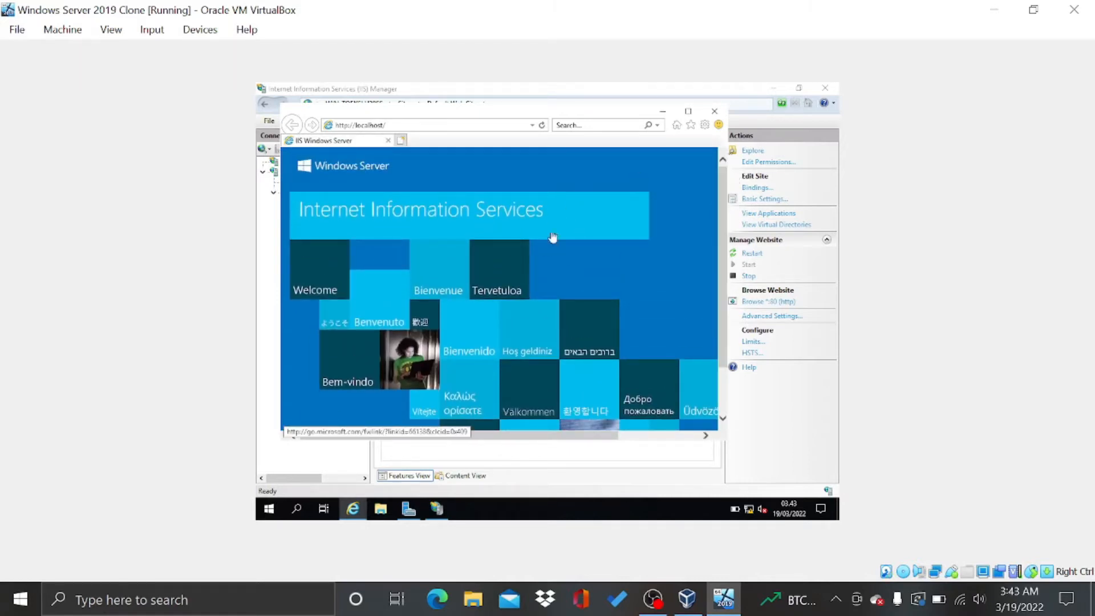
click(721, 111)
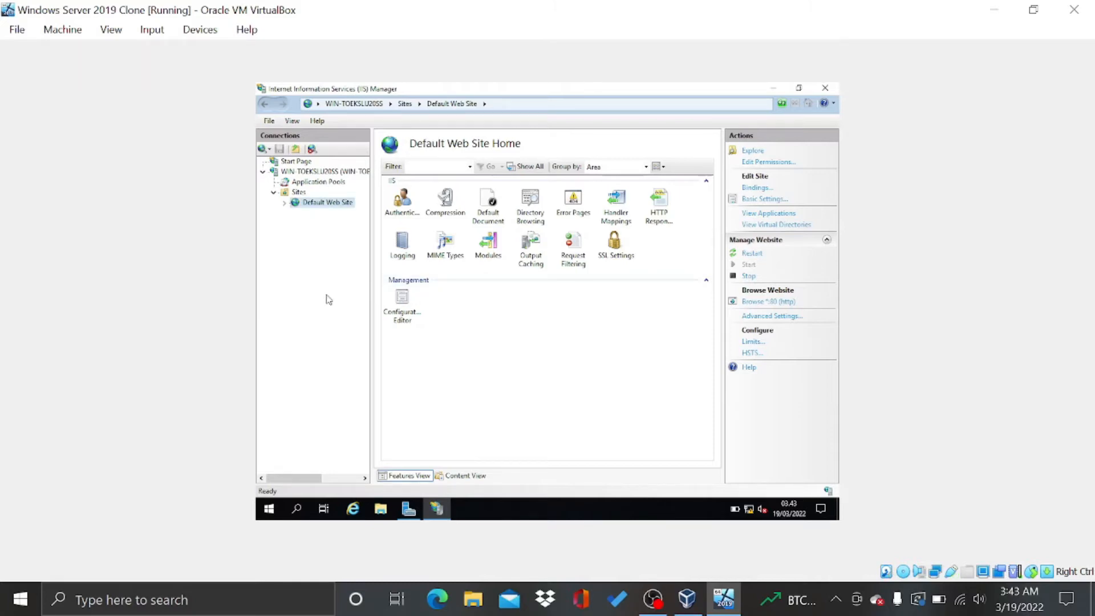
Start adding a new website from the Sites node, naming it Farah
right_click(299, 194)
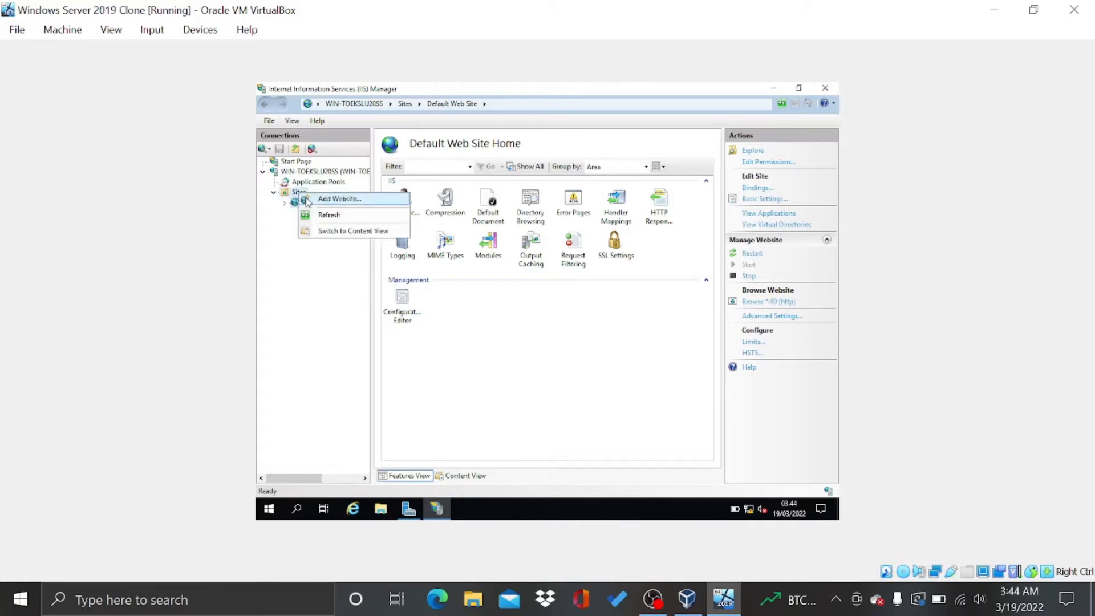
click(308, 199)
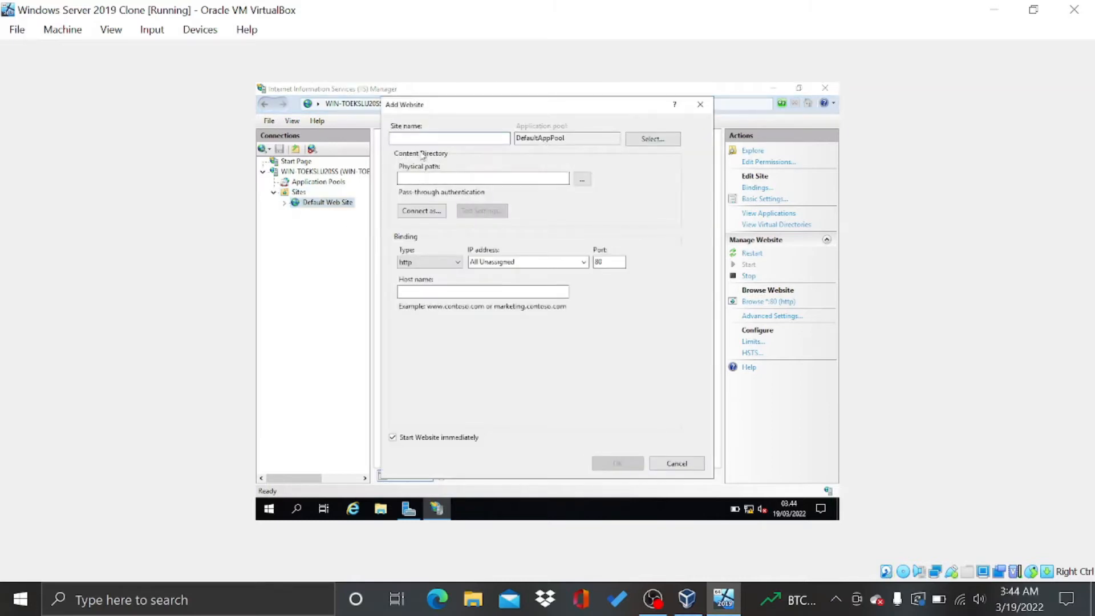
text(Farah)
Make a new Farah folder under Documents as the physical path, and accept the duplicate port 80 binding
click(581, 180)
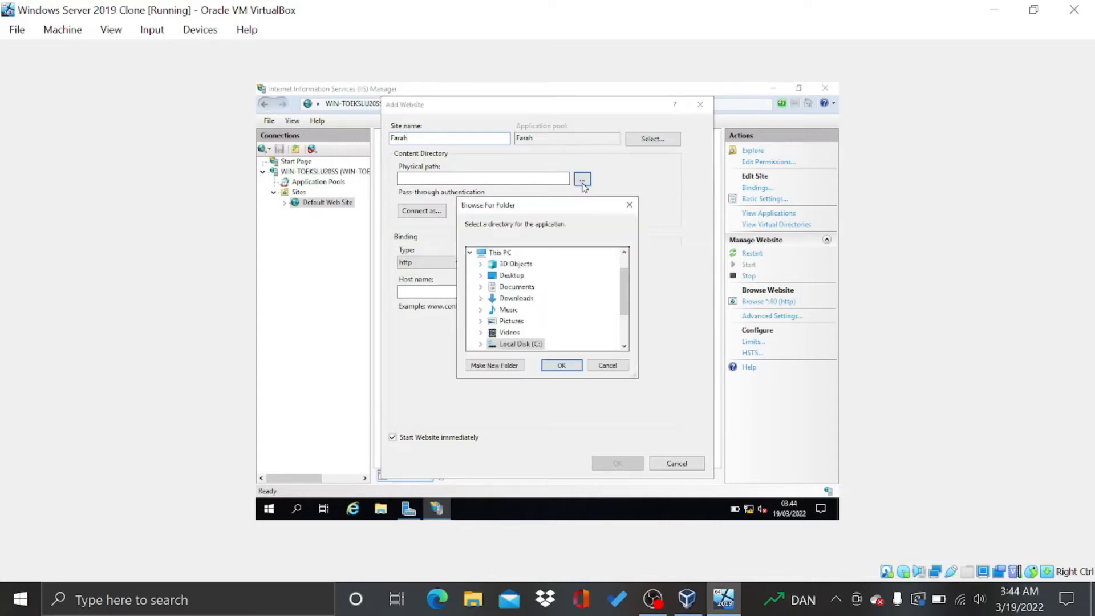
click(511, 289)
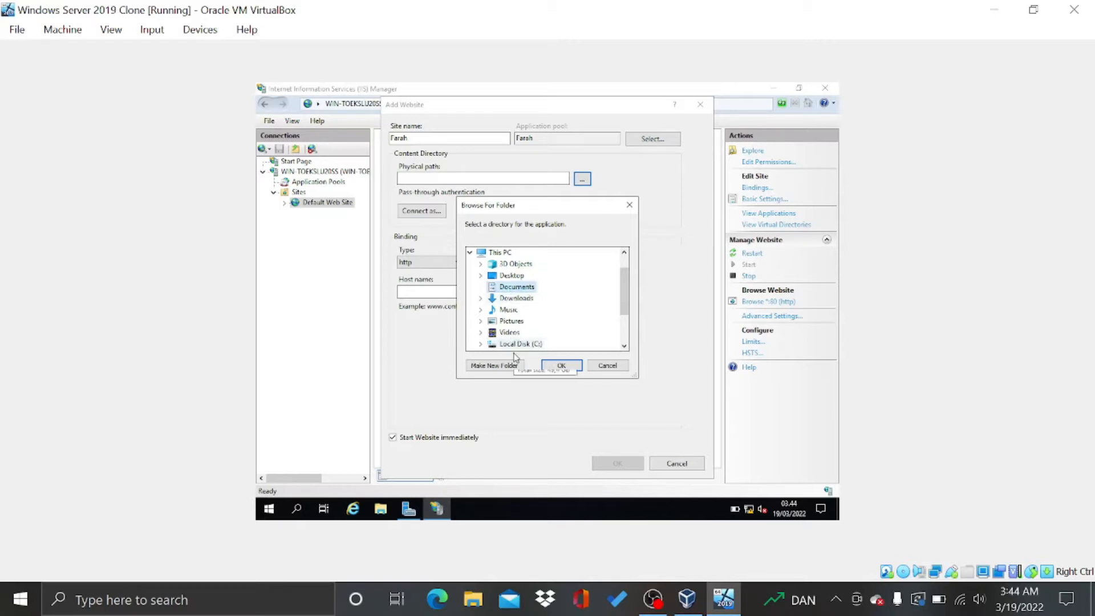
click(514, 369)
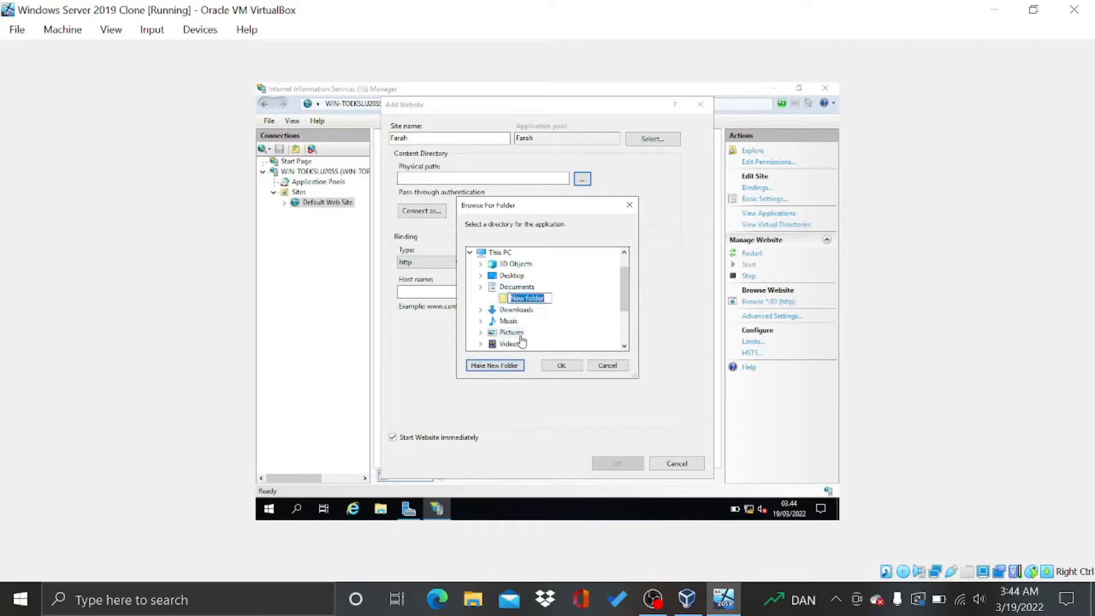
key(BackSpace)
text(Farah)
key(Return)
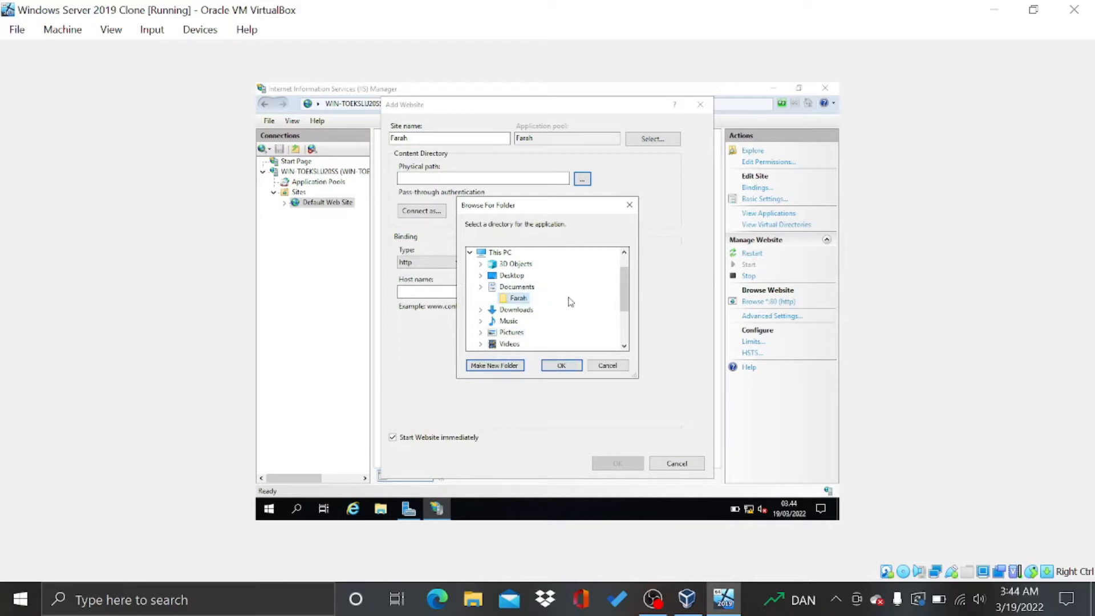
click(568, 366)
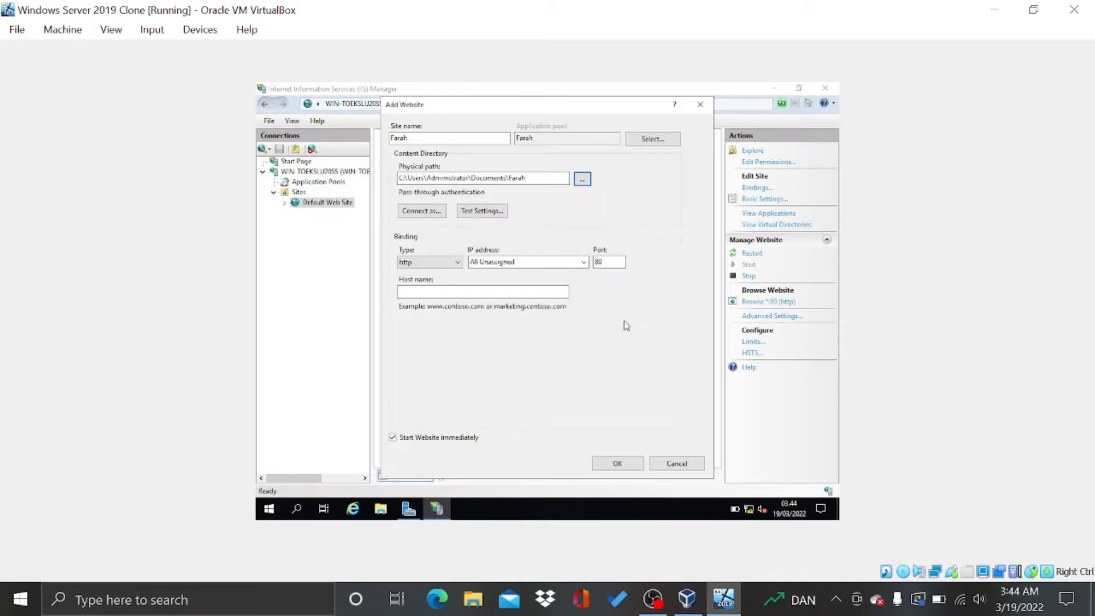
click(617, 464)
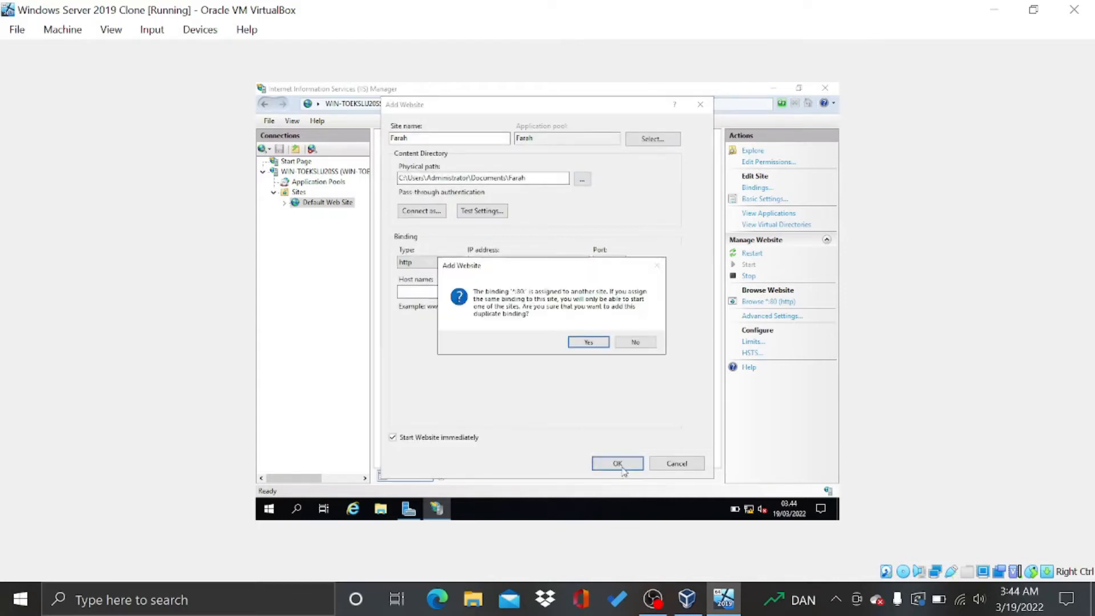
click(589, 343)
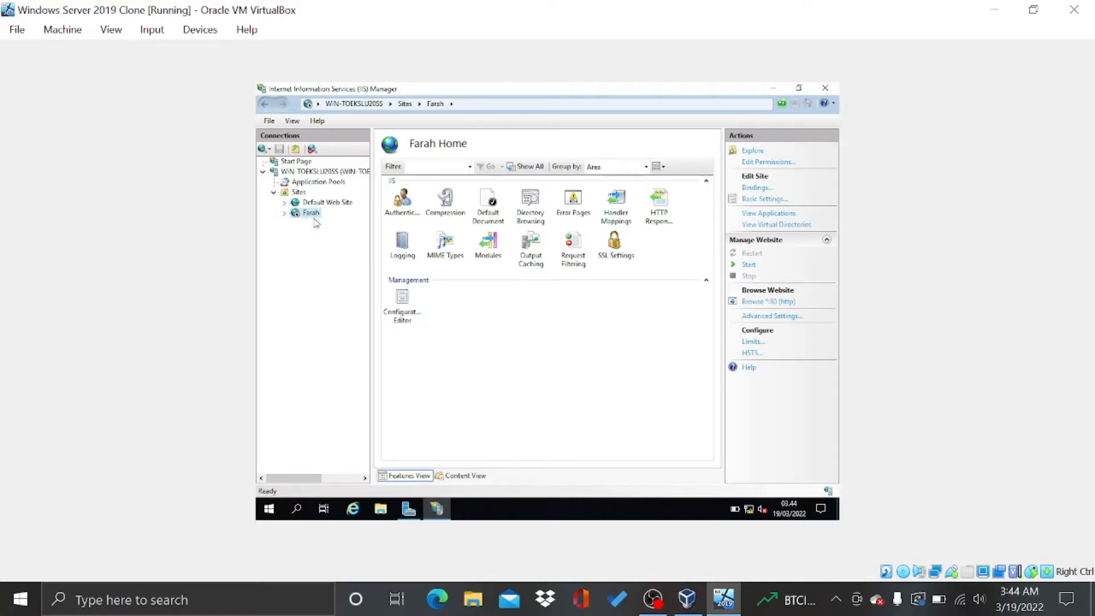
Try starting Farah, dismiss the port conflict error, and stop the Default Web Site
click(748, 265)
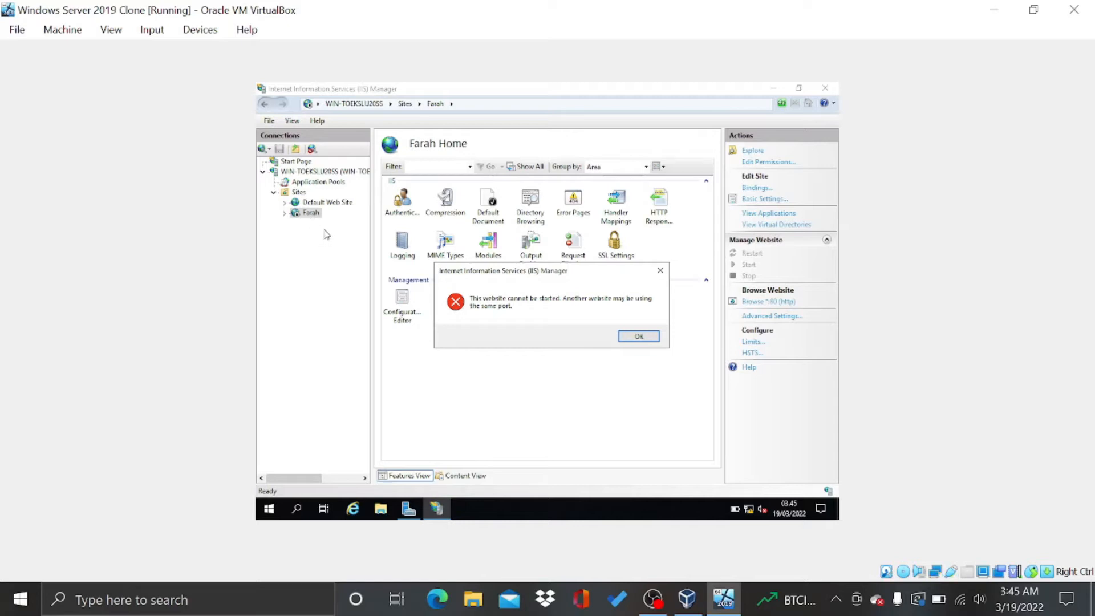
click(638, 338)
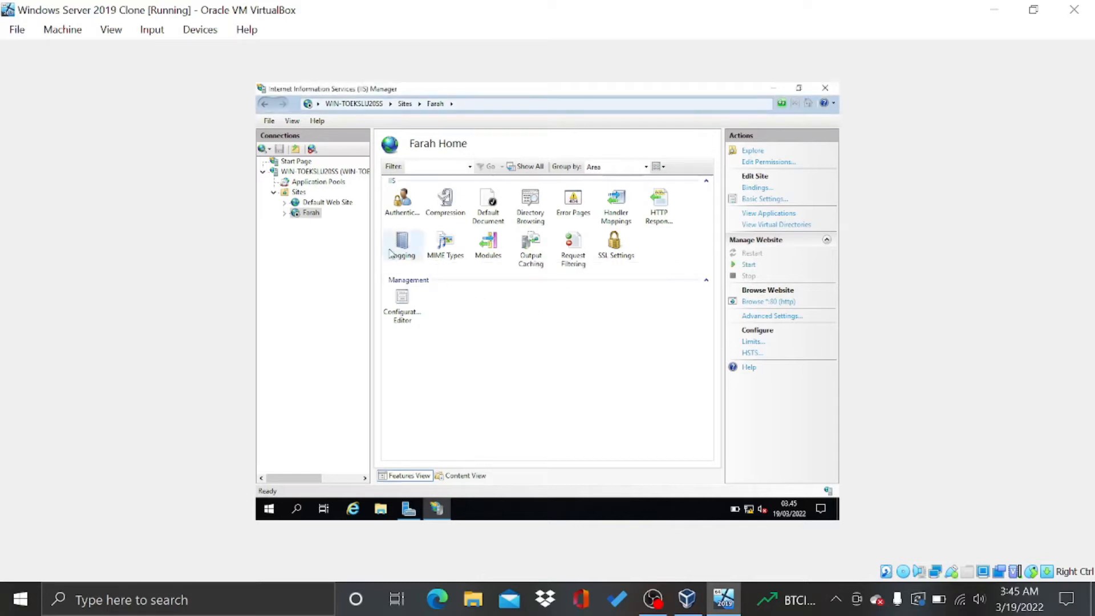
click(334, 203)
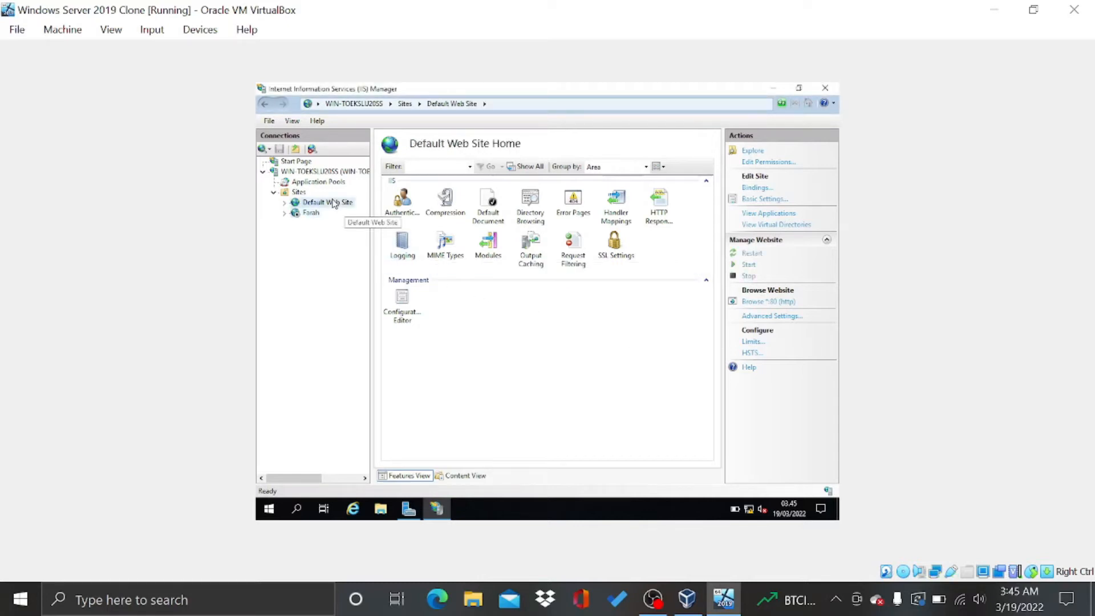
right_click(335, 203)
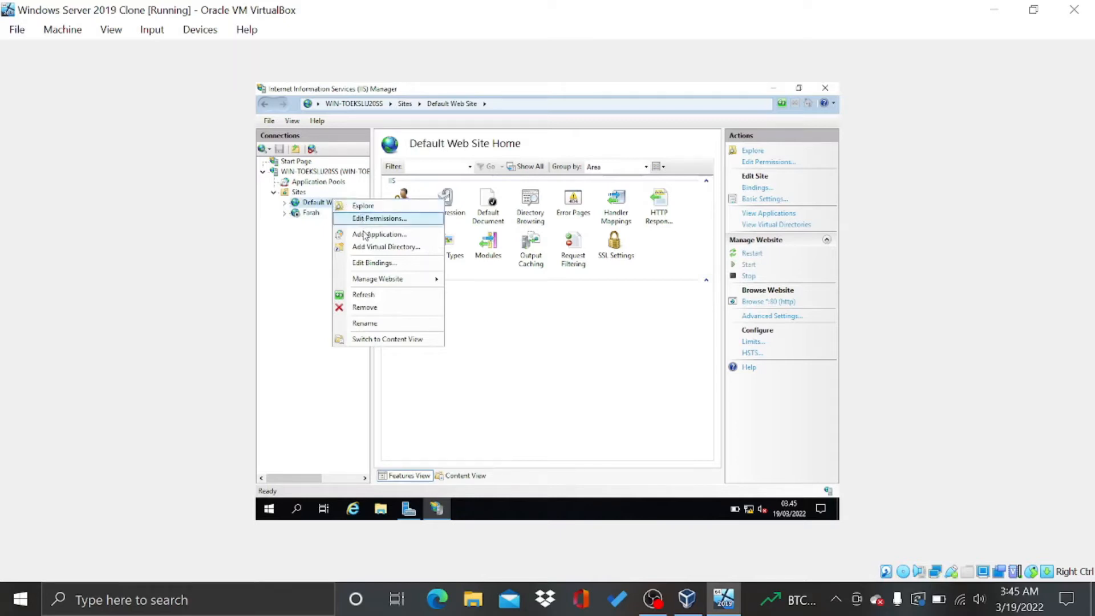
mouse_move(385, 281)
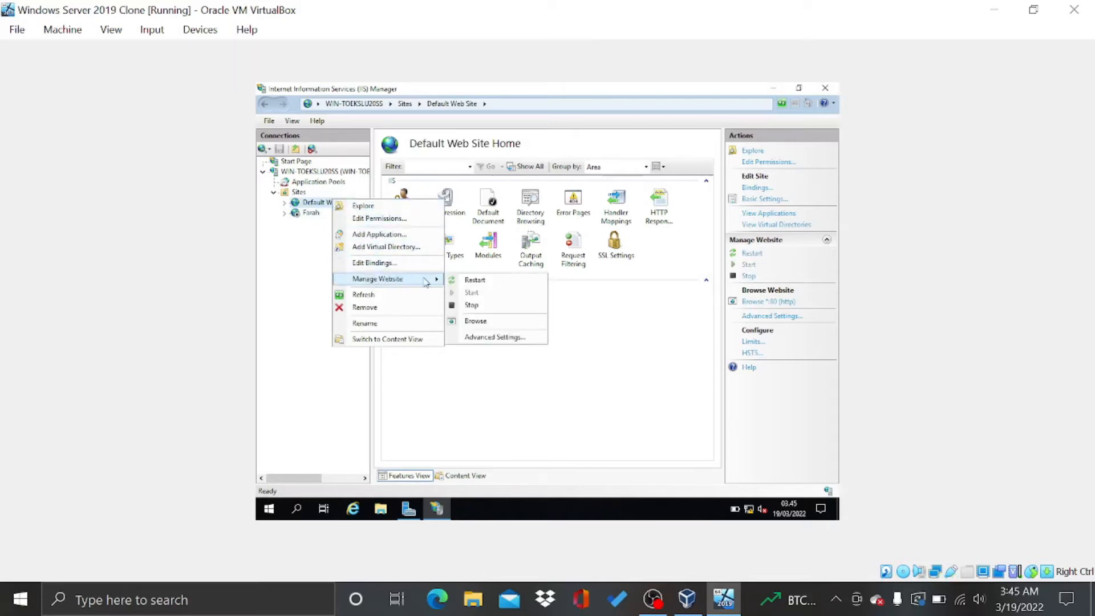
click(472, 306)
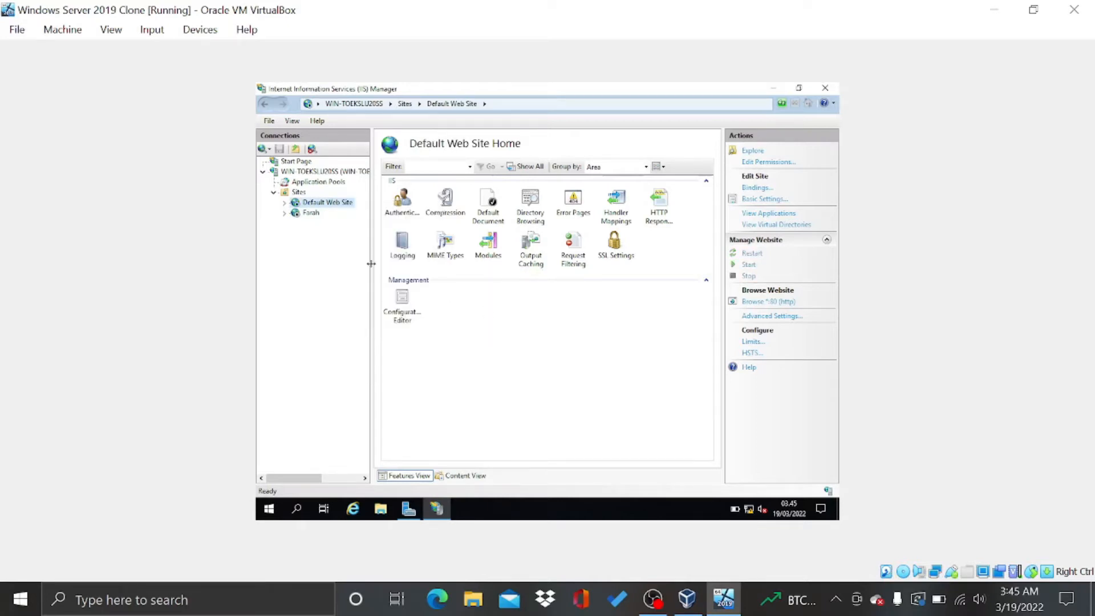
Start the Farah site, browse it on port 80, and close the browser after the 401.3 error
click(313, 212)
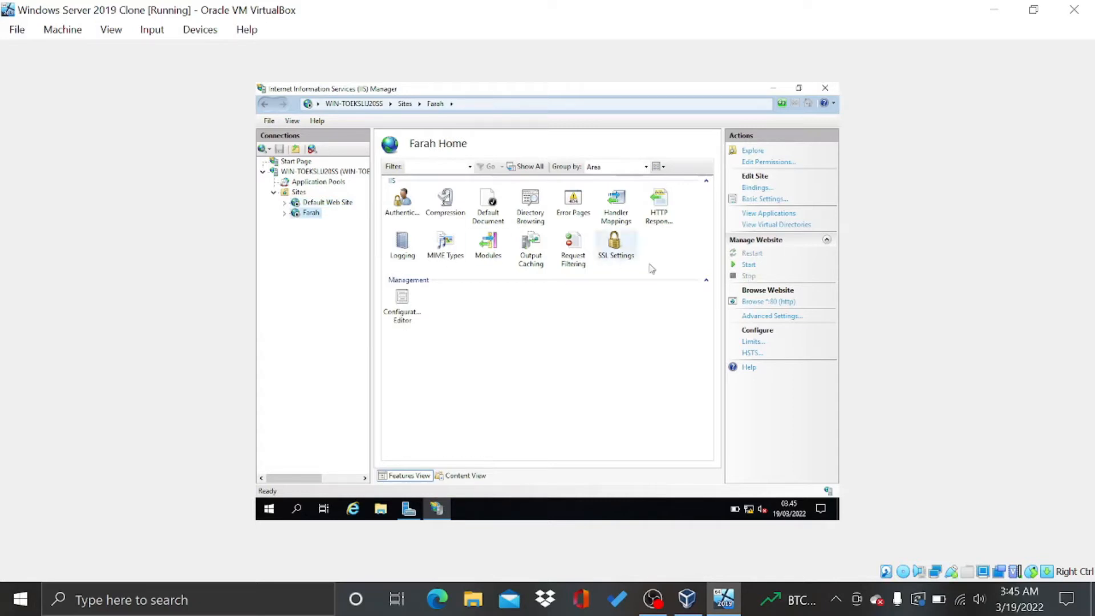
click(746, 265)
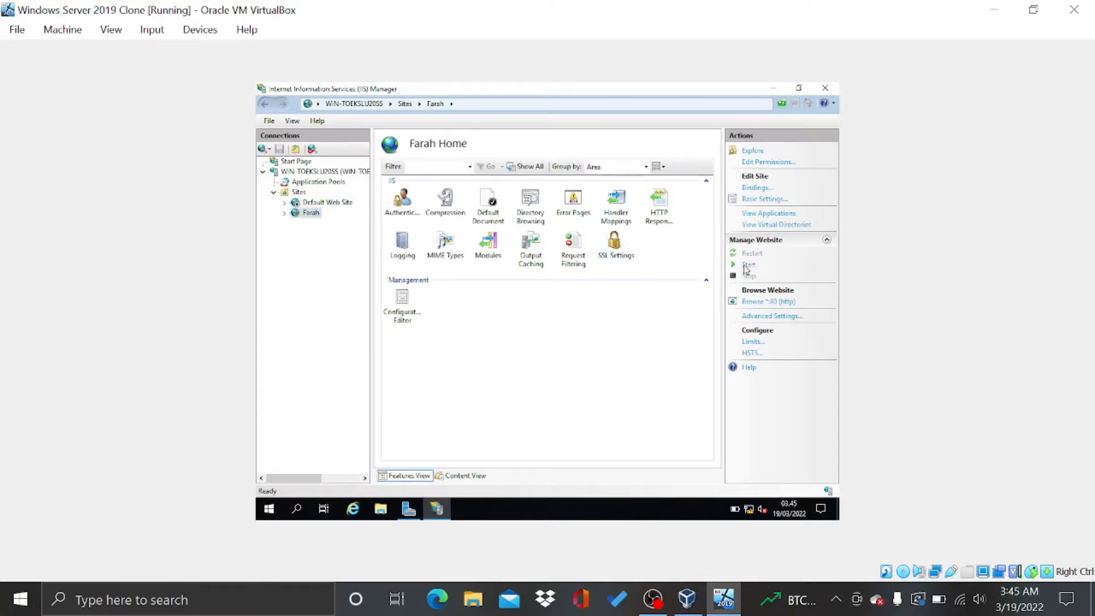
click(771, 304)
click(363, 509)
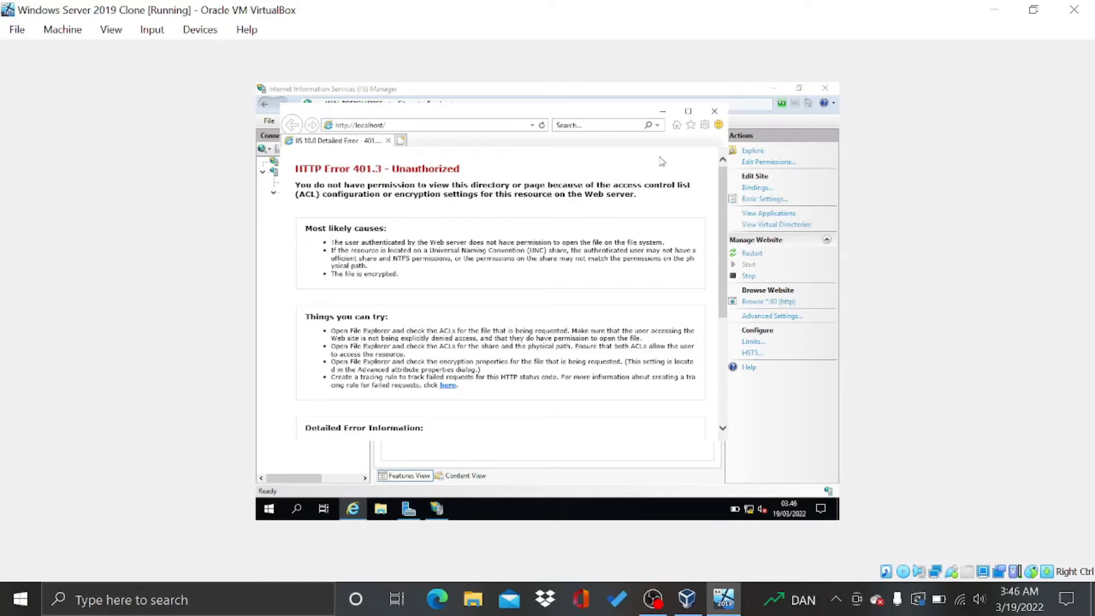
click(716, 112)
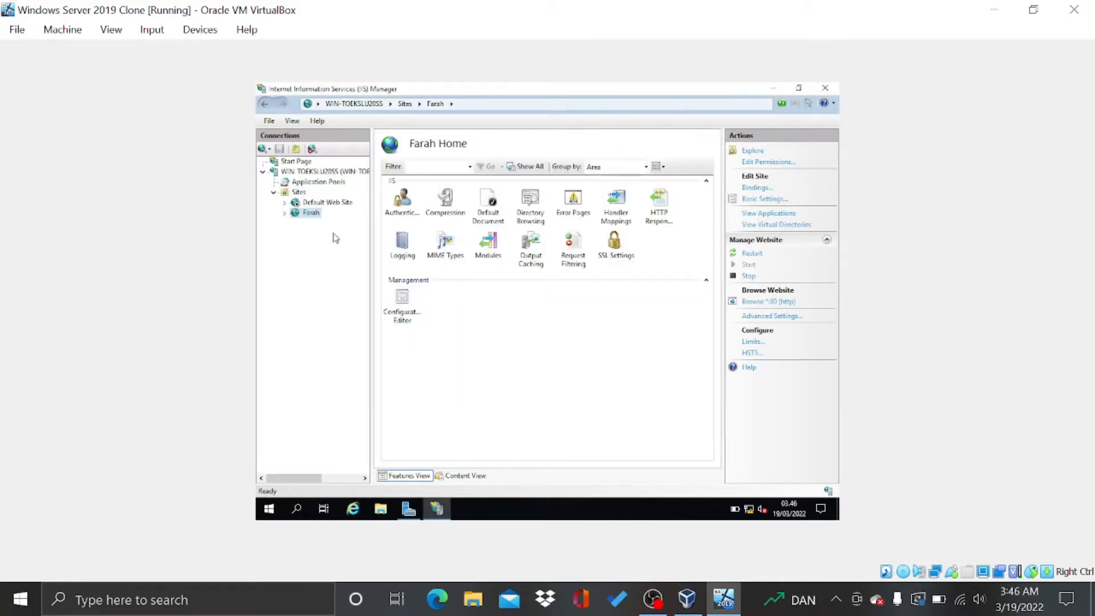
Open the Farah folder's Security permissions for editing
right_click(311, 217)
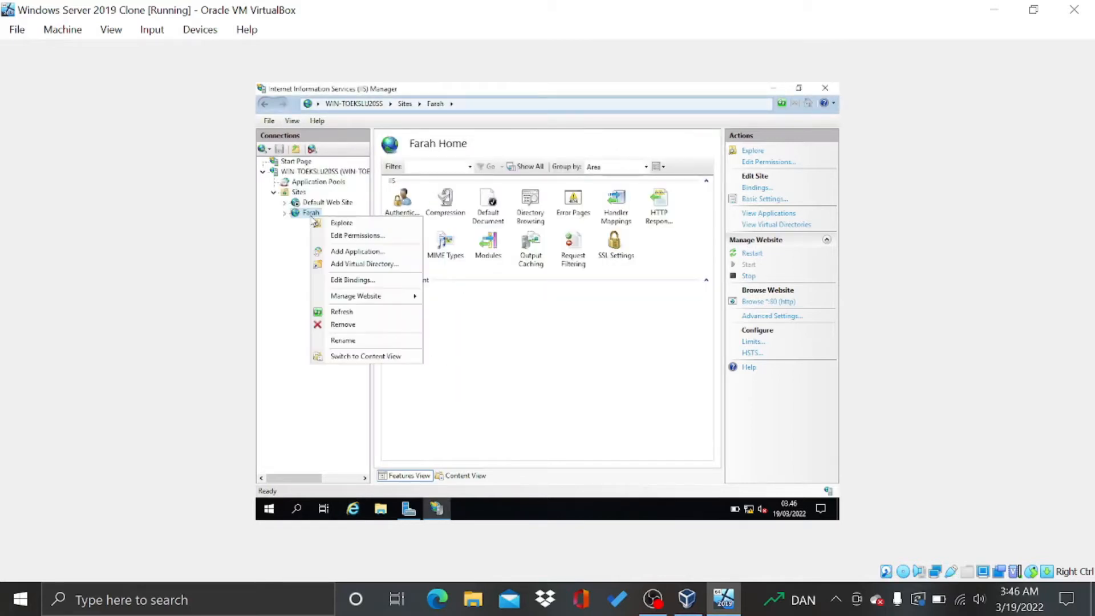
click(338, 236)
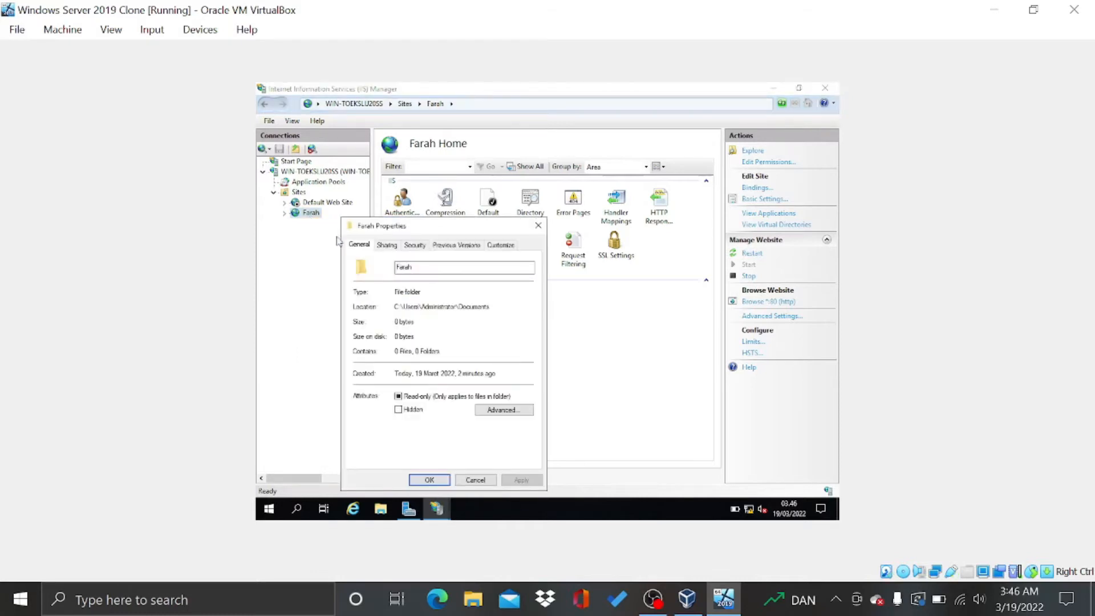
click(415, 246)
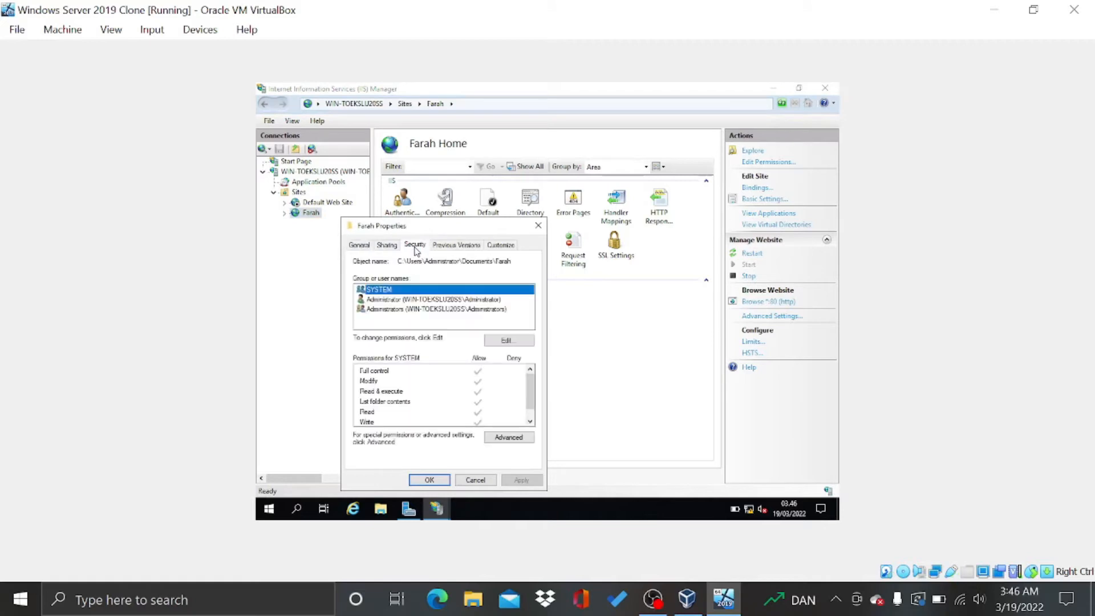
click(505, 340)
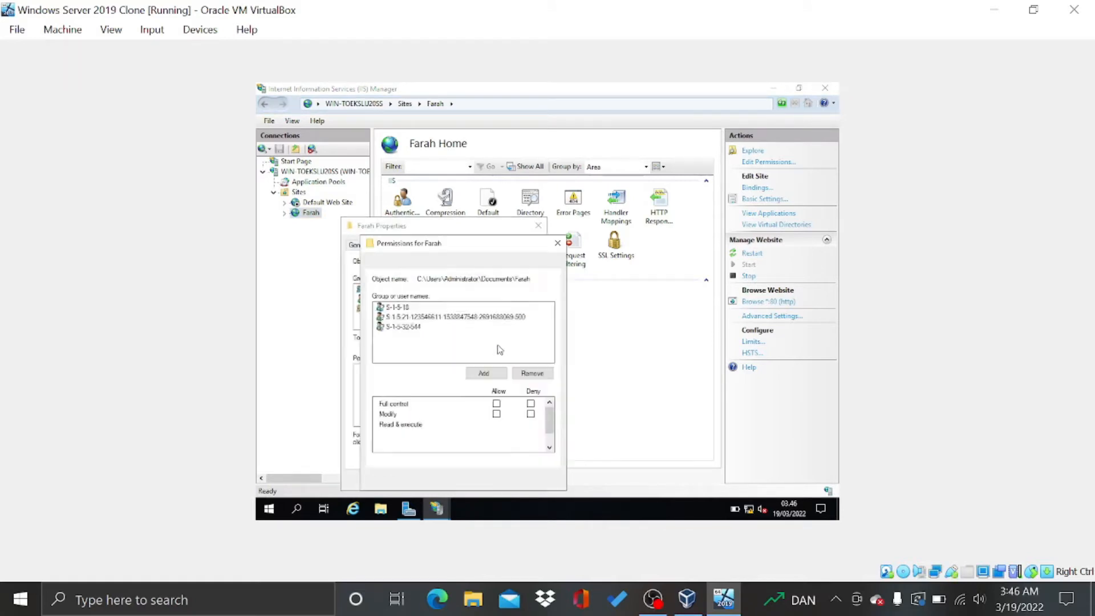
Search all users and groups and select the local Users group
click(485, 373)
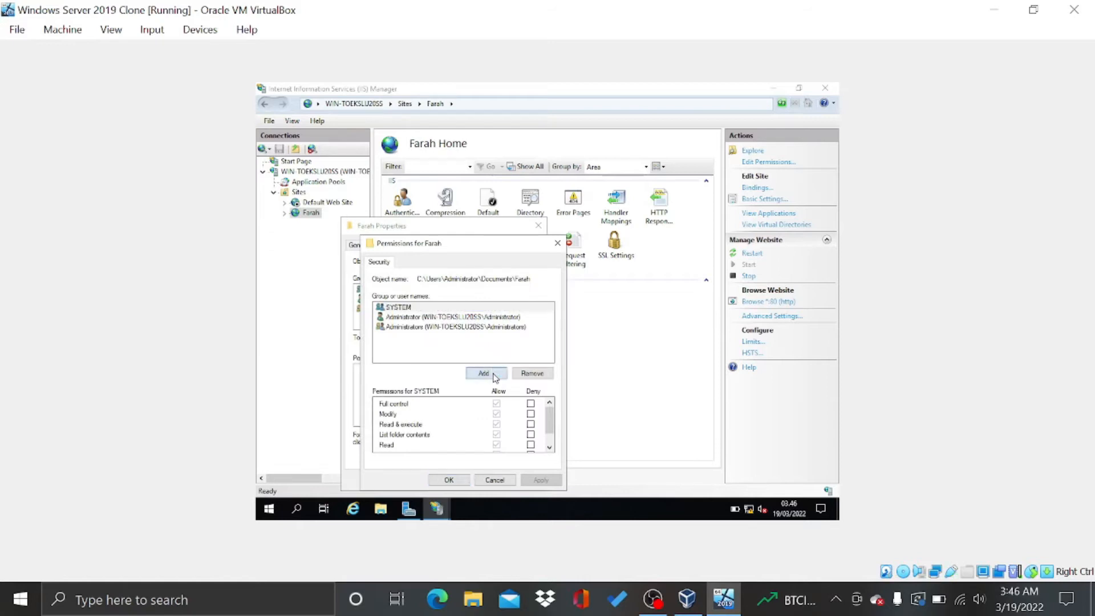
click(417, 383)
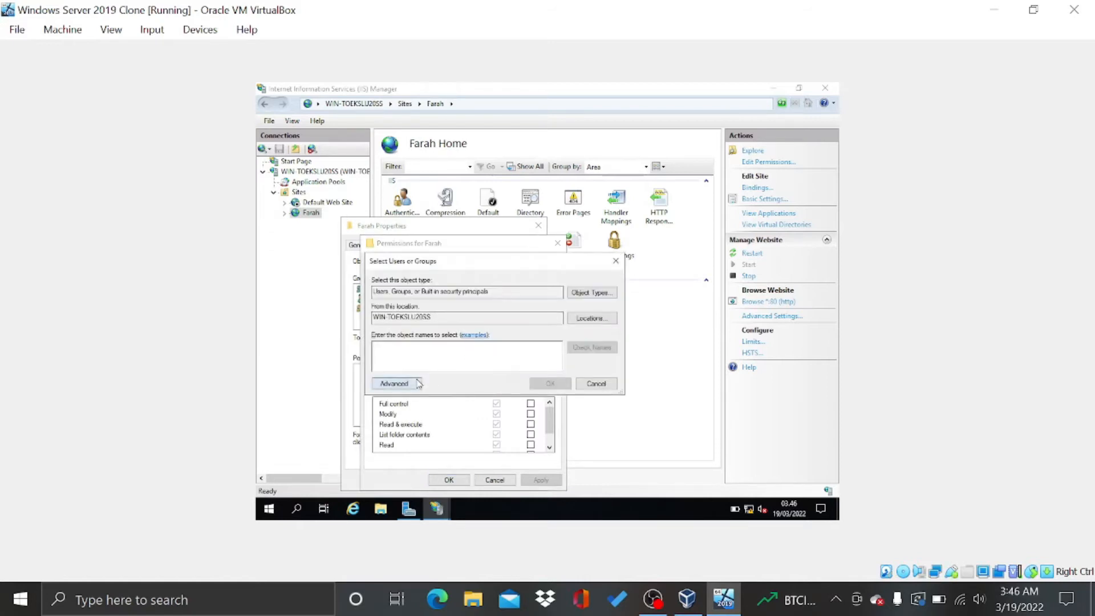
click(633, 279)
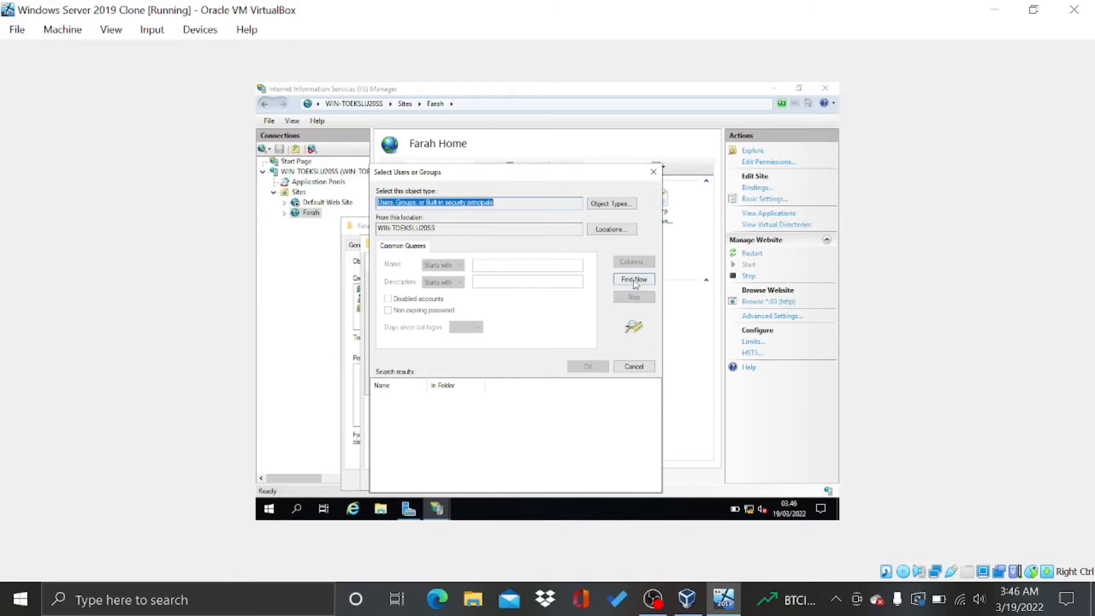
scroll(516, 424, down, 5)
scroll(520, 430, down, 8)
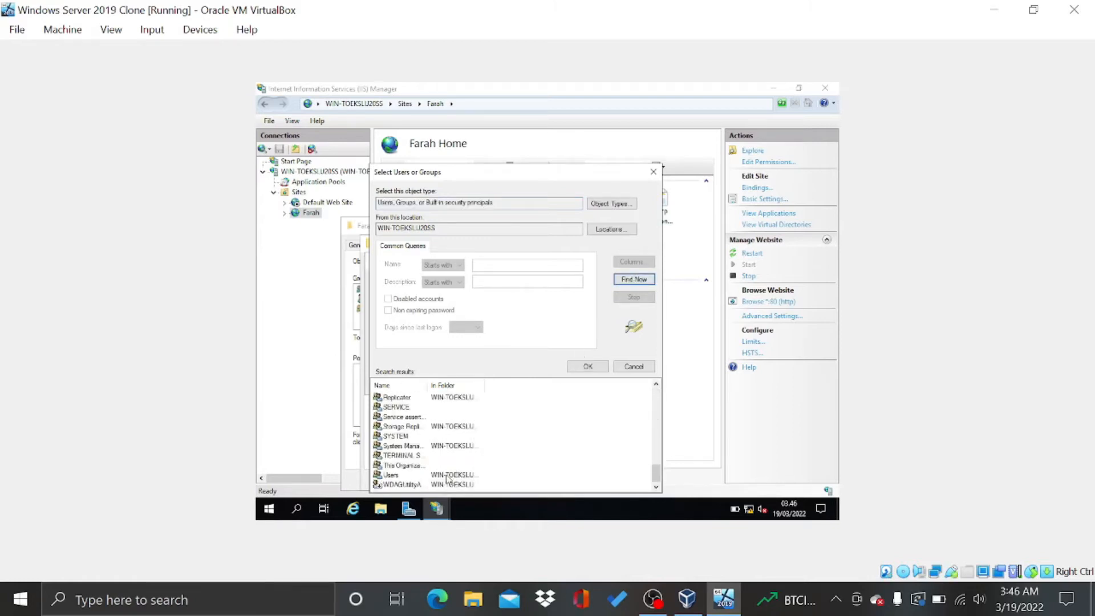
click(448, 476)
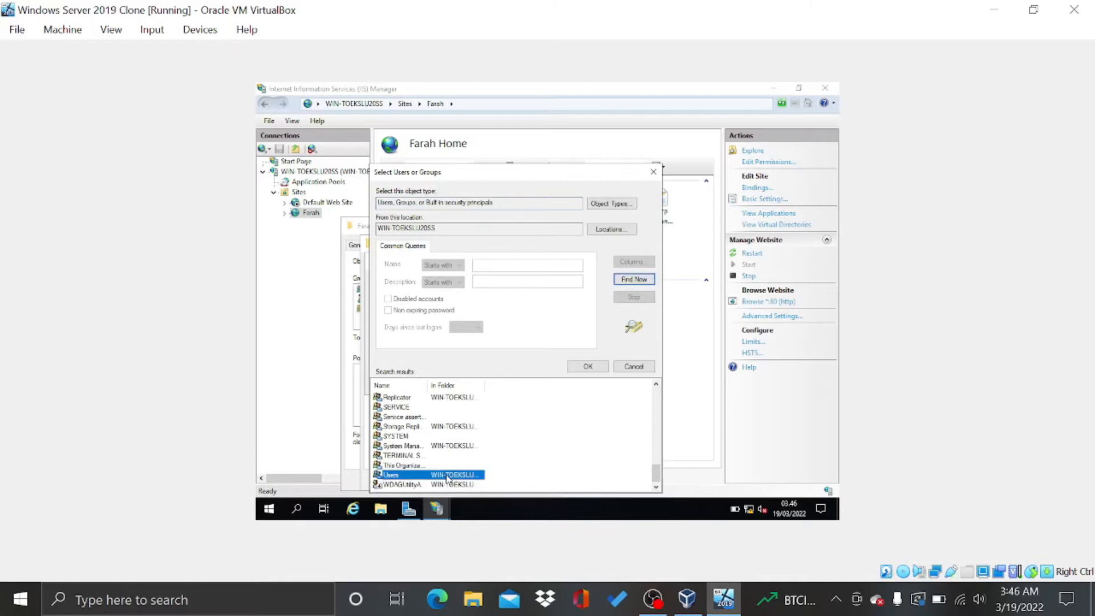
click(586, 367)
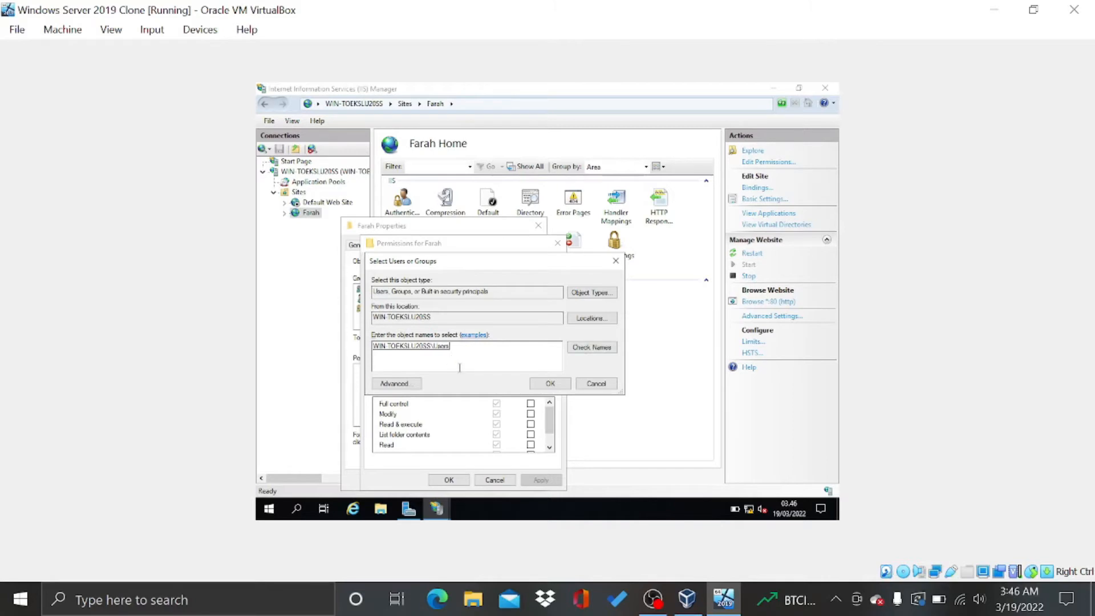
Add Users to the Farah folder's permissions, apply the change, and close the properties
click(551, 383)
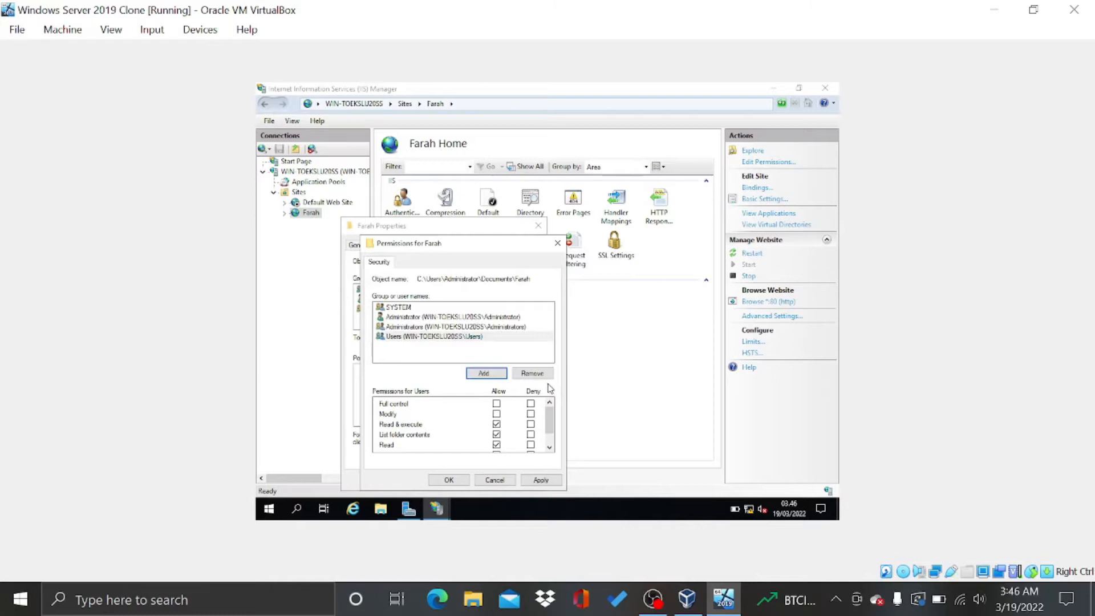
click(531, 484)
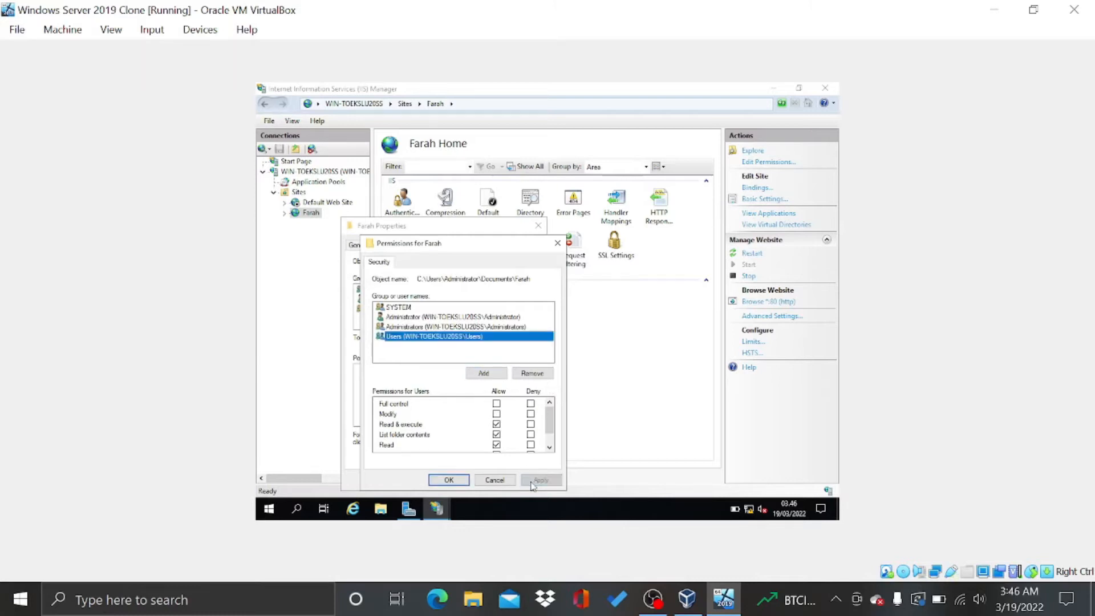
click(464, 482)
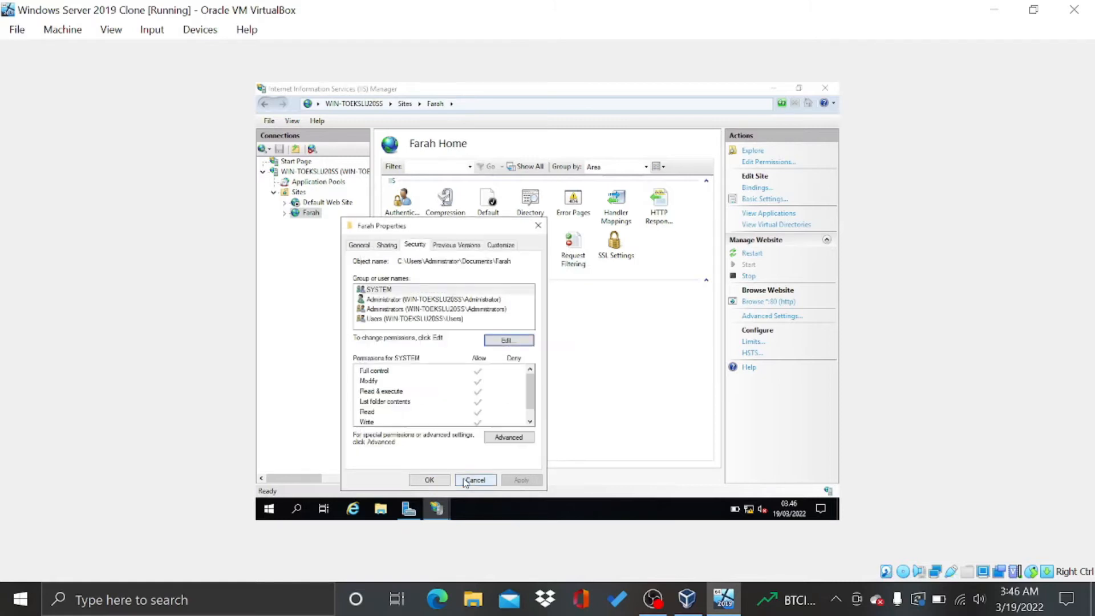
click(440, 480)
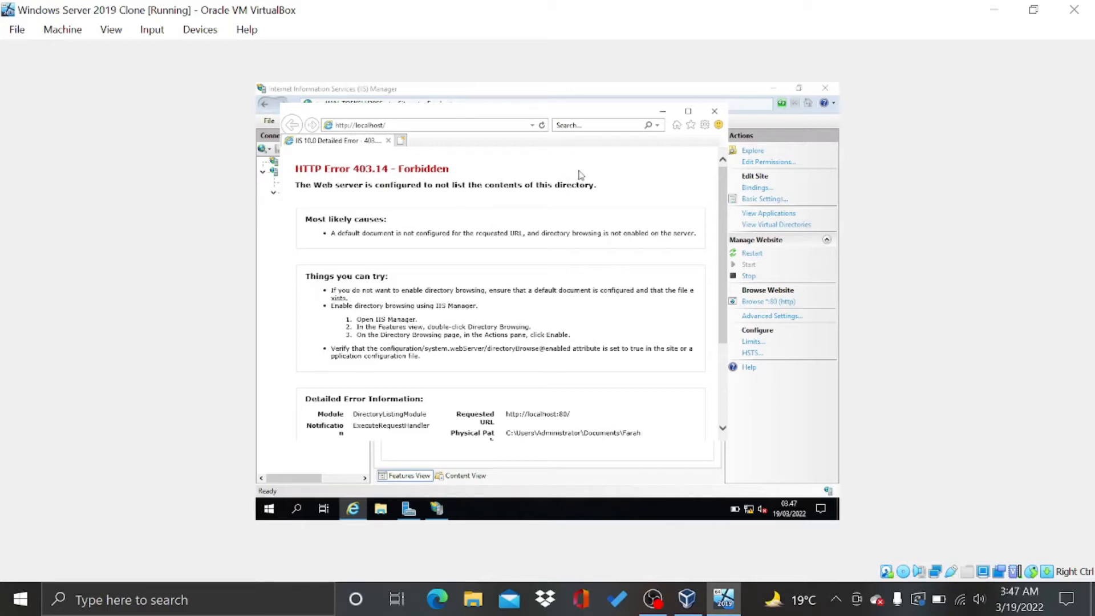
Close Internet Explorer after it shows the HTTP 403.14 Forbidden error
click(715, 111)
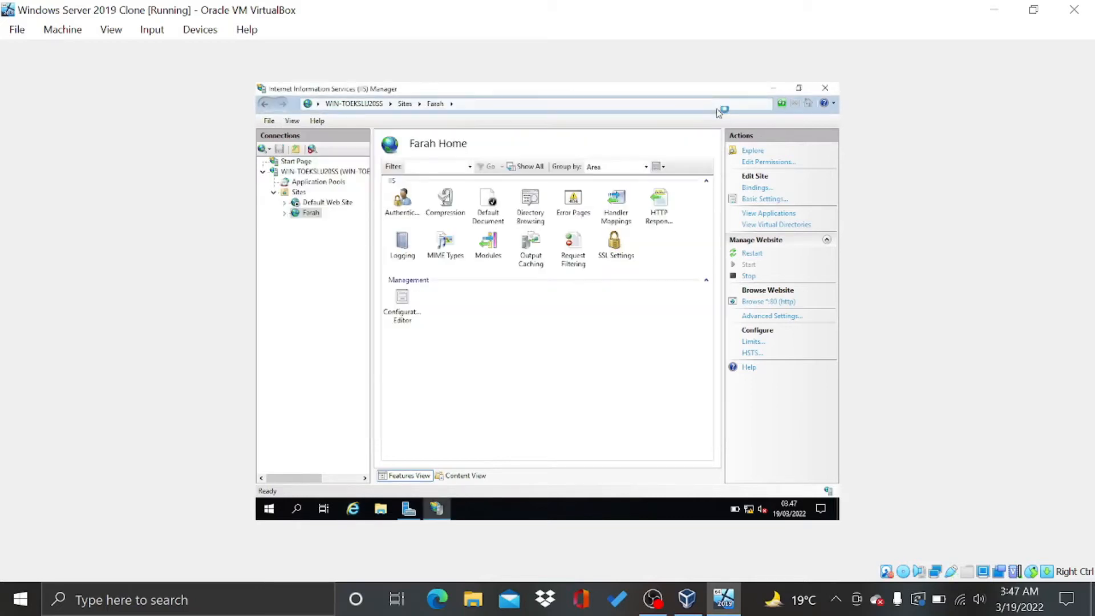
Open the Farah site's folder on disk via Explore
right_click(308, 213)
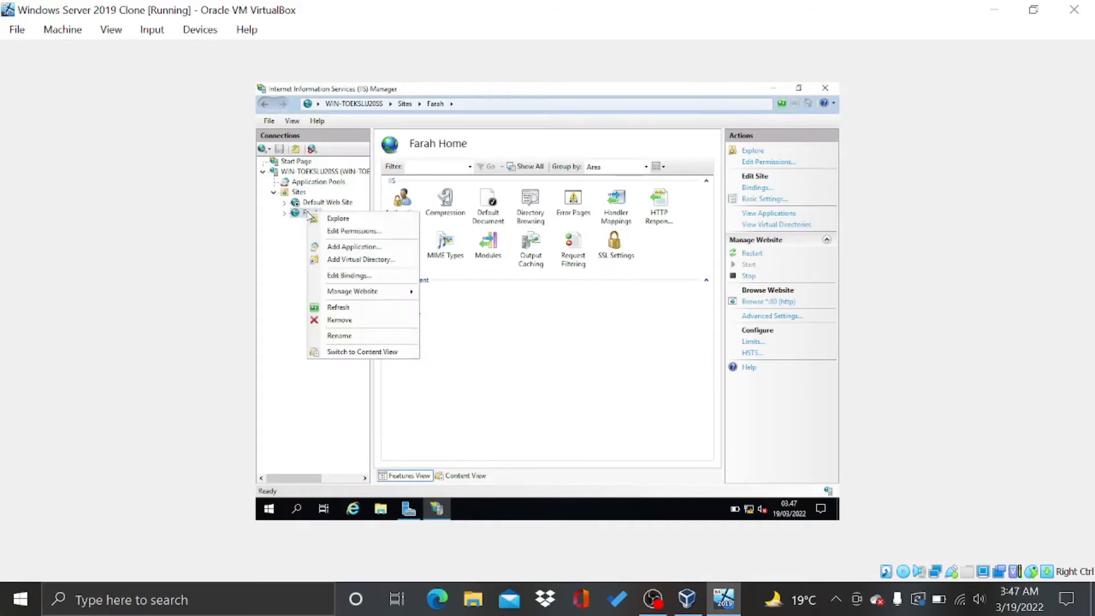
click(291, 235)
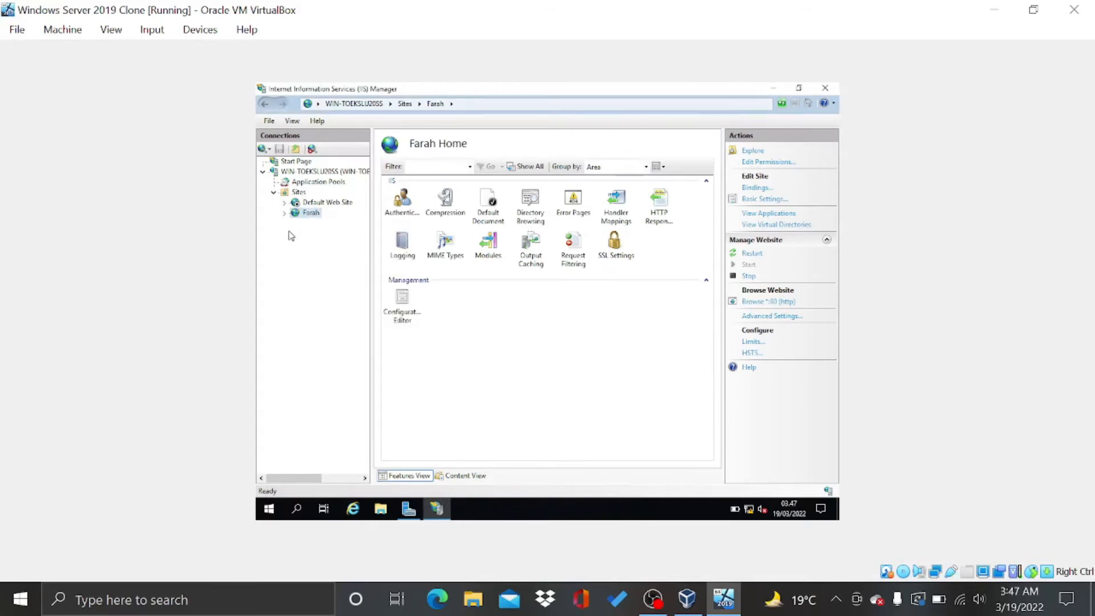
right_click(316, 217)
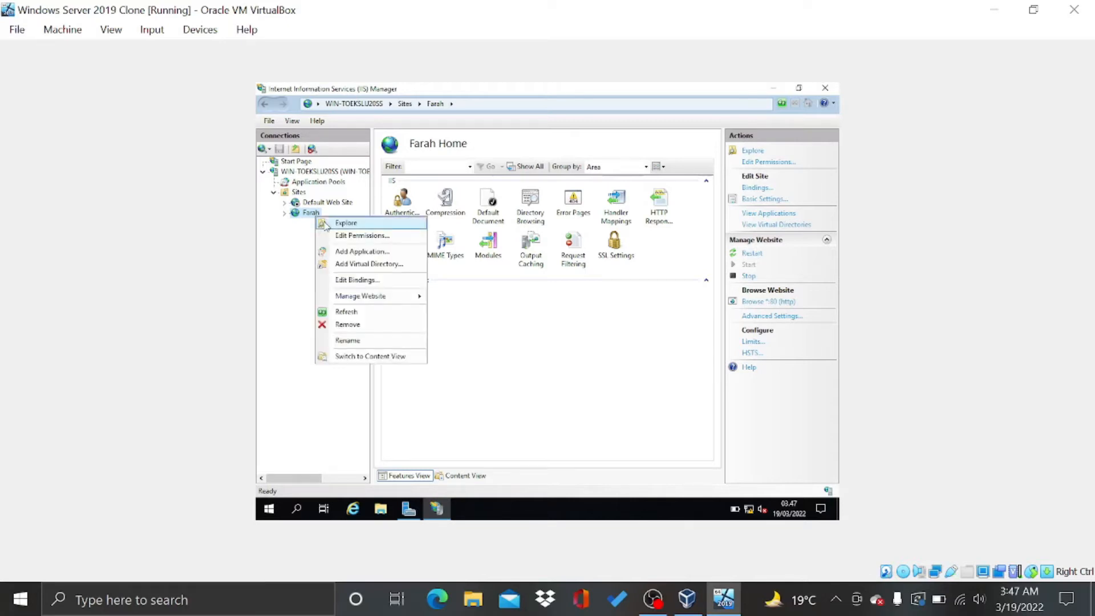
click(345, 223)
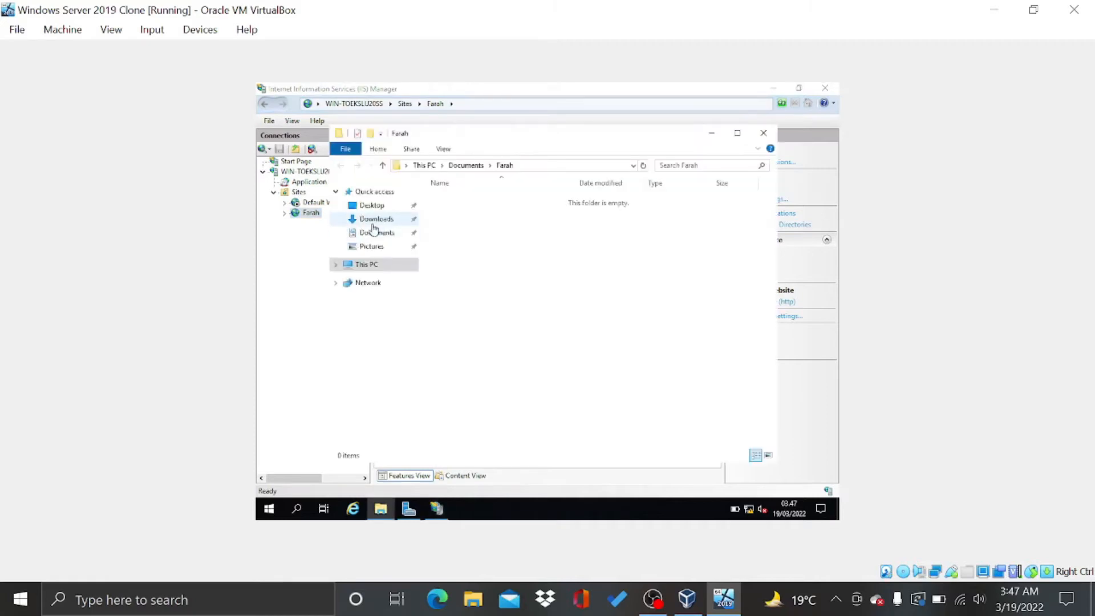
Create a new text document named index in the empty Farah folder
right_click(480, 235)
mouse_move(491, 246)
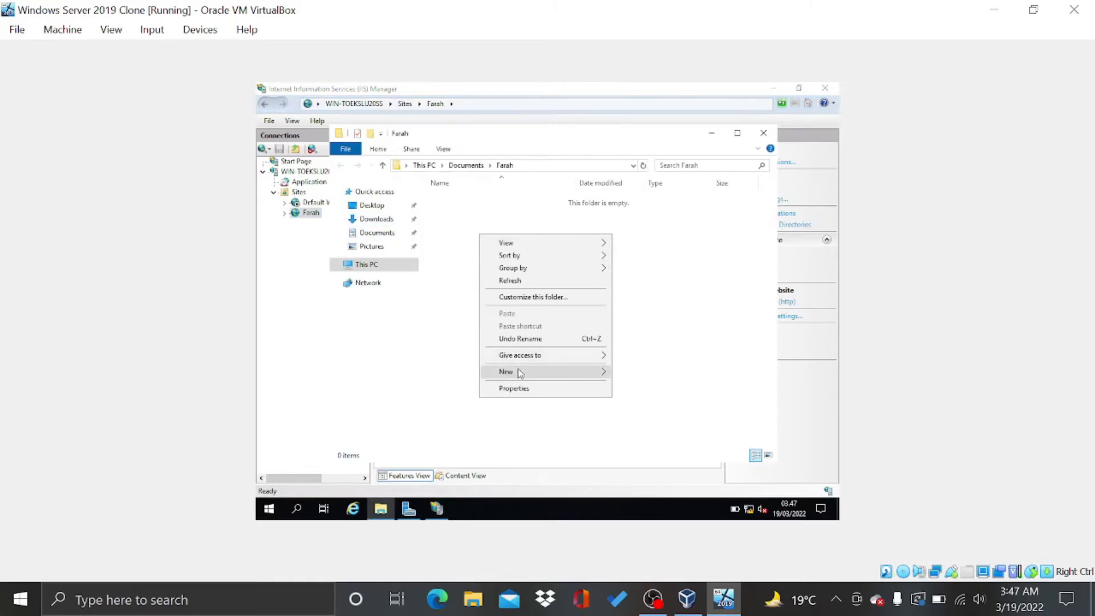
mouse_move(575, 372)
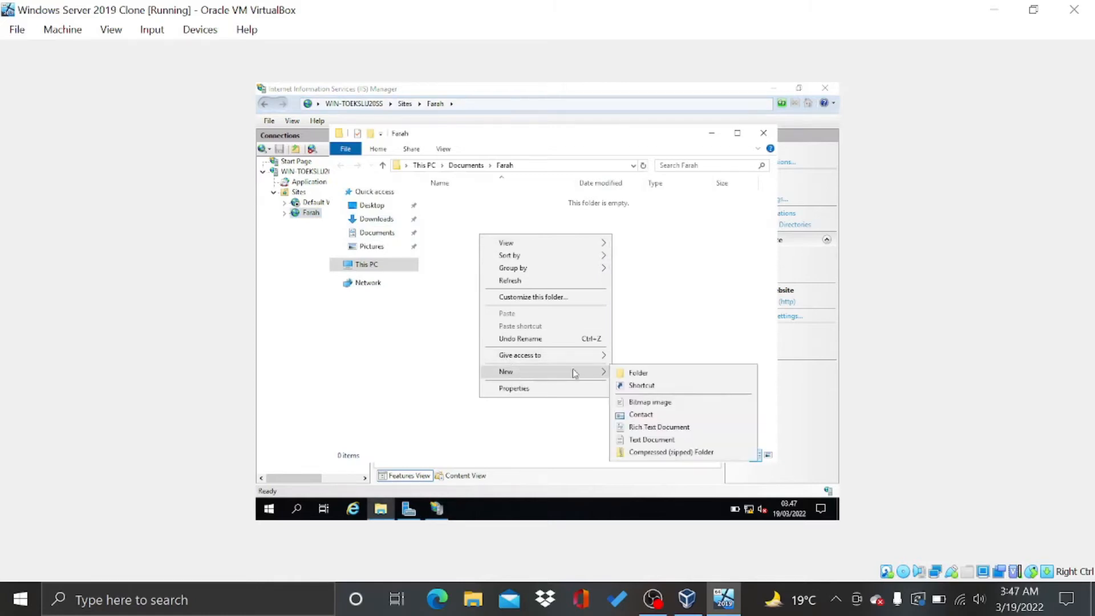
click(650, 439)
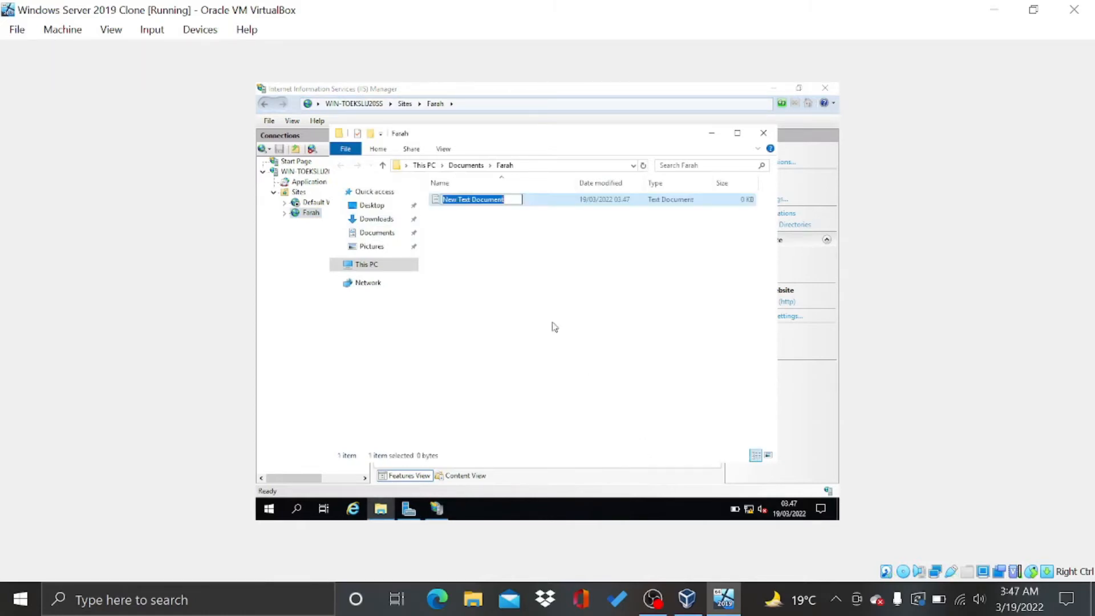
text(inde)
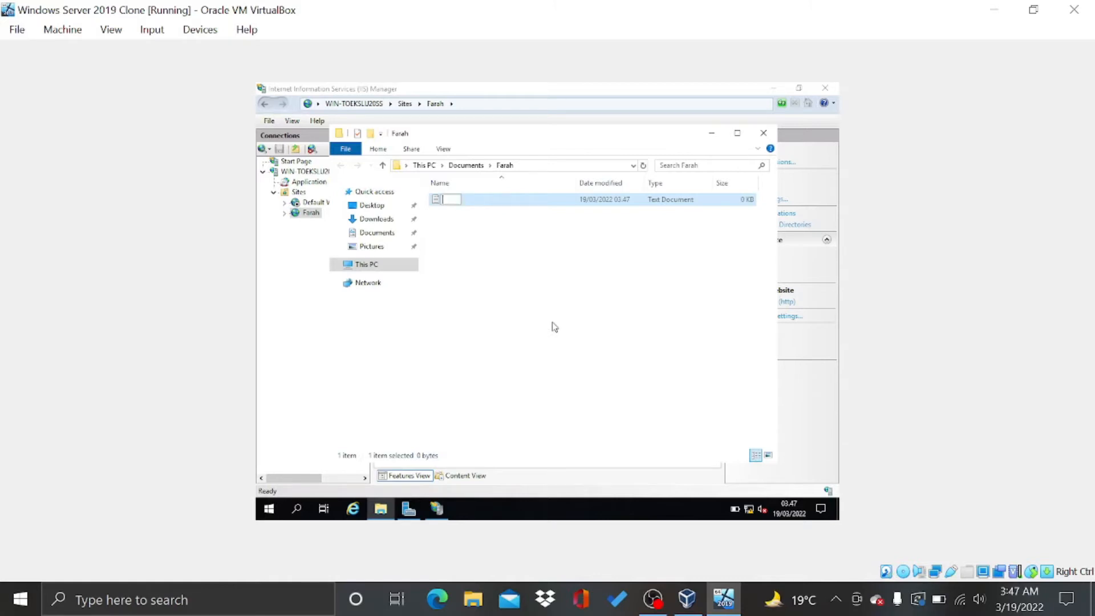
text(x)
click(553, 326)
Open index in Notepad and type the html, head and body tag lines
double_click(500, 205)
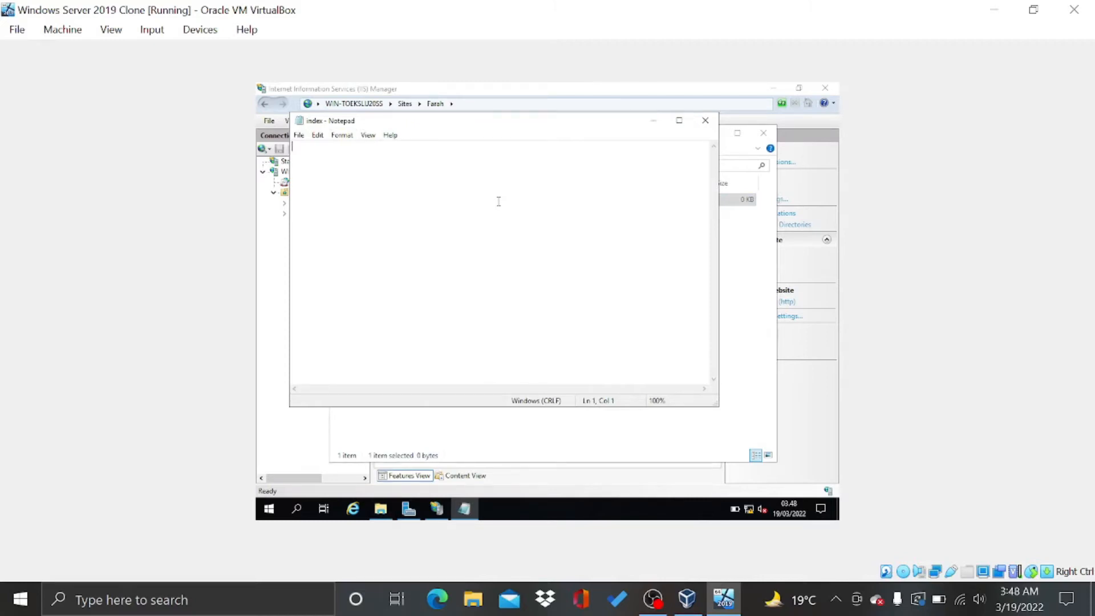
text(<)
text(ht)
text(ml)
text(?)
text(>)
text(</ht)
text(ml)
key(Return)
text(<head>)
key(Return)
text(</head>)
key(Return)
text(<bo)
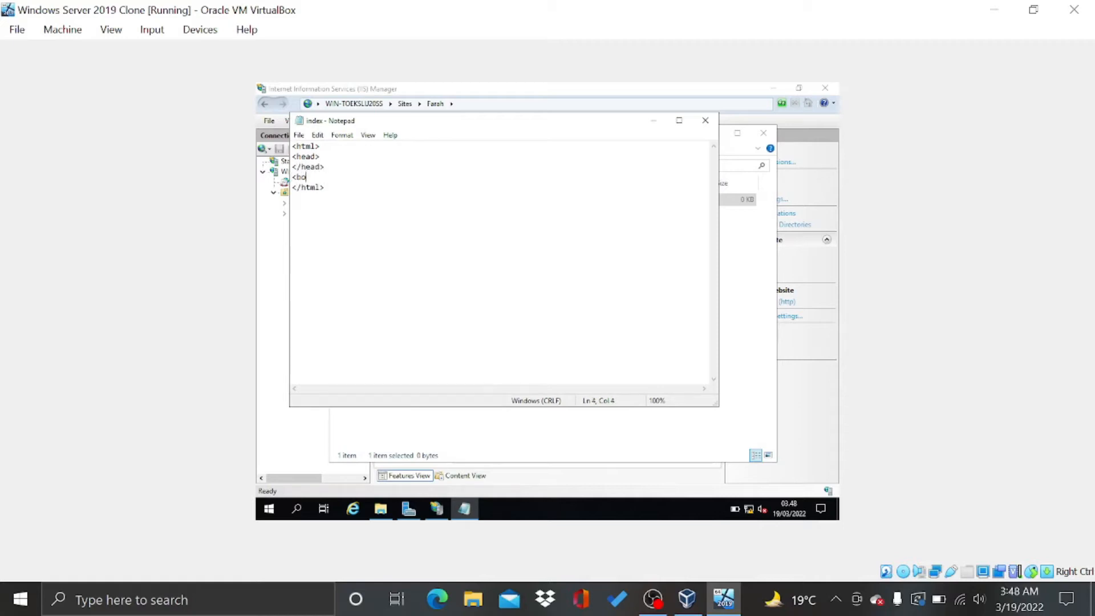
text(dy>)
key(Return)
text(</body)
Add a title tag reading 'Praktikum SO' inside the head section
click(459, 155)
key(Return)
text(<tit)
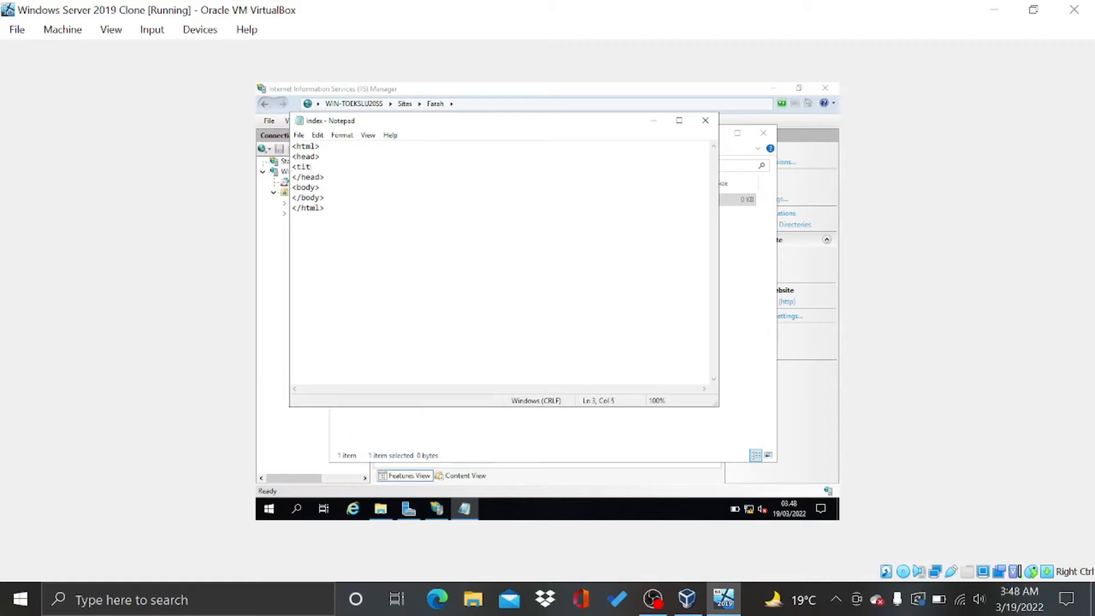
text(le>)
text(<title>)
key(Left)
key(Left)
key(Left)
key(Left)
key(Left)
text(/Praktikum SO)
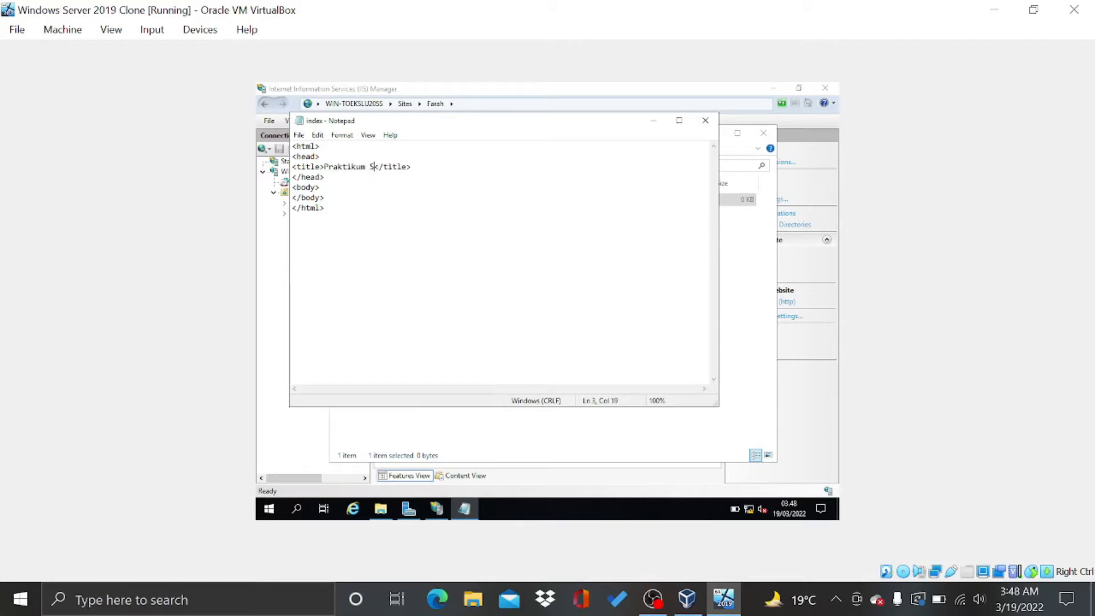
Add an h1 greeting with the author's name inside the body
click(376, 188)
key(Return)
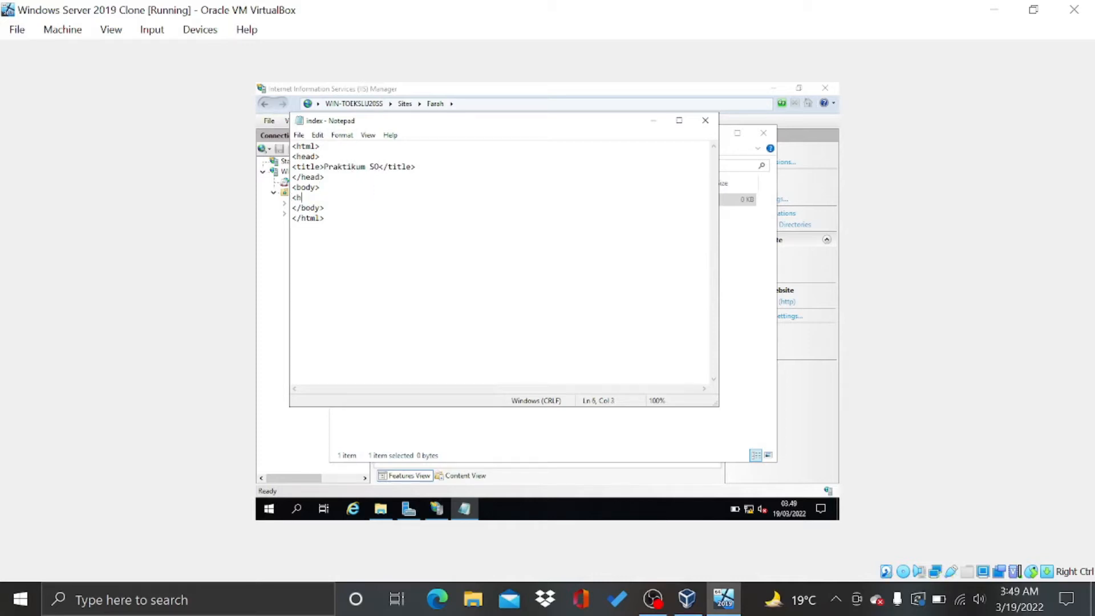
text(<h1>/h1>Hello, I'm Farah Fadila R)
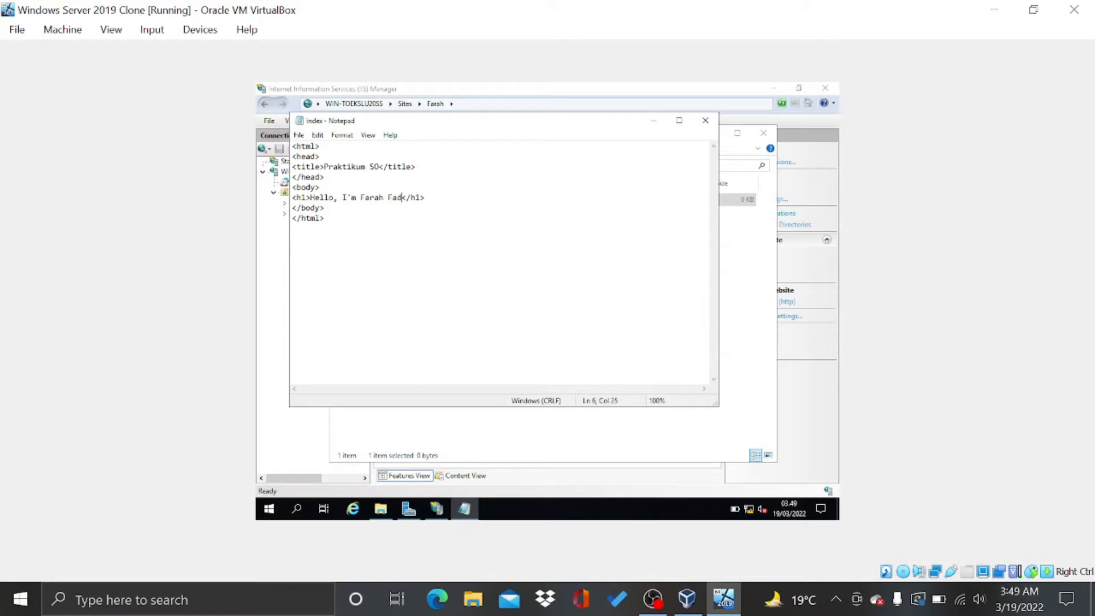
text(ahman!)
Indent the title and h1 lines with tabs
click(354, 147)
click(382, 232)
click(291, 166)
key(Tab)
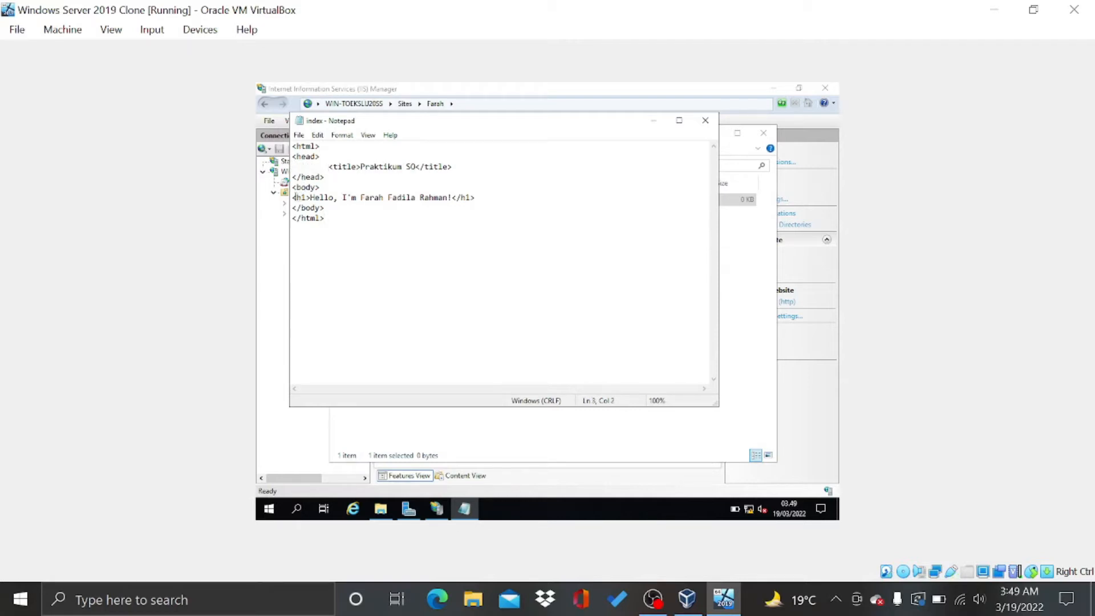
key(Tab)
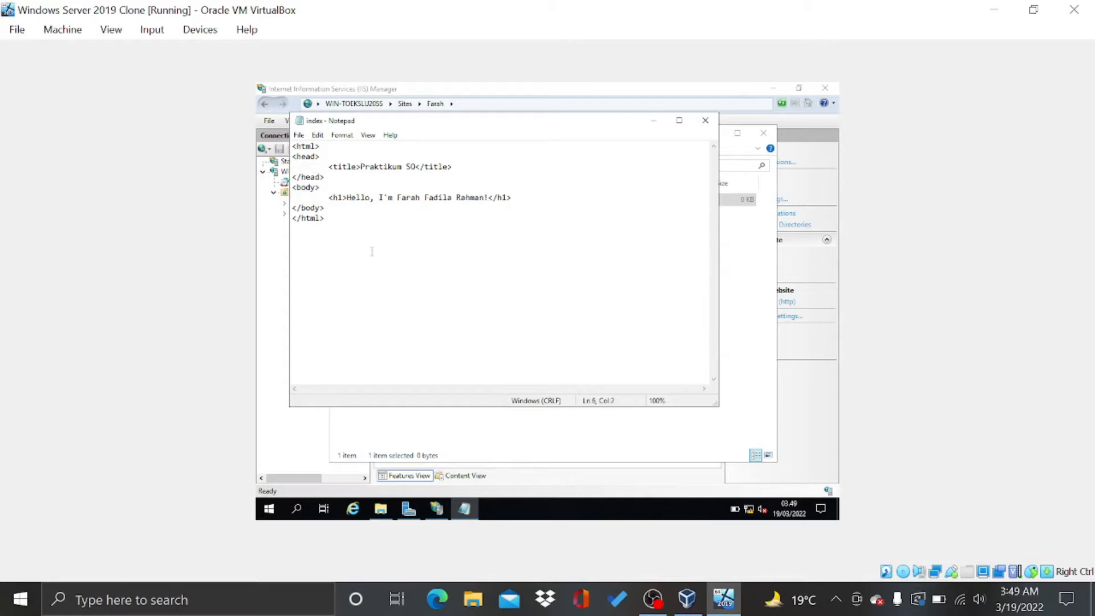
Start saving the page under a new file name with Save As
click(299, 135)
click(317, 173)
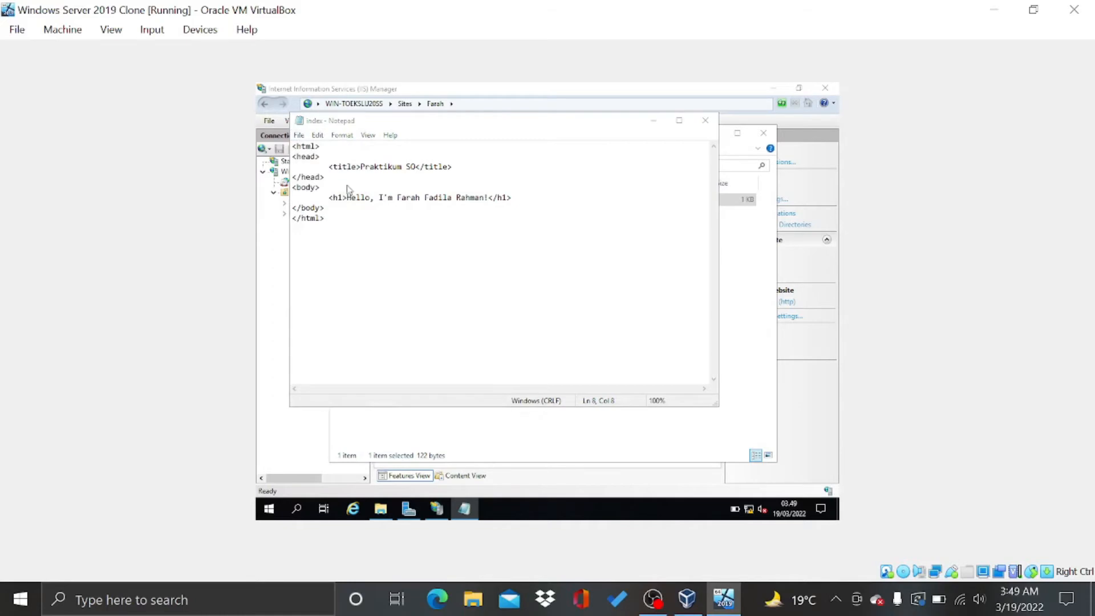
key(ctrl+shift+s)
click(453, 357)
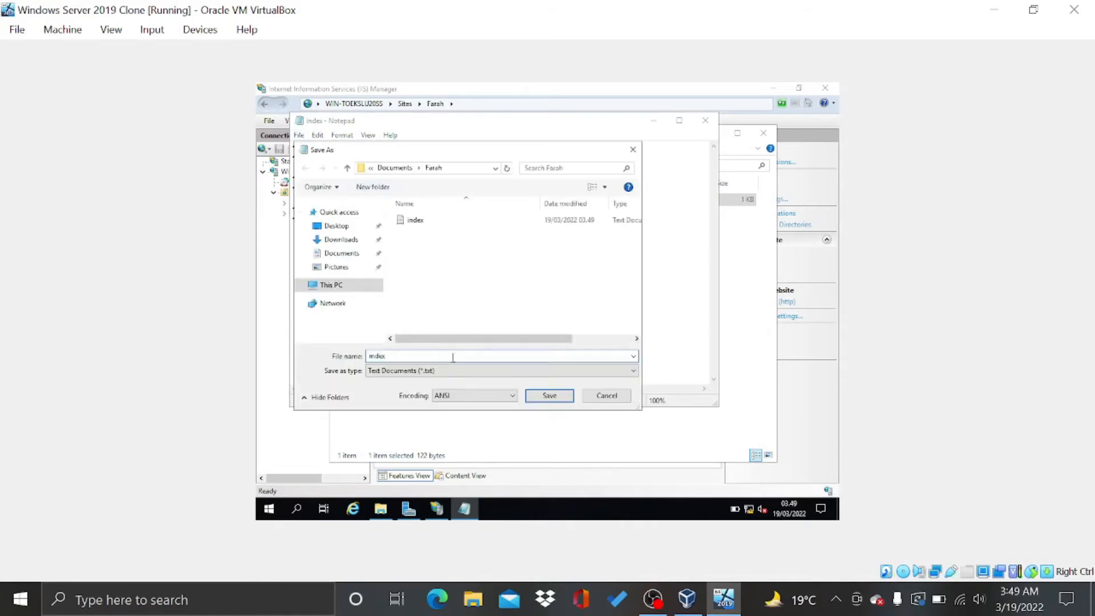
Save the page as index.html, close Notepad and the Farah folder, then browse the Farah site
text(.)
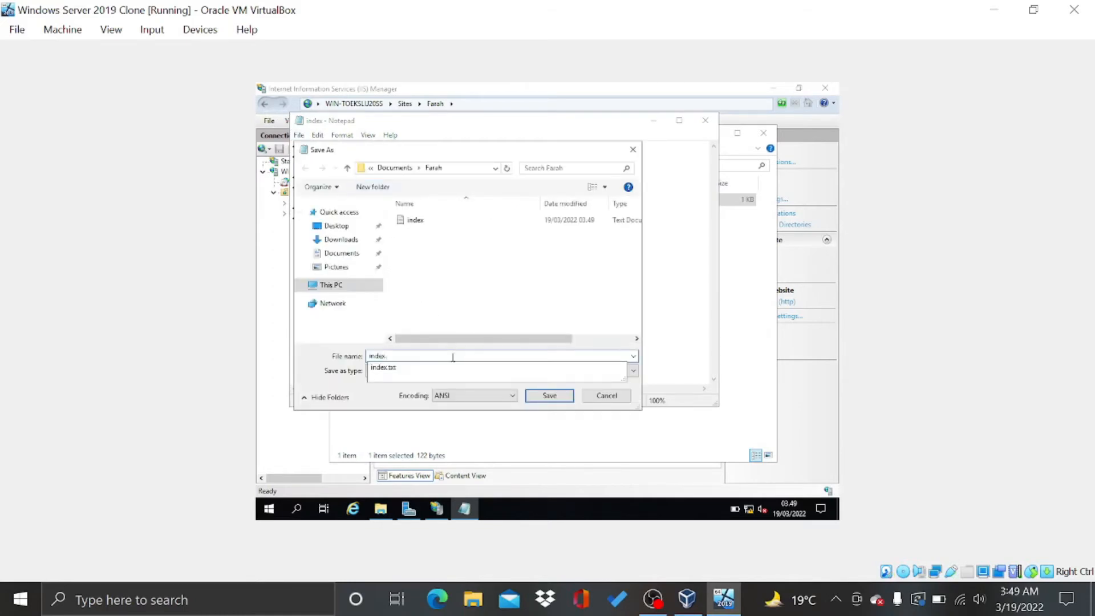
text(html)
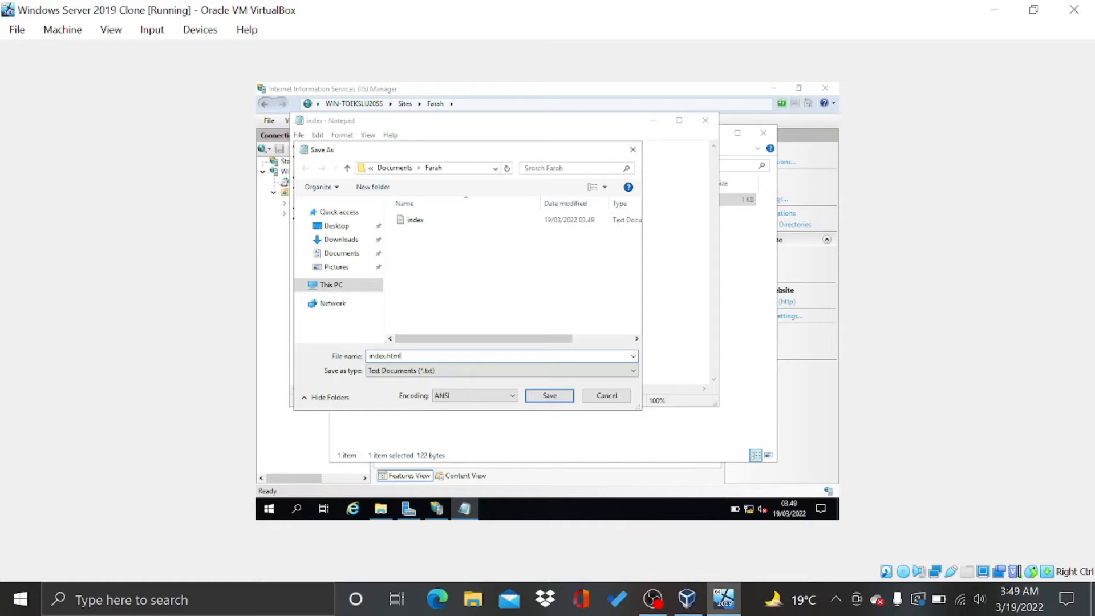
key(Return)
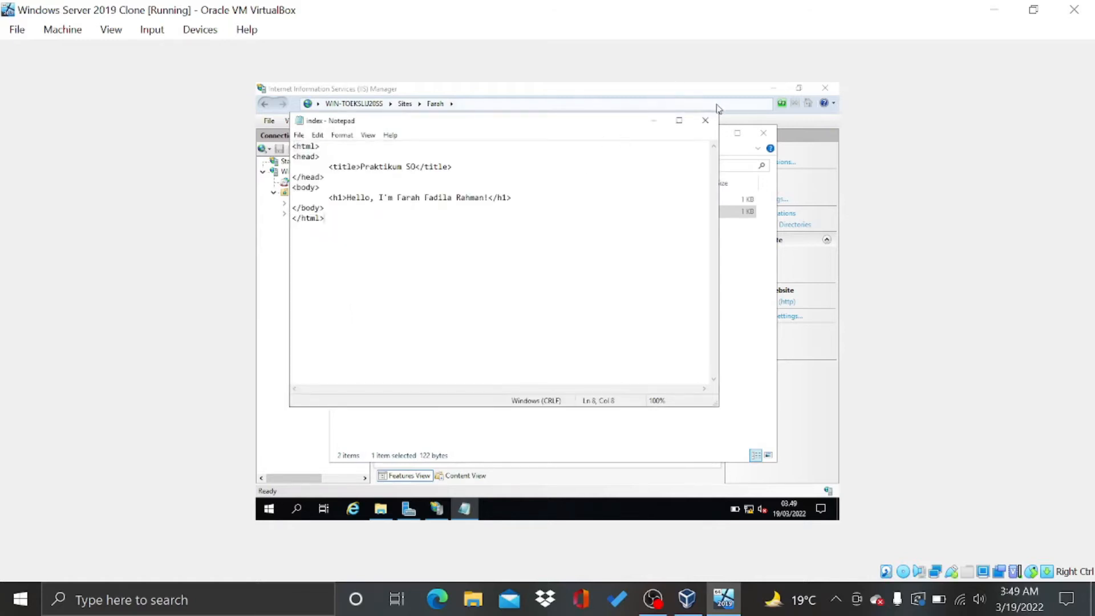
click(706, 120)
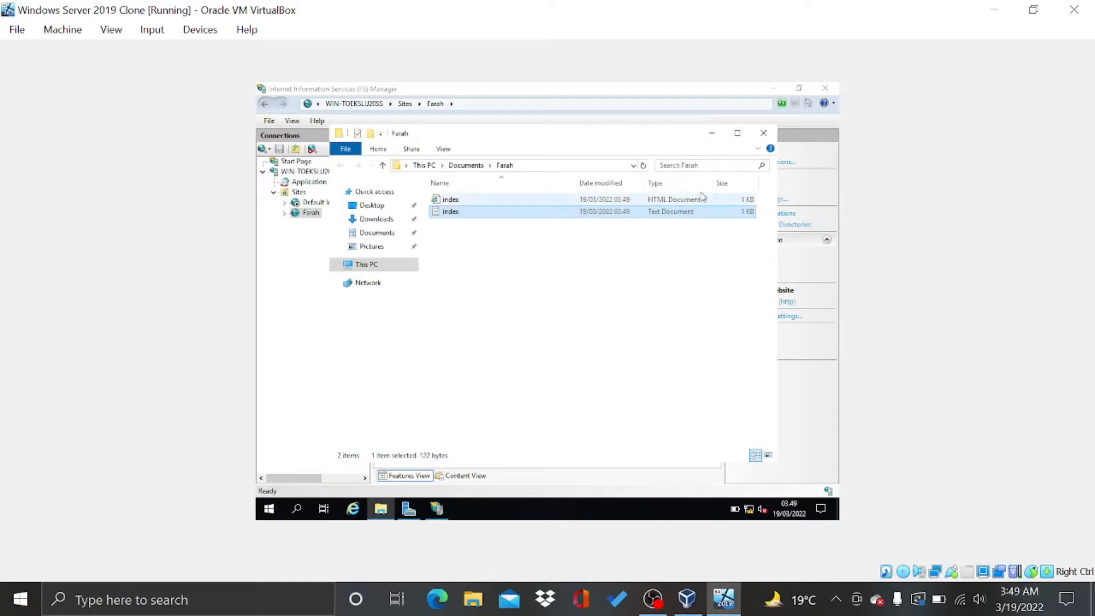
click(763, 133)
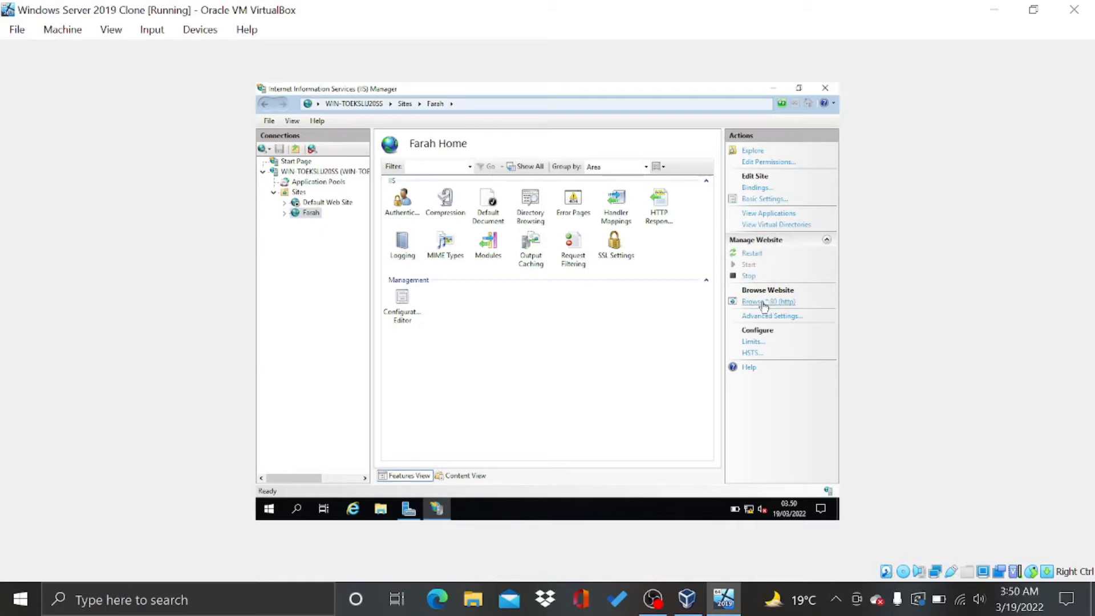
click(763, 302)
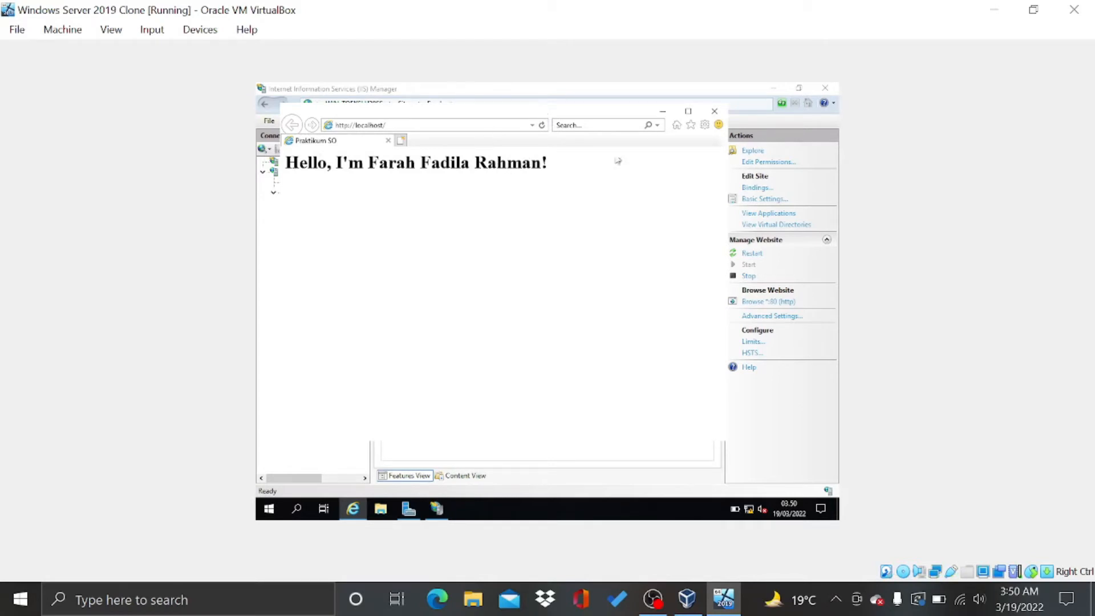
Close the guest's Internet Explorer window showing the Praktikum SO page
click(710, 109)
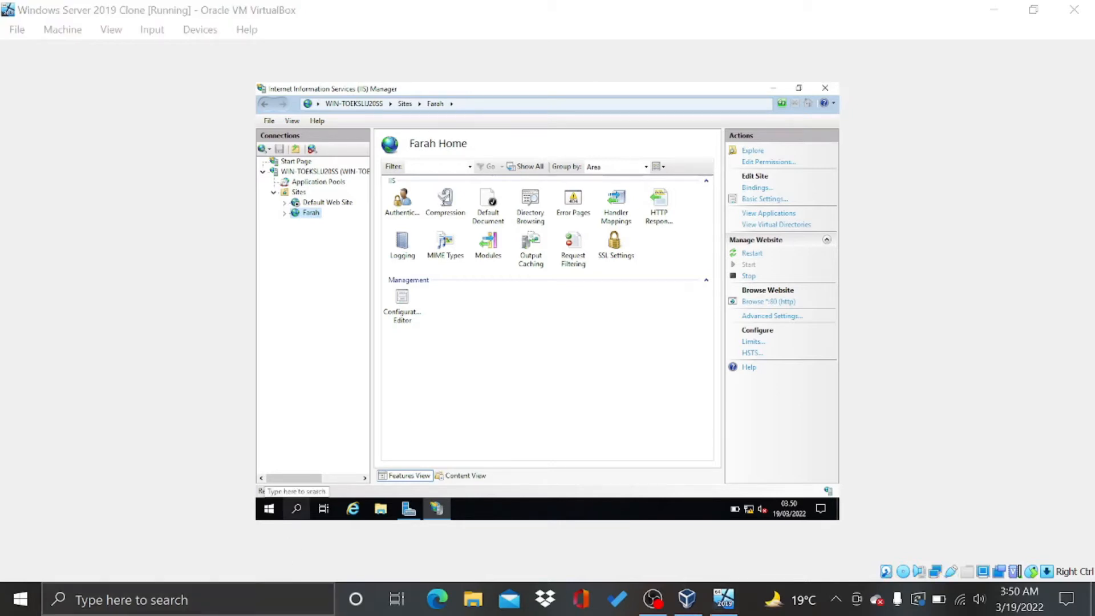
Search the host for 'praktikum' and open the Praktikum PBW folder
click(264, 601)
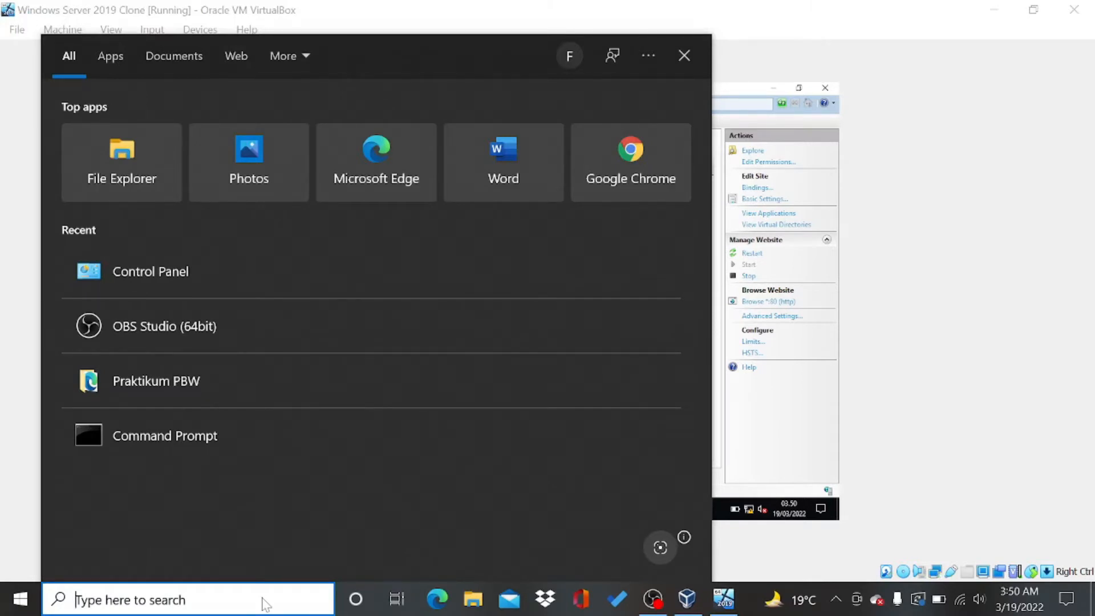
text(praktikum)
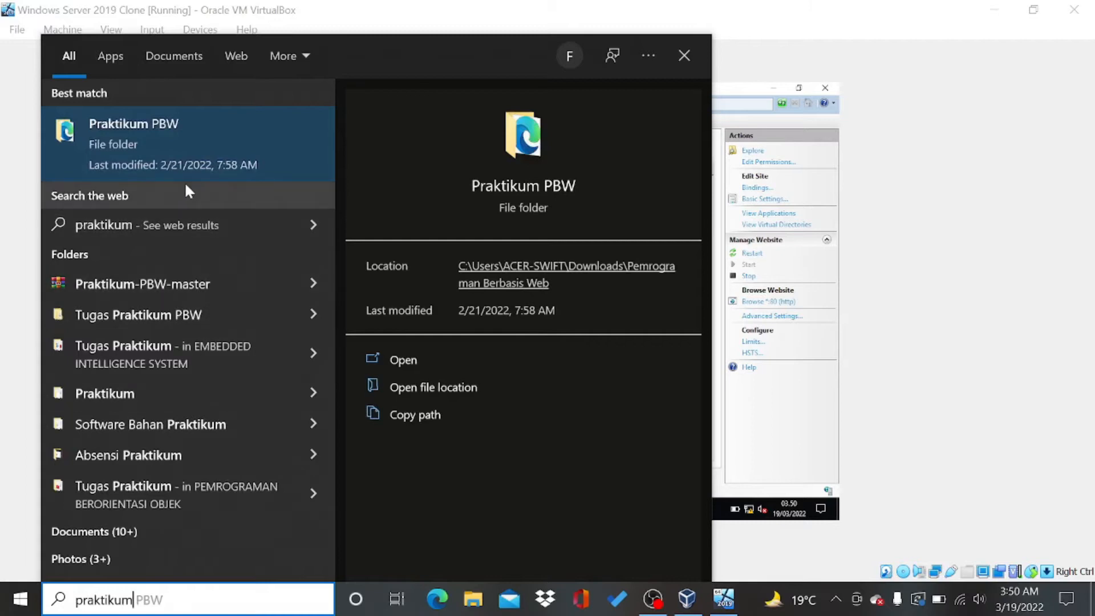
click(189, 166)
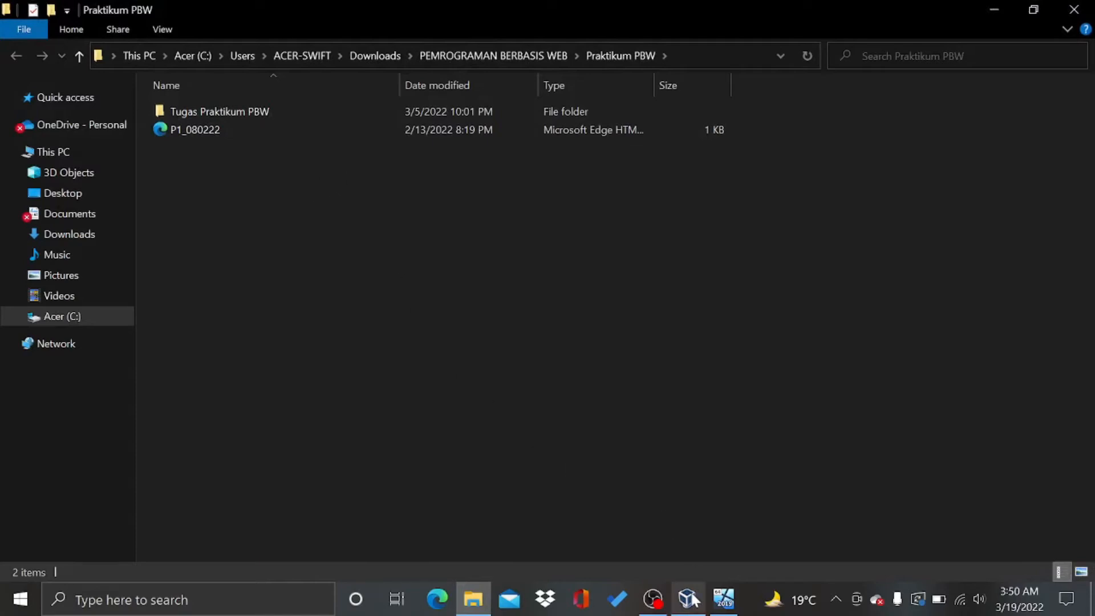
Back in the VM, explore the Farah site from IIS Manager and select the Documents folder
mouse_move(723, 599)
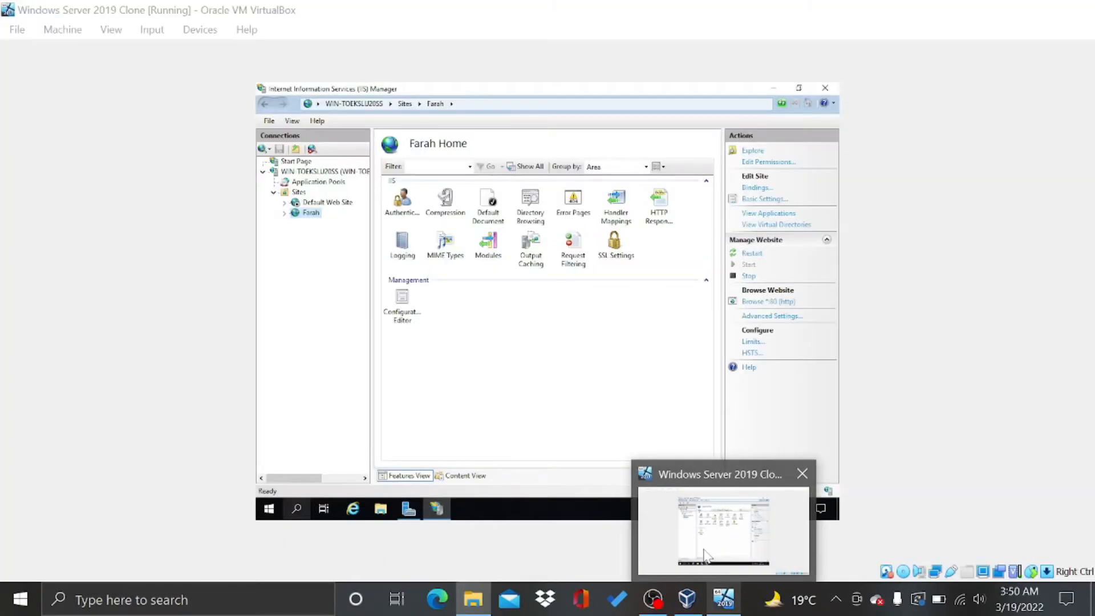
click(705, 556)
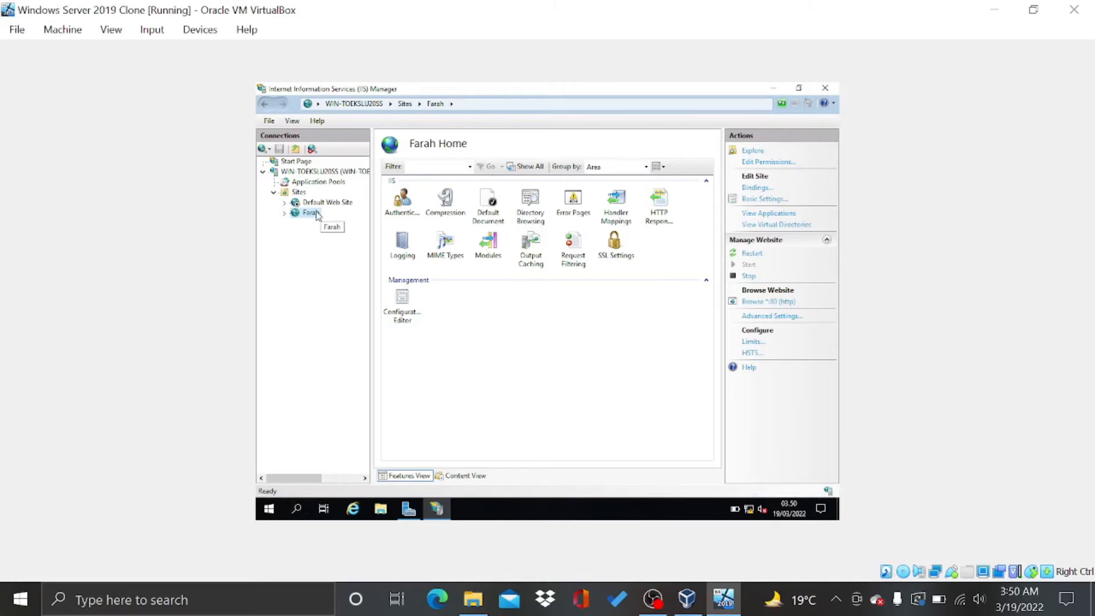
right_click(316, 214)
click(327, 220)
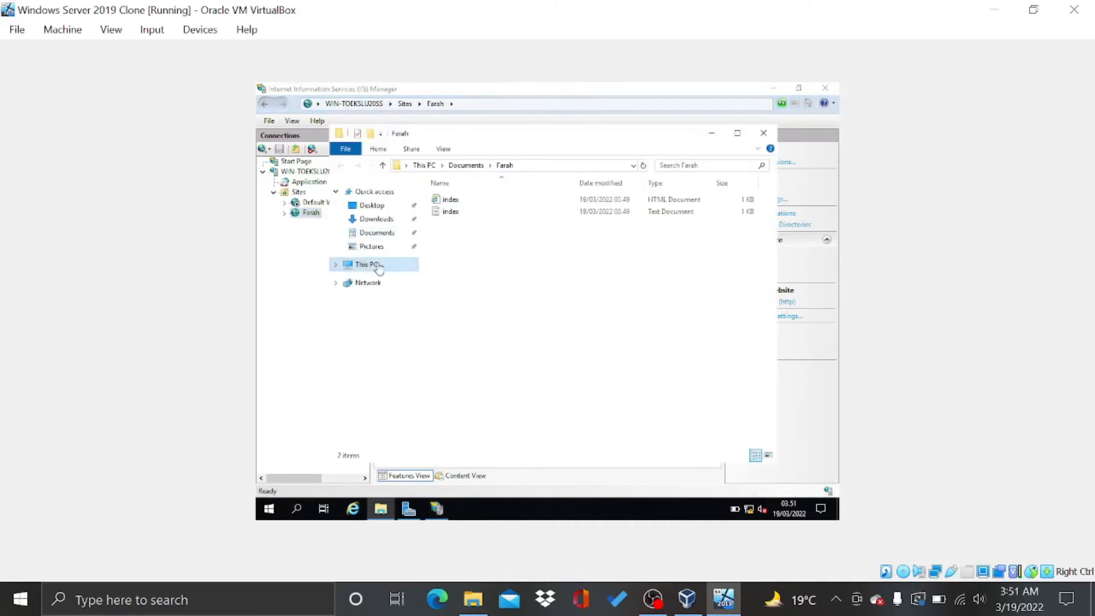
click(376, 233)
right_click(378, 233)
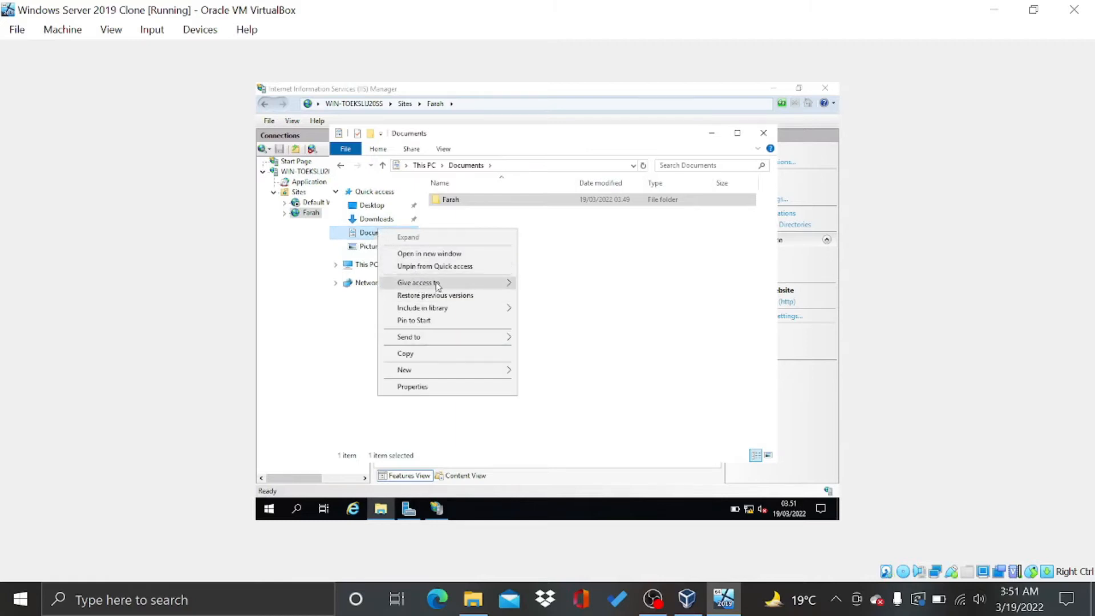
Share Documents with specific people, adding Everyone with Read/Write permission
mouse_move(439, 285)
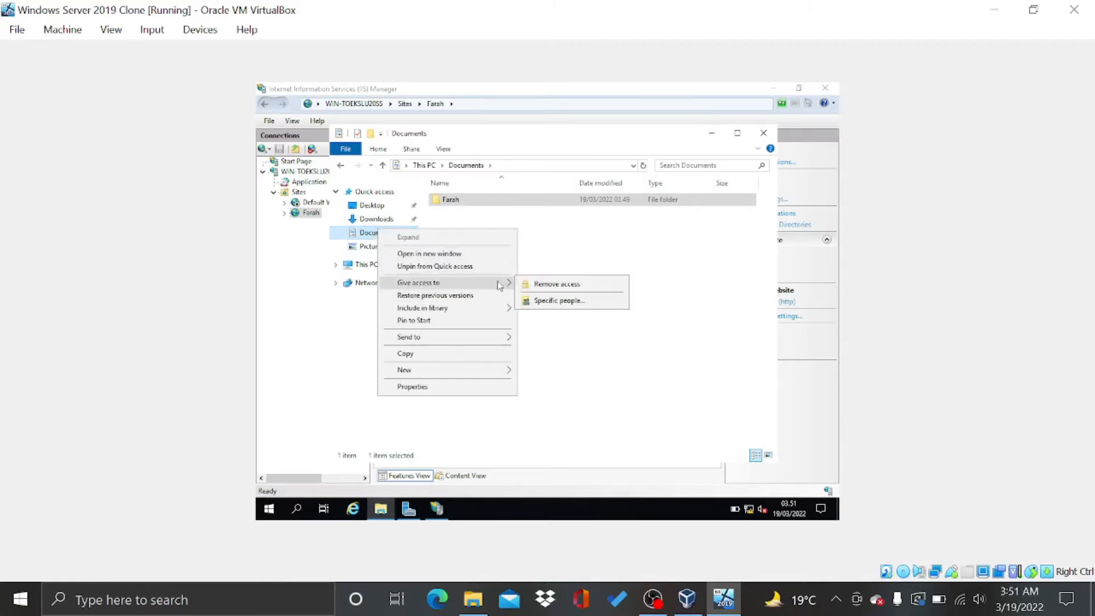
click(549, 301)
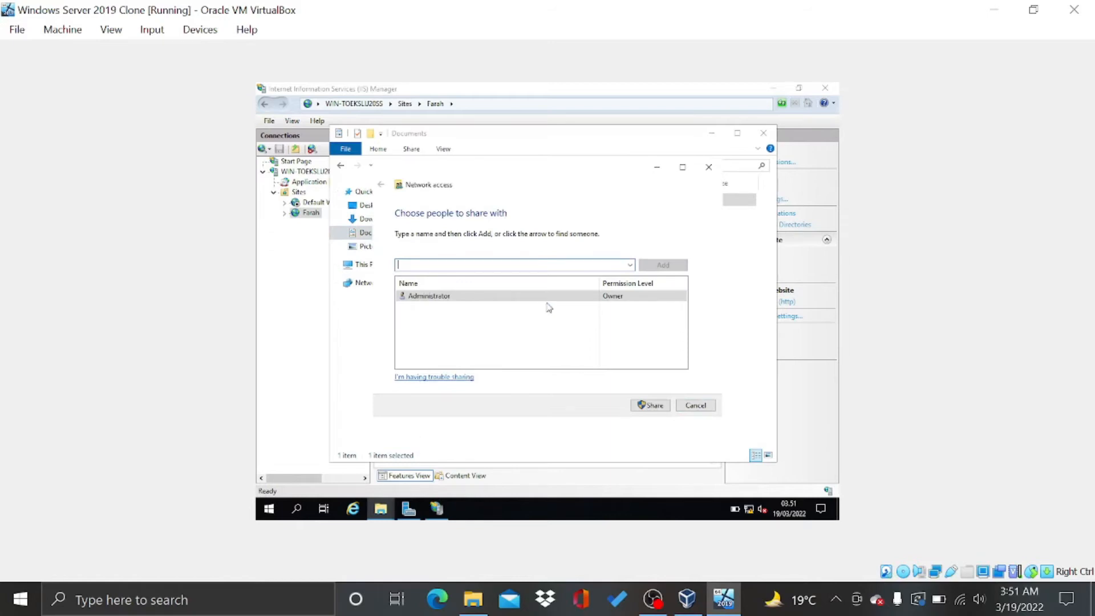
click(630, 265)
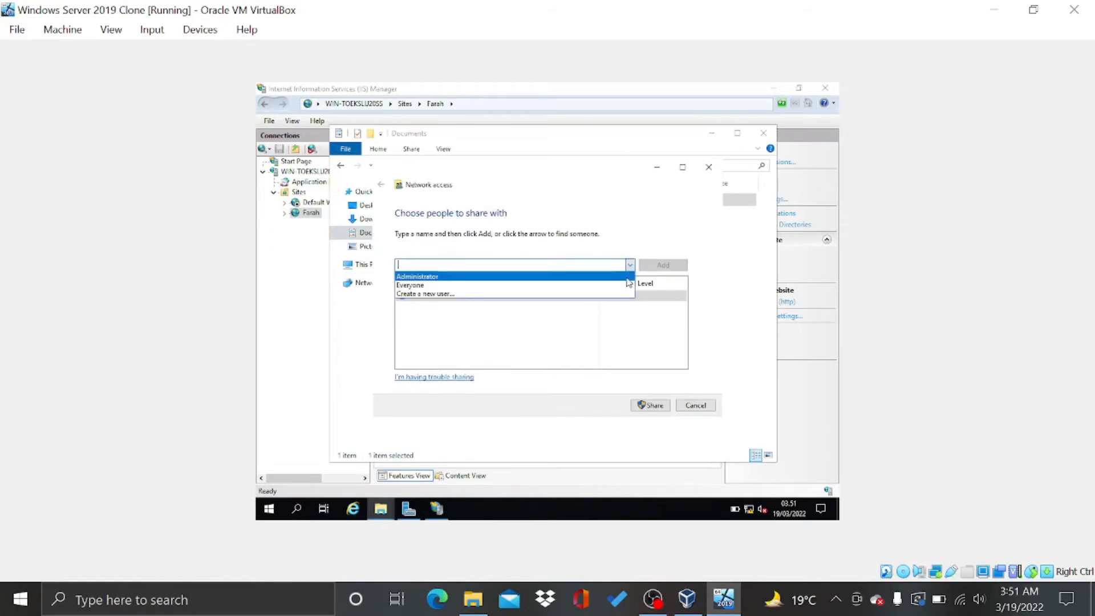
click(627, 286)
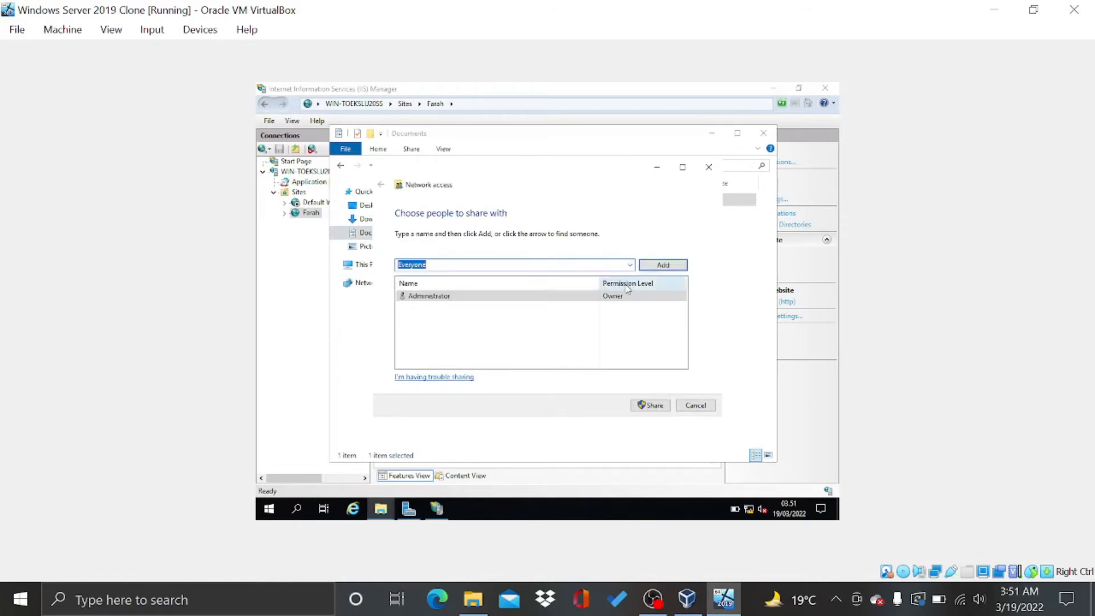
click(661, 270)
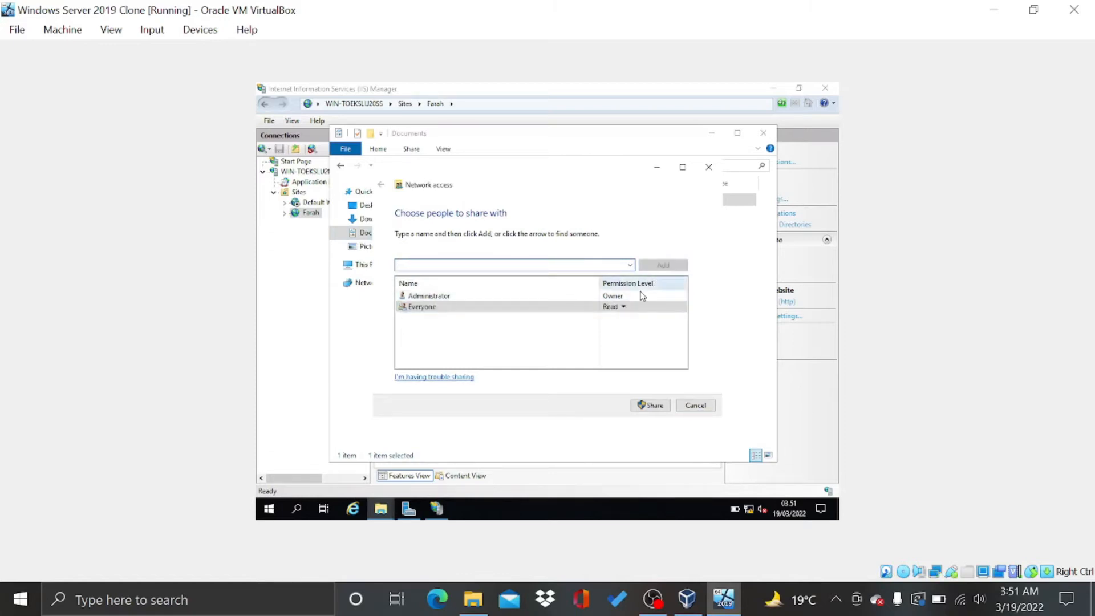
click(621, 307)
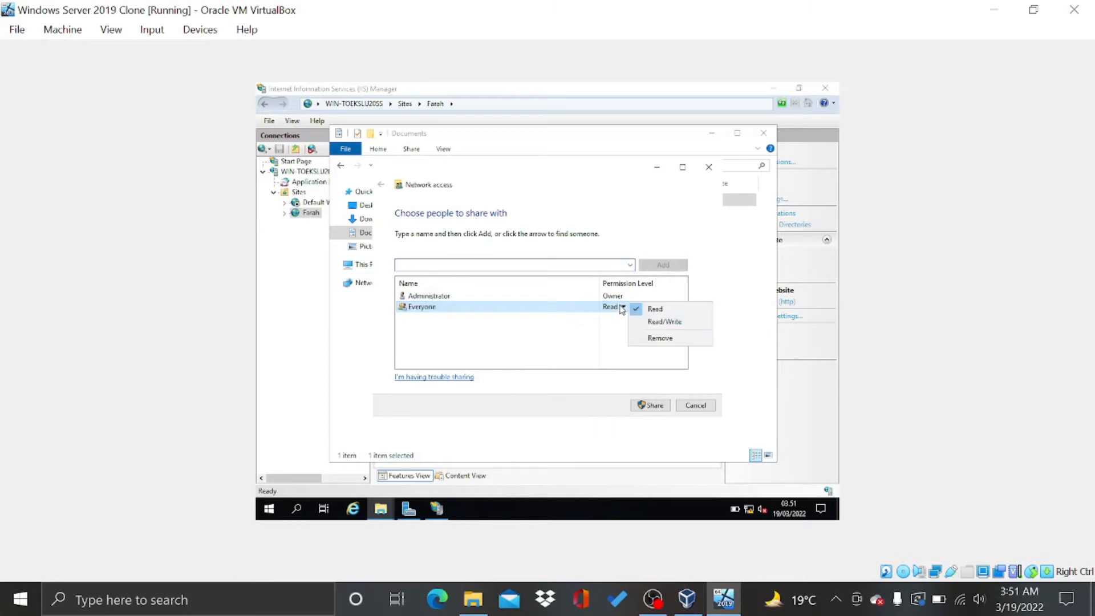
click(653, 322)
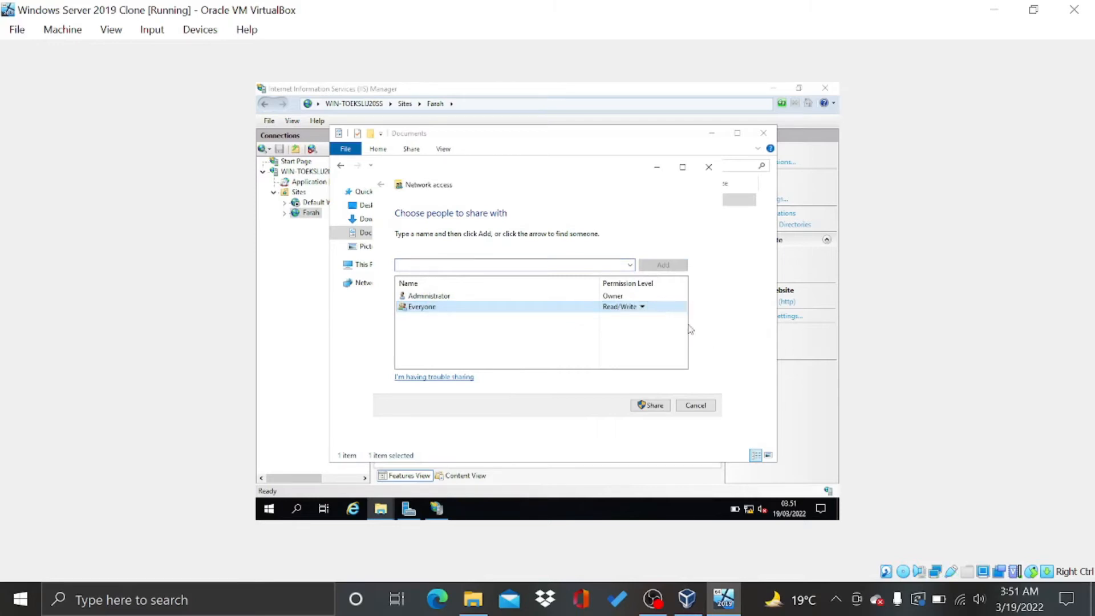
Confirm the share, turning on network discovery and file sharing, and finish
click(653, 405)
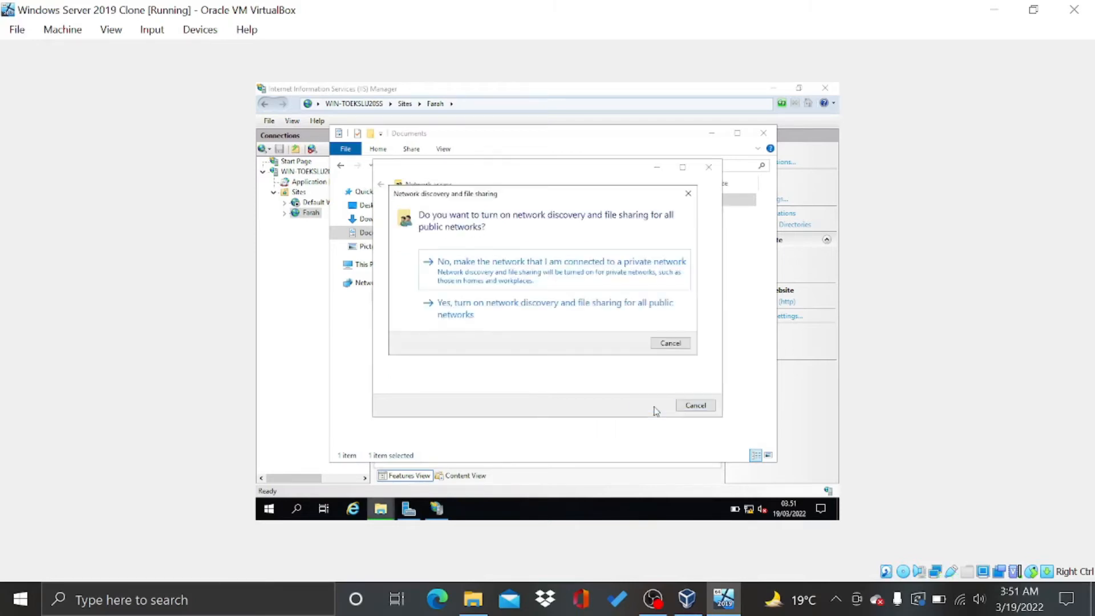
click(533, 311)
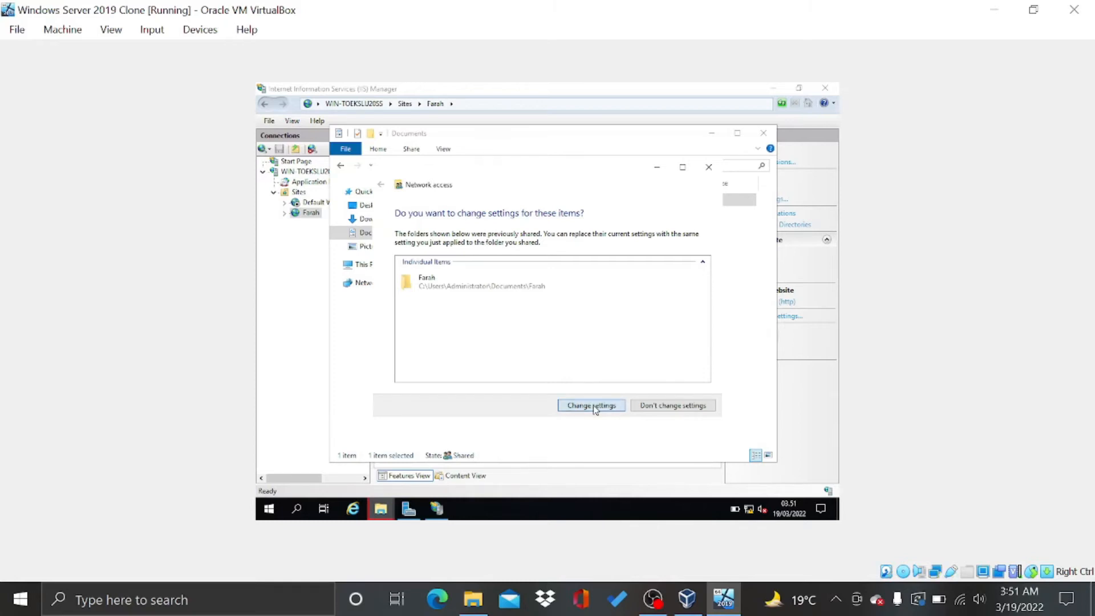
click(656, 406)
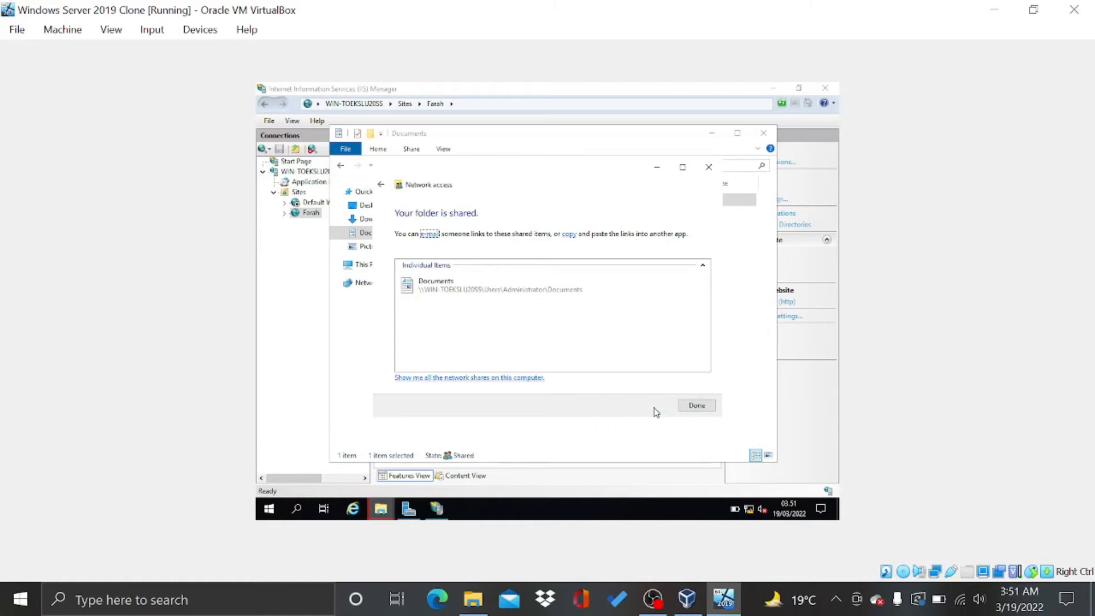
click(688, 407)
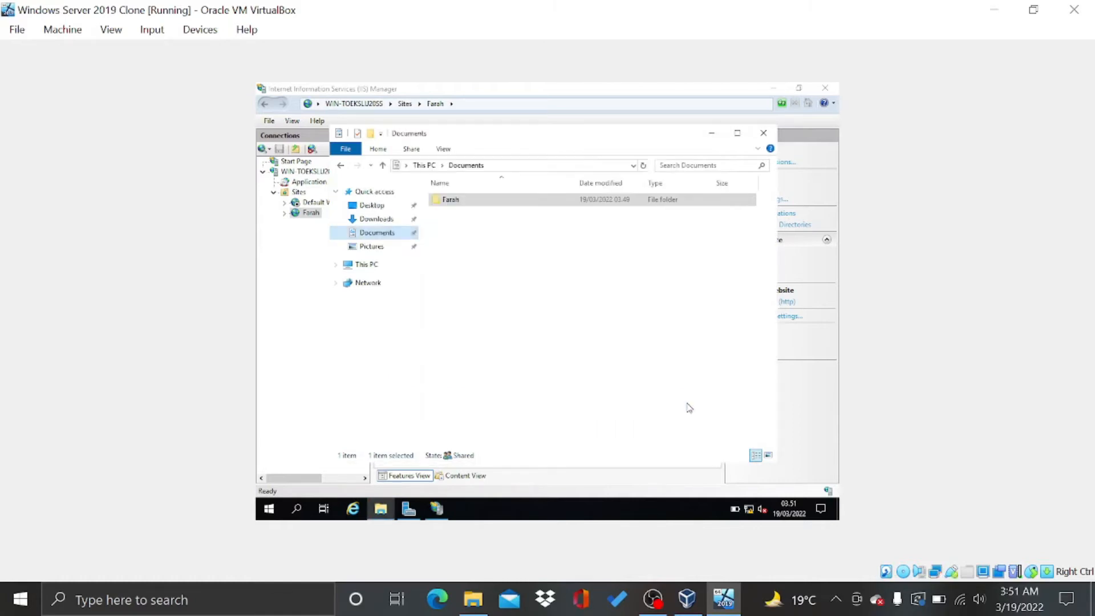
click(546, 280)
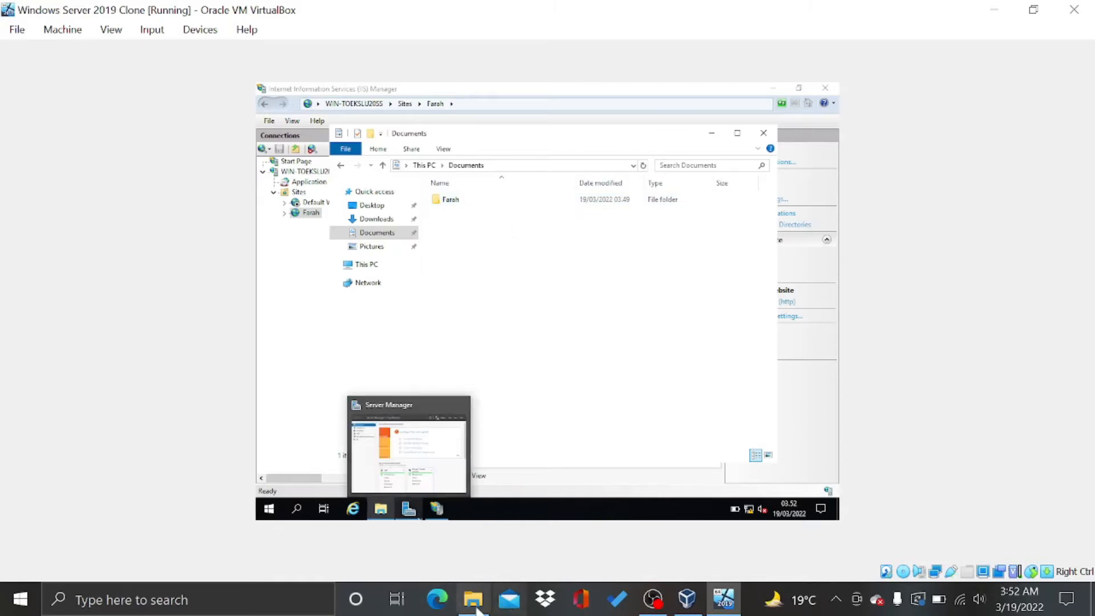
In the host Praktikum PBW window, browse Network and go to \\192.168.10.11
mouse_move(474, 607)
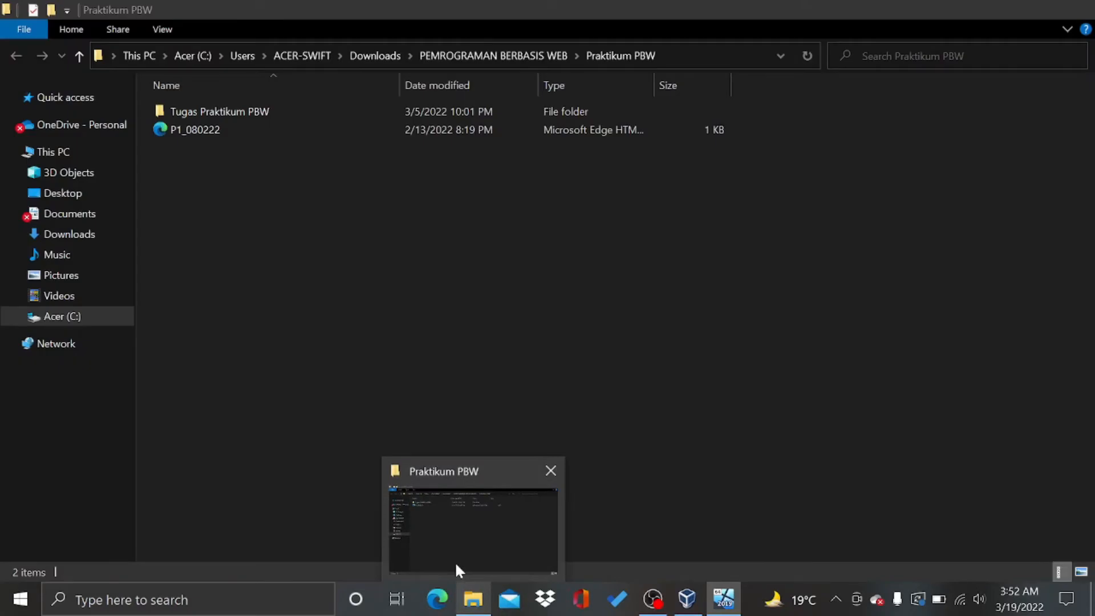
click(456, 564)
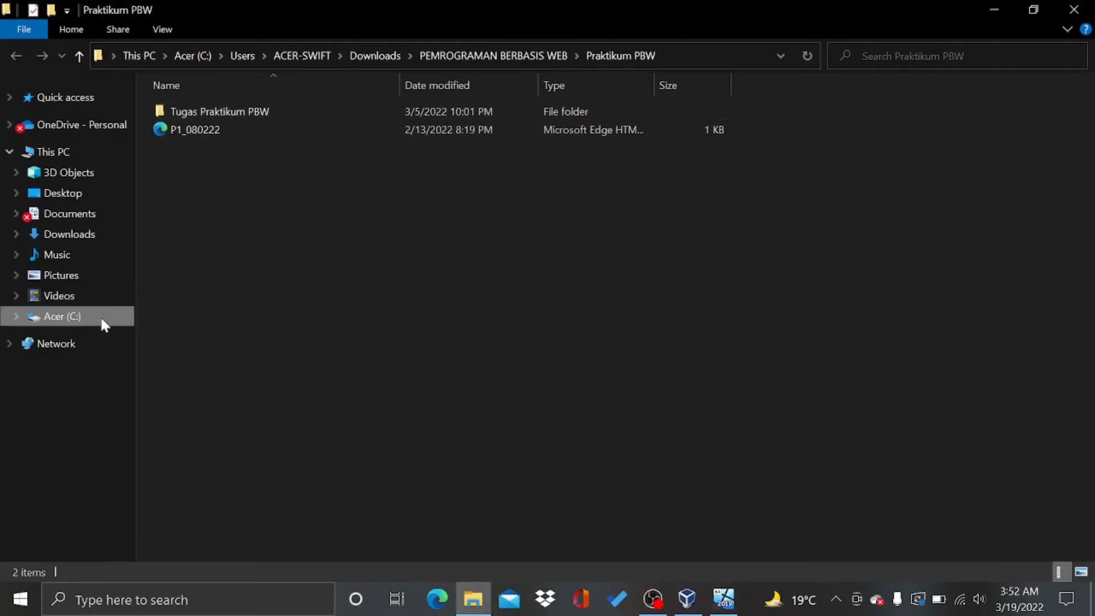
click(106, 343)
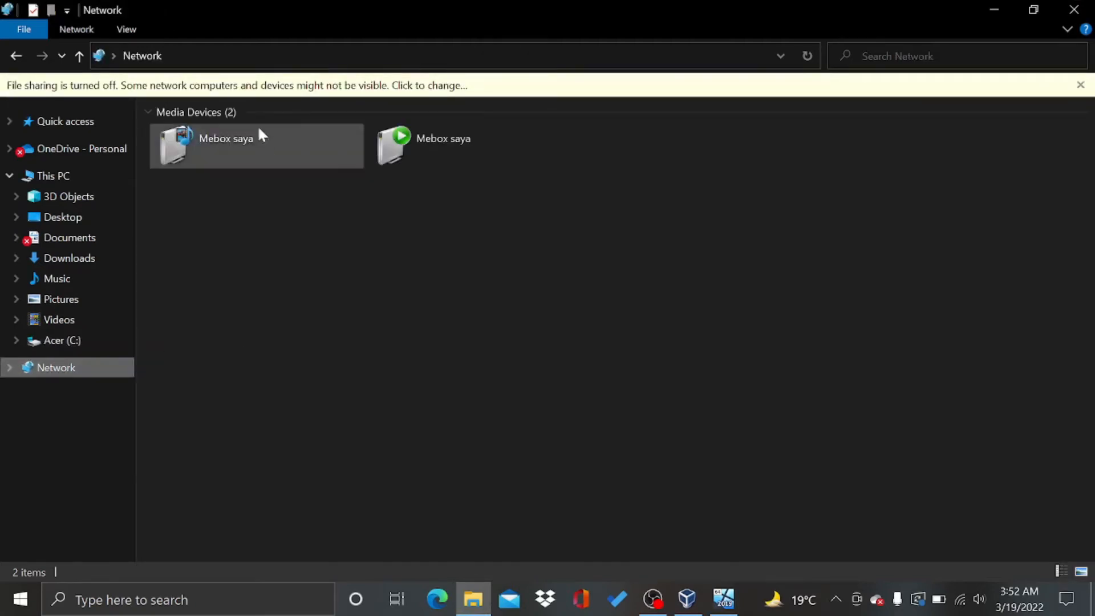
click(276, 51)
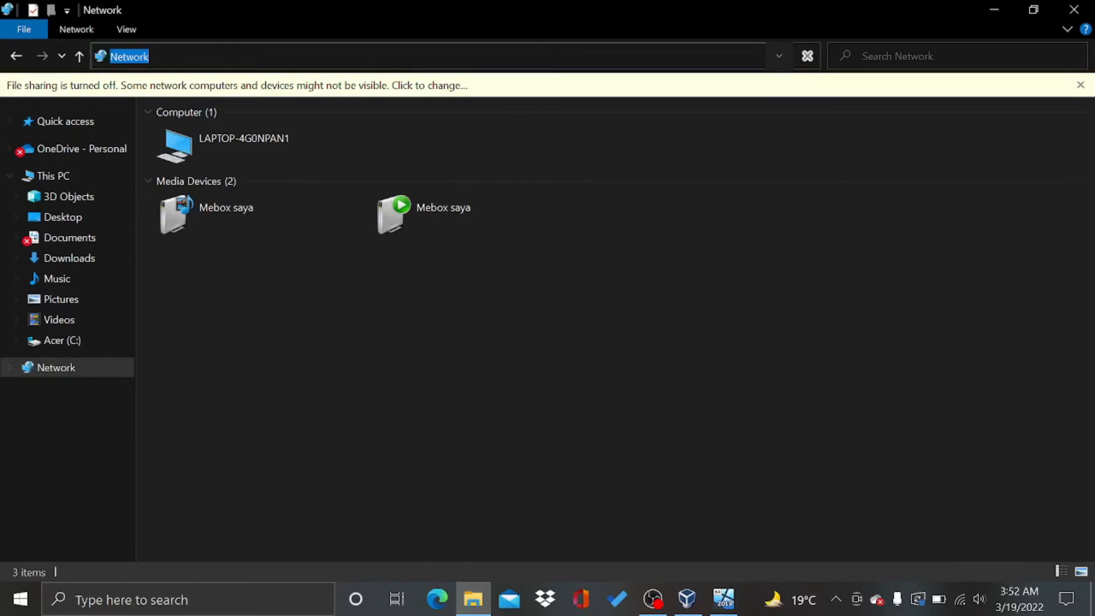
key(BackSpace)
text(\\192.168.10)
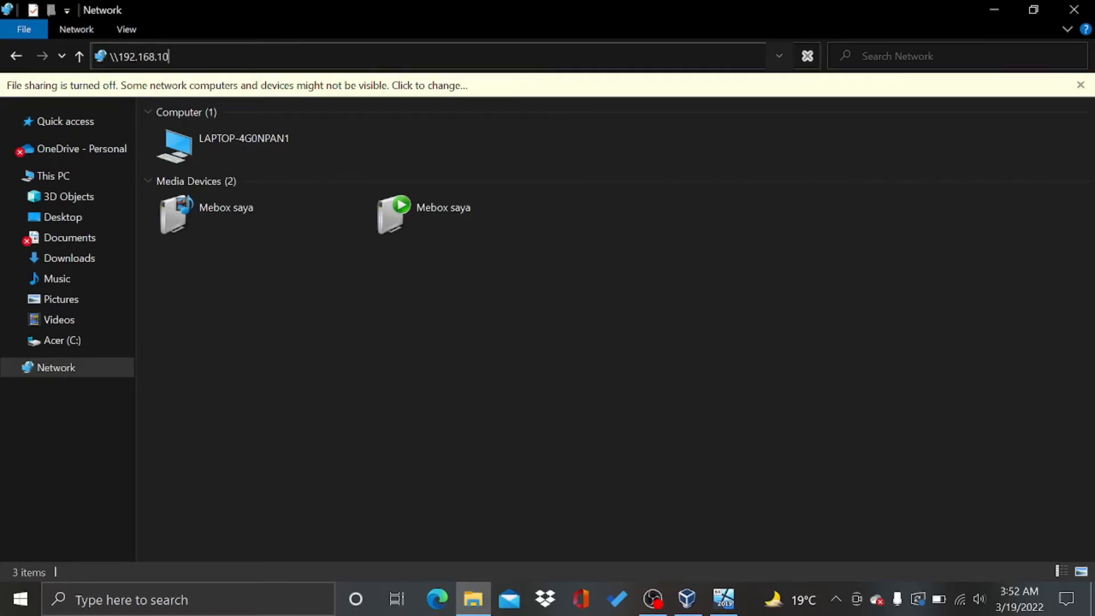
text(.11)
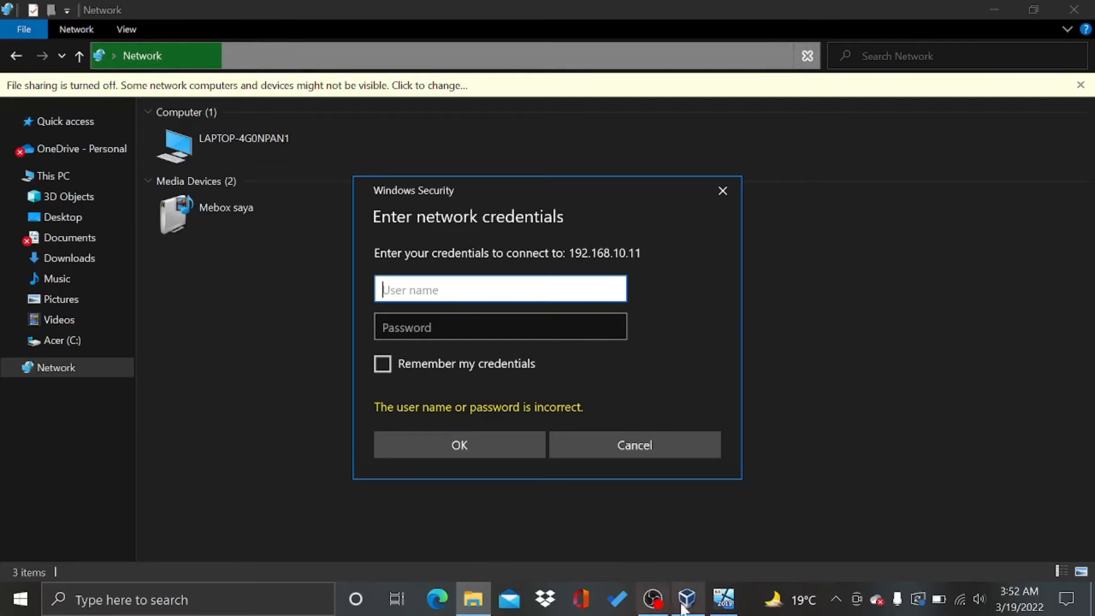
mouse_move(686, 610)
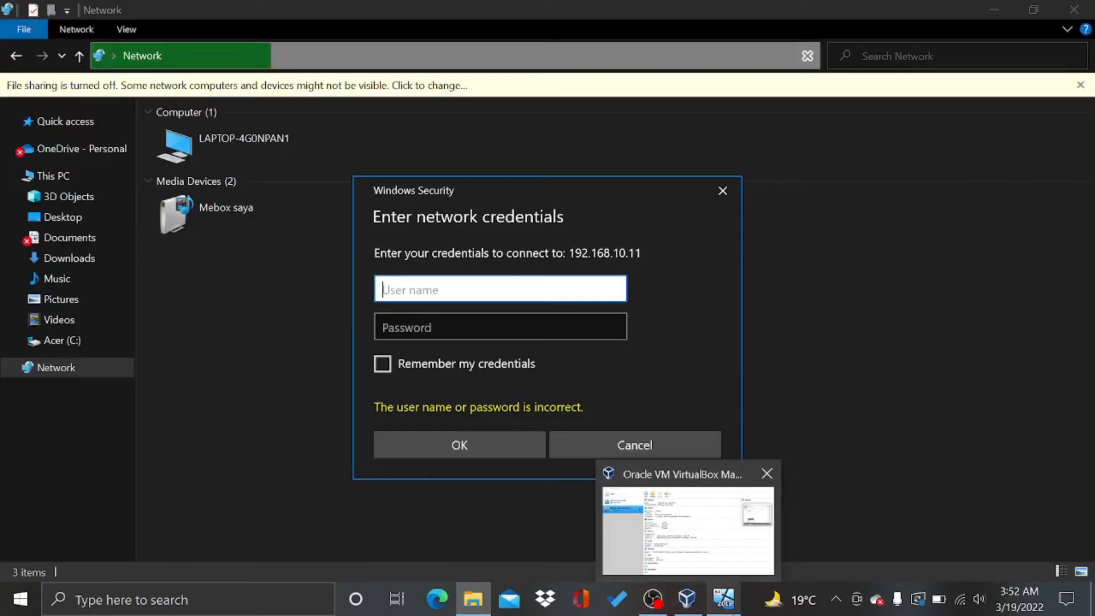
Restore the Windows Server 2019 Clone VM window from the taskbar preview
mouse_move(725, 568)
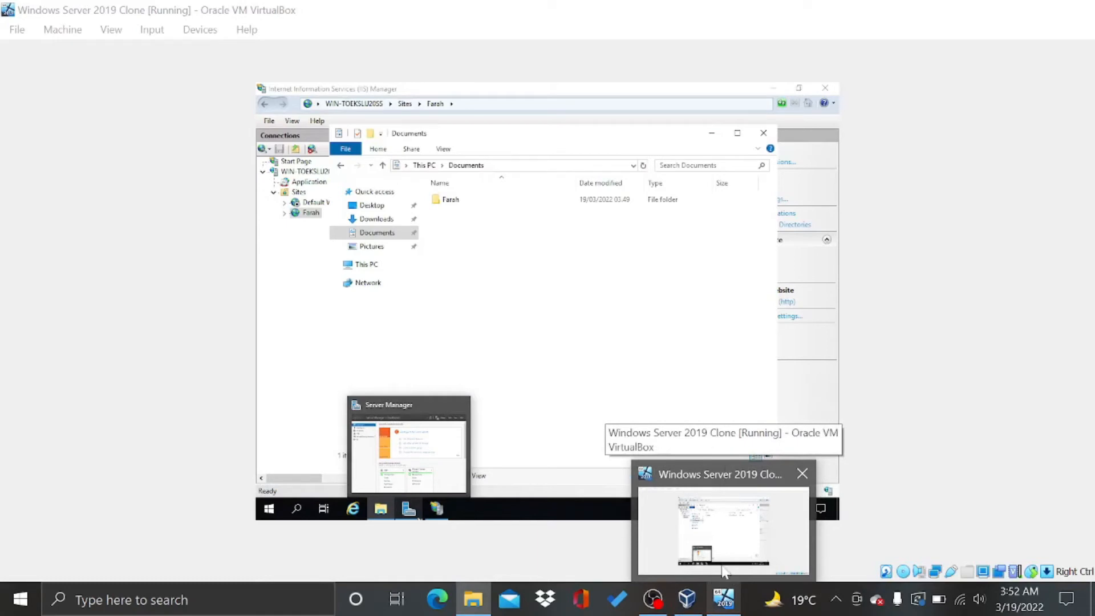
click(723, 564)
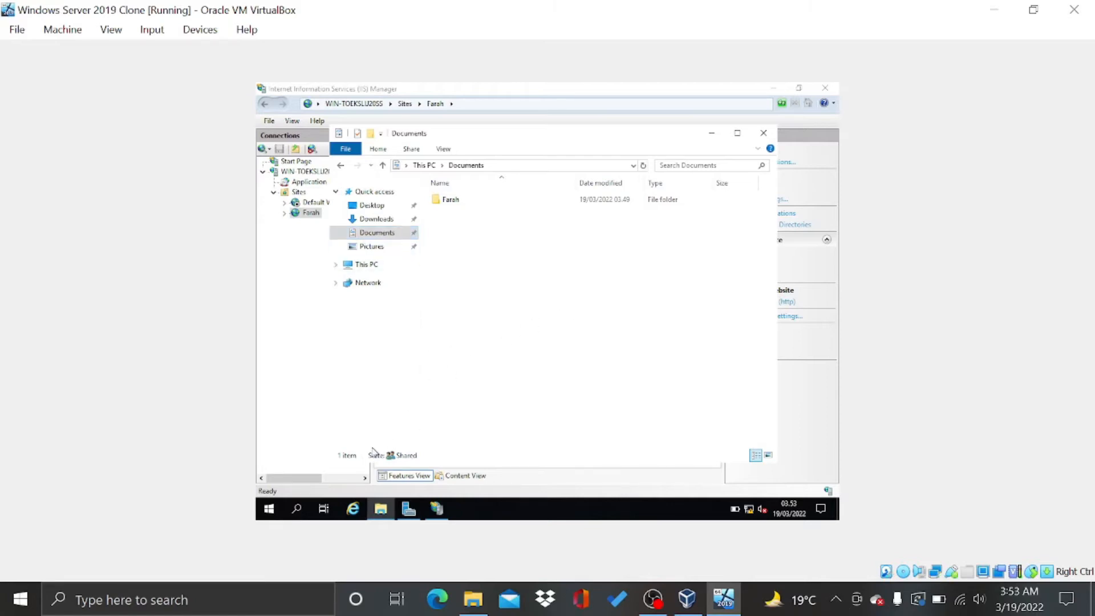
Search 'contr' to open Control Panel, then Network and Internet > Network and Sharing Center
click(297, 509)
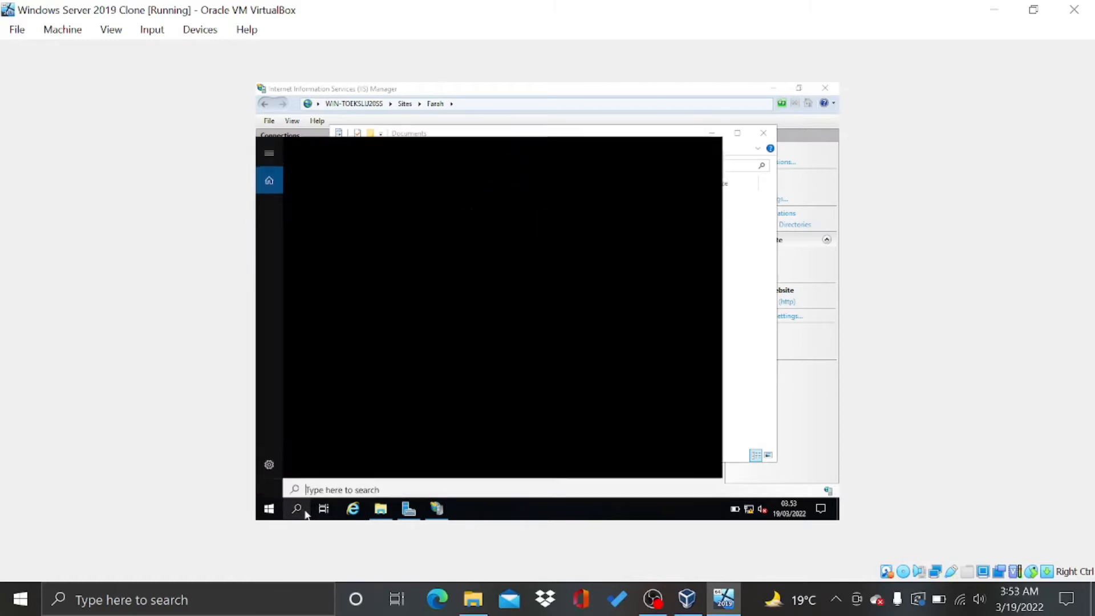
text(contr)
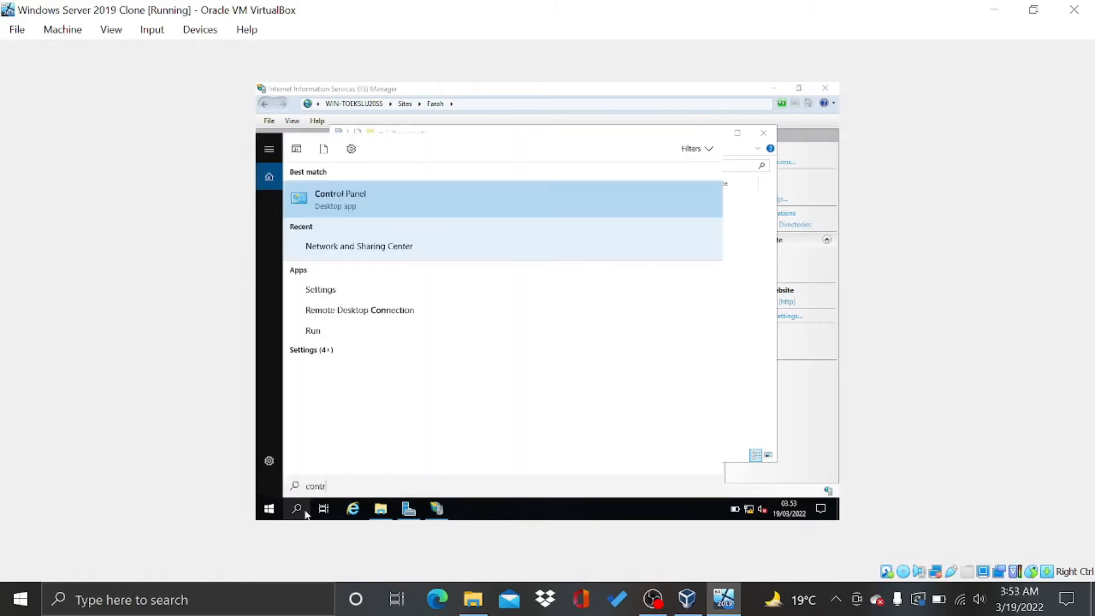
key(Return)
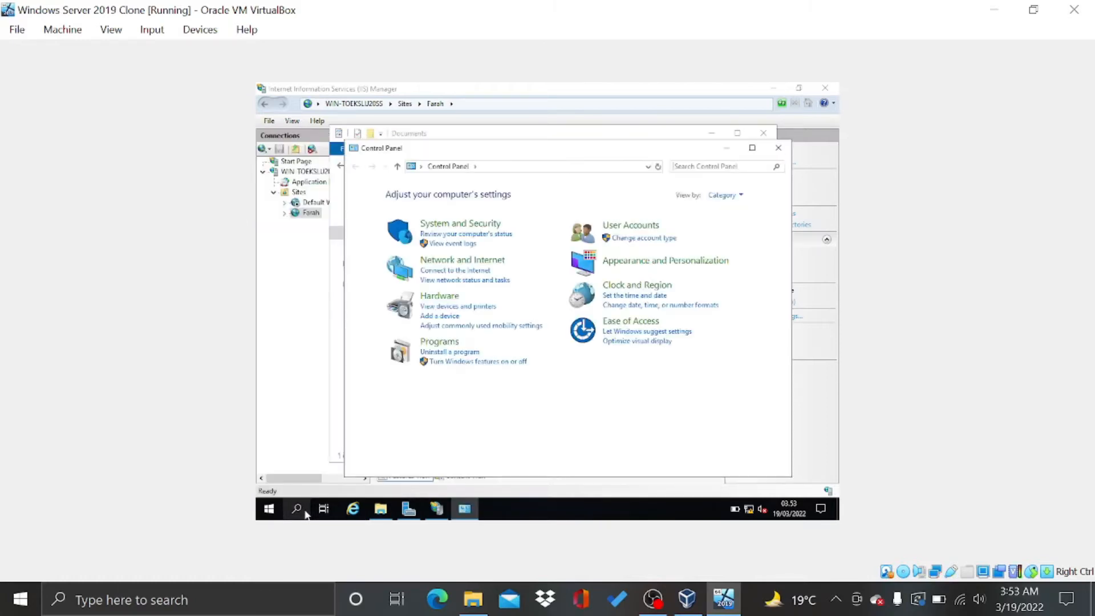
click(461, 261)
click(530, 191)
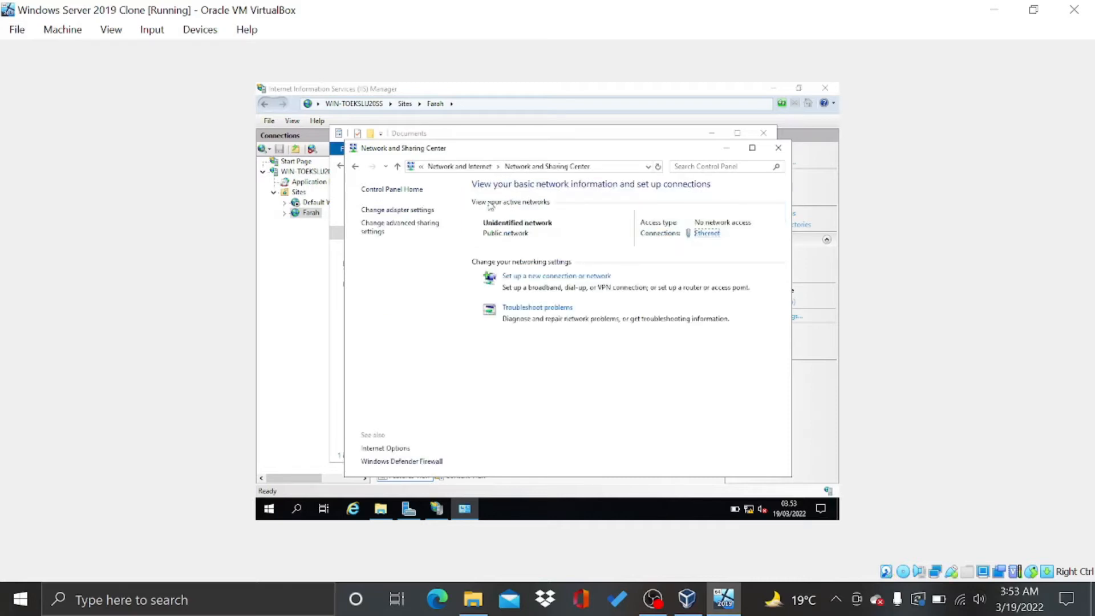
Check the Ethernet adapter's status, then open Advanced sharing settings
click(411, 211)
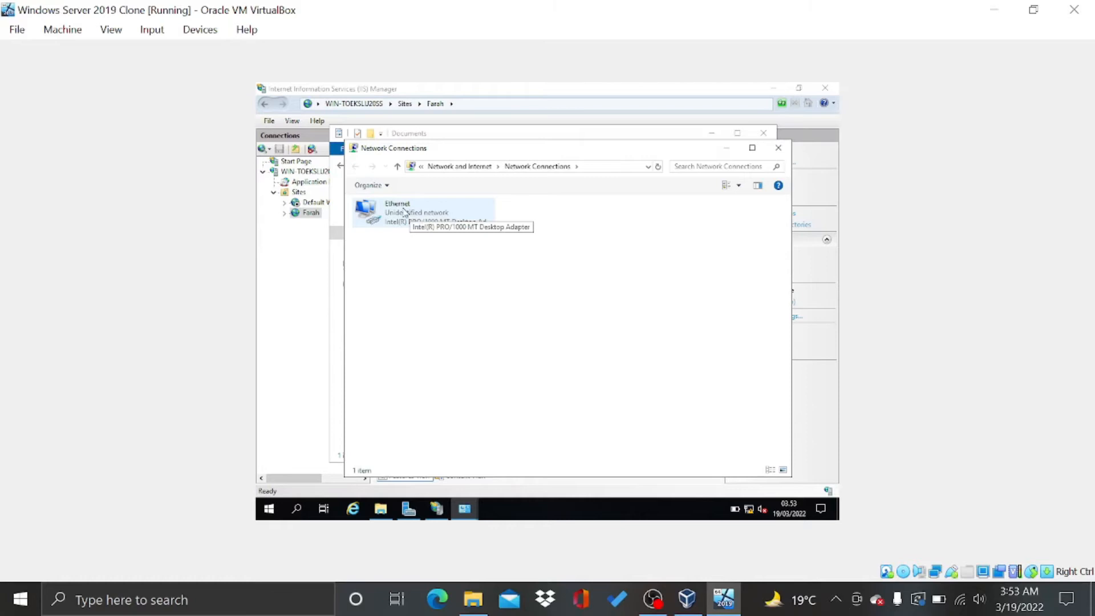
double_click(405, 212)
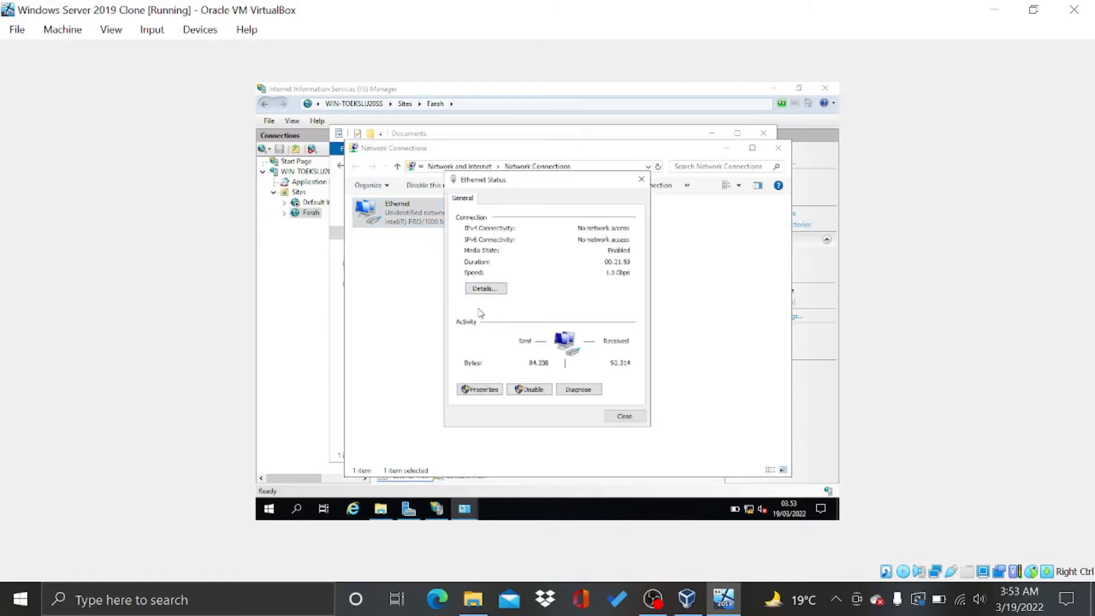
click(627, 418)
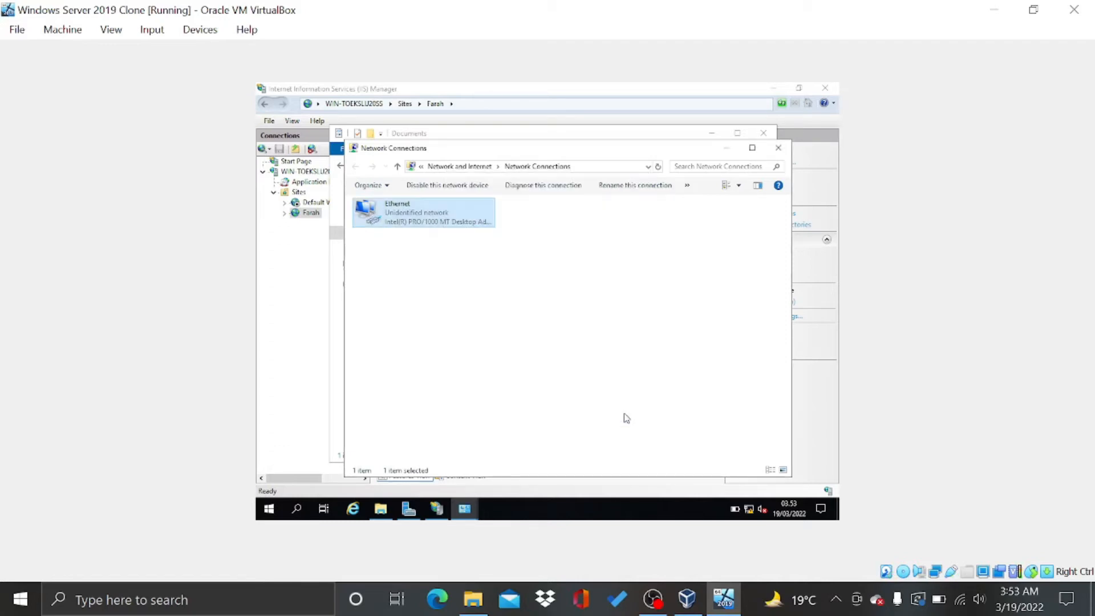
click(450, 167)
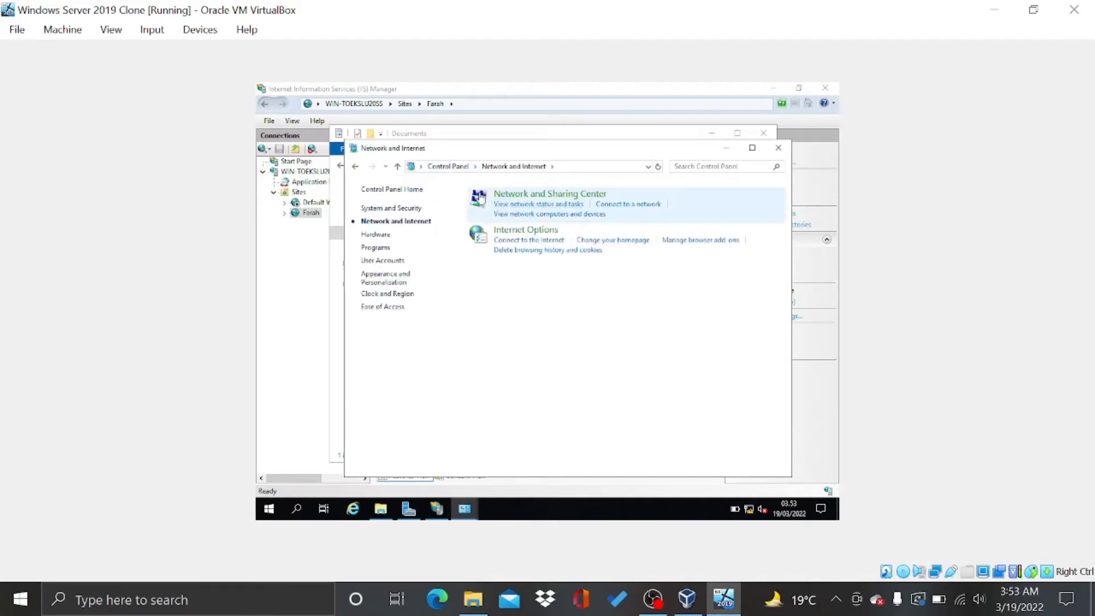
click(481, 197)
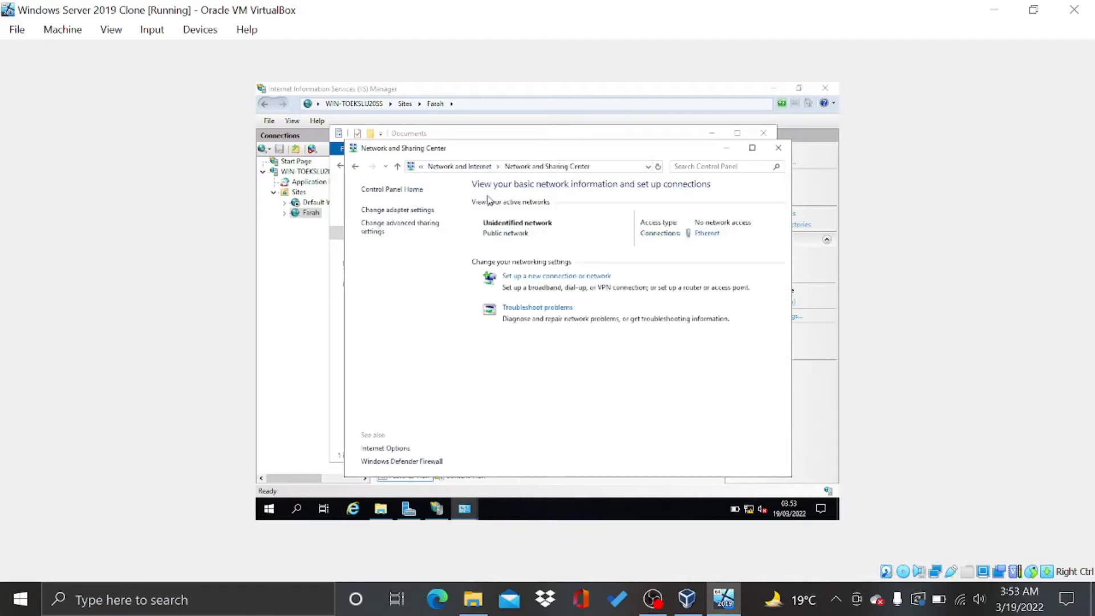
click(426, 222)
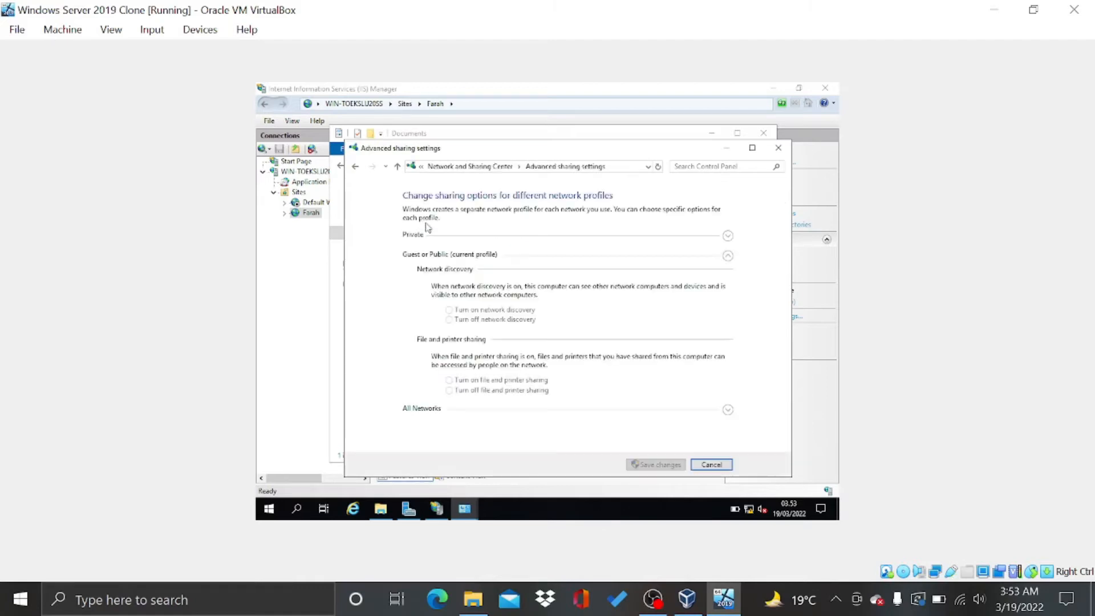
Turn on network discovery for the guest's public profile in advanced sharing settings and save
click(460, 166)
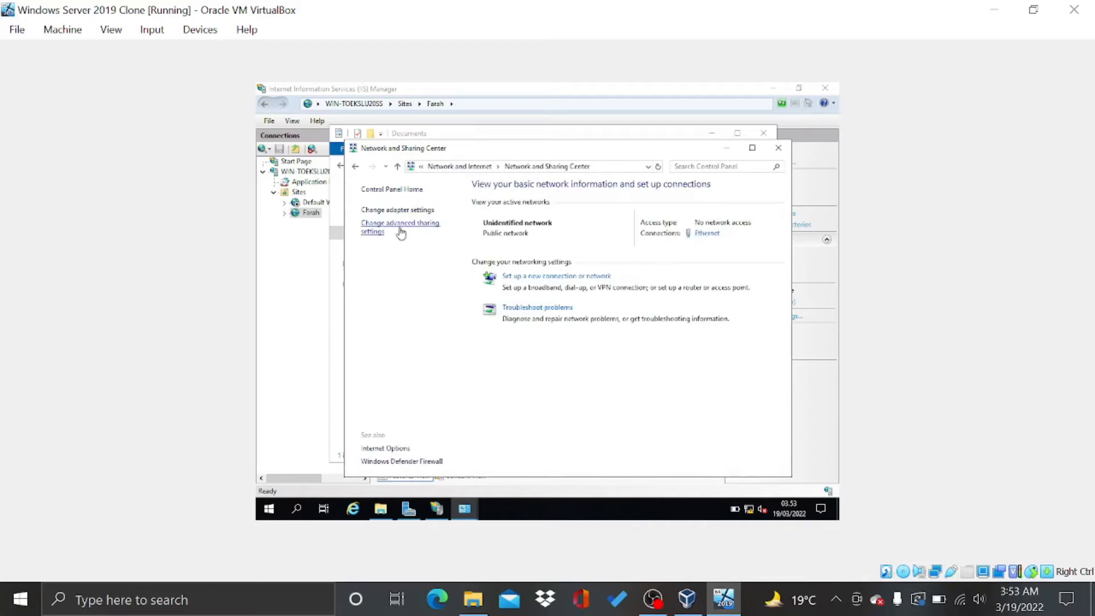
click(400, 231)
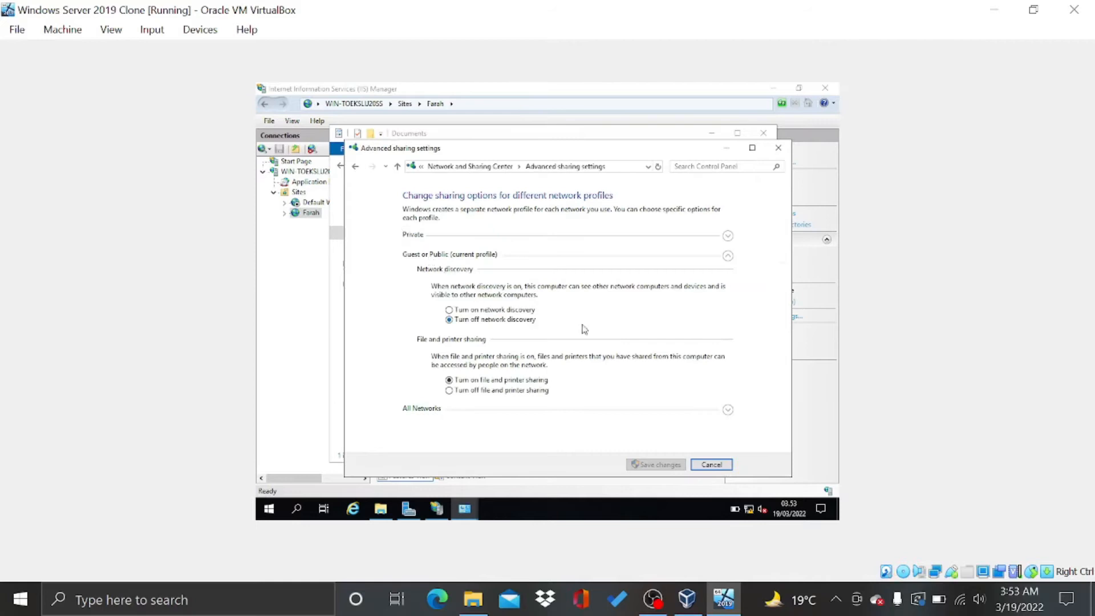
click(519, 310)
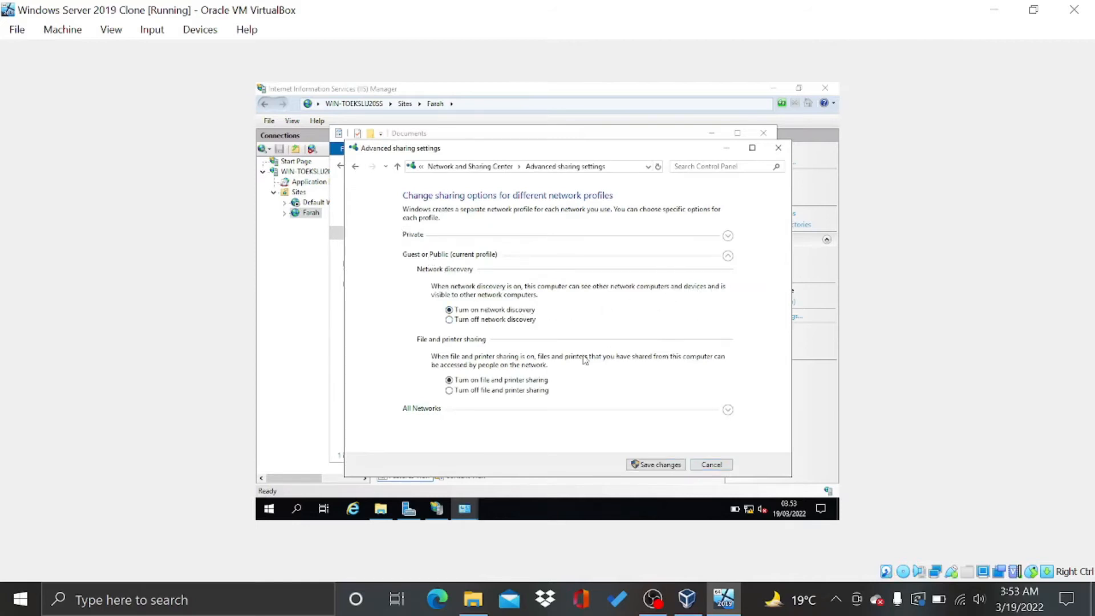
click(727, 409)
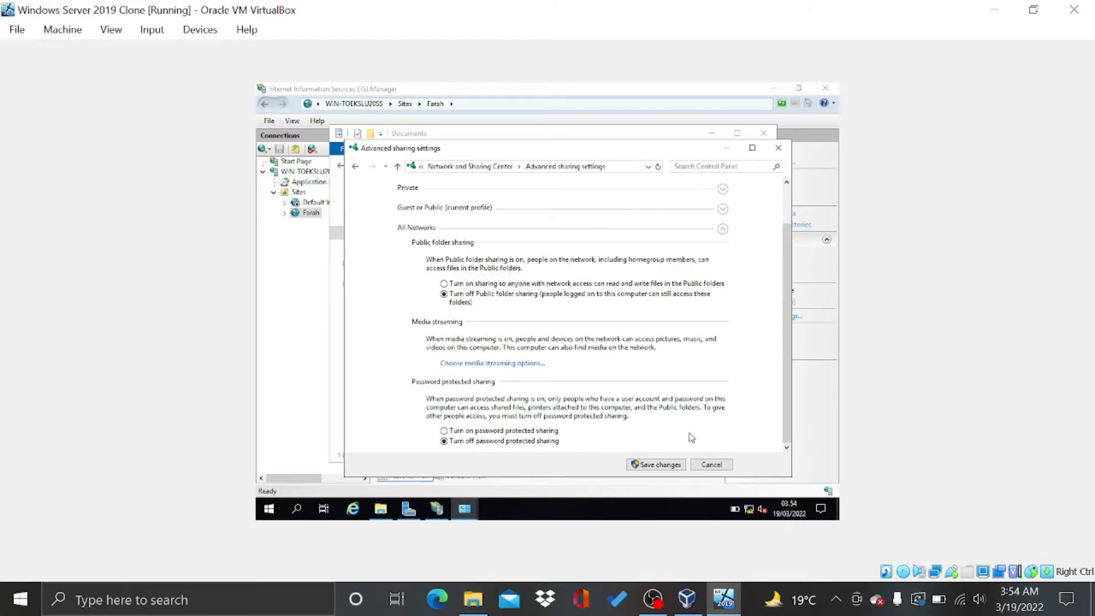
click(665, 469)
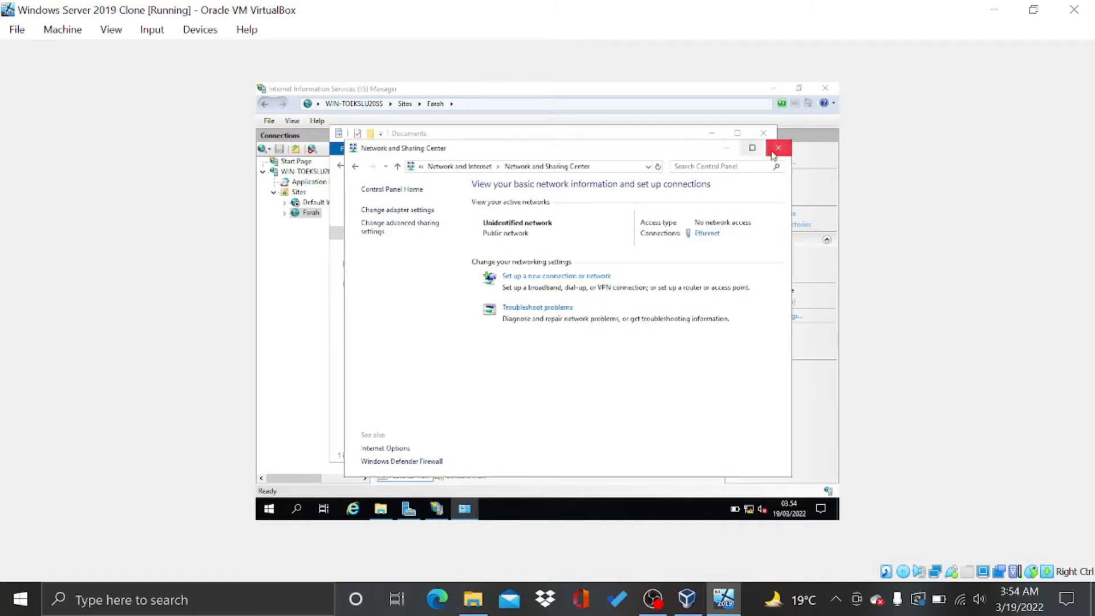
Close the Network and Sharing Center and Documents windows, returning to the host's Network folder
click(773, 152)
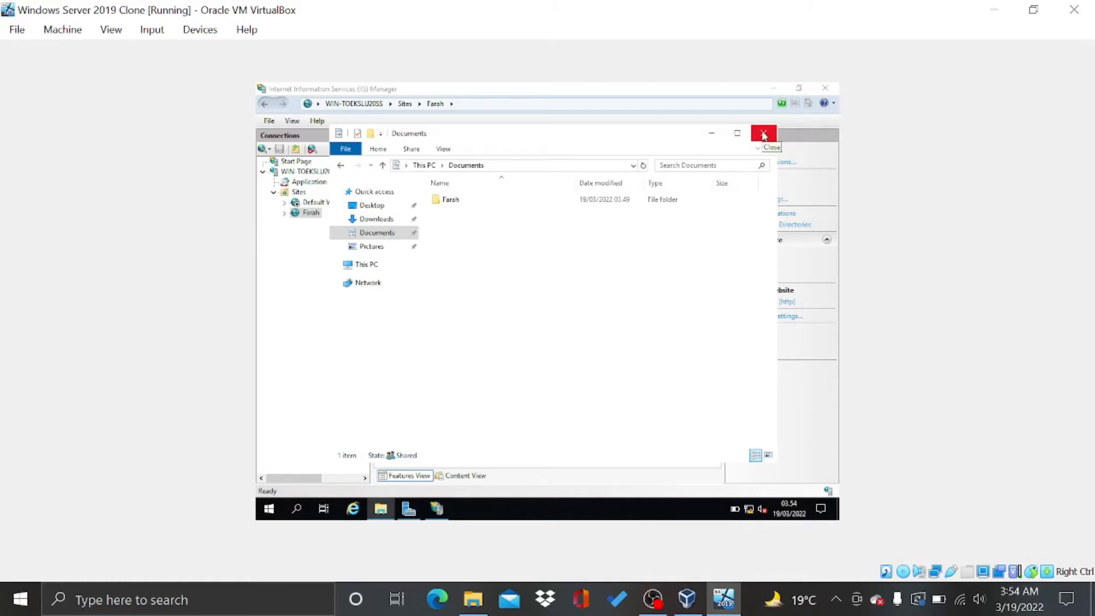
click(764, 136)
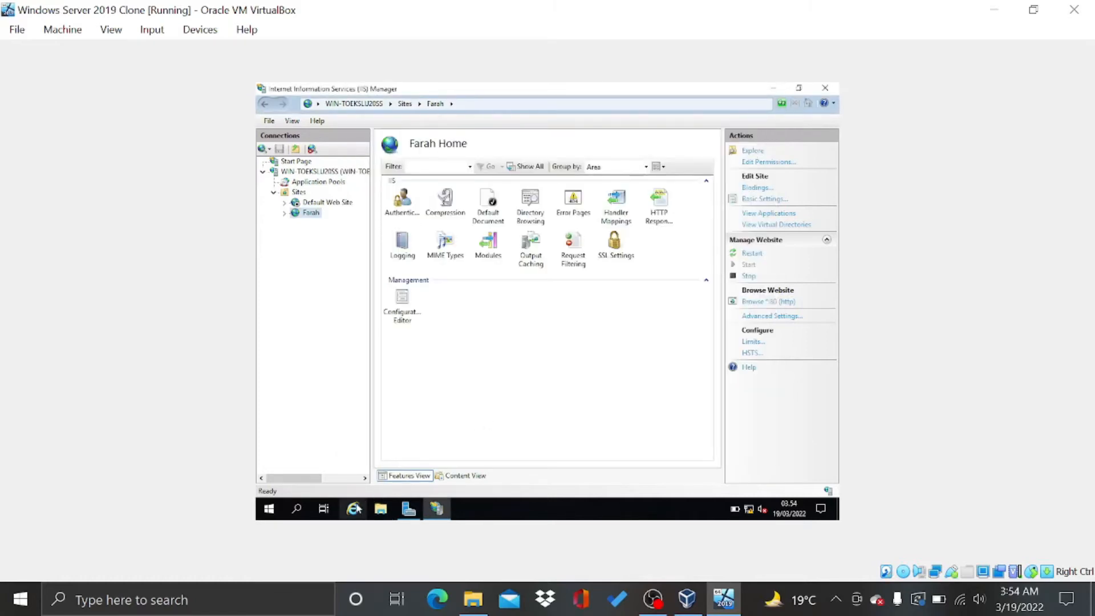
click(473, 600)
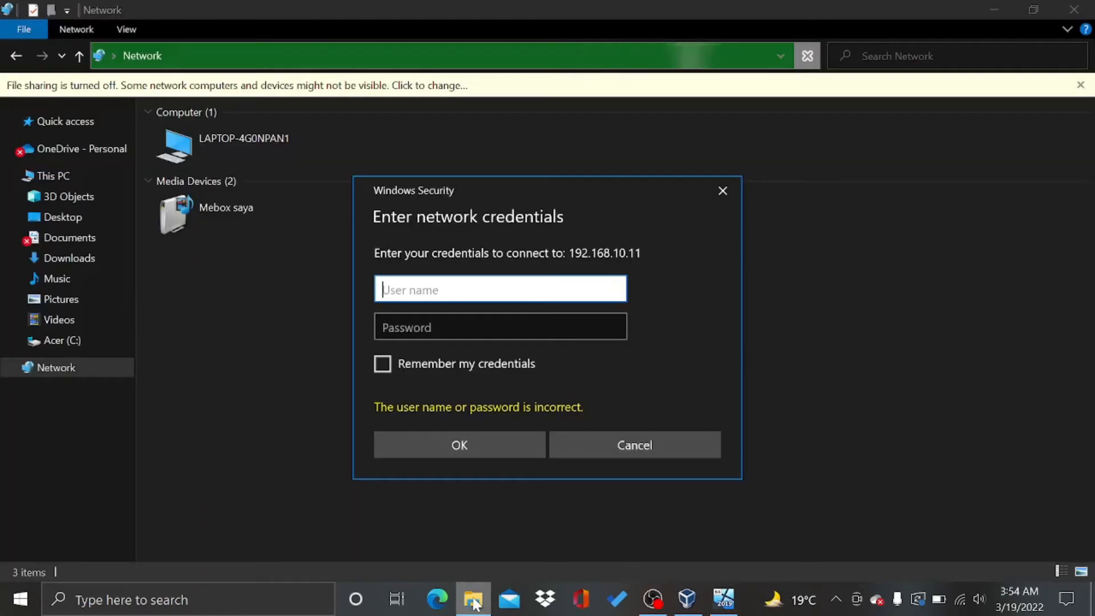
Dismiss the credentials prompt and go to \\192.168.10.11 through the address bar
click(720, 191)
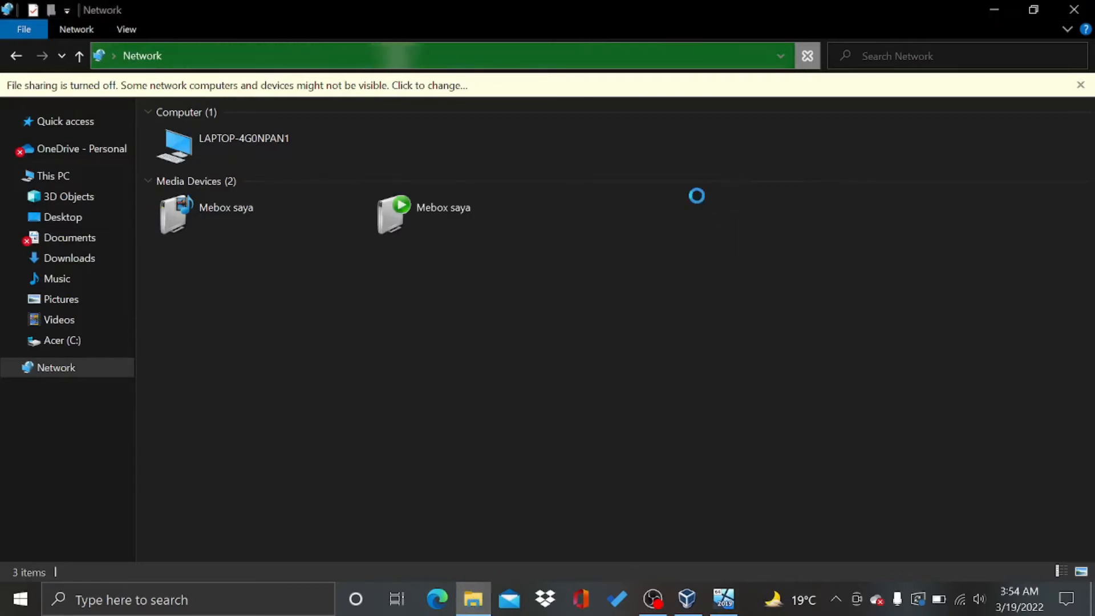
click(109, 342)
click(102, 344)
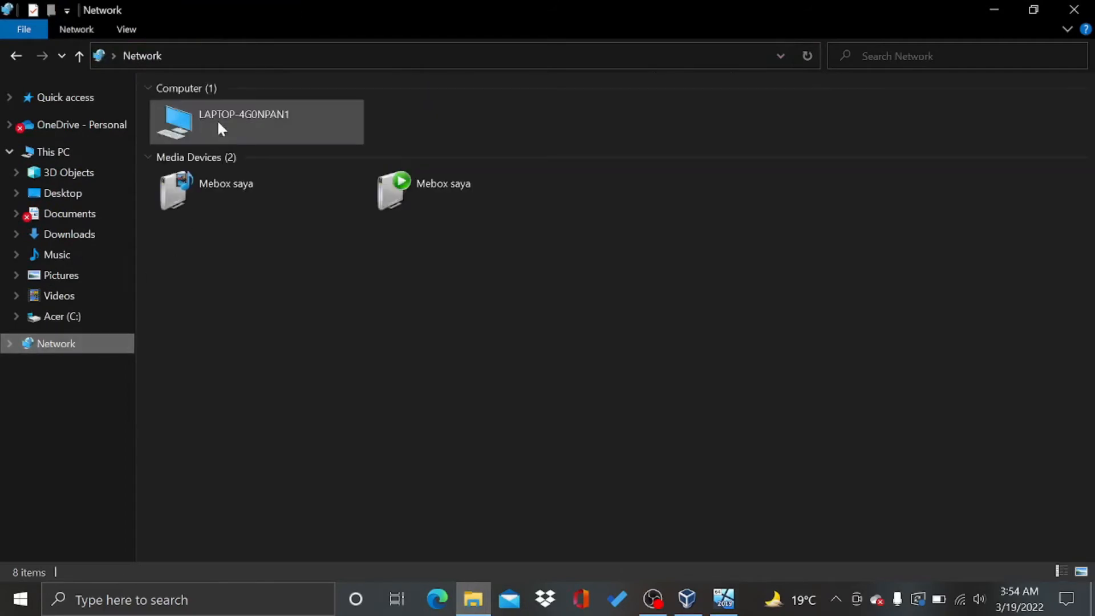
click(238, 59)
key(BackSpace)
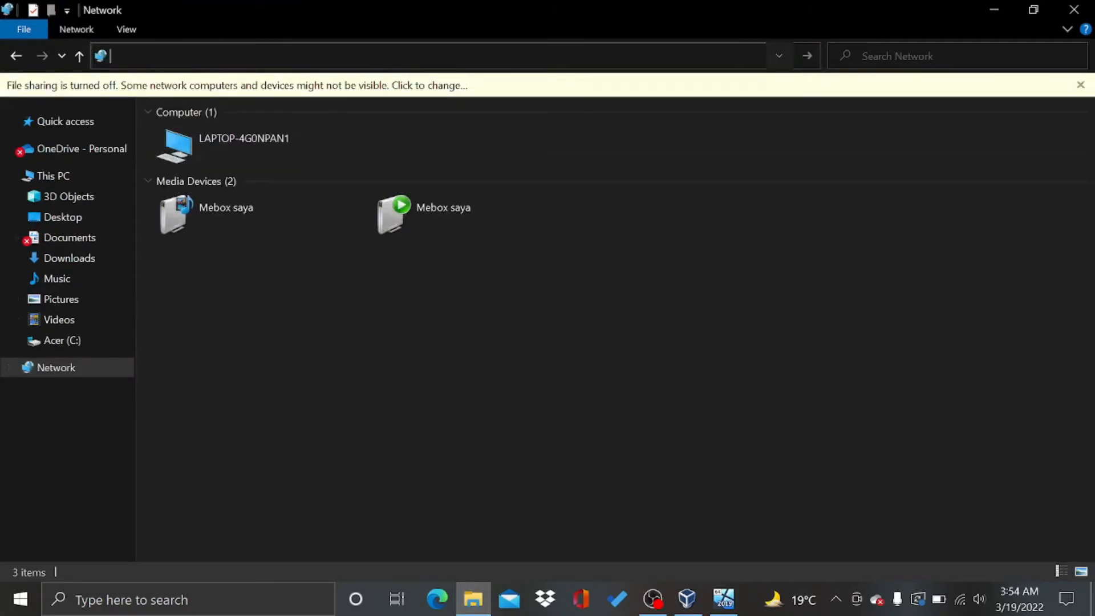
text(\\1)
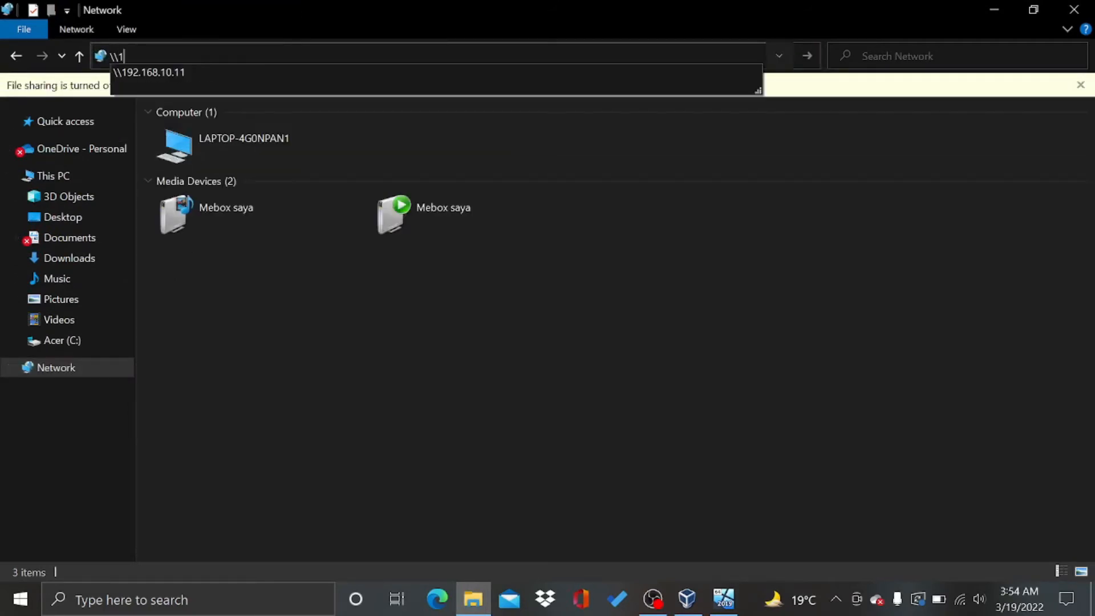
key(Down)
key(Return)
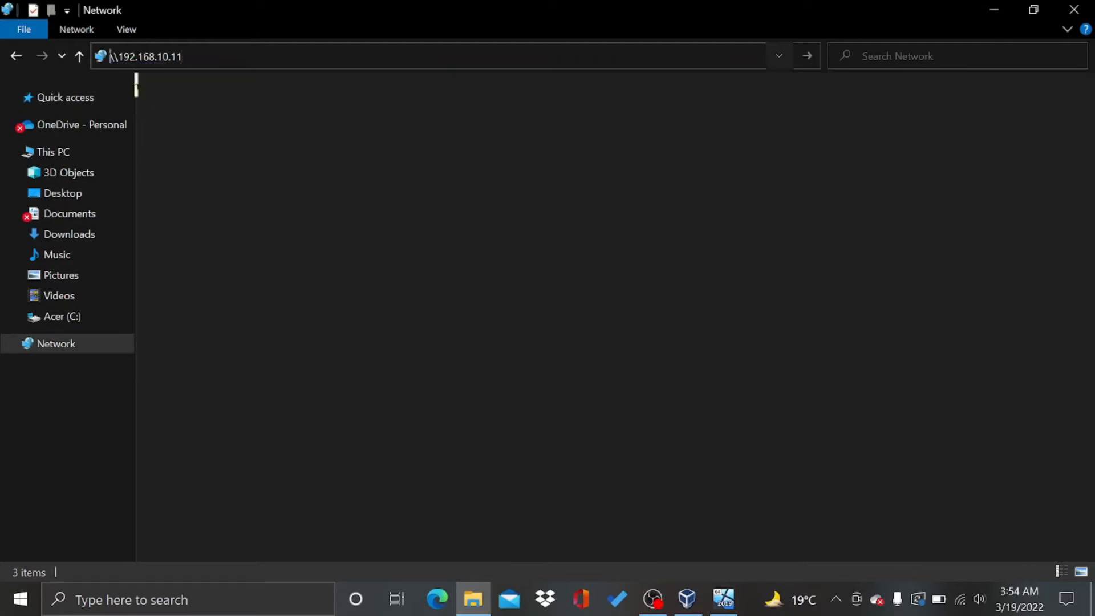
Open Users > Administrator > Documents > Farah on the 192.168.10.11 share
double_click(226, 87)
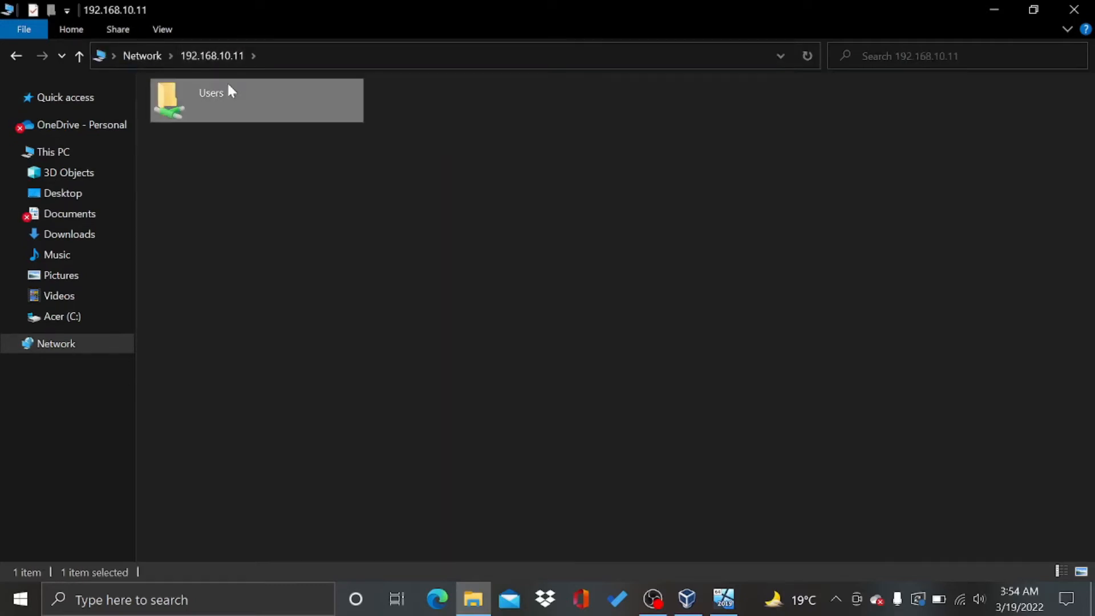
double_click(238, 117)
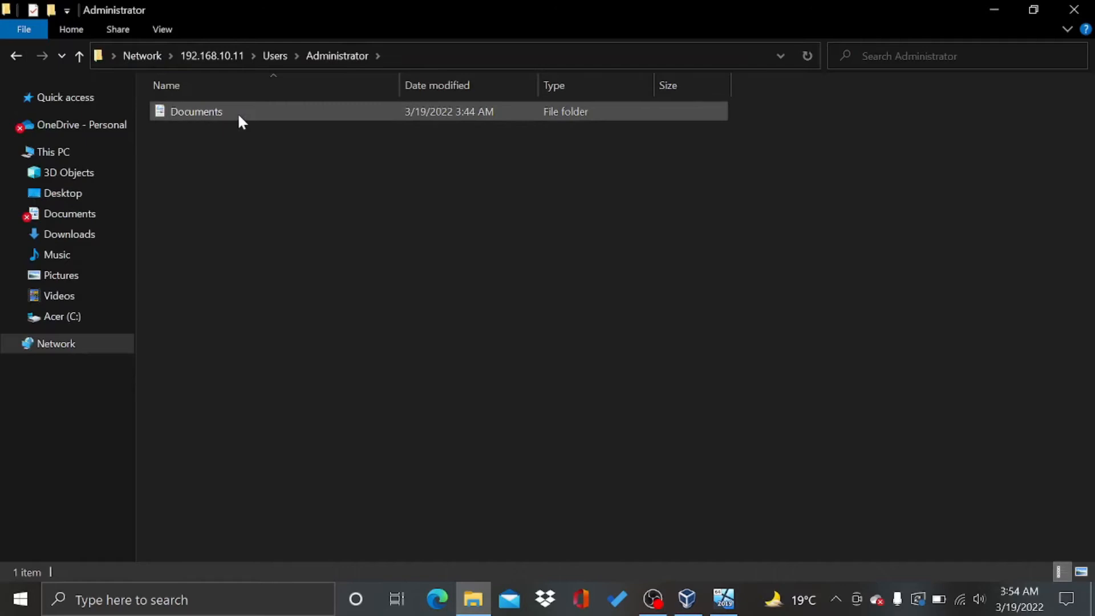
double_click(239, 117)
double_click(238, 114)
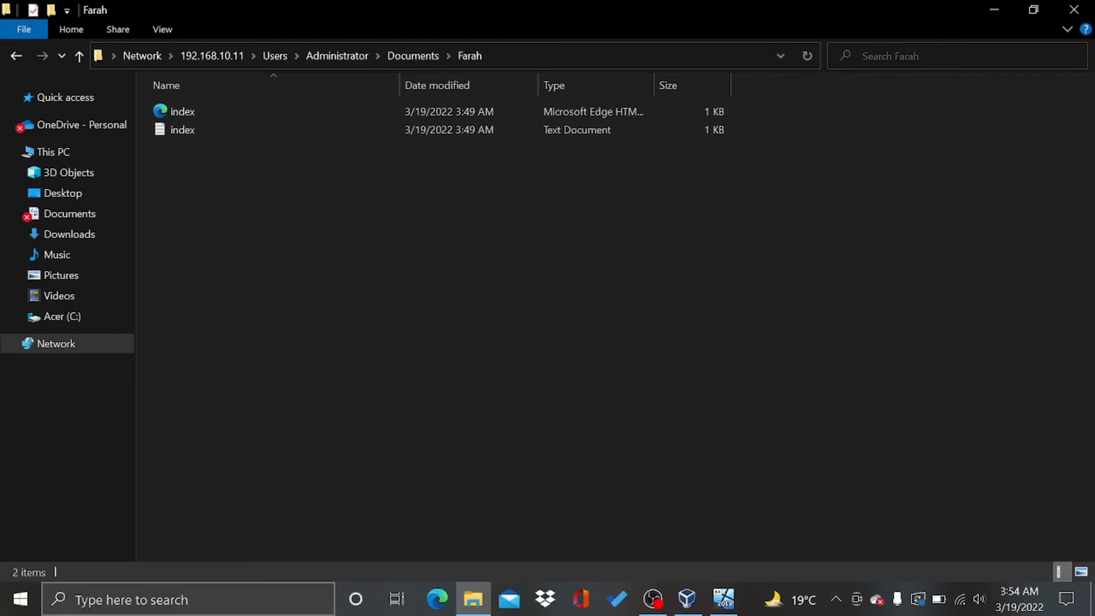
click(249, 605)
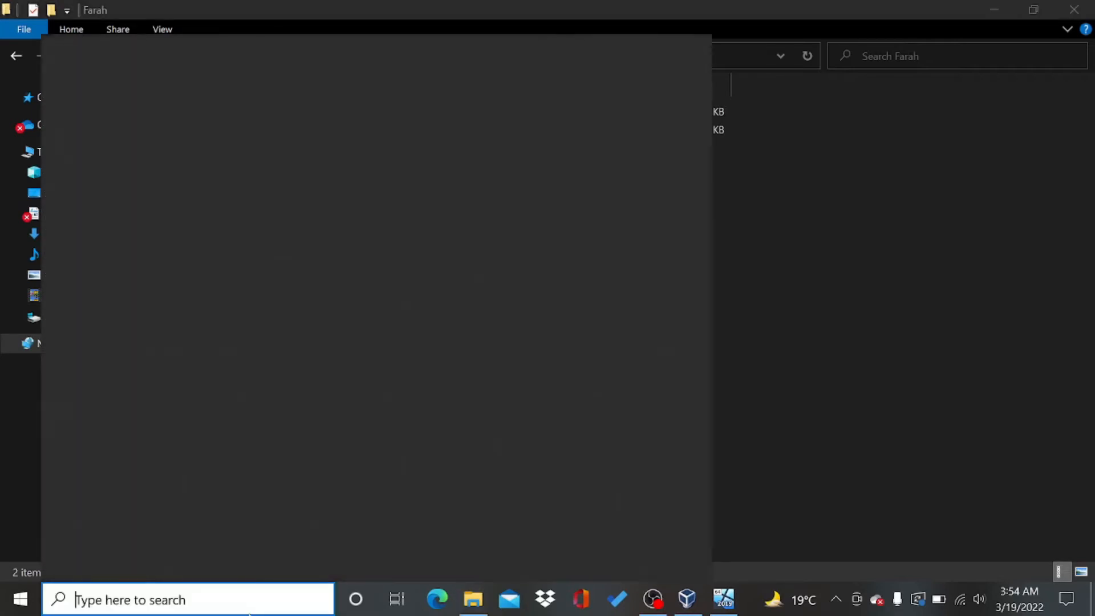
Search 'praktikum' and open Praktikum PBW > Tugas Praktikum PBW > Pertemuan 4 - Bootstrap
text(pr)
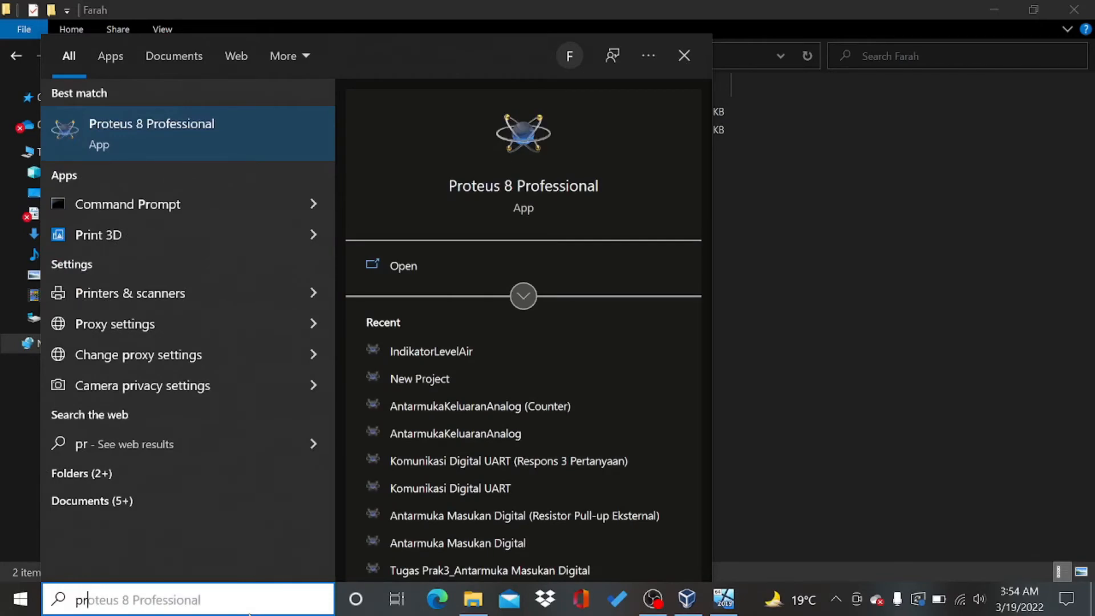
text(aktiku)
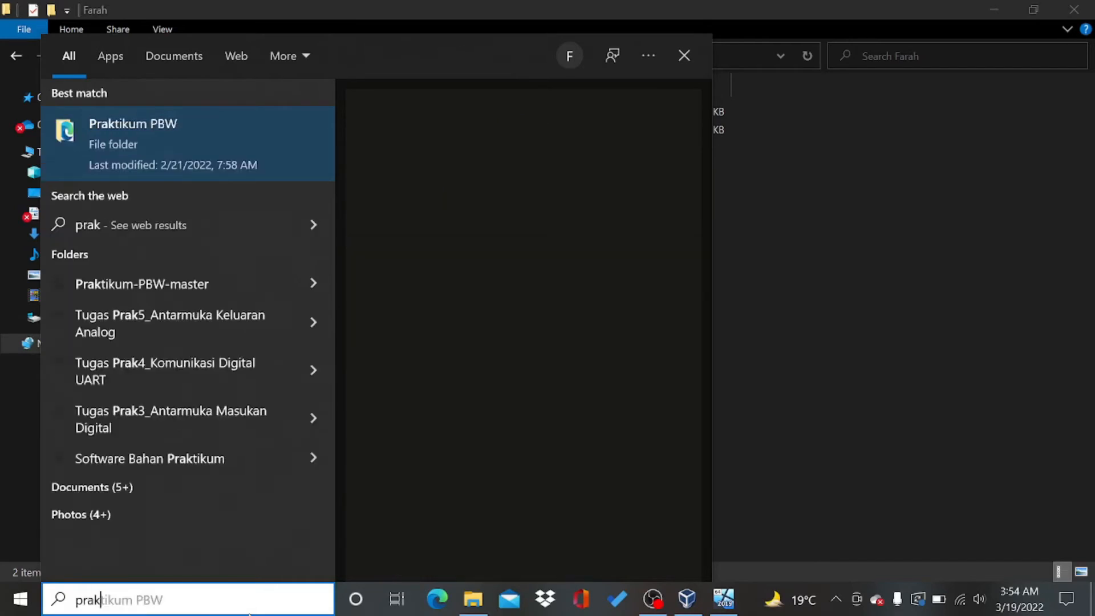
text(m)
key(Return)
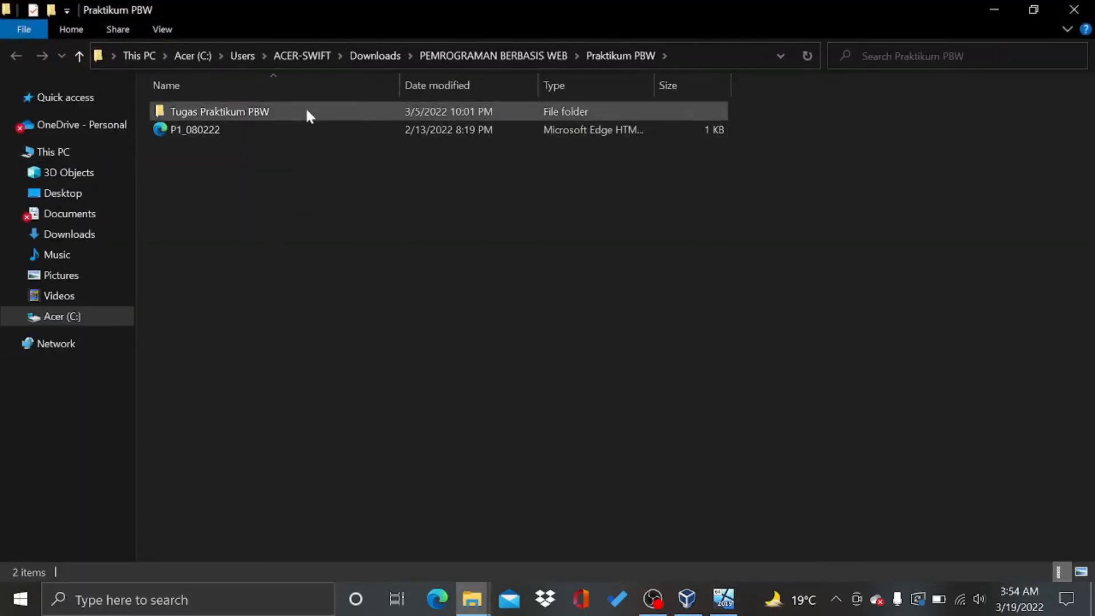
double_click(306, 111)
double_click(287, 166)
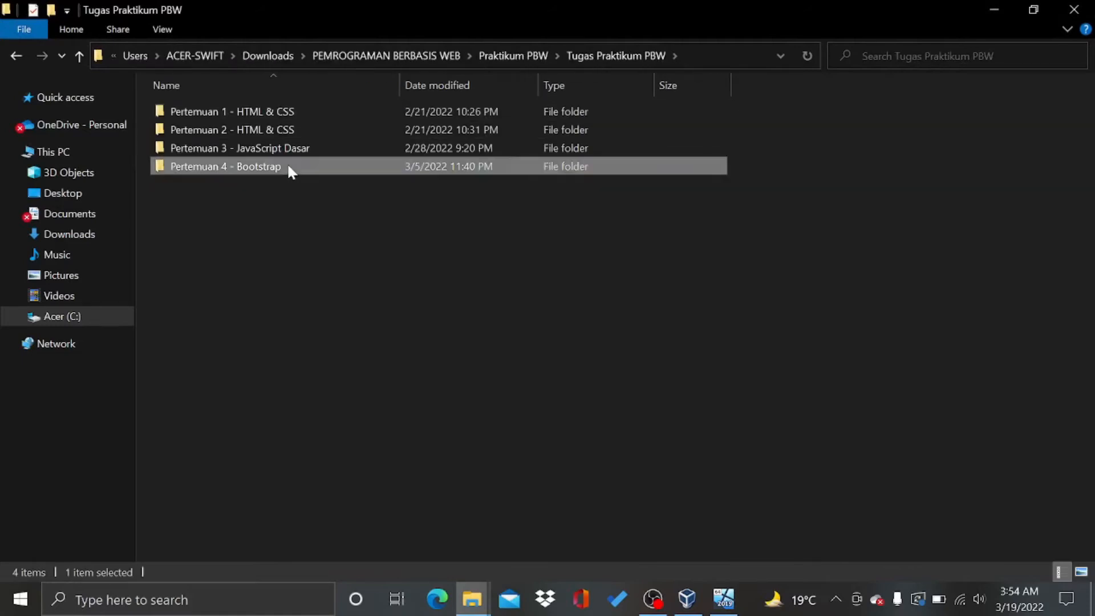
Copy the four Bootstrap project items and paste them into the shared Farah folder
drag(146, 104, 202, 161)
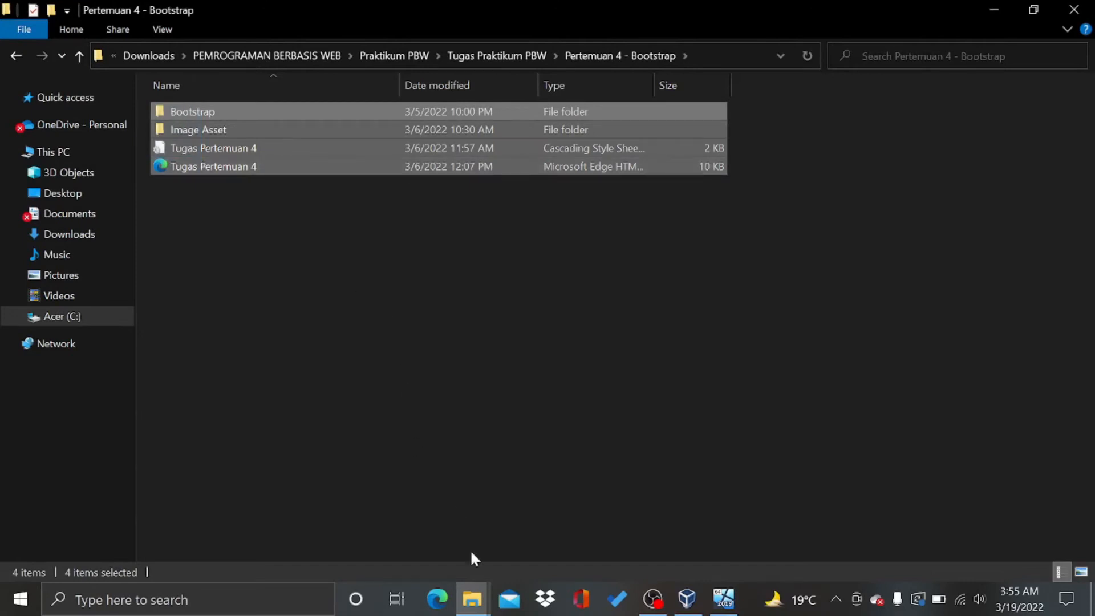
mouse_move(481, 601)
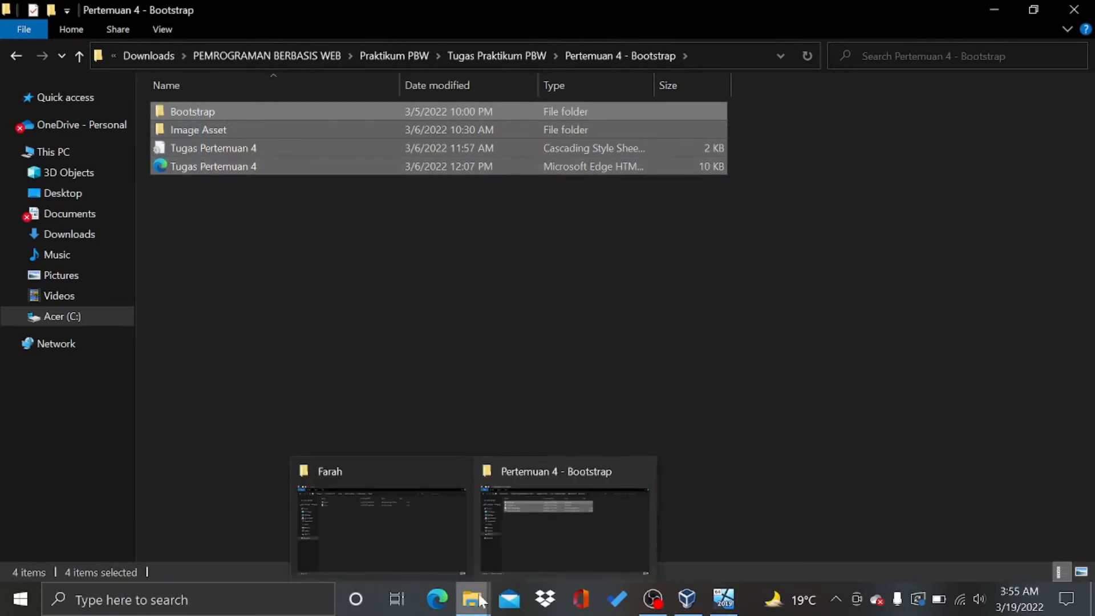
mouse_move(426, 553)
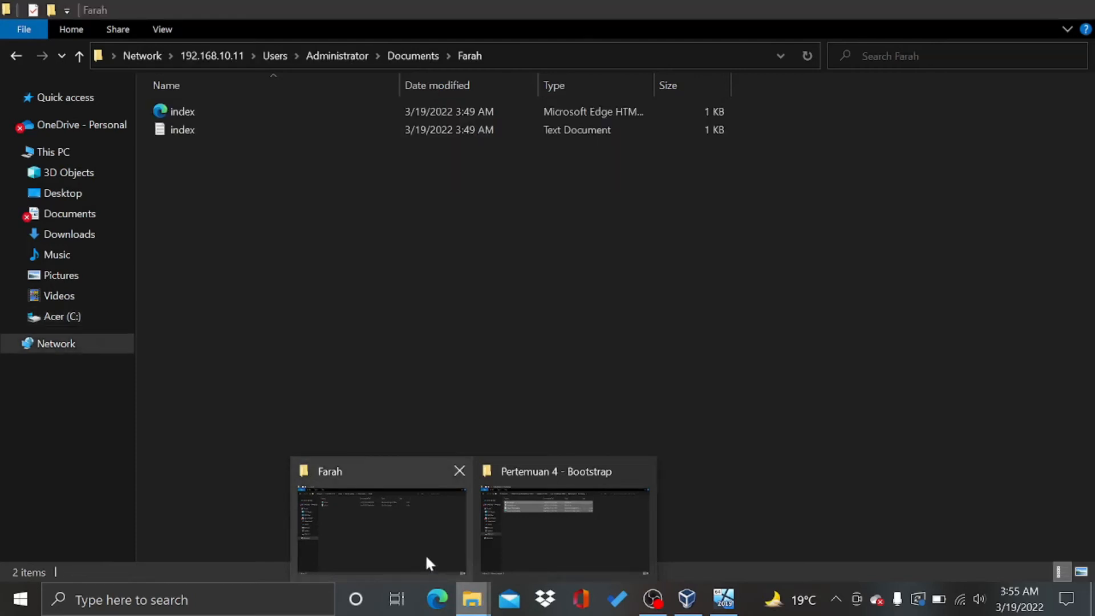
click(426, 553)
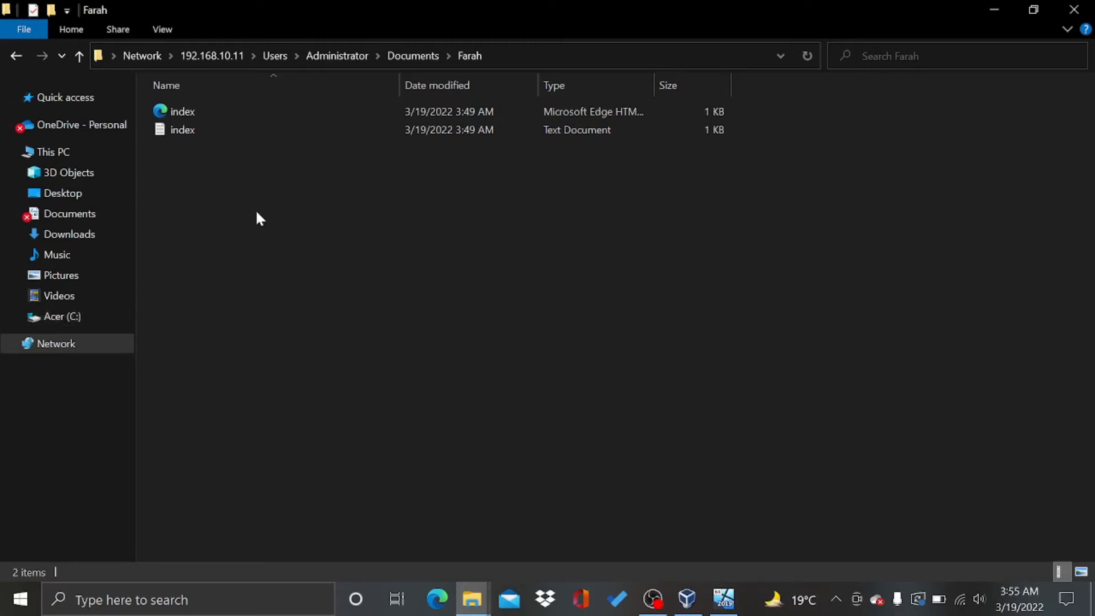
key(ctrl+v)
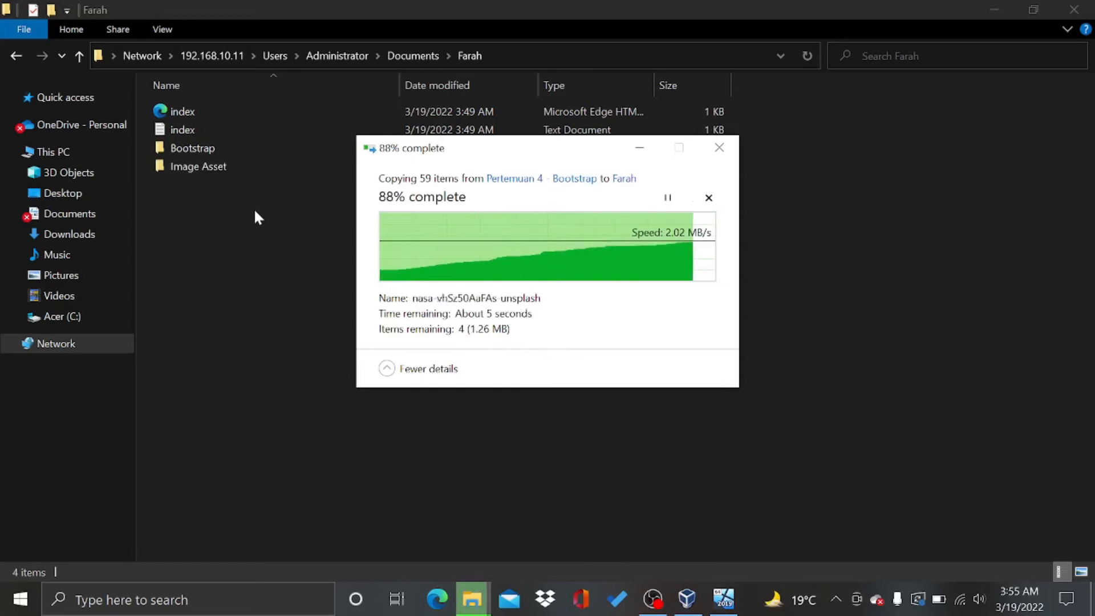
Clear the selection and close both host File Explorer windows
click(291, 285)
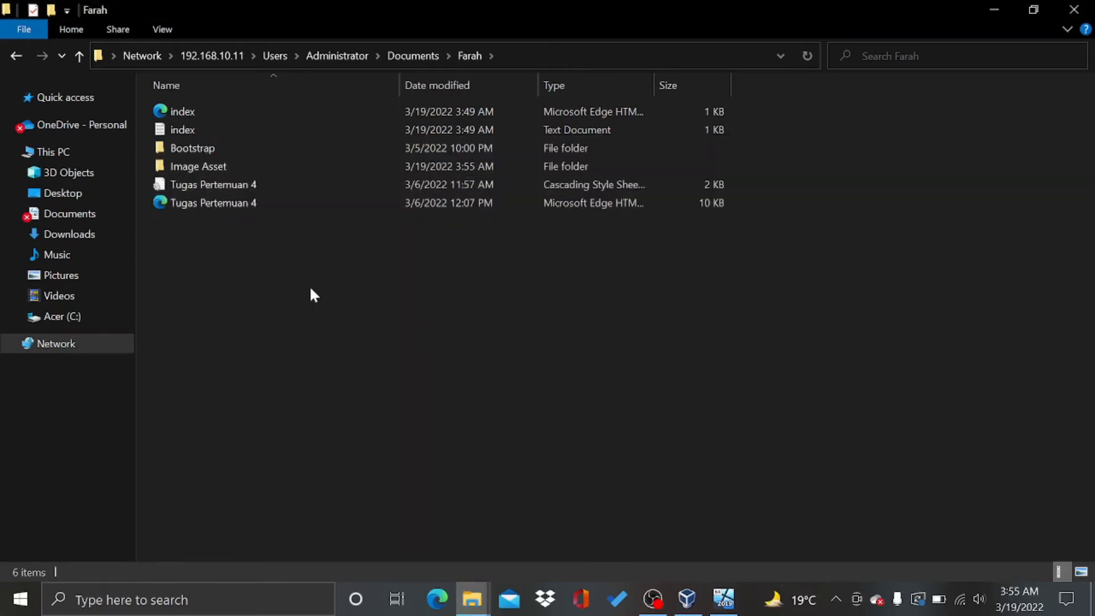
click(1075, 9)
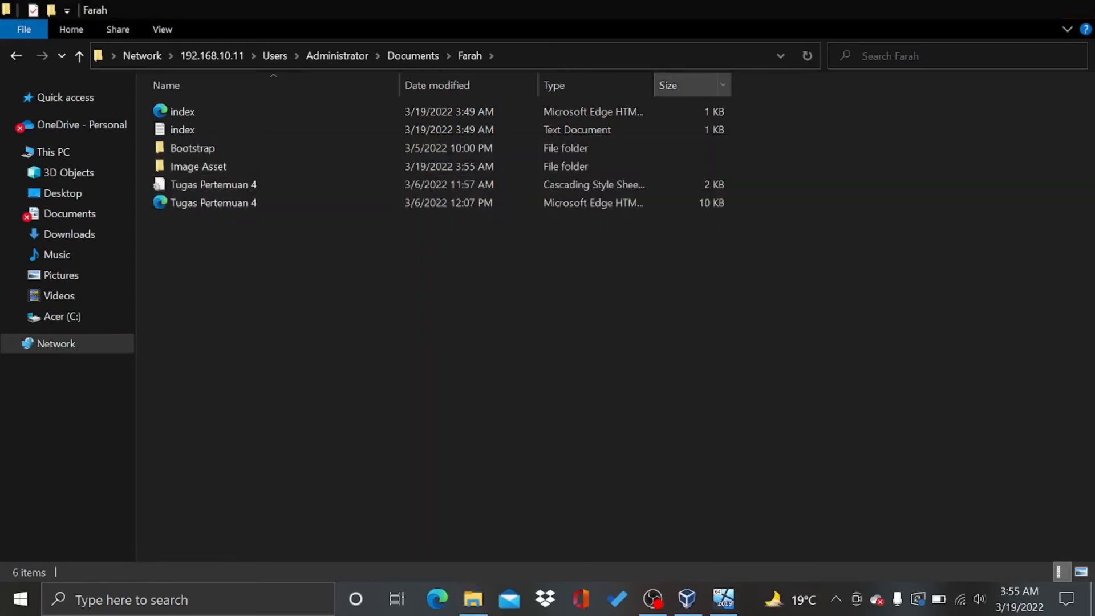
click(1074, 9)
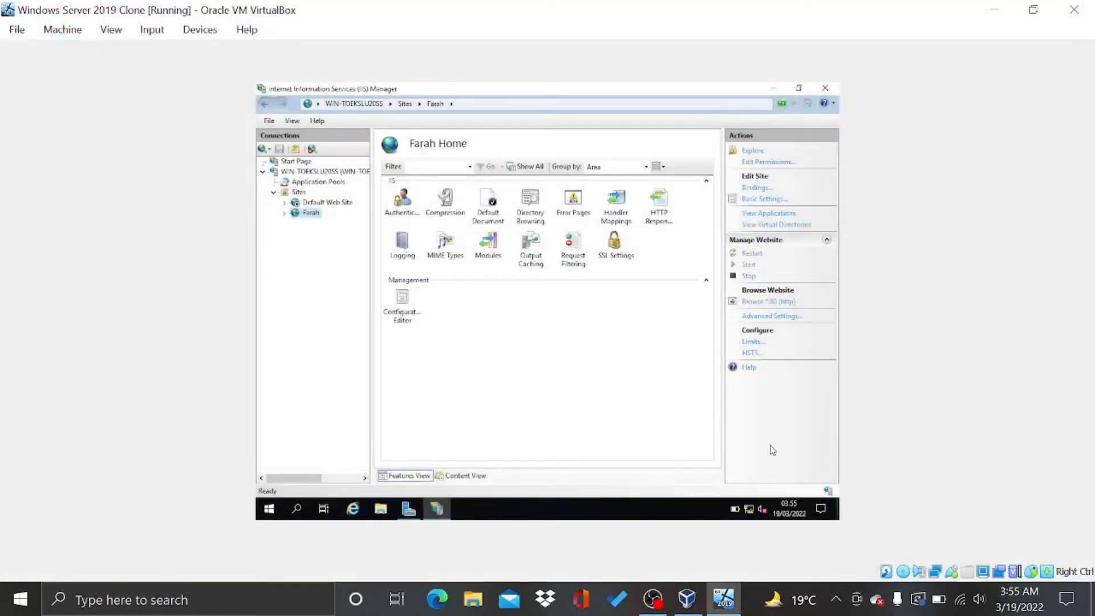
Open Documents > Farah in the guest and check the index files beside the copied project files
click(382, 508)
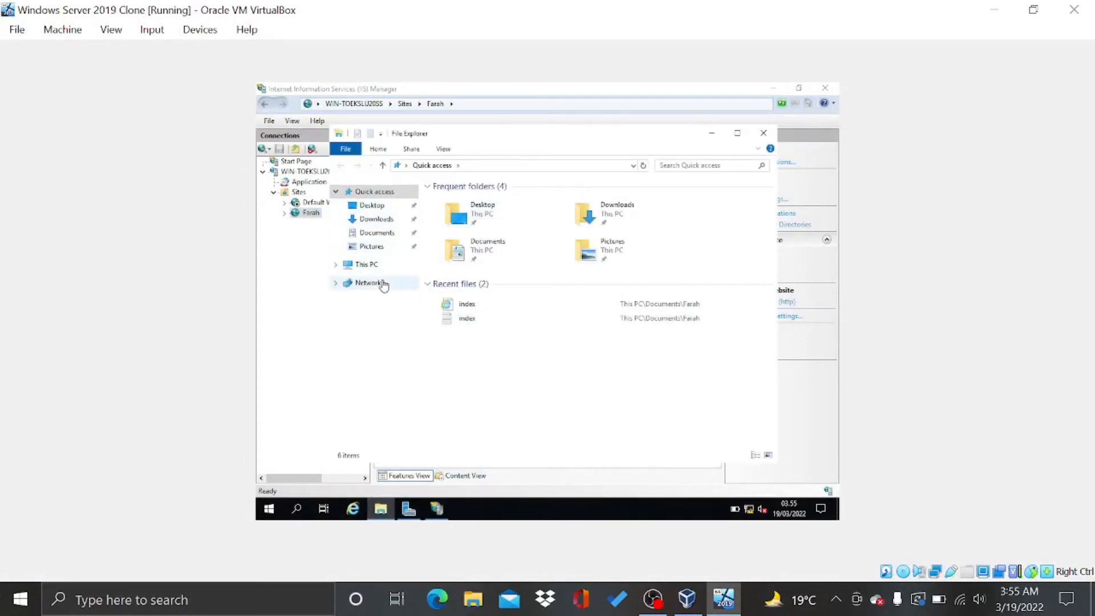
click(382, 233)
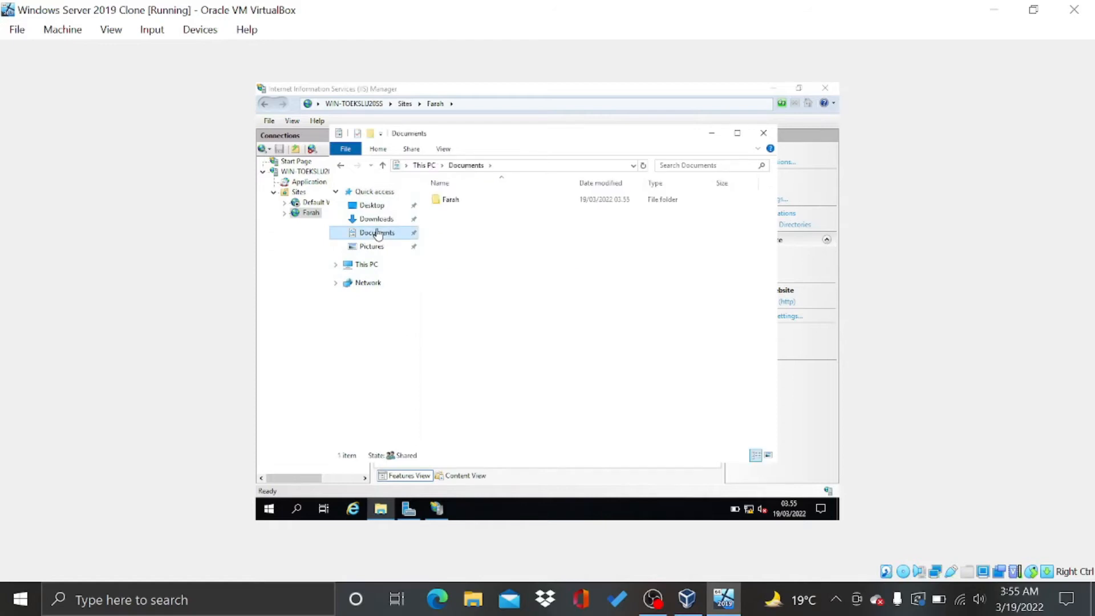
double_click(454, 200)
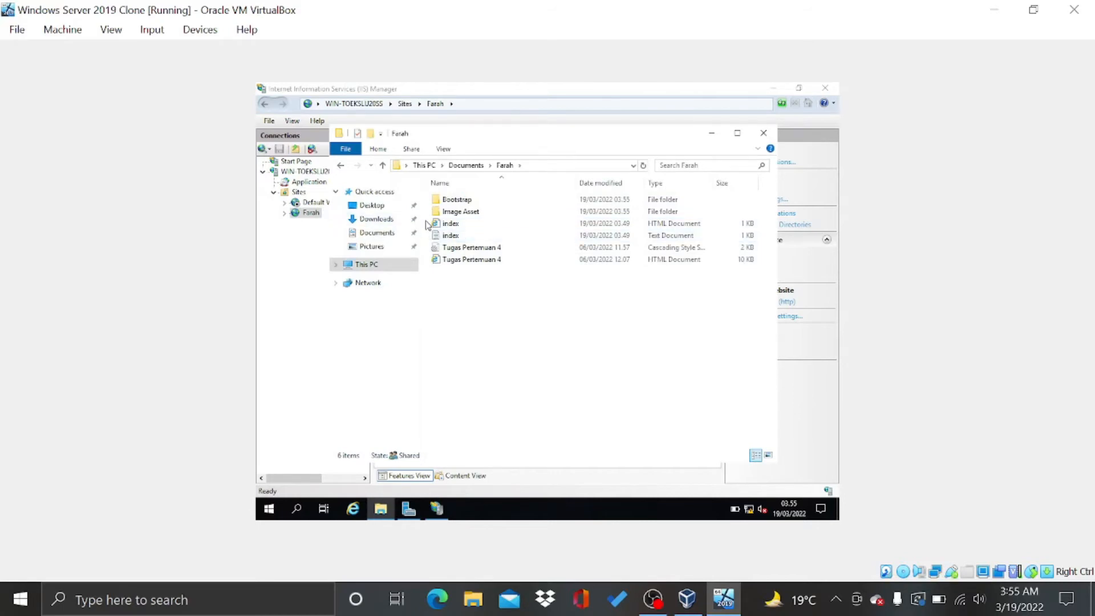
drag(429, 225, 434, 238)
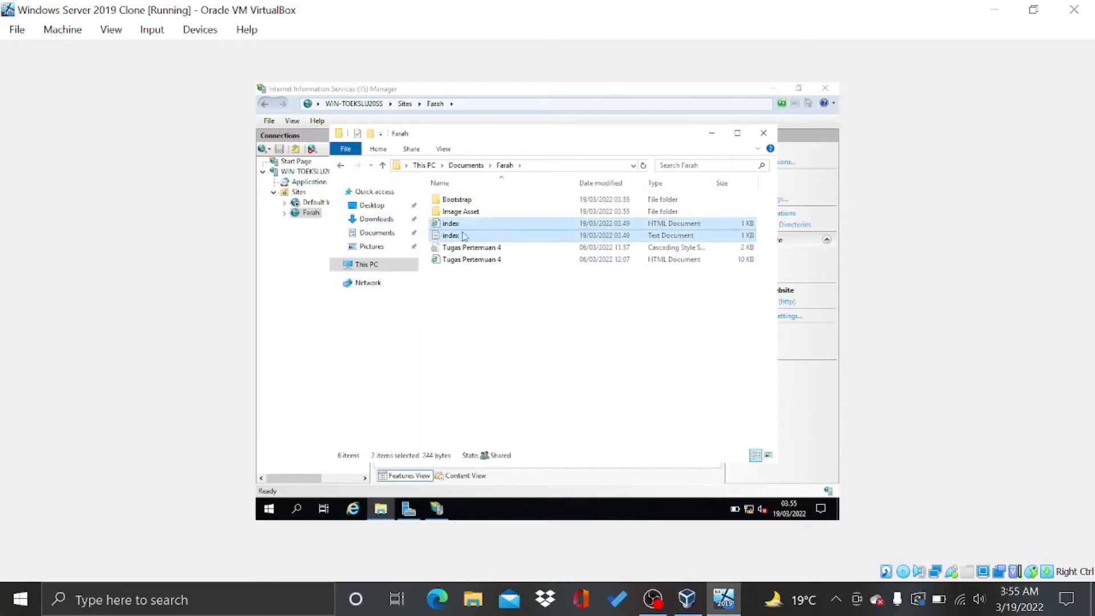
drag(469, 228, 492, 226)
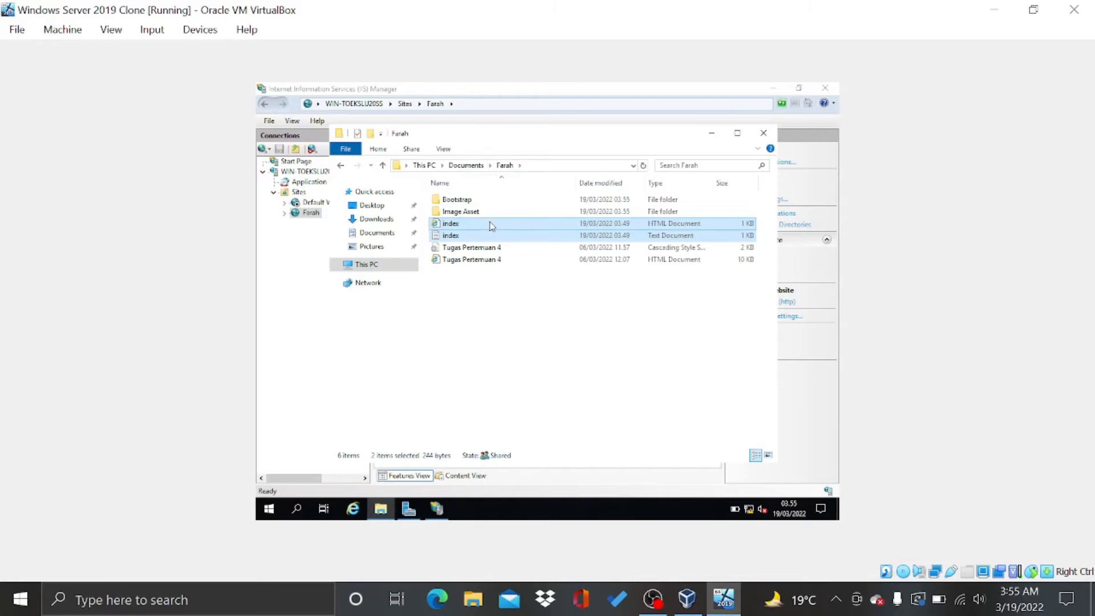
click(504, 279)
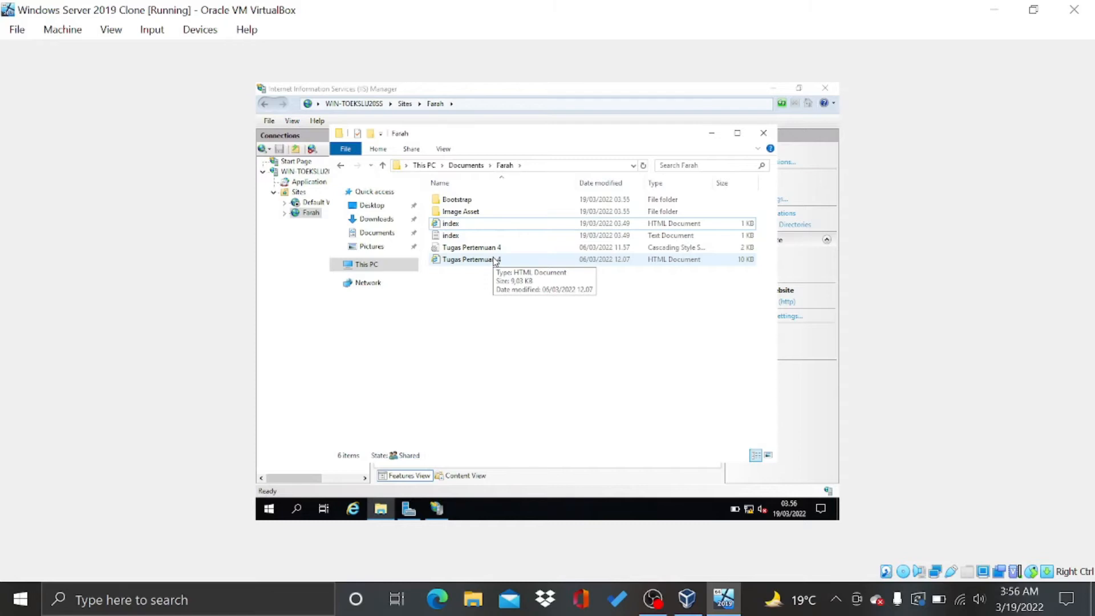
Open Tugas Pertemuan 4 in Internet Explorer, scroll the MilkyWay page, and allow its blocked content
double_click(494, 260)
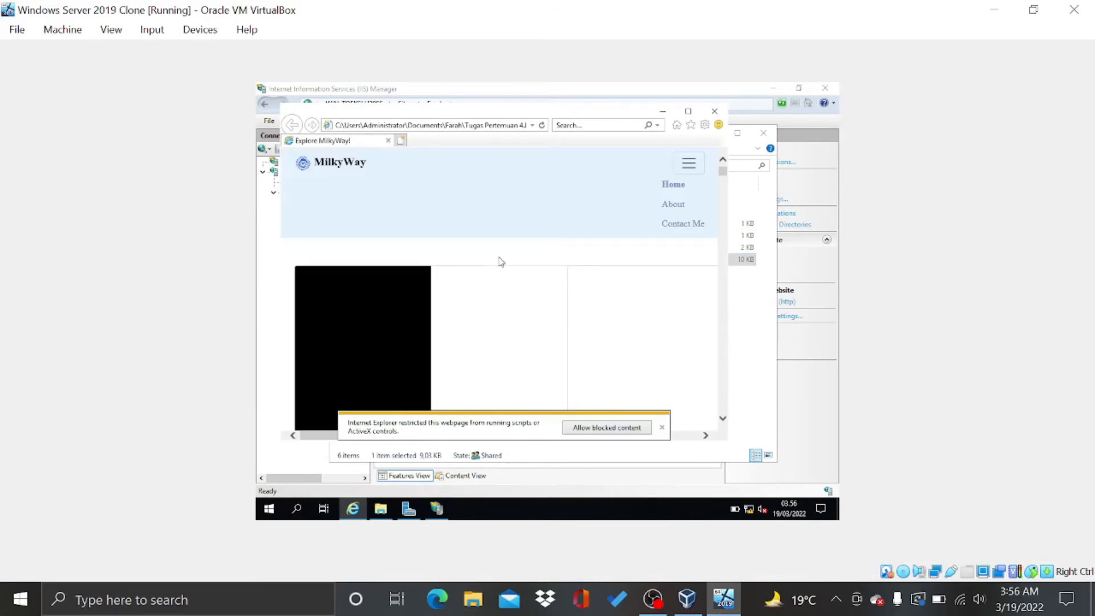
scroll(577, 257, down, 2)
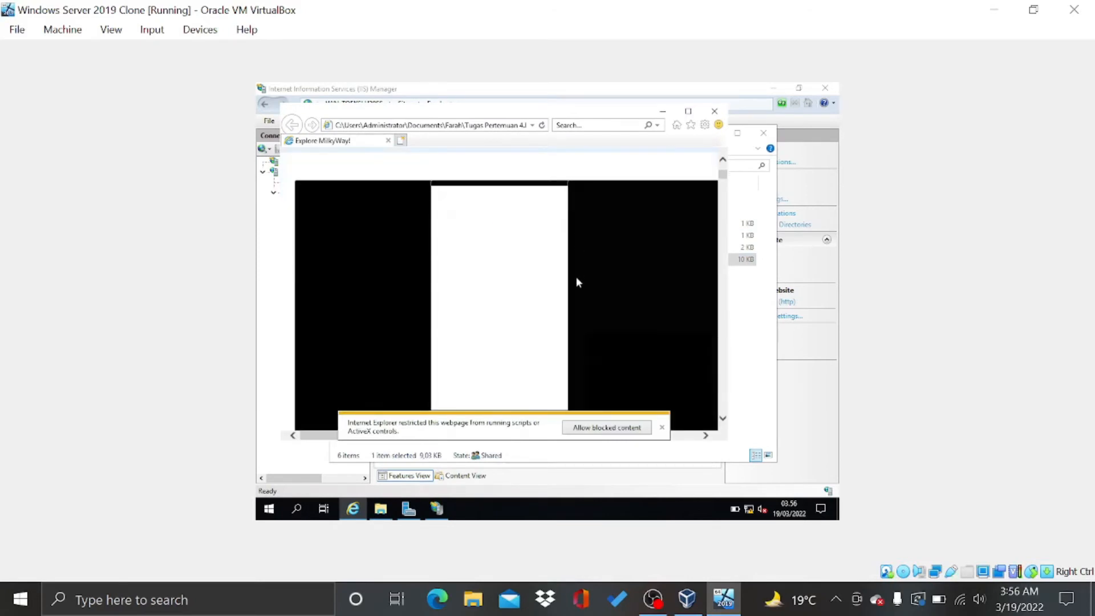
scroll(576, 279, up, 2)
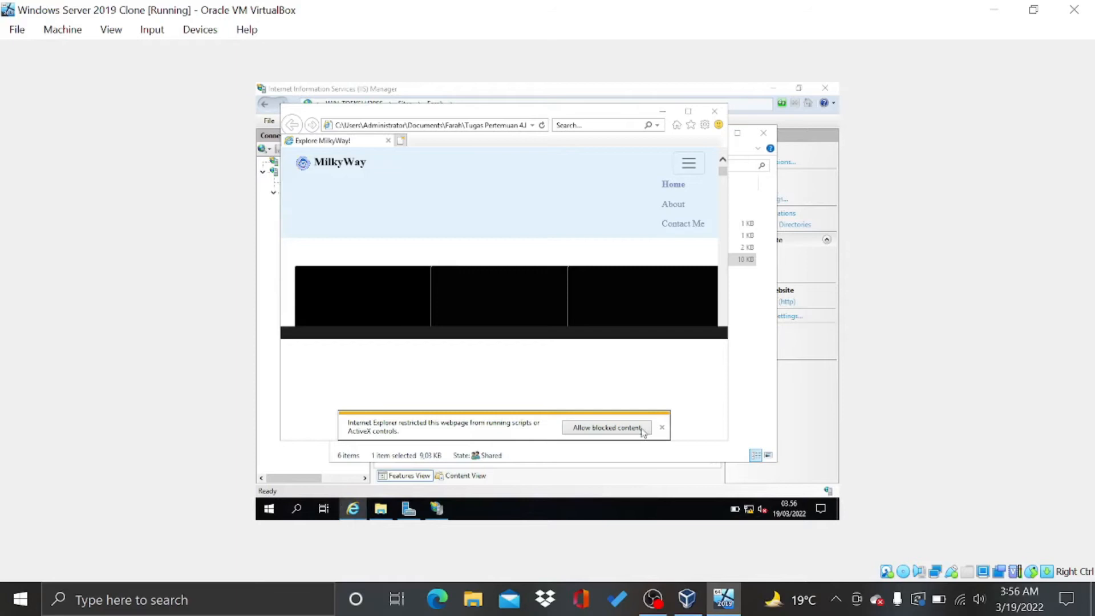
click(610, 428)
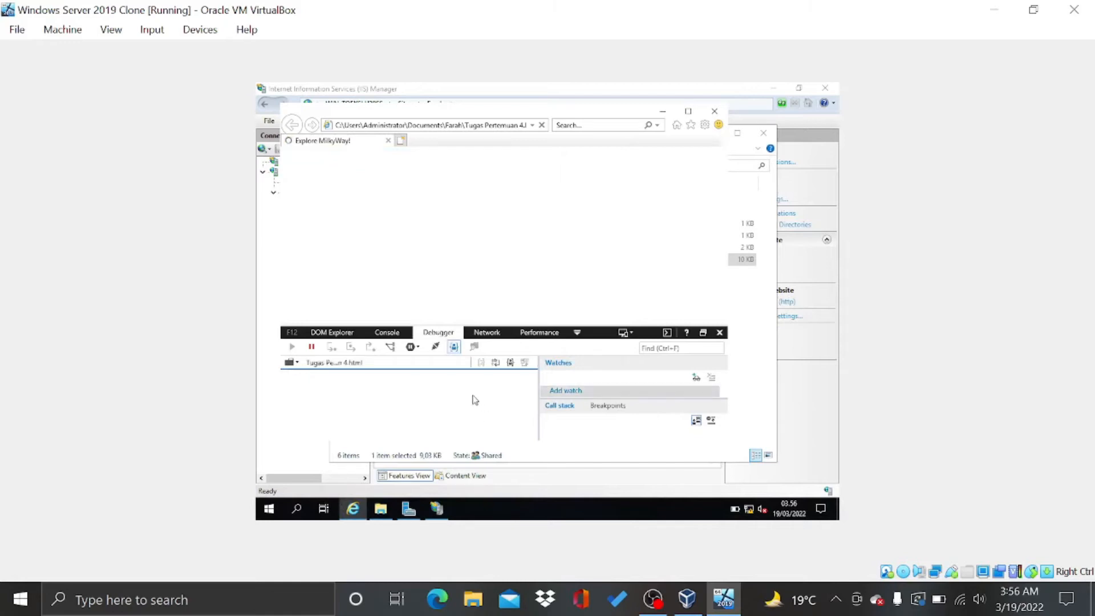
View the page source in the Debugger, then check the Console and DOM Explorer tabs
click(372, 360)
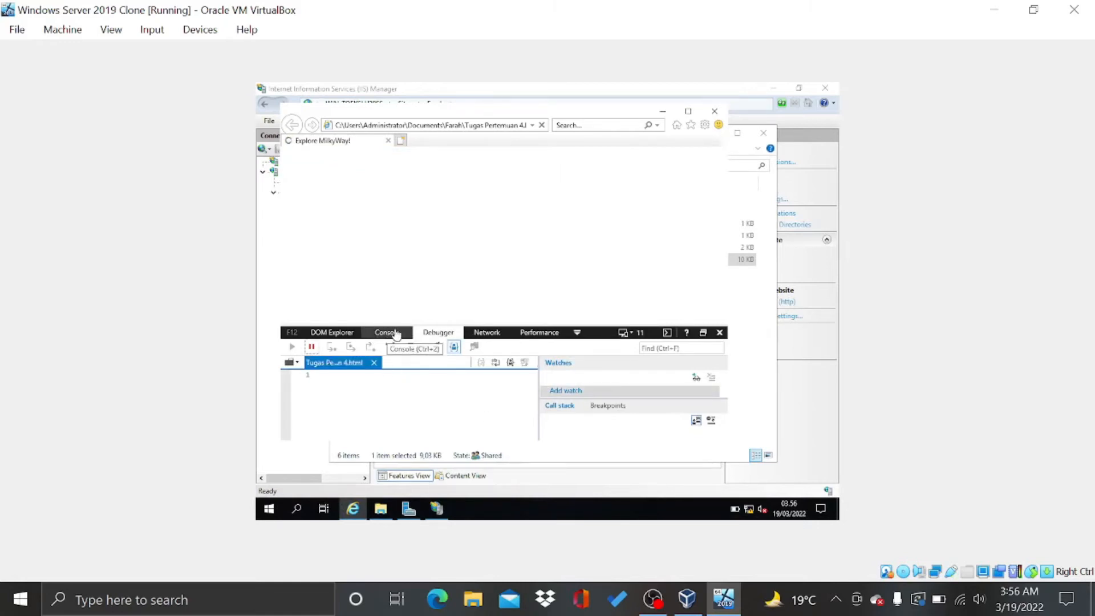
click(388, 333)
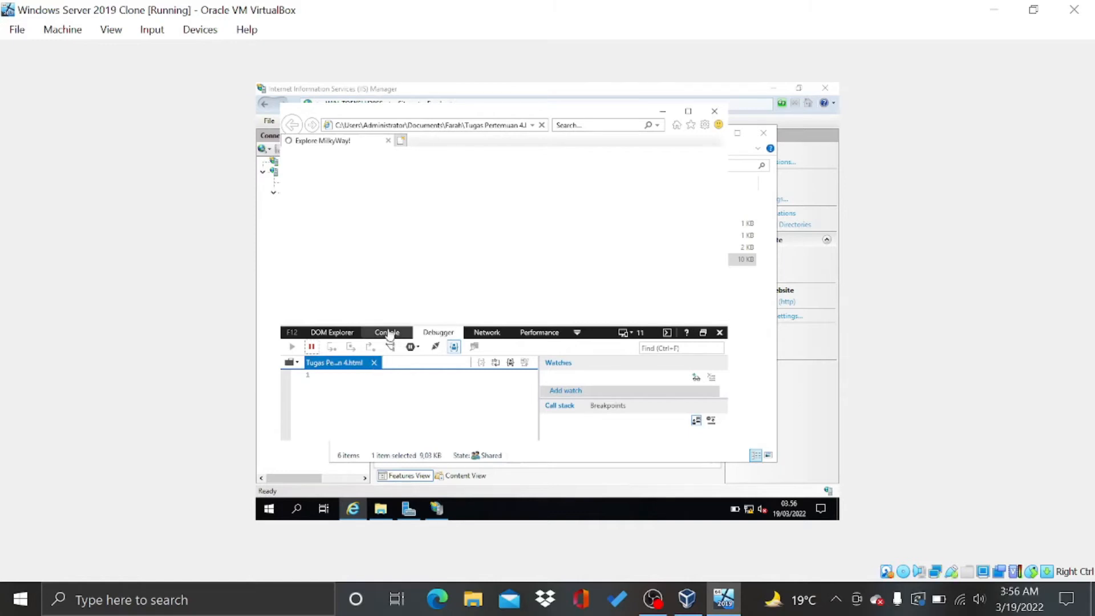
click(341, 332)
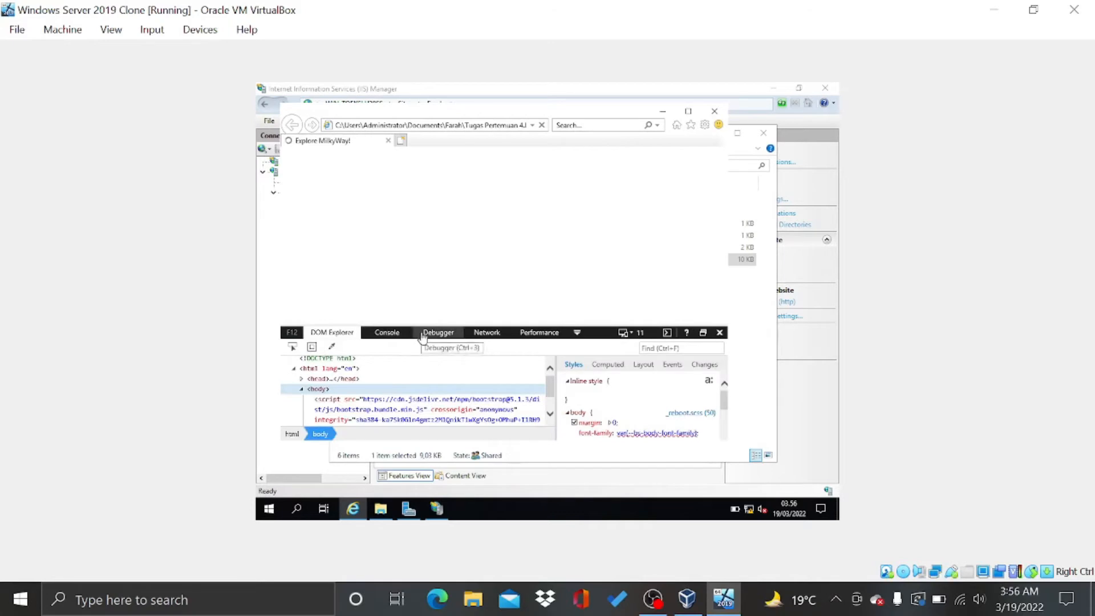
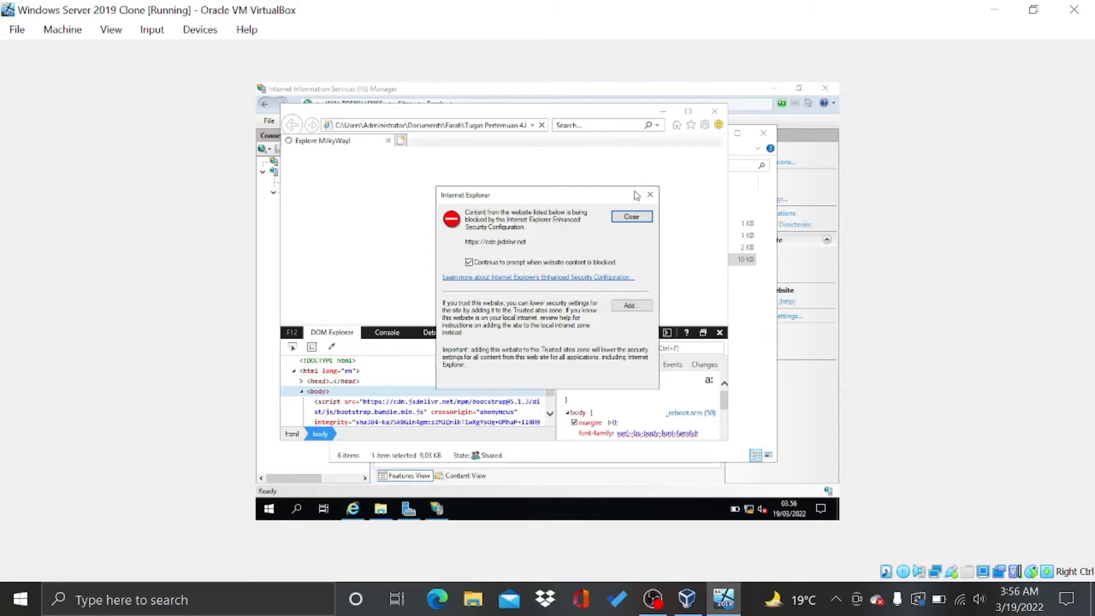
Copy the MilkyWay page's full source from the F12 Debugger, then close Internet Explorer
click(637, 220)
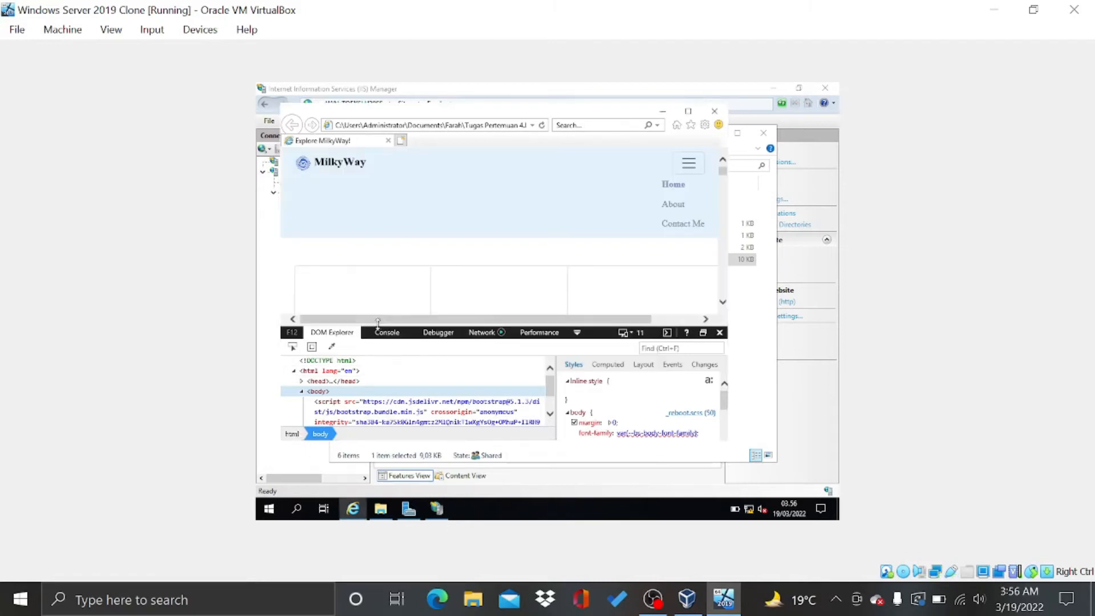
click(385, 337)
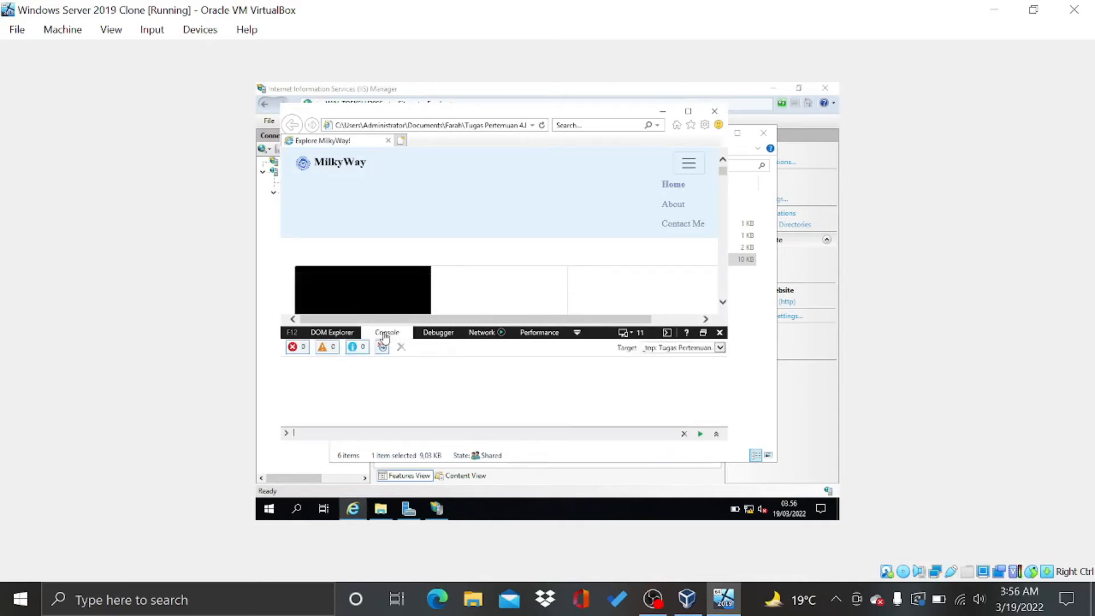
click(438, 336)
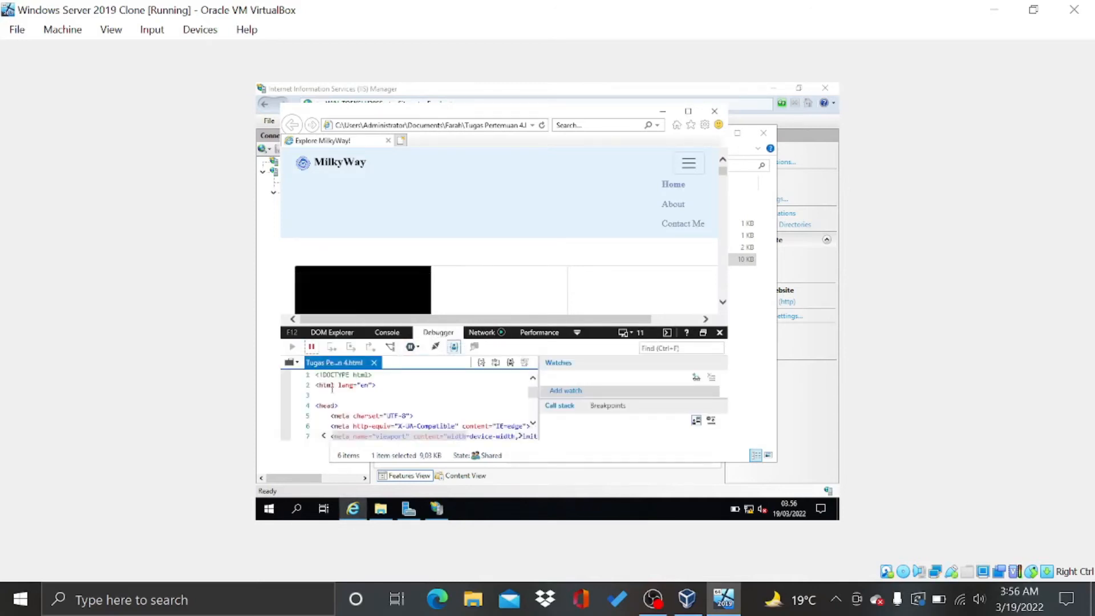
drag(344, 395, 428, 456)
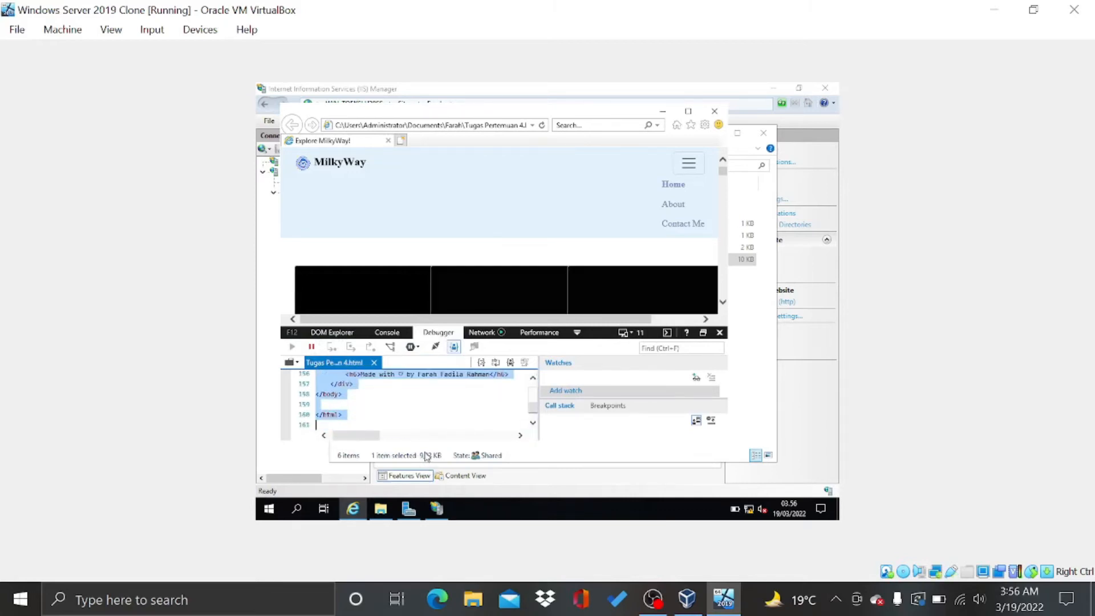
click(715, 113)
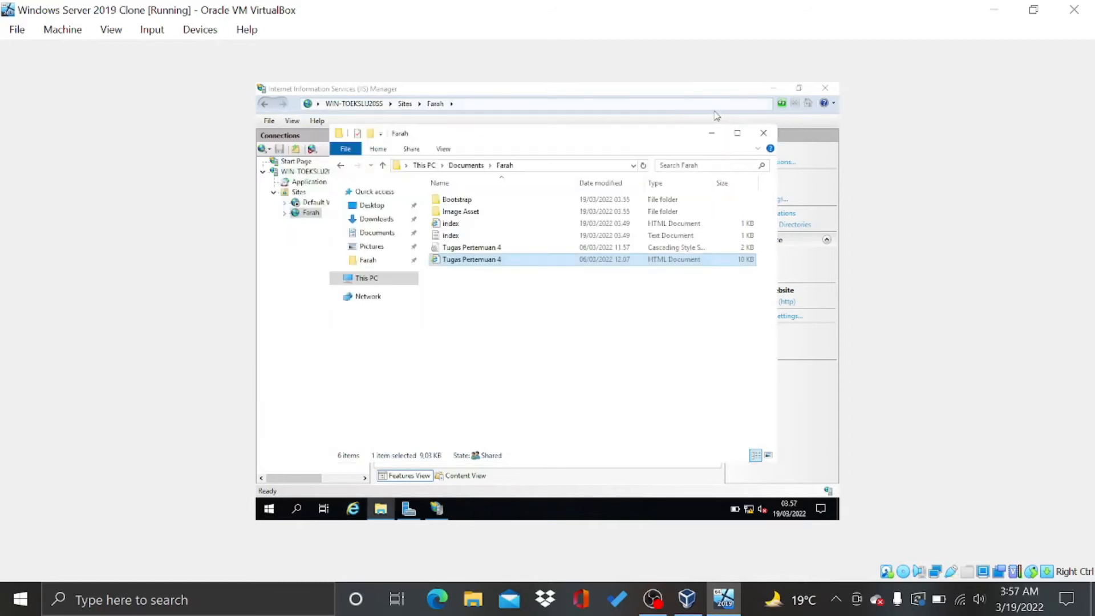
Open the index text file in Notepad and replace its contents with the copied page HTML
double_click(479, 237)
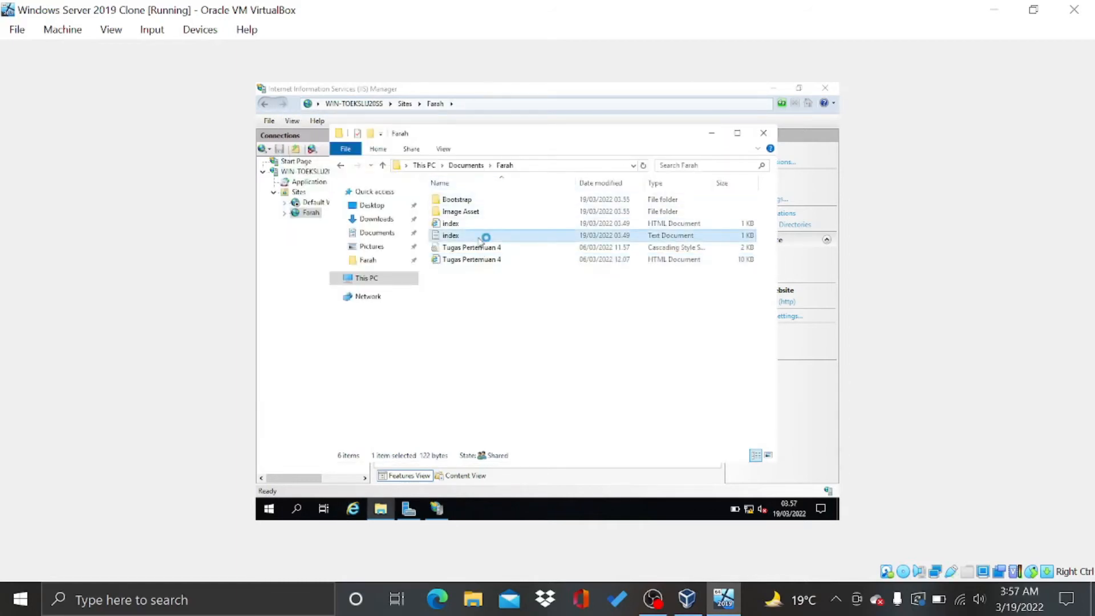
key(ctrl+a)
key(ctrl+v)
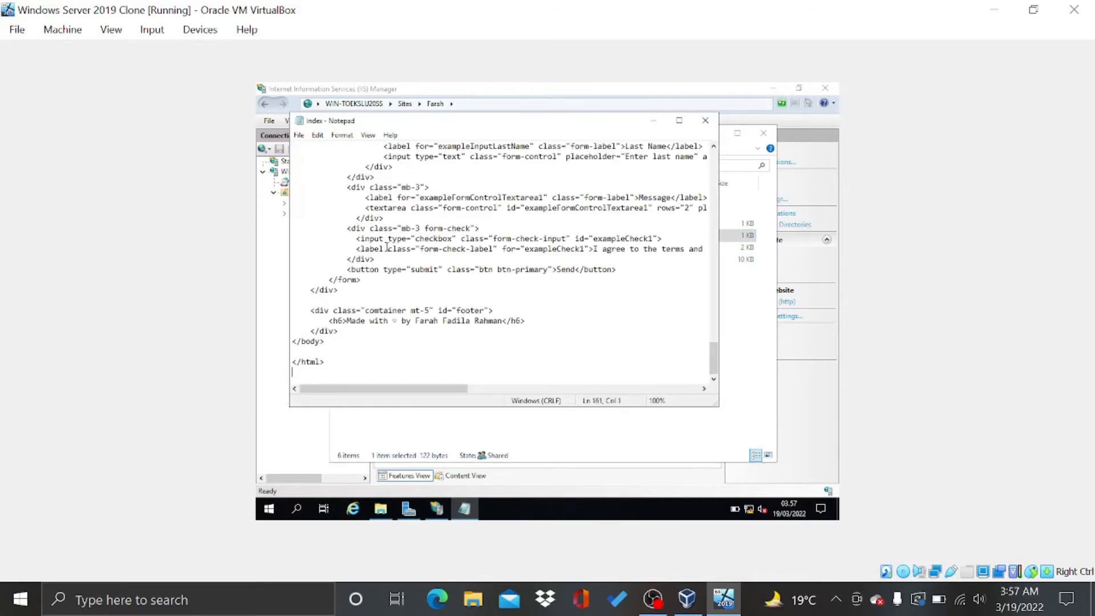
Save it as index.html with UTF-8 encoding, replacing the existing file, and close Notepad
key(ctrl+s)
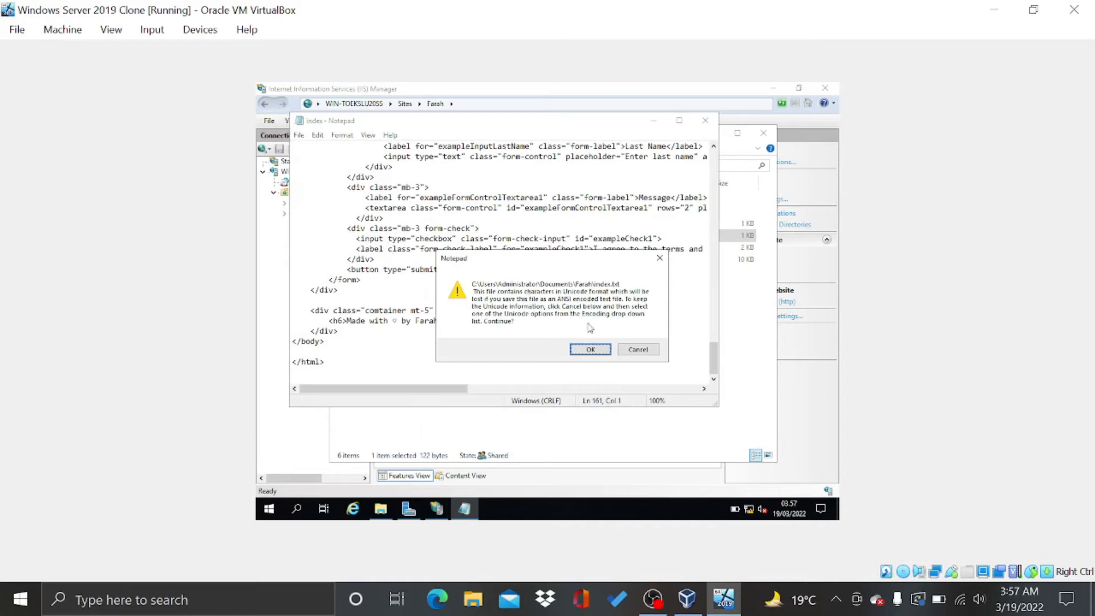
click(637, 350)
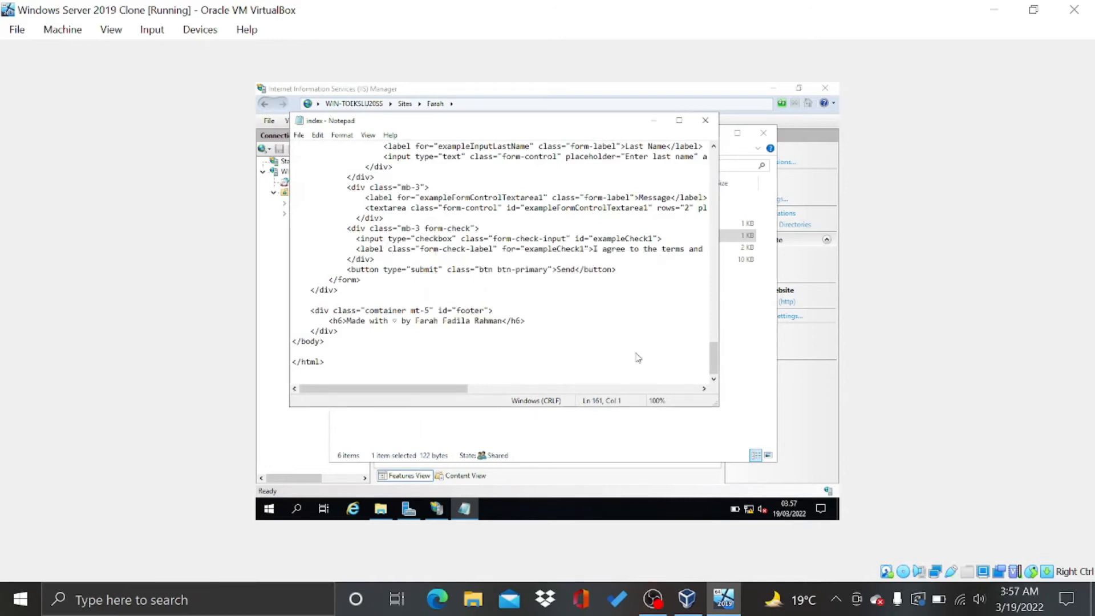
click(472, 354)
text(.html)
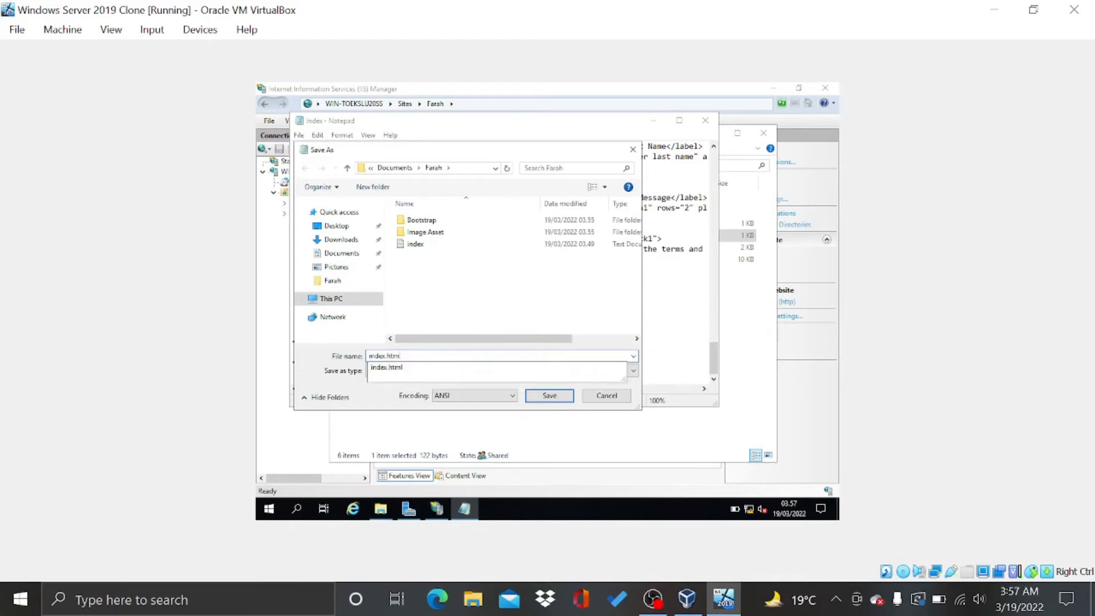
key(Return)
key(Return)
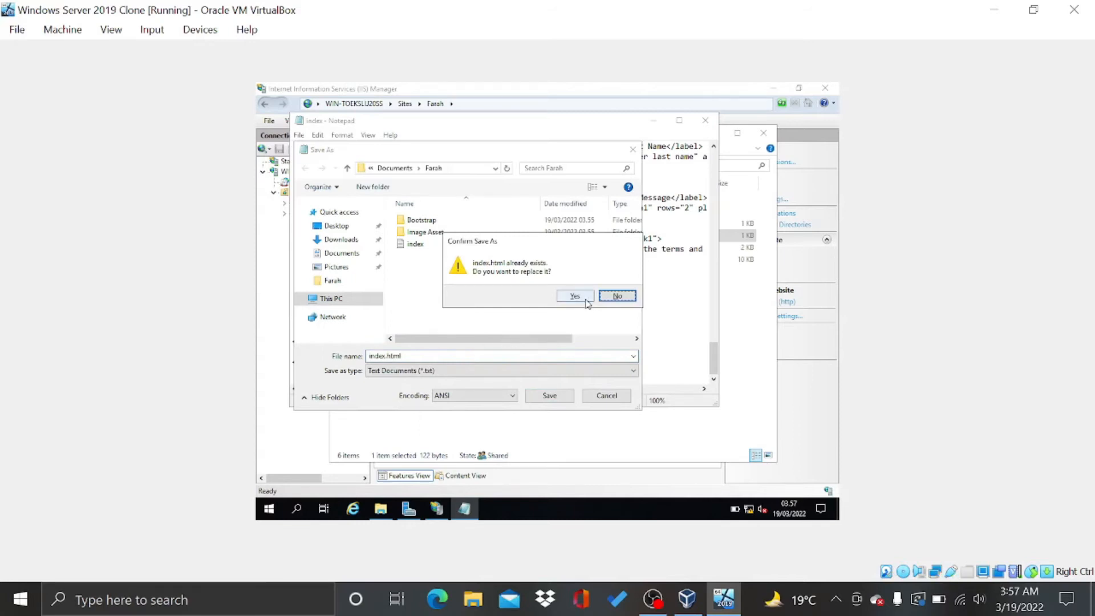
click(605, 297)
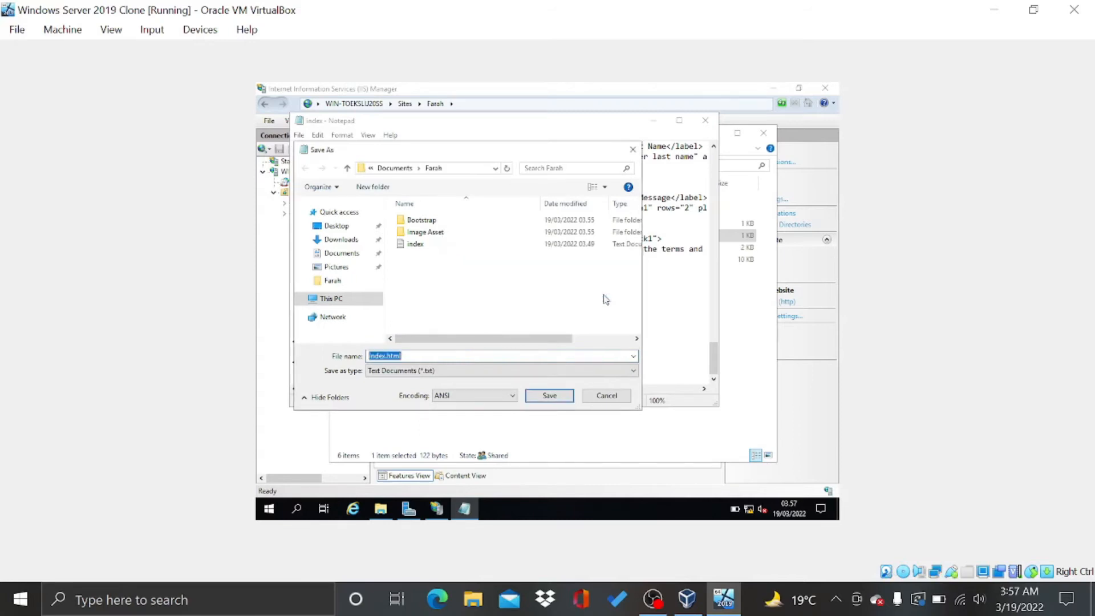
click(481, 396)
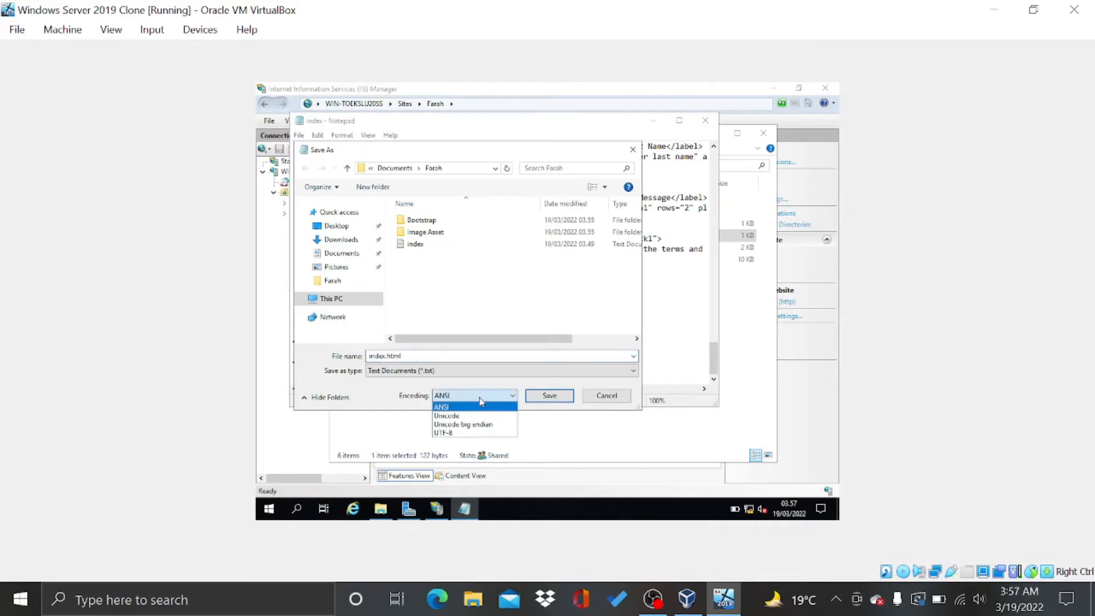
click(486, 432)
click(556, 401)
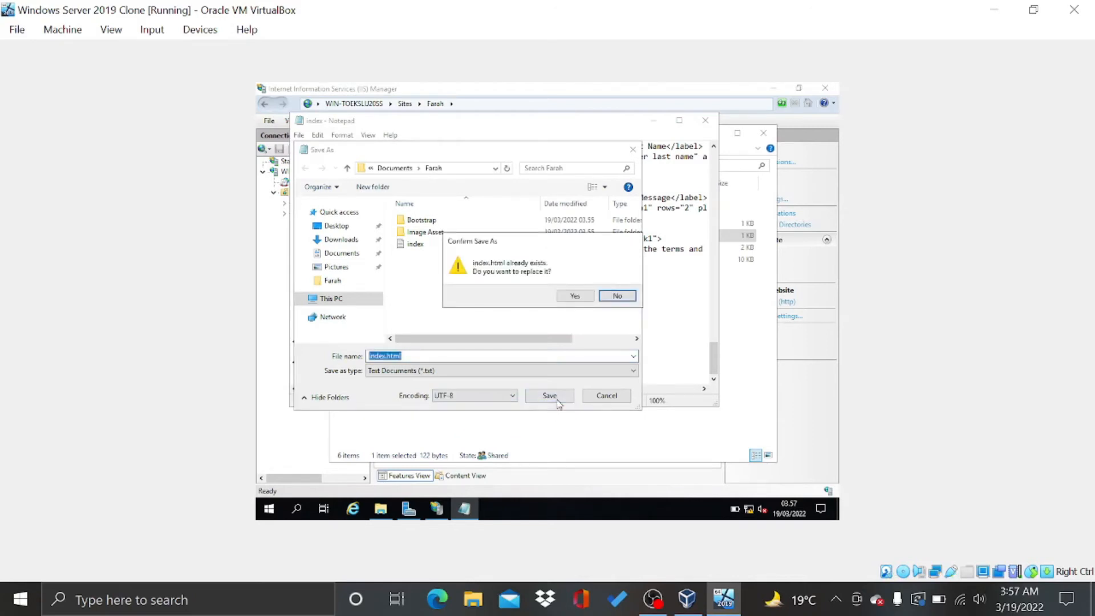
click(575, 296)
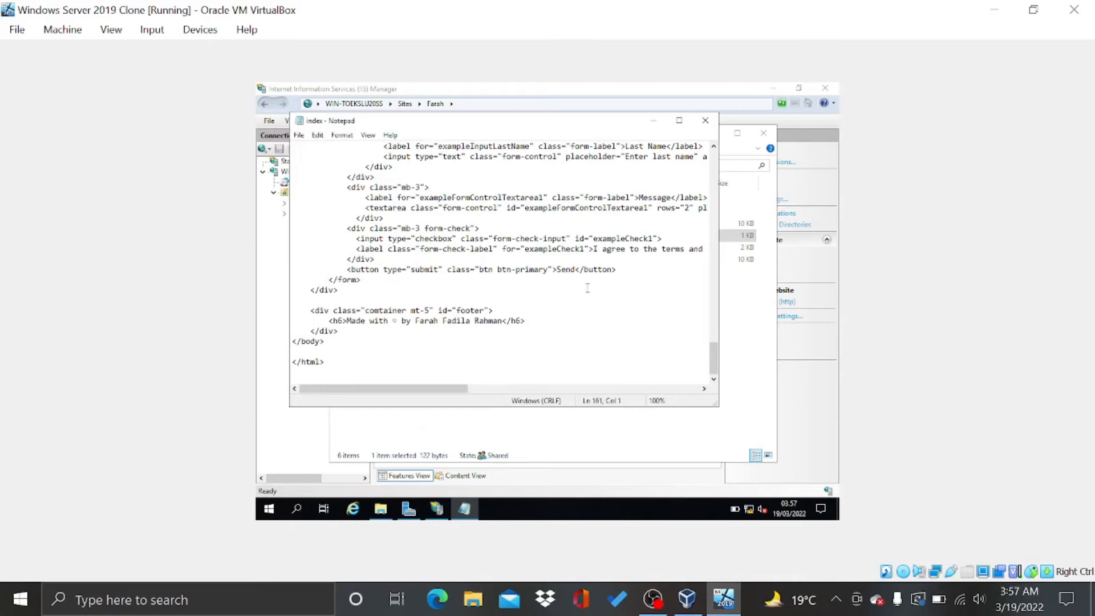
click(714, 121)
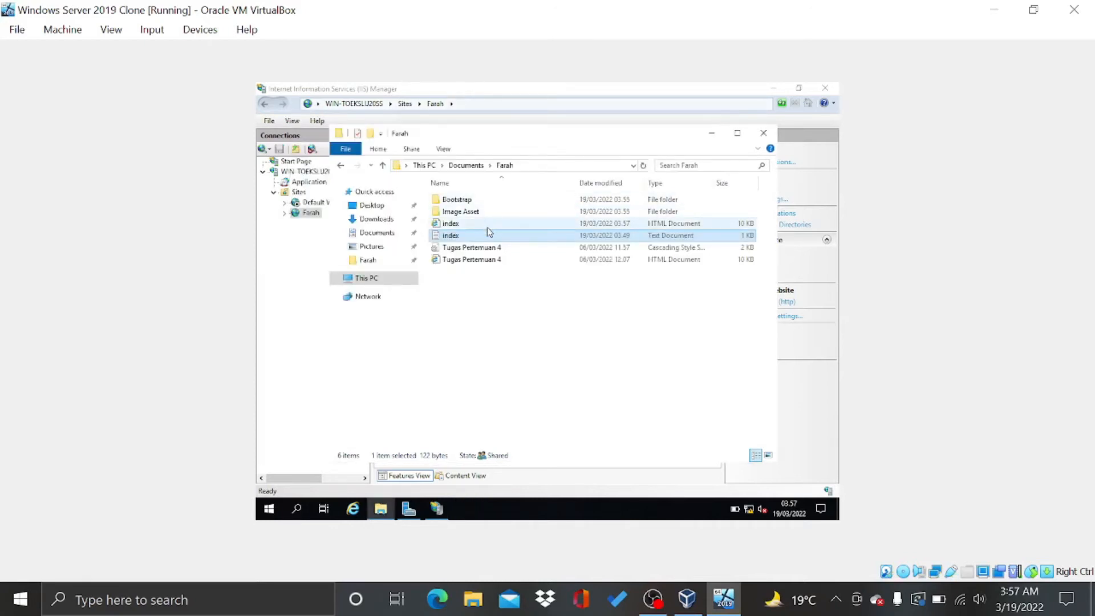
Select all the text in the Tugas Pertemuan 4 stylesheet
click(499, 301)
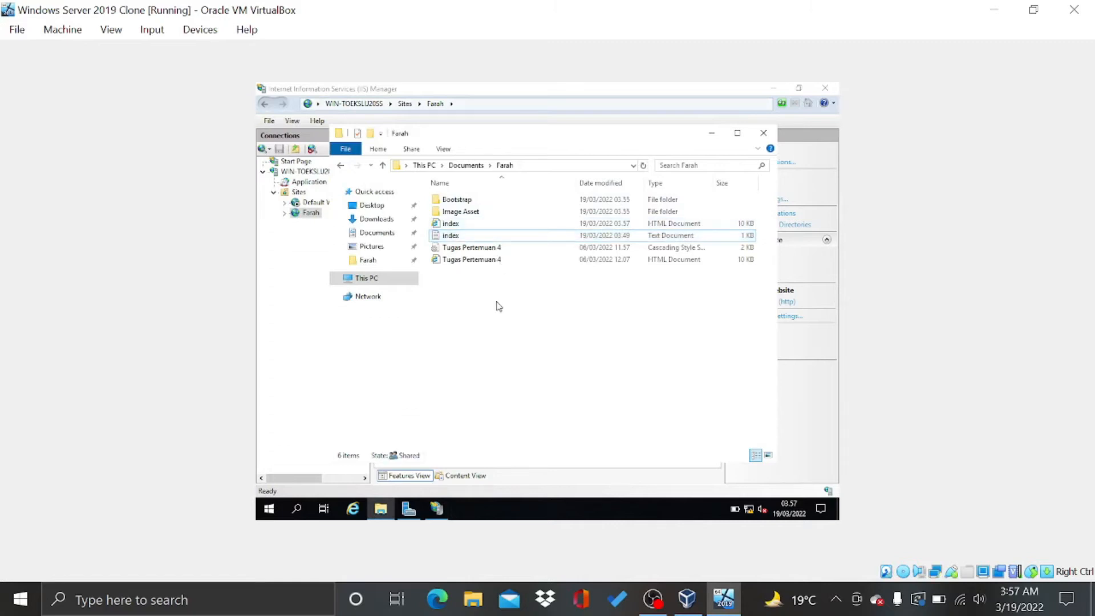
double_click(507, 249)
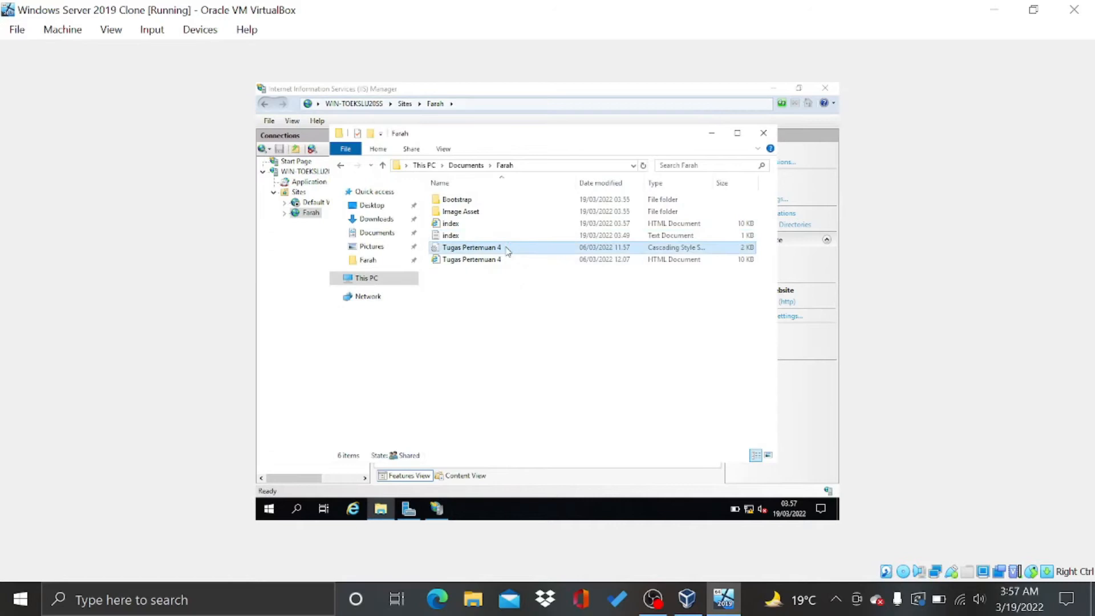
click(507, 246)
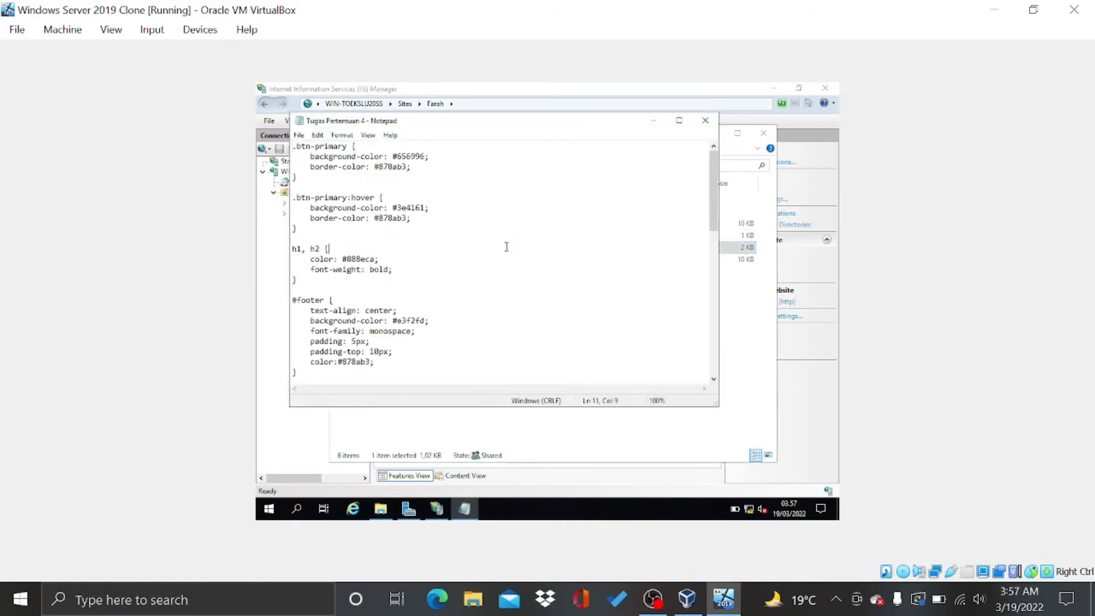
key(ctrl+a)
click(705, 120)
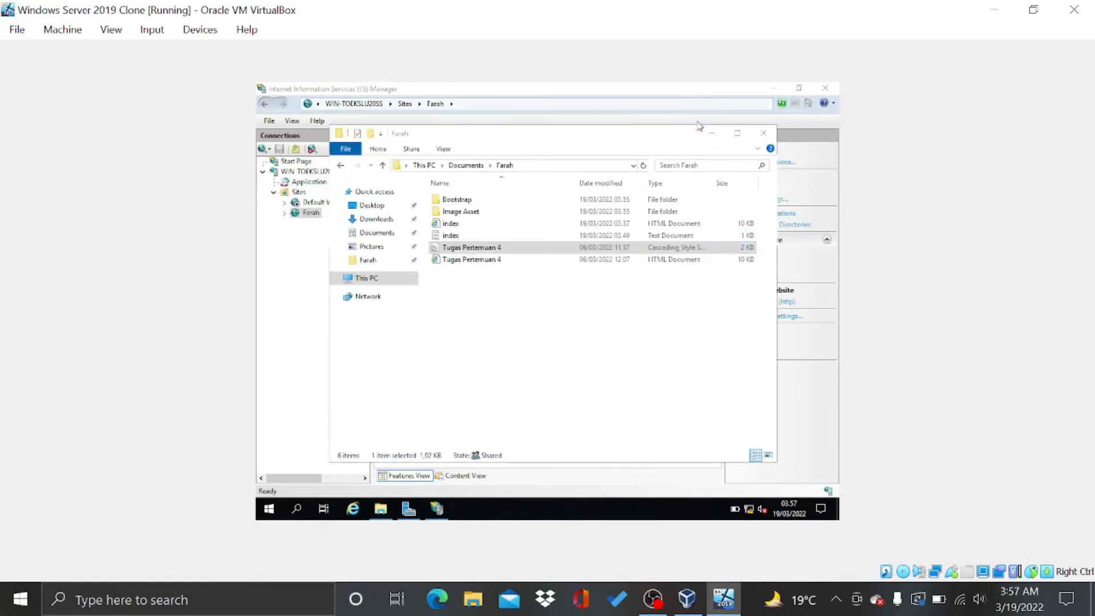
Create a new text document named style in the Farah folder
right_click(497, 283)
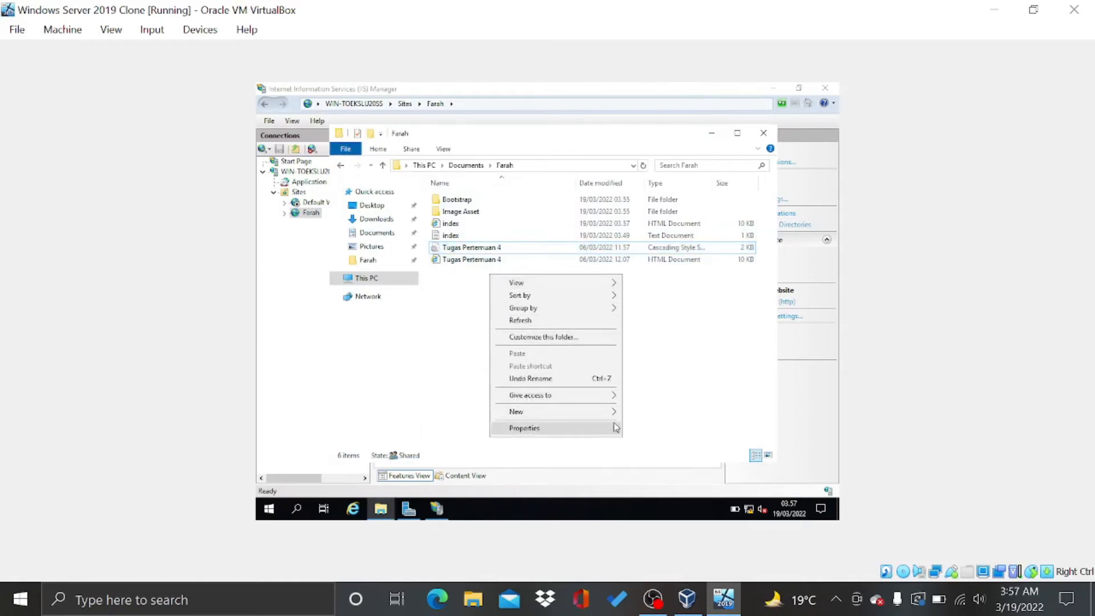
mouse_move(613, 411)
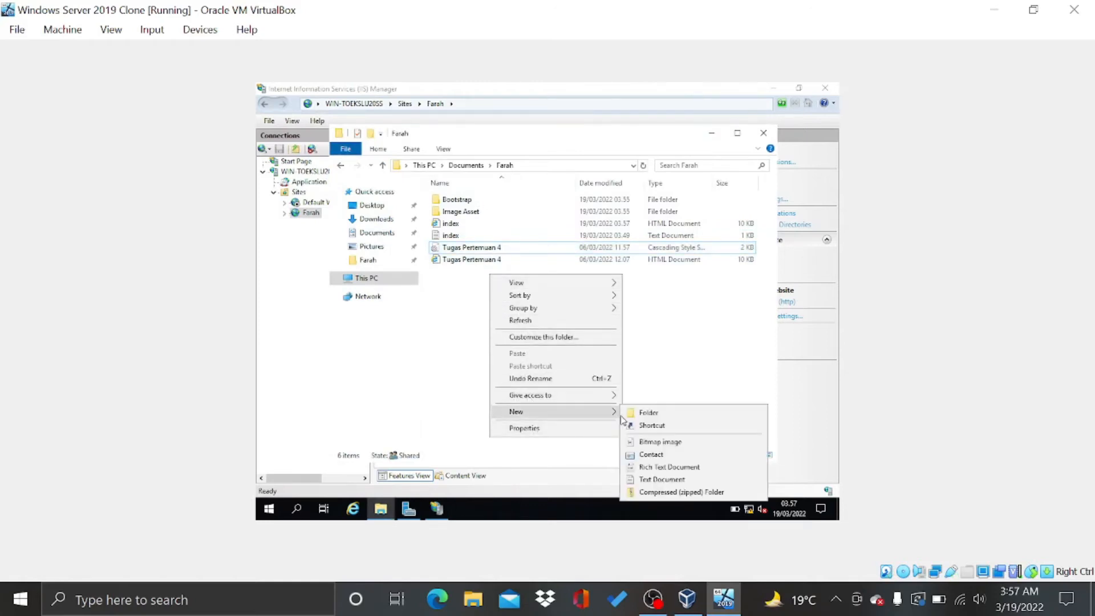
click(656, 480)
text(style.css)
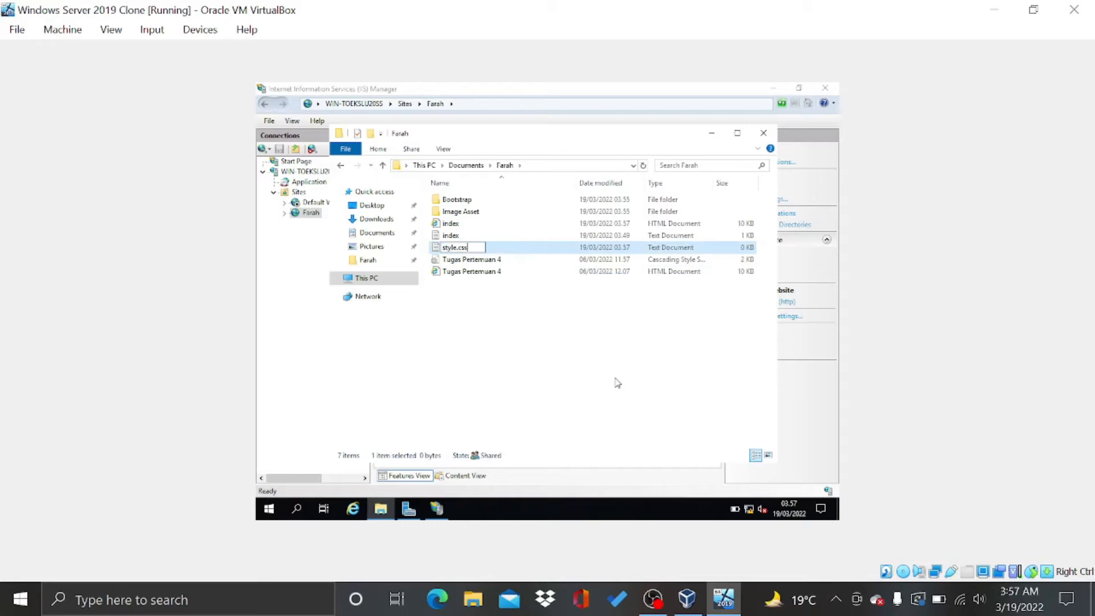
key(Return)
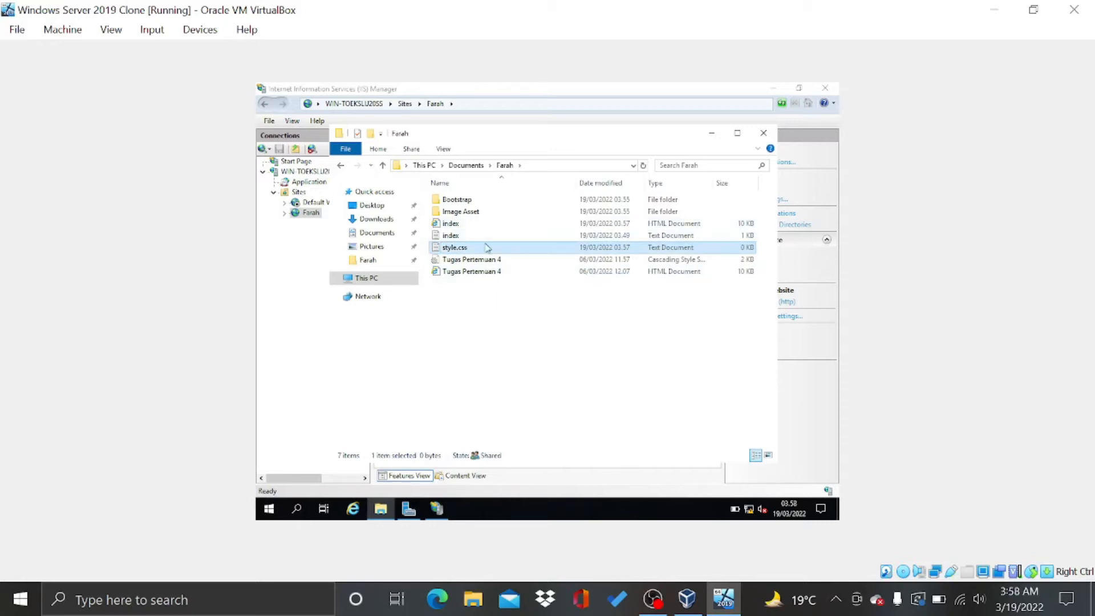
key(F2)
key(Right)
key(BackSpace)
key(BackSpace)
click(522, 308)
Save the style document from Notepad as style.css and close the editor
double_click(501, 250)
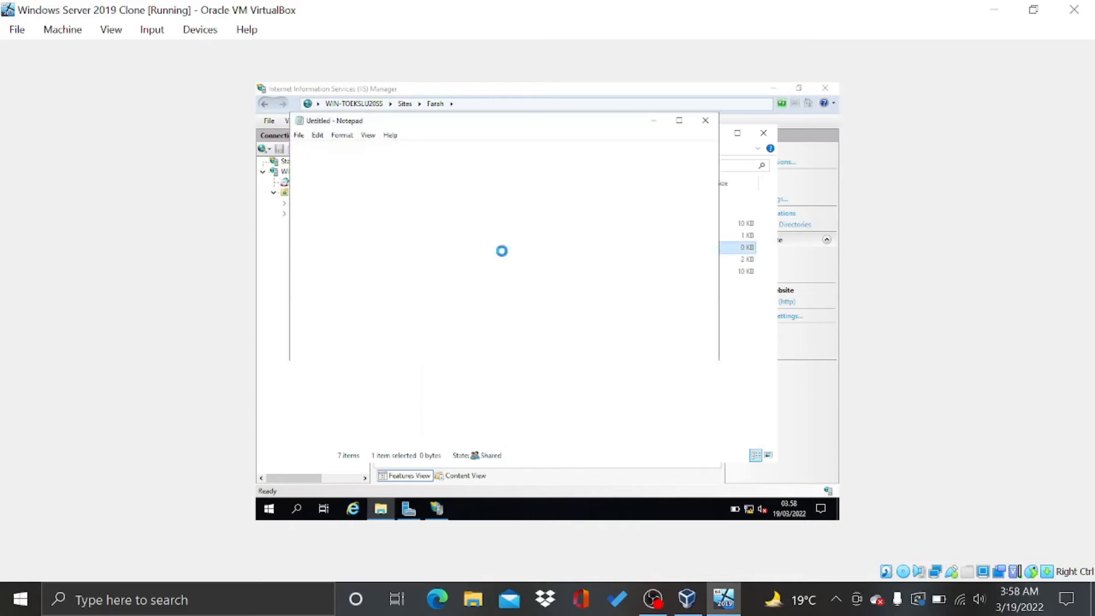
click(298, 135)
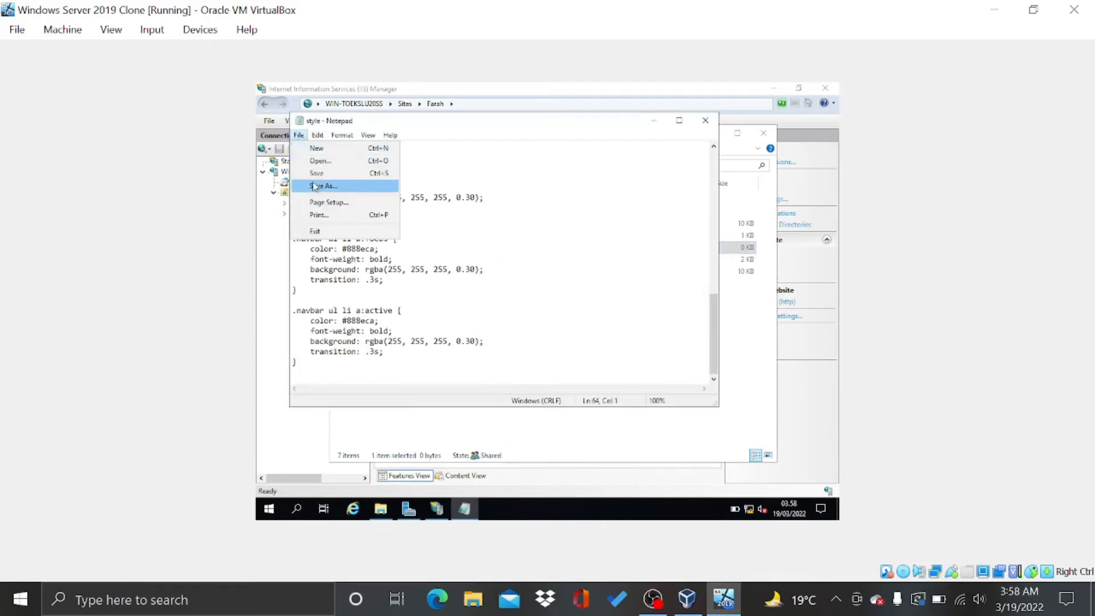
click(314, 186)
key(End)
text(.c)
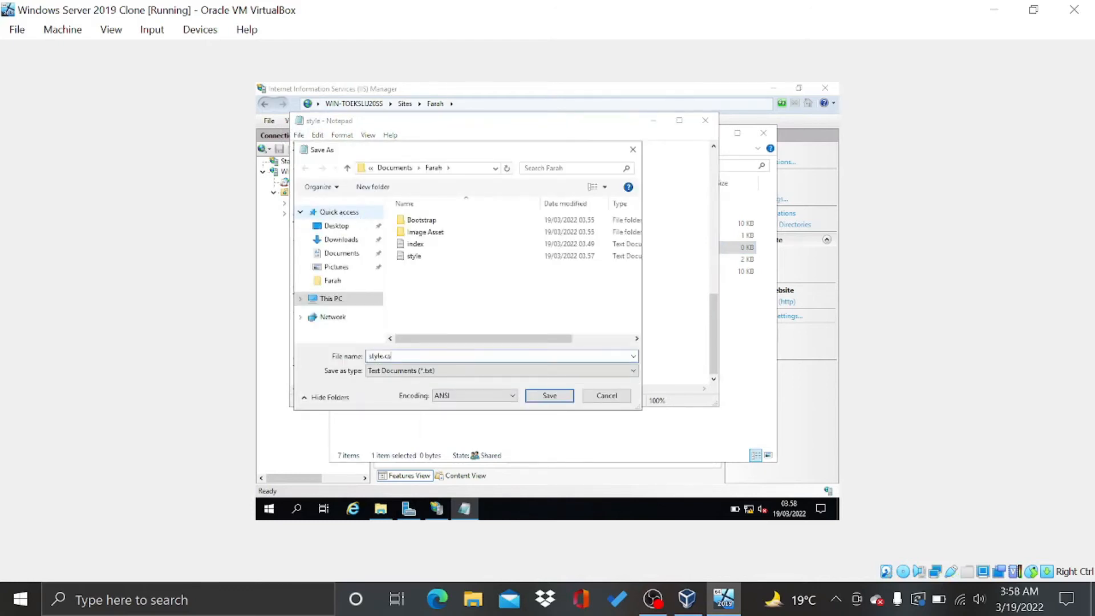
key(Return)
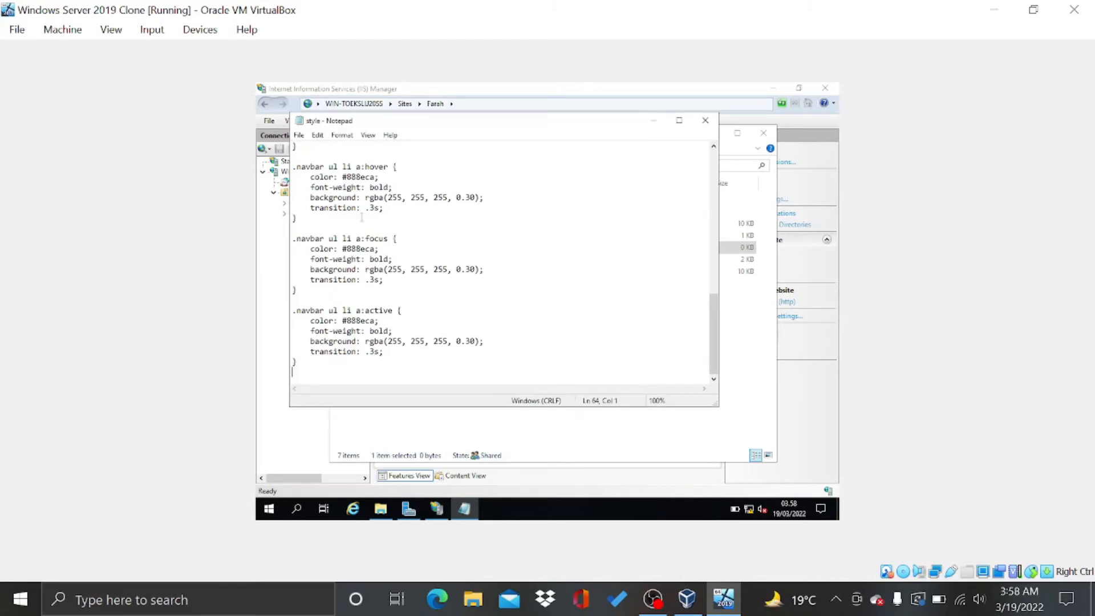
click(705, 120)
click(576, 337)
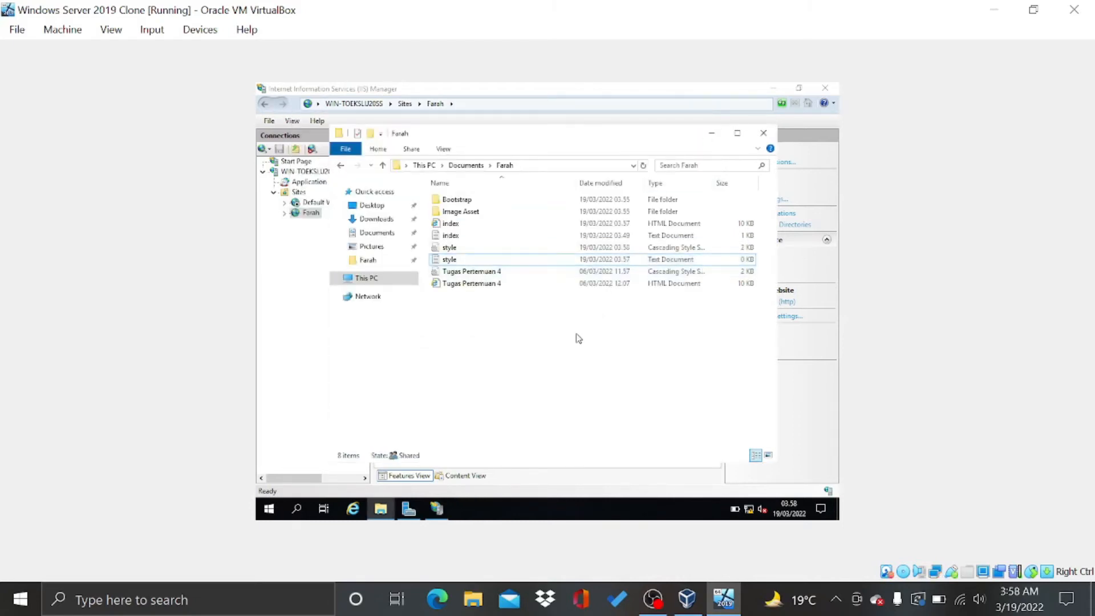
View the index and style text files in Notepad, closing each afterward
double_click(466, 234)
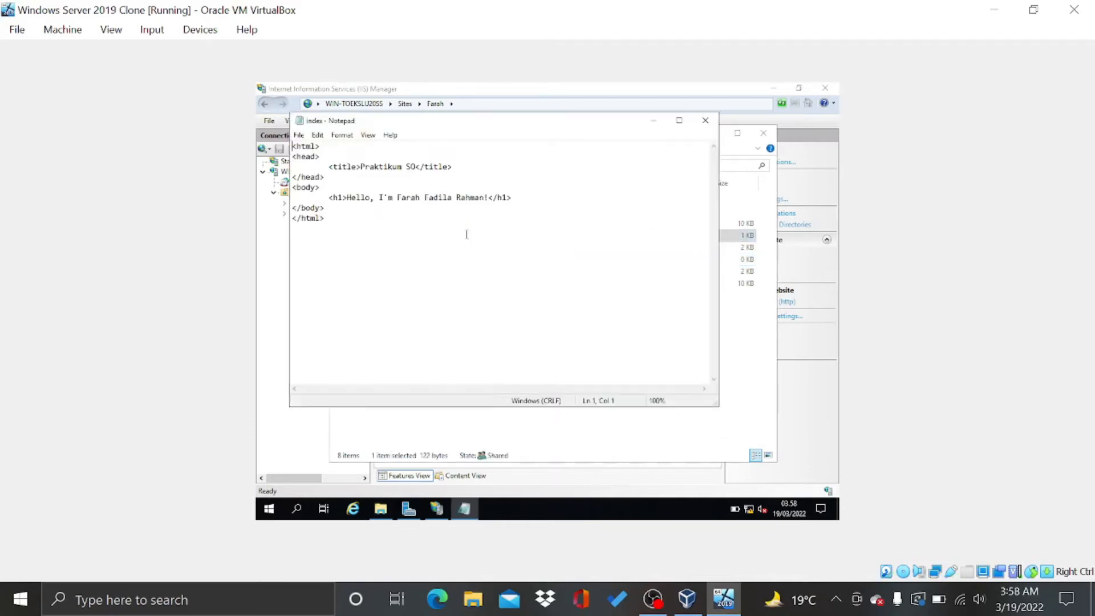
click(706, 120)
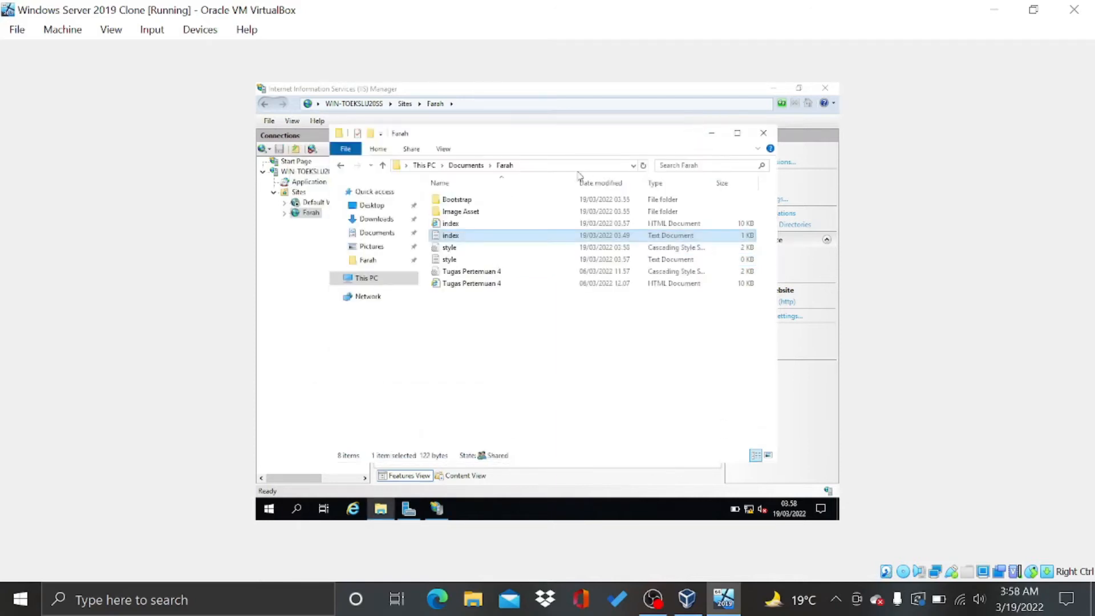
double_click(474, 263)
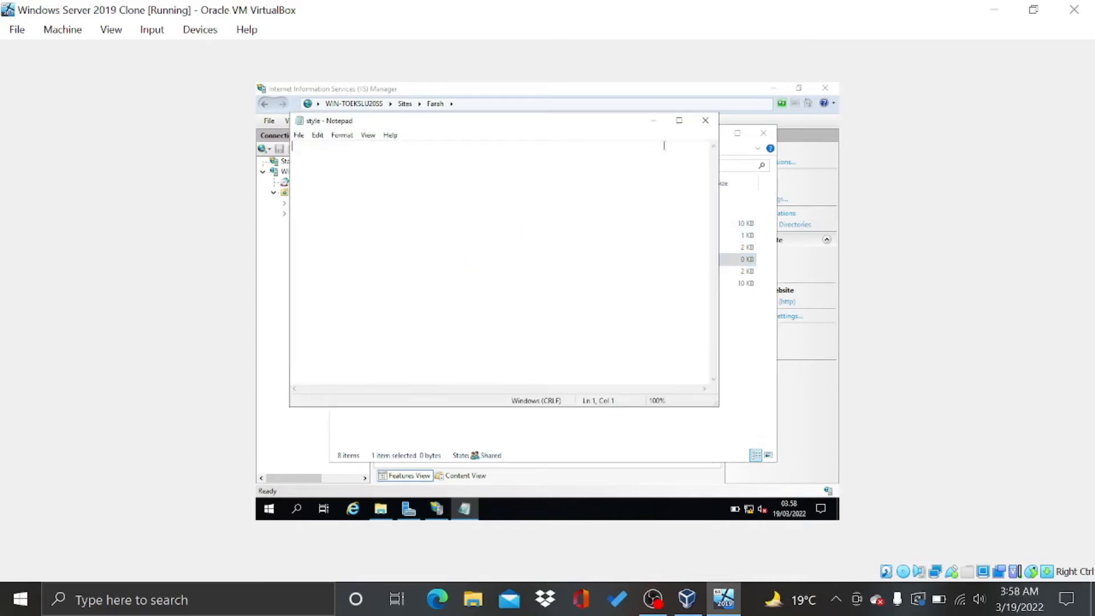
click(705, 121)
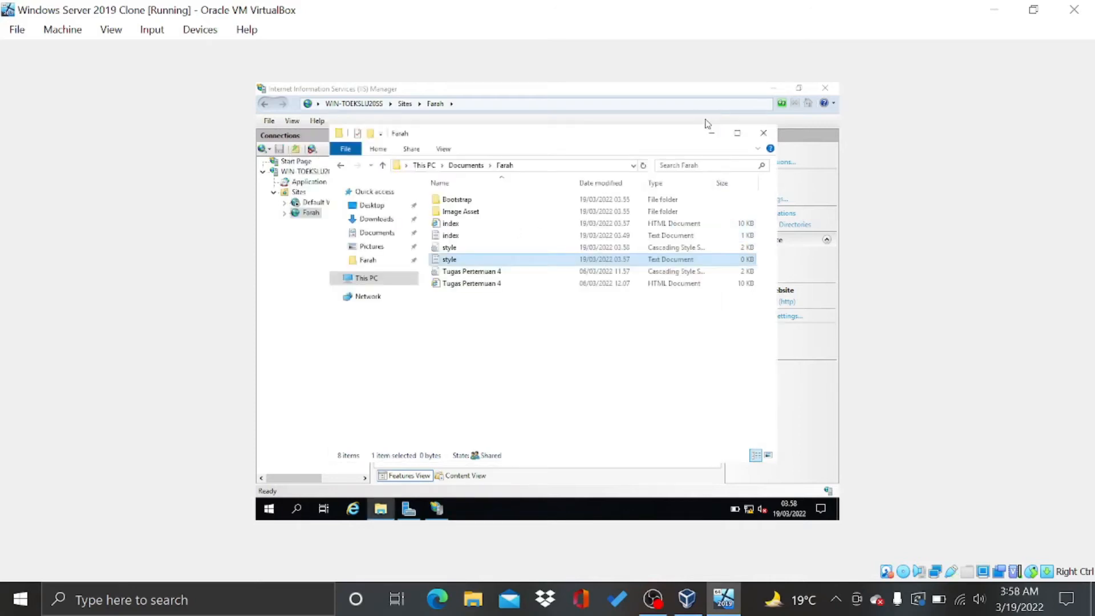
double_click(498, 235)
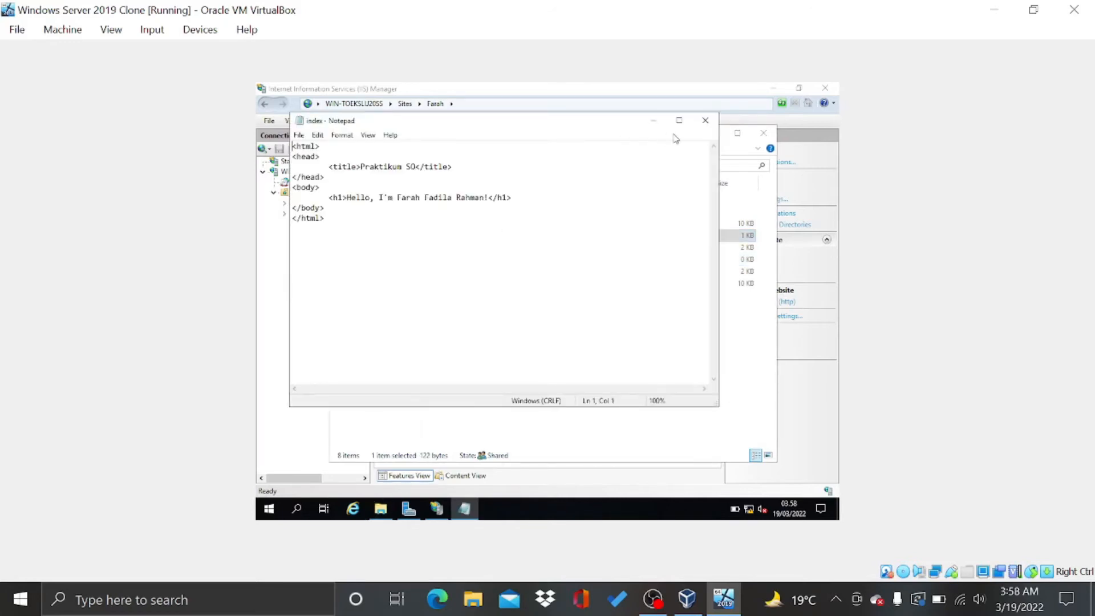
click(705, 121)
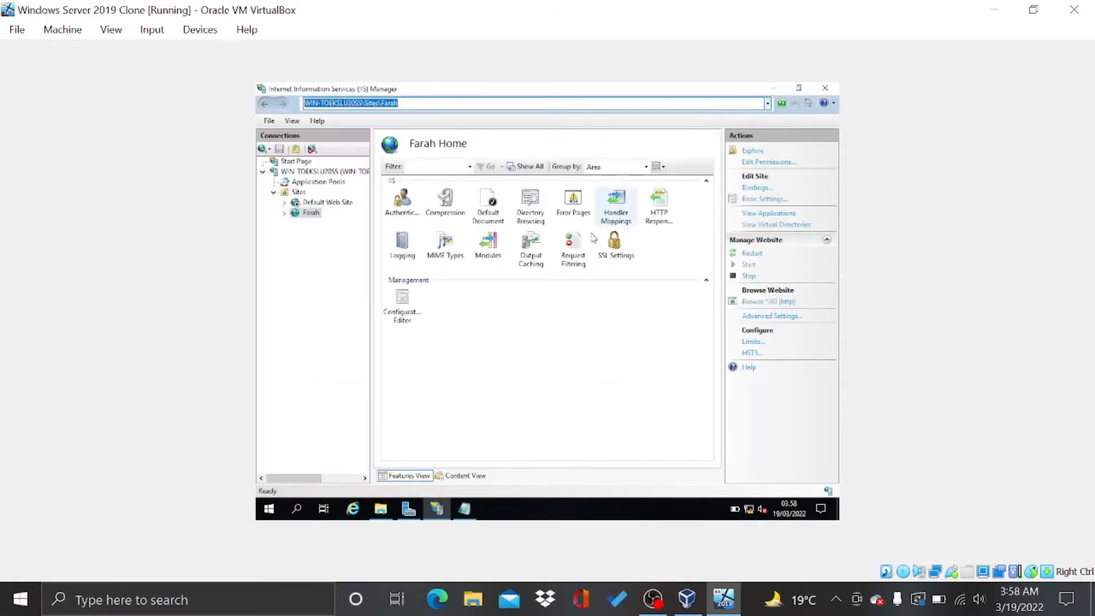
Return to the website folder through the taskbar and open Tugas Pertemuan 4 in the browser
mouse_move(470, 515)
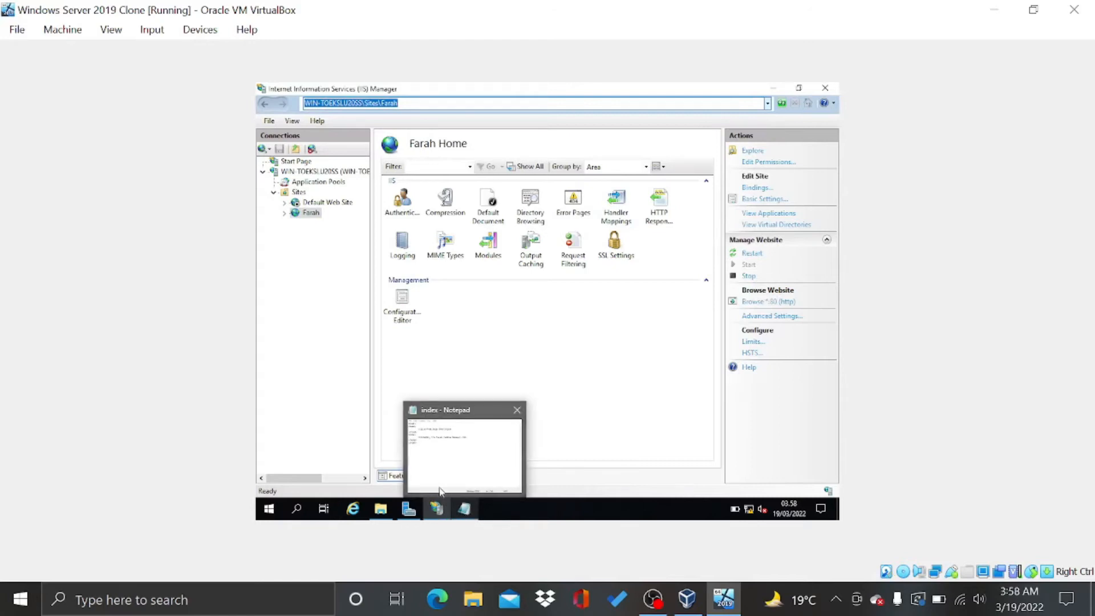
mouse_move(381, 513)
click(461, 476)
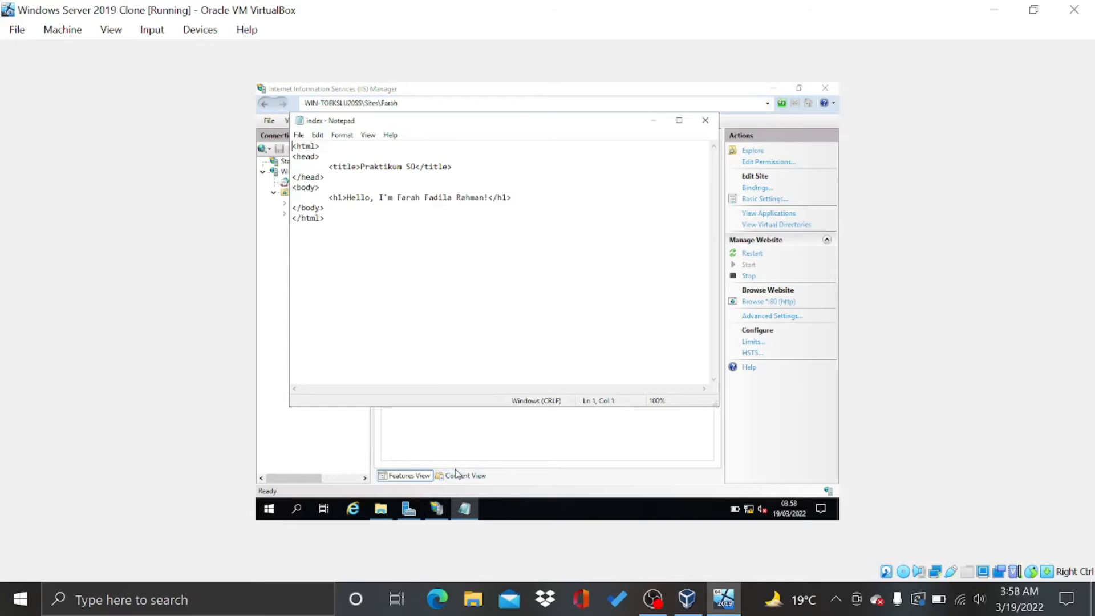
click(491, 447)
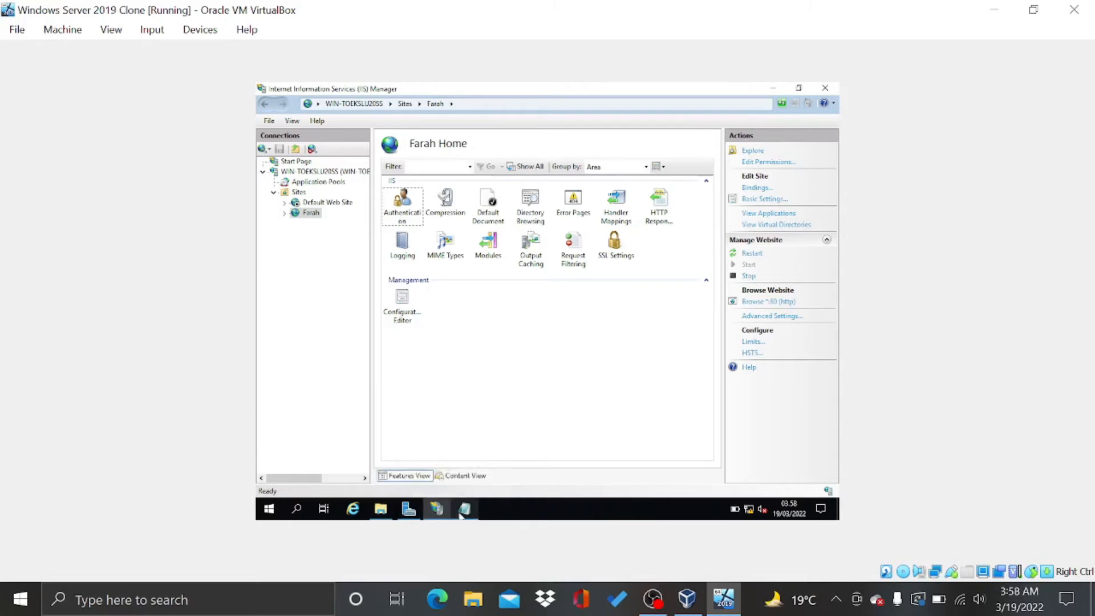
mouse_move(464, 509)
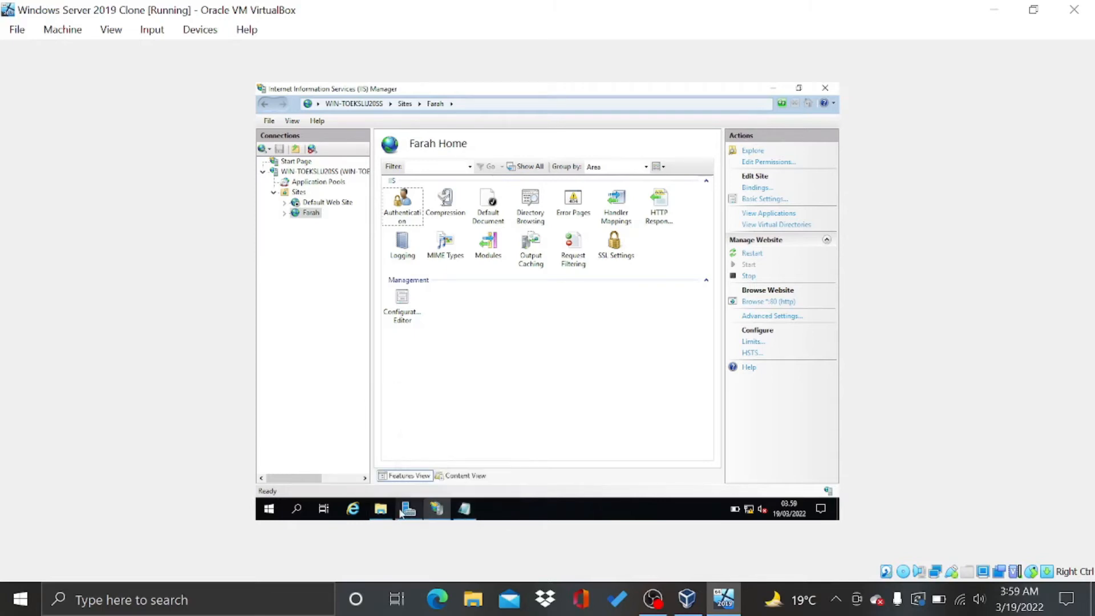
mouse_move(380, 509)
click(379, 459)
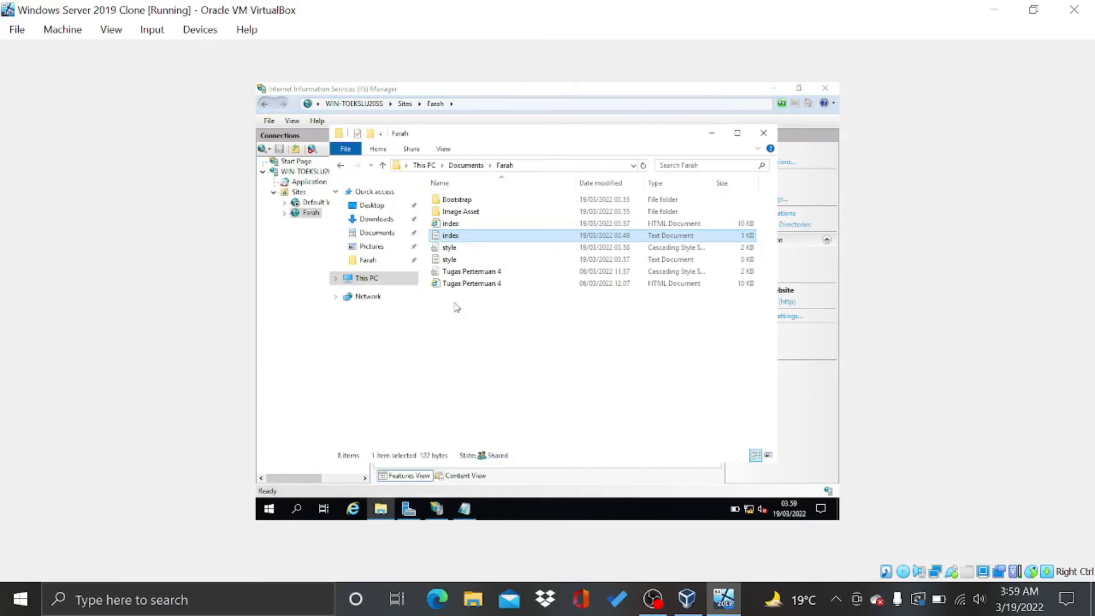
double_click(483, 283)
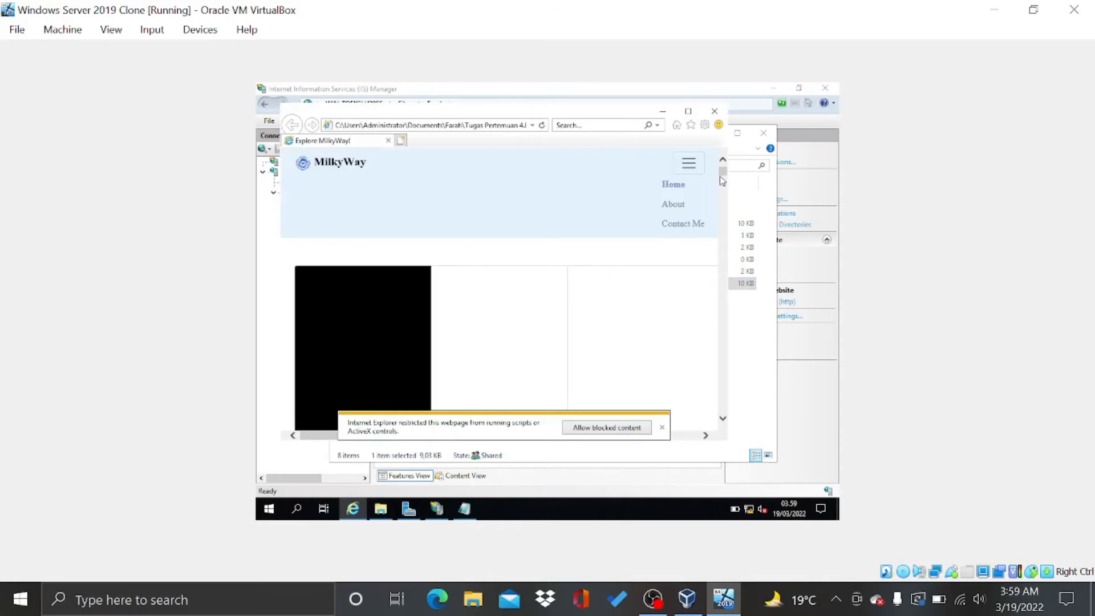
Allow the MilkyWay page's blocked content and select its full HTML source in the F12 Debugger
drag(724, 178, 723, 152)
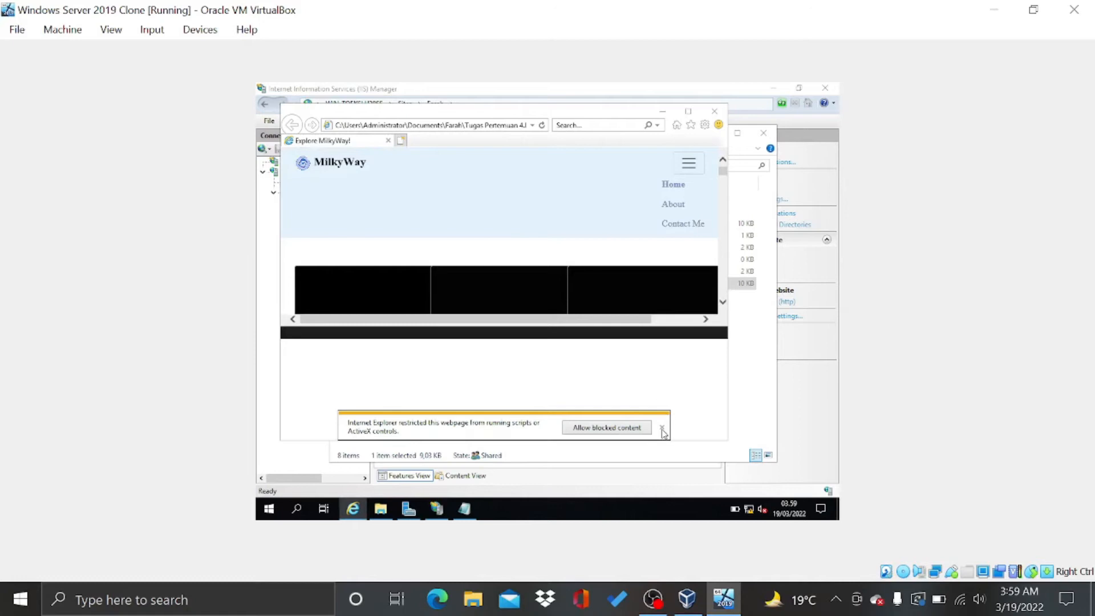
click(638, 432)
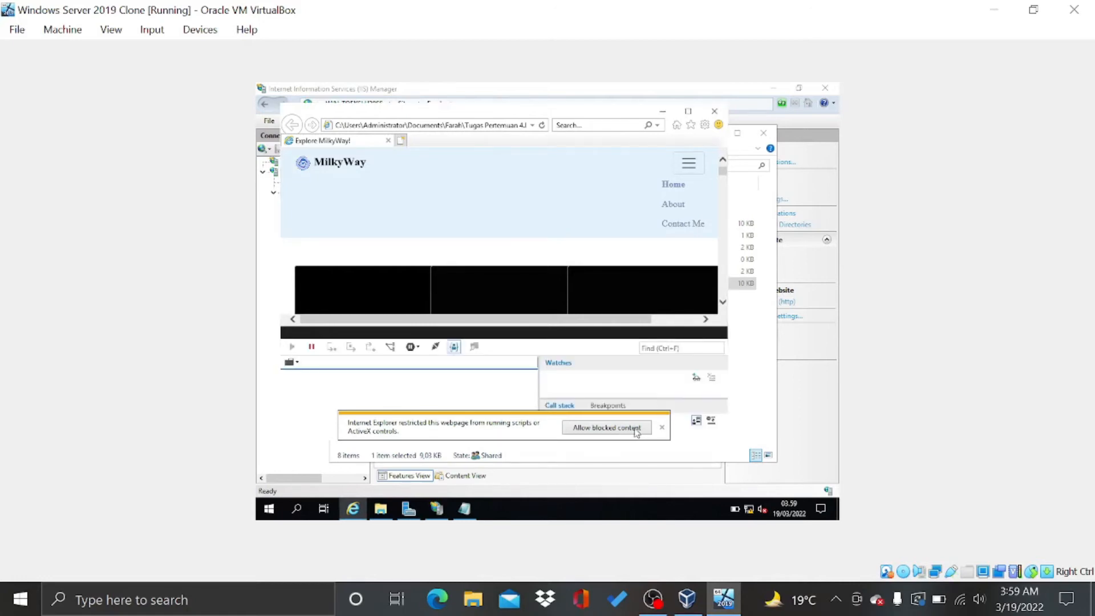
click(359, 368)
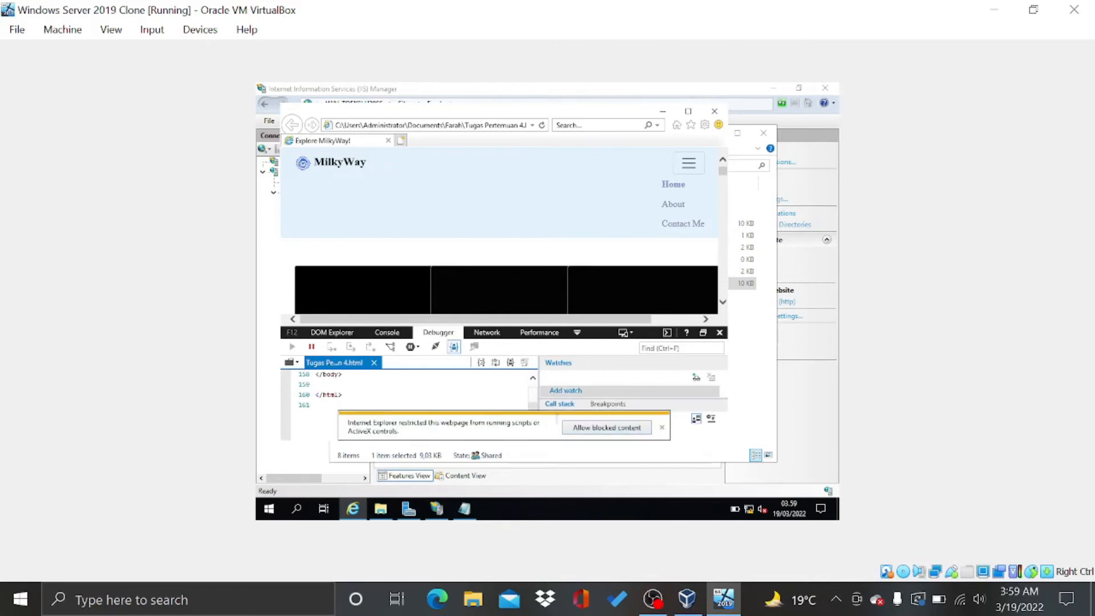
click(581, 436)
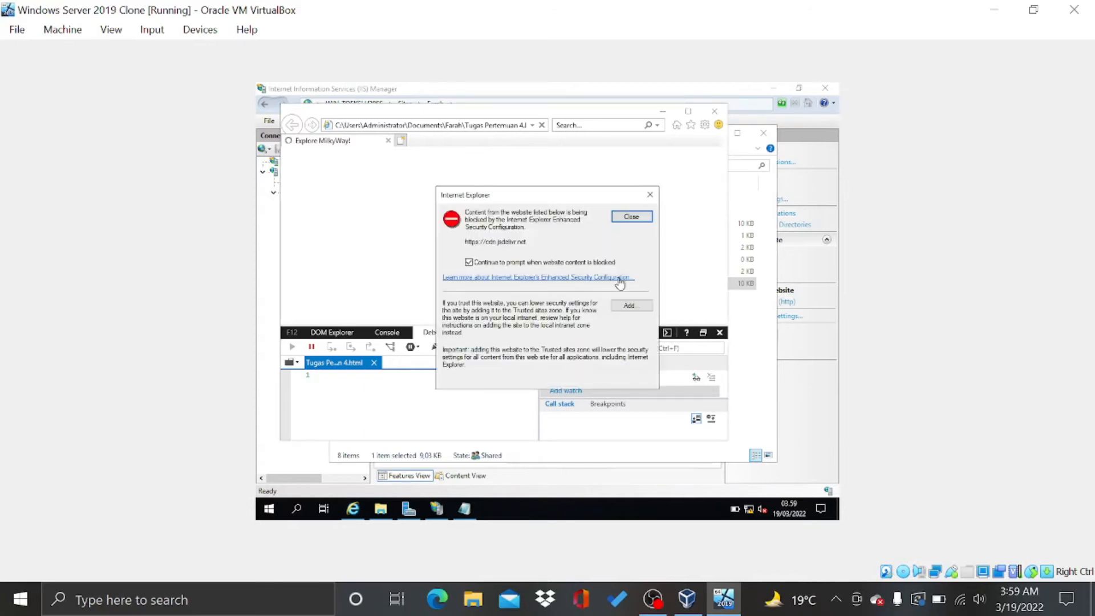
click(631, 218)
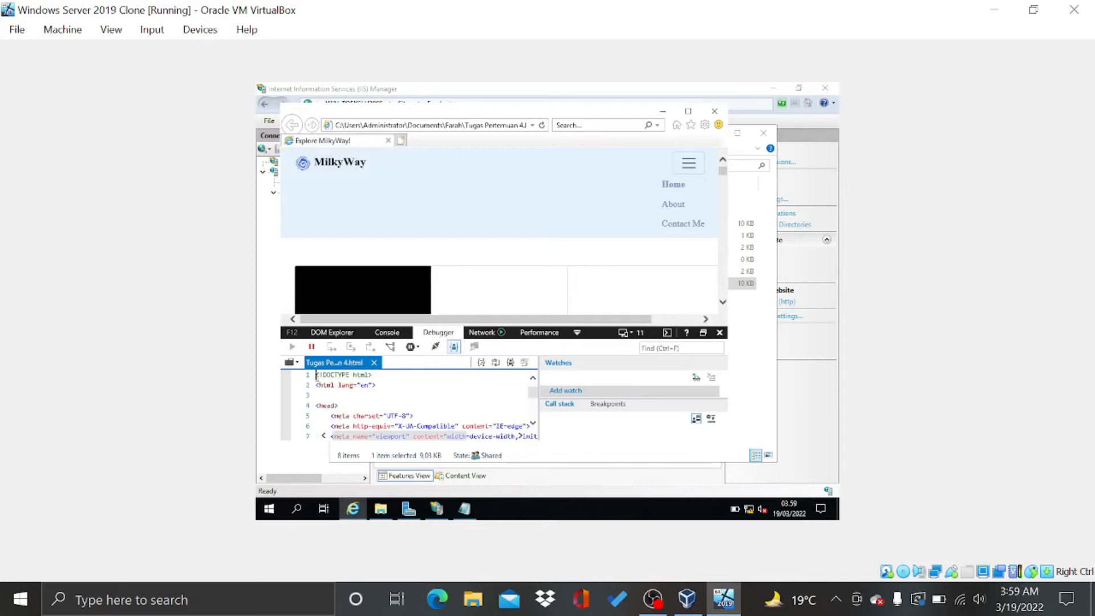
drag(316, 378, 392, 450)
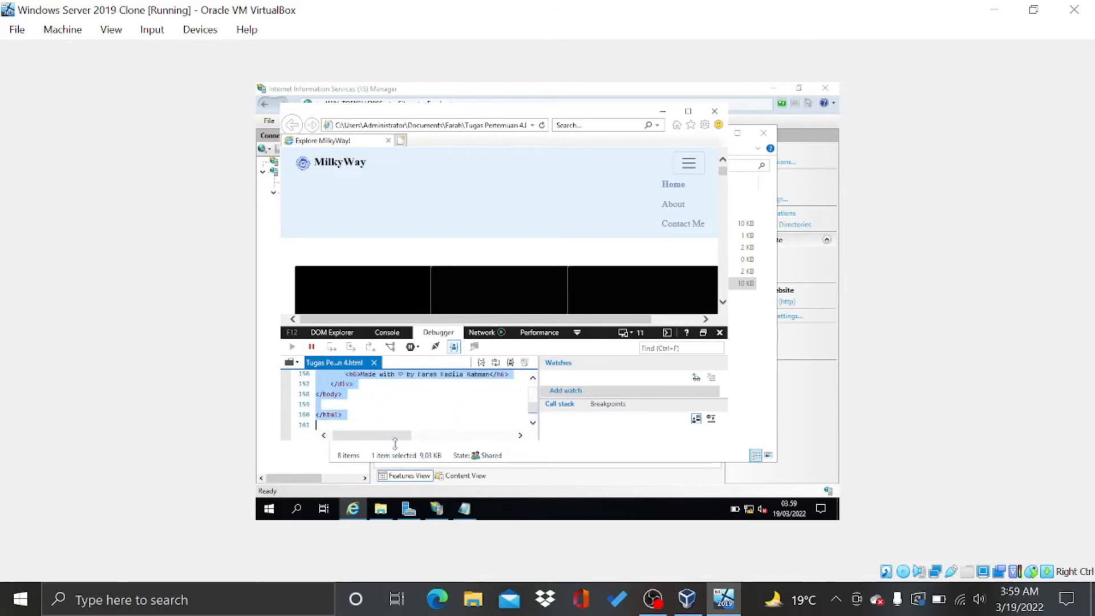
mouse_move(691, 603)
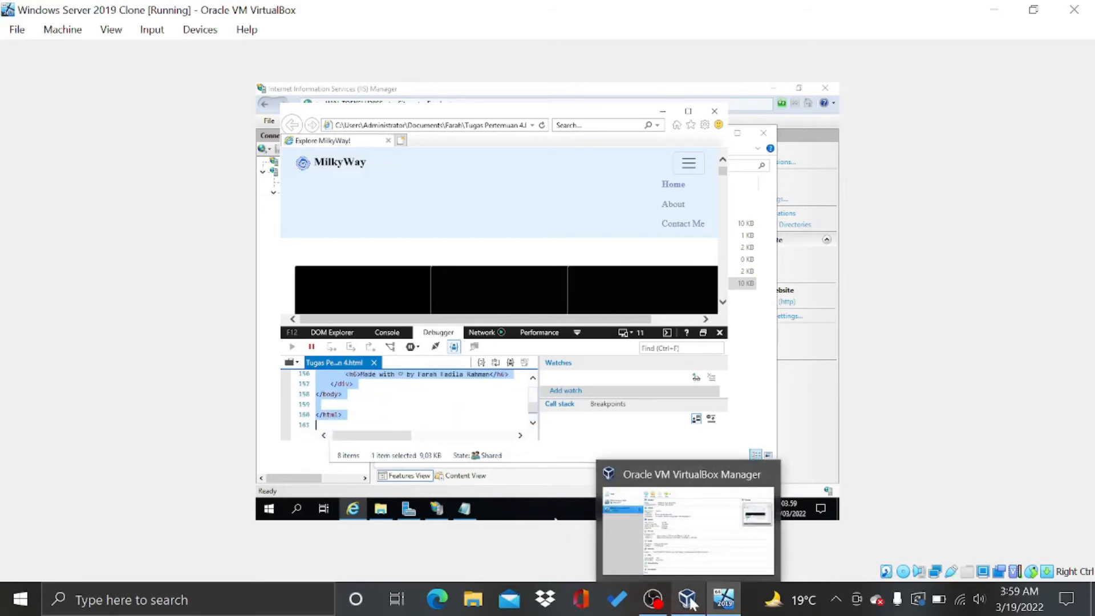
mouse_move(394, 509)
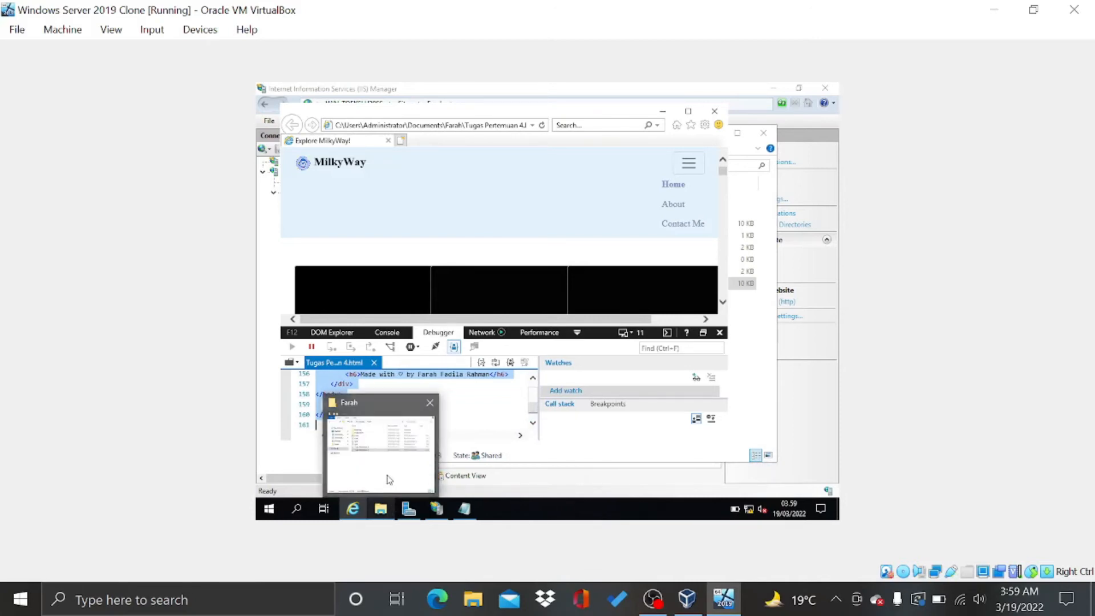
Replace the index file's text in Notepad with the copied MilkyWay HTML
mouse_move(465, 517)
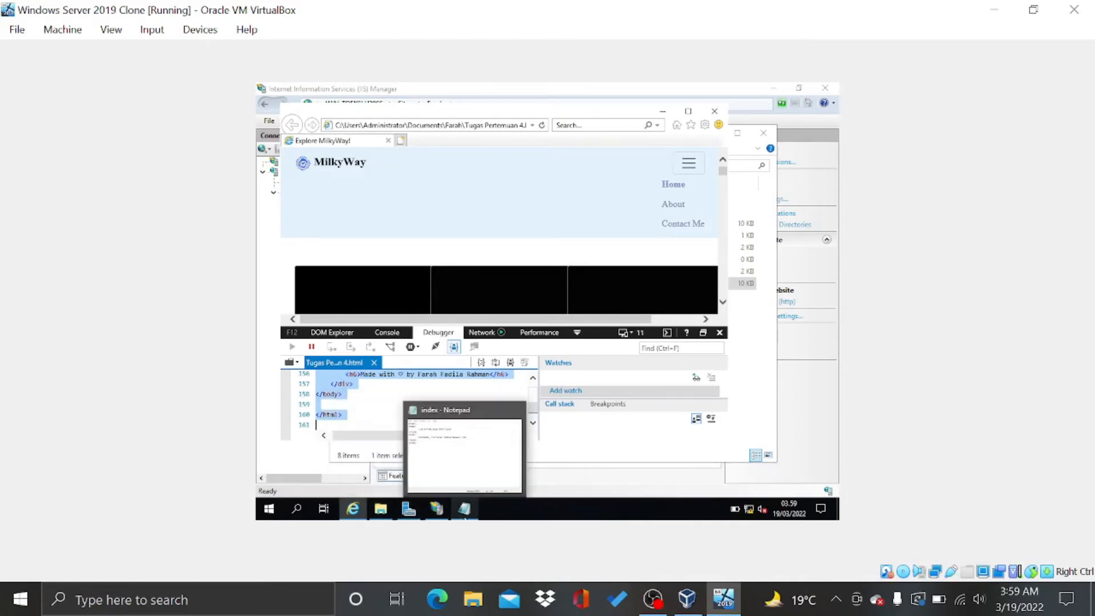
click(449, 474)
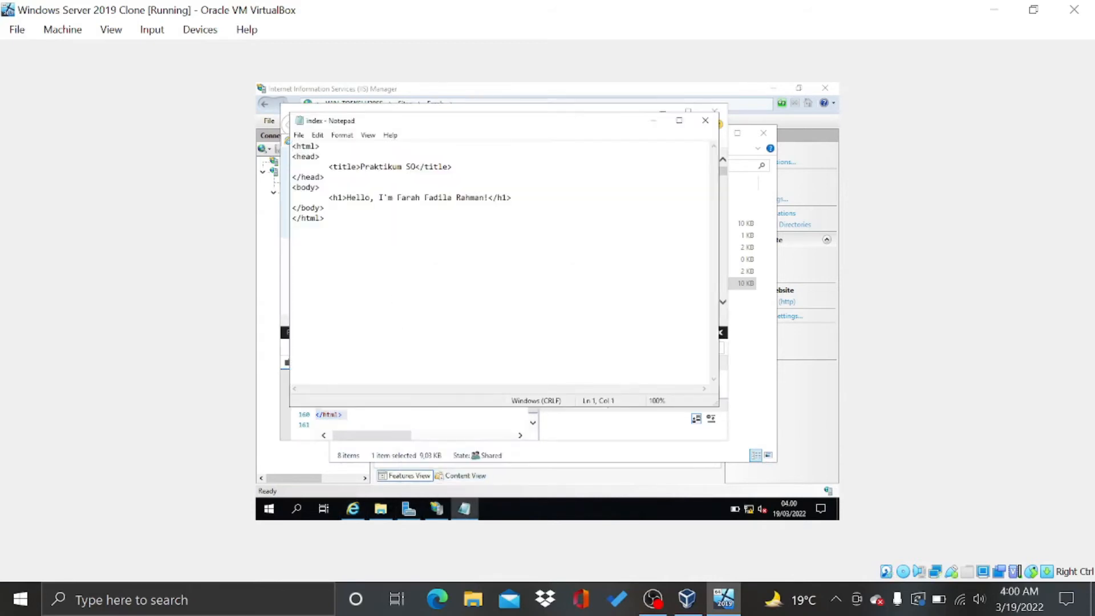
key(ctrl+a)
key(ctrl+v)
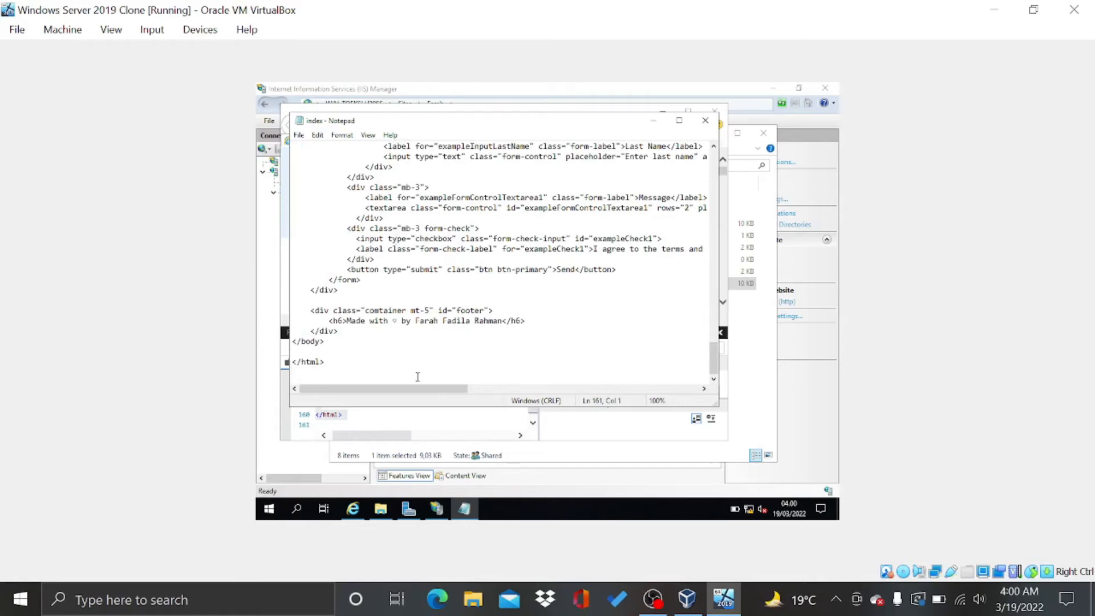
Save it as index.html with UTF-8 encoding, replacing the existing file
key(ctrl+s)
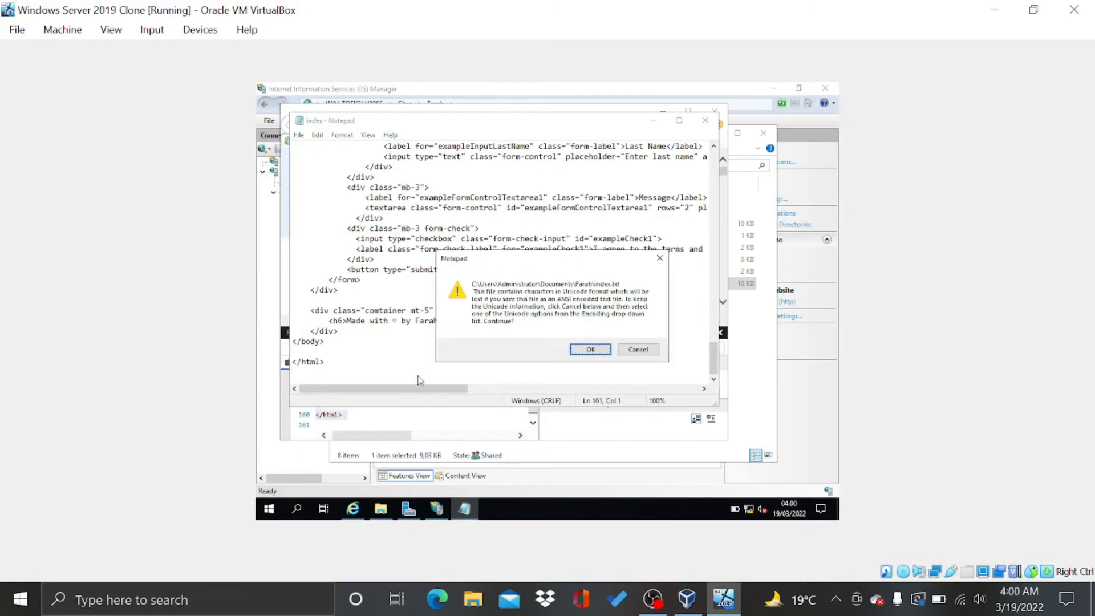
click(638, 350)
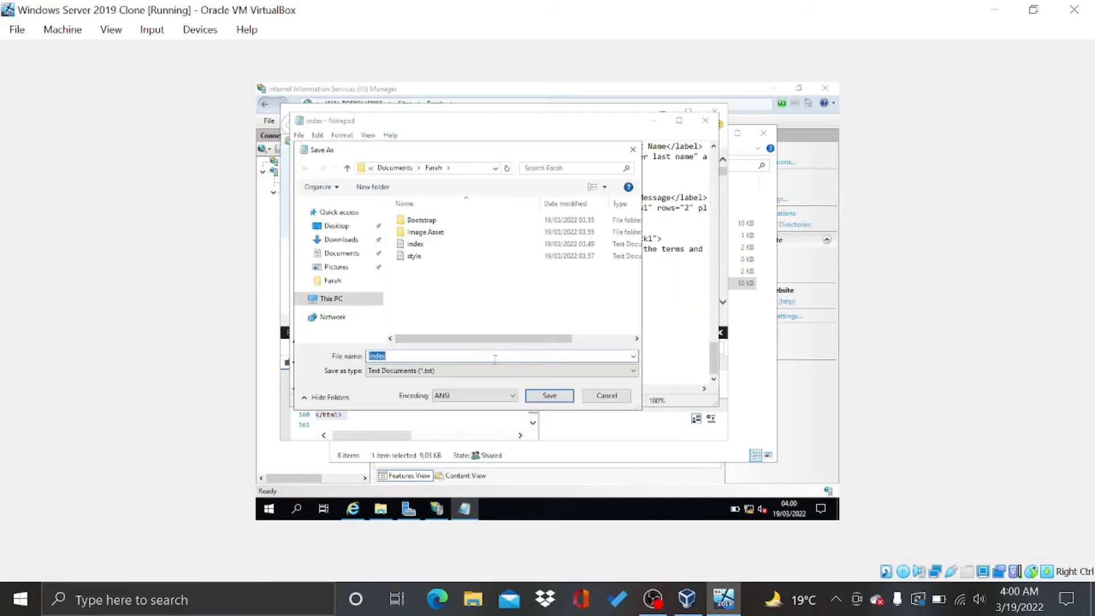
click(498, 396)
click(504, 428)
click(488, 355)
click(488, 355)
text(.)
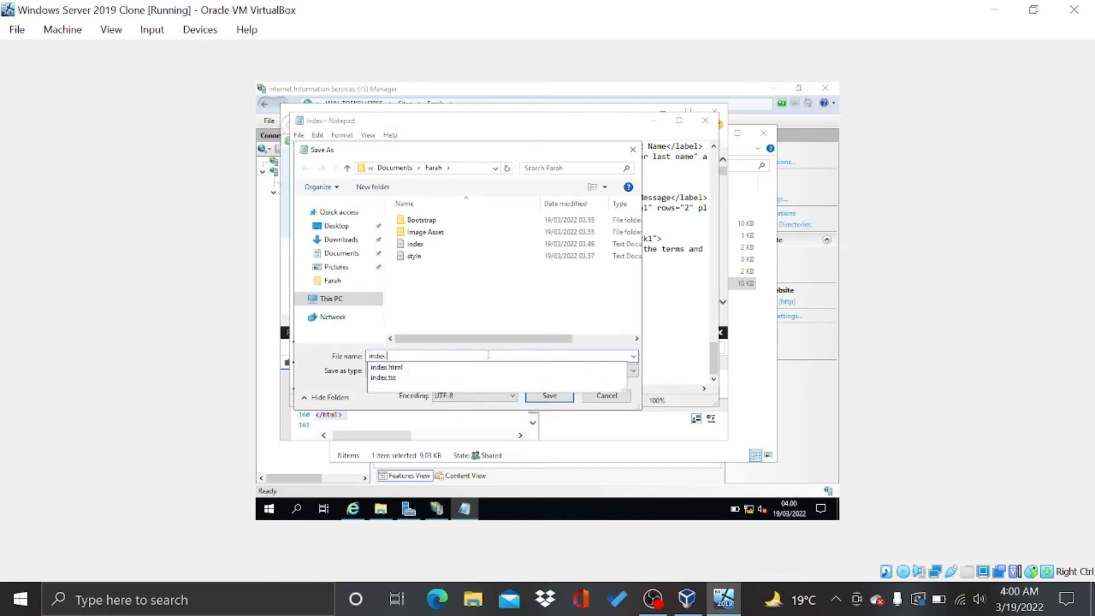
text(html)
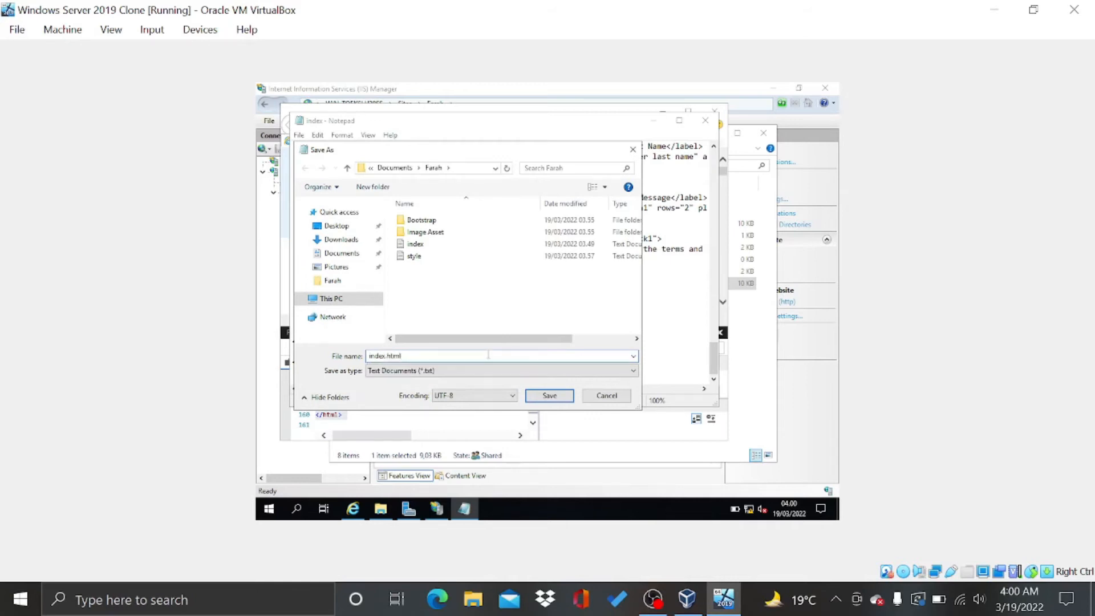
key(Return)
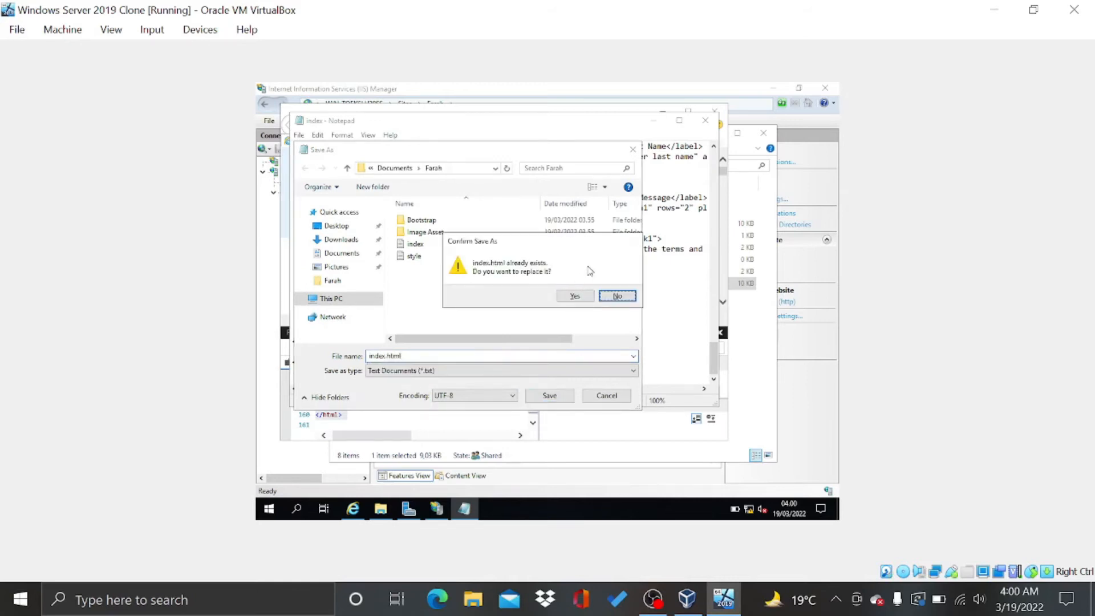
click(575, 297)
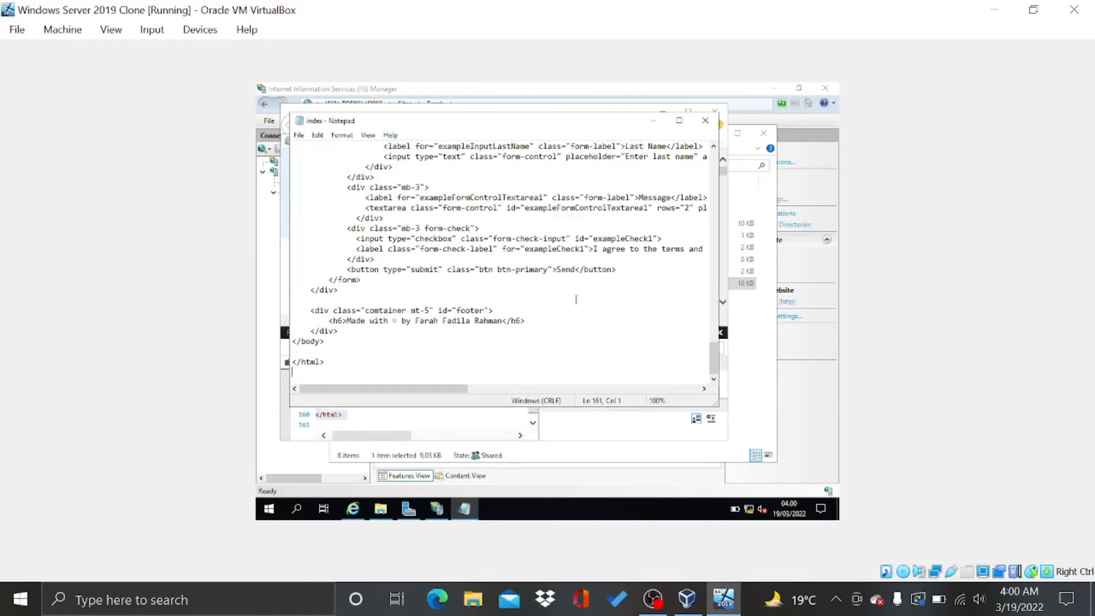
Change the stylesheet link's file name in the HTML to style
scroll(589, 317, up, 15)
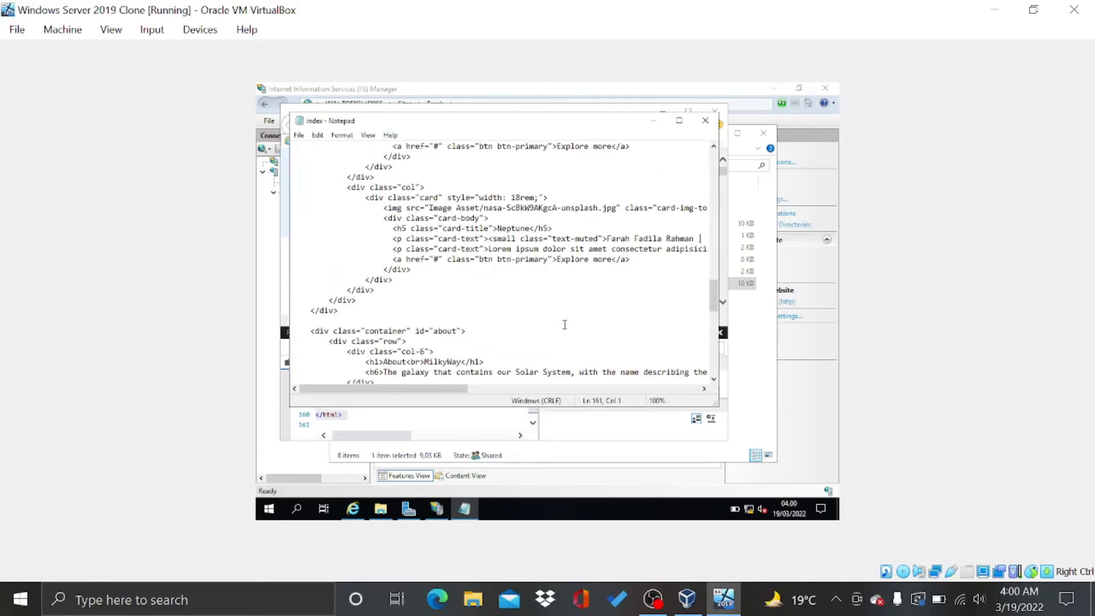
scroll(564, 325, up, 15)
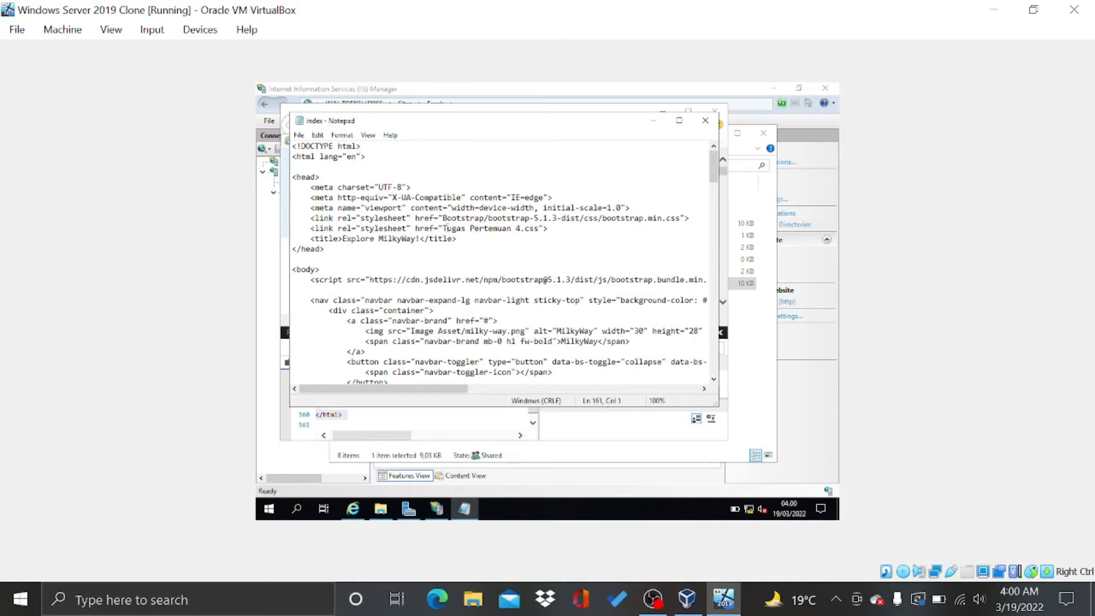
drag(443, 228, 527, 228)
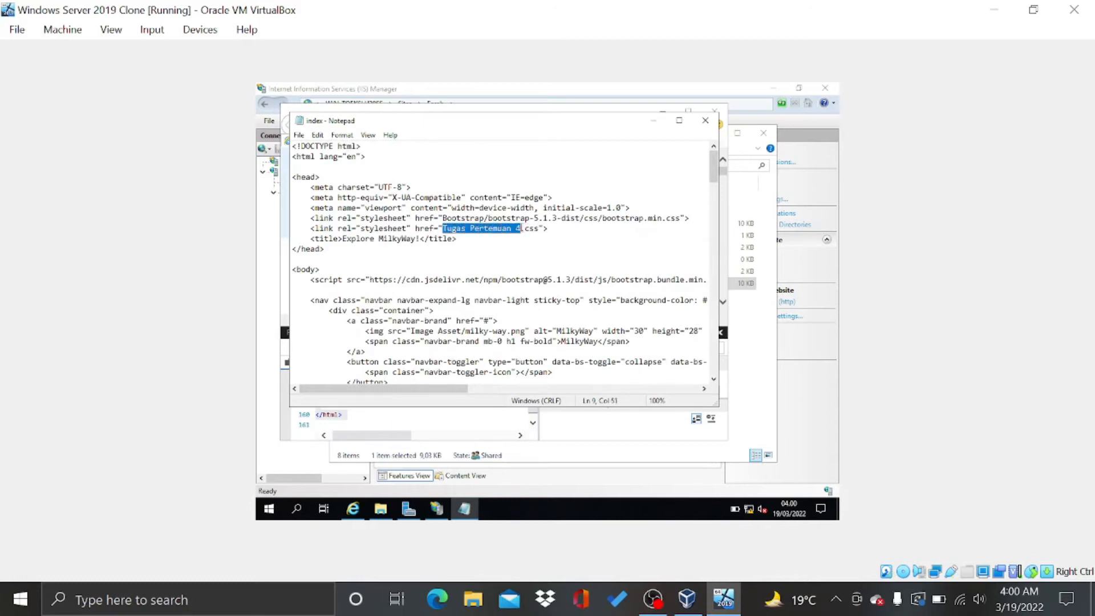
text(style)
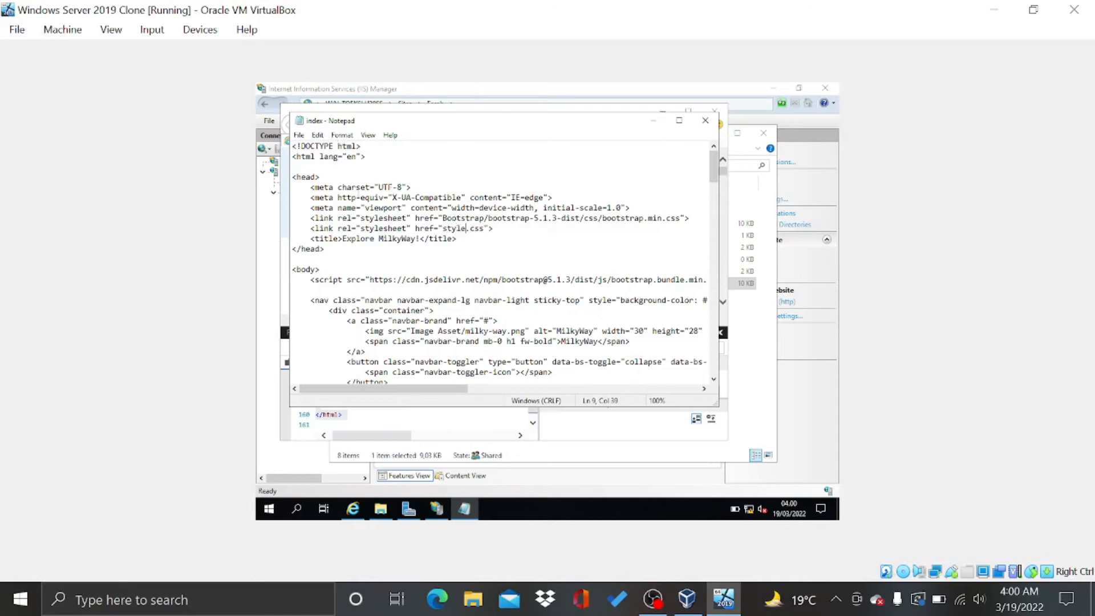
Save the page as index.html over the existing file and close Notepad
click(299, 135)
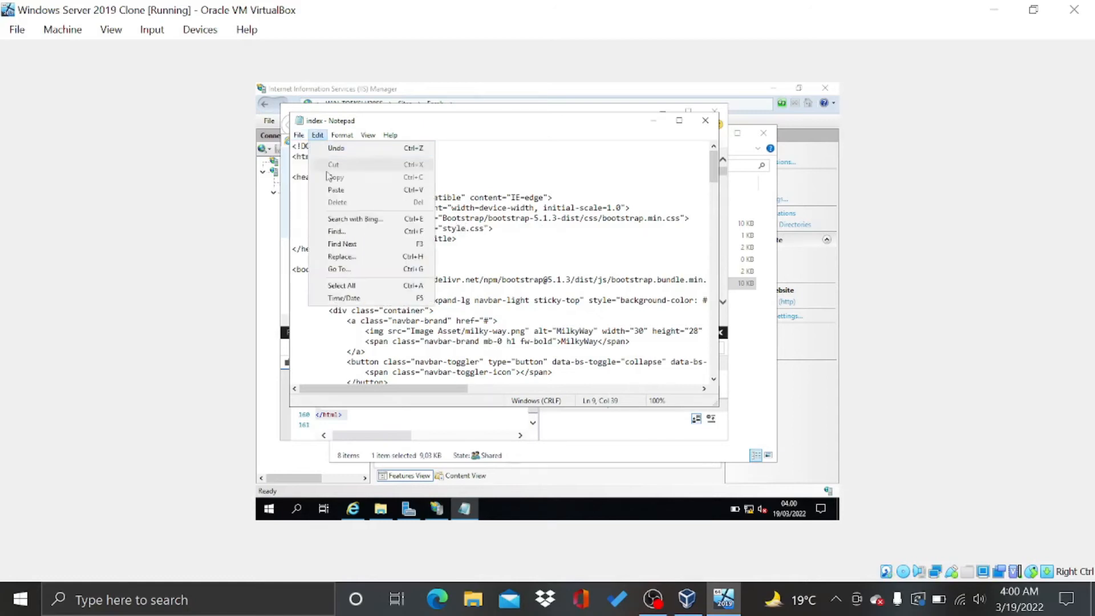
click(319, 185)
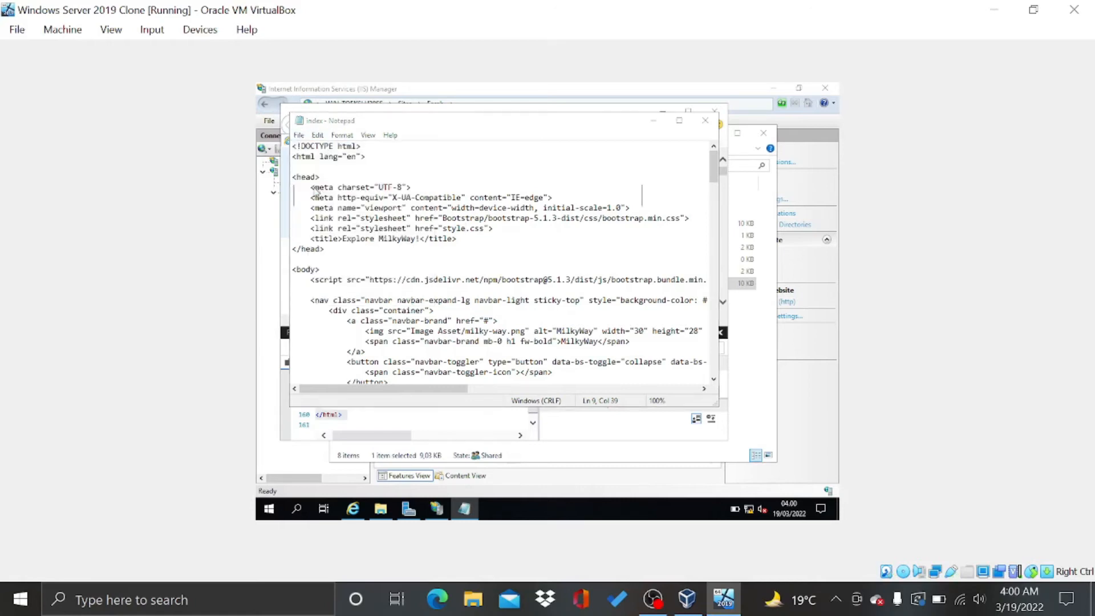
click(425, 356)
text(.)
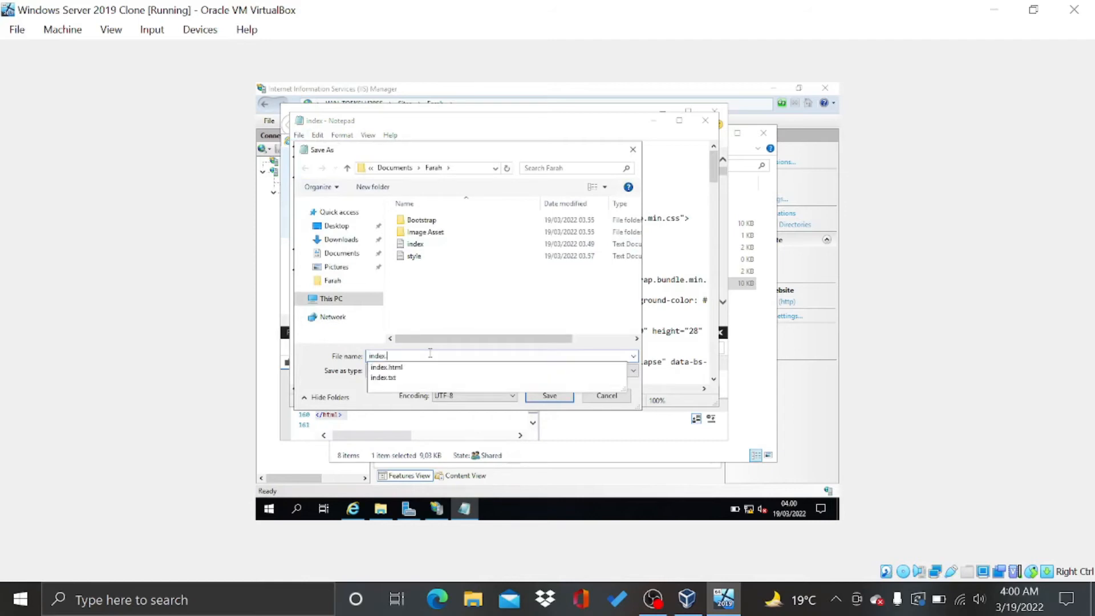
text(html)
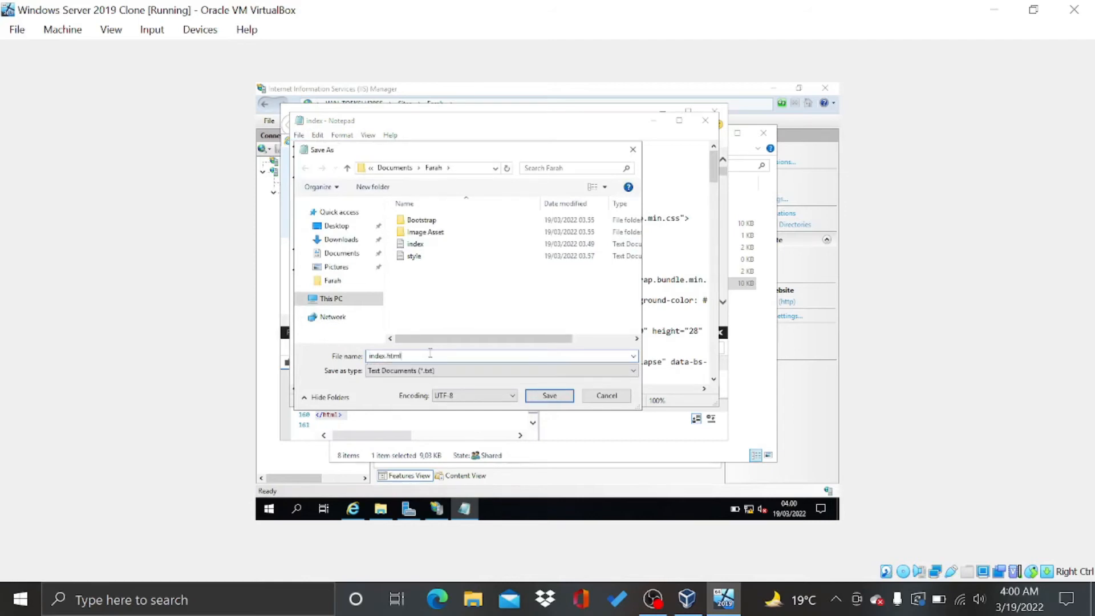
key(Return)
key(Left)
key(Return)
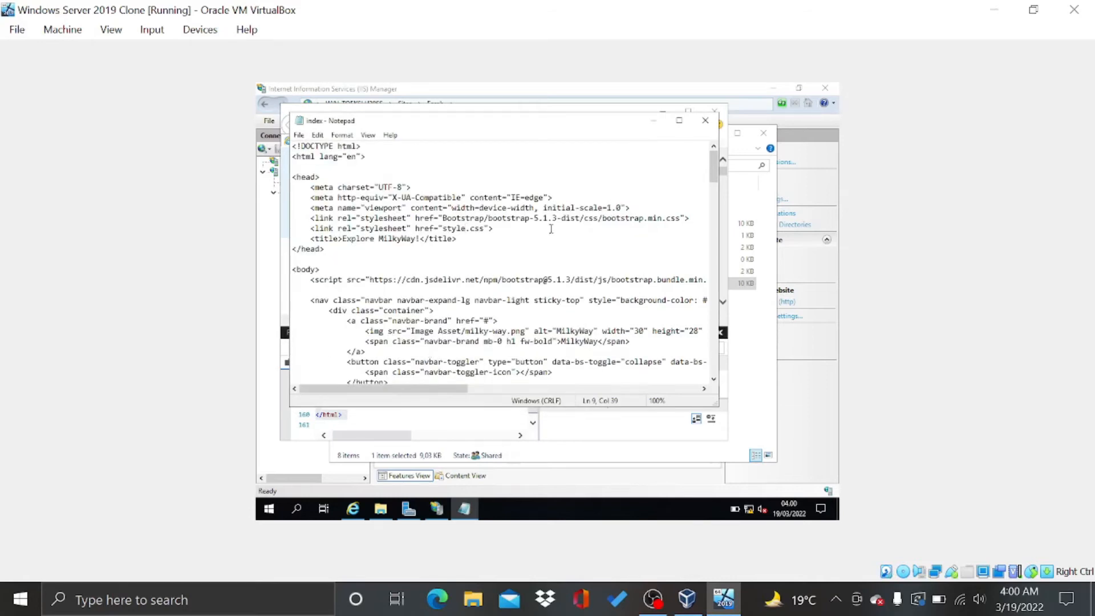
click(705, 120)
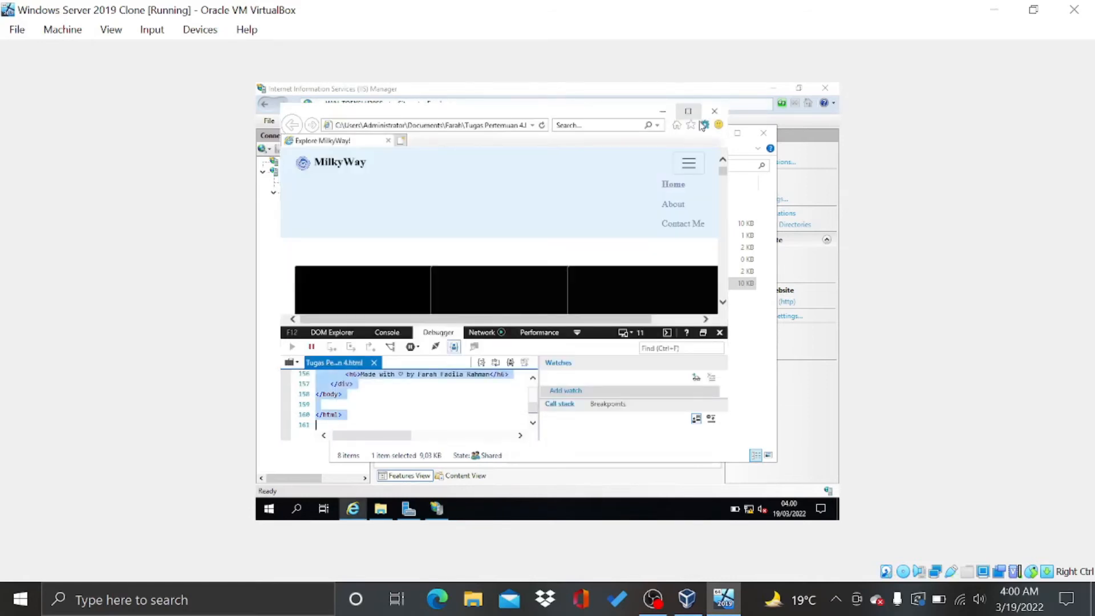
Close the browser and check the empty style document and the style.css rules in Notepad
click(713, 111)
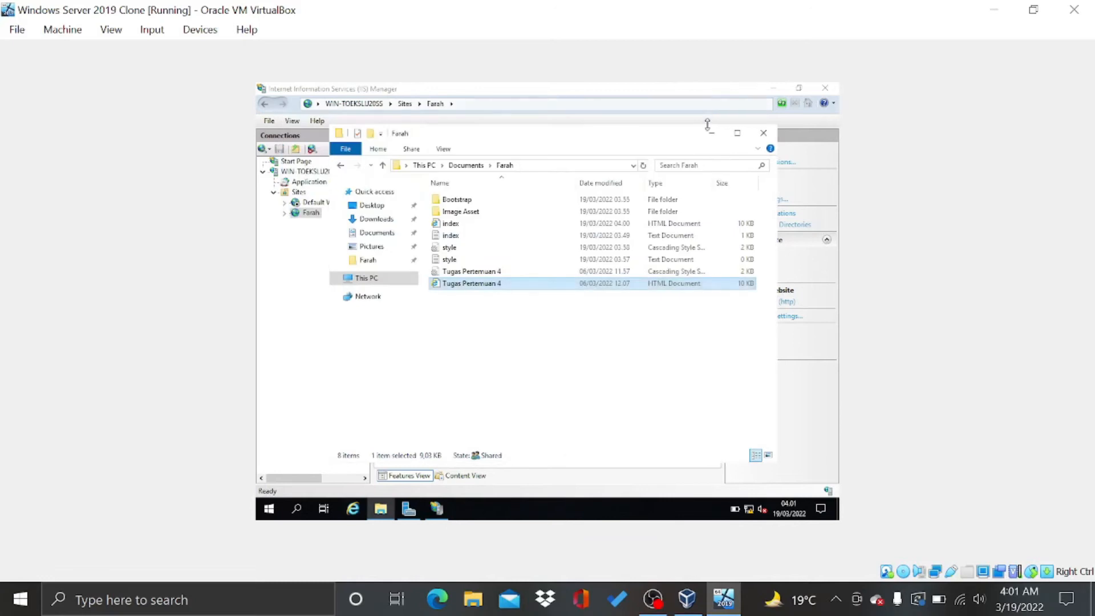
click(591, 342)
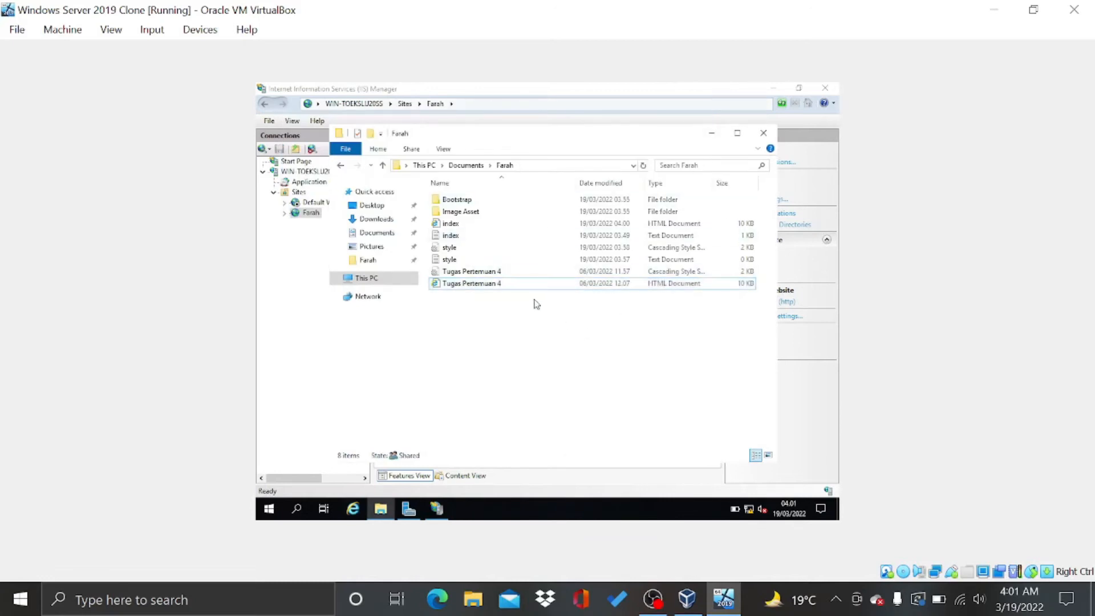
double_click(457, 258)
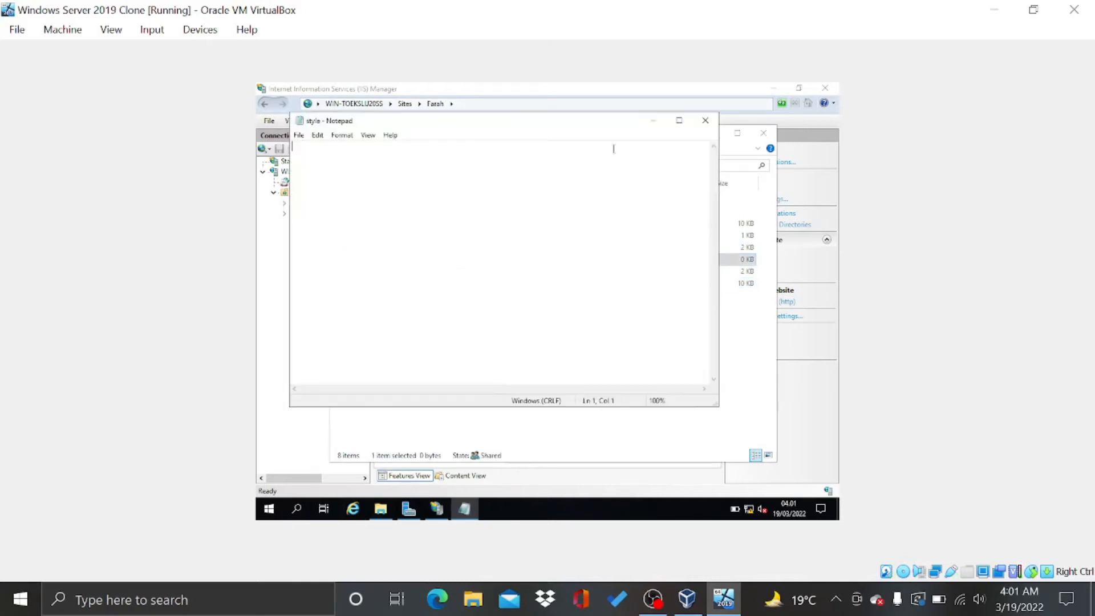
click(705, 121)
double_click(494, 246)
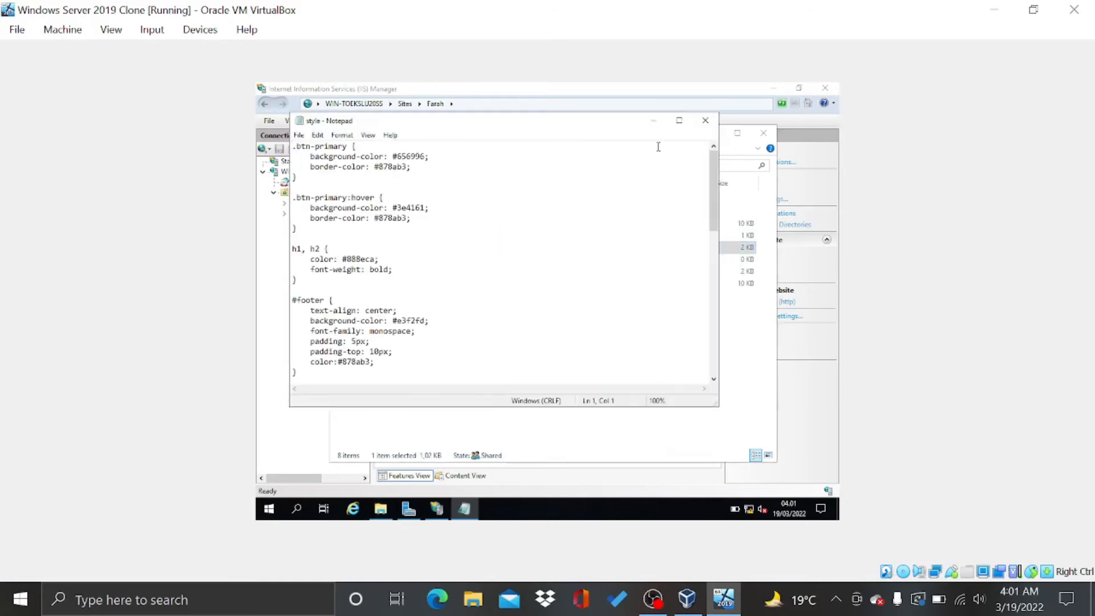
click(679, 120)
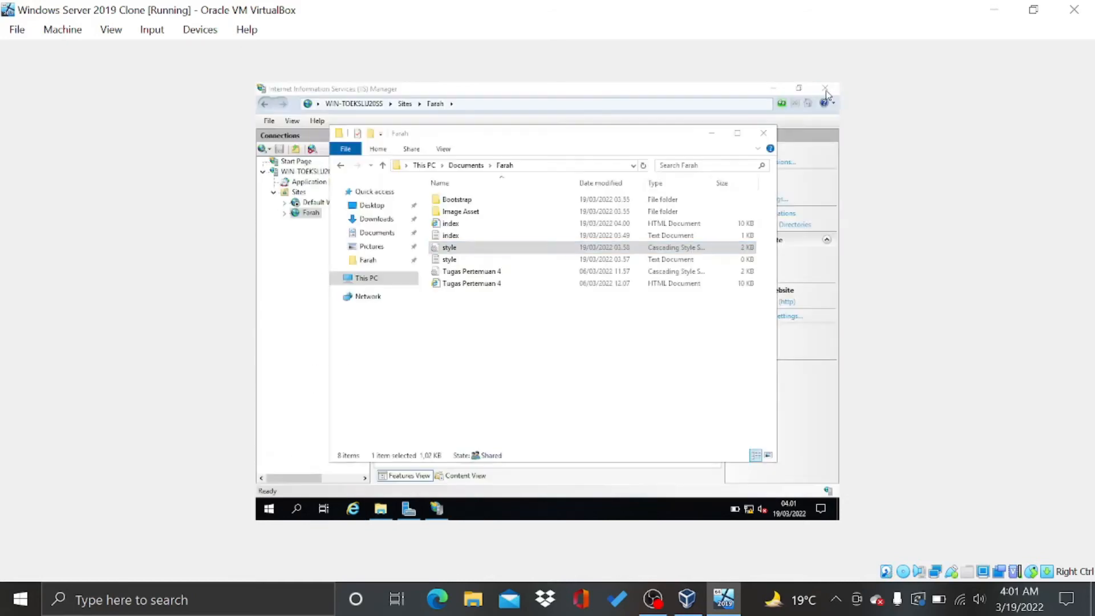
click(824, 88)
Delete both Tugas Pertemuan 4 files and close File Explorer
click(471, 344)
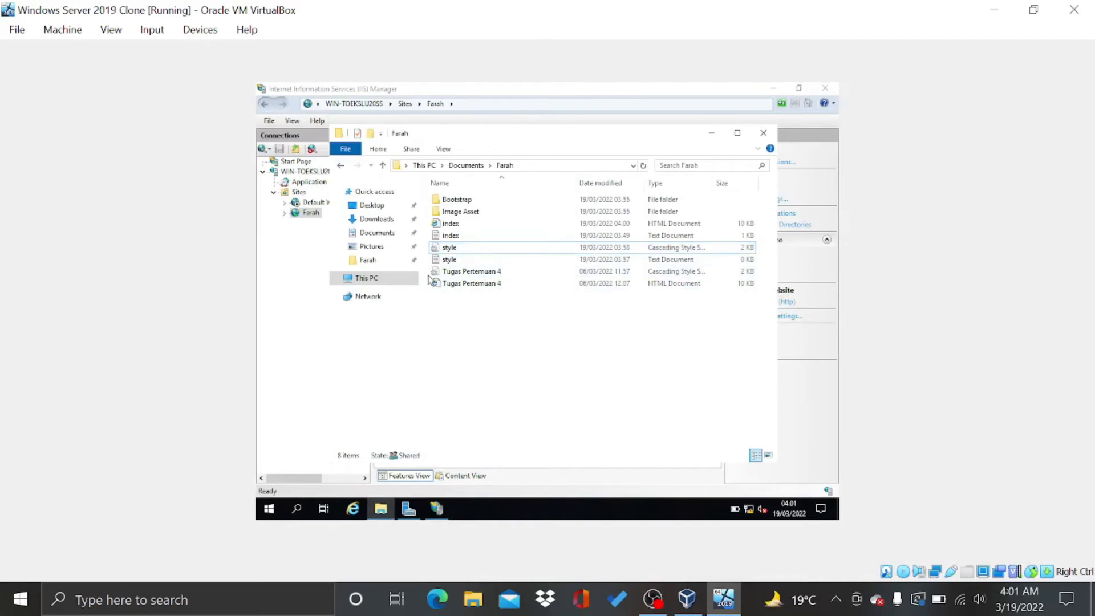
drag(435, 276, 446, 285)
key(Delete)
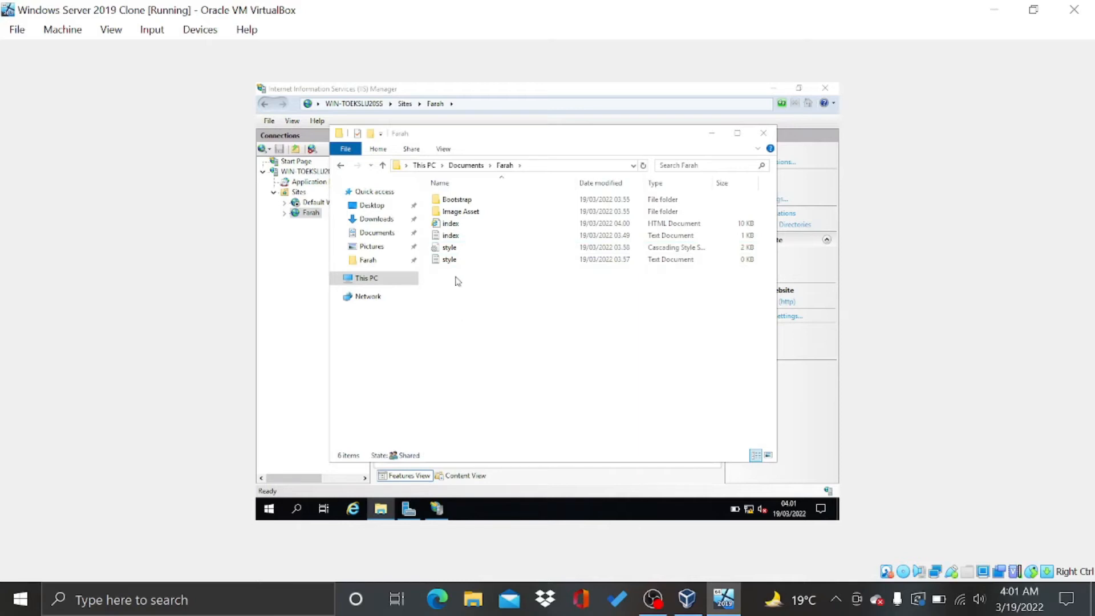
click(763, 133)
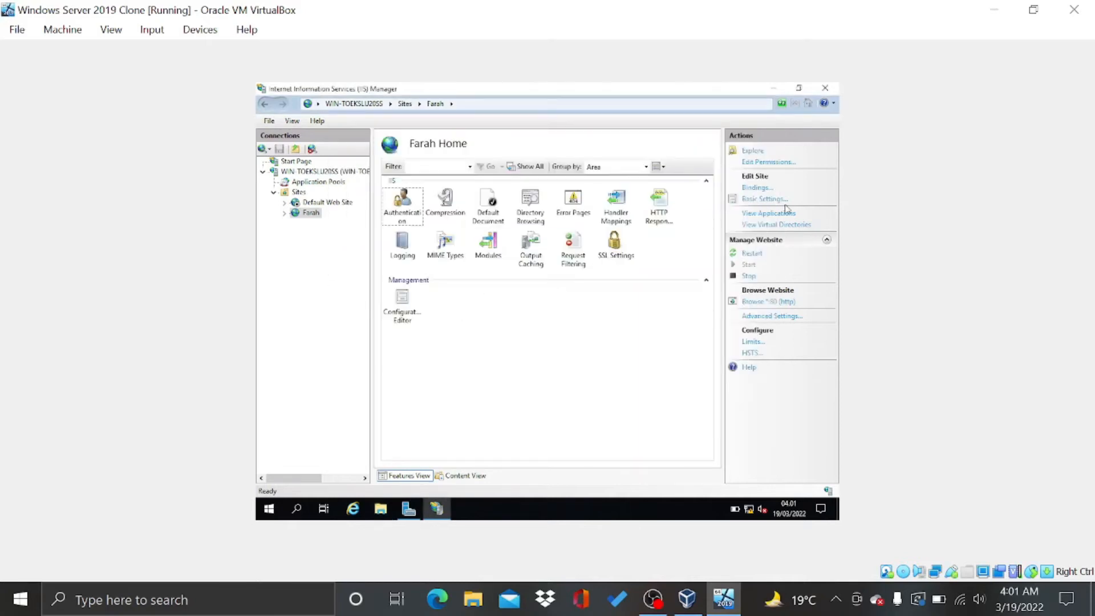
Restart the site in IIS Manager and browse it at localhost in a maximized Internet Explorer
click(757, 252)
click(774, 302)
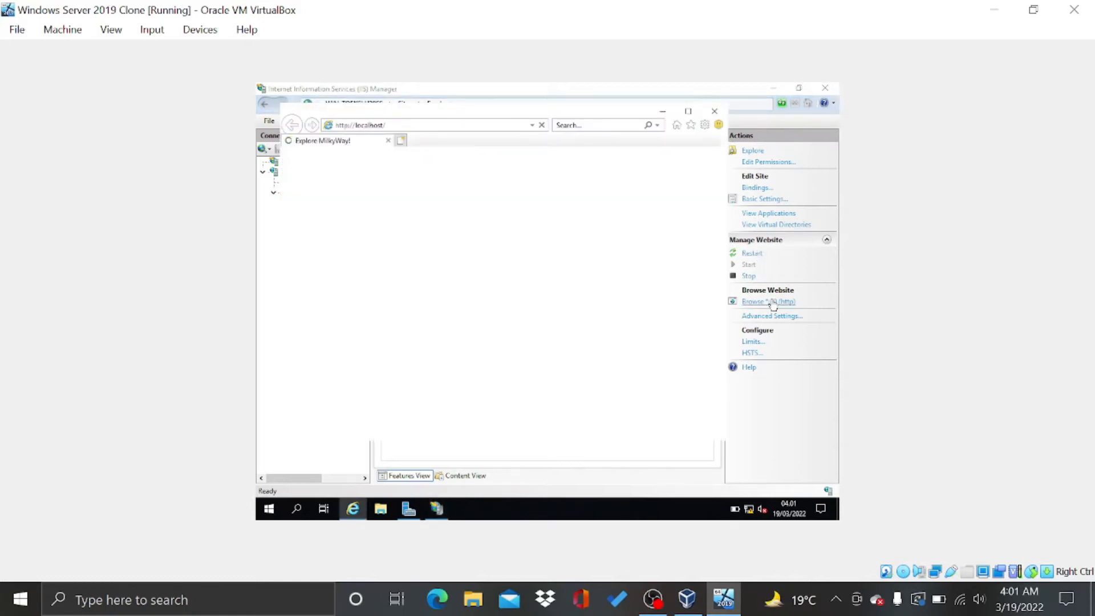
click(690, 114)
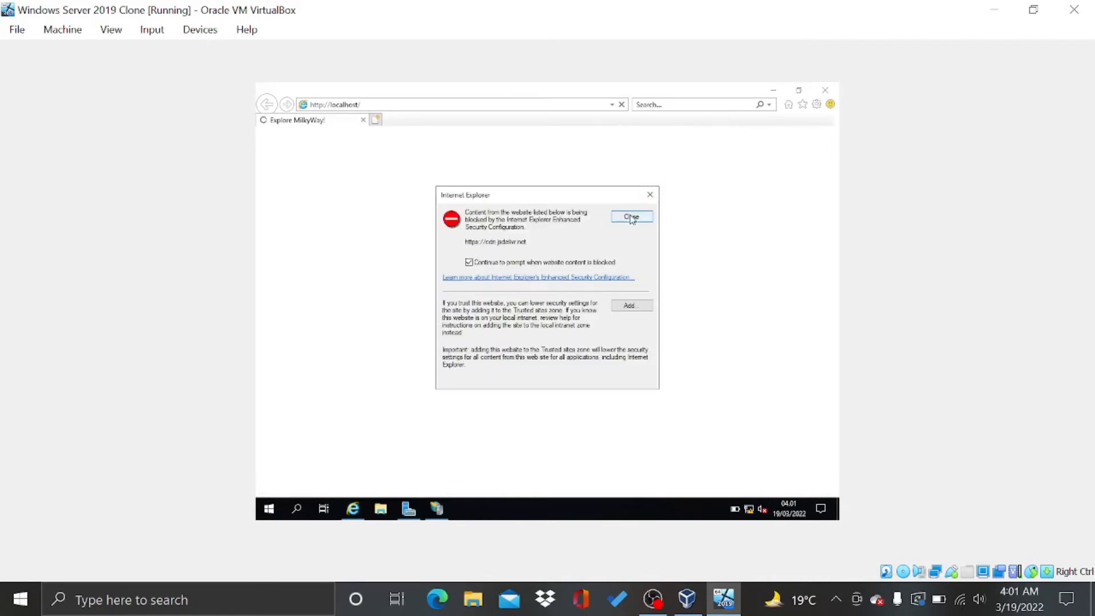
click(631, 217)
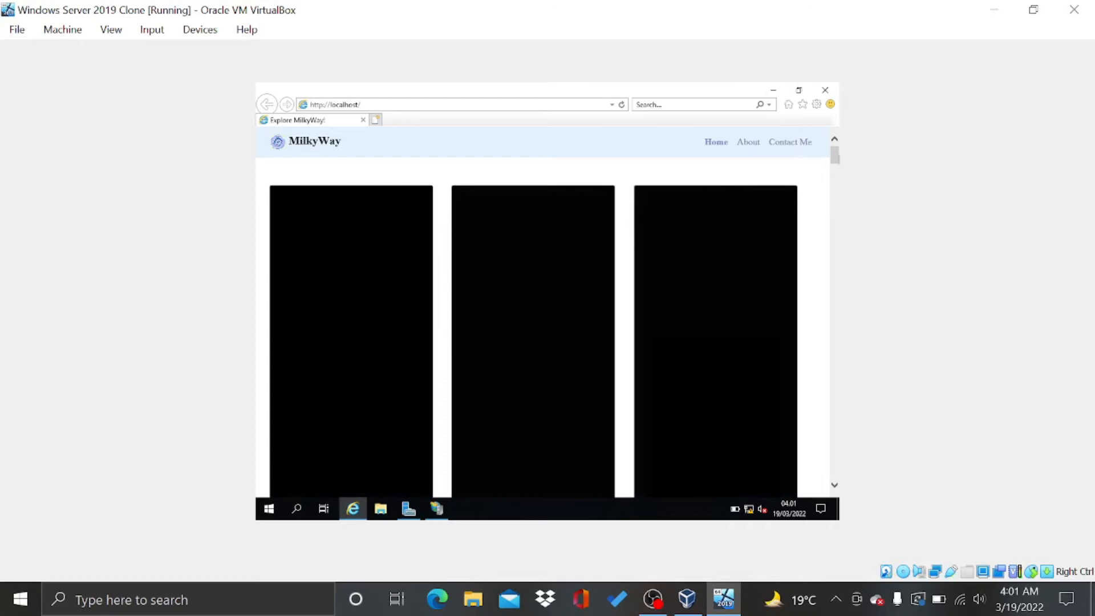
Check the page's About and Contact Me sections
drag(836, 155, 827, 130)
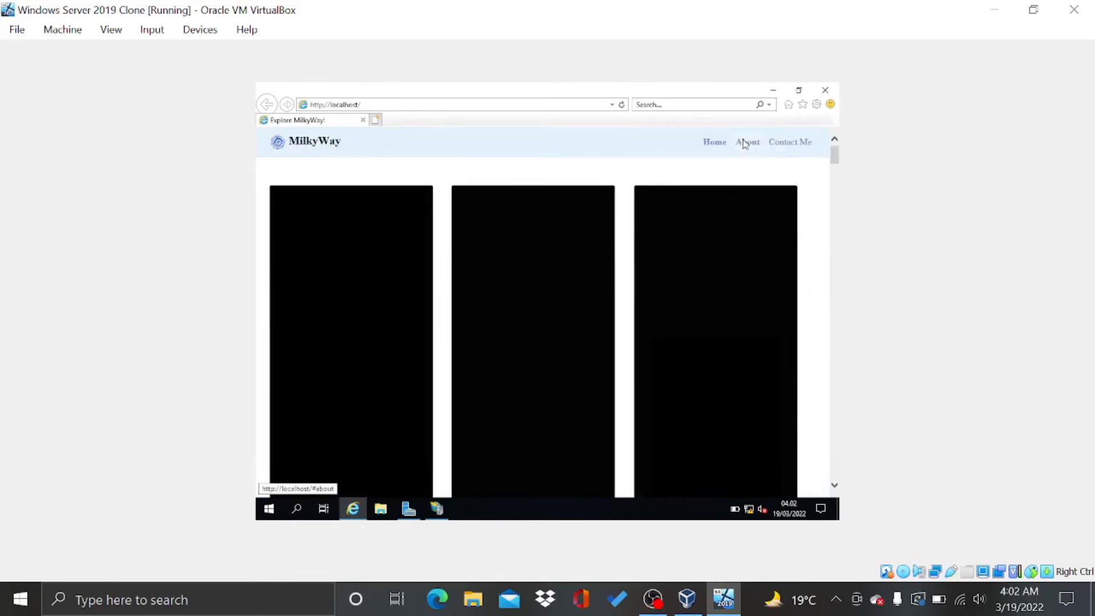
click(747, 143)
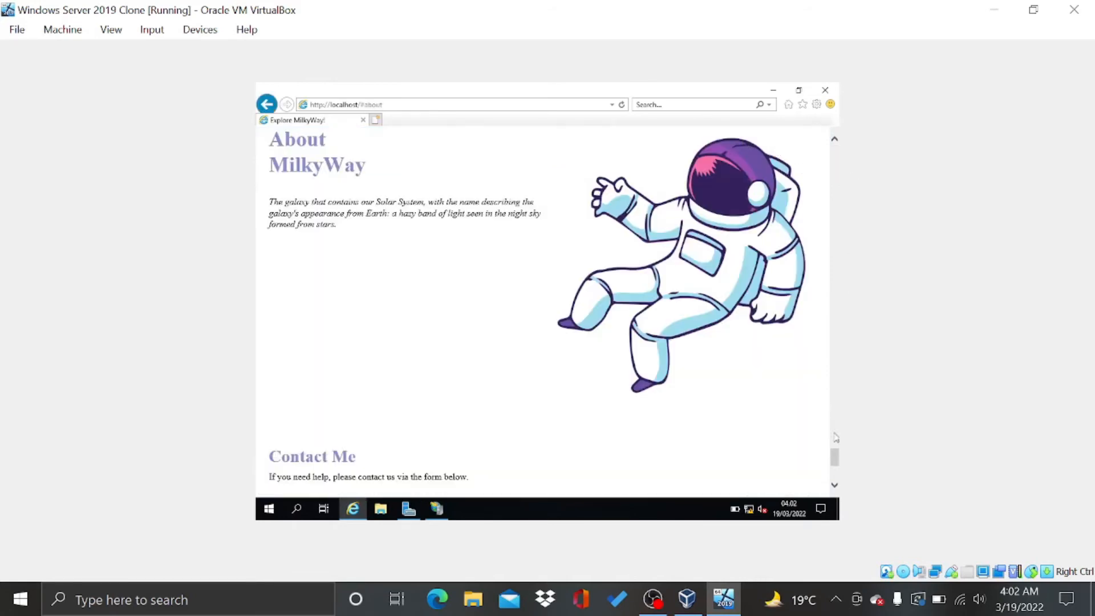
drag(834, 463, 859, 130)
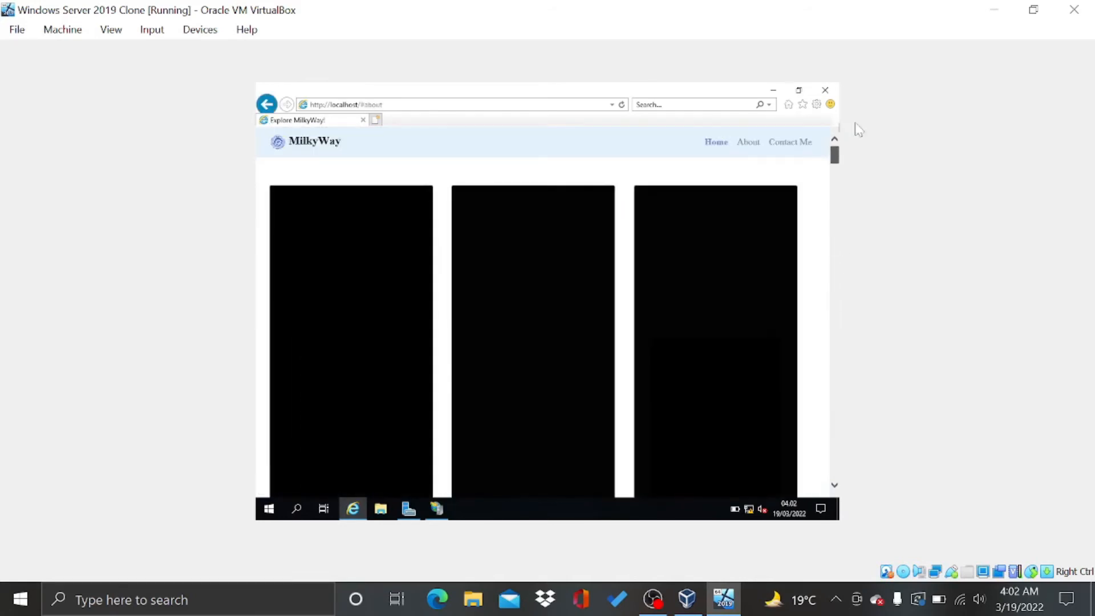
click(797, 144)
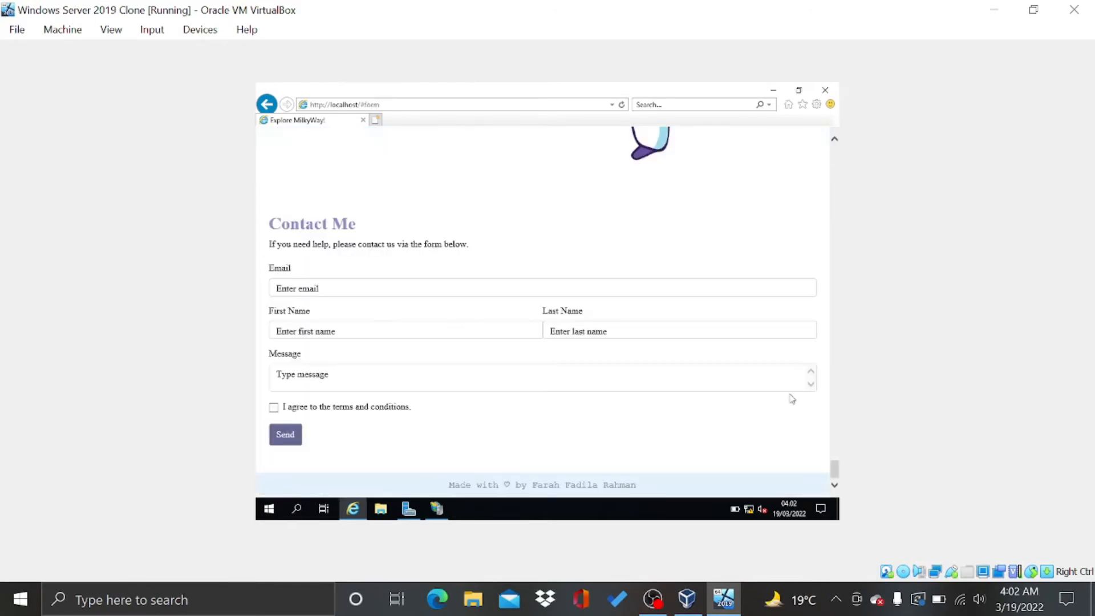
drag(834, 466, 835, 153)
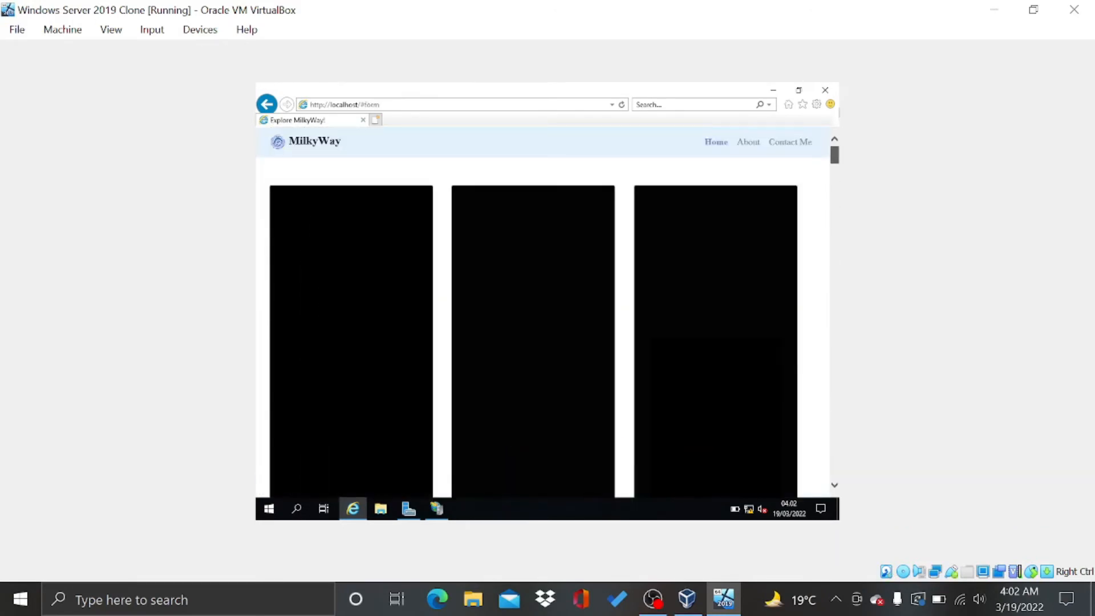
Close Internet Explorer, minimize IIS Manager, and launch DNS from Server Manager's Tools menu
click(823, 91)
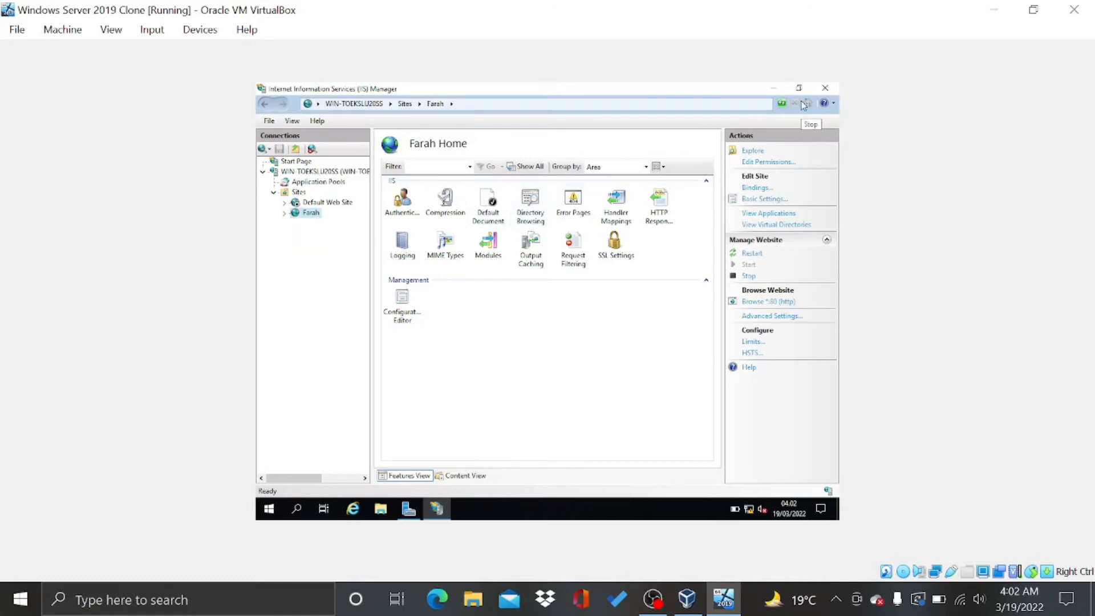
click(772, 90)
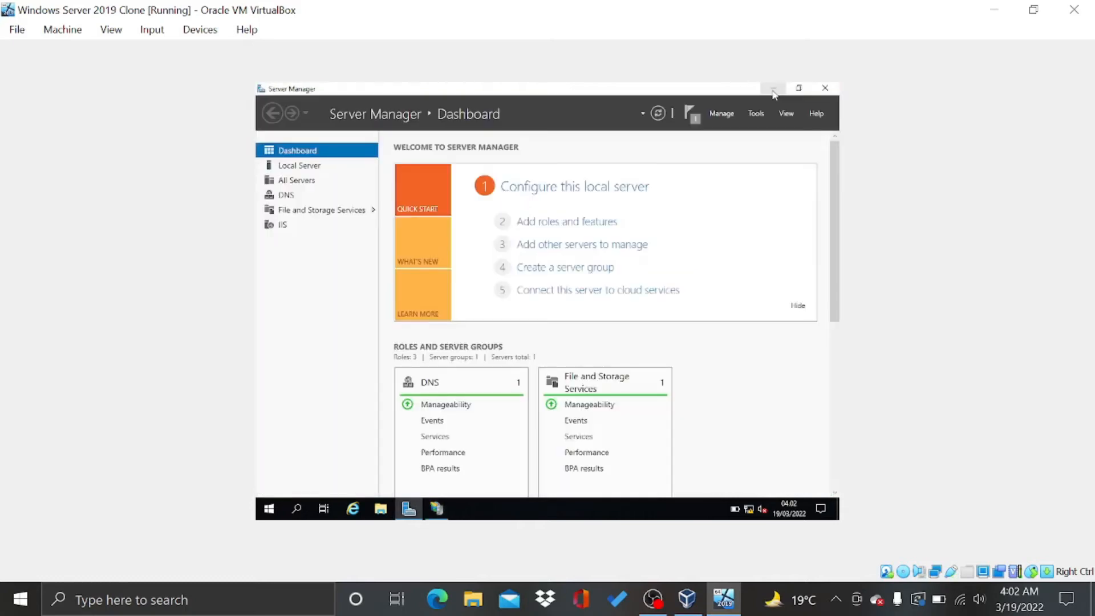
click(753, 115)
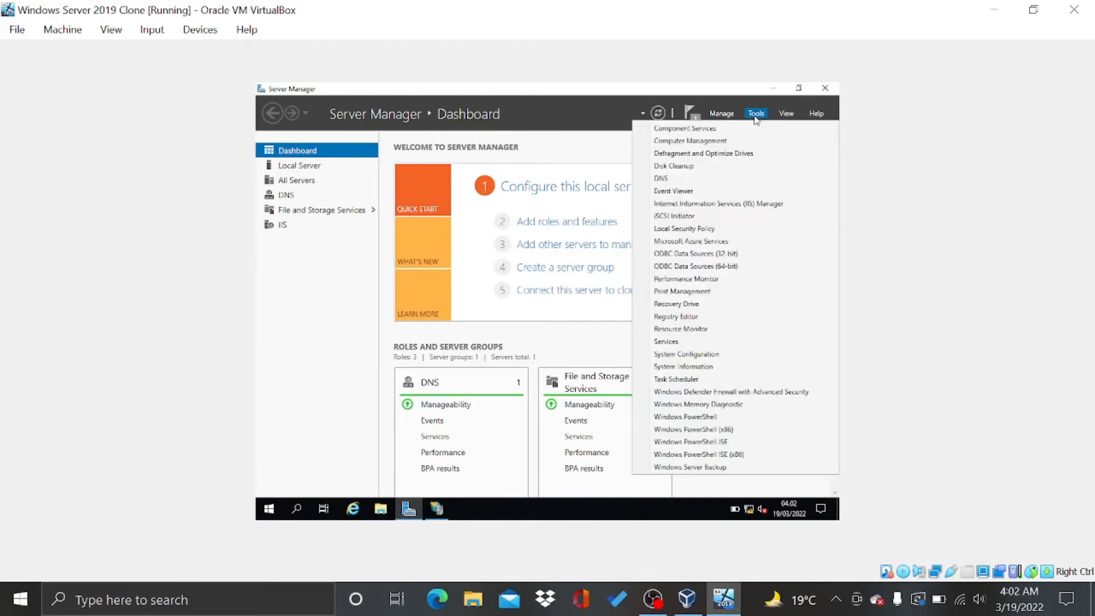
click(732, 179)
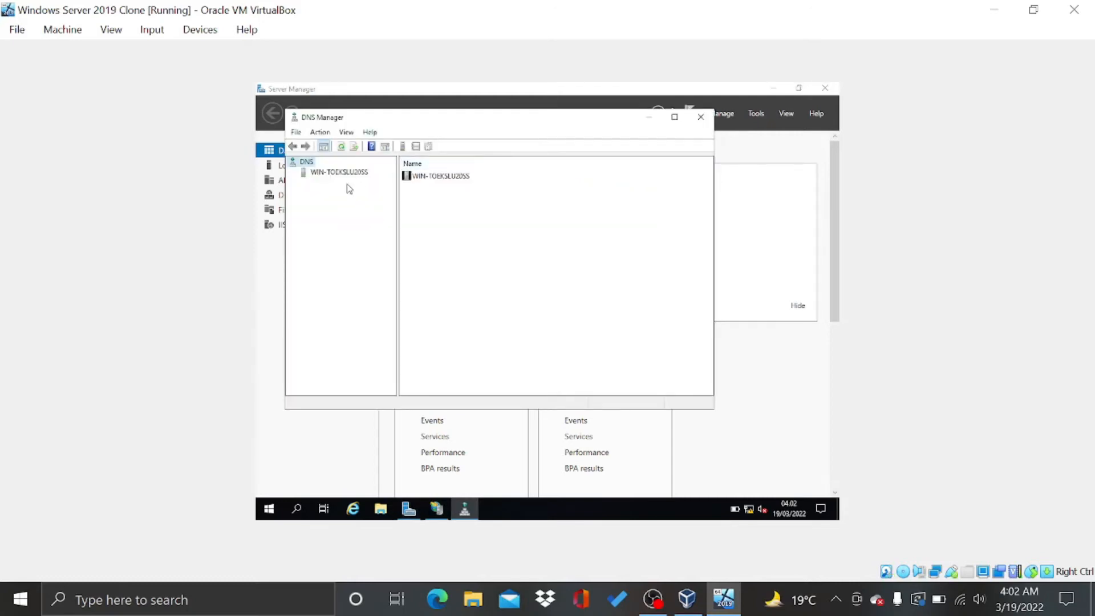
Create primary forward lookup zone farah.com with a new farah.com.dns file and no dynamic updates
click(332, 174)
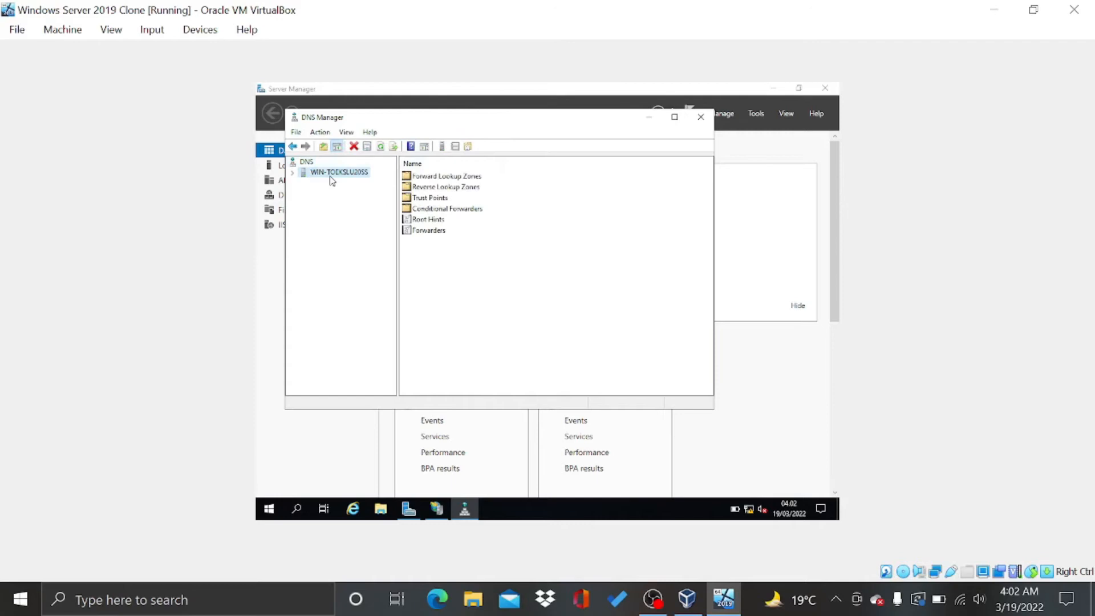
double_click(431, 178)
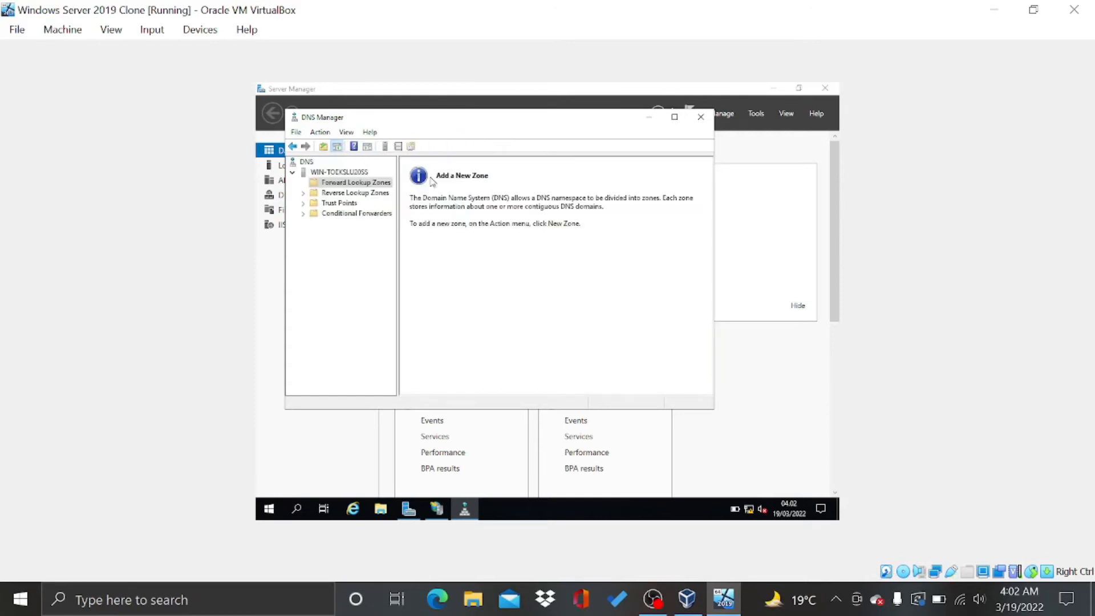
right_click(382, 185)
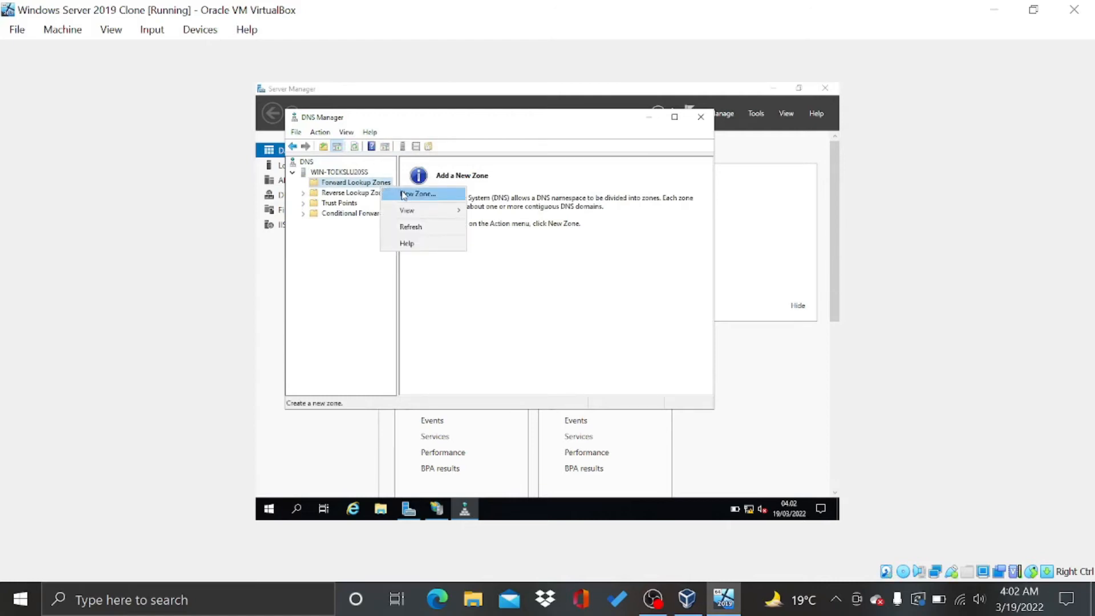
click(403, 194)
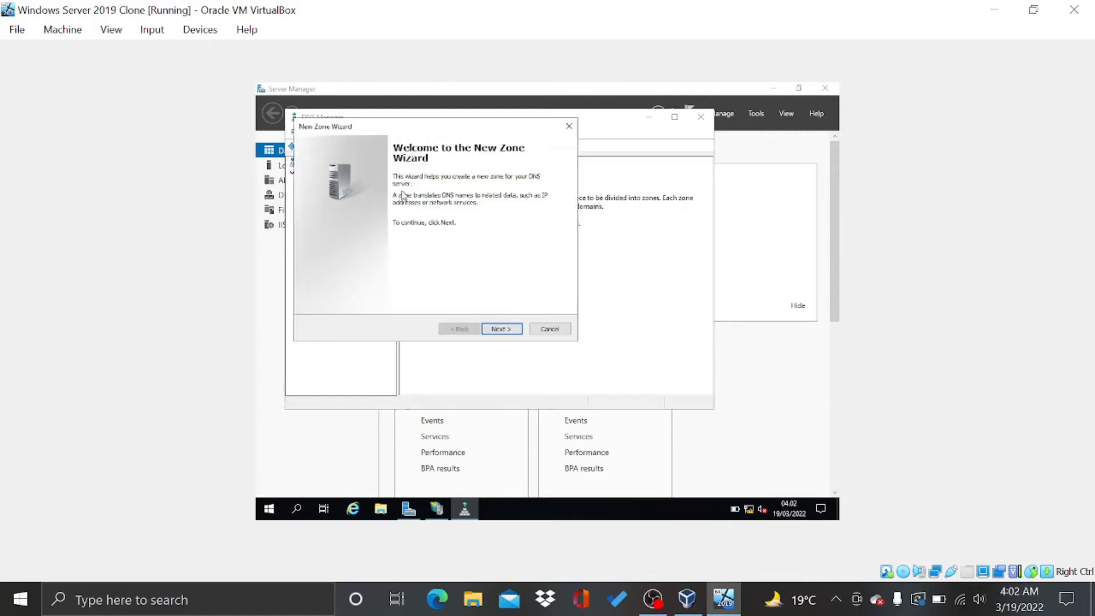
click(500, 330)
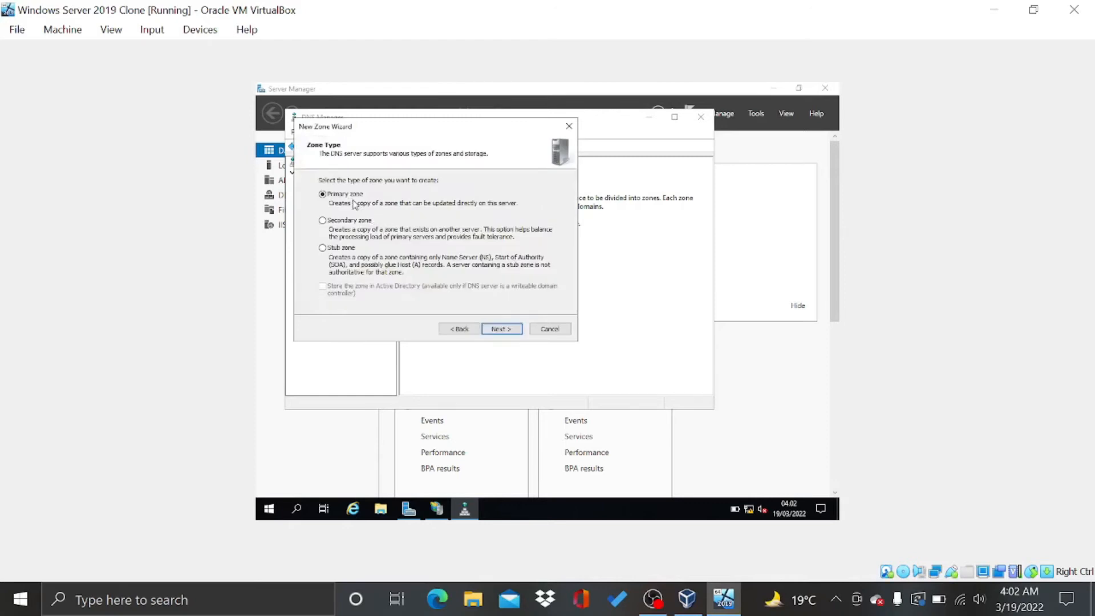
click(507, 329)
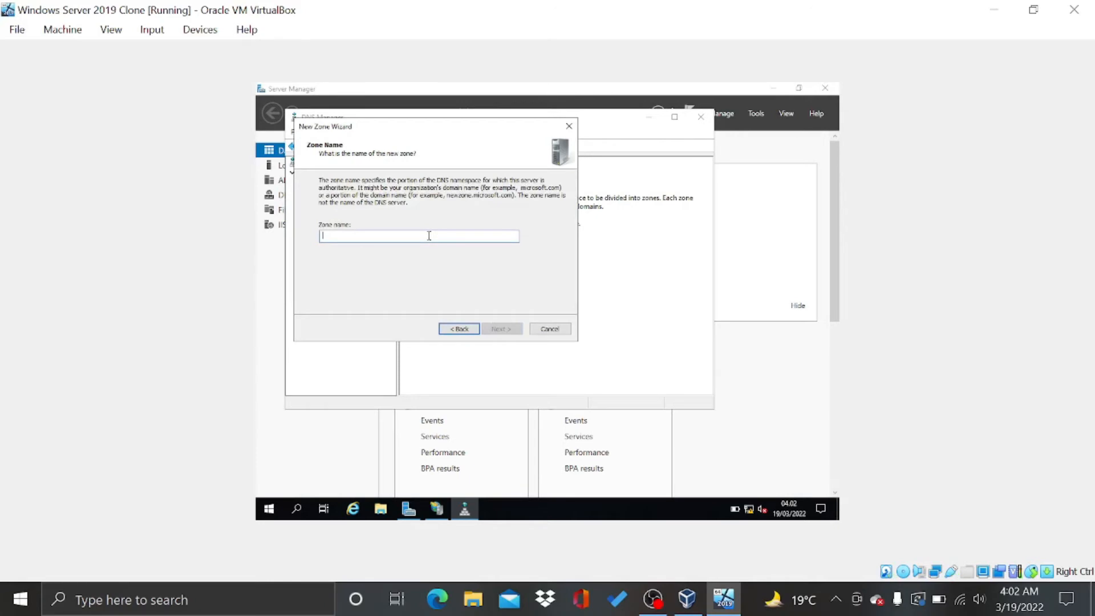
text(farah.com)
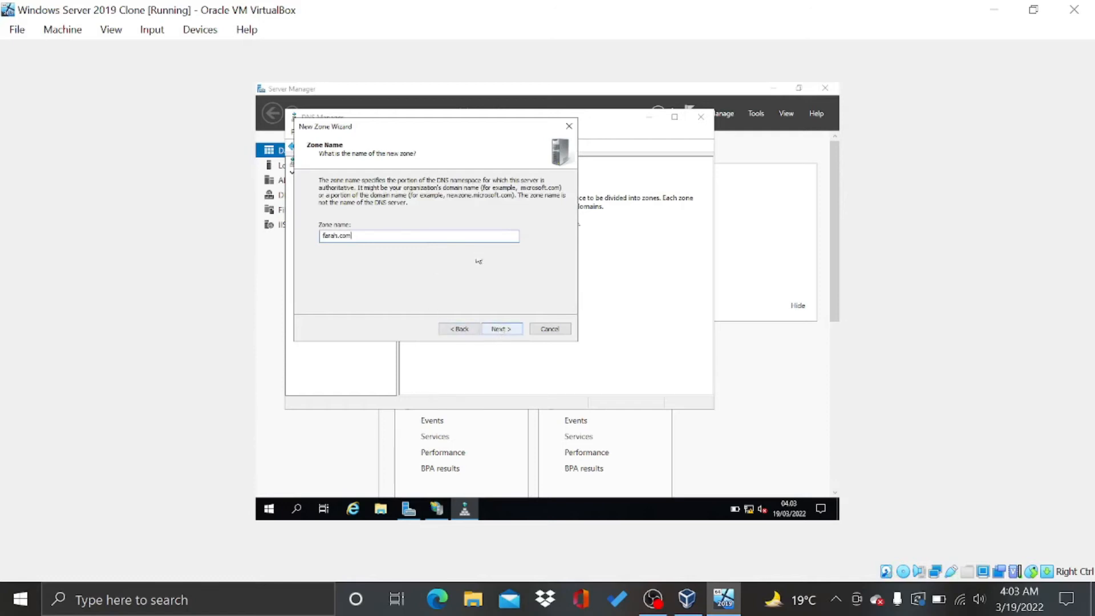
click(504, 329)
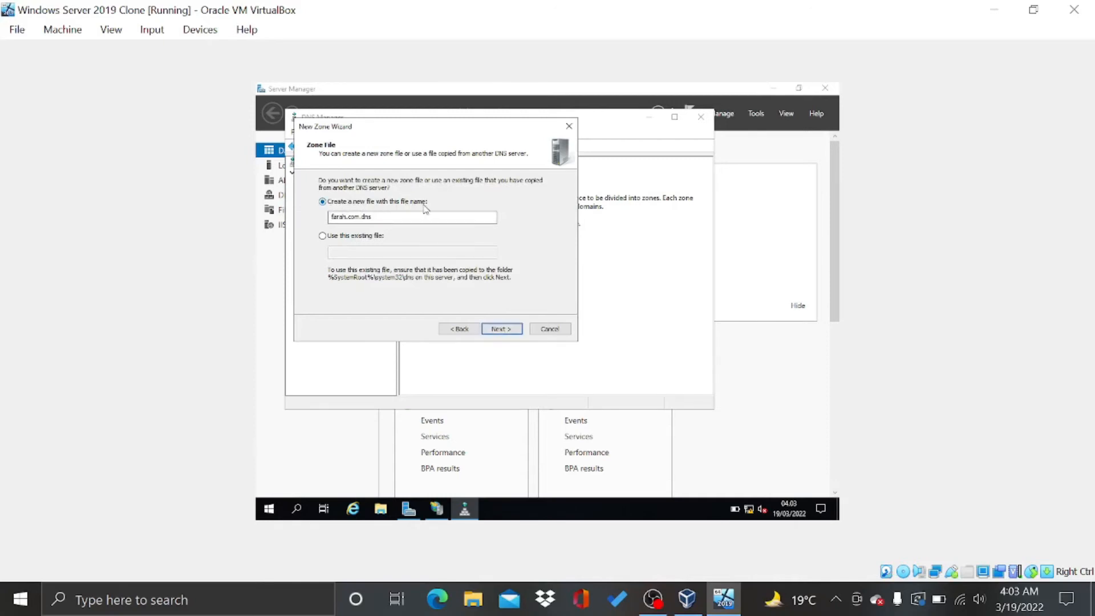
click(510, 330)
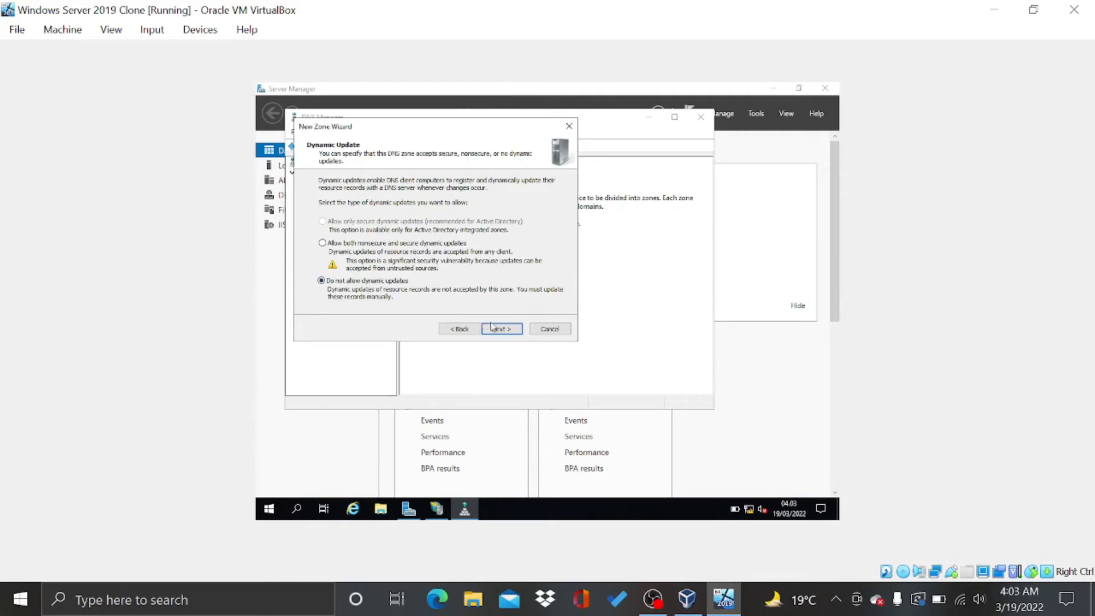
click(502, 335)
click(503, 334)
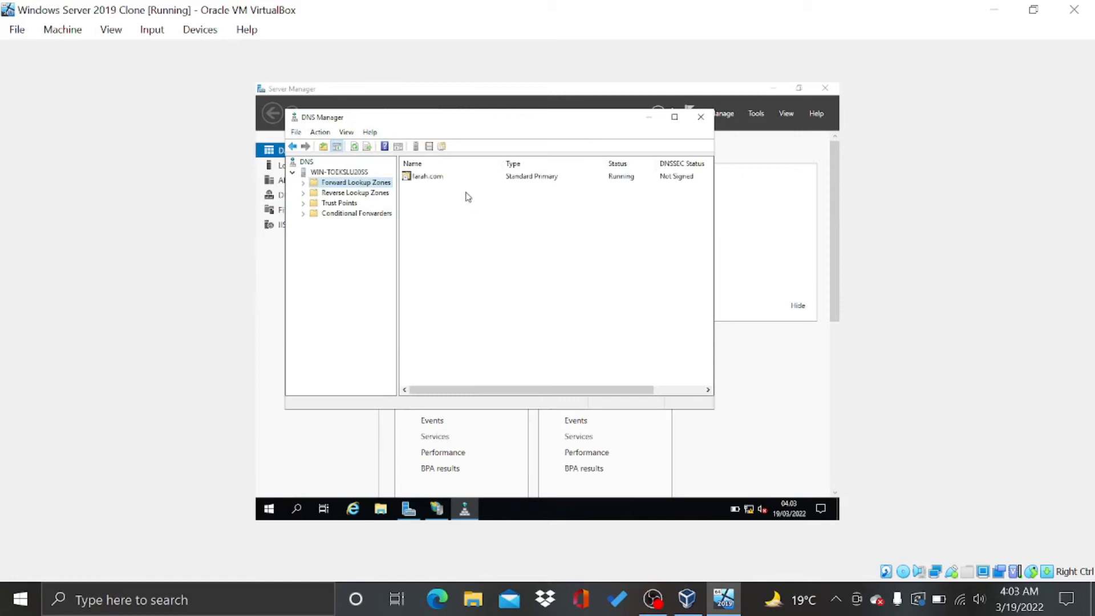
Add a www Host (A) record pointing to 192.168.10.11 in farah.com, then close DNS Manager
double_click(435, 177)
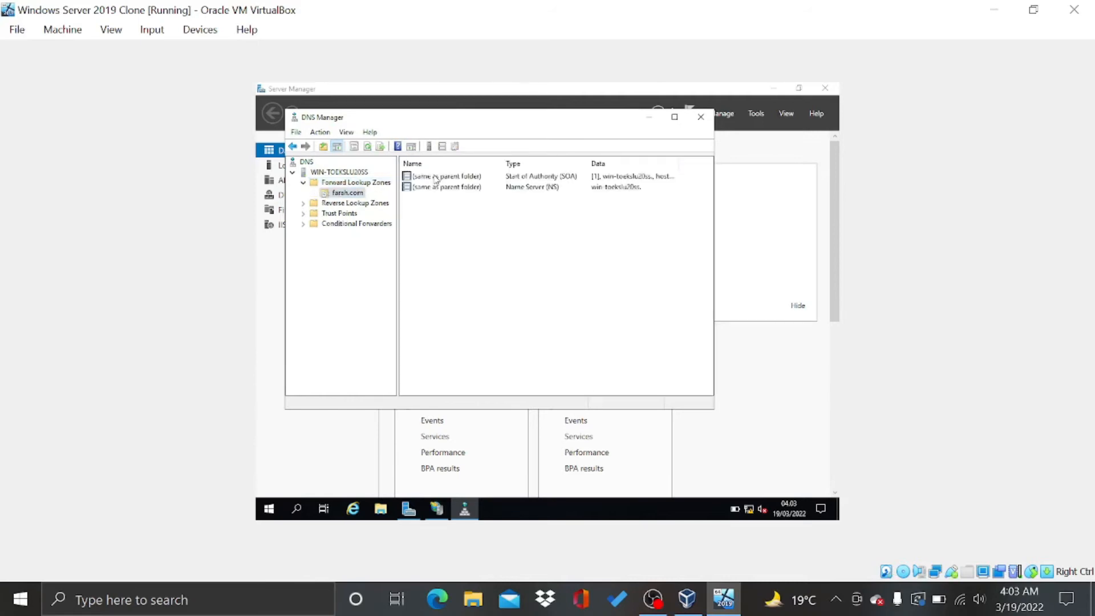
right_click(437, 221)
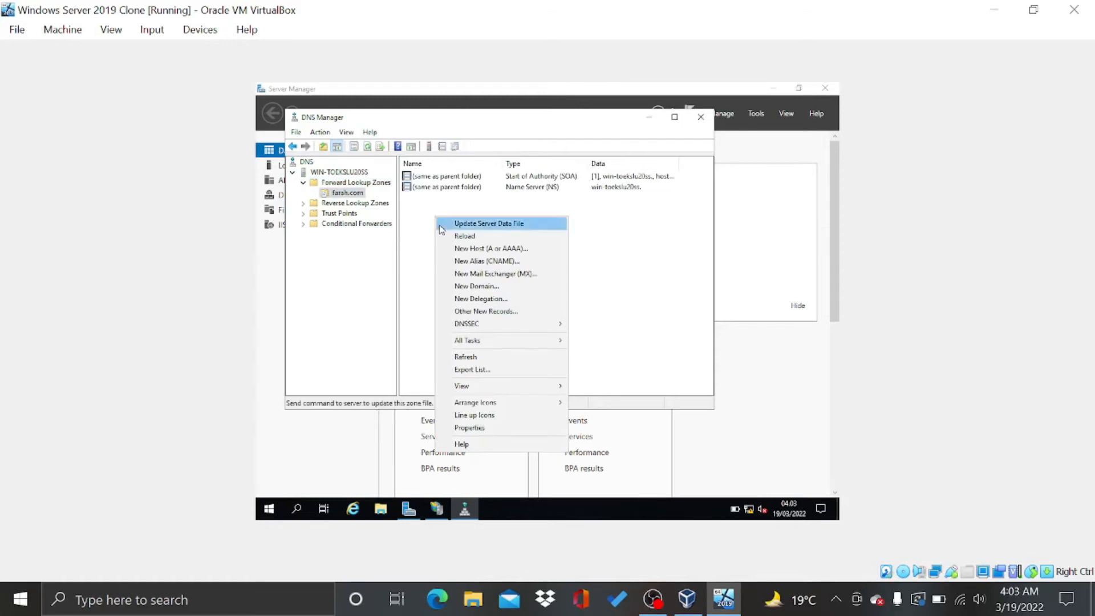
click(469, 250)
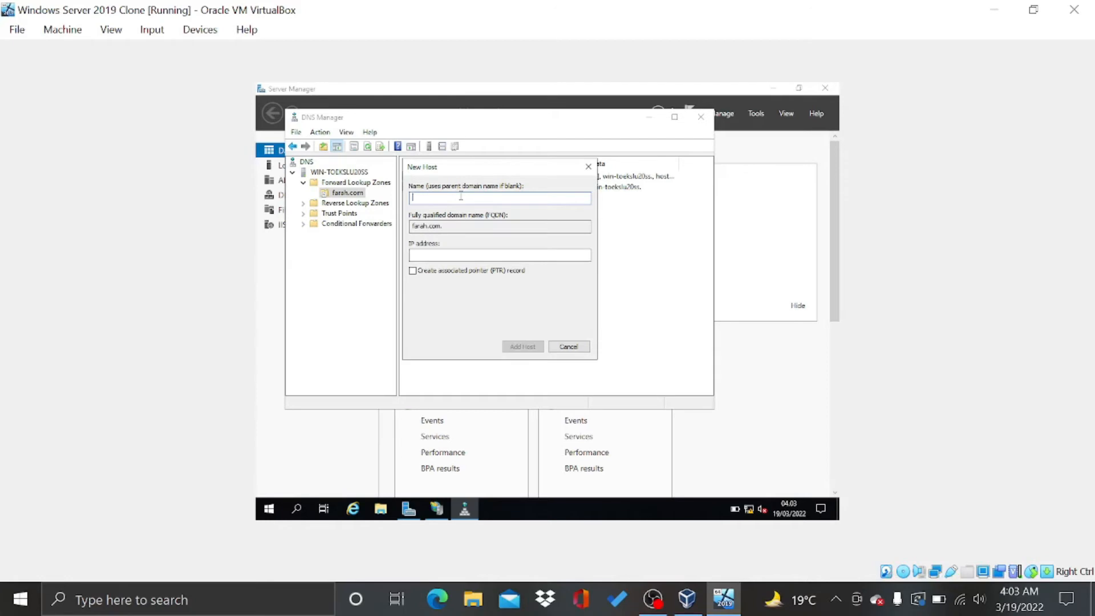
text(www)
click(462, 253)
text(192.168.10.11)
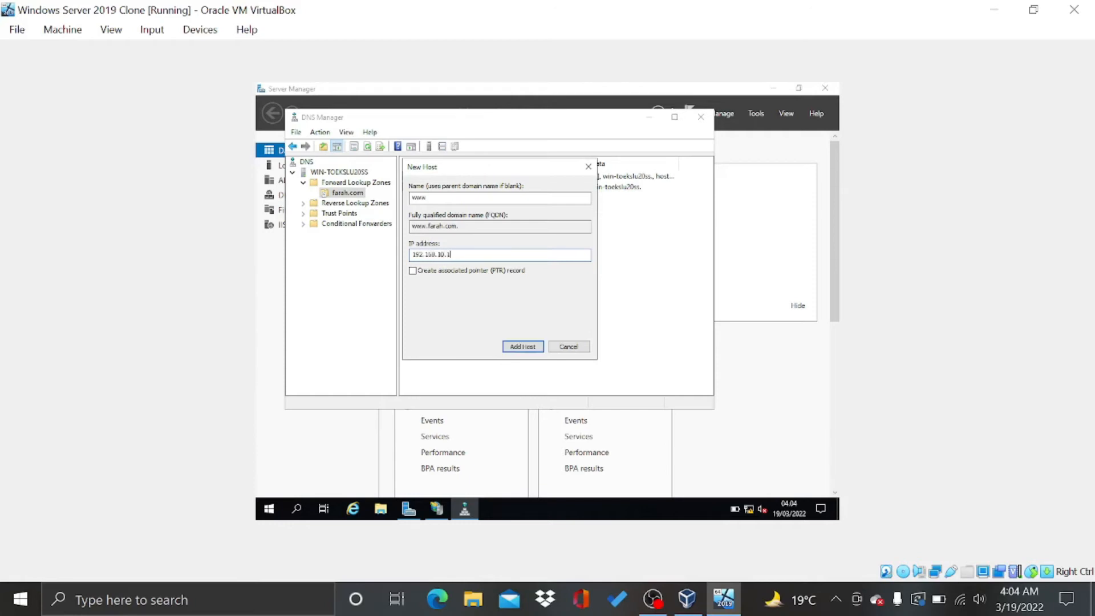
click(521, 346)
click(627, 338)
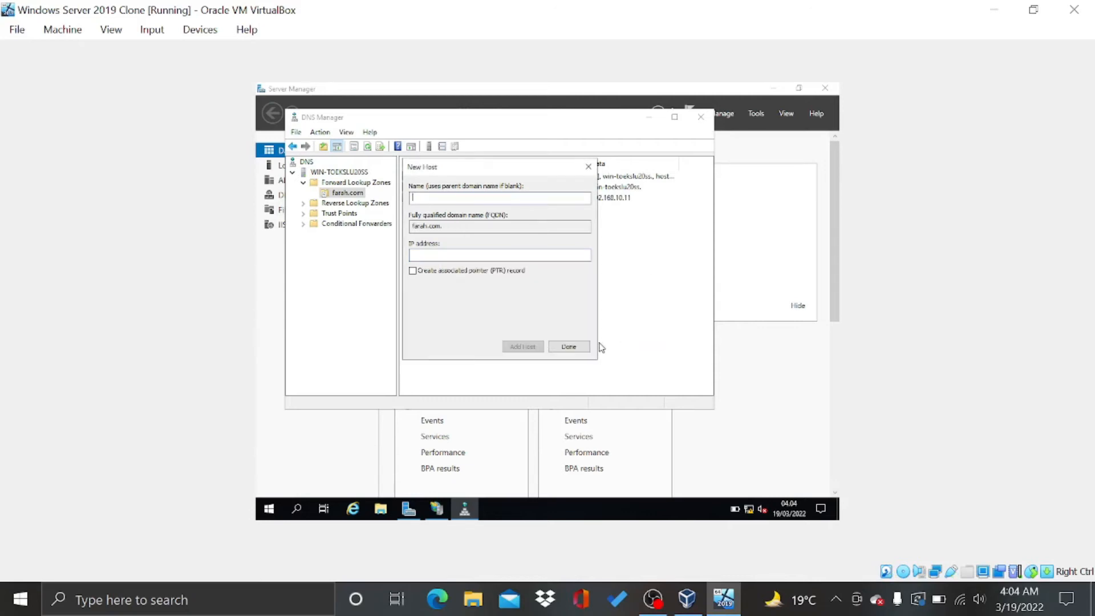
click(584, 350)
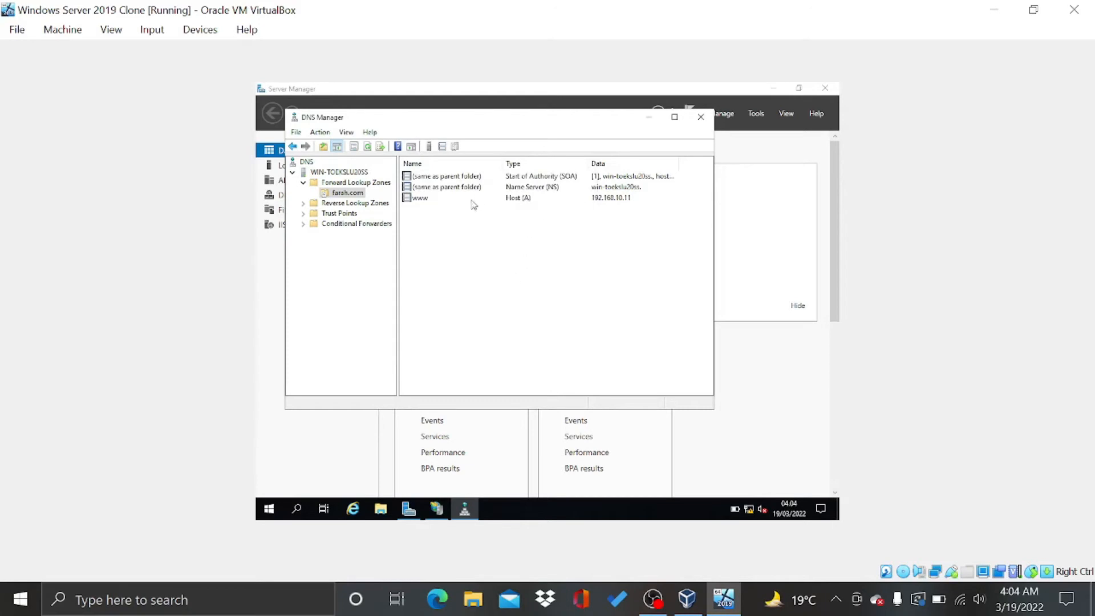
click(703, 117)
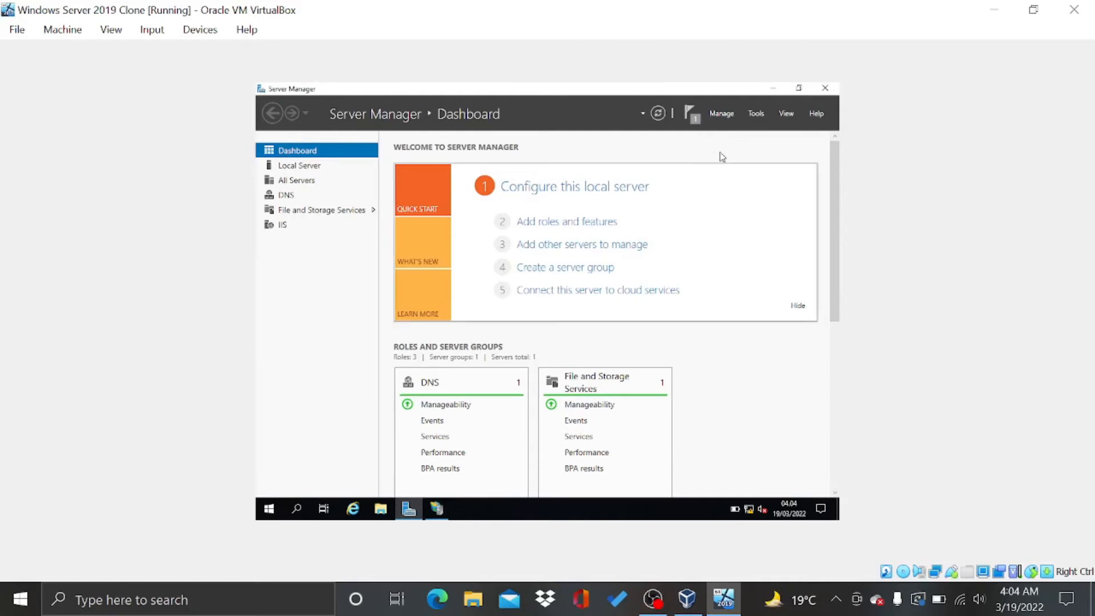
mouse_move(437, 508)
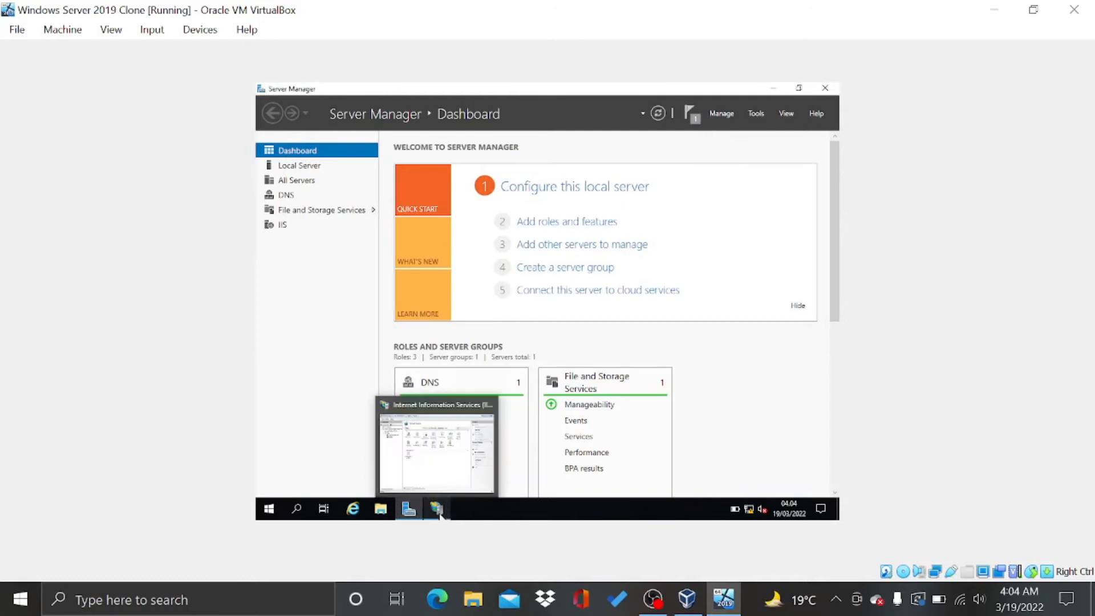
click(434, 481)
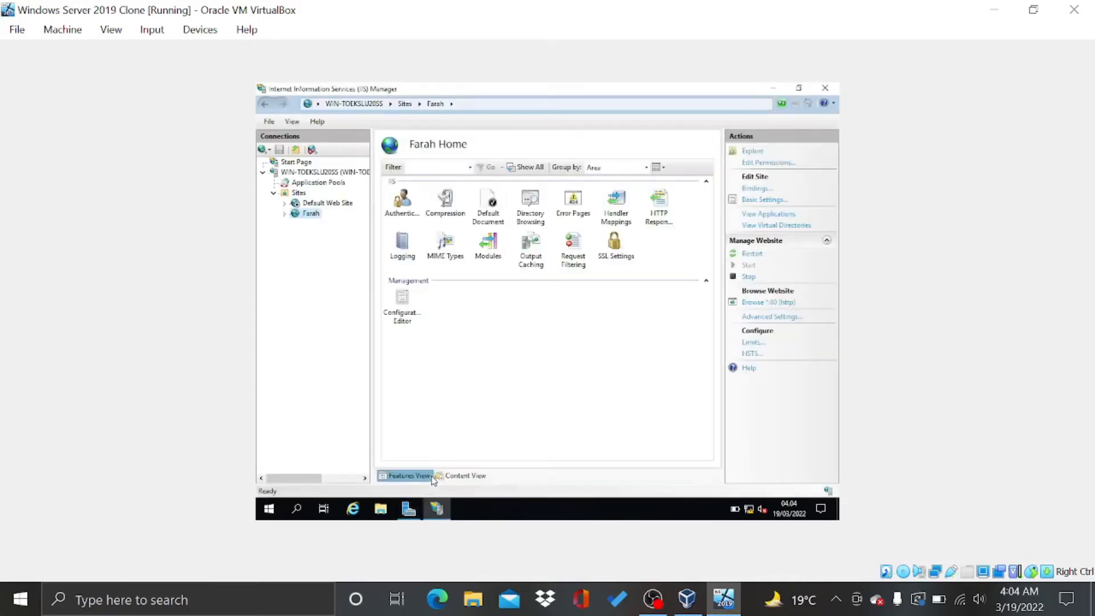
right_click(319, 217)
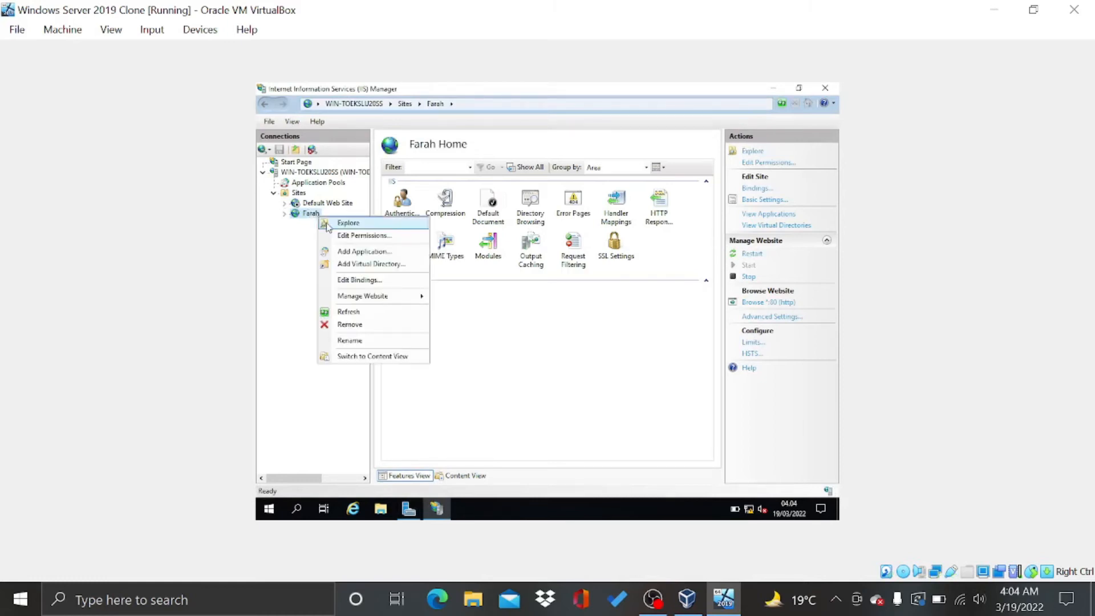
click(359, 281)
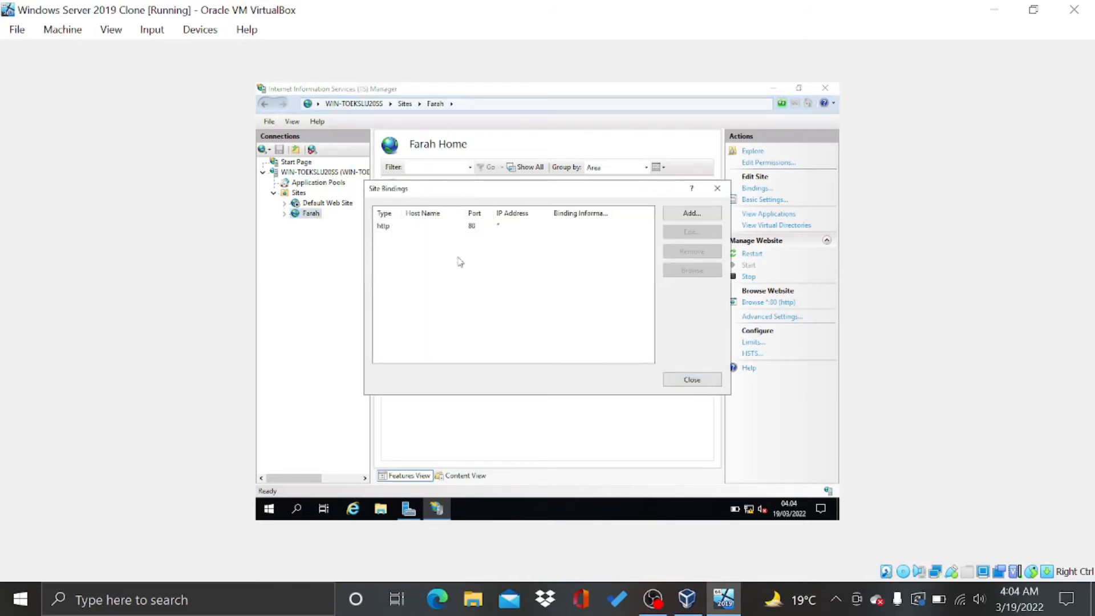
double_click(477, 227)
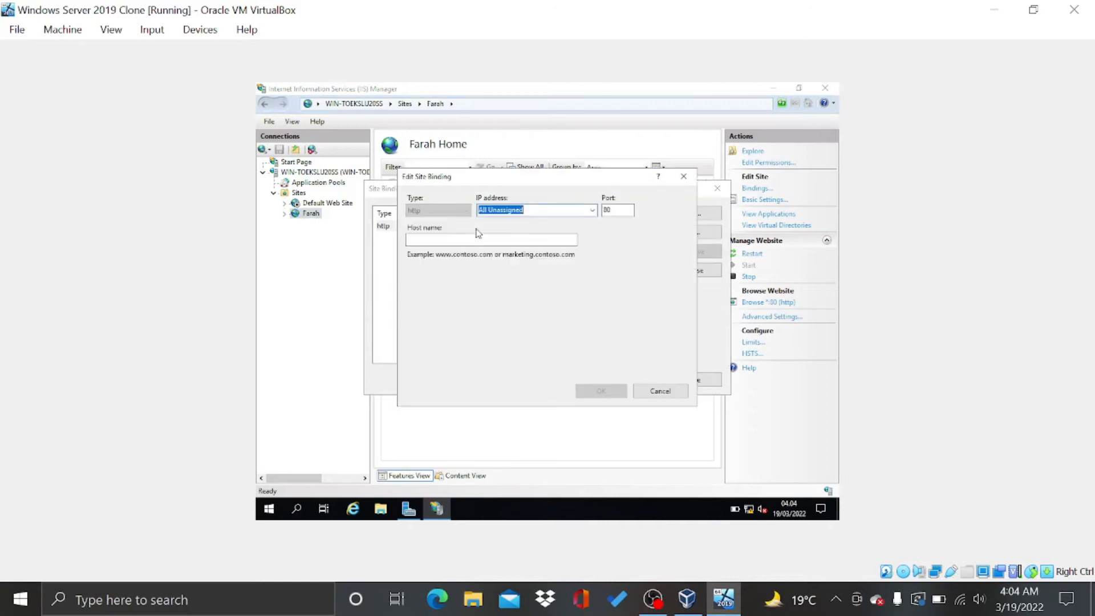
click(592, 210)
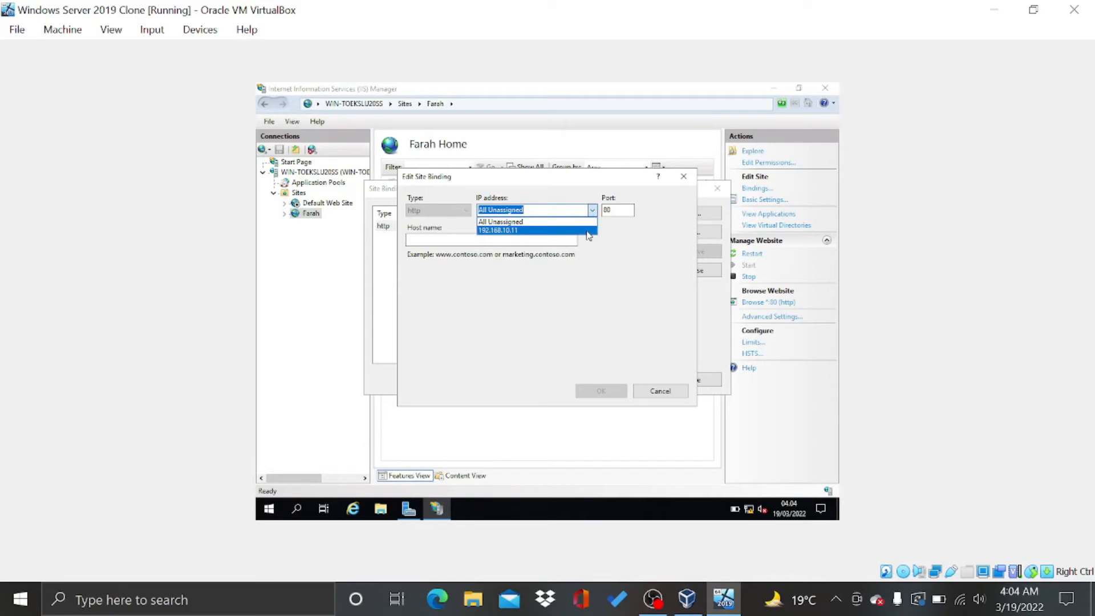
click(515, 231)
click(514, 240)
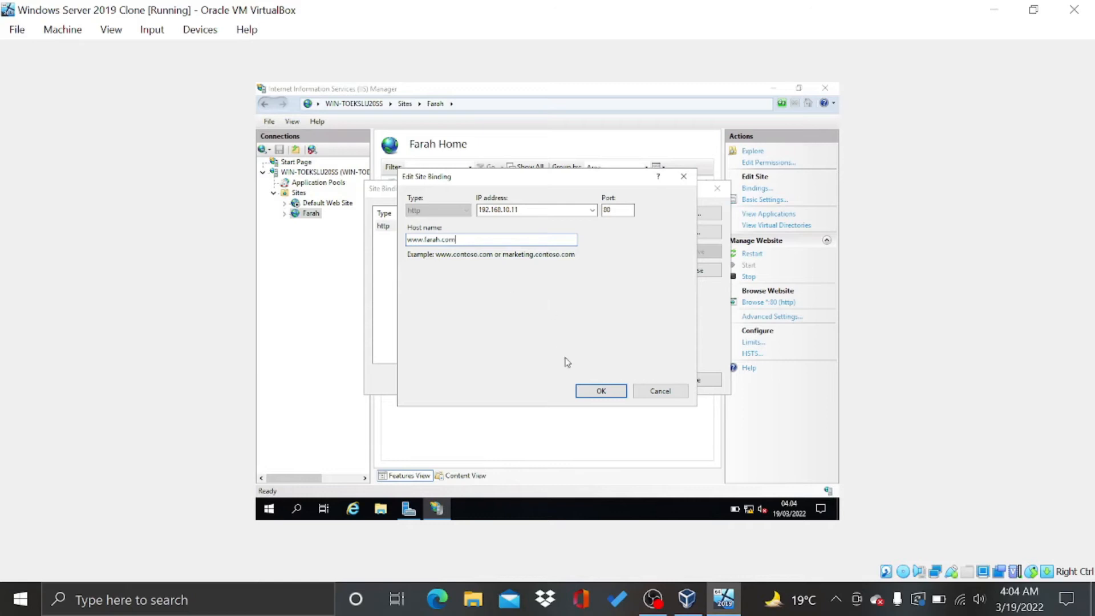
click(600, 391)
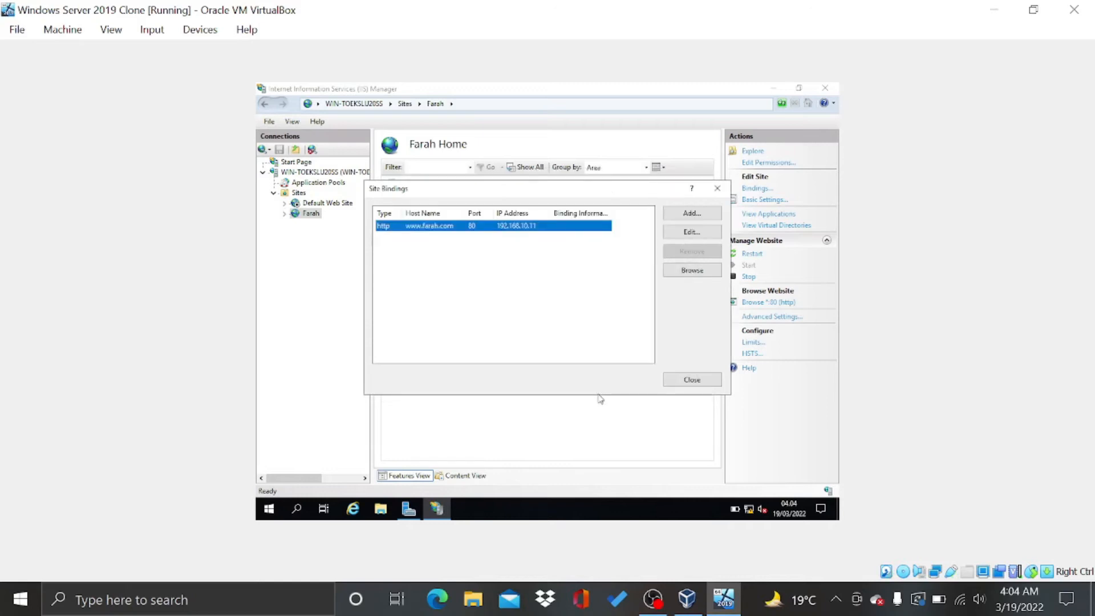
click(692, 380)
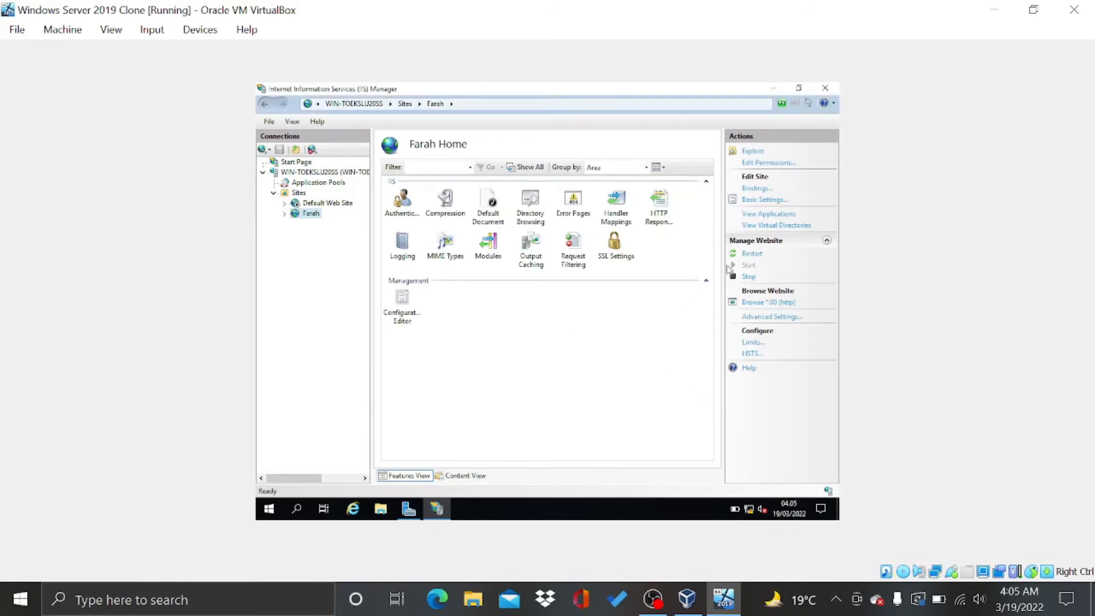
click(749, 254)
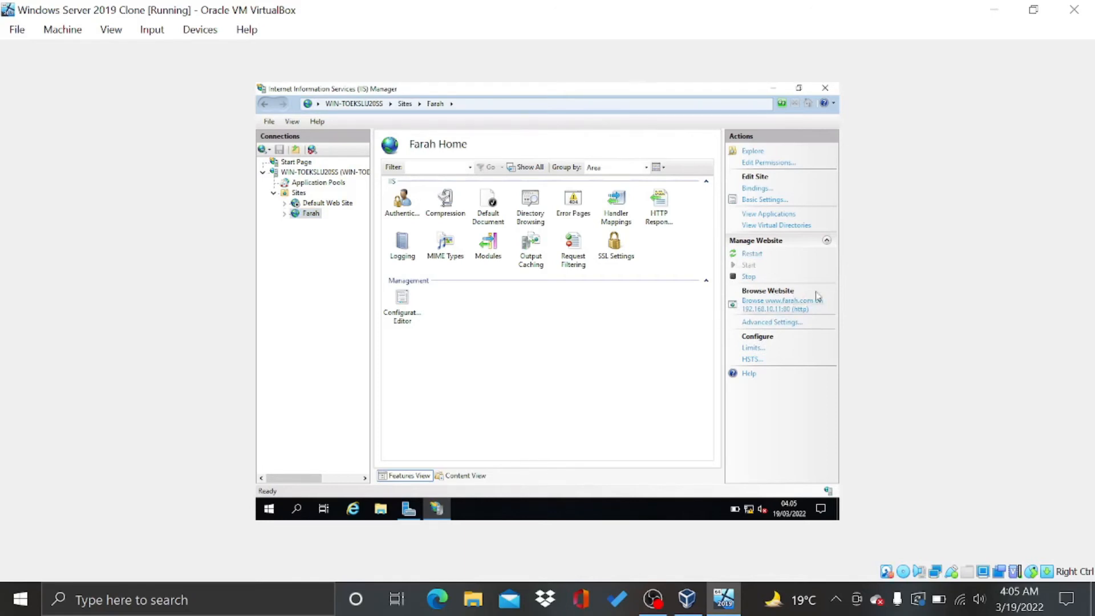
click(795, 306)
click(777, 311)
click(354, 508)
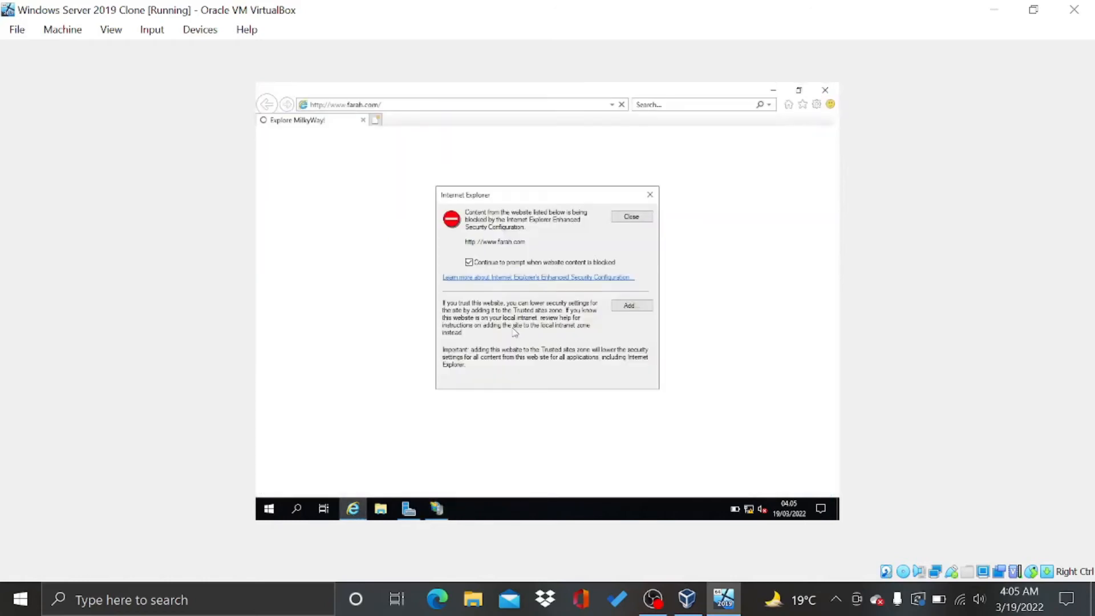
click(631, 216)
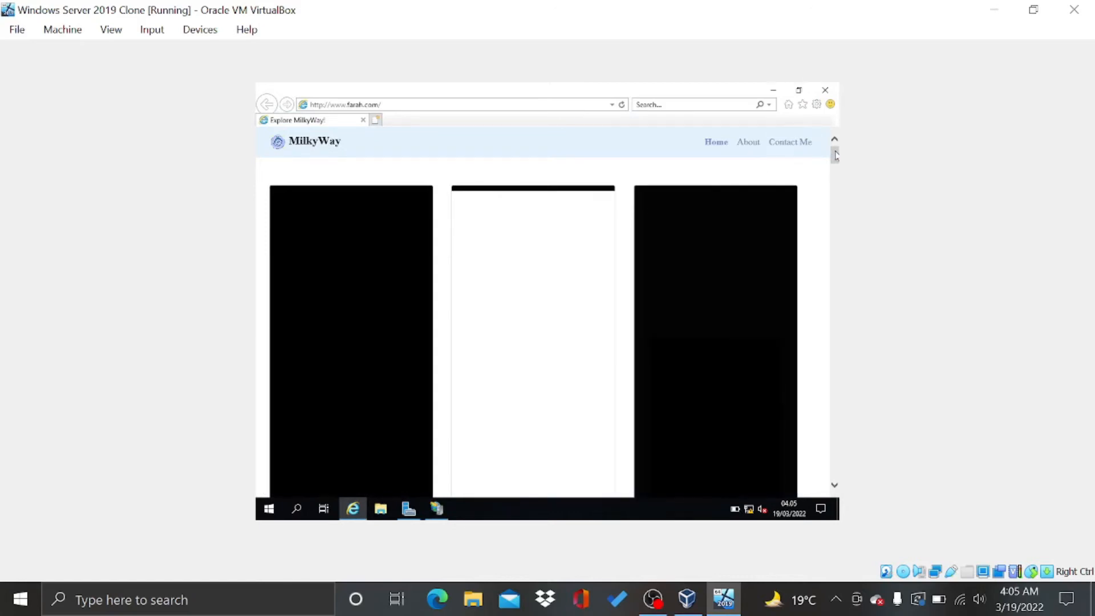
mouse_move(834, 155)
mouse_down()
mouse_move(834, 264)
mouse_move(833, 152)
mouse_up()
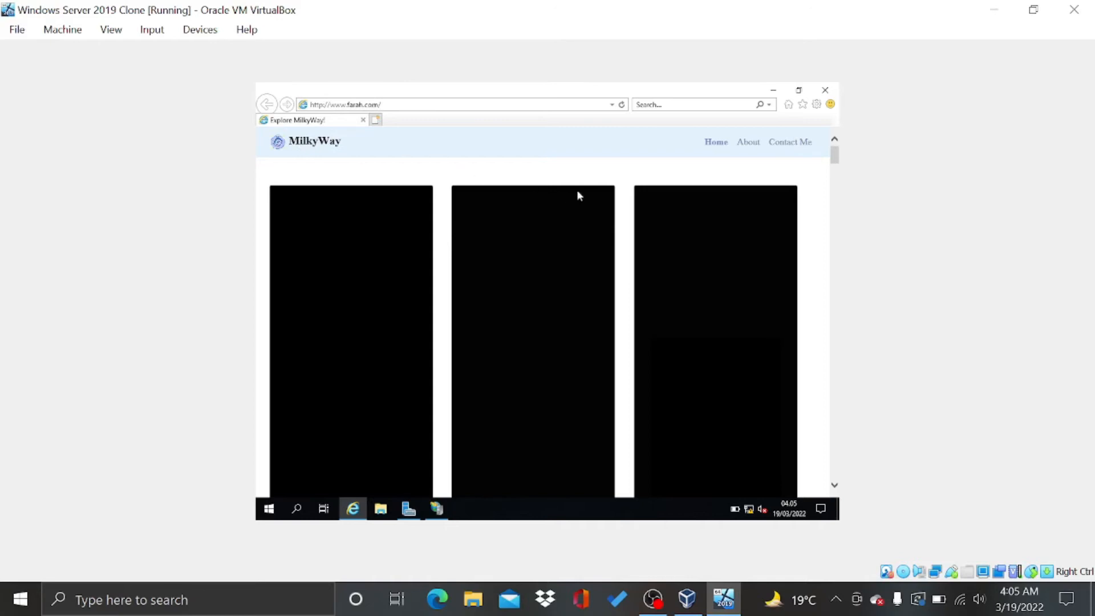
mouse_move(837, 159)
mouse_down()
mouse_move(834, 467)
mouse_move(834, 152)
mouse_up()
click(825, 90)
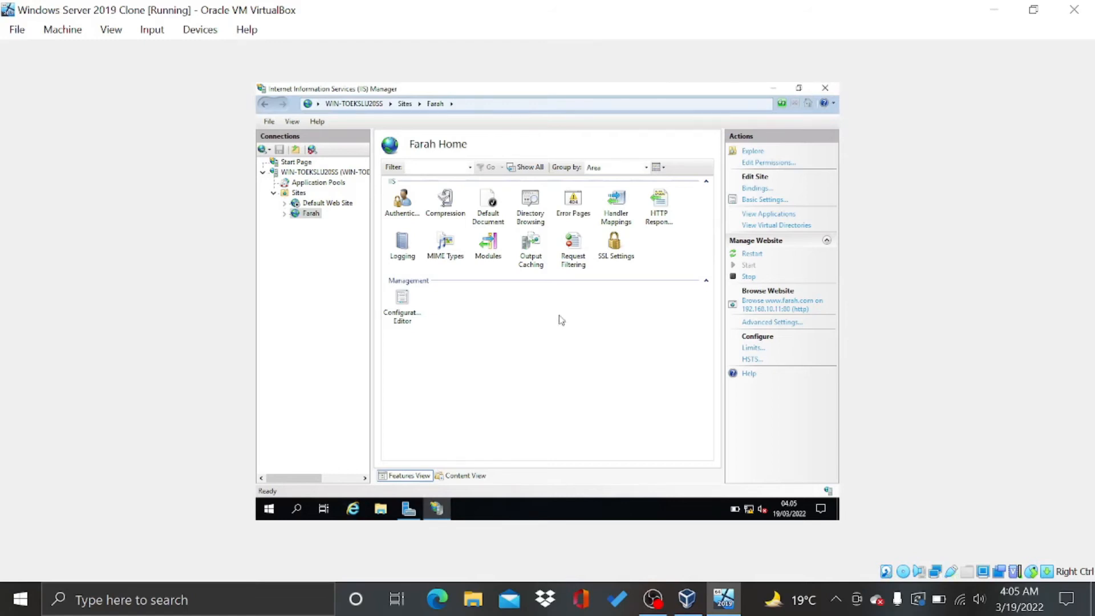
click(436, 599)
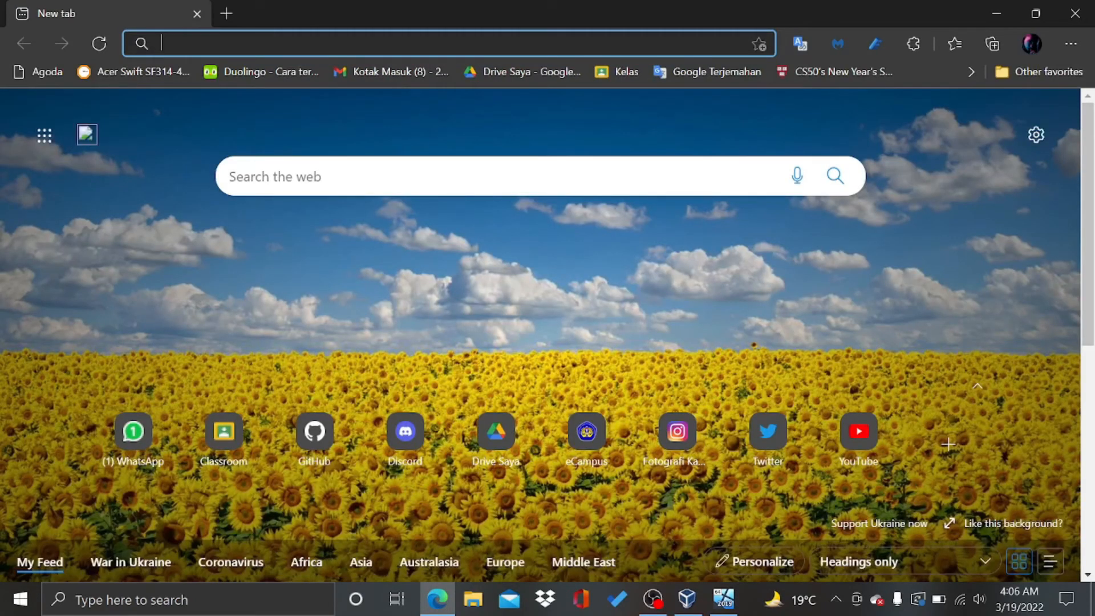
text(www)
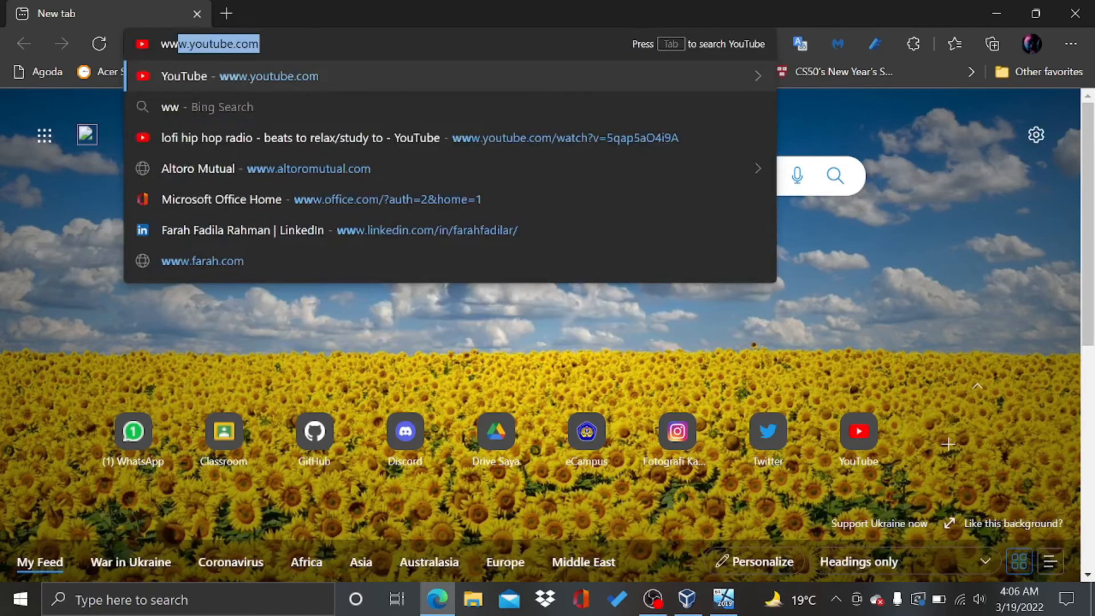
text(.farah)
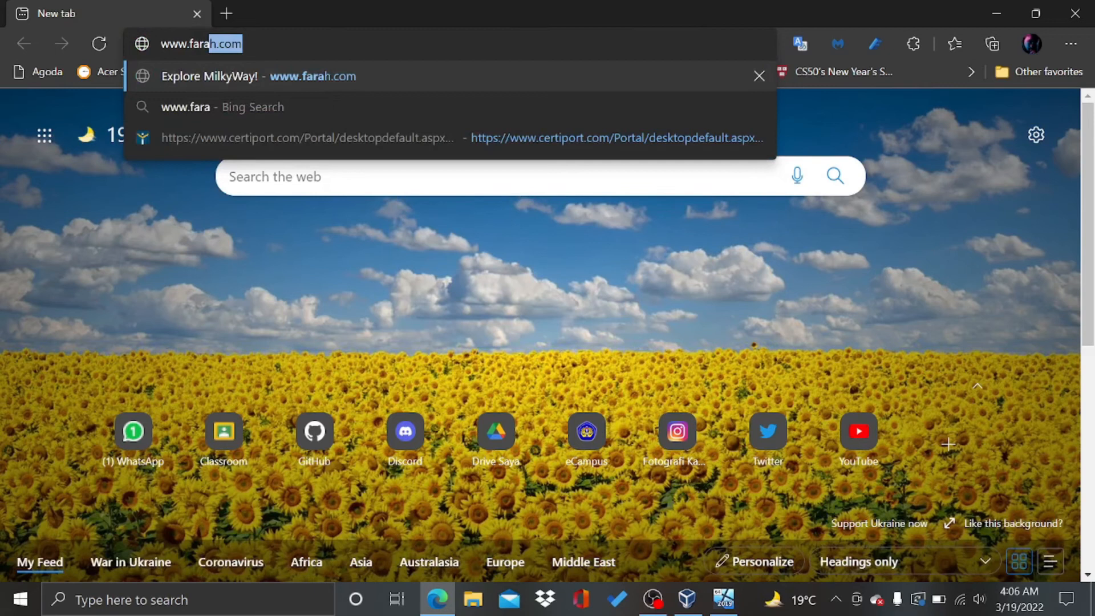
key(Return)
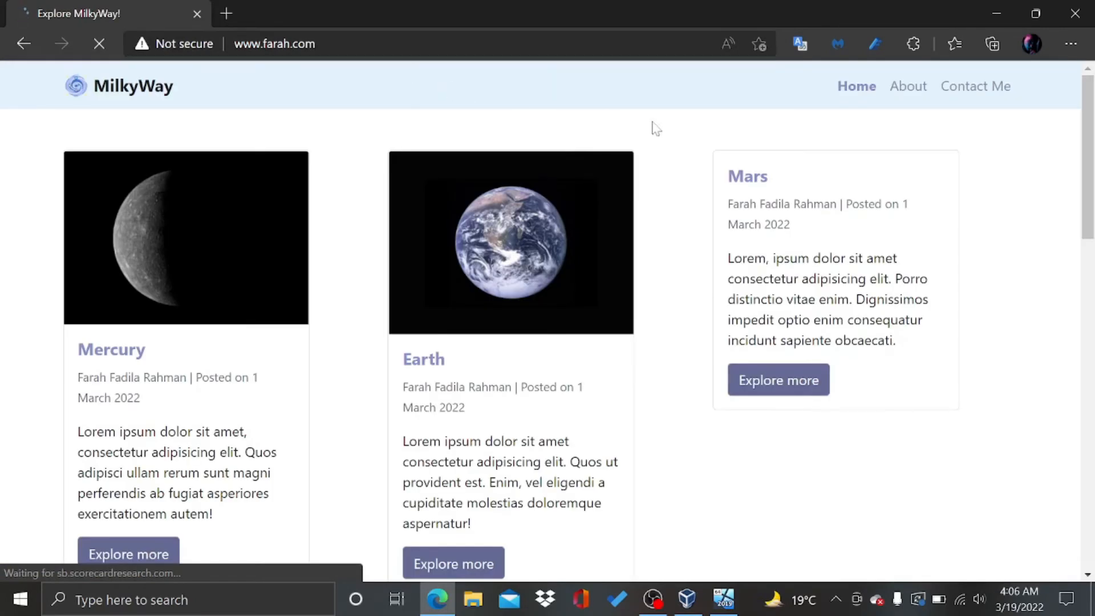
scroll(1080, 140, down, 1)
scroll(1086, 120, up, 1)
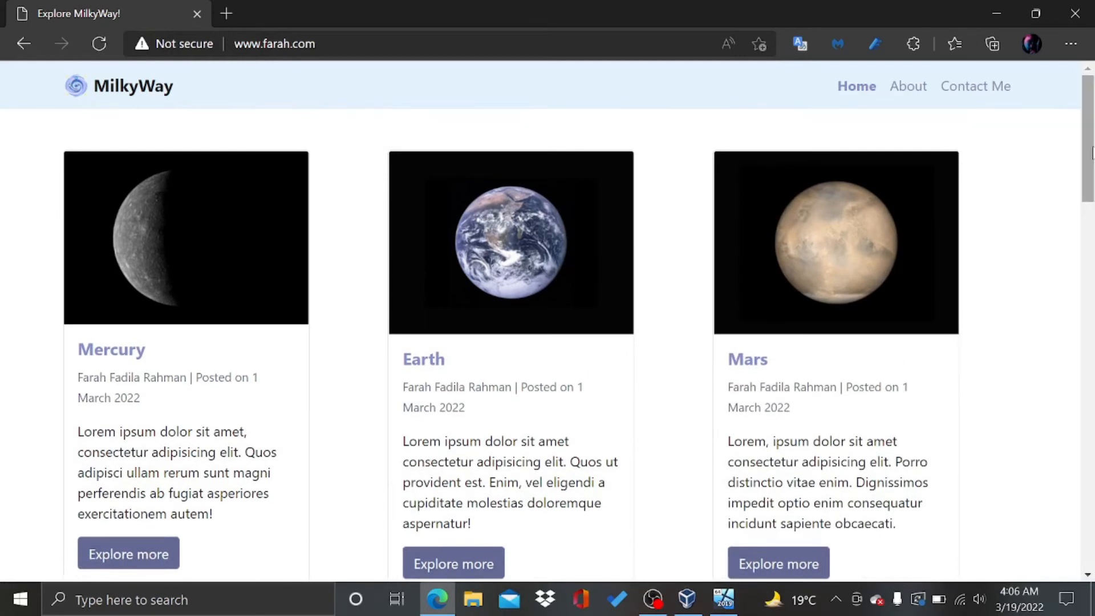
scroll(1092, 153, down, 6)
scroll(1092, 153, down, 2)
scroll(1092, 153, up, 8)
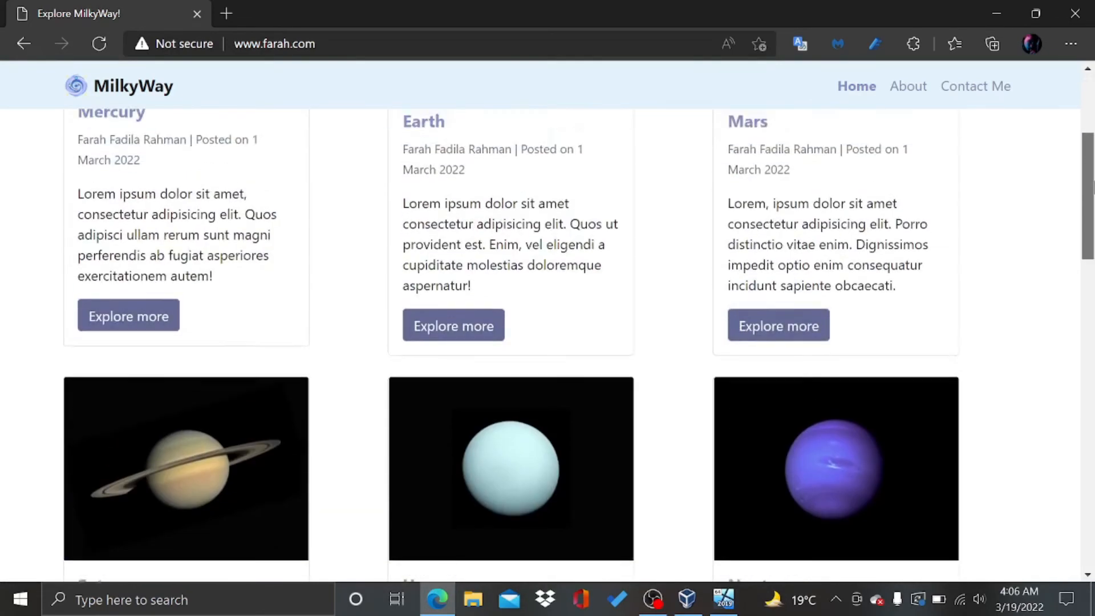
mouse_move(1091, 137)
mouse_down()
mouse_move(1092, 502)
mouse_move(1092, 136)
mouse_up()
Visit the Home, About and Contact Me sections, then close Edge
click(871, 101)
click(915, 90)
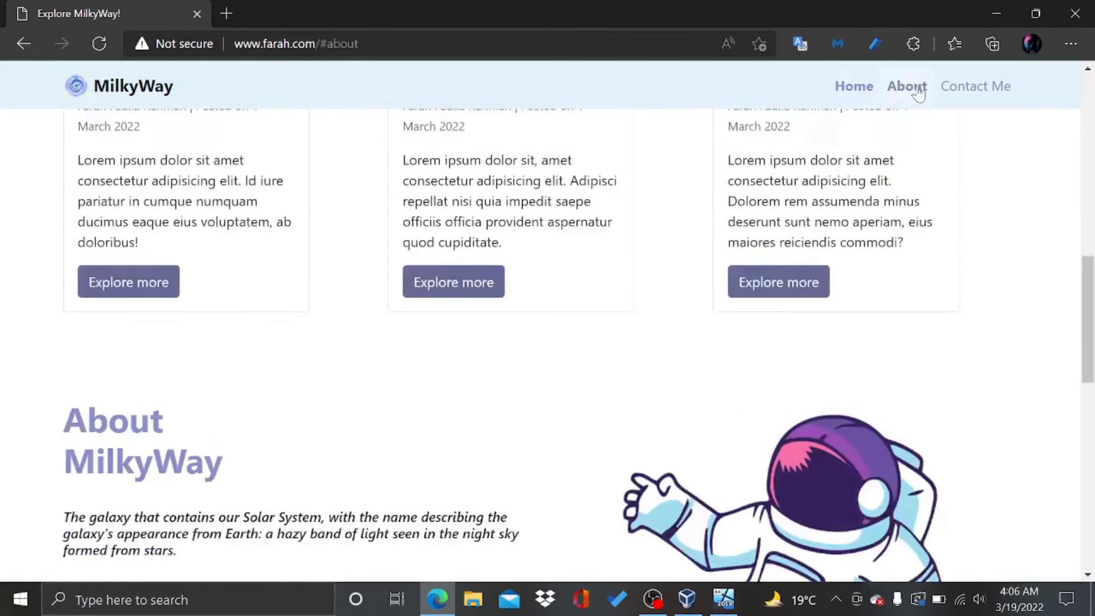
click(963, 94)
drag(1092, 470, 1093, 80)
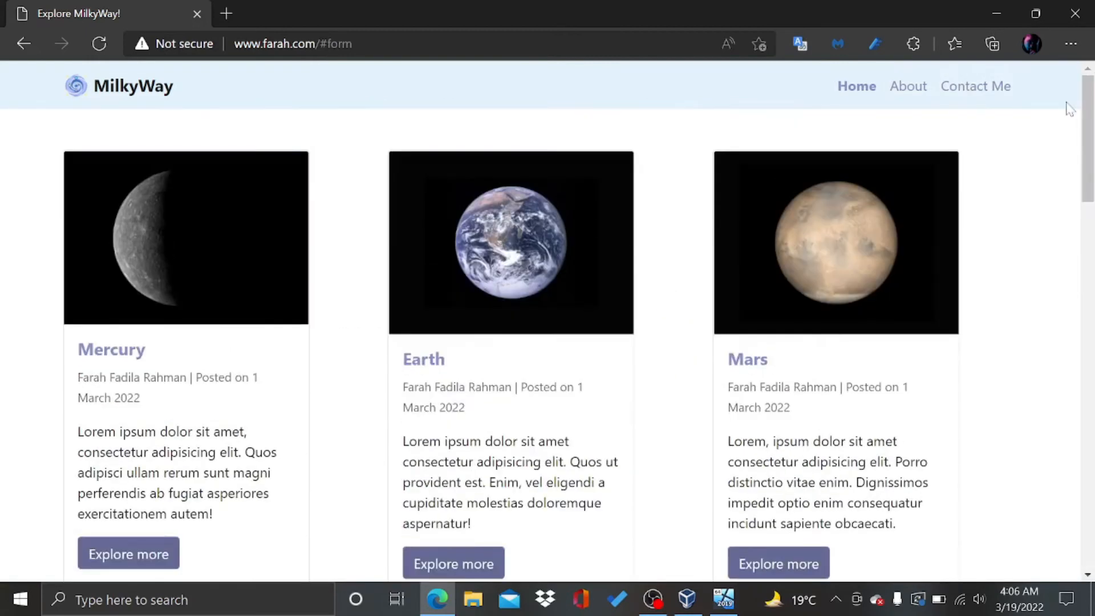
click(1074, 13)
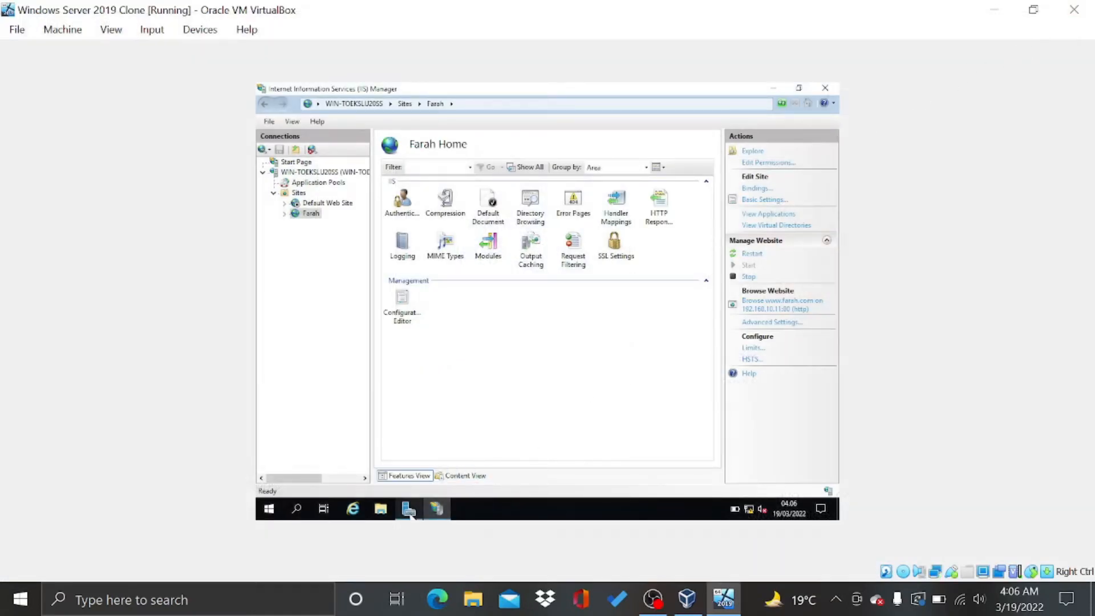
Close IIS Manager and Server Manager on the cloned server and refresh its empty desktop
click(824, 88)
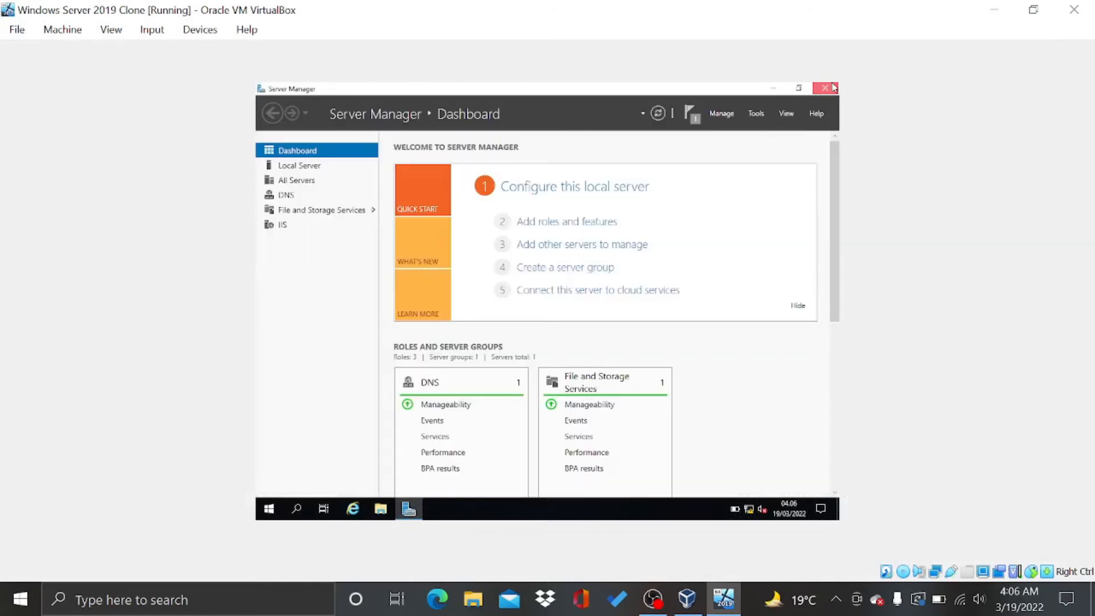
click(824, 87)
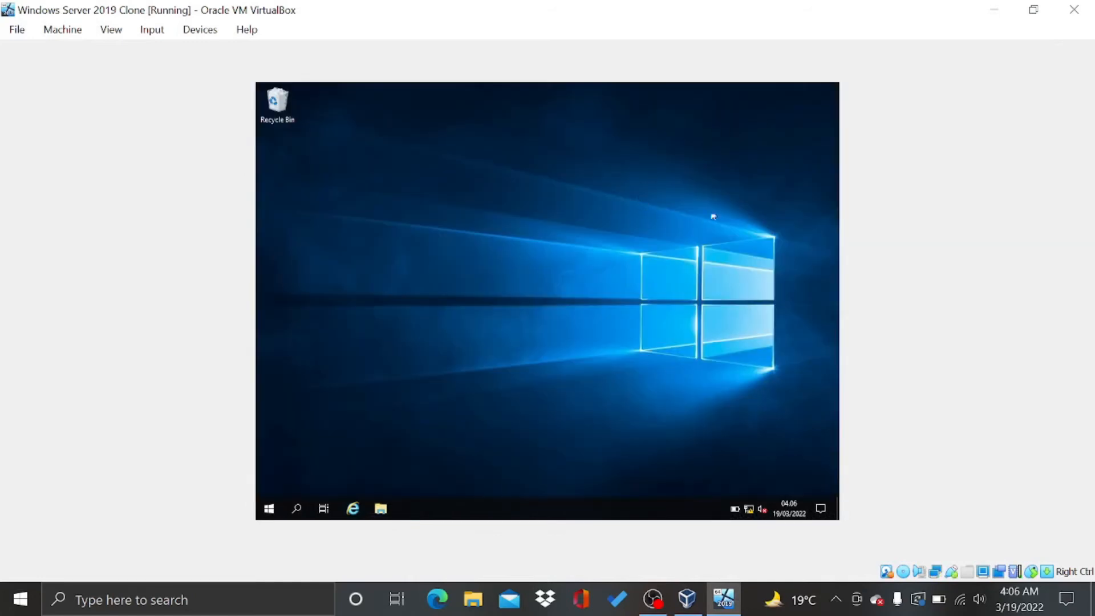
right_click(489, 200)
click(515, 237)
mouse_move(654, 598)
click(646, 515)
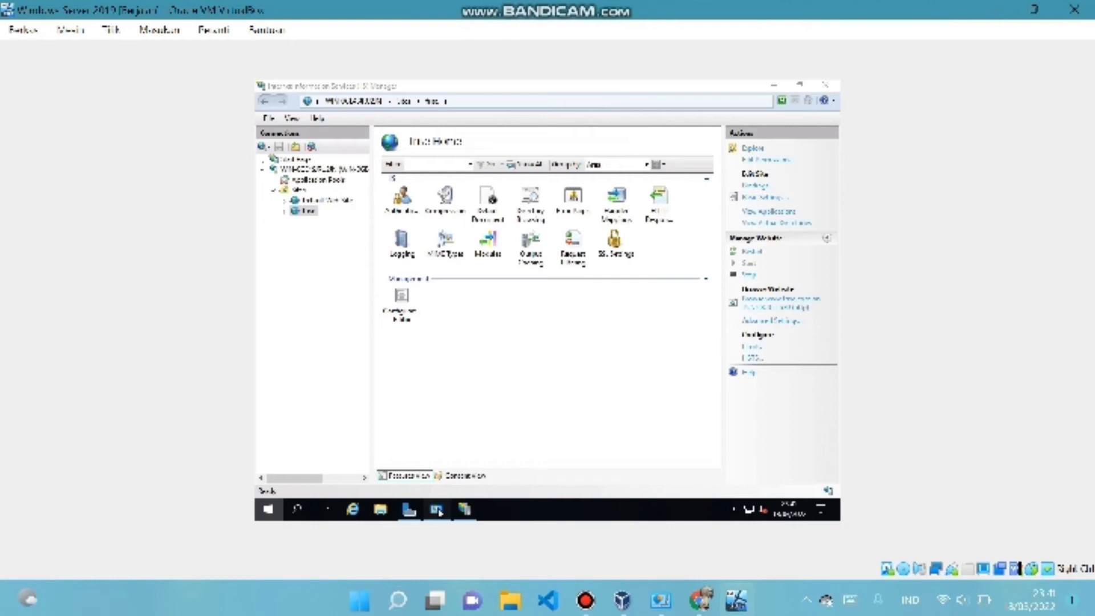
Bring up the other server VM's Network and Internet Control Panel page
click(437, 509)
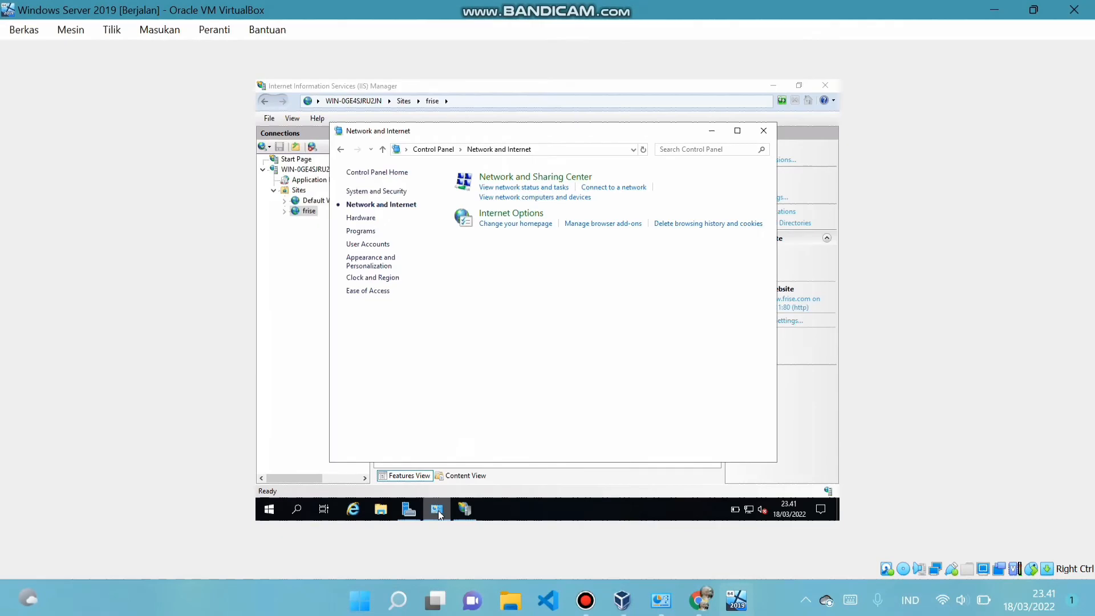
Open the Ethernet adapter's IPv4 properties and switch to a manually entered address
click(536, 178)
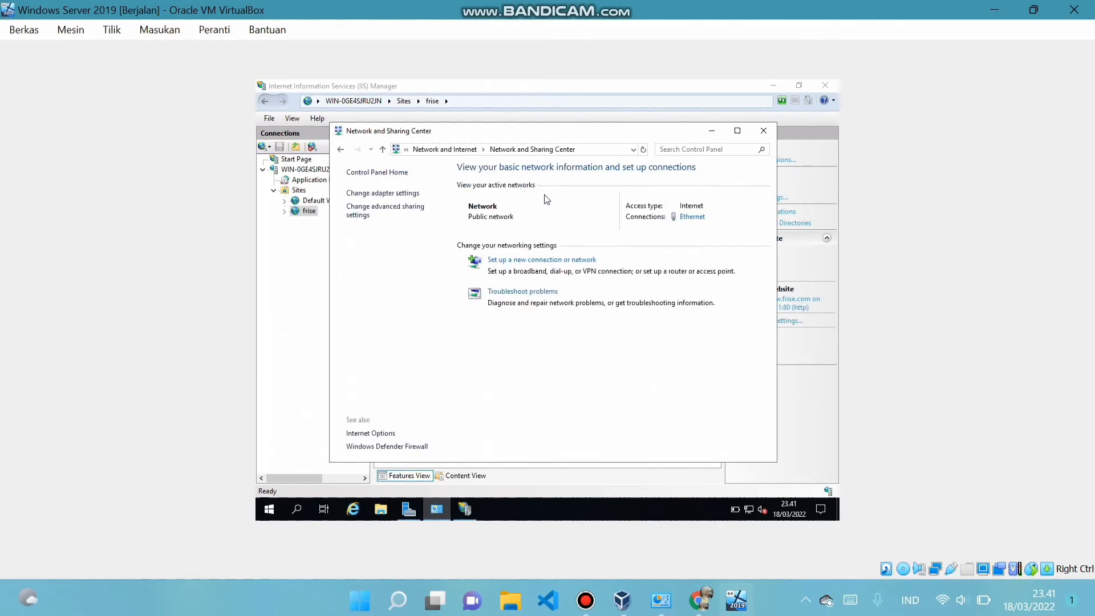
click(691, 217)
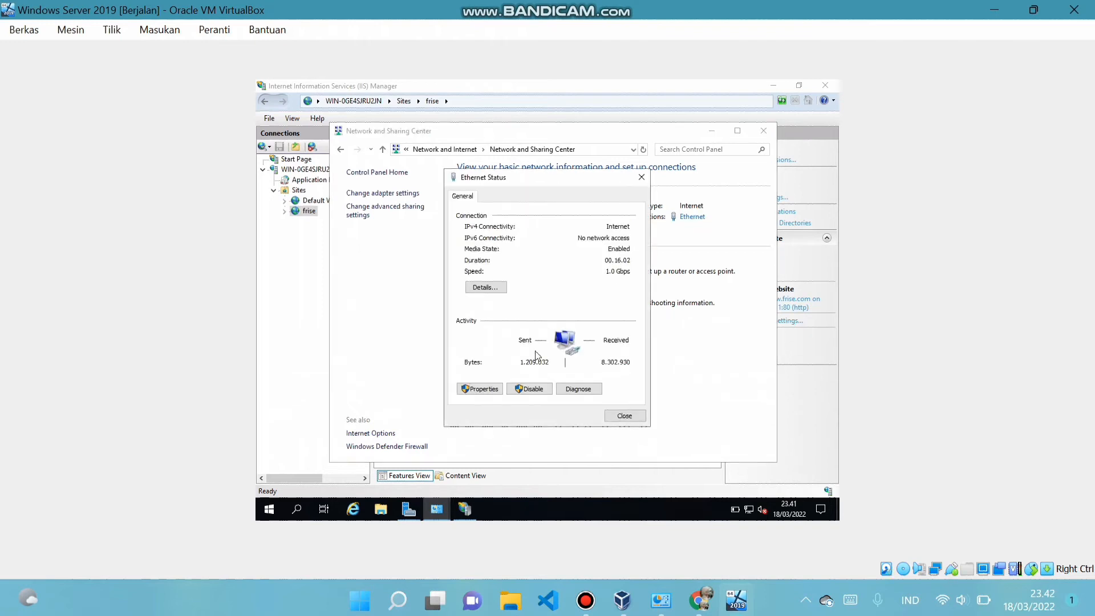
click(481, 389)
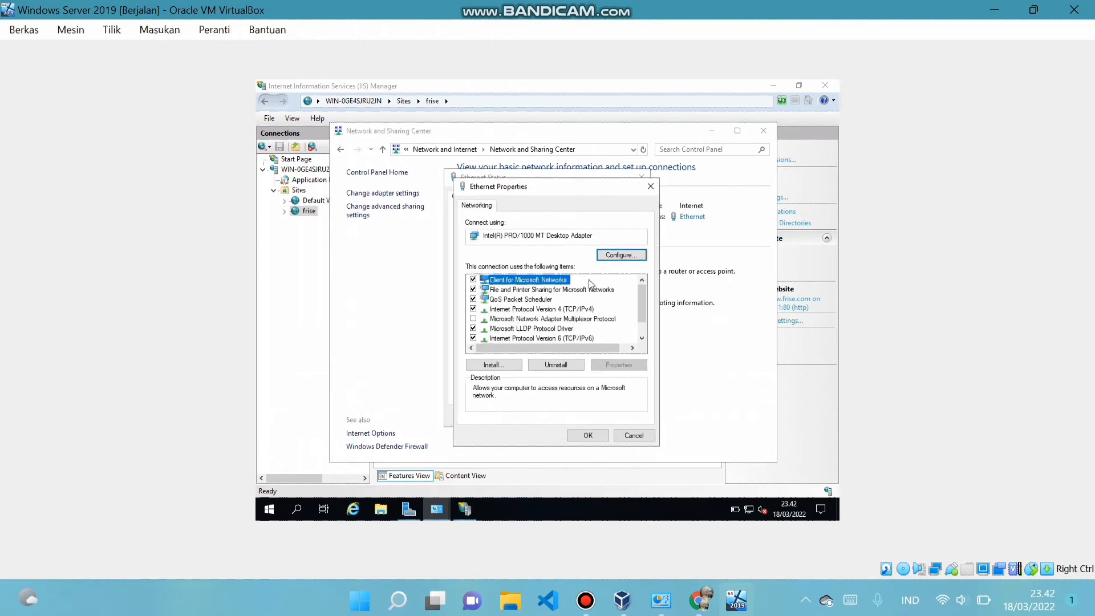
double_click(540, 309)
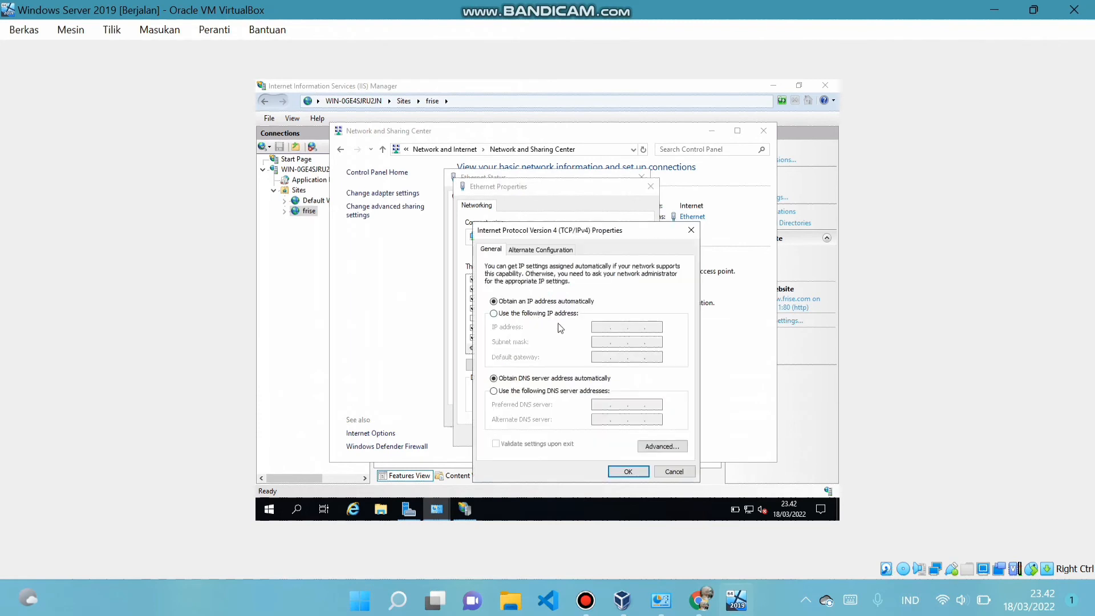
click(493, 313)
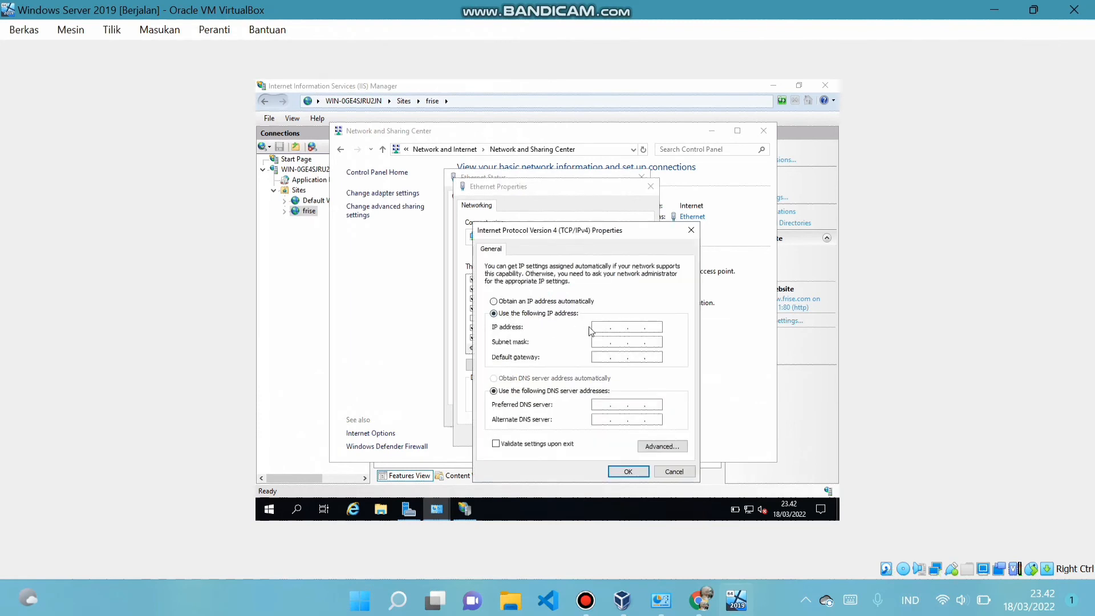
Enter IP 192.168.10.11, mask 255.255.255.0, gateway and DNS 192.168.10.11, apply, and close
text(192 . 168 . 10 . 11)
click(602, 342)
click(603, 358)
text(192 . 168)
click(604, 404)
text(192.168.)
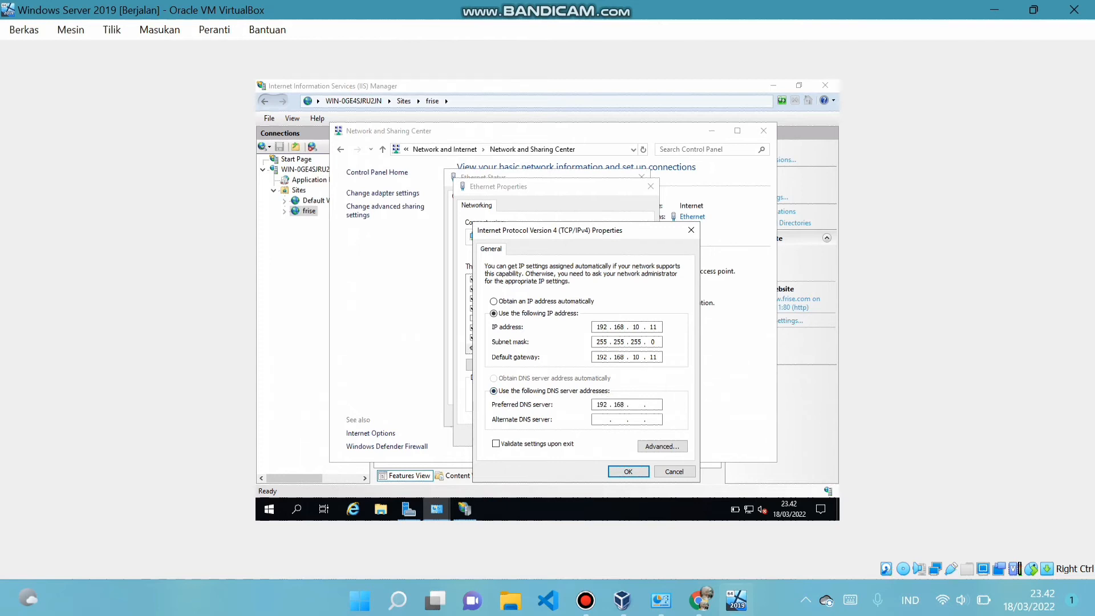
text(10.11)
click(628, 474)
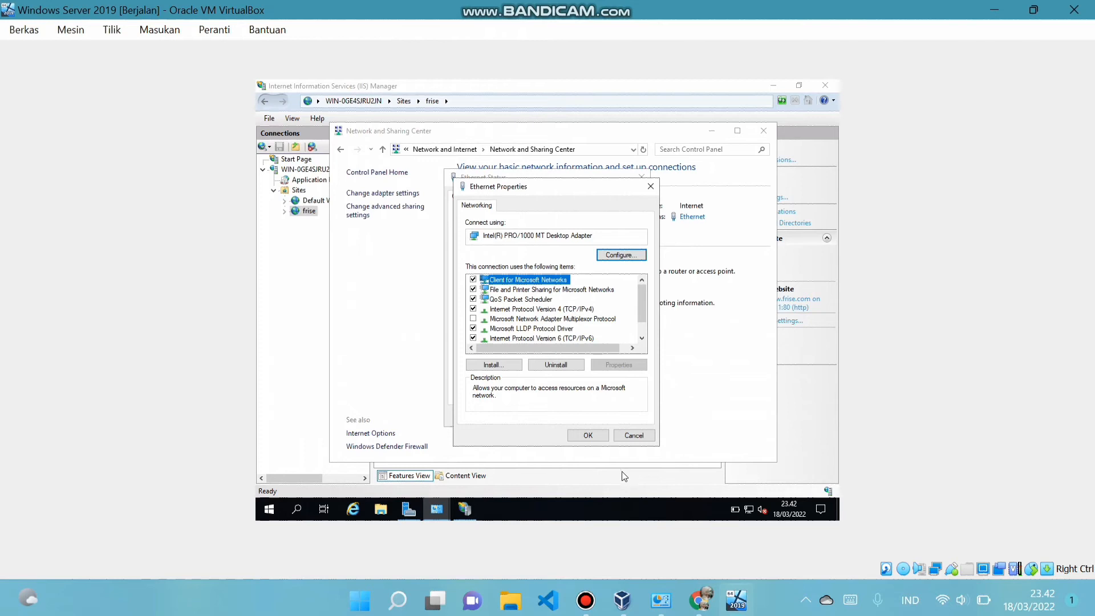
click(592, 436)
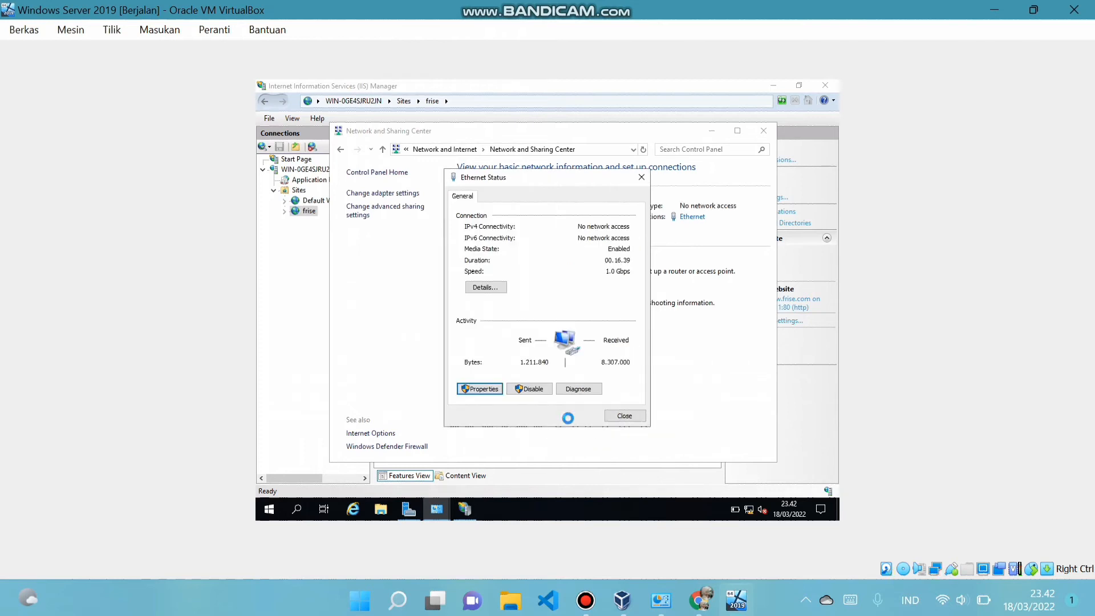
click(624, 416)
click(762, 133)
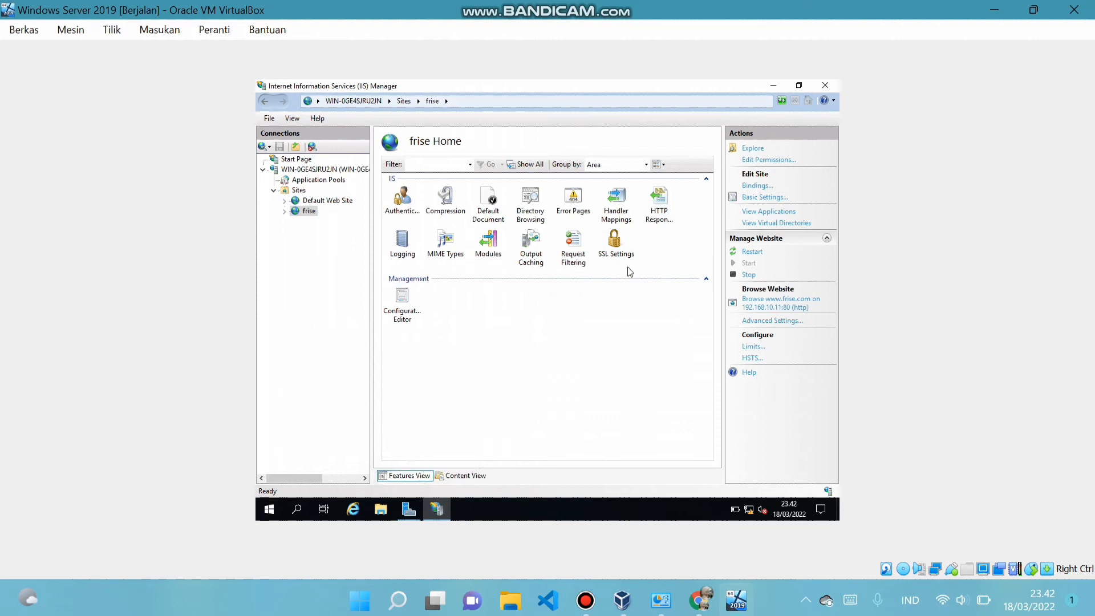
On the host, open the VirtualBox Host-Only Network adapter's IPv4 settings via Control Panel
key(super+s)
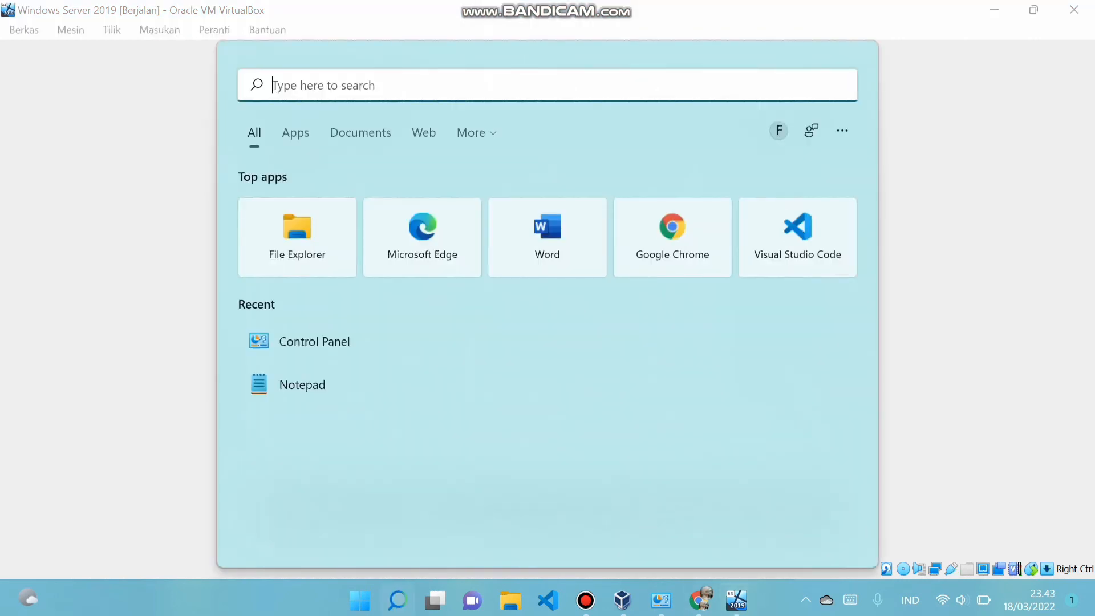
click(315, 341)
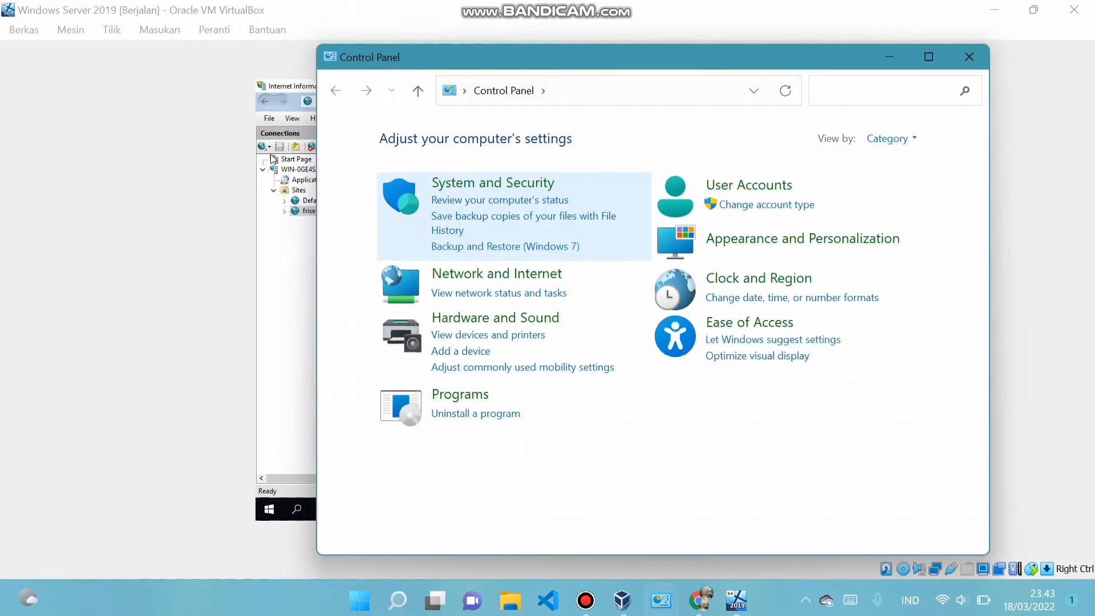
click(499, 275)
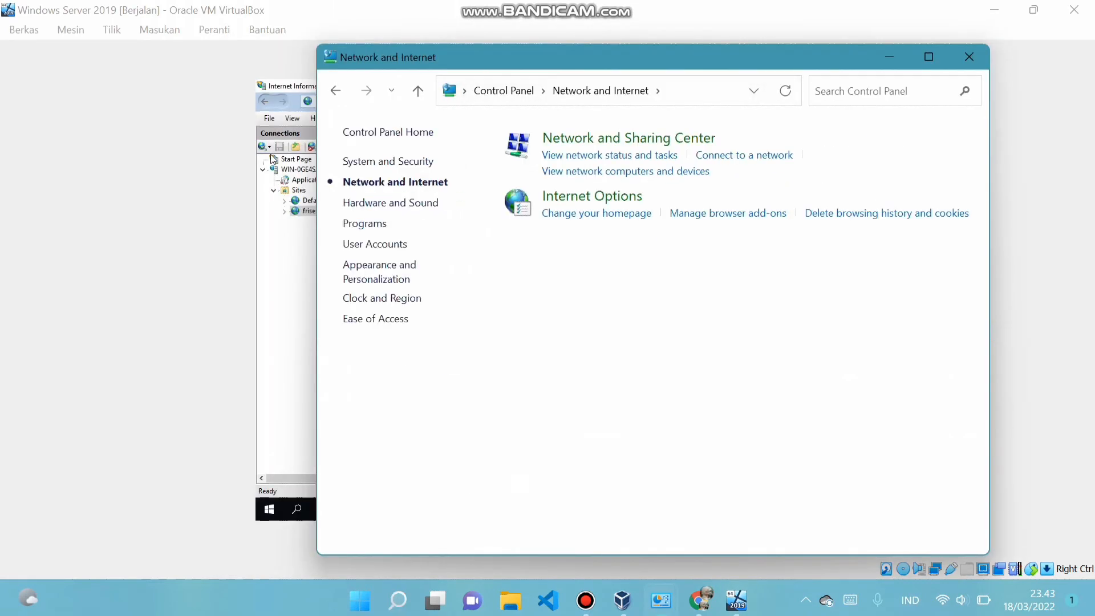
click(609, 155)
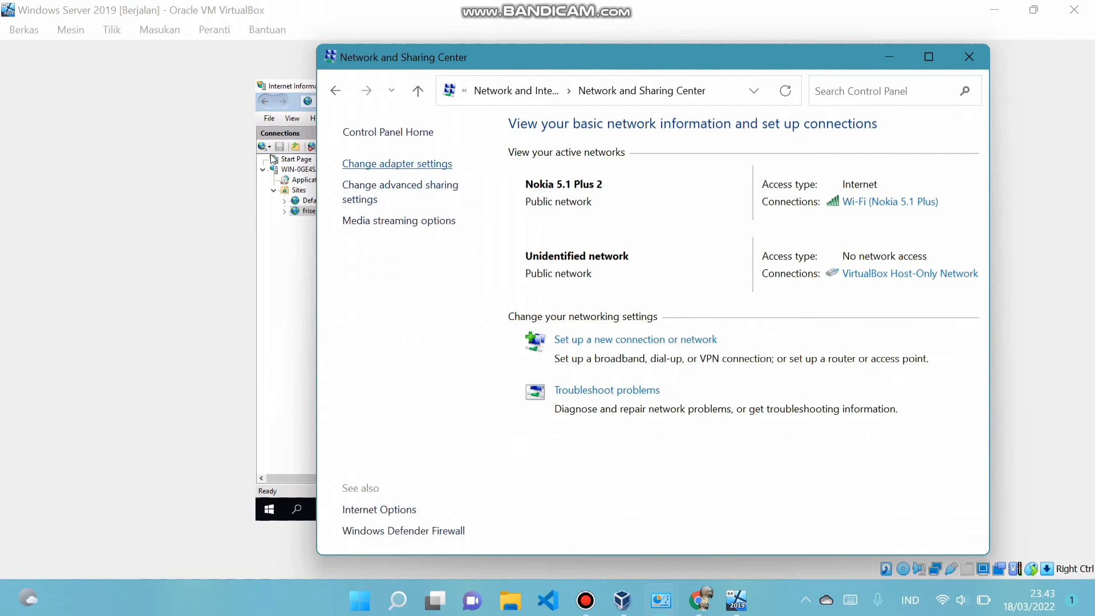
click(397, 164)
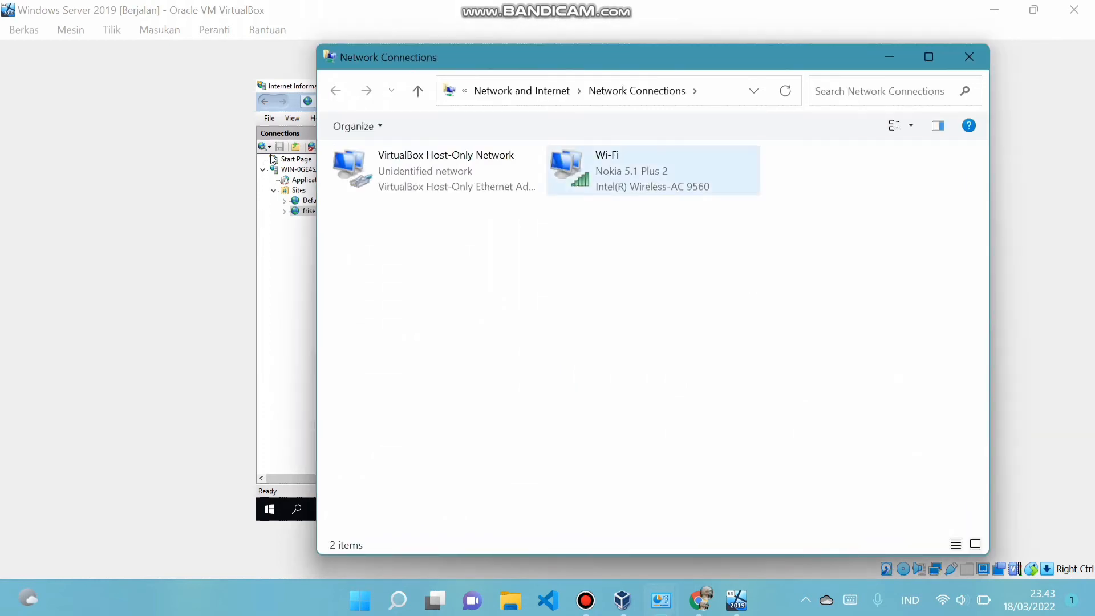
click(436, 171)
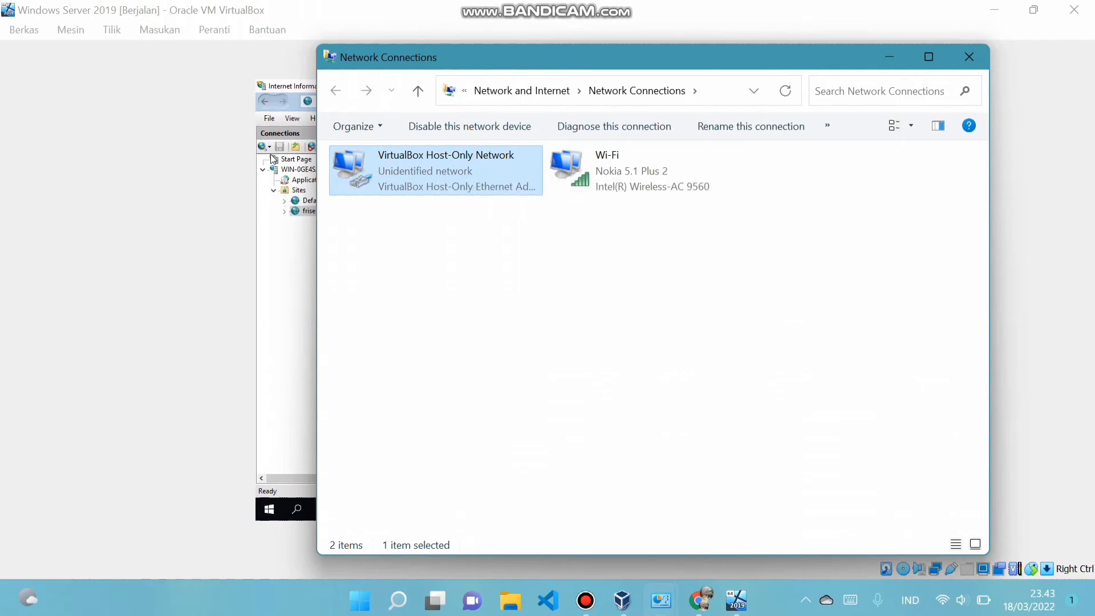
double_click(435, 170)
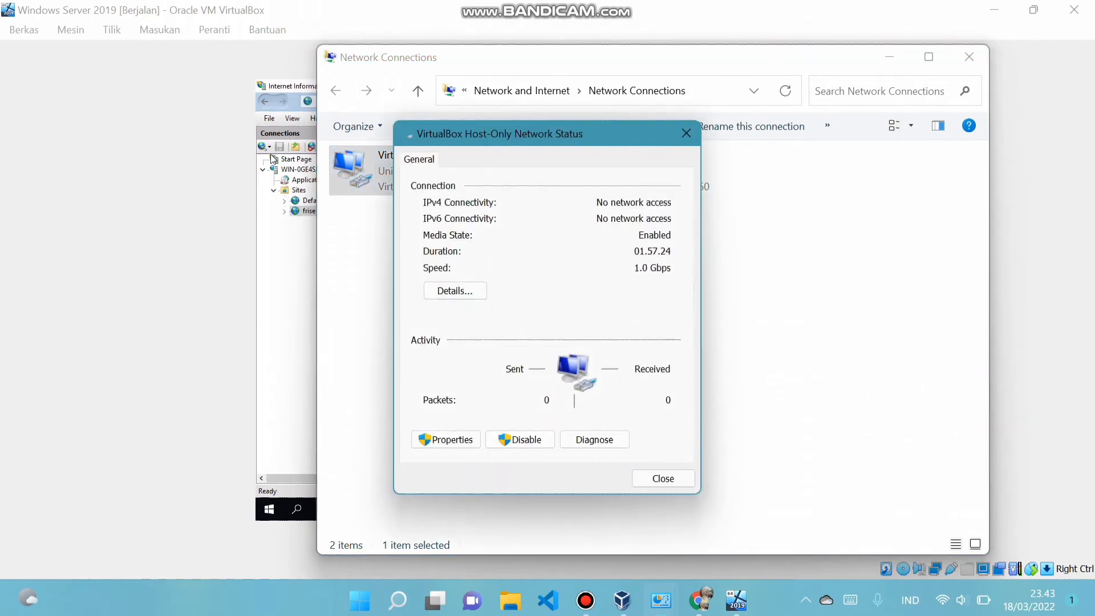
click(445, 439)
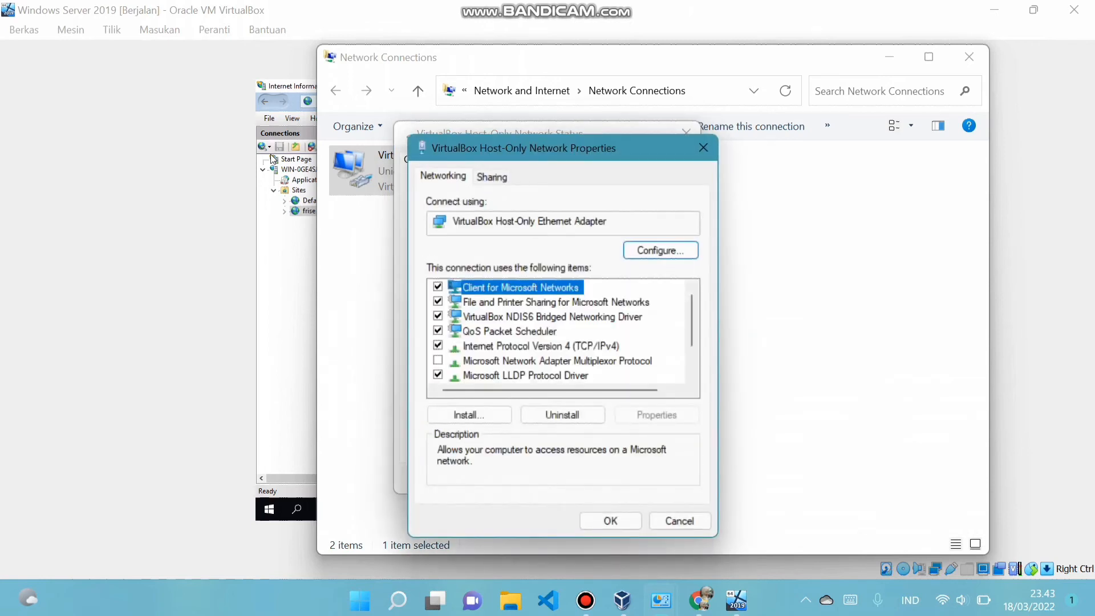
double_click(541, 346)
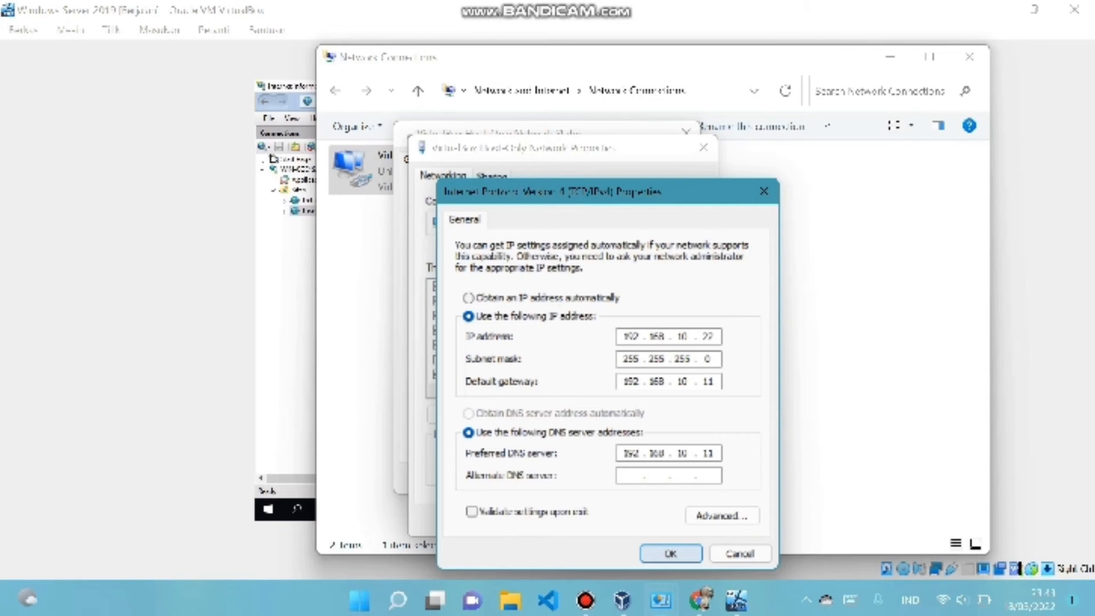
Keep IPv4 192.168.10.22 with gateway and DNS 192.168.10.11, closing all network dialogs and windows
key(Return)
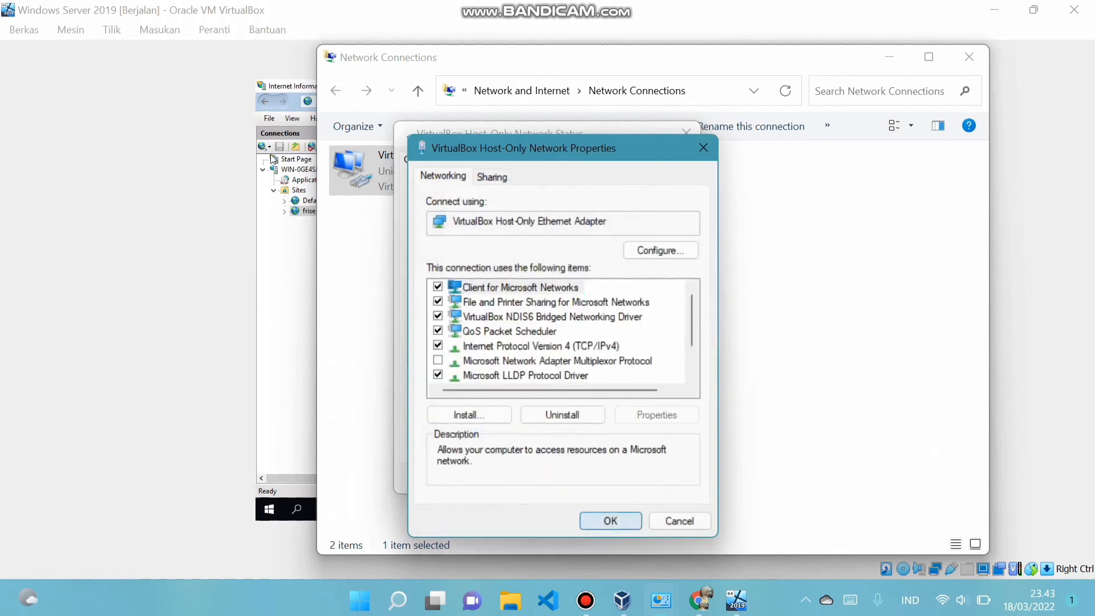
key(Return)
key(Escape)
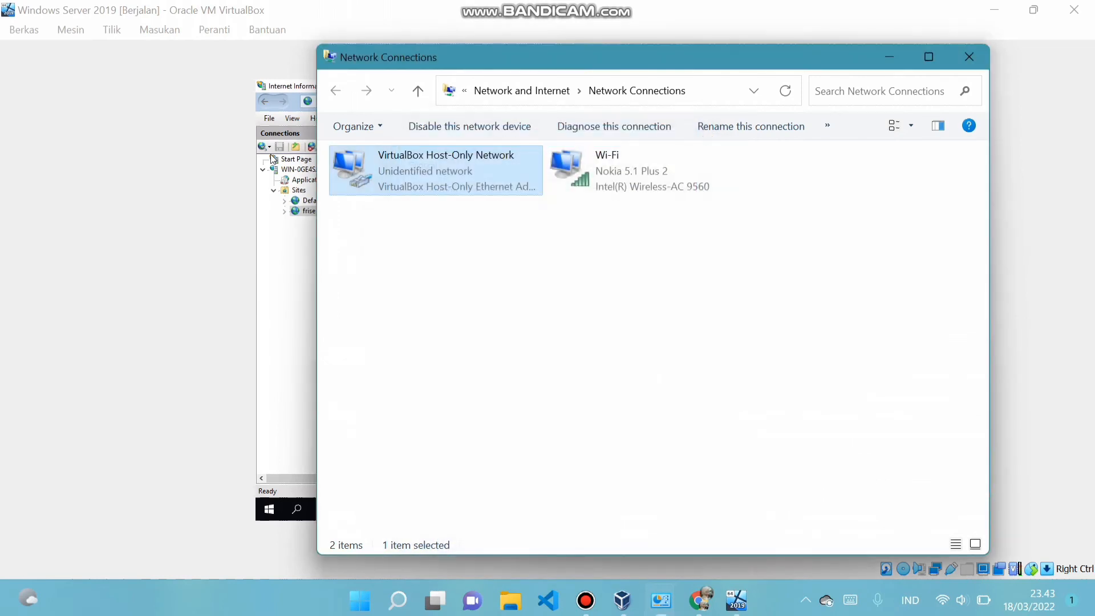
click(968, 57)
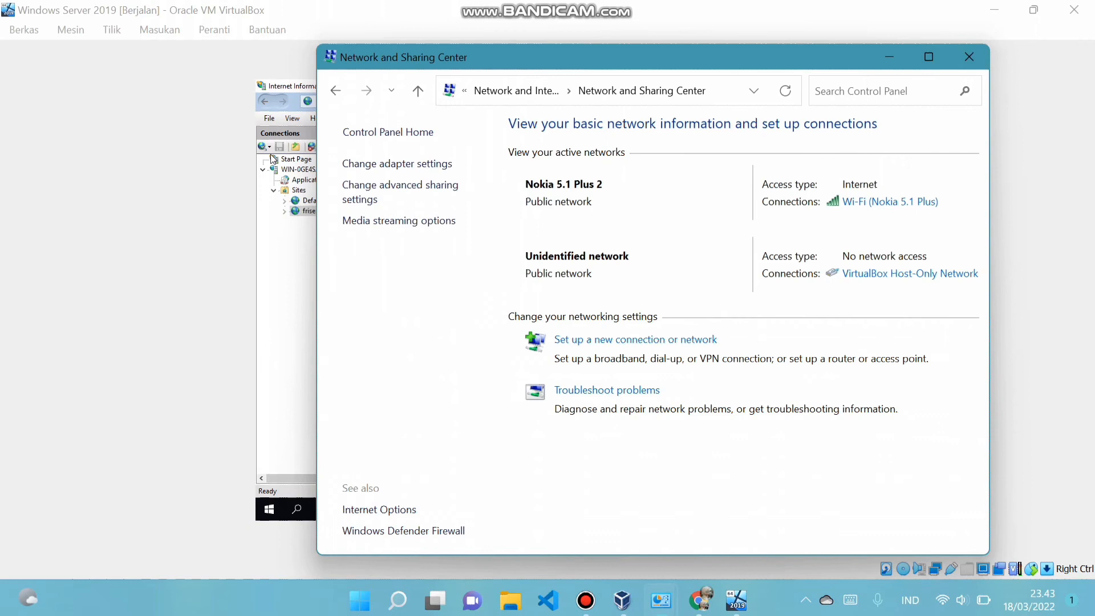
click(969, 56)
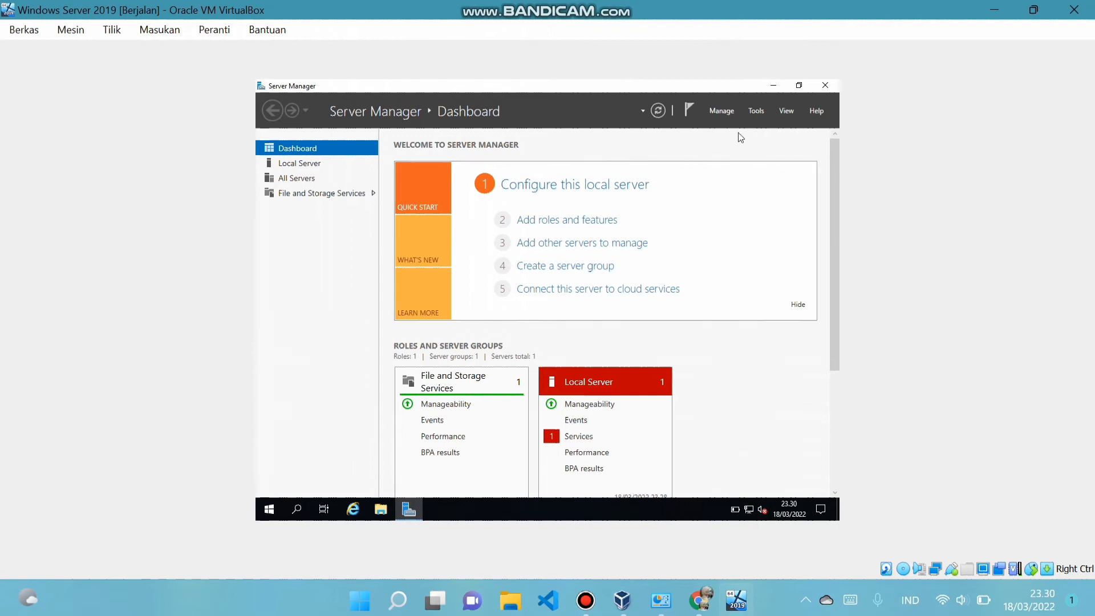
Start Add Roles and Features and select DNS Server and Web Server (IIS) with their management tools
click(724, 112)
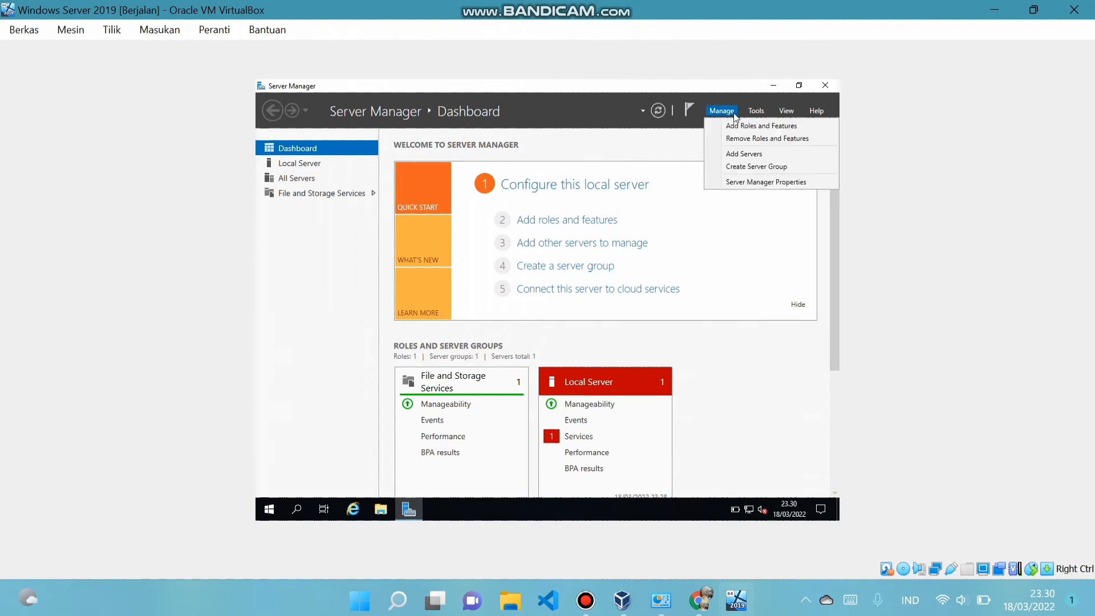
click(738, 126)
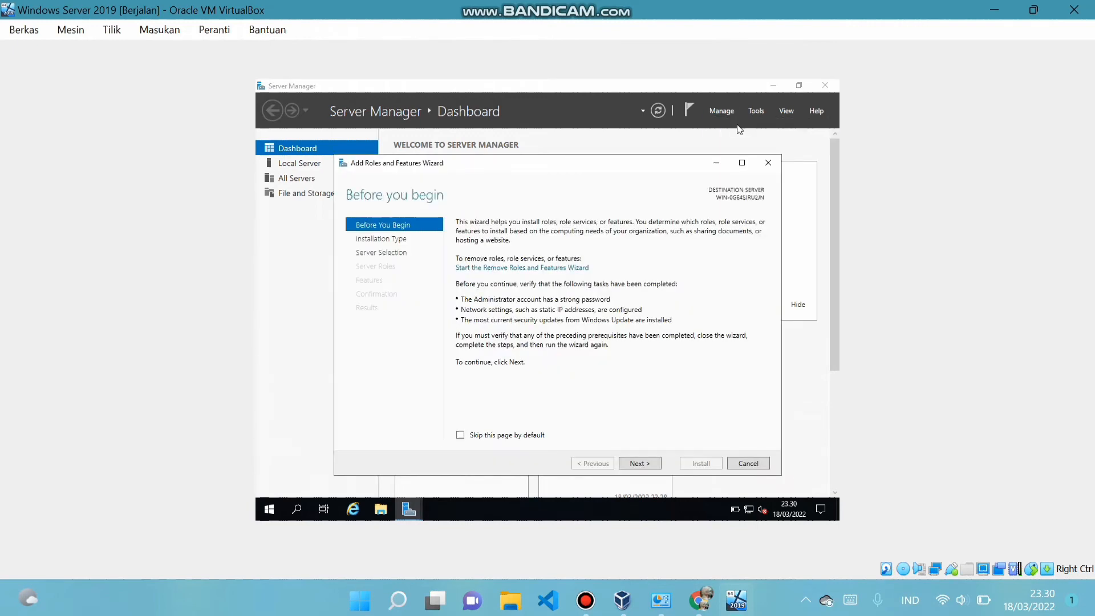
click(640, 462)
click(640, 462)
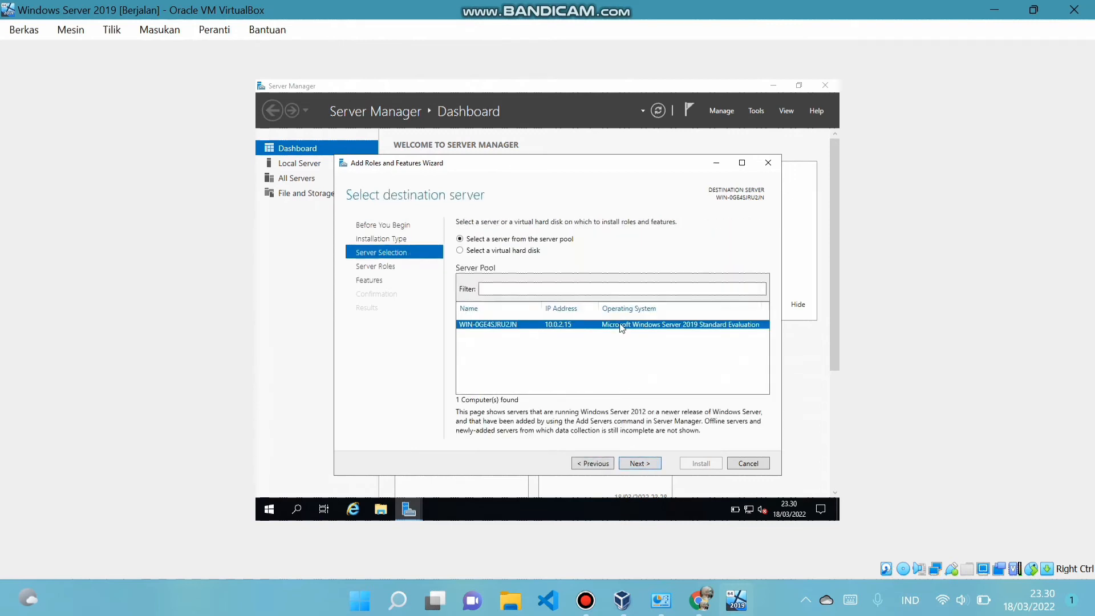
click(639, 464)
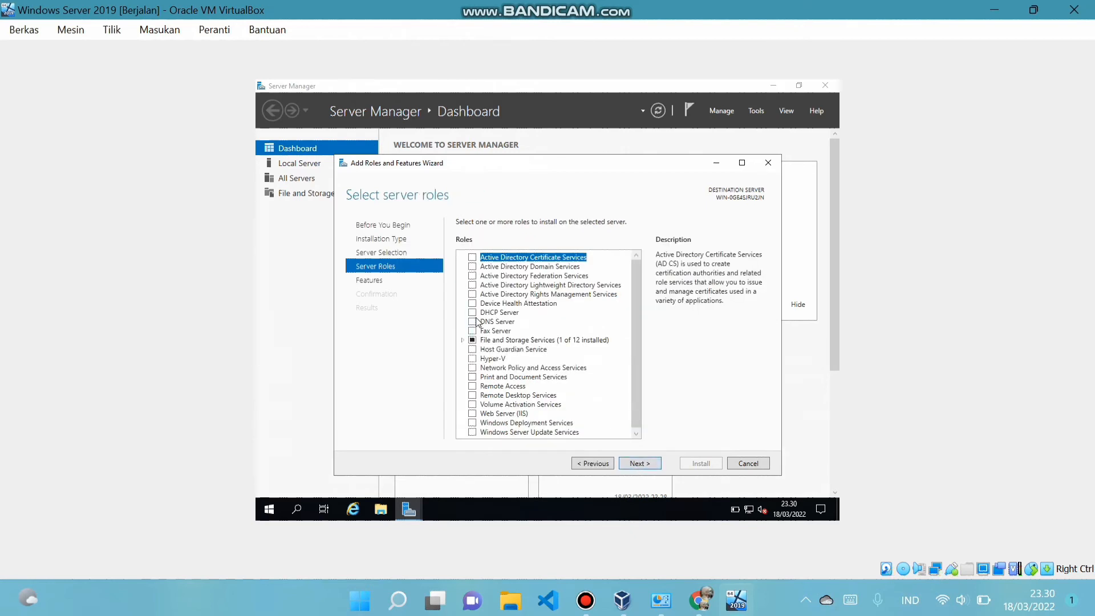
click(473, 322)
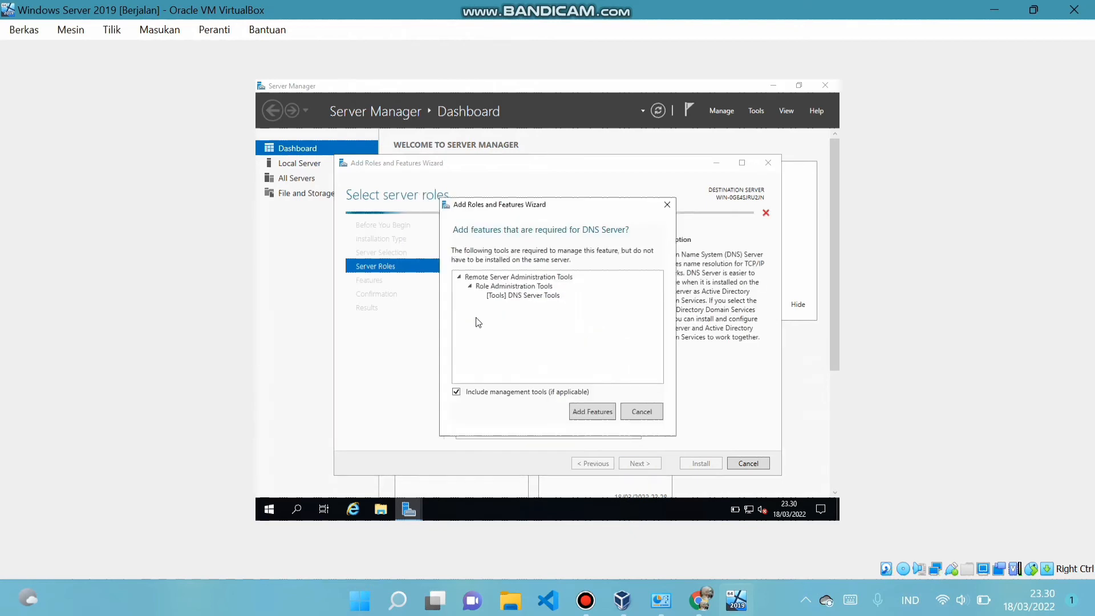
click(595, 413)
click(626, 407)
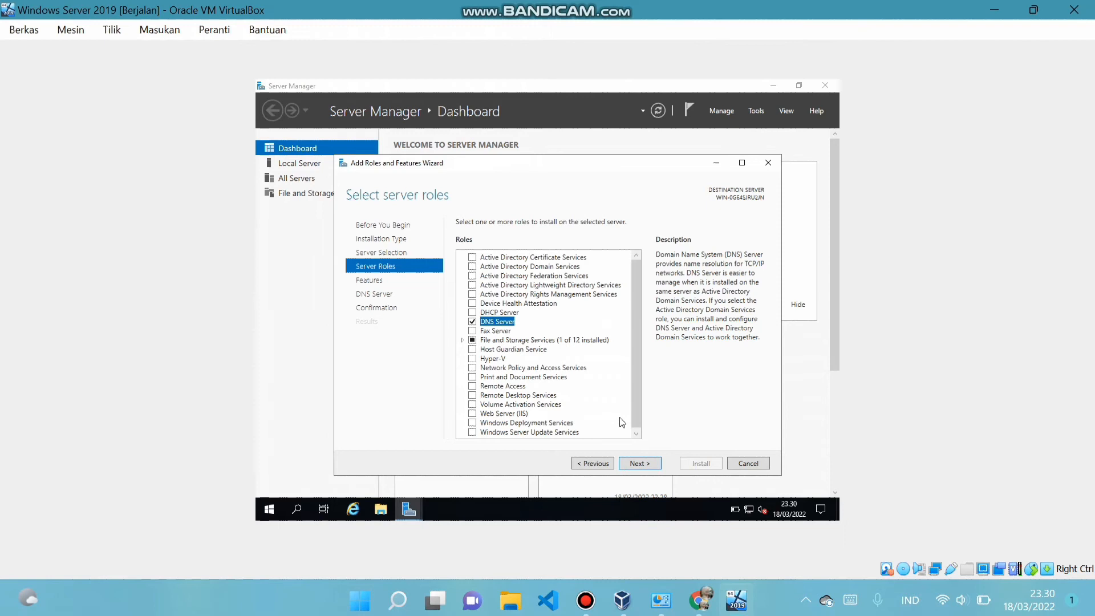
click(472, 414)
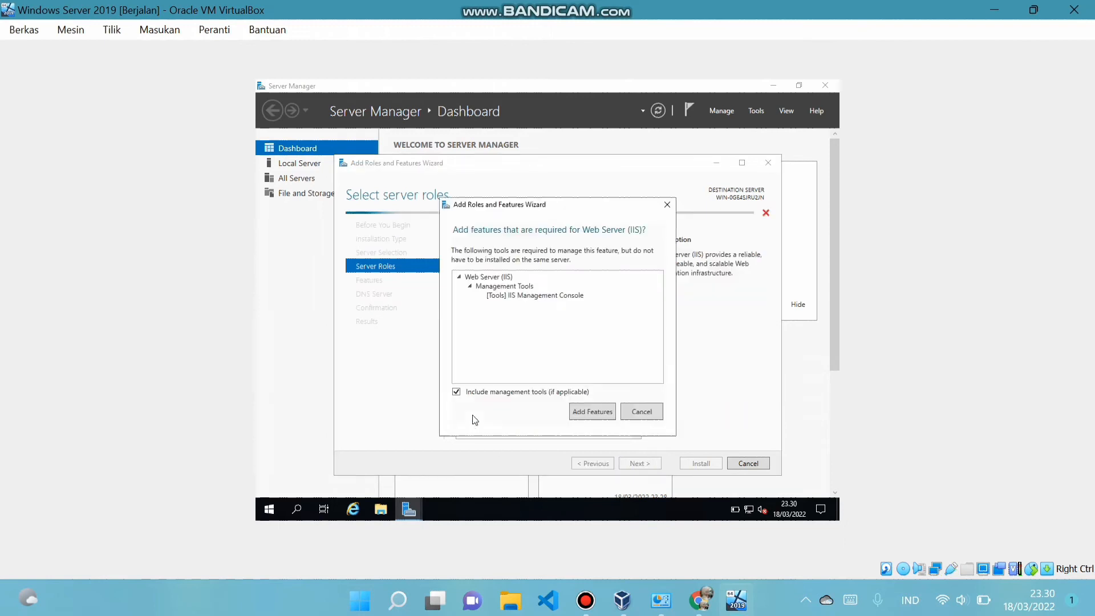
click(572, 412)
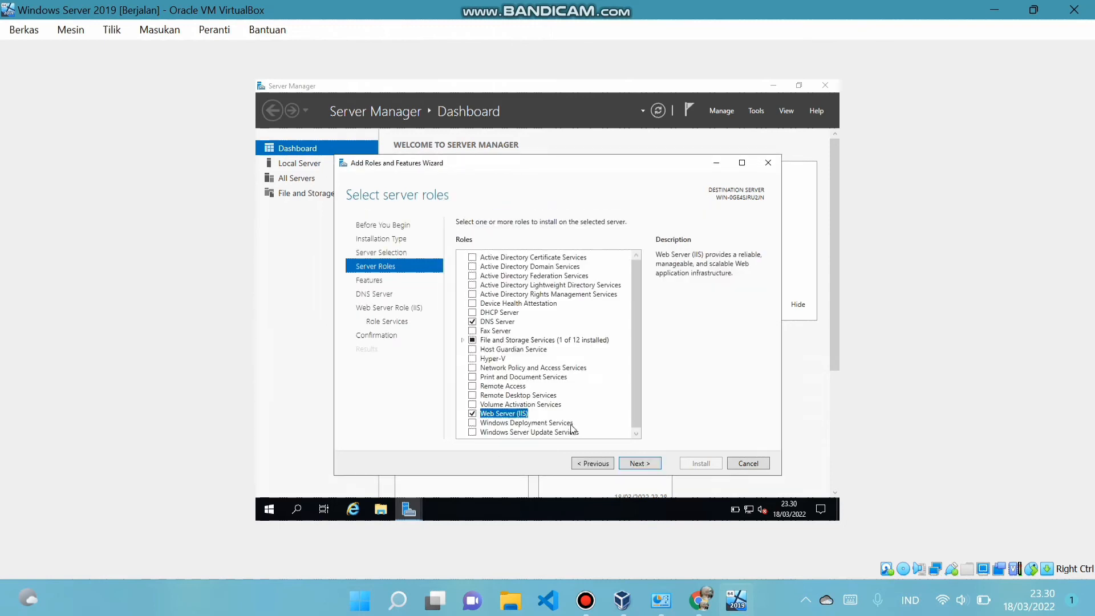
Keep default features and IIS role services, install the roles, and close the wizard
click(634, 465)
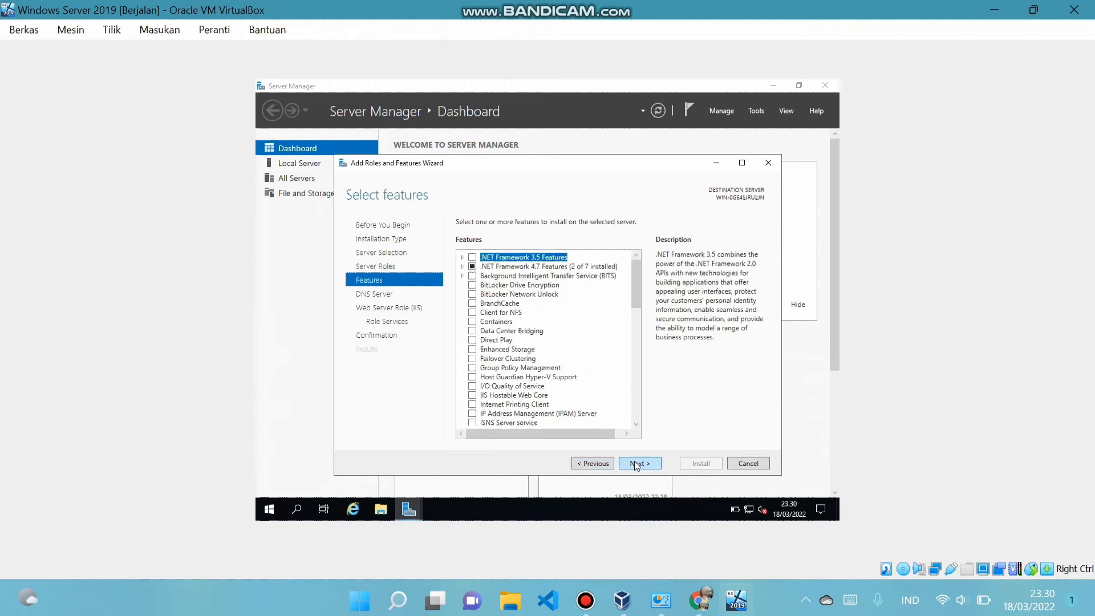
click(637, 465)
click(637, 465)
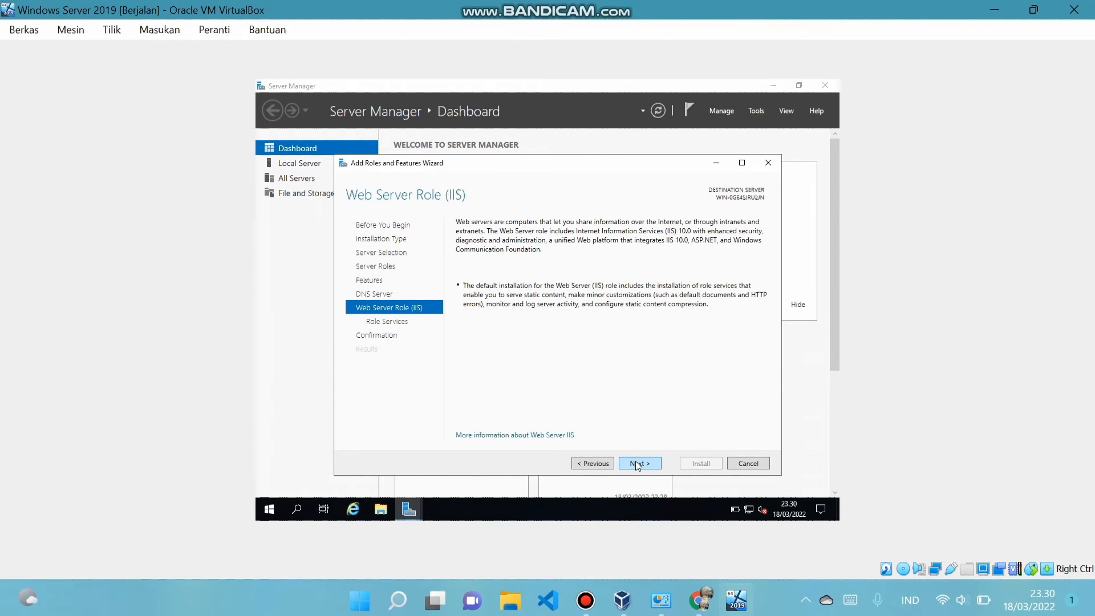
click(637, 465)
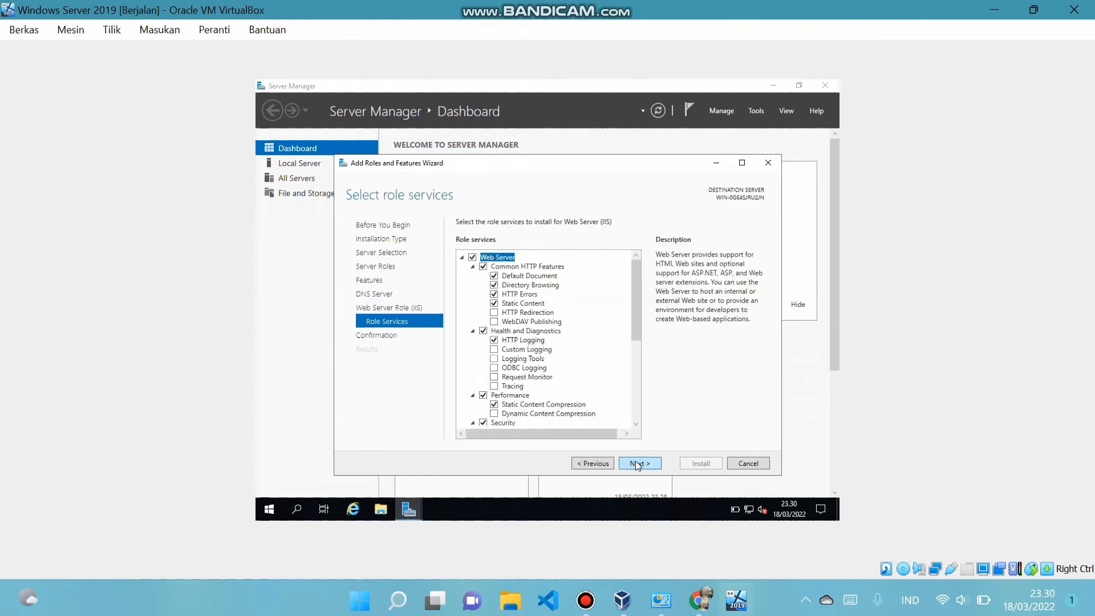
click(638, 464)
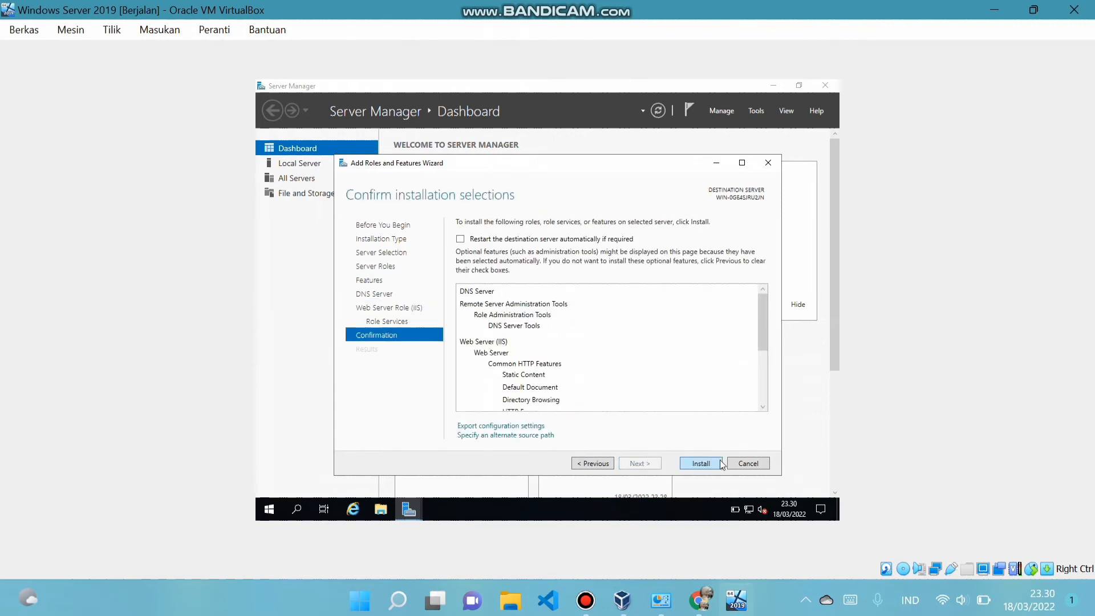
click(701, 465)
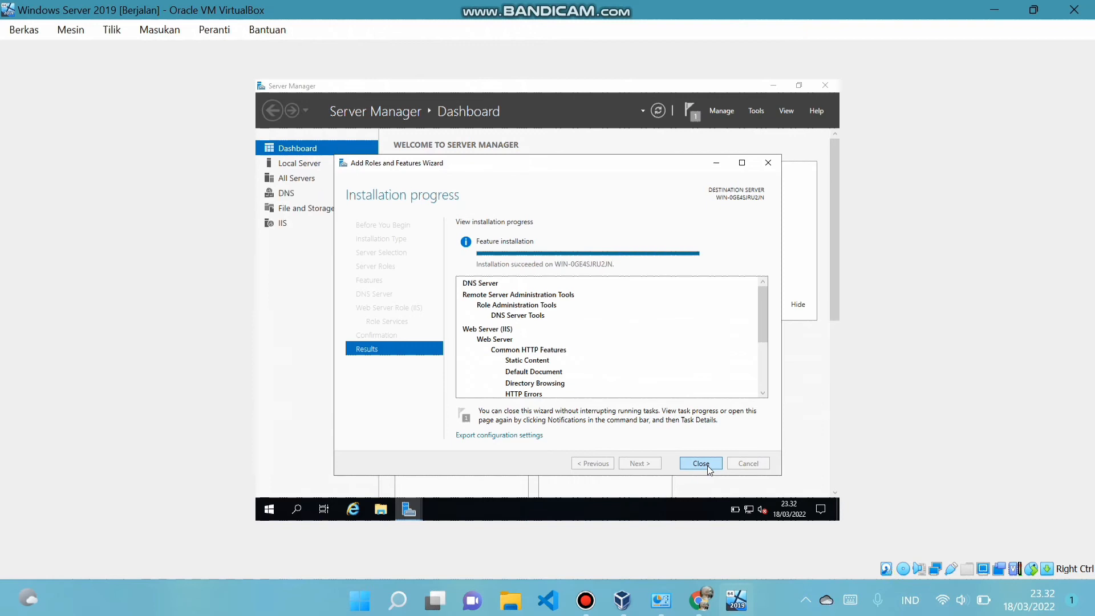
click(707, 466)
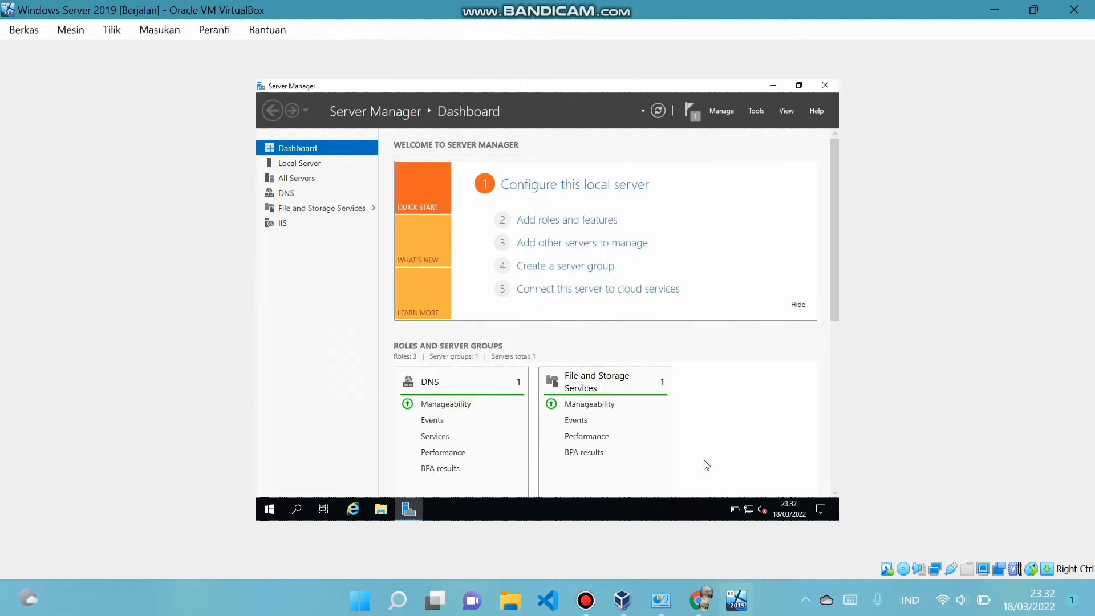
Dismiss the installation notification and launch Internet Information Services (IIS) Manager
click(691, 110)
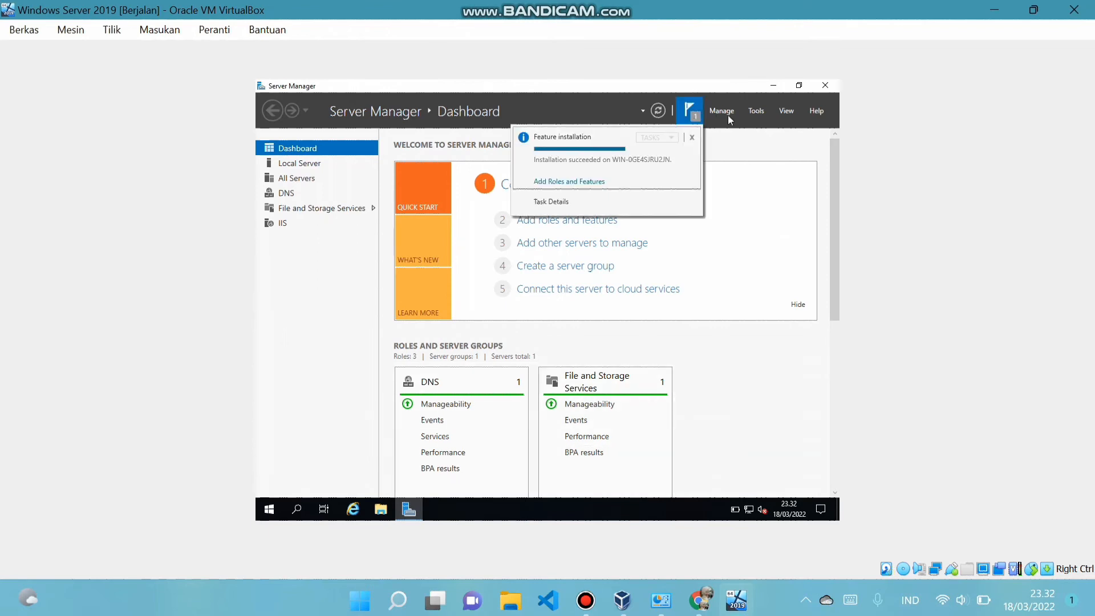
click(756, 111)
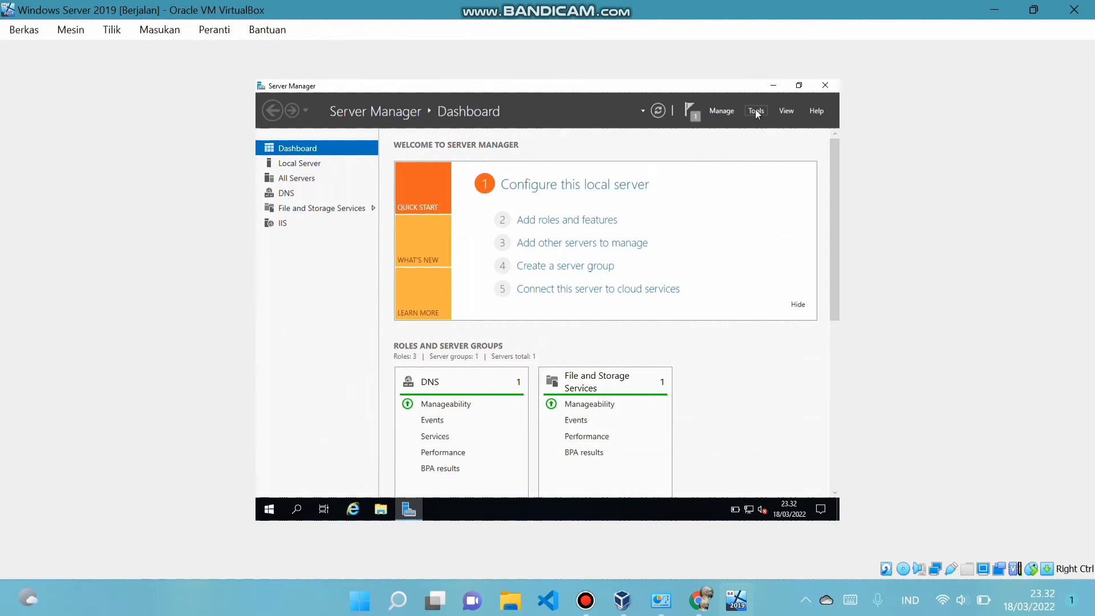
click(756, 111)
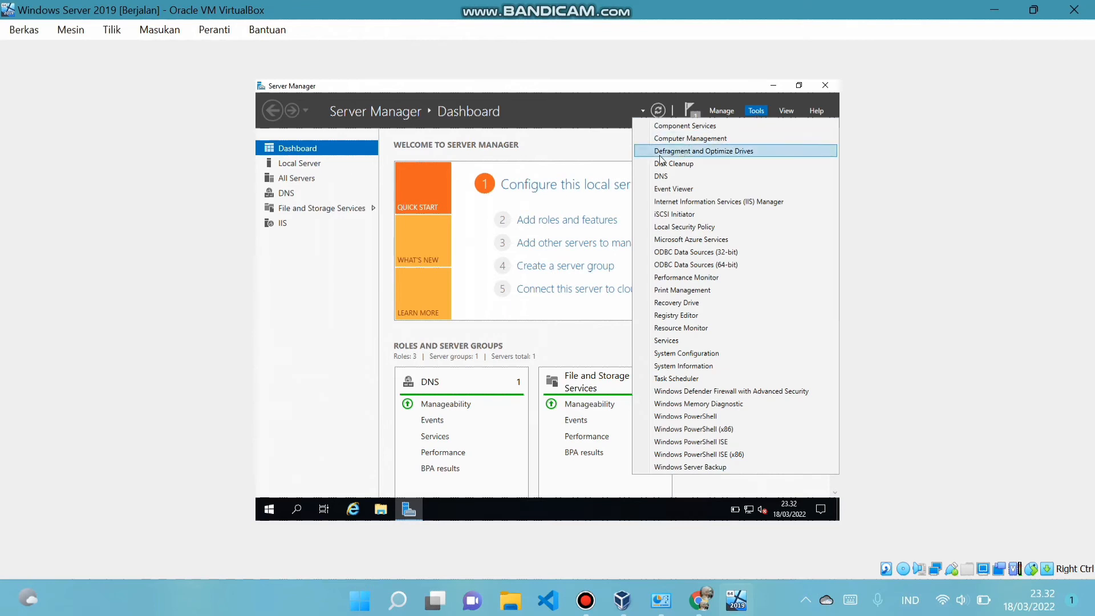
click(683, 201)
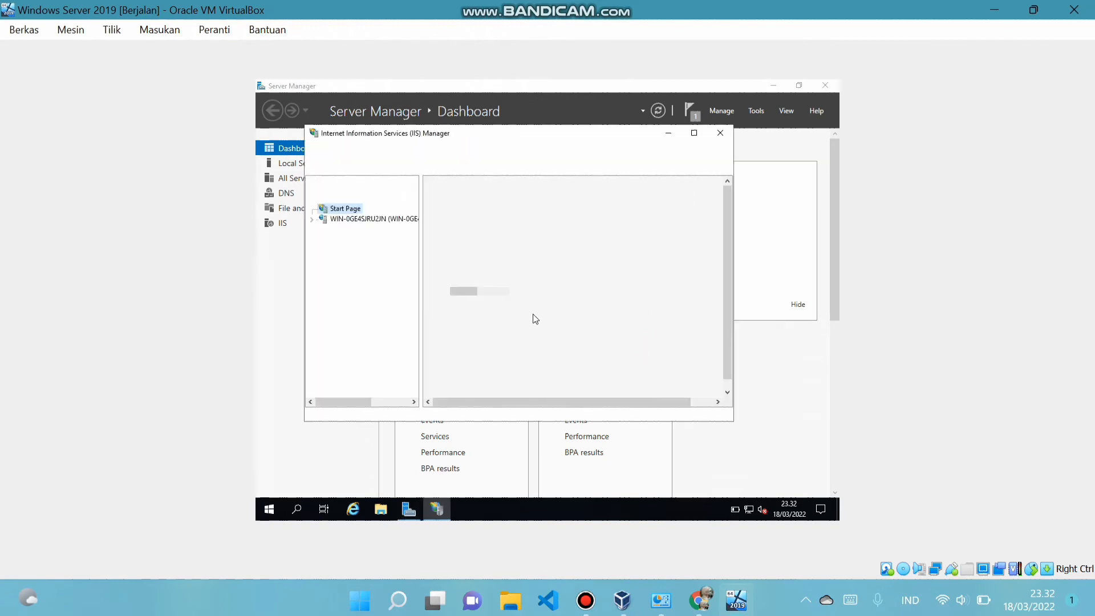
Expand the server to list its Sites, showing only Default Web Site, and start adding a website
click(341, 220)
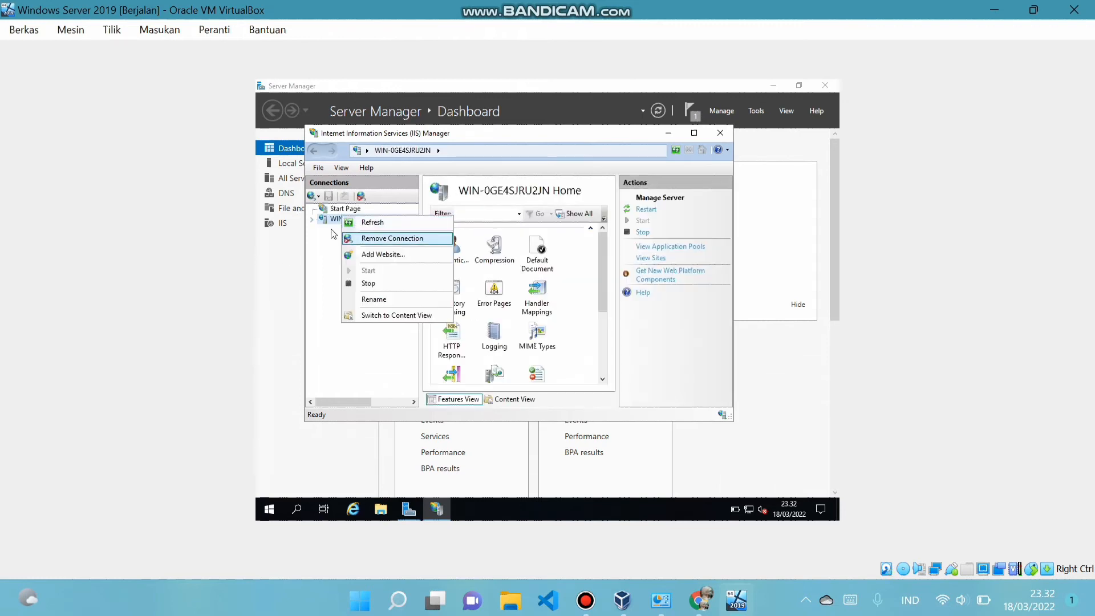
click(312, 220)
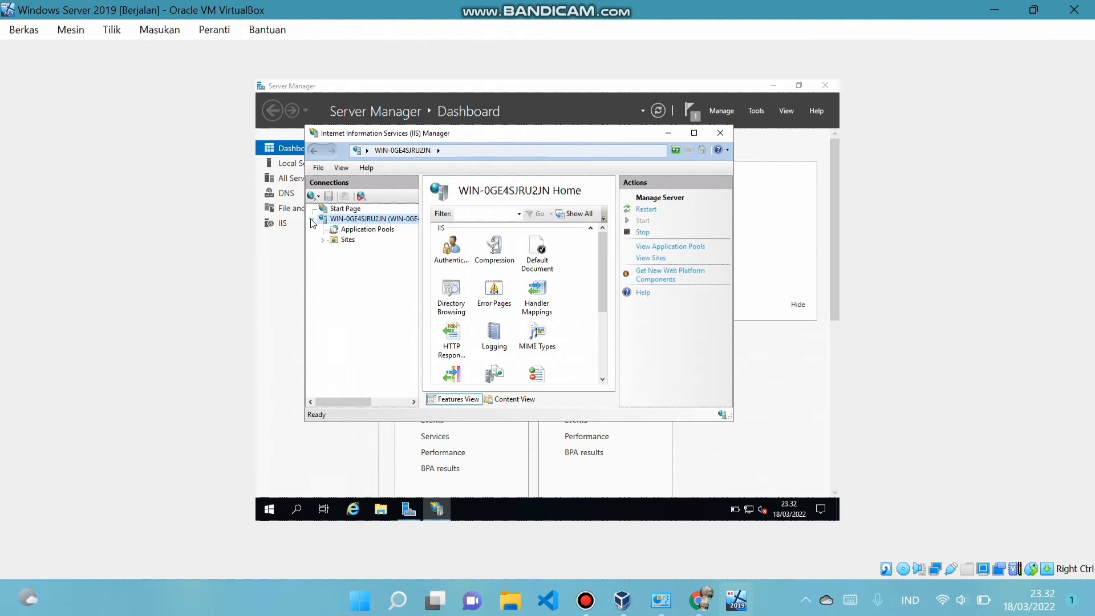
click(344, 240)
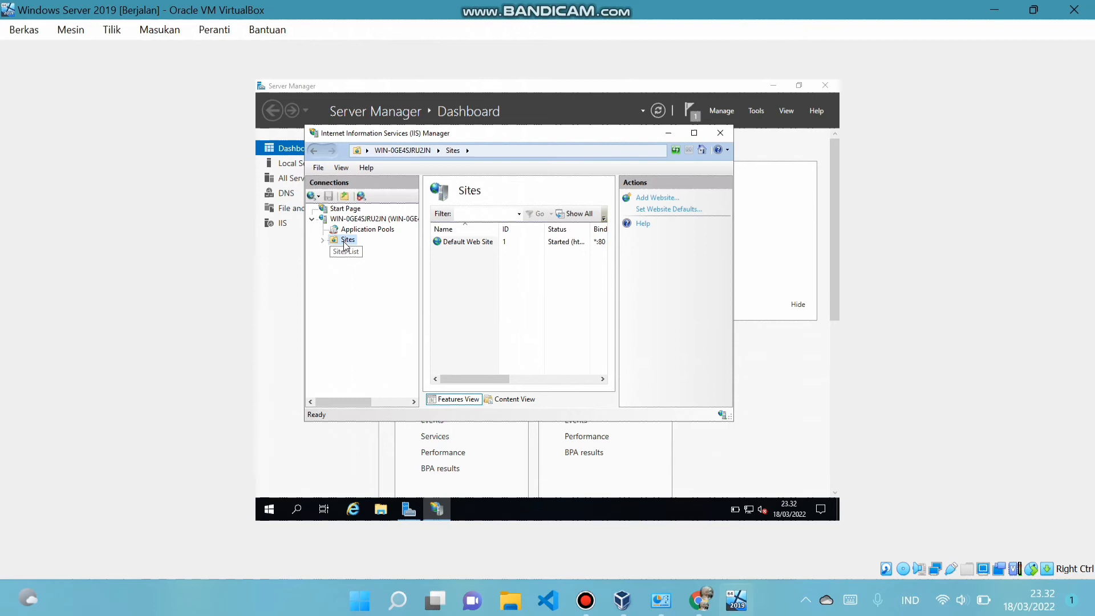
right_click(344, 244)
click(367, 254)
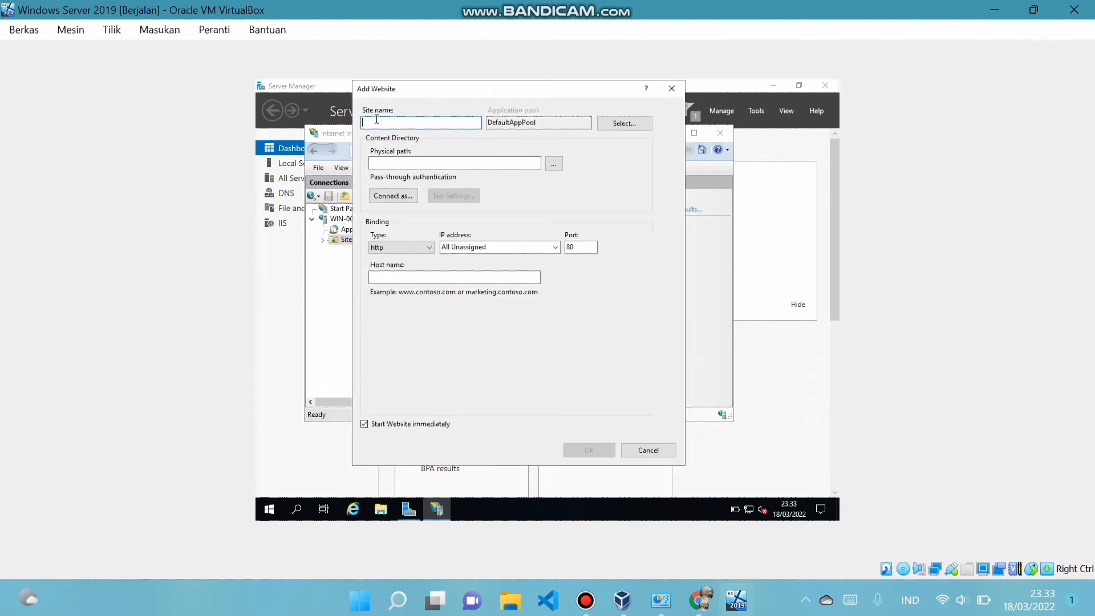
Name the site frise and set its physical path to a new Documents\frise folder
text(Fr)
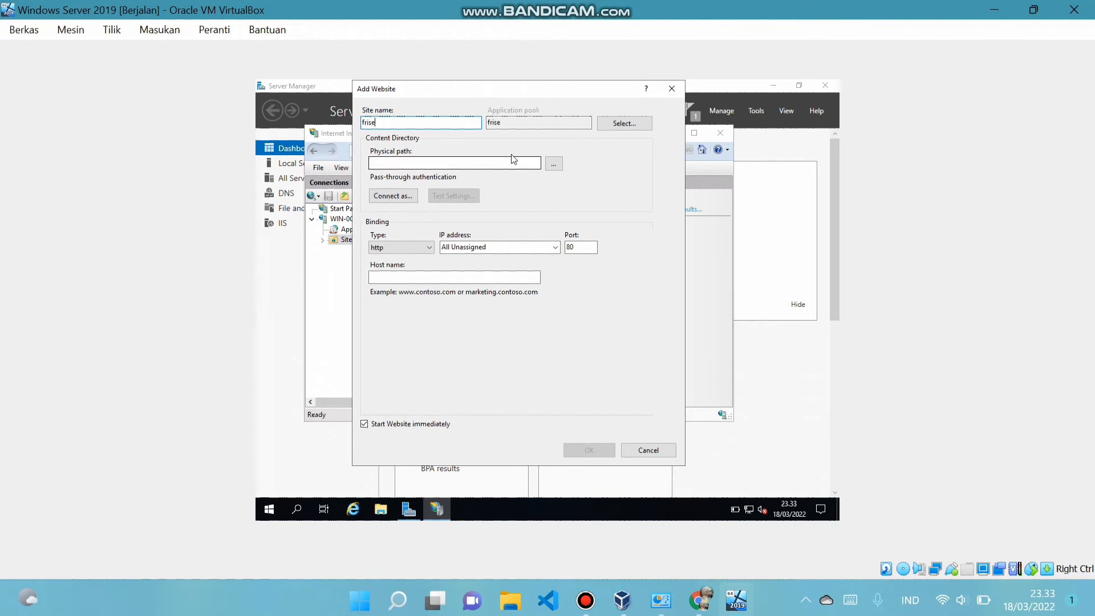
click(553, 164)
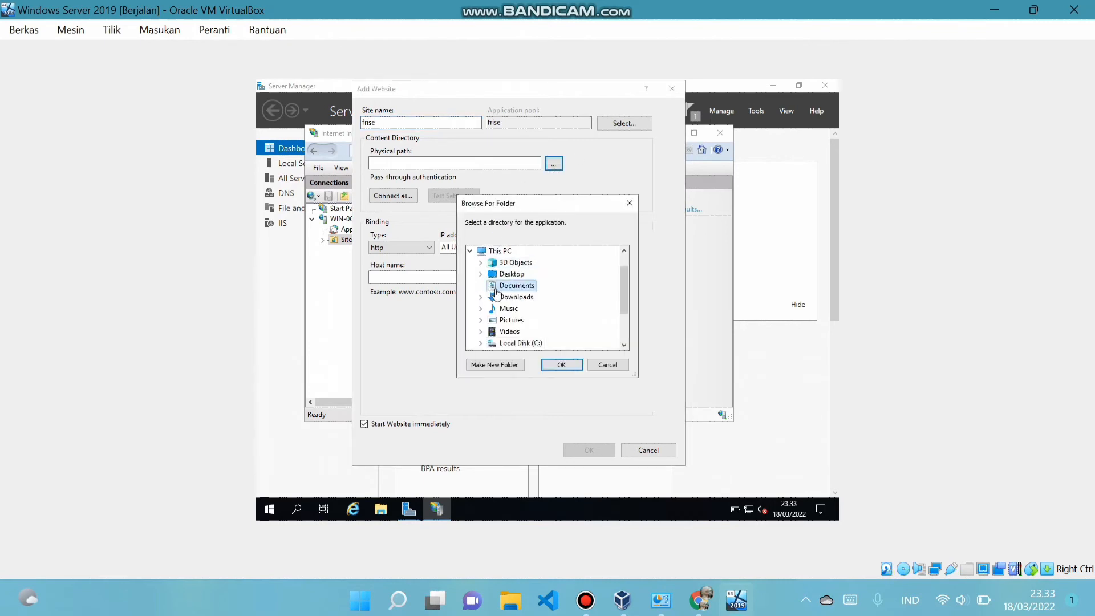
click(485, 365)
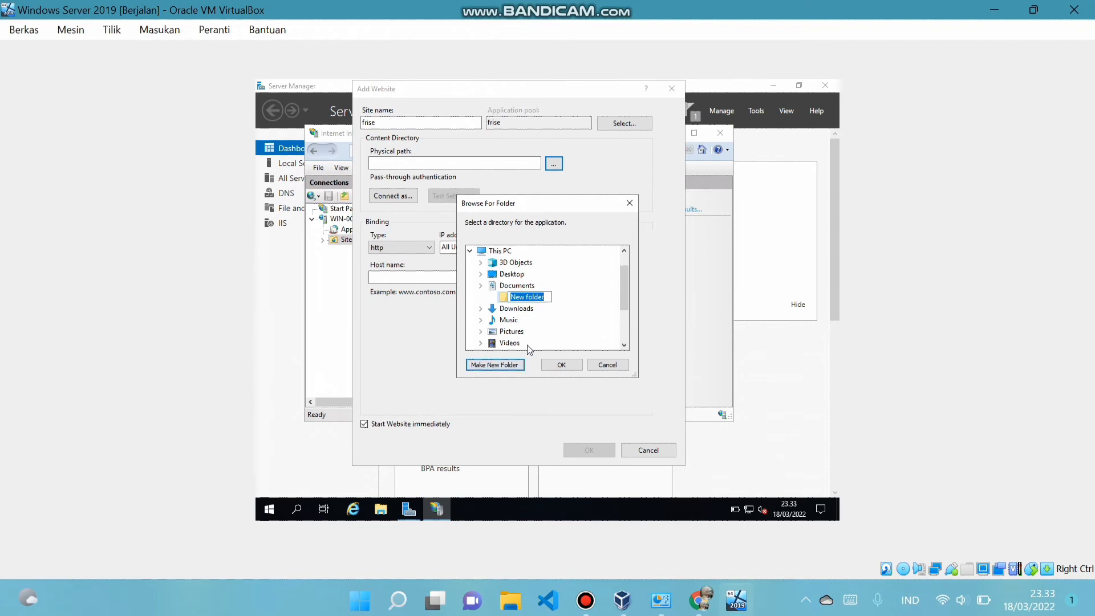
text(frise)
click(561, 366)
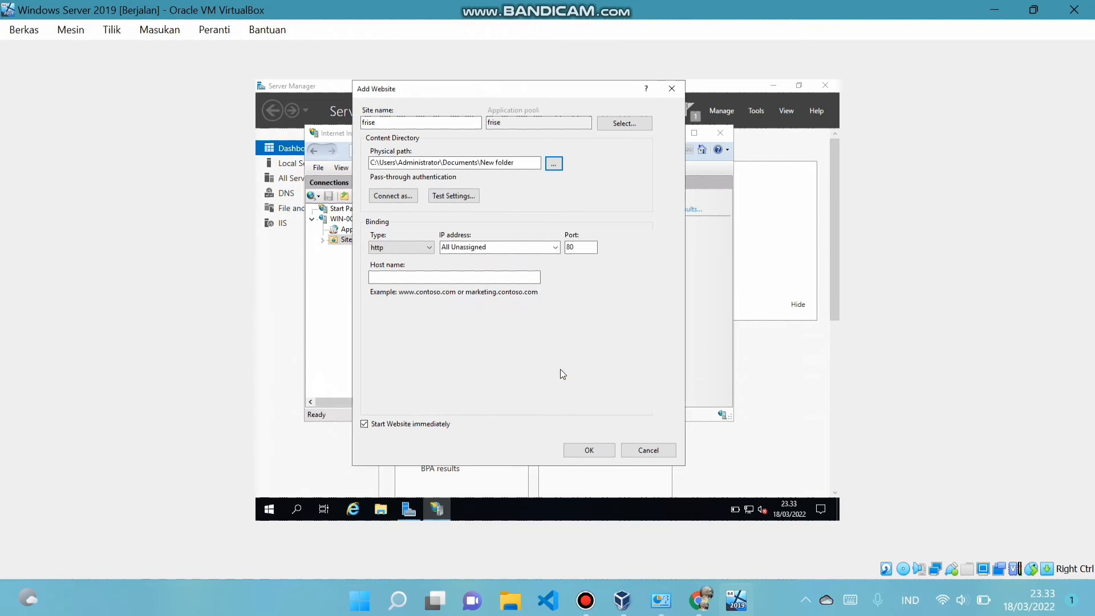
Bind the site to IP 192.168.10.11 on port 80 and create it
click(555, 247)
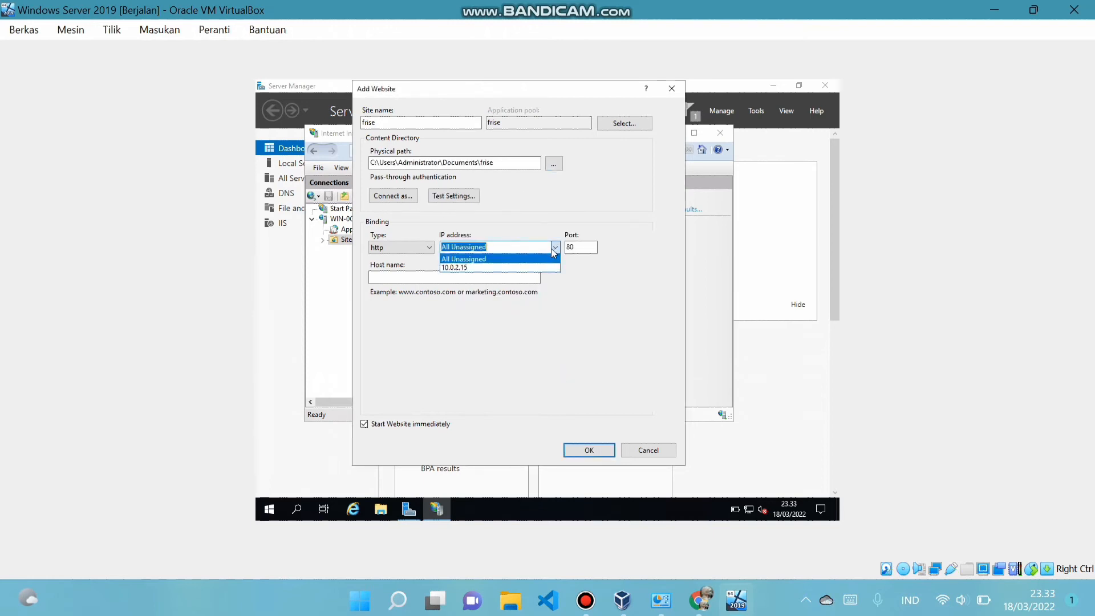
text(1)
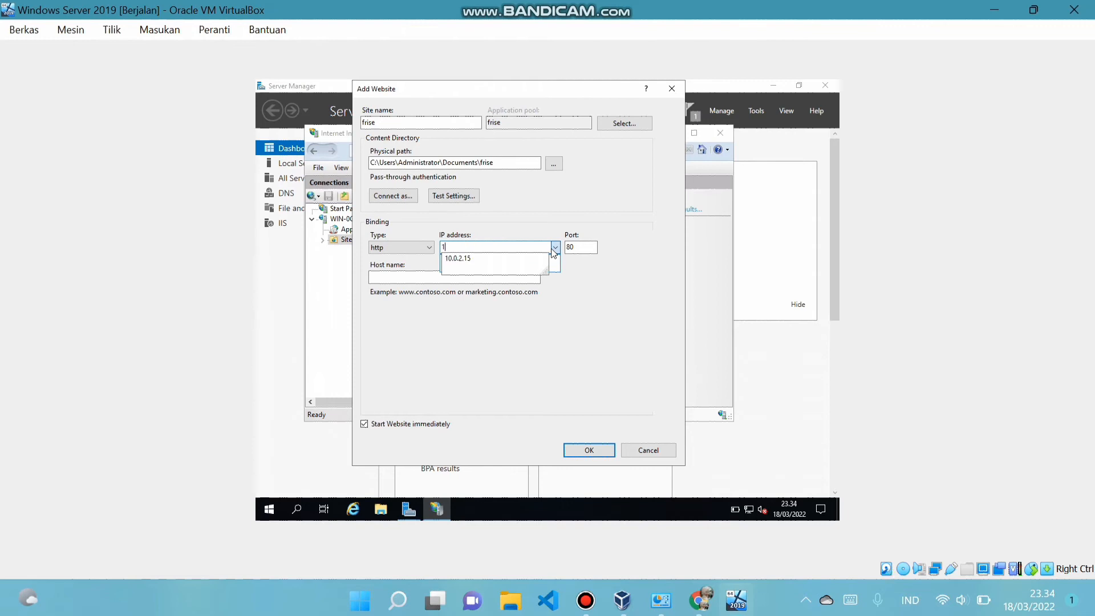
text(92.168.10.11)
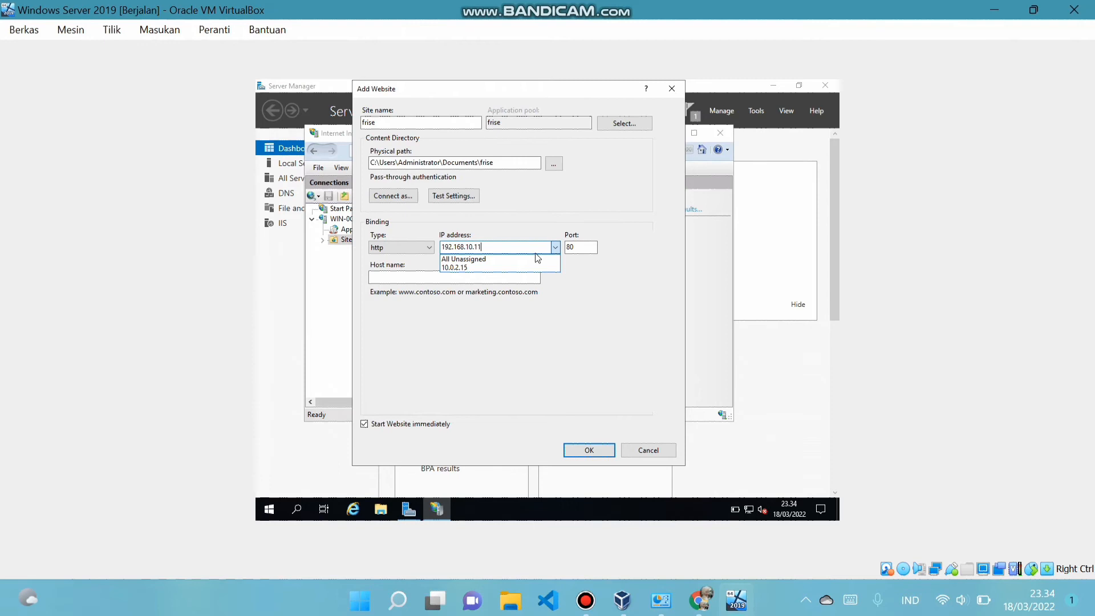
click(526, 333)
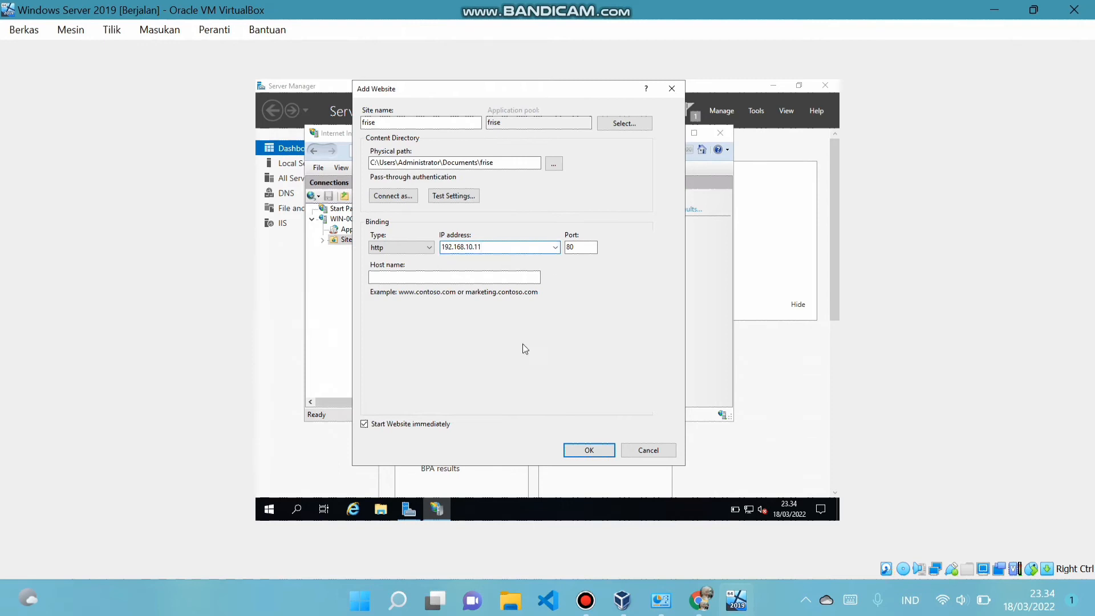
click(589, 450)
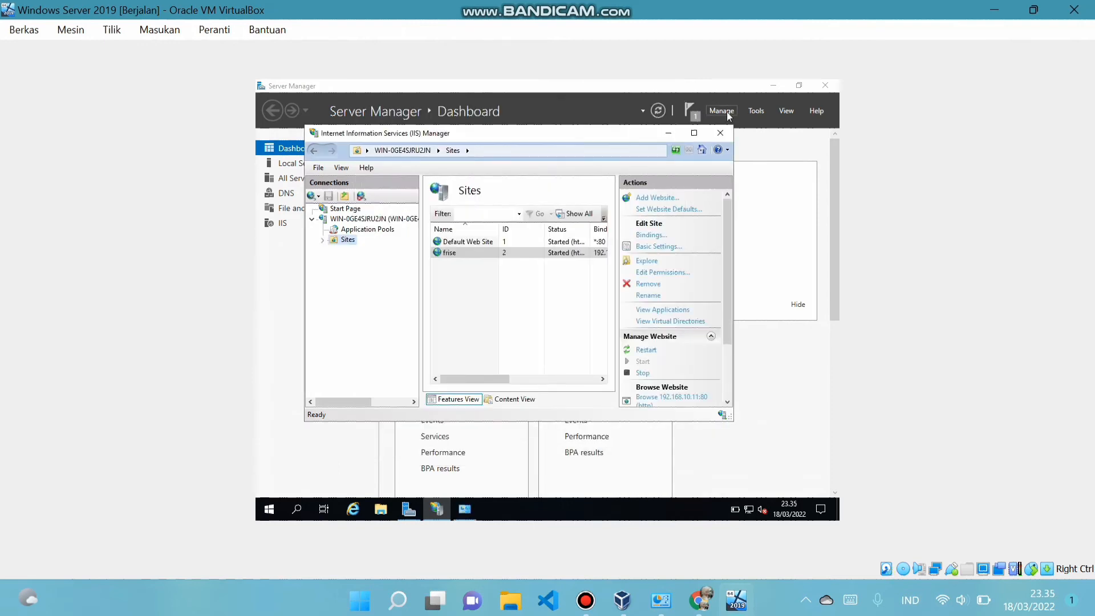
Close IIS Manager, open DNS Manager and start a New Zone under Forward Lookup Zones
click(720, 132)
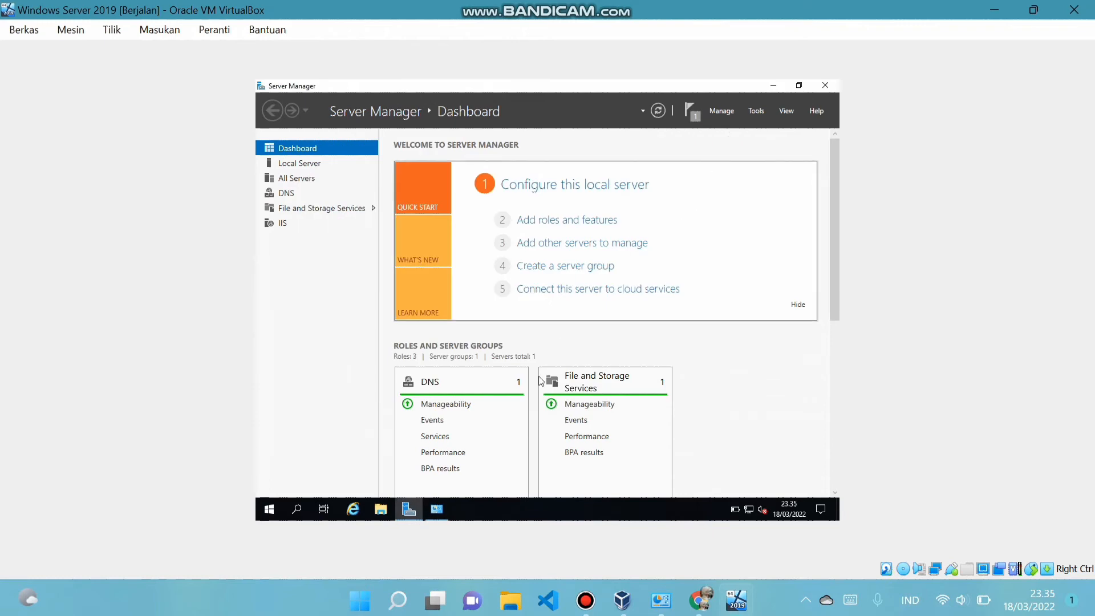
click(762, 110)
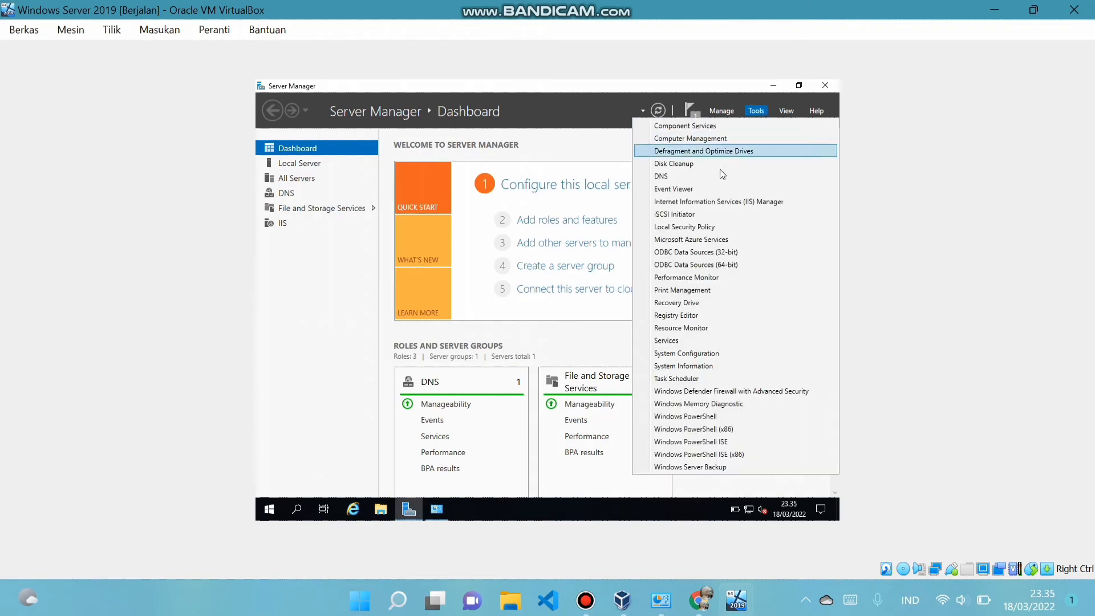
click(685, 178)
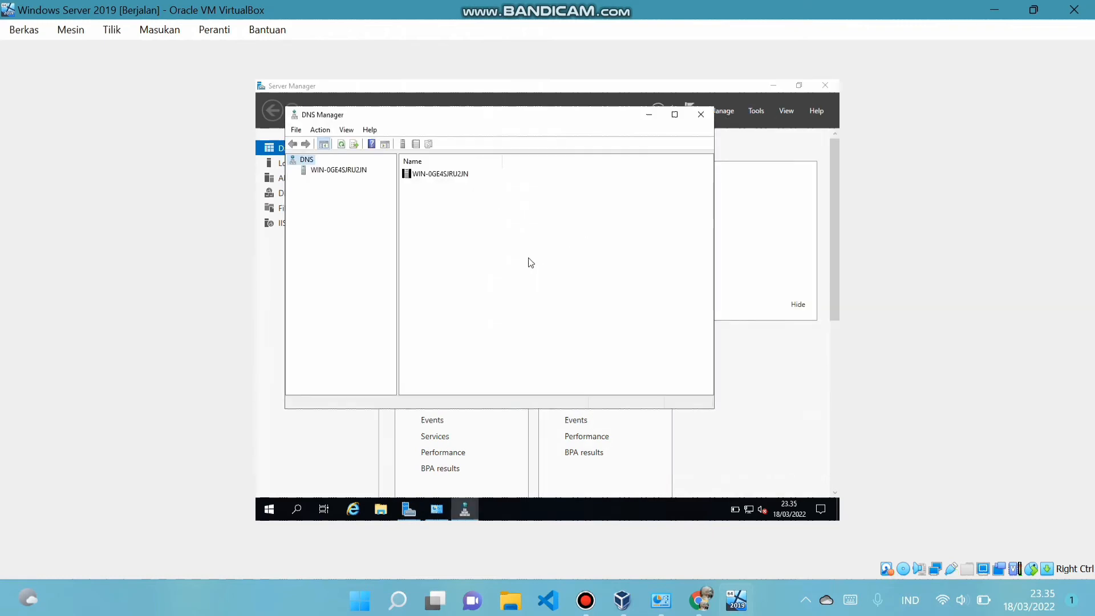
click(349, 175)
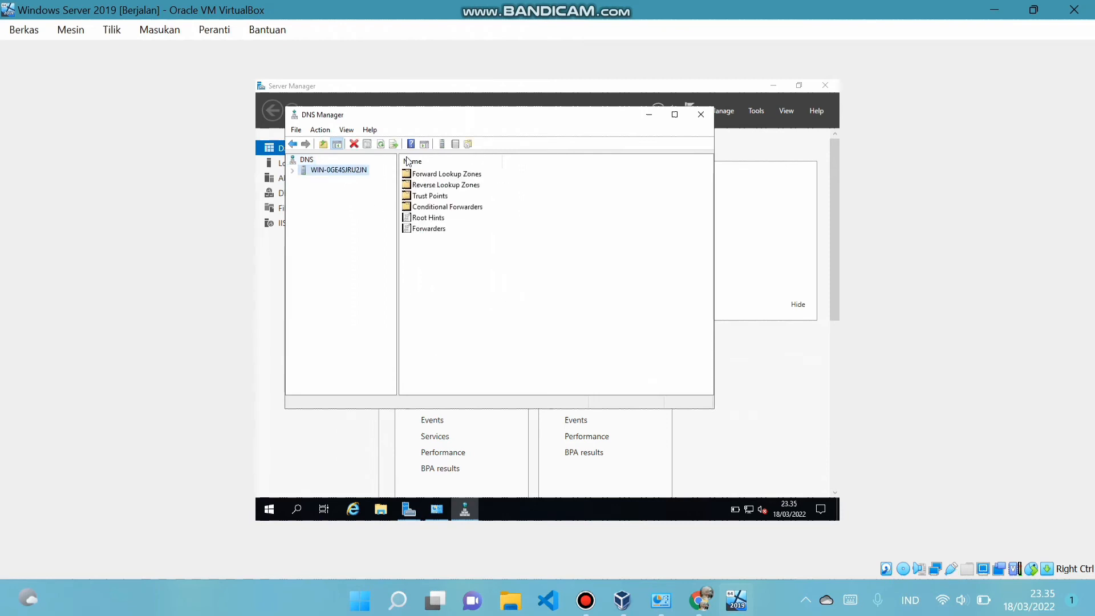
double_click(444, 174)
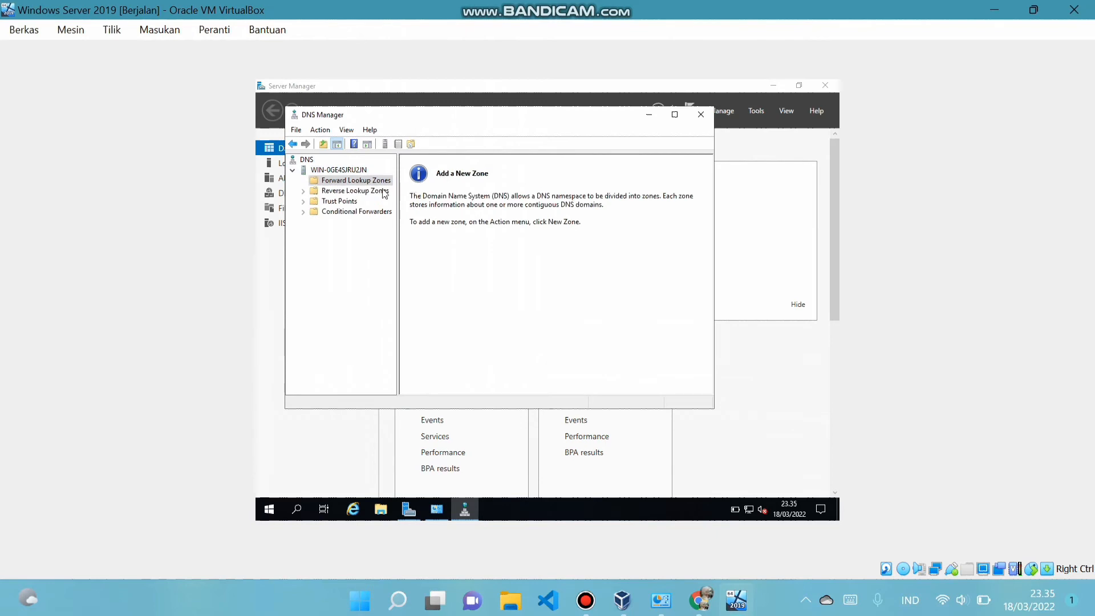
right_click(369, 181)
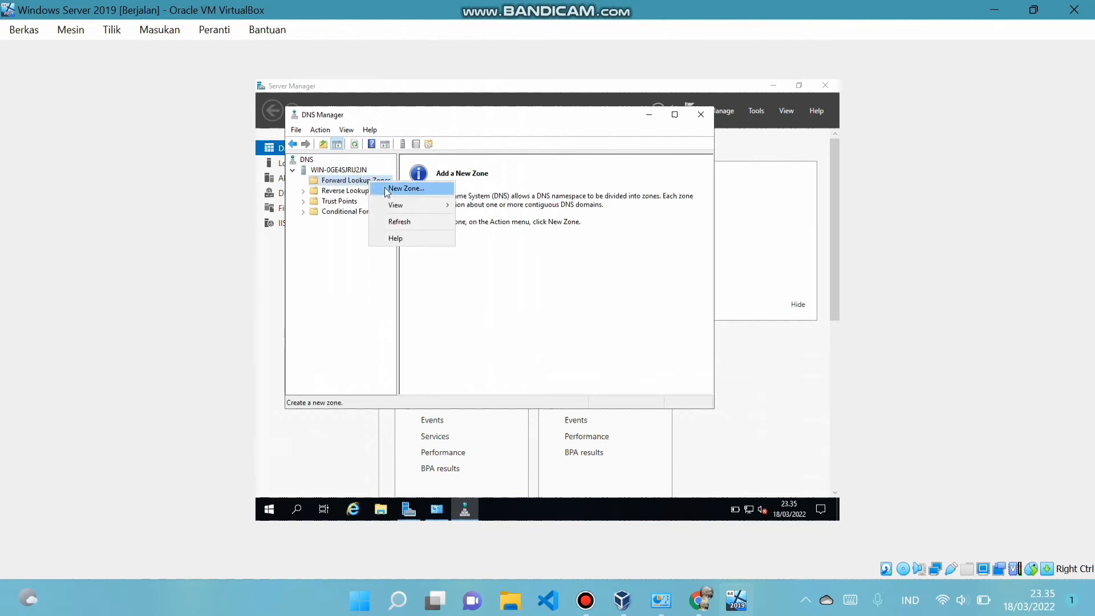
click(388, 189)
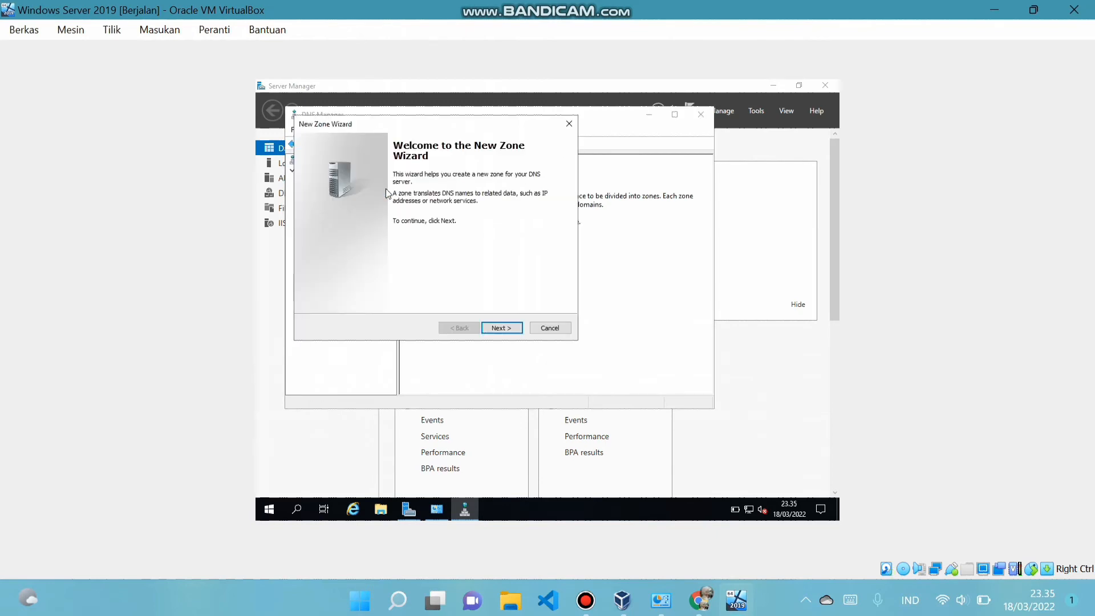
Create primary zone frise.com with zone file frise.com.dns and default dynamic update setting
click(507, 328)
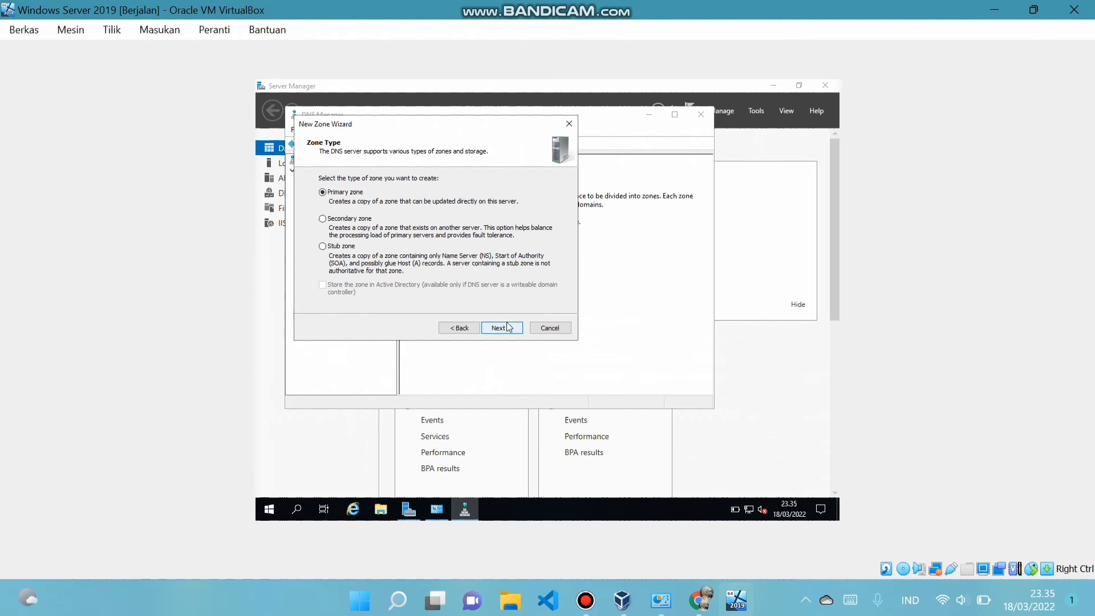
click(508, 328)
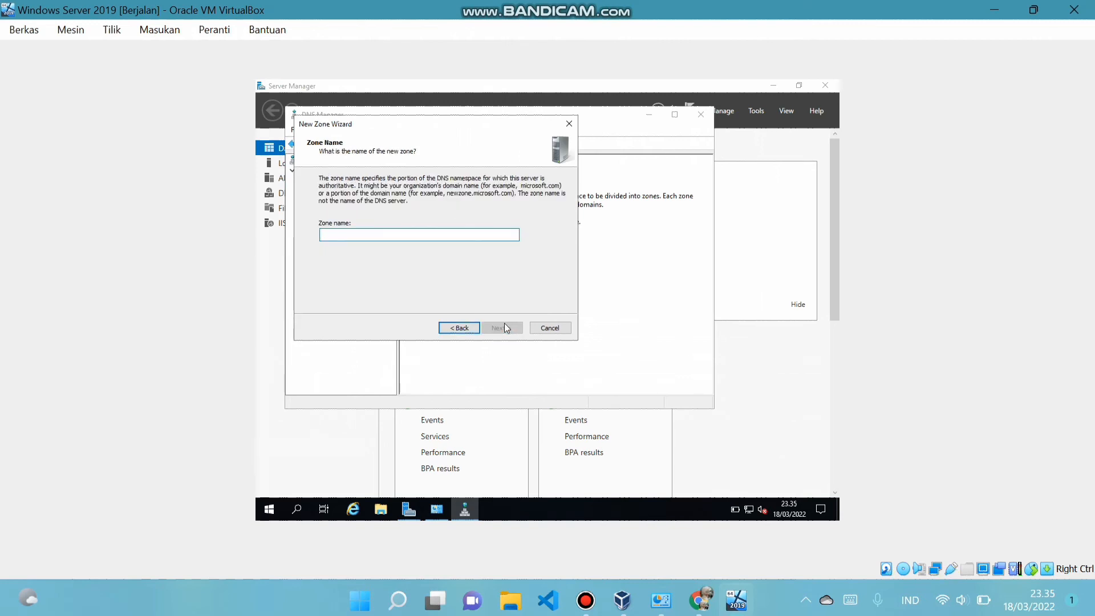
text(frise.com)
click(500, 327)
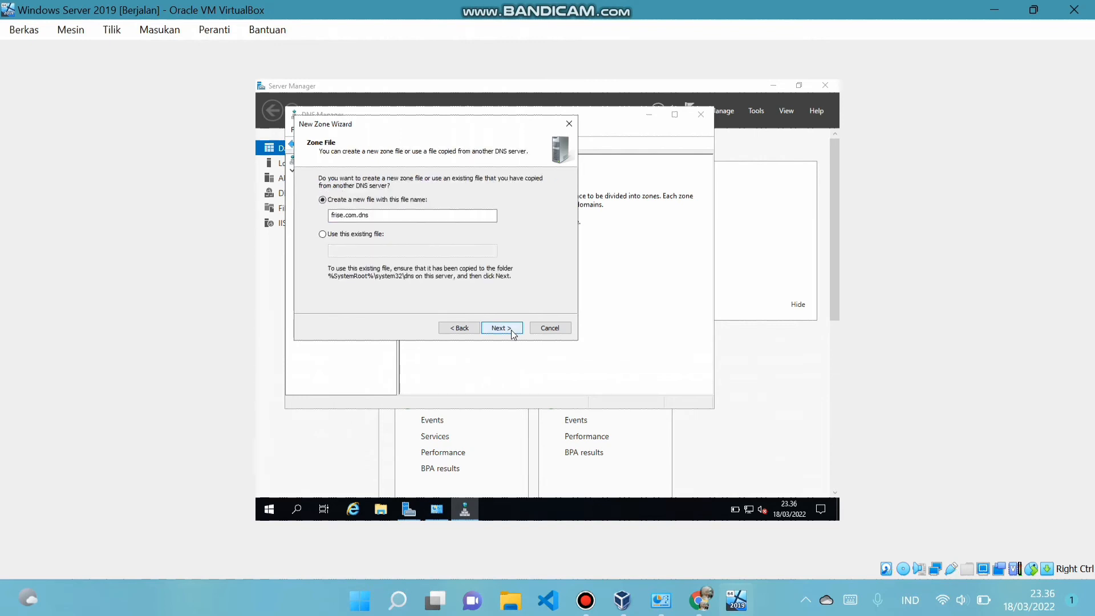
click(512, 332)
click(513, 334)
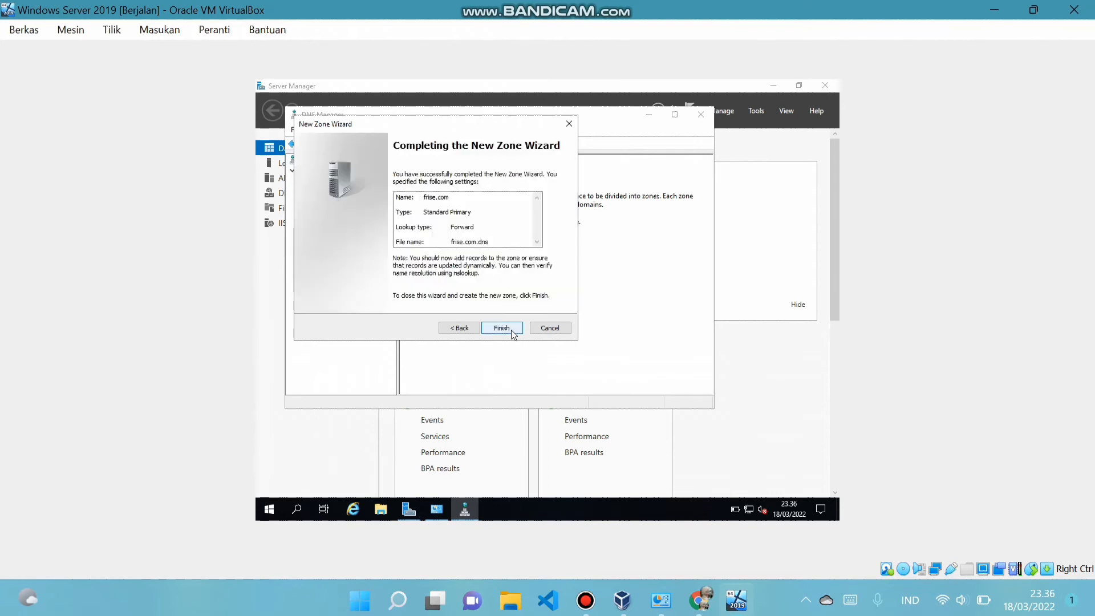
click(512, 334)
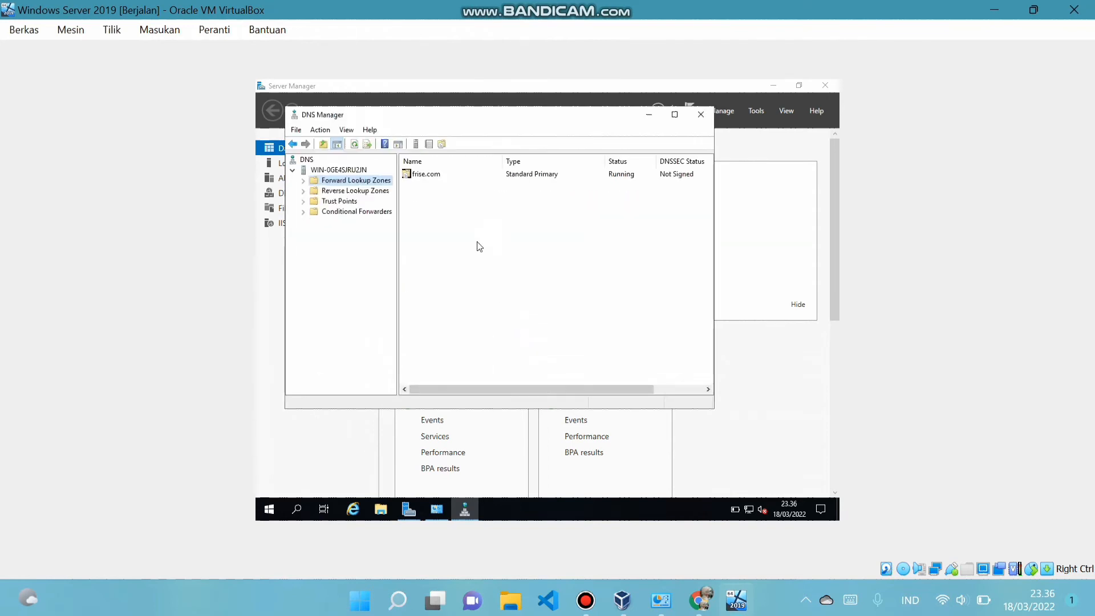
Add a www Host (A) record pointing to 192.168.10.11 in frise.com, then close DNS Manager
click(302, 182)
click(333, 191)
right_click(454, 221)
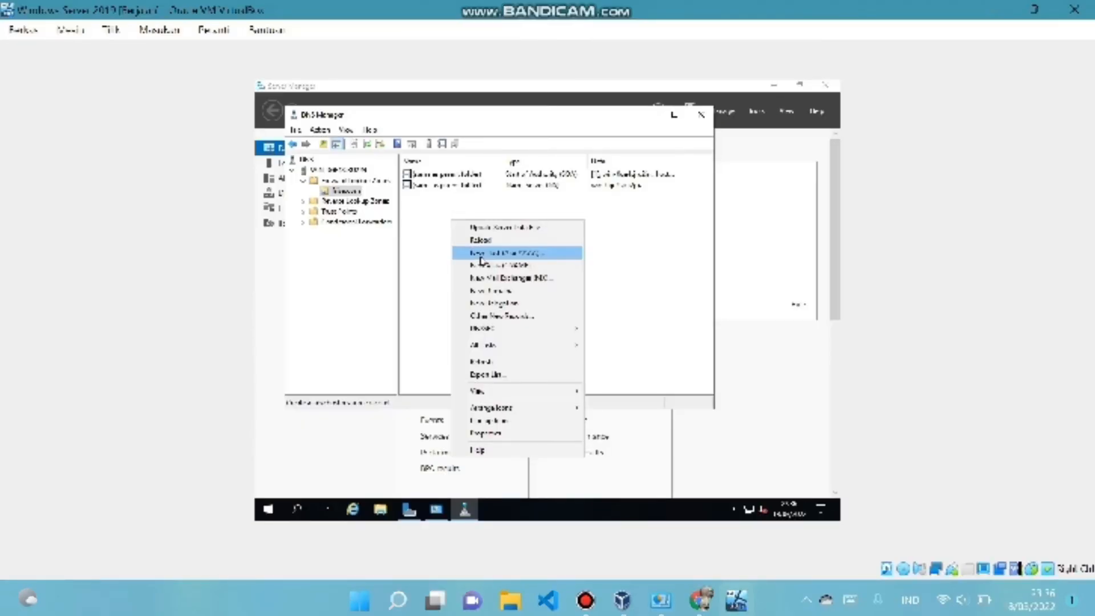
click(480, 255)
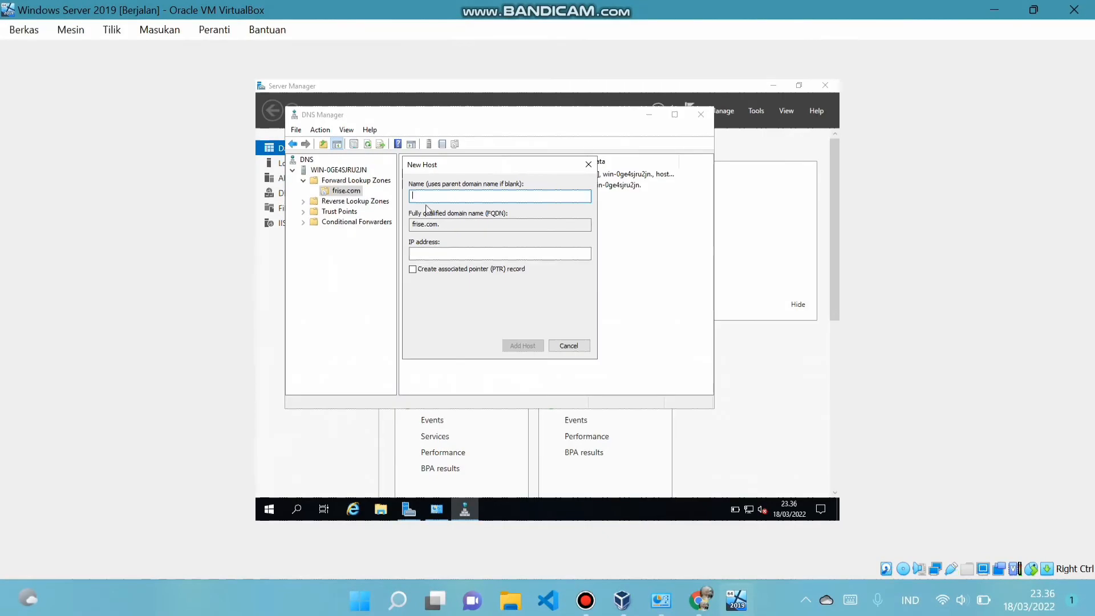
text(www)
click(440, 254)
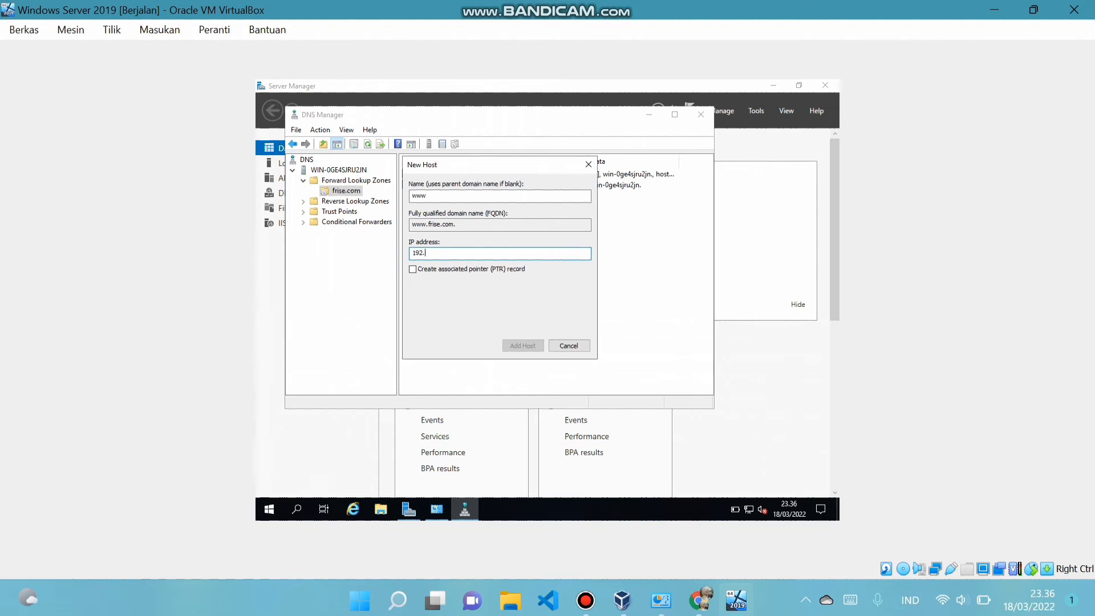
text(192.168.10.11)
click(524, 347)
click(627, 335)
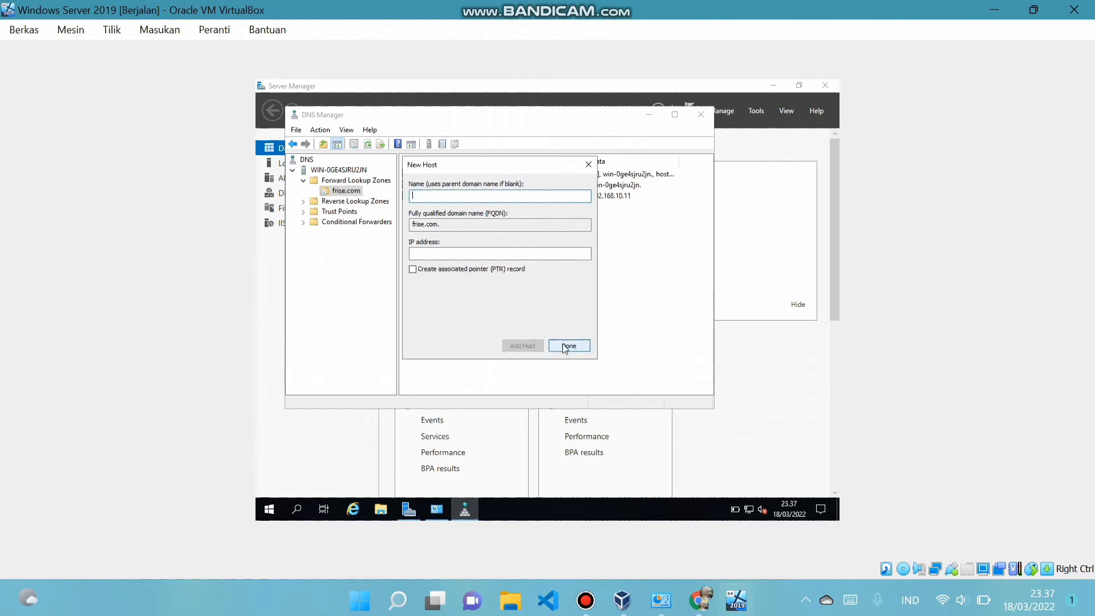
click(573, 346)
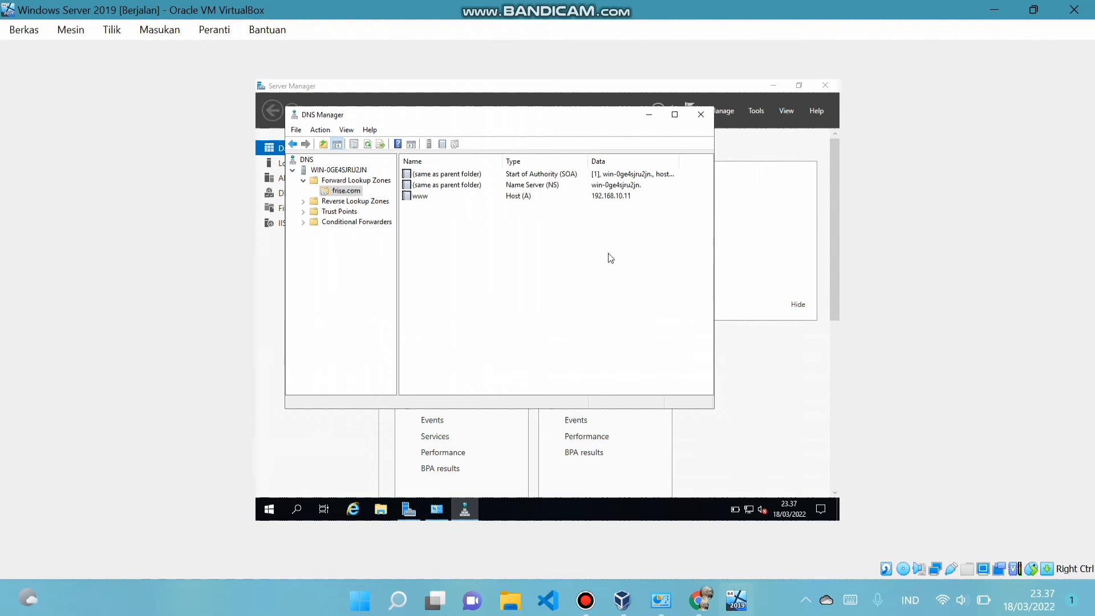
key(alt+F4)
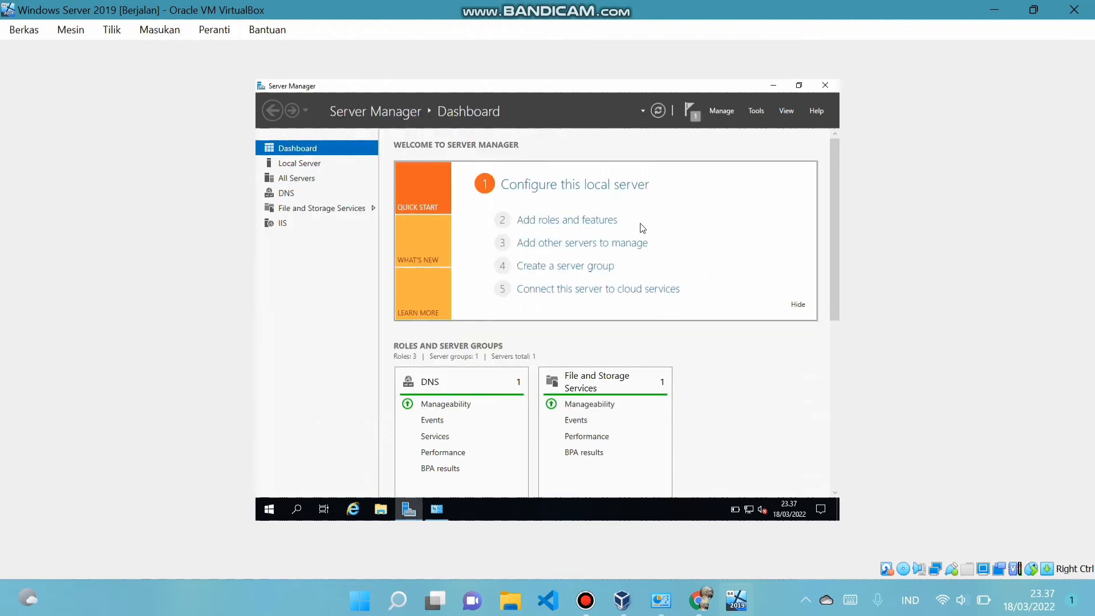
Reopen IIS Manager maximized, select the frise site and open its folder properties
click(757, 111)
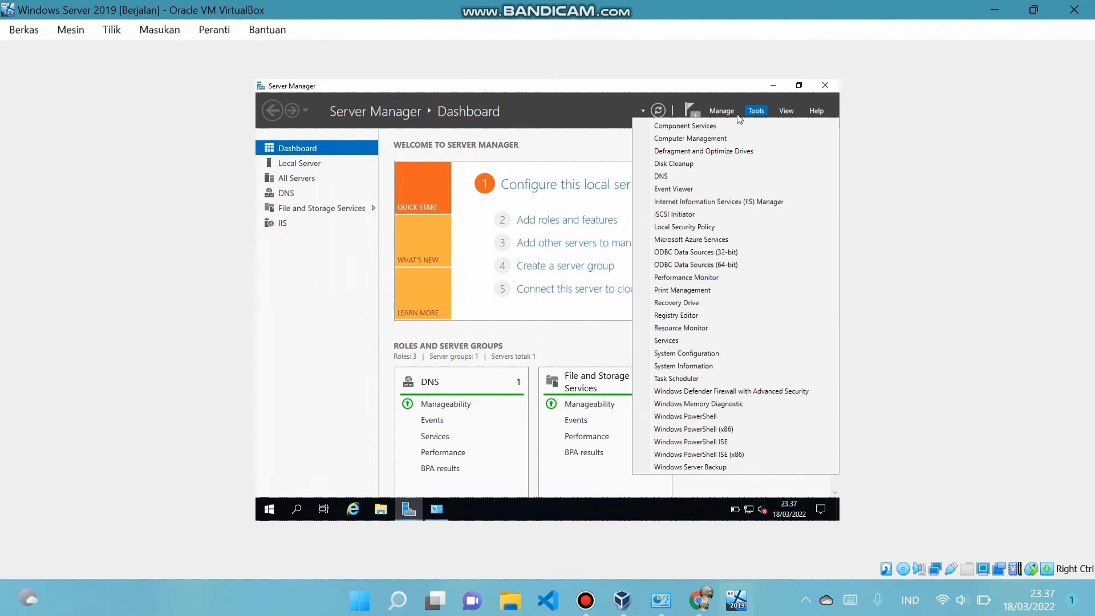
click(670, 203)
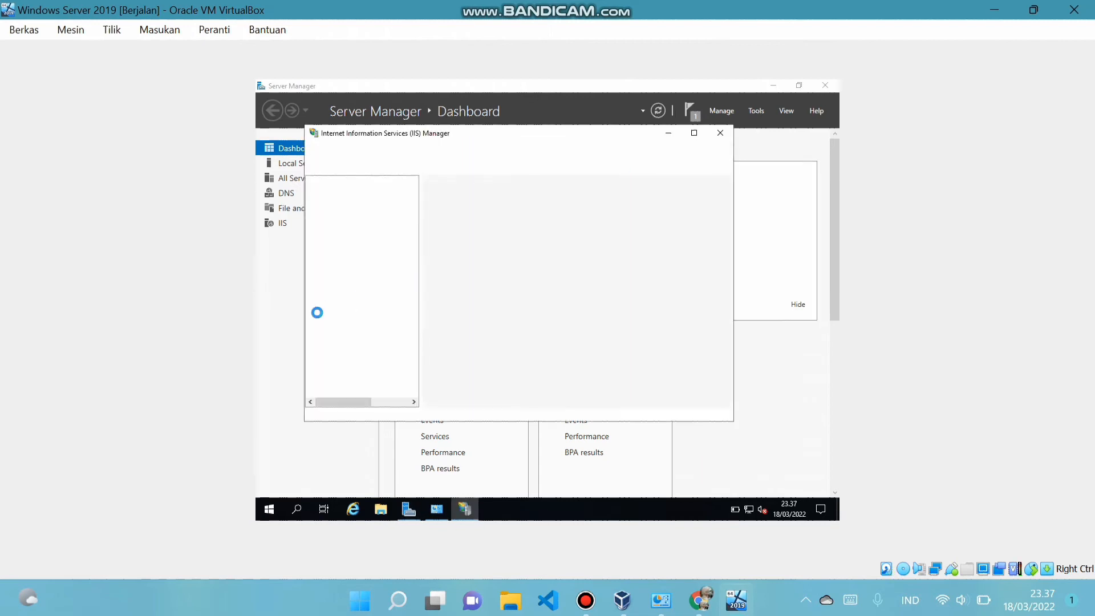
click(694, 133)
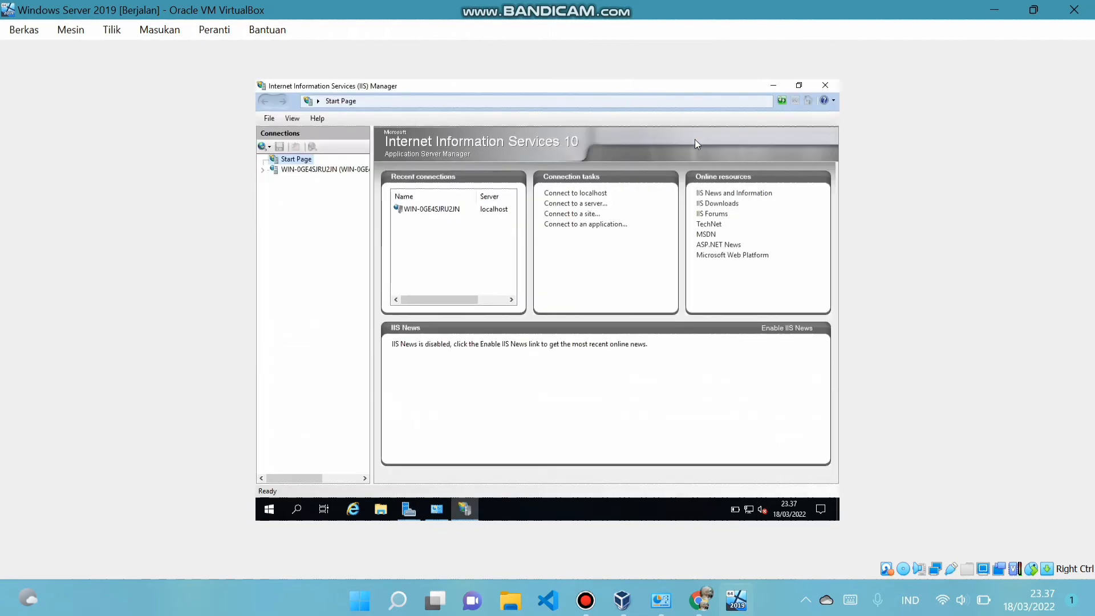
click(287, 170)
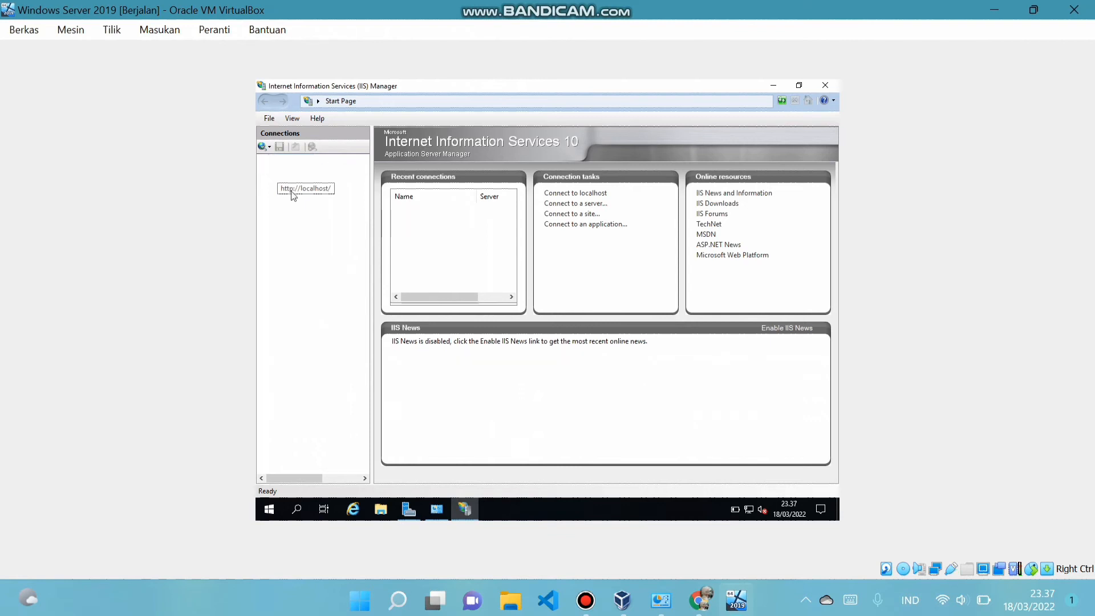
click(263, 170)
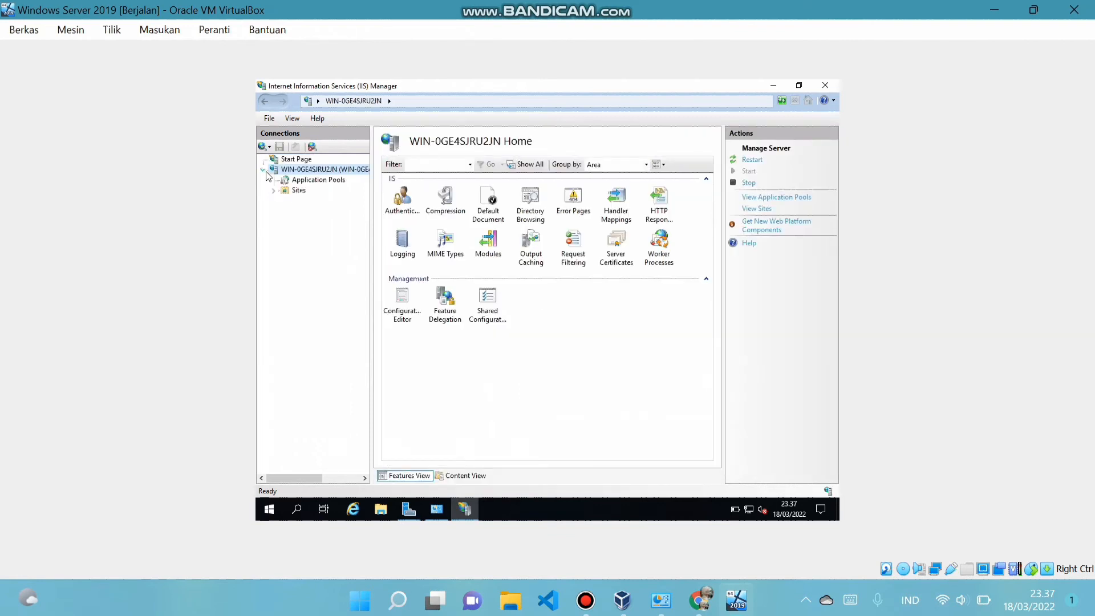
click(273, 191)
click(309, 211)
right_click(310, 212)
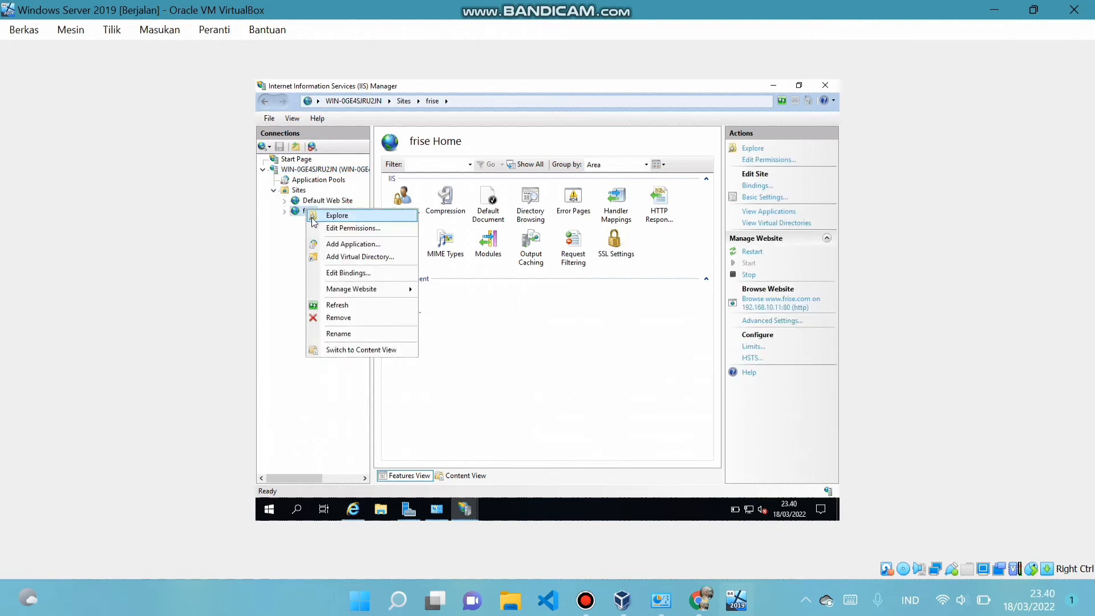
click(338, 228)
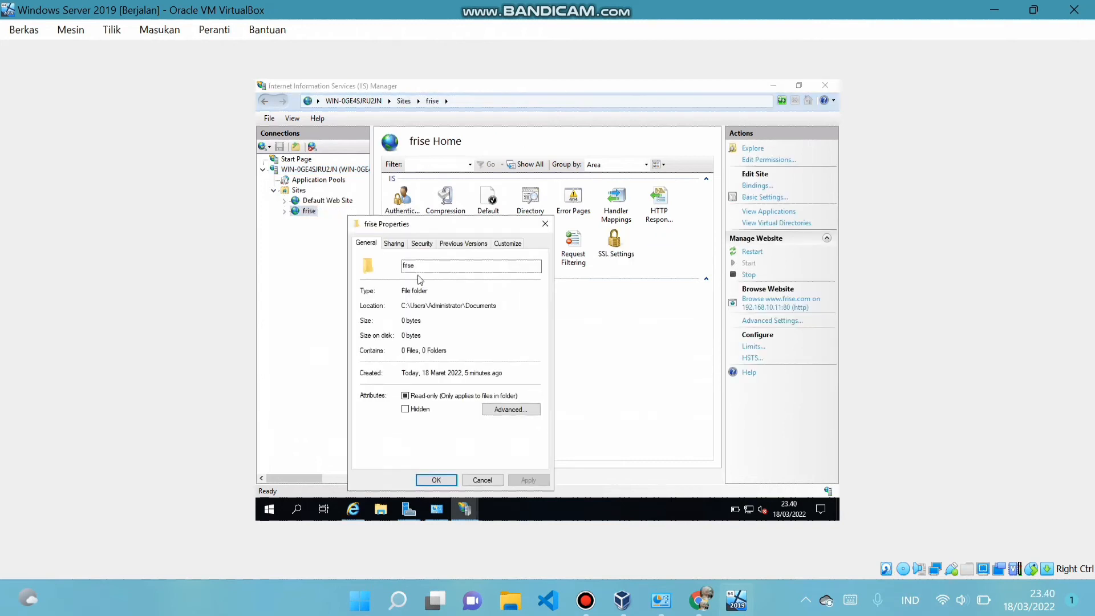
Add the local Users group to the frise folder's security permissions
click(422, 244)
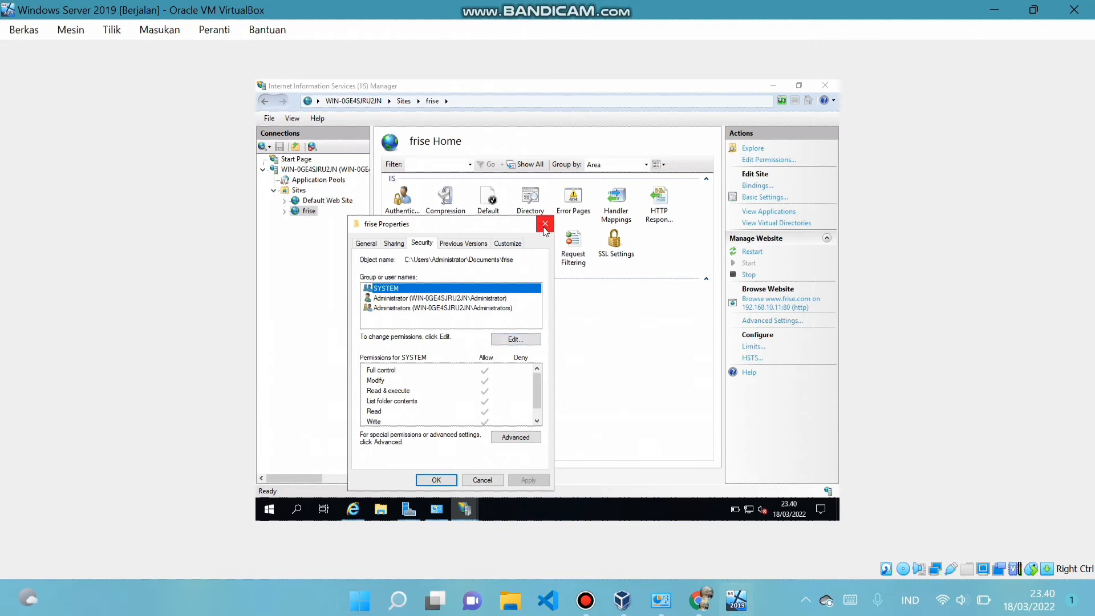
click(514, 338)
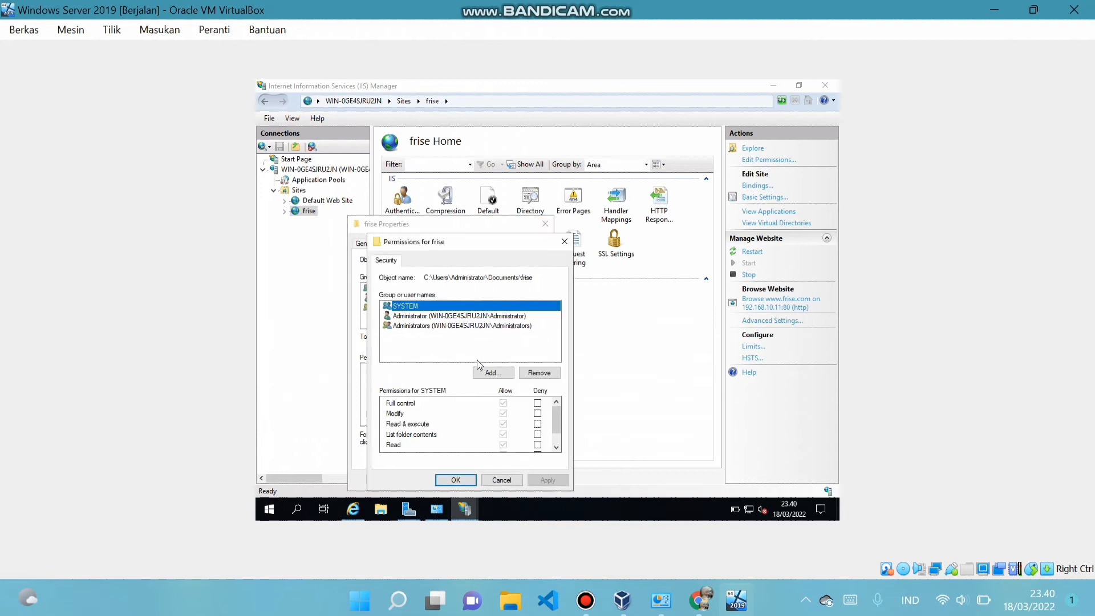
click(509, 376)
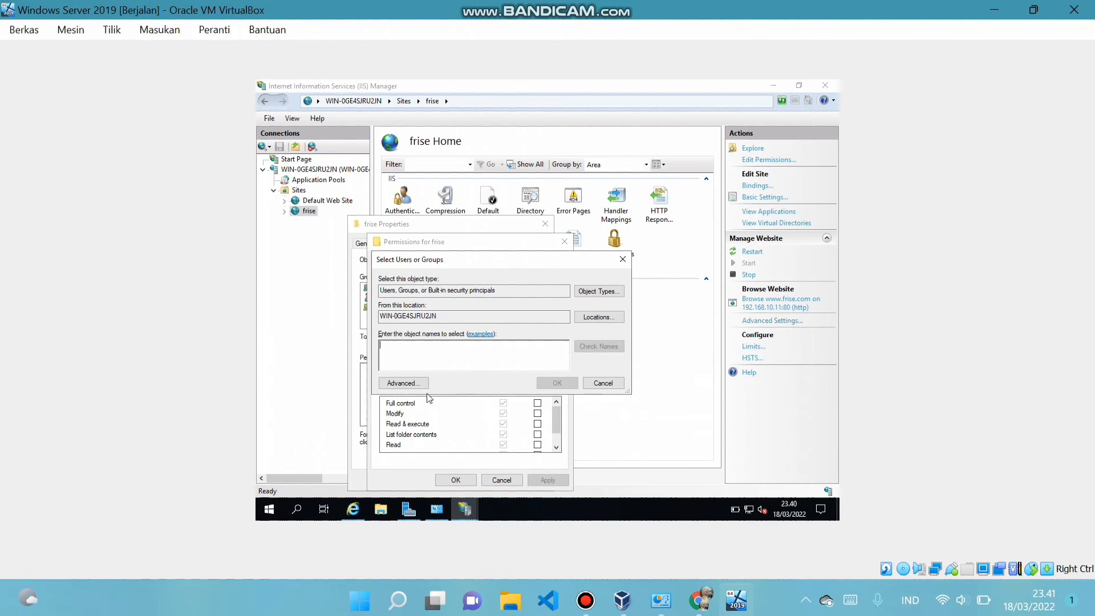
click(393, 383)
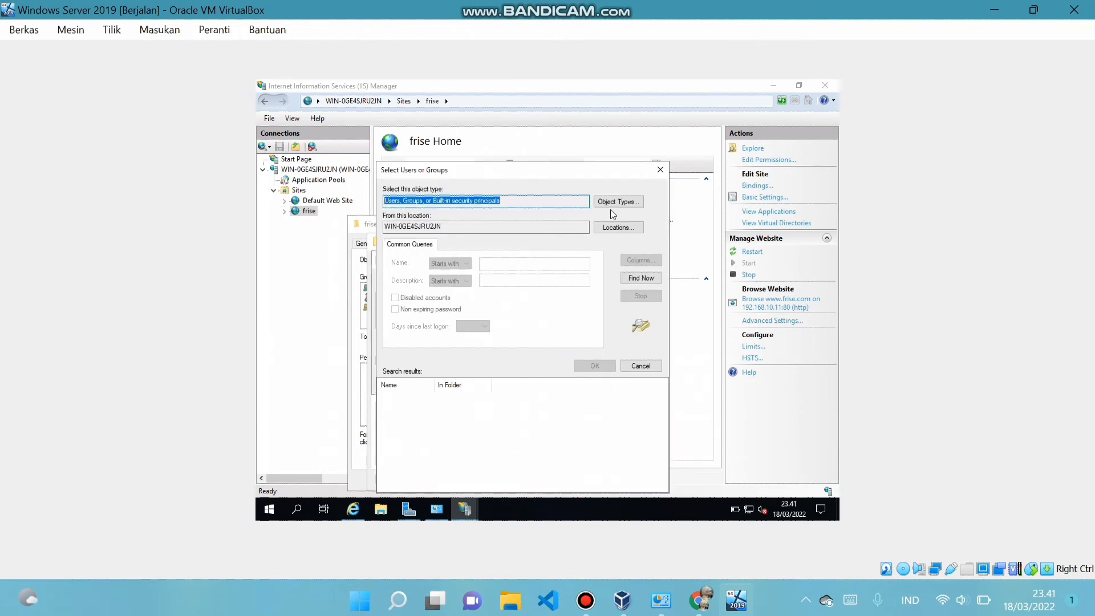
click(638, 279)
scroll(412, 473, down, 6)
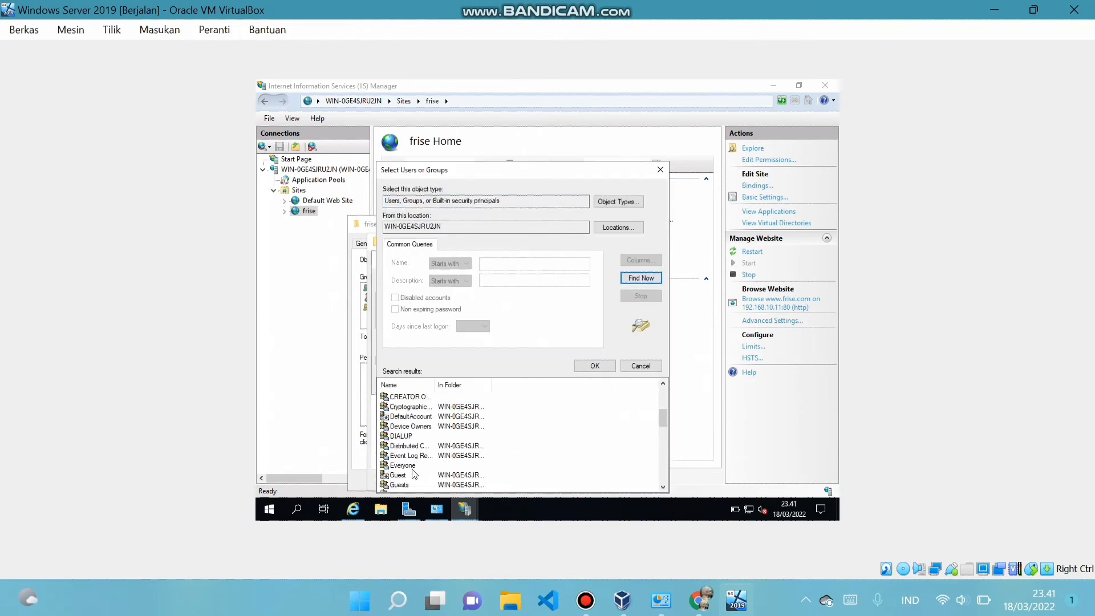
scroll(412, 473, down, 5)
click(415, 475)
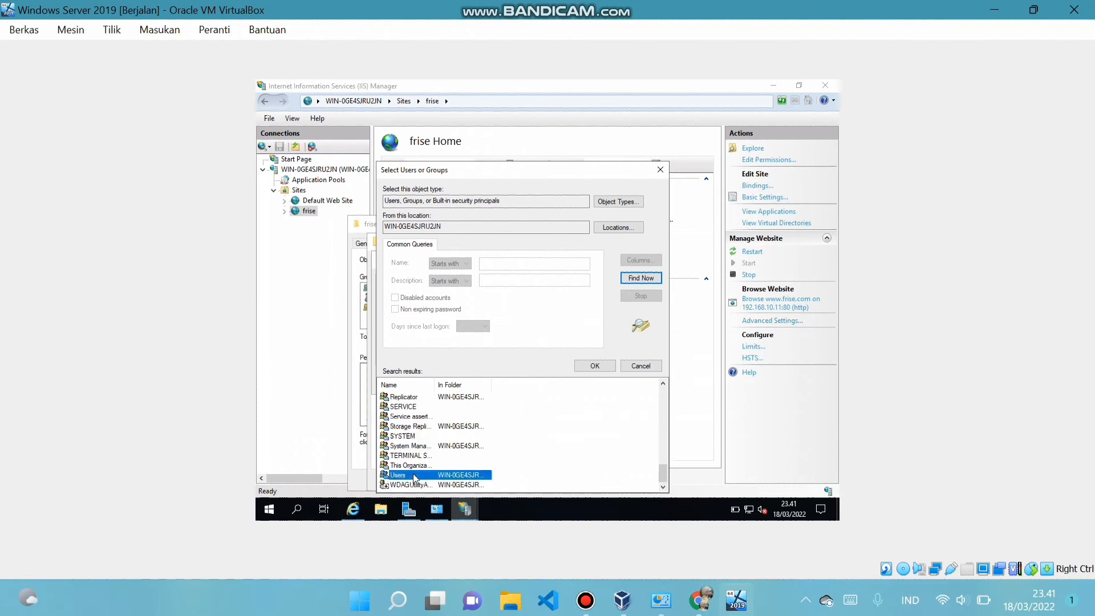
double_click(465, 475)
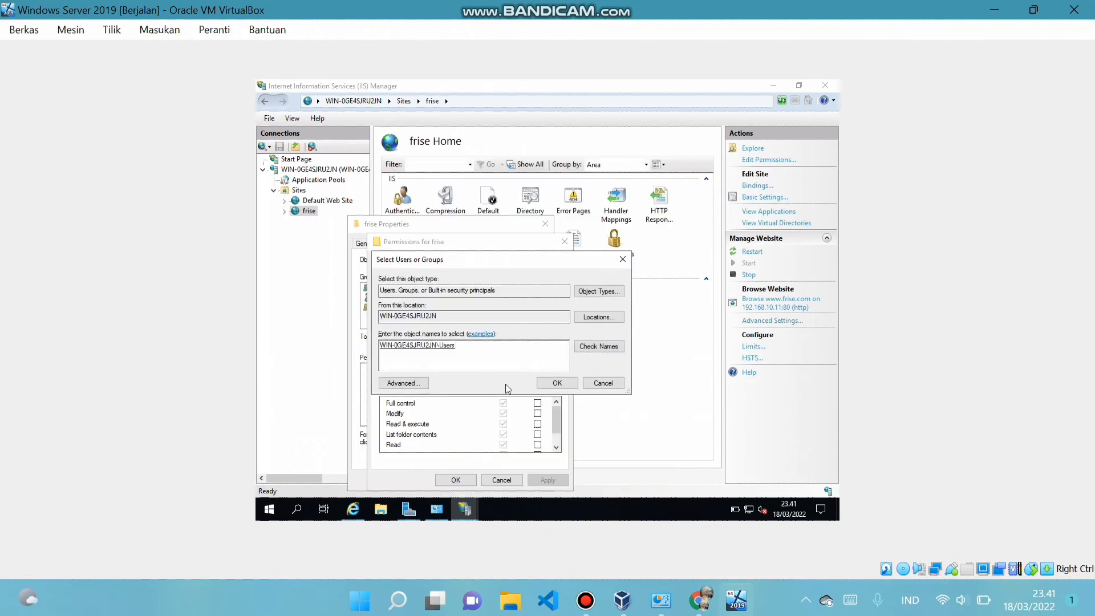
click(556, 383)
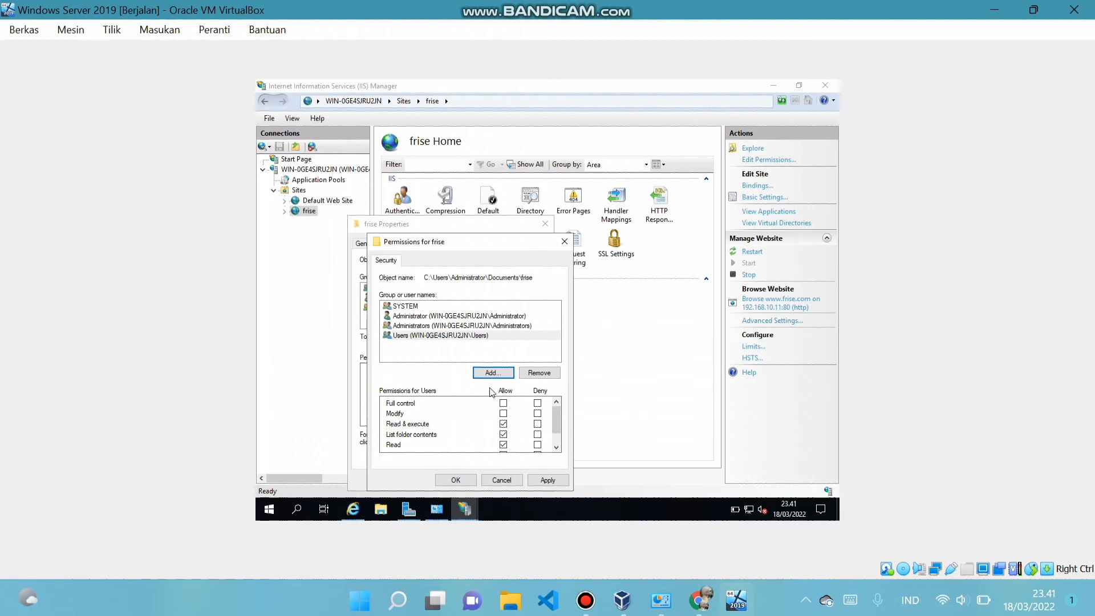
click(449, 481)
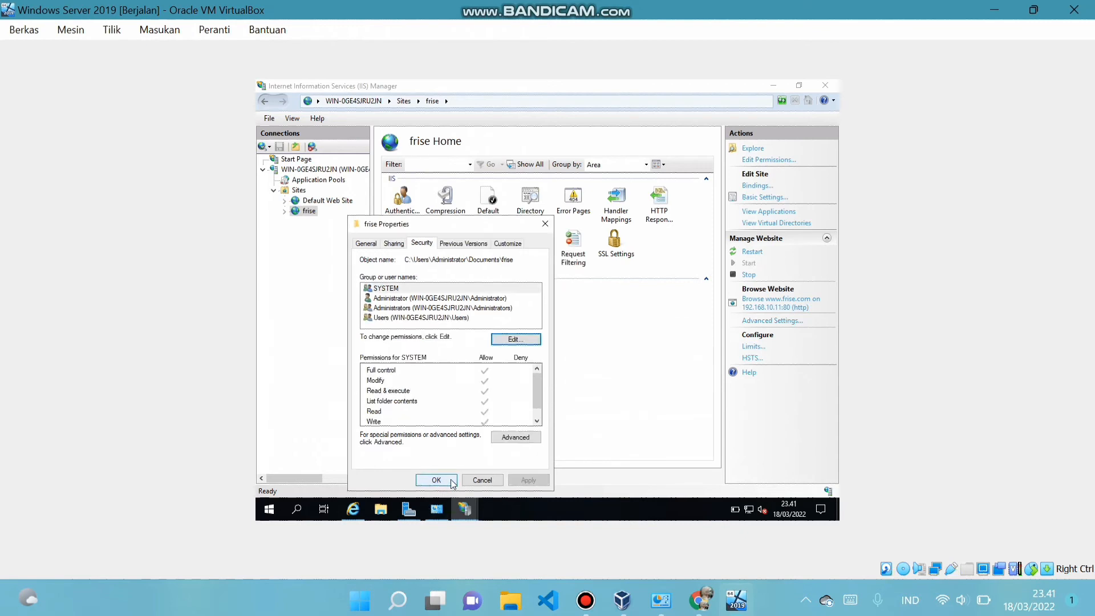
Review the Users and SYSTEM permissions, save the folder properties, and open File Explorer
click(411, 320)
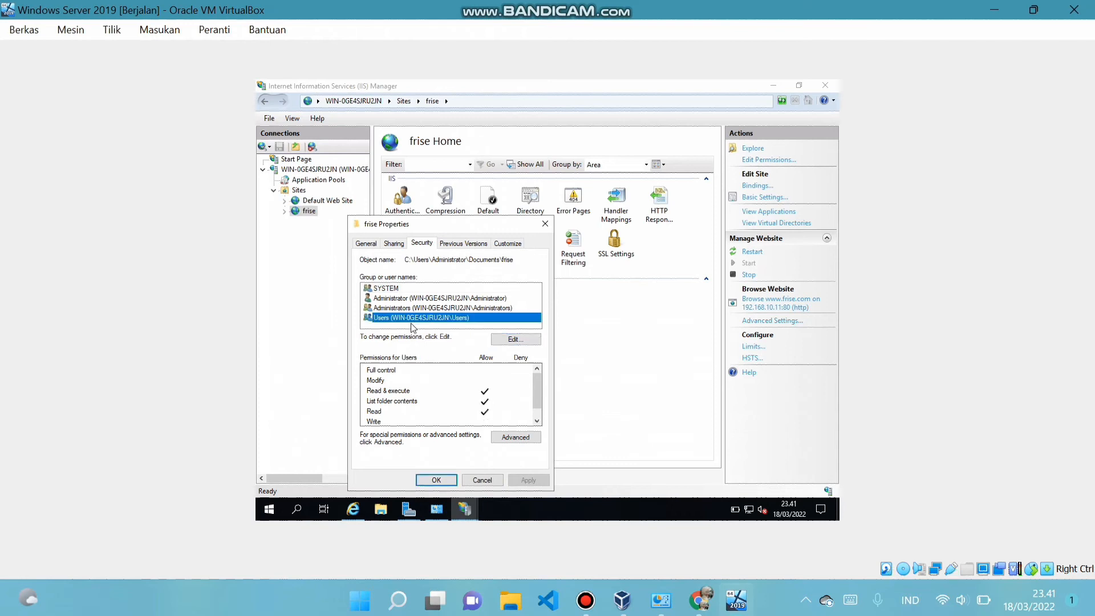
click(386, 290)
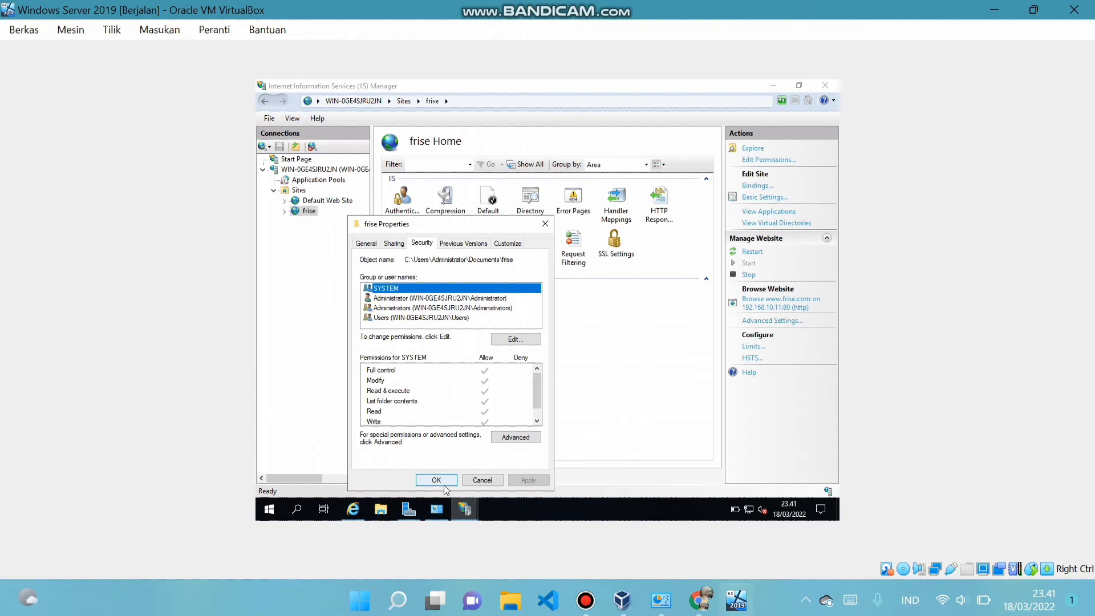
click(422, 327)
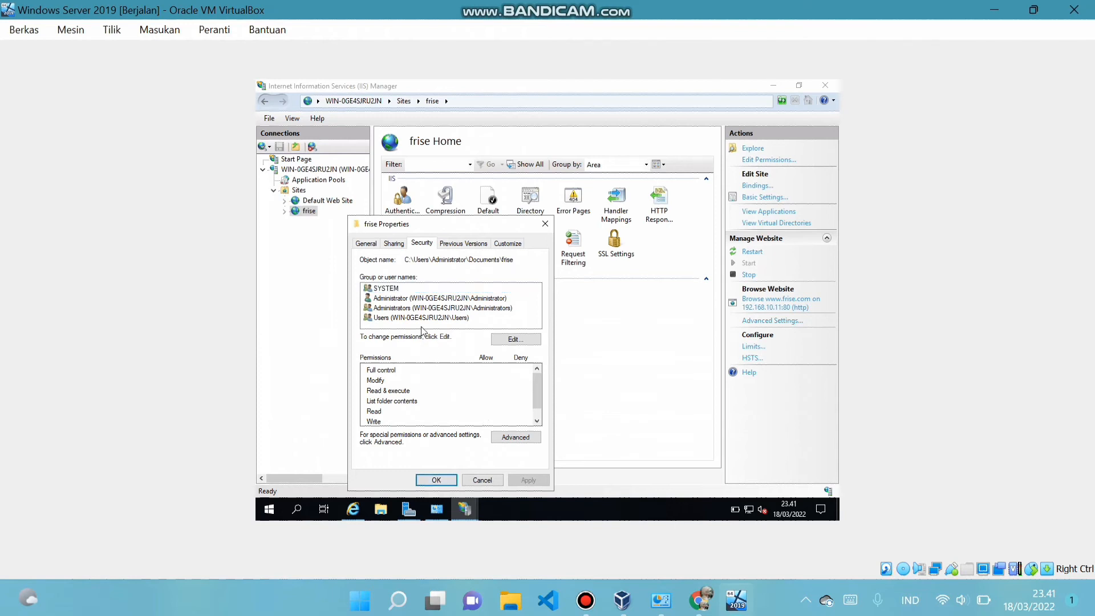
click(435, 480)
click(378, 511)
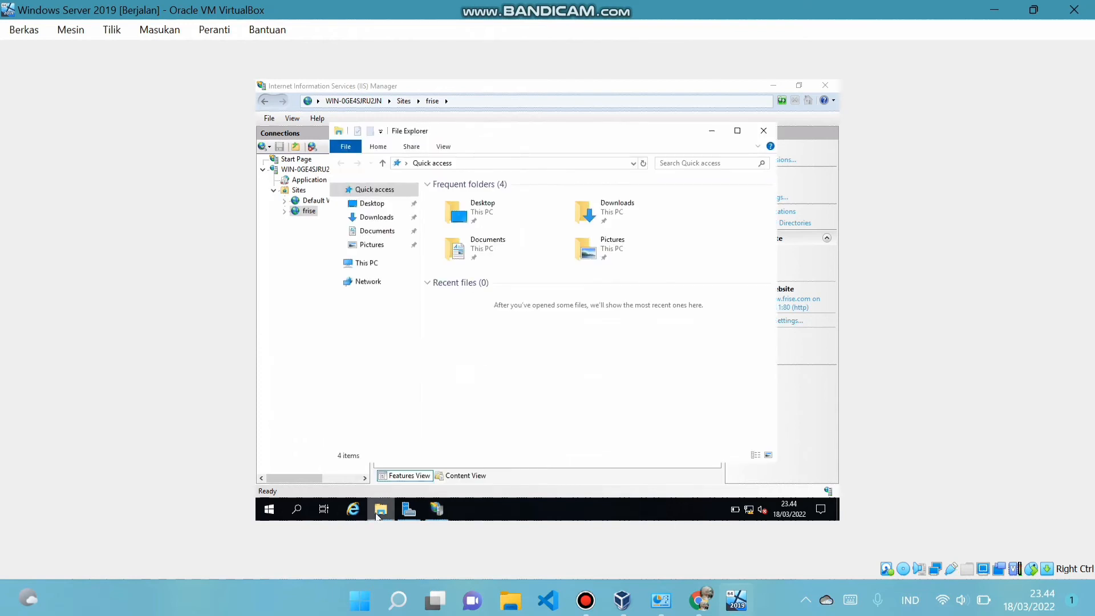
Share Documents with specific people, adding Everyone to the share list
click(387, 233)
right_click(387, 234)
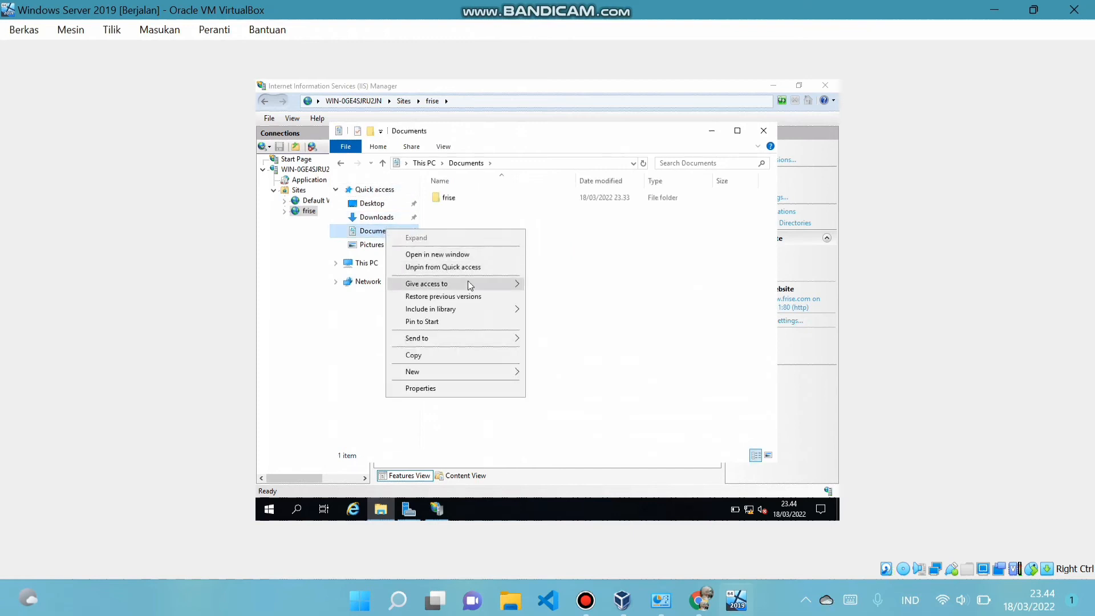
mouse_move(470, 285)
click(539, 301)
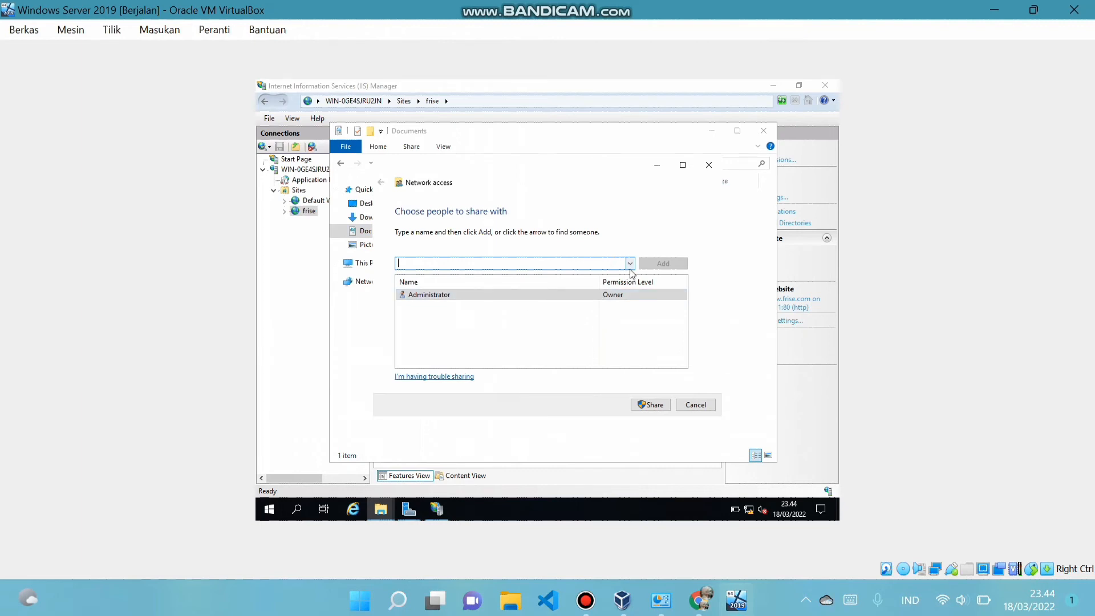
click(629, 264)
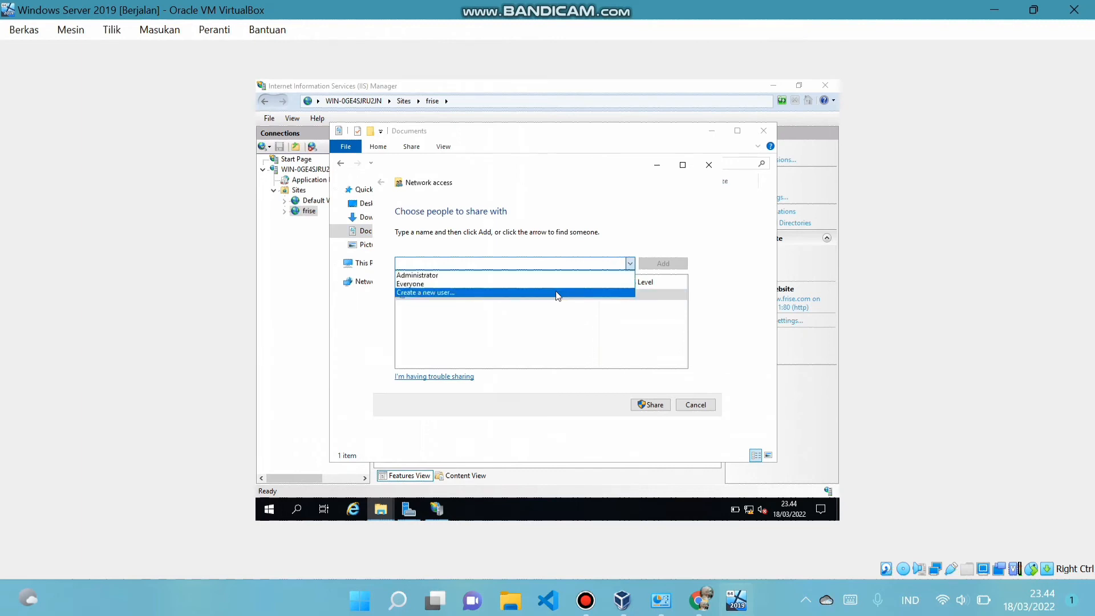
click(531, 283)
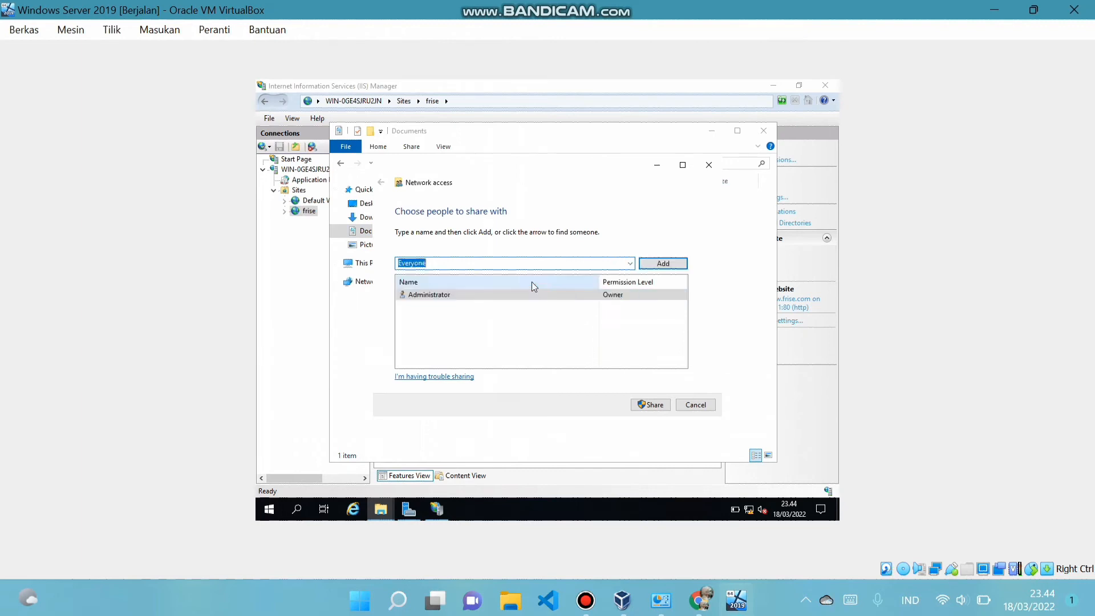
click(630, 263)
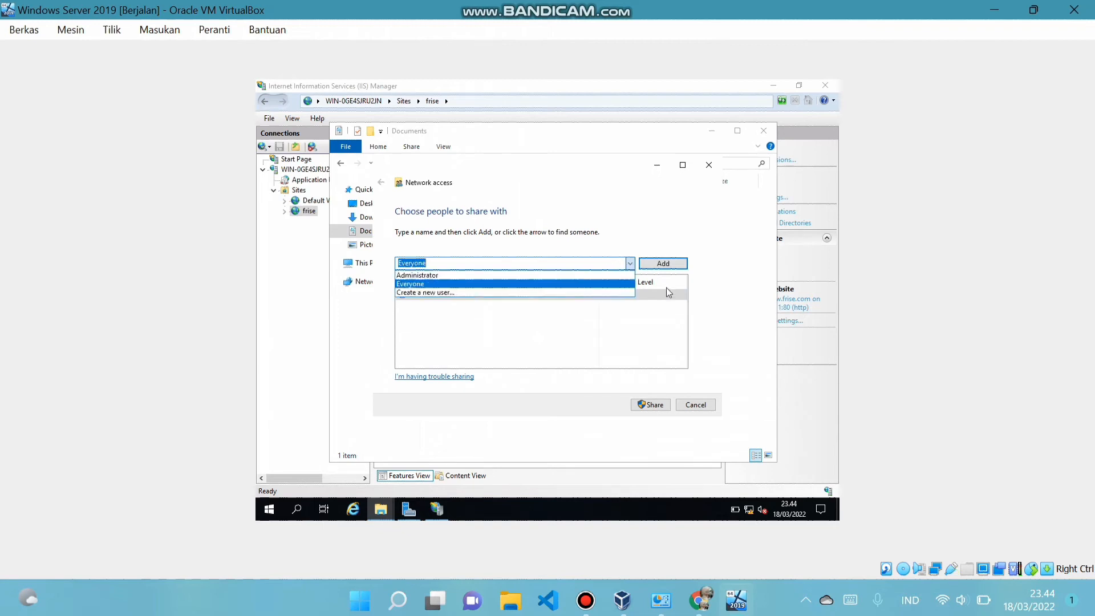
click(666, 265)
click(668, 265)
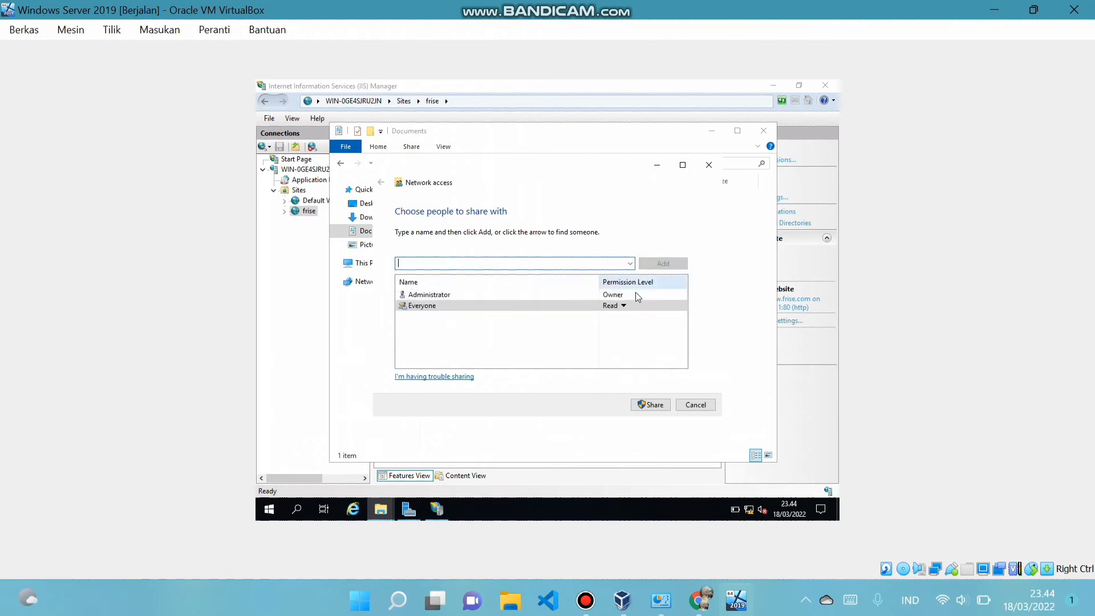
Give Everyone Read/Write, share the folder, accept the prompts, and open the host's File Explorer
click(623, 306)
click(651, 321)
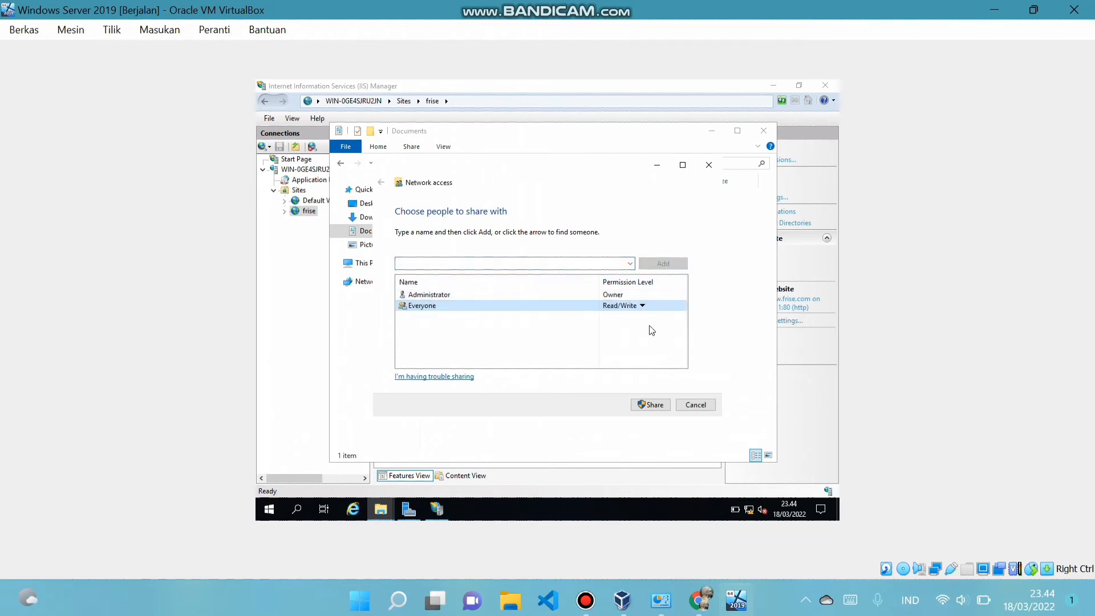
click(646, 408)
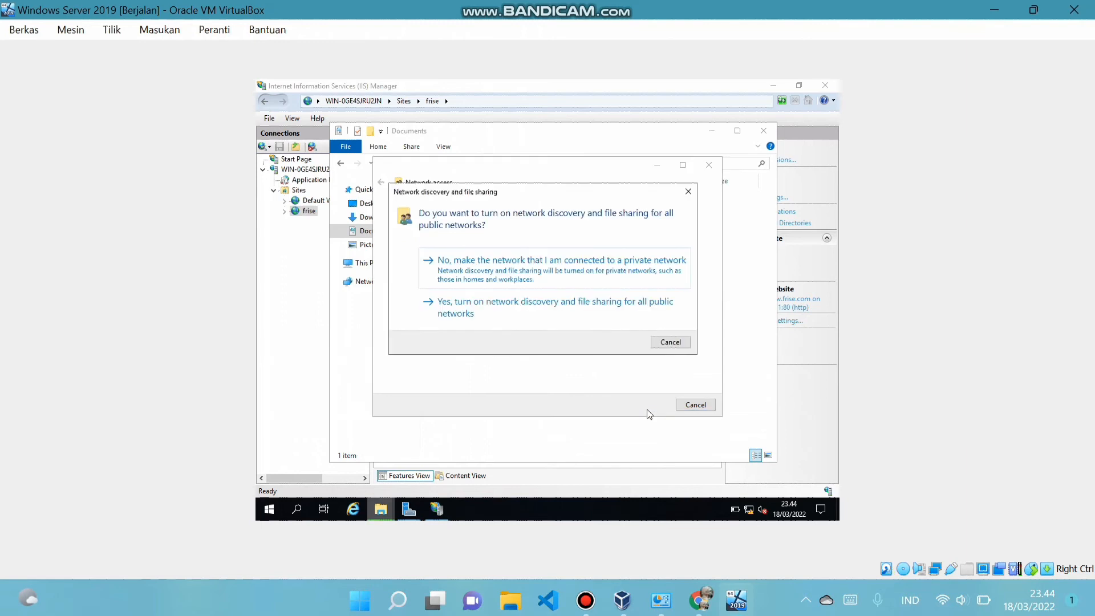
click(582, 320)
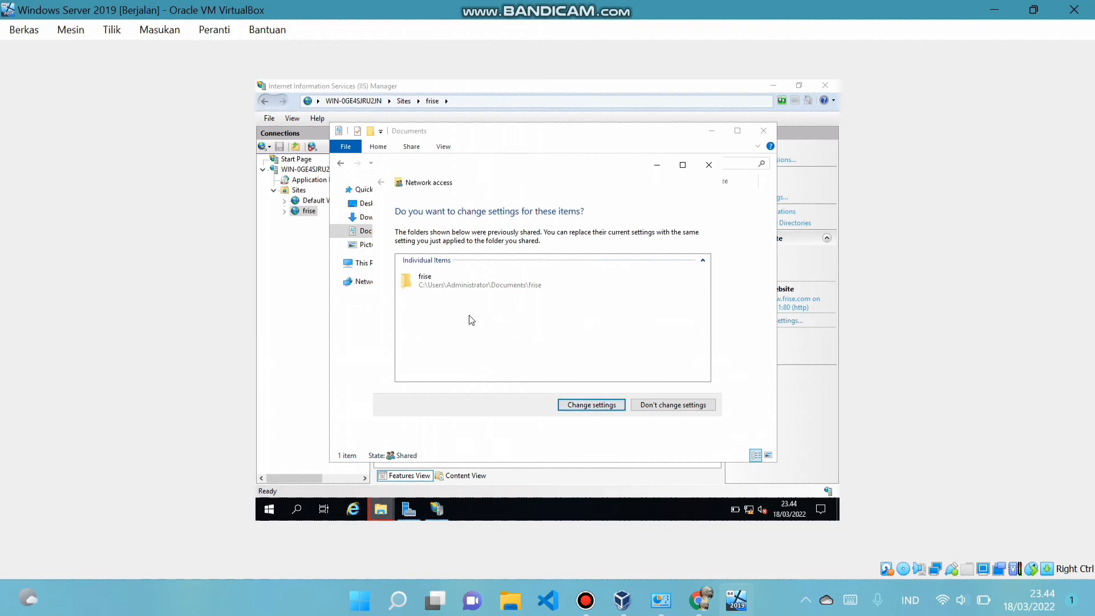
click(589, 406)
key(super+e)
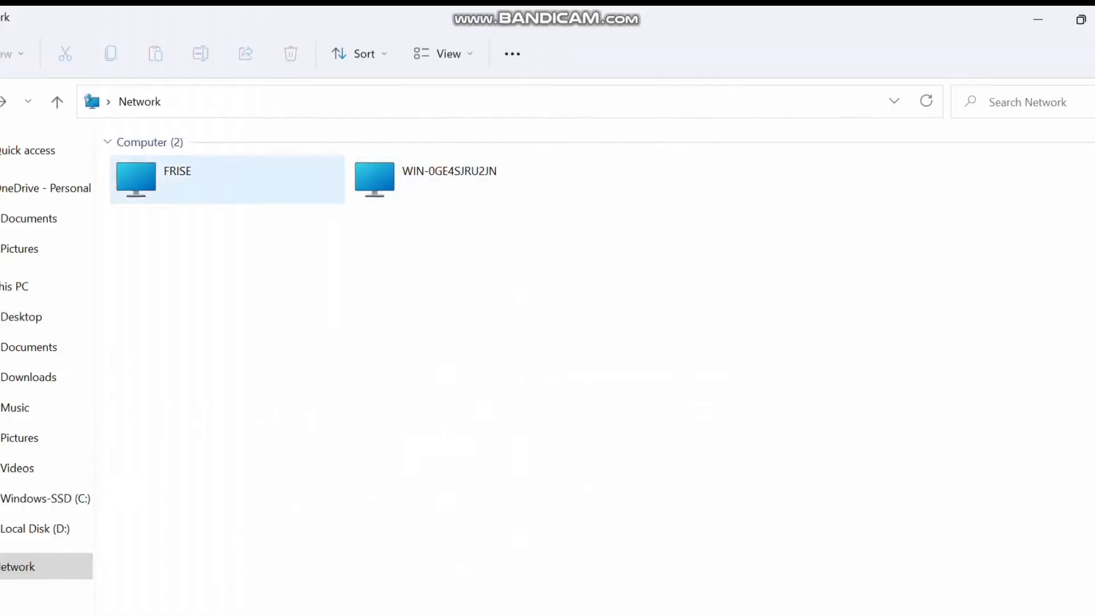
Browse to \\192.168.10.11\Users\Administrator\Documents\frise on the server's network share
click(205, 102)
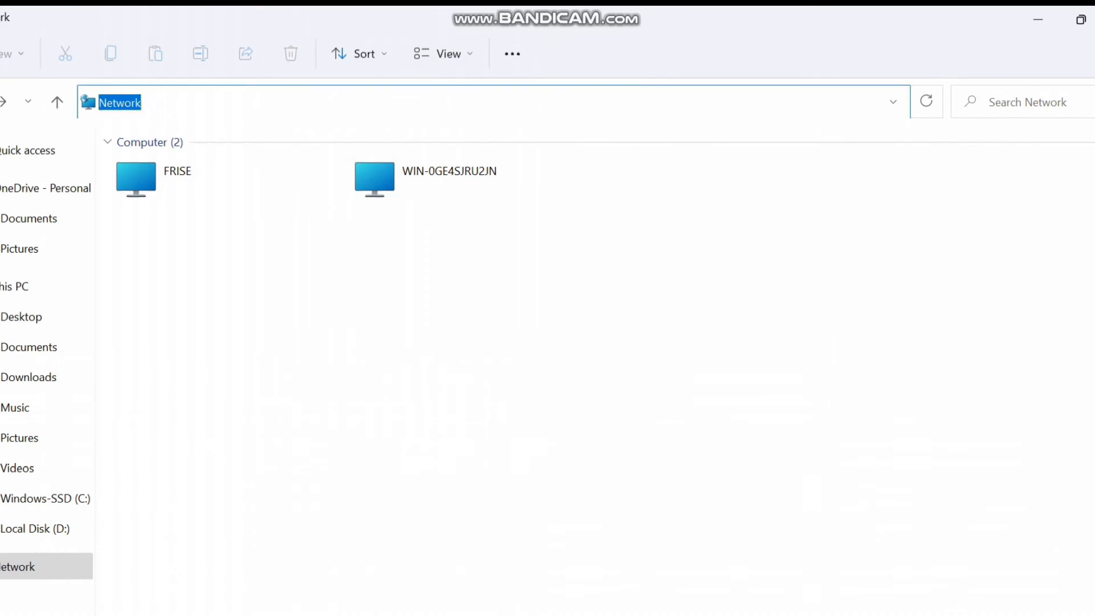
text(\19)
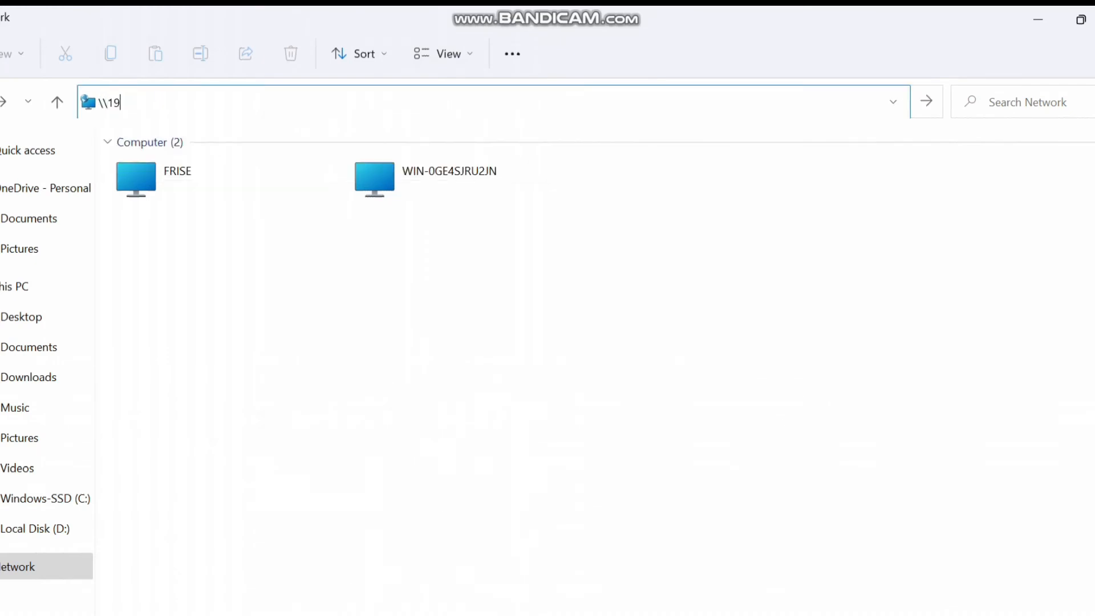
text(2.168.10.11)
key(Return)
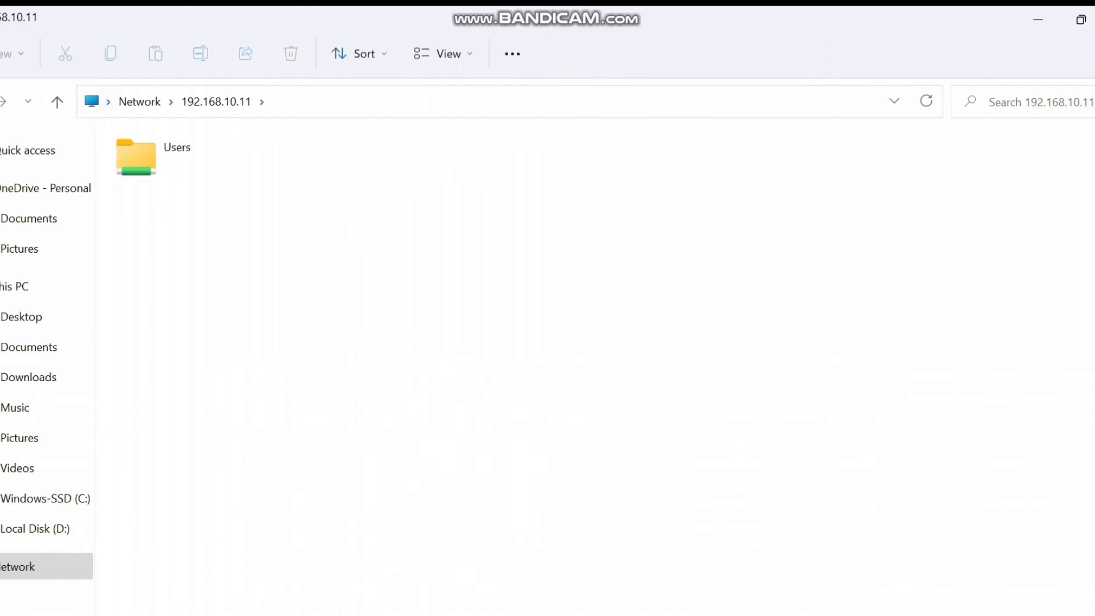
click(149, 156)
double_click(154, 155)
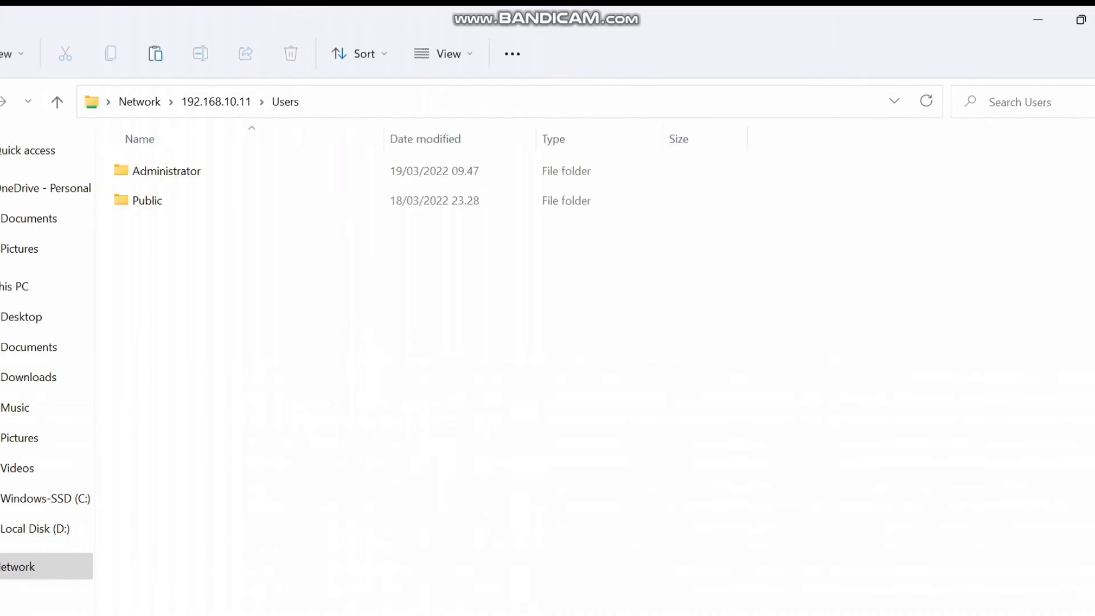
double_click(159, 171)
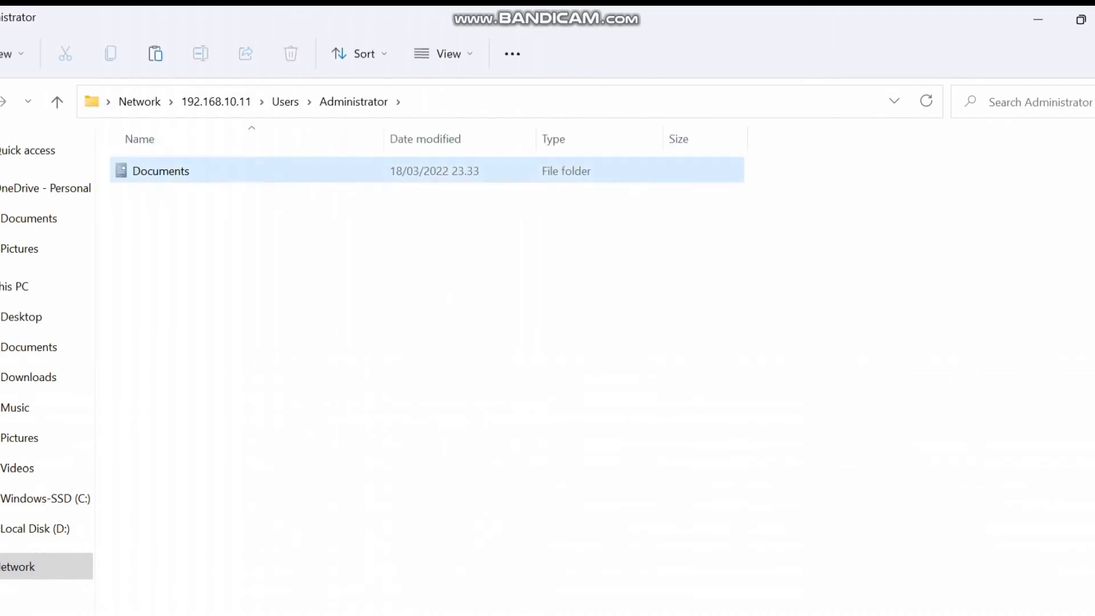
double_click(160, 171)
double_click(160, 171)
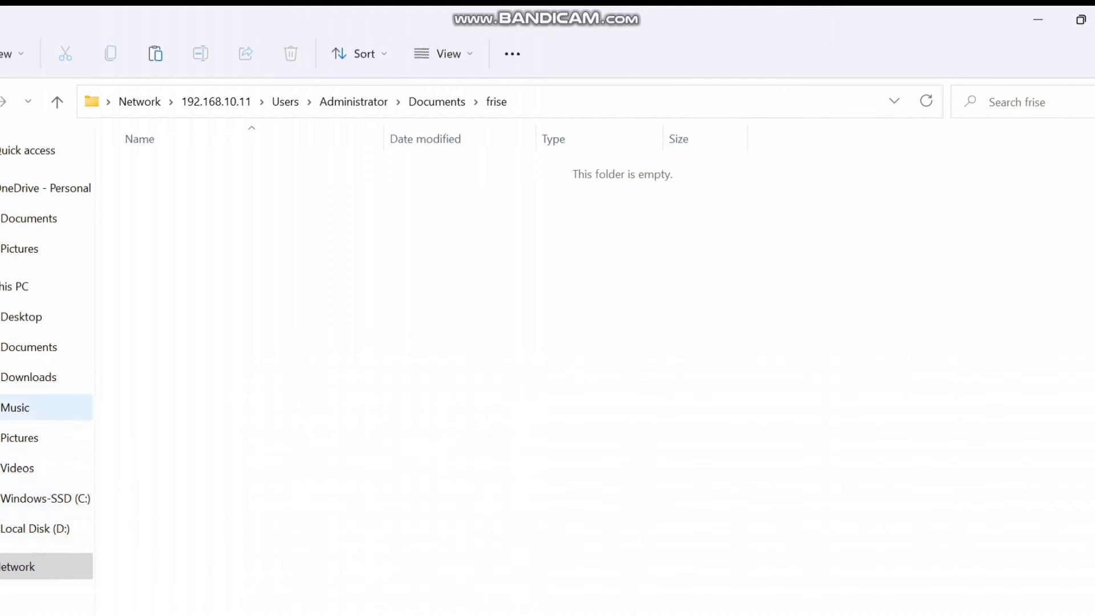
Copy the six files in C:\Visual Studio Code\Biodata (1, 2, 3, Biodata, index, style)
click(45, 499)
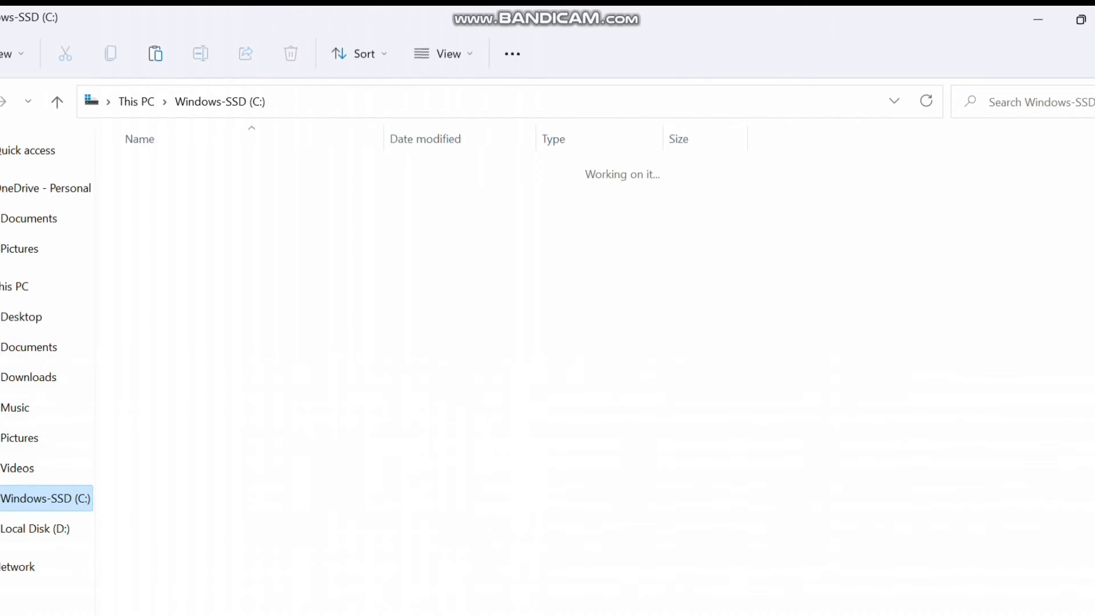
scroll(171, 410, down, 1)
click(179, 518)
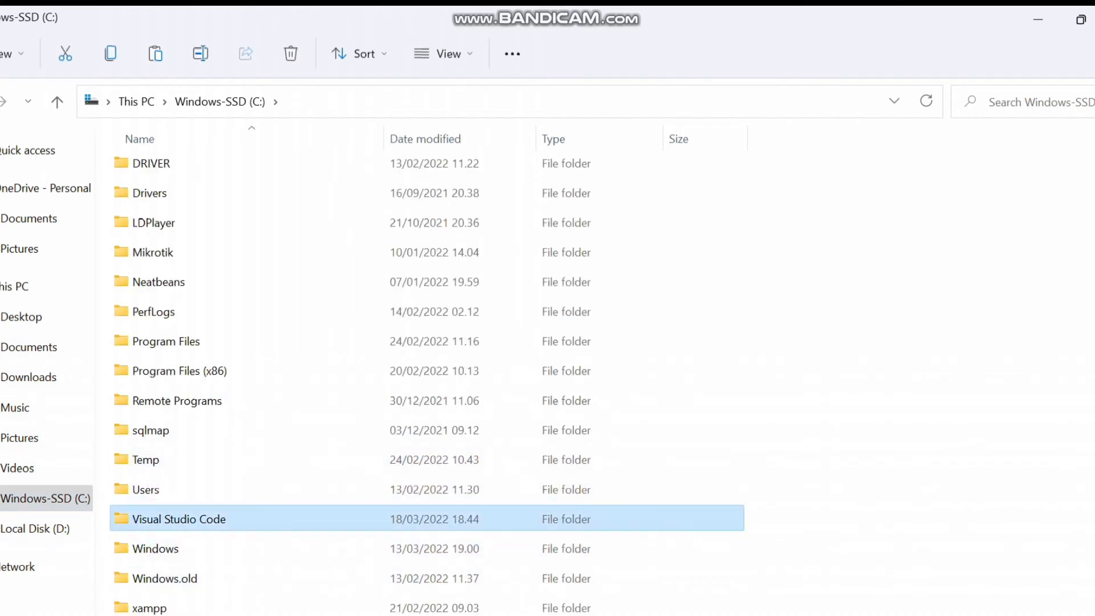
double_click(179, 518)
double_click(151, 170)
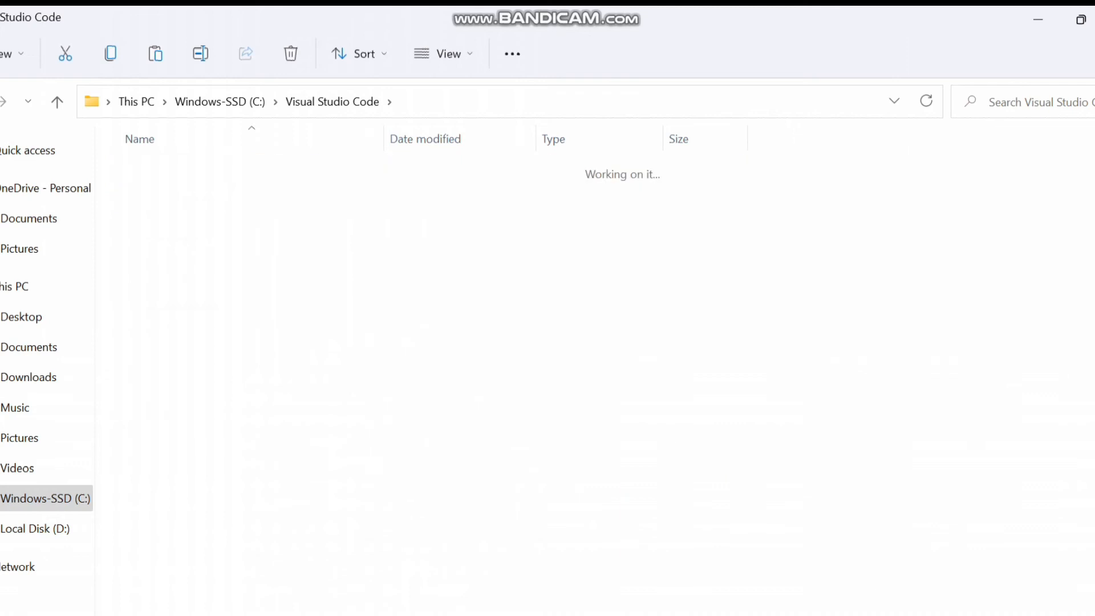
drag(767, 218, 124, 160)
right_click(125, 159)
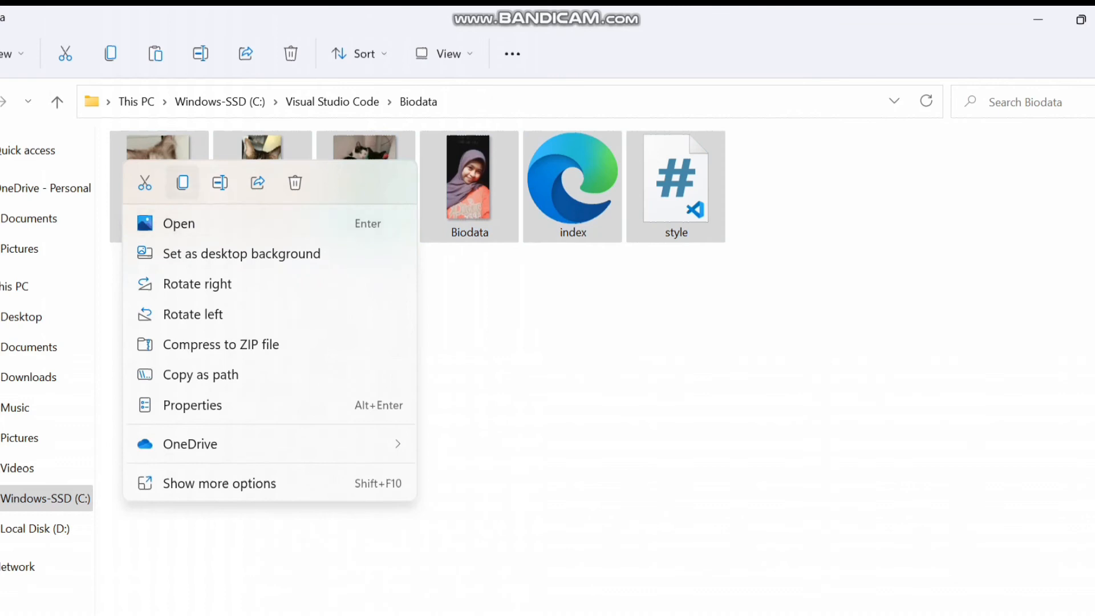
click(183, 182)
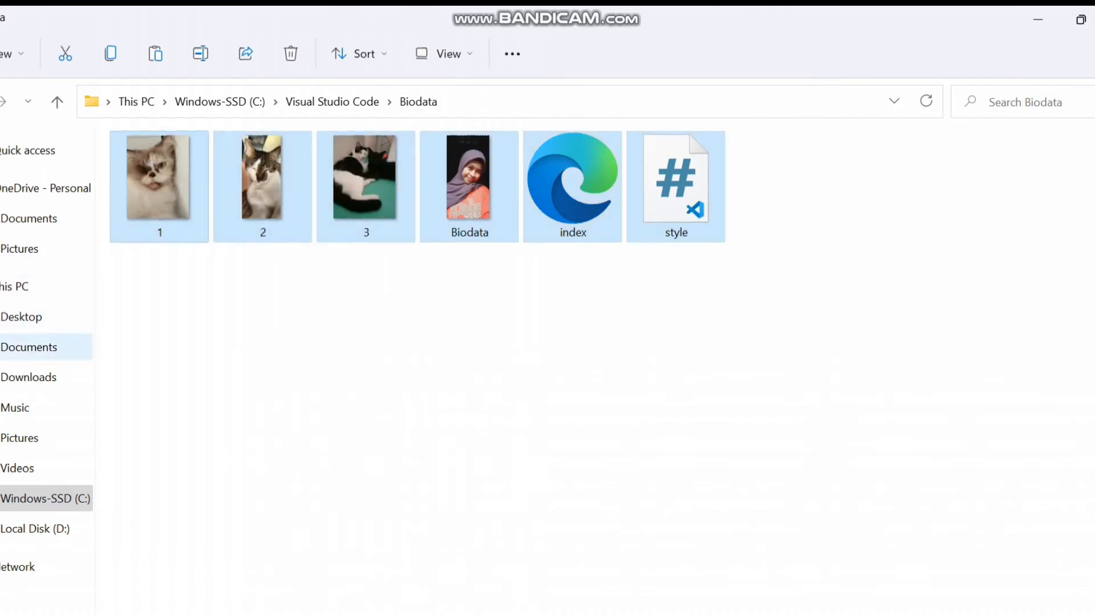
Paste the Biodata files into the frise network folder, then go up to Documents
click(29, 376)
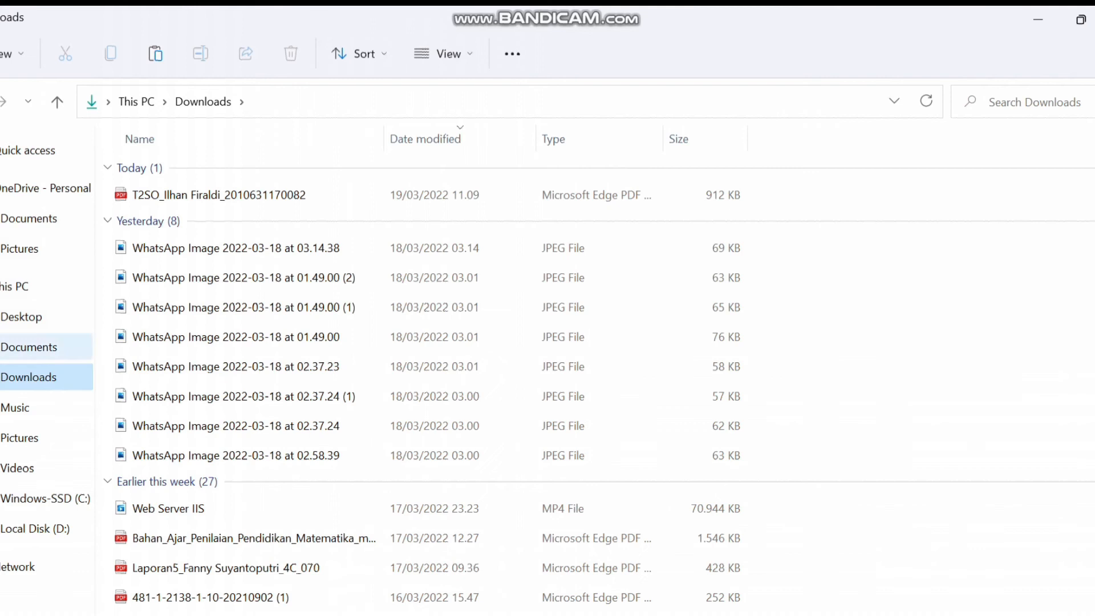
key(alt+Left)
key(alt+Left)
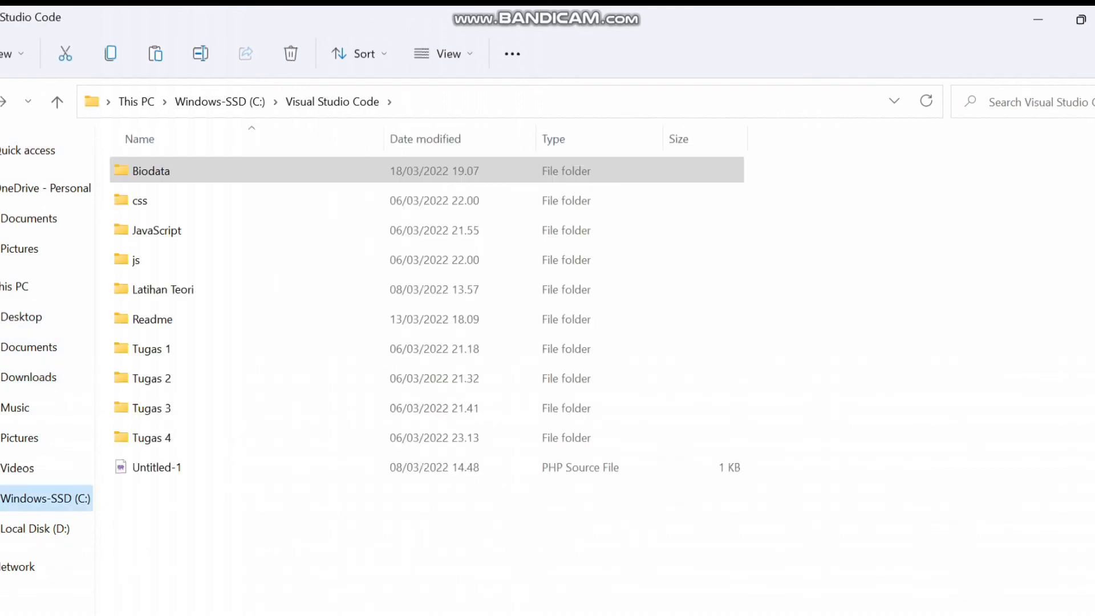
key(alt+Left)
right_click(421, 288)
click(443, 308)
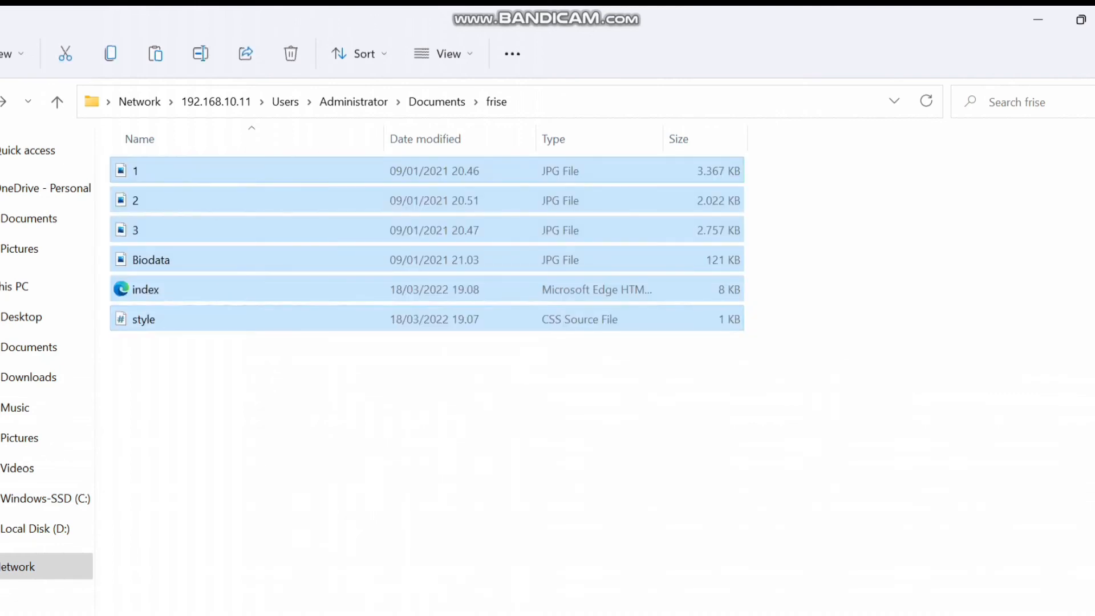
click(491, 410)
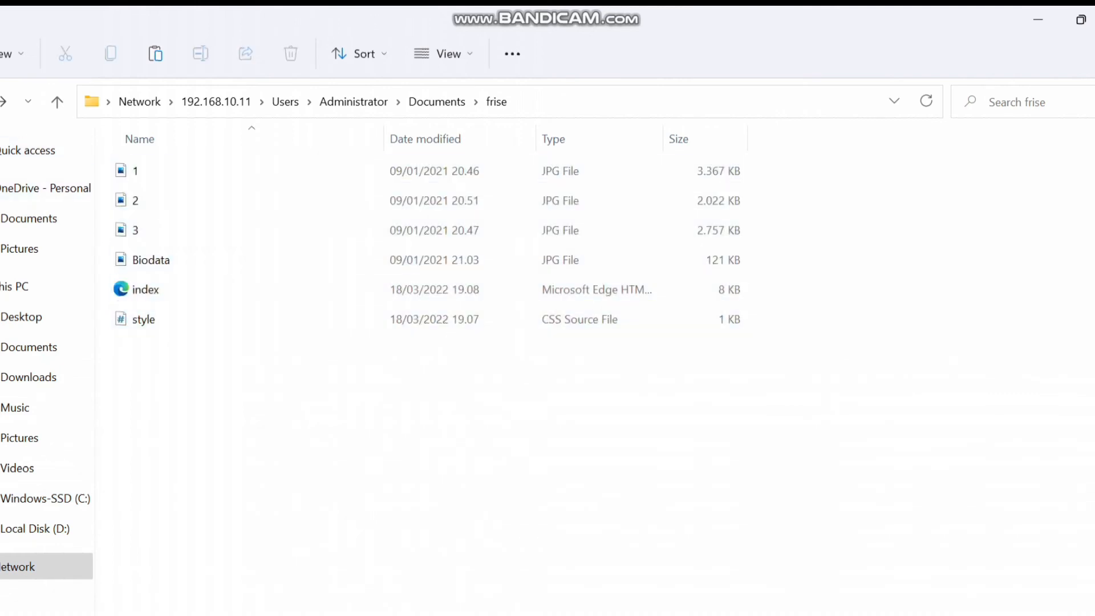
key(alt+Up)
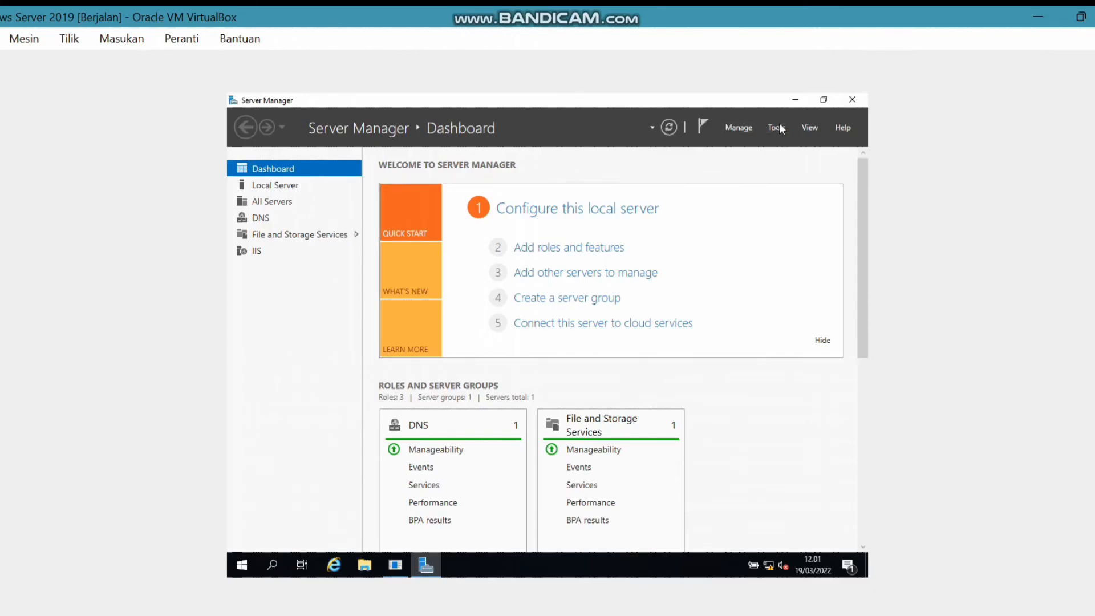
click(779, 122)
click(716, 227)
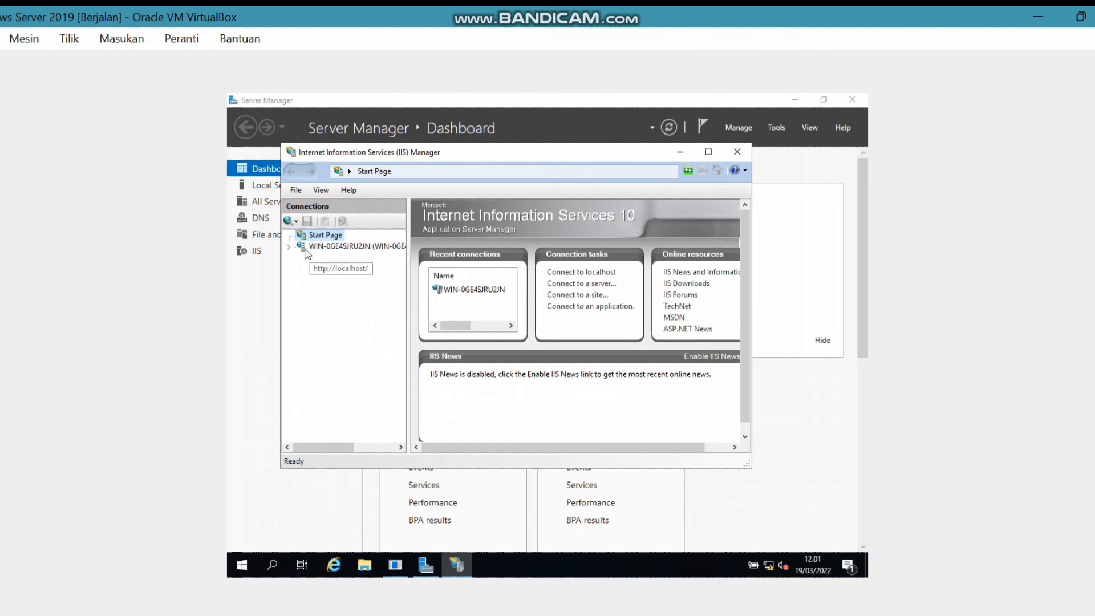
click(306, 249)
click(288, 247)
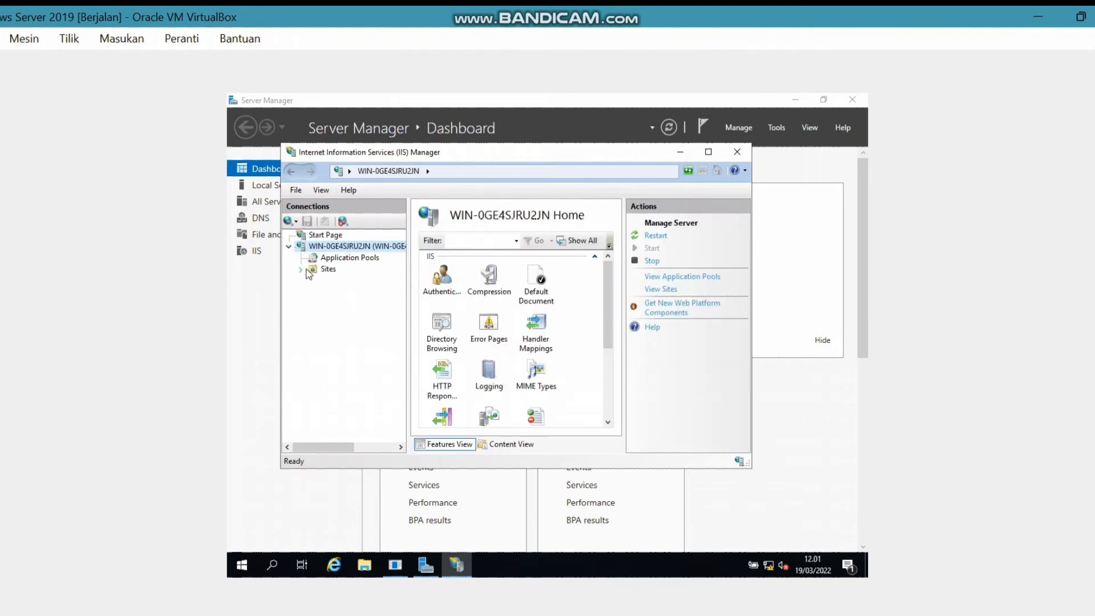
click(301, 269)
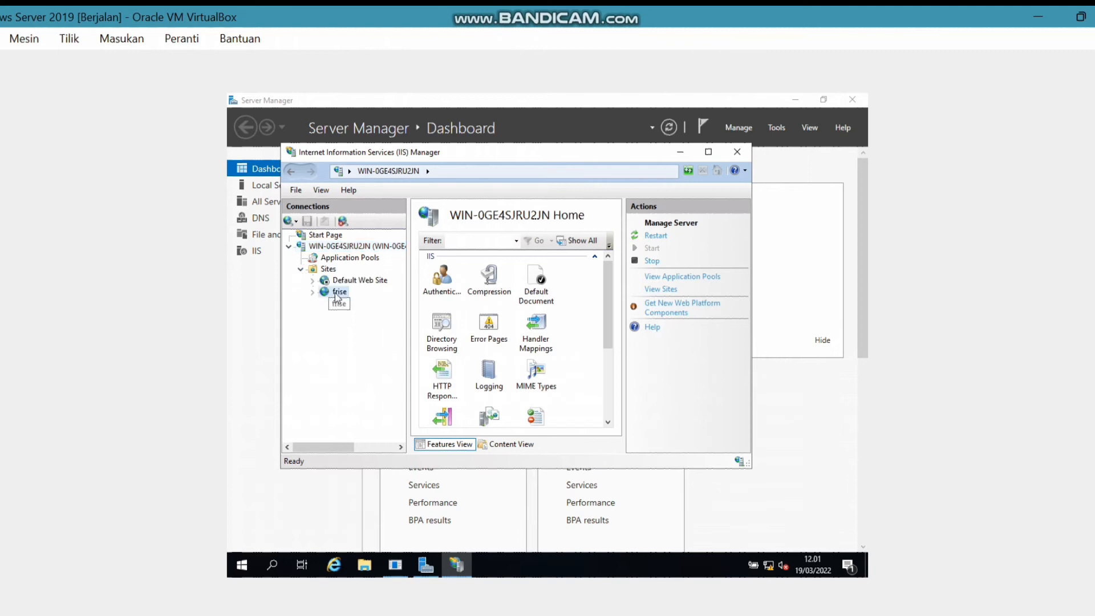
click(338, 293)
right_click(339, 293)
click(367, 302)
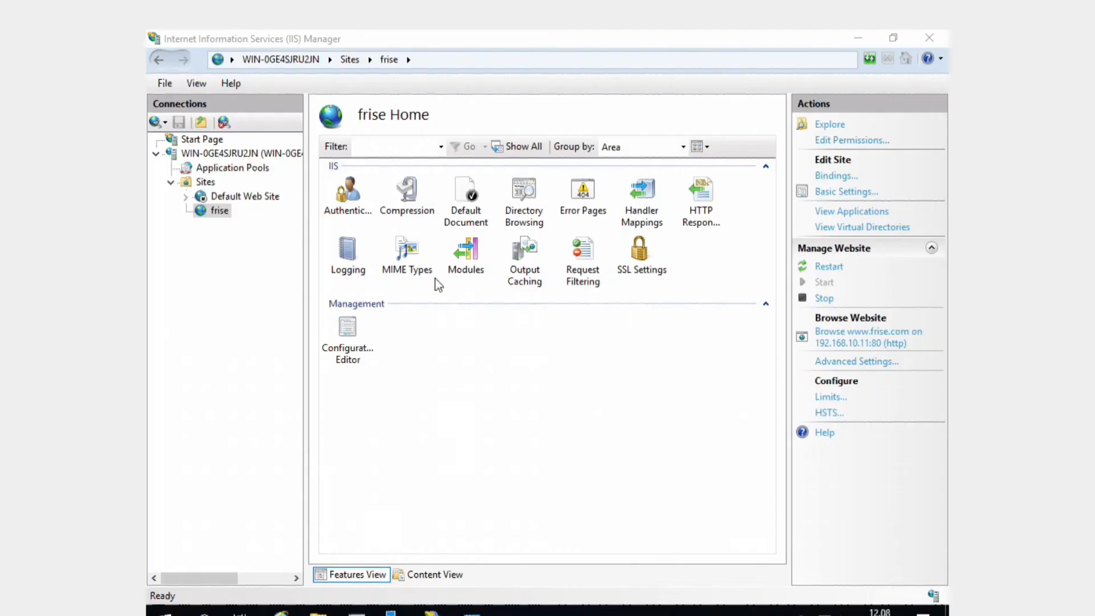
click(837, 344)
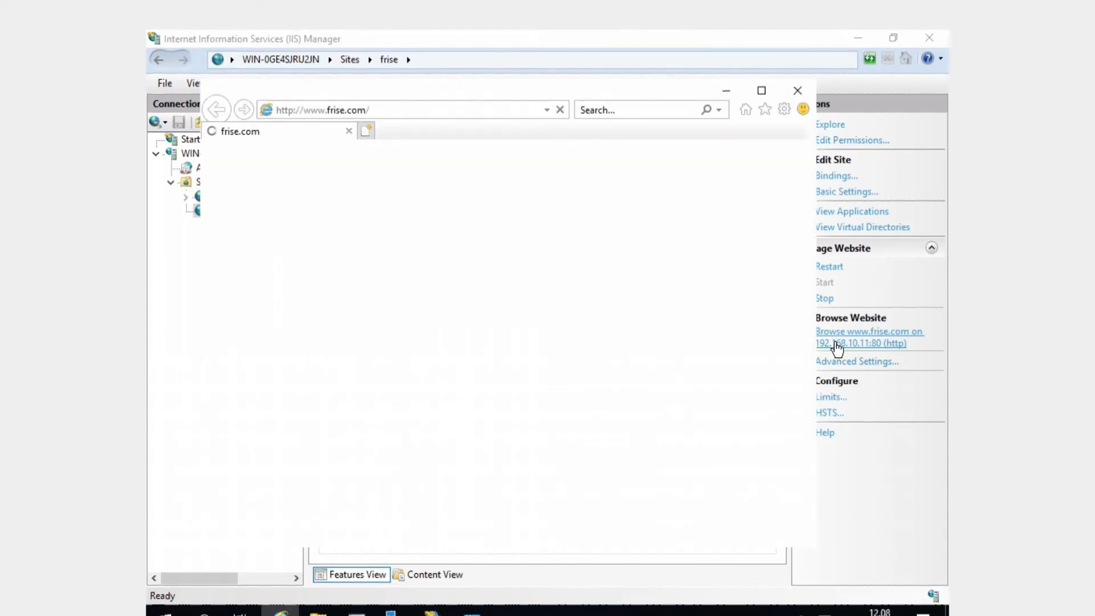
click(761, 90)
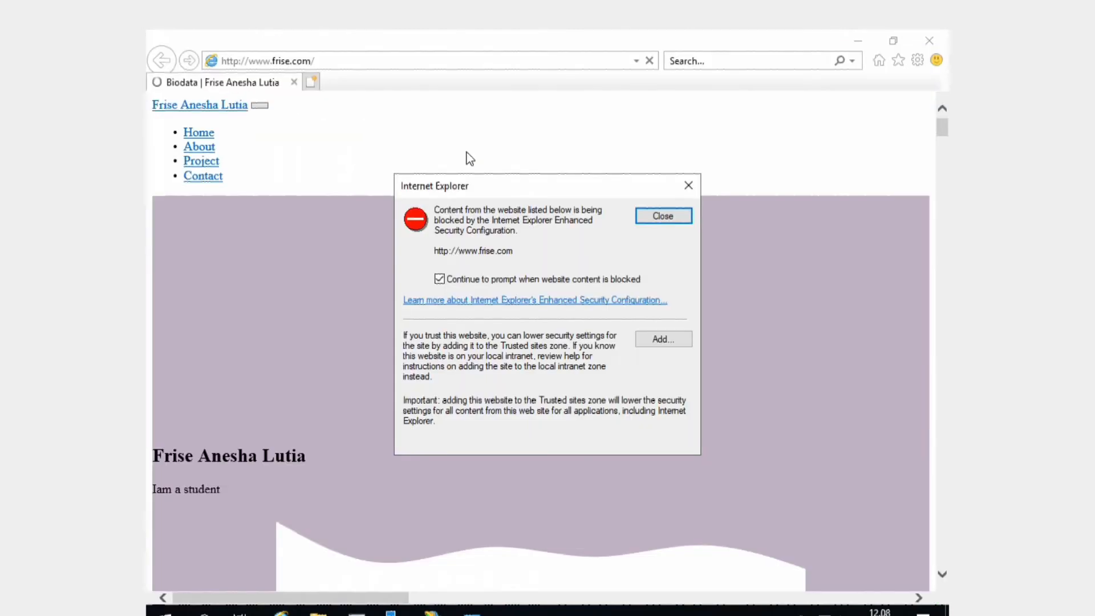
click(696, 185)
scroll(576, 359, down, 4)
scroll(576, 358, down, 15)
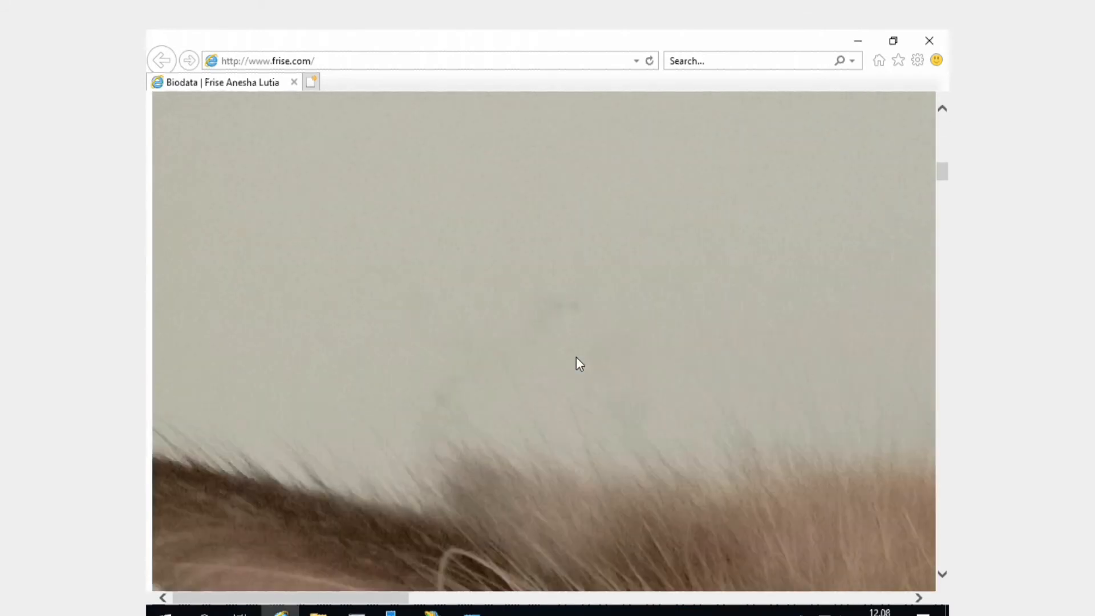
scroll(576, 358, down, 10)
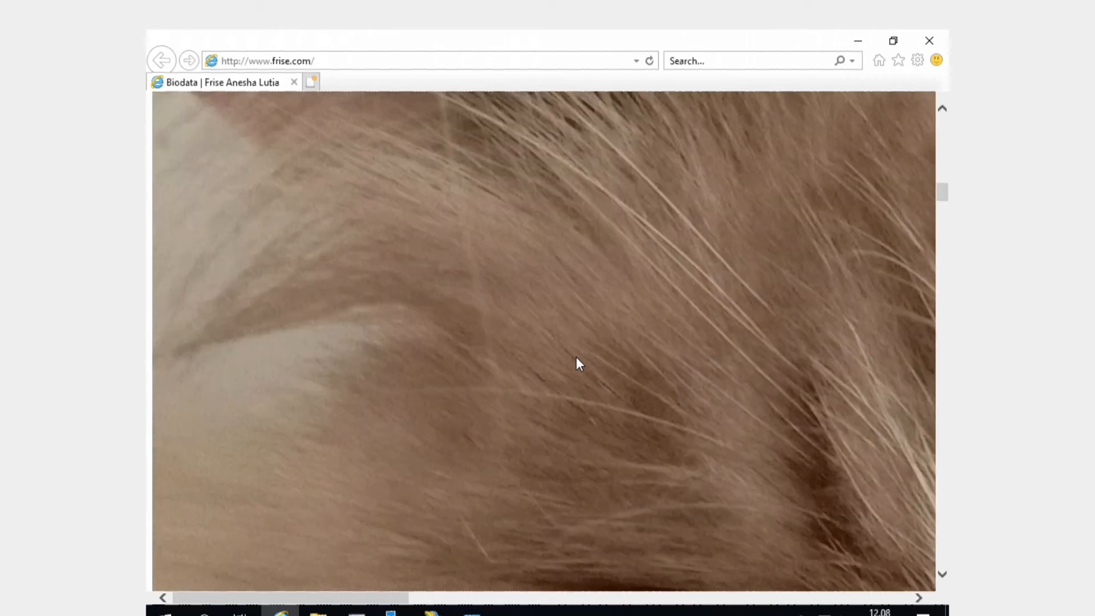
scroll(576, 359, up, 10)
scroll(568, 328, up, 8)
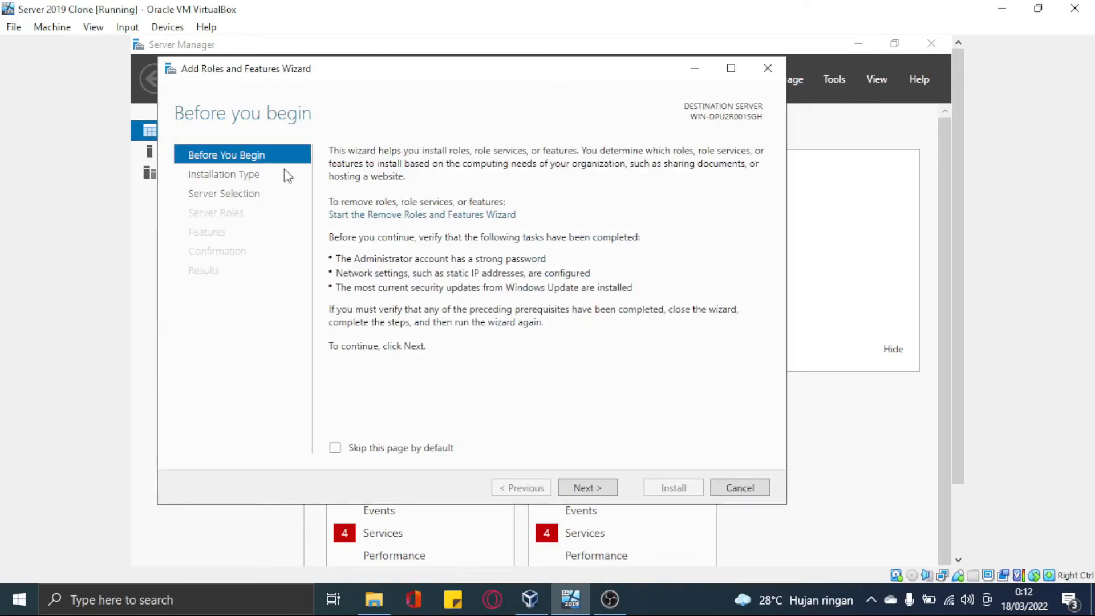
Select DNS Server, Fax Server, Print and Document Services and Web Server (IIS) with its tools, then install
click(224, 194)
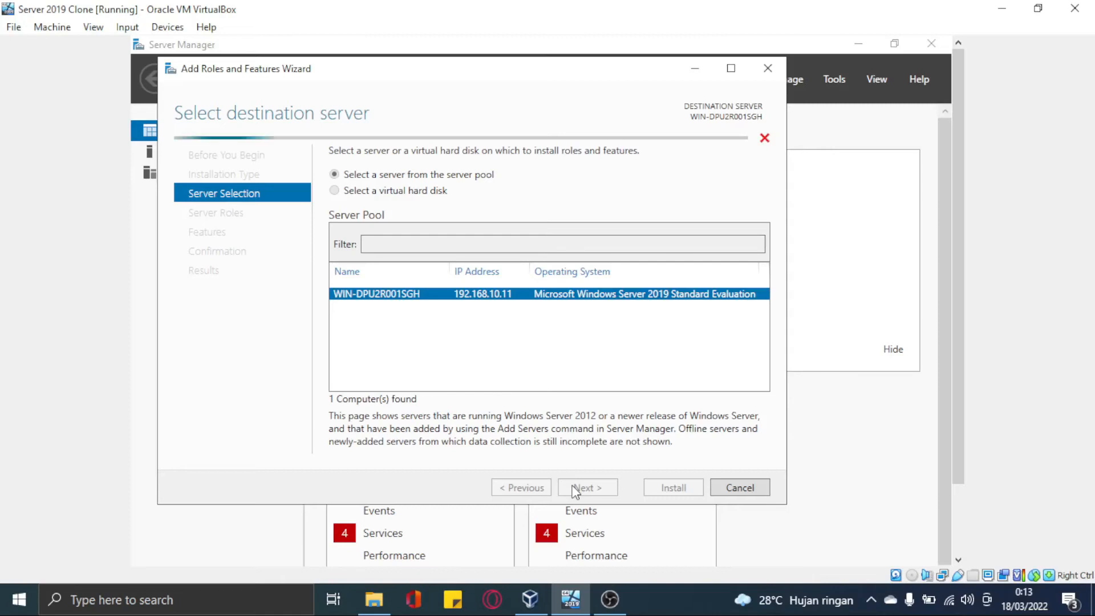
click(373, 438)
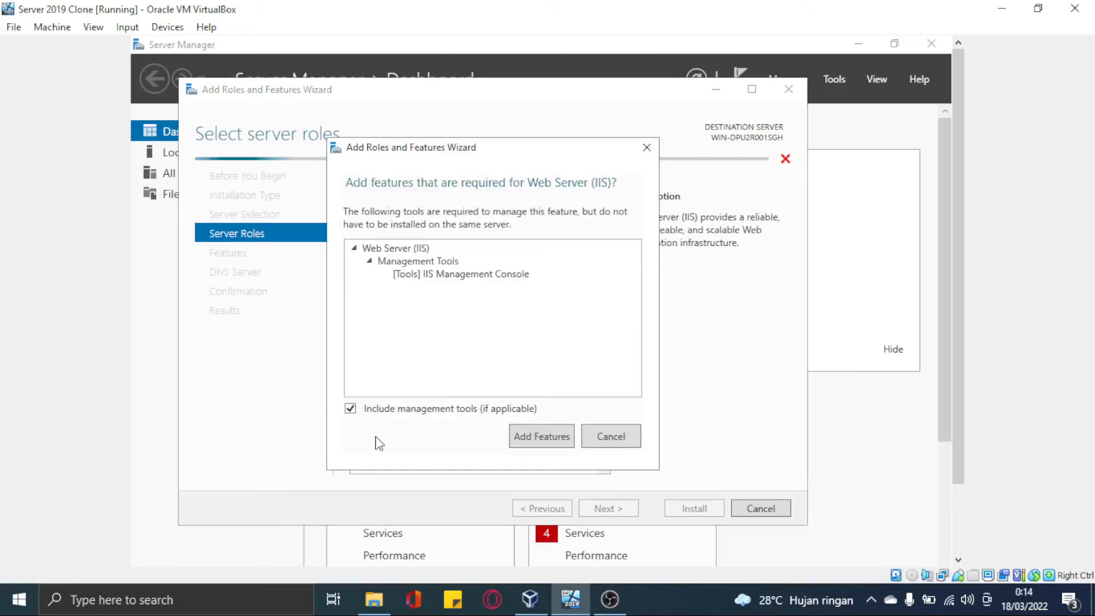
click(553, 432)
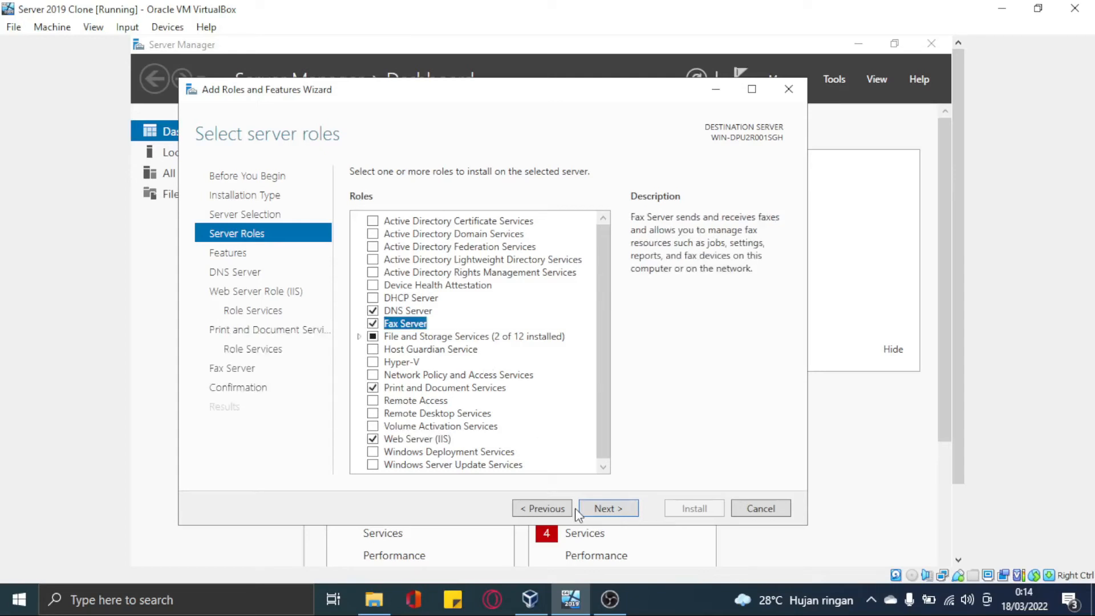
click(614, 507)
click(610, 508)
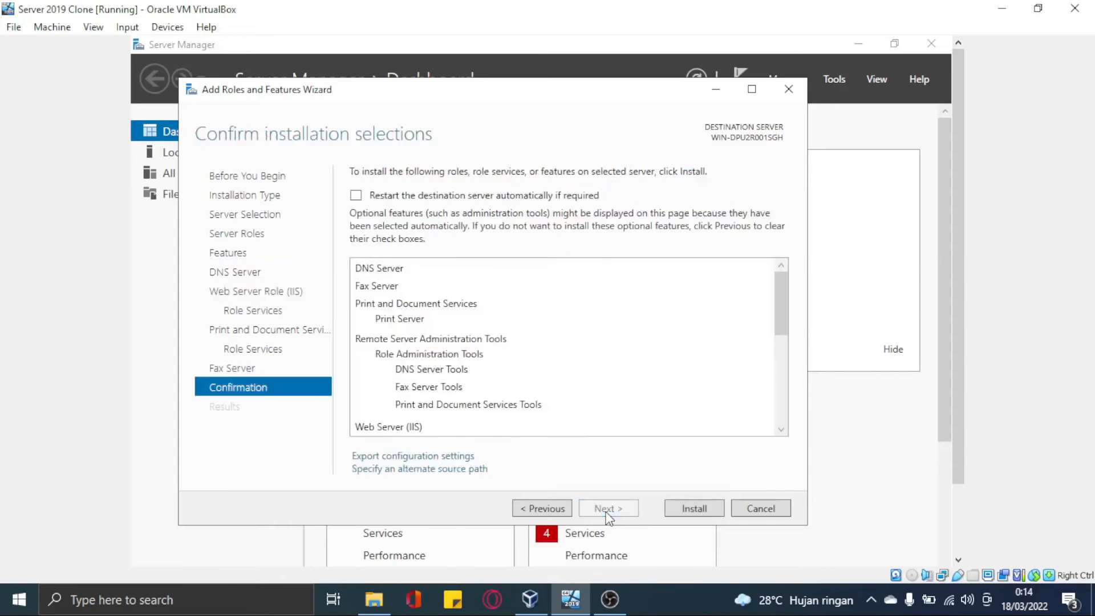
click(694, 508)
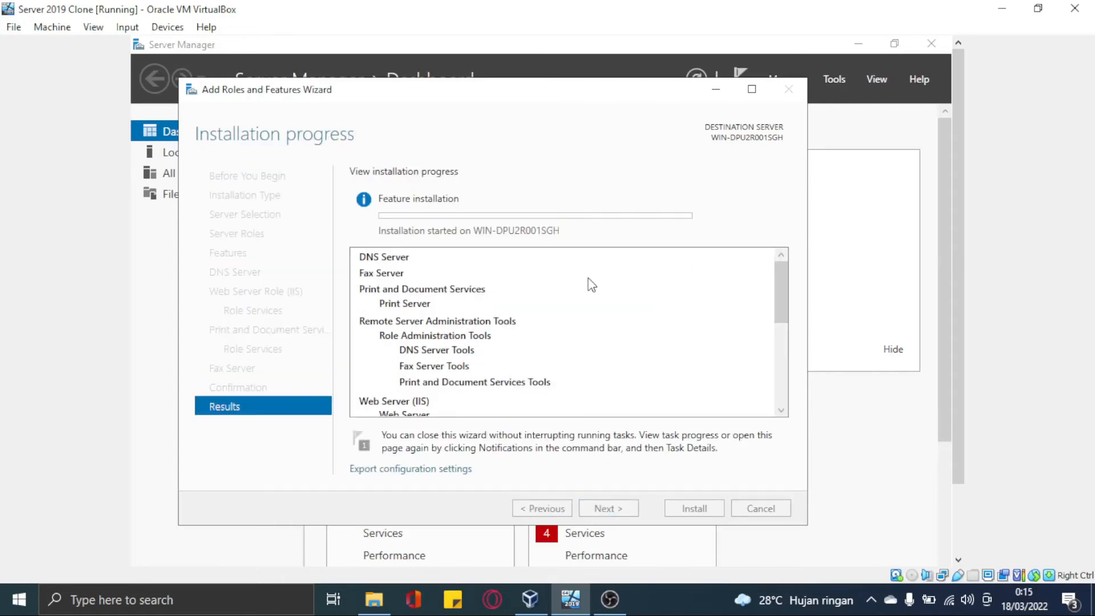
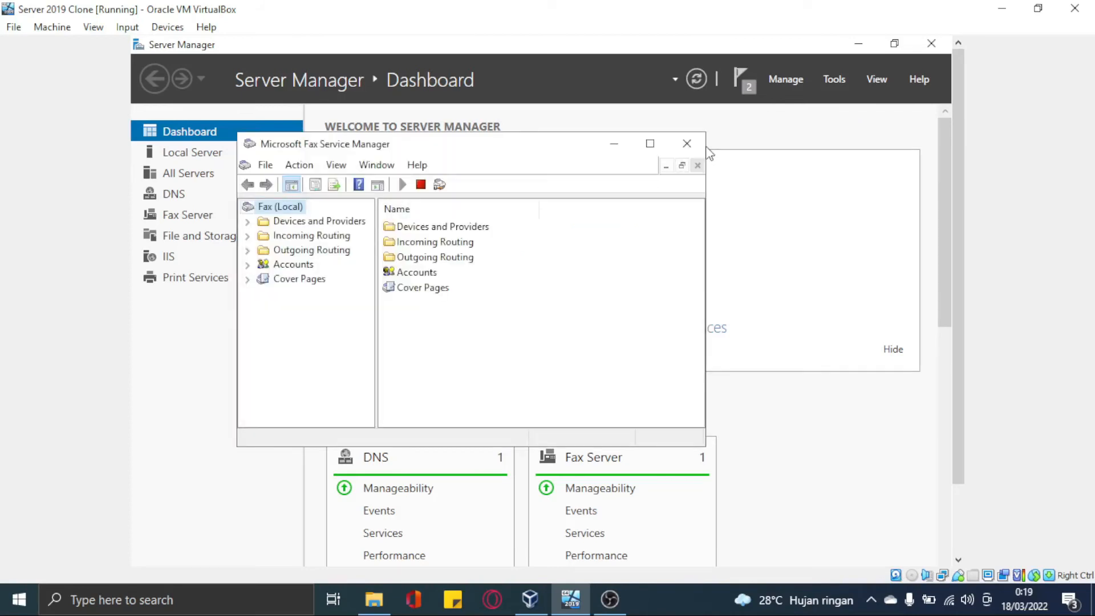
Set aside Fax Service Manager, open IIS Manager, expand Sites and start adding a new website
click(708, 149)
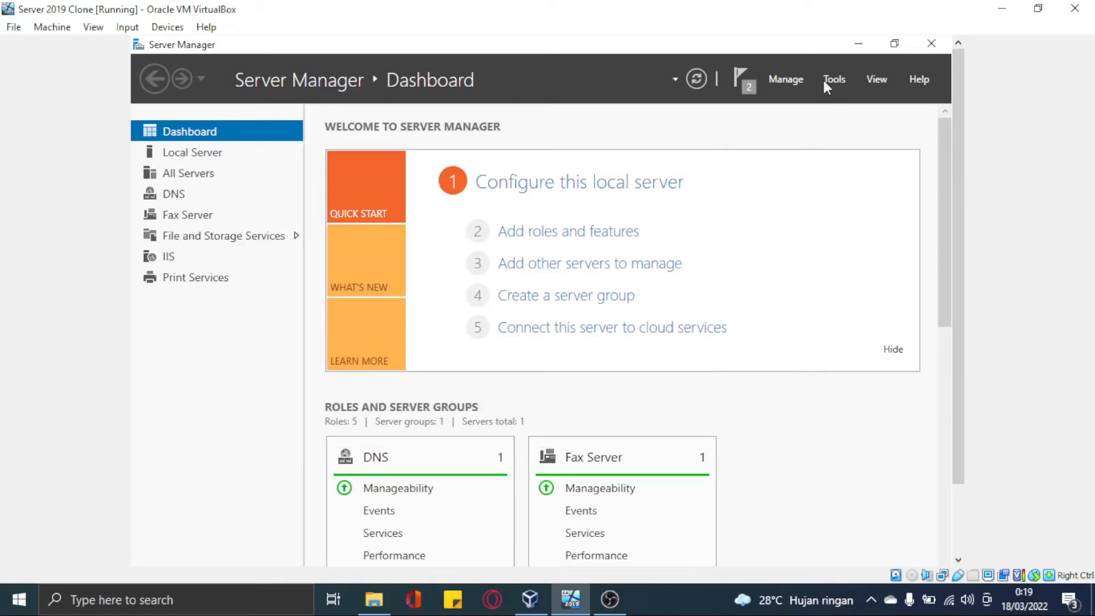
click(824, 85)
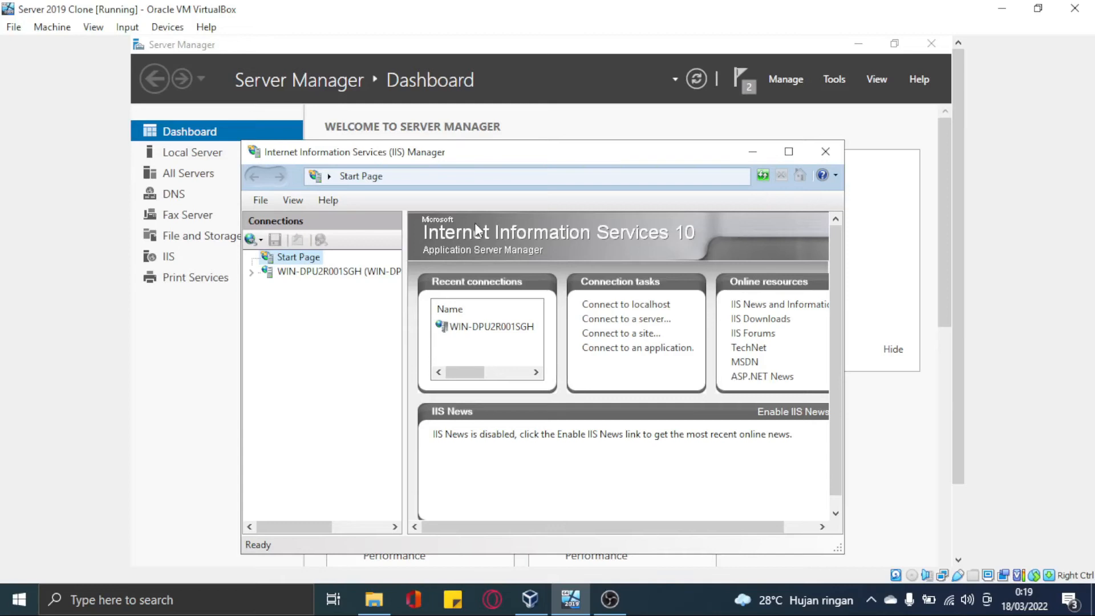
click(313, 268)
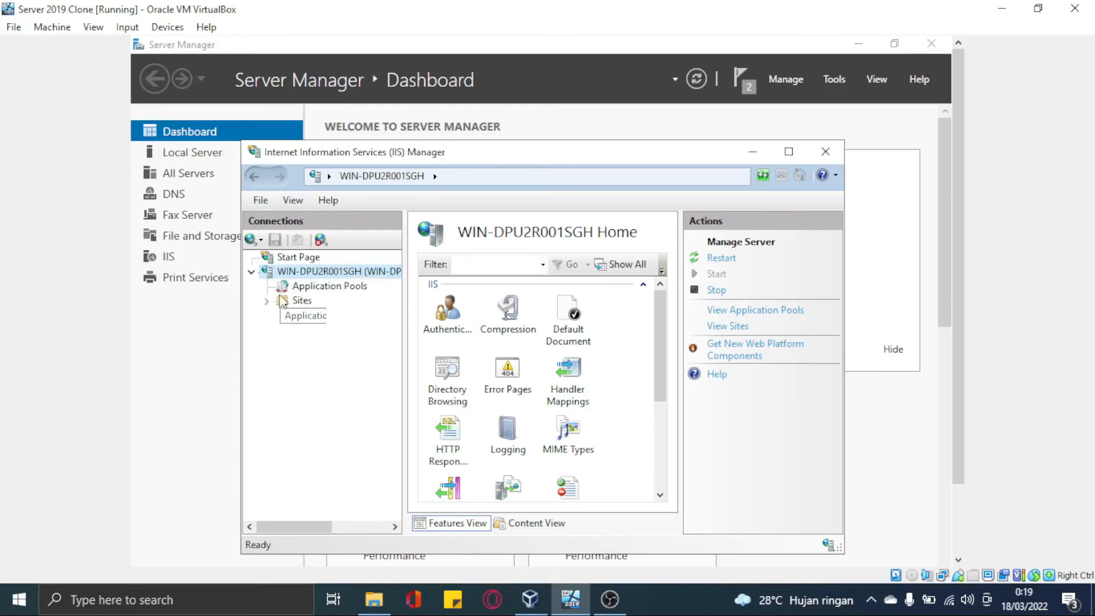
double_click(297, 302)
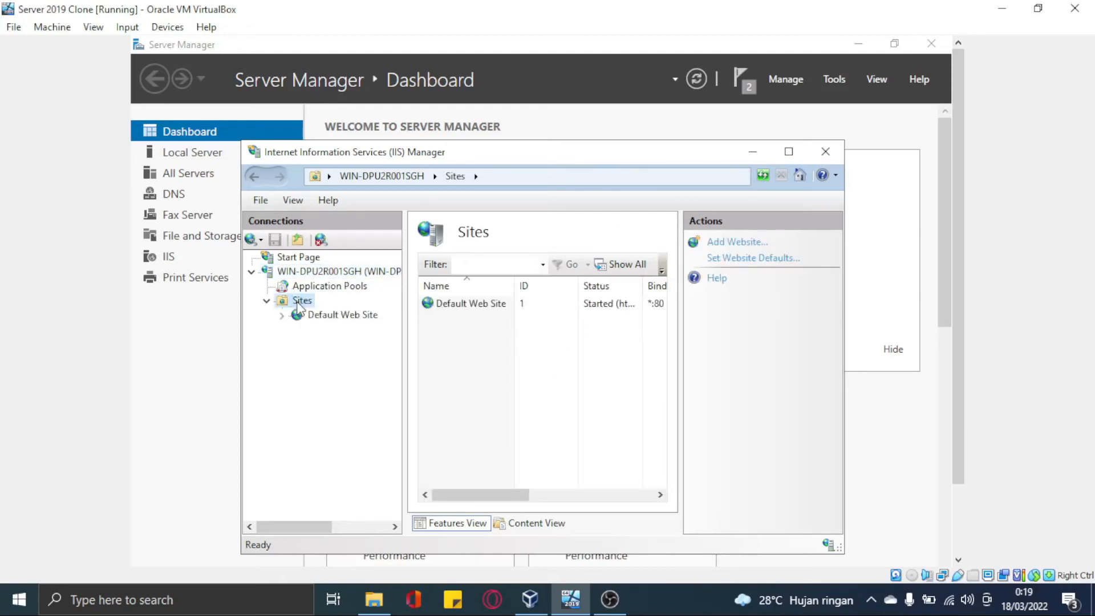
right_click(310, 302)
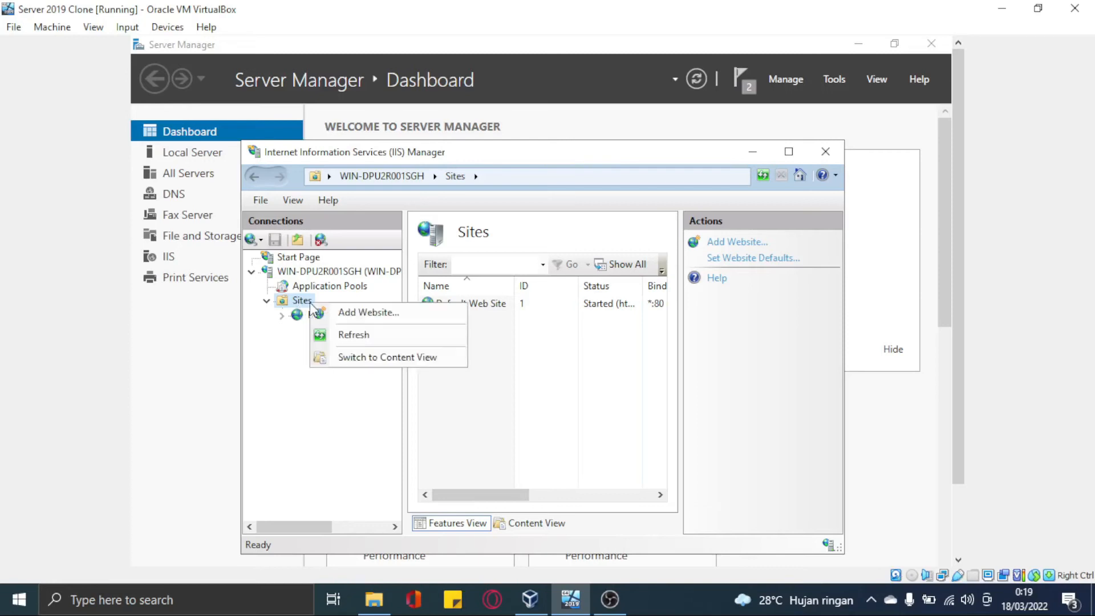
click(344, 314)
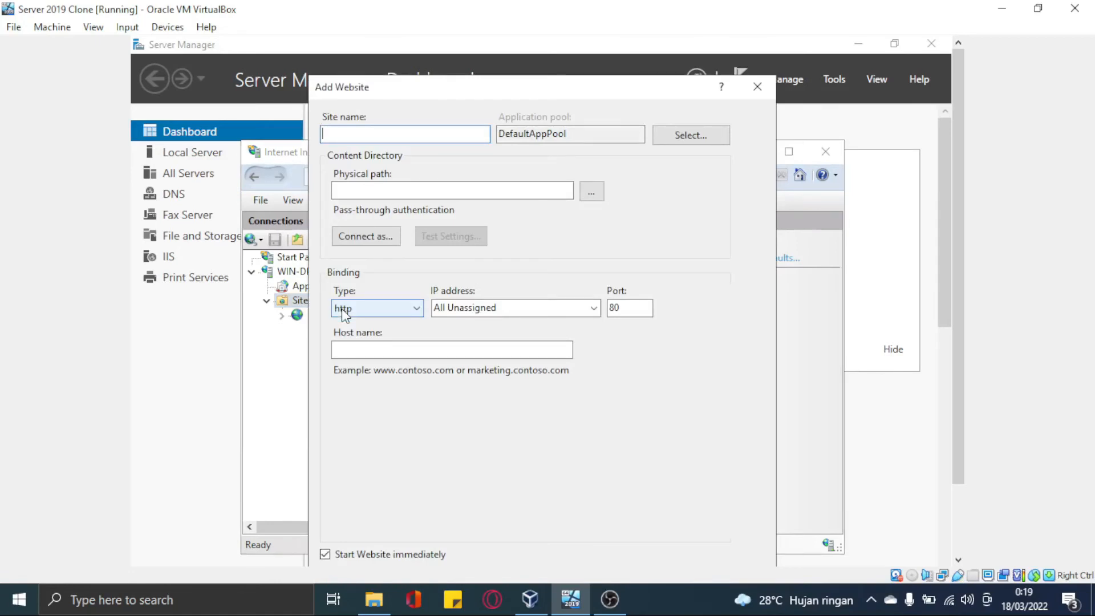
Create a UTS website named after the student, bound to 192.168.10.11 on port 80
text(Ilhan D)
key(BackSpace)
text(Fieqa)
key(BackSpace)
key(BackSpace)
key(BackSpace)
key(BackSpace)
key(BackSpace)
key(BackSpace)
key(BackSpace)
key(BackSpace)
key(BackSpace)
key(BackSpace)
key(BackSpace)
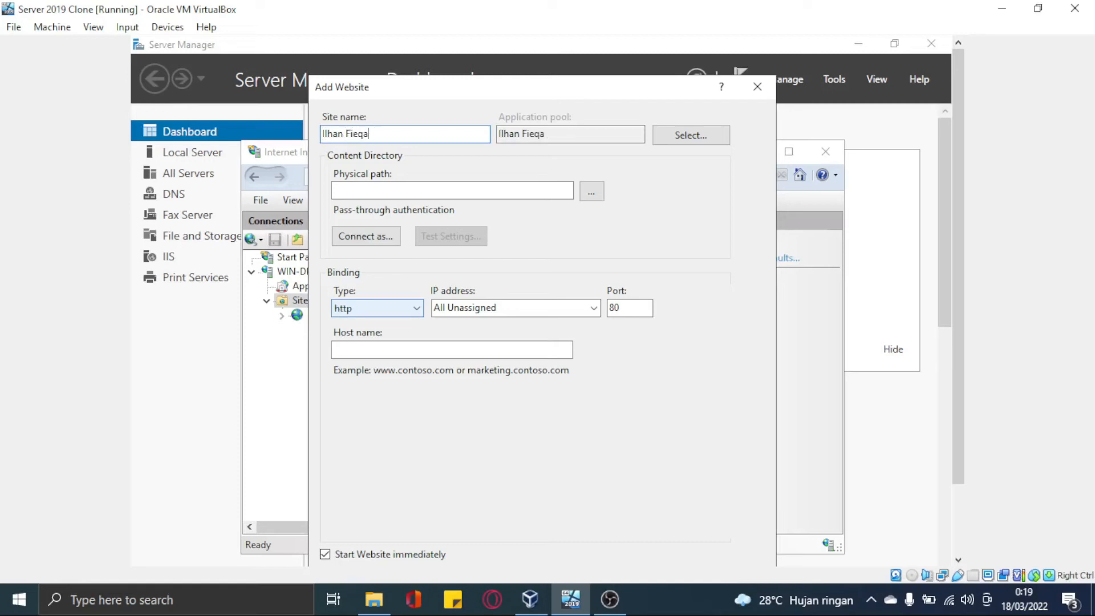
text(UTS_IlhanFiraldi)
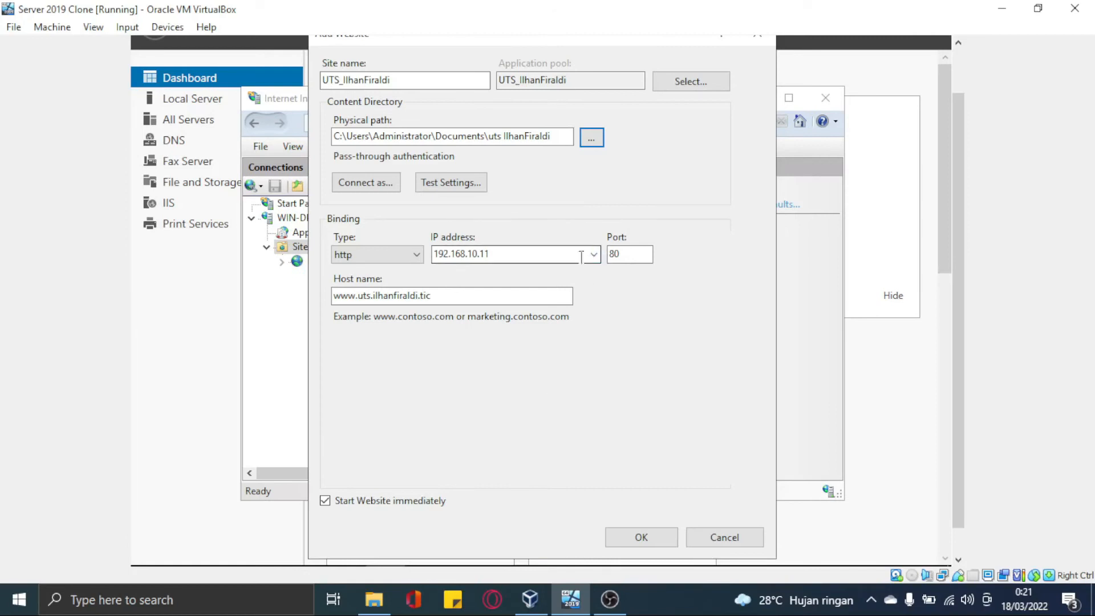
click(631, 544)
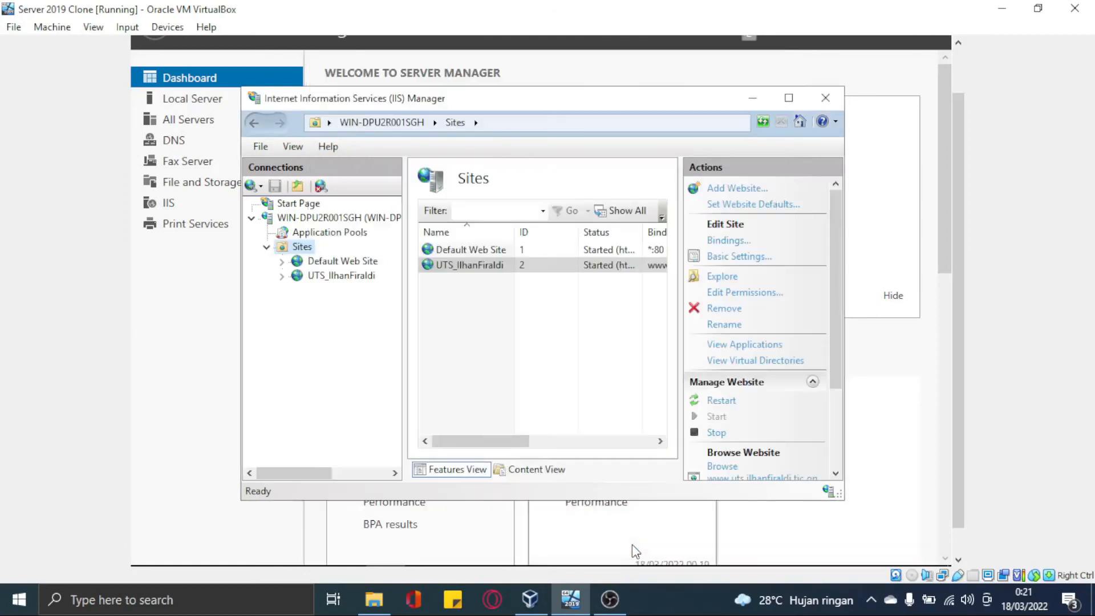
Select the new UTS site in the Sites list, cancelling an accidental rename, and minimize IIS Manager
click(497, 267)
click(497, 265)
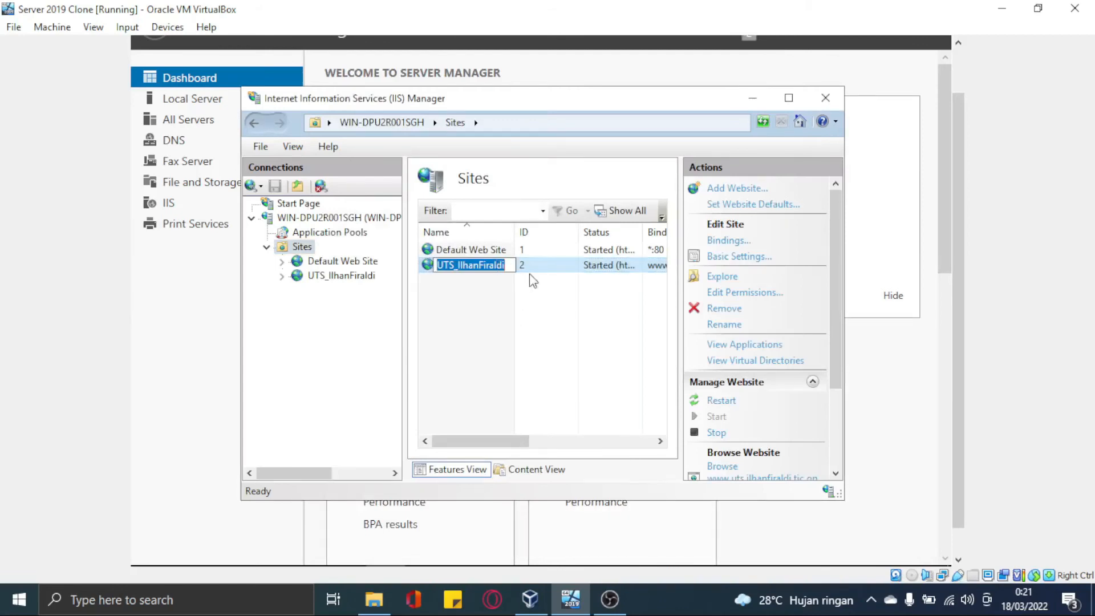
click(532, 281)
click(520, 268)
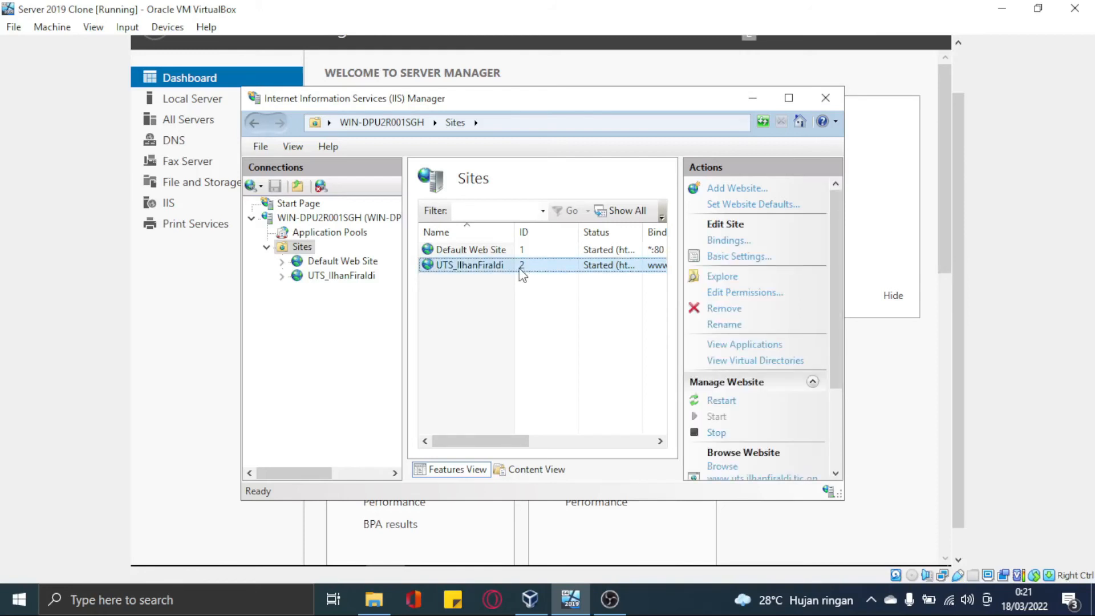
click(756, 99)
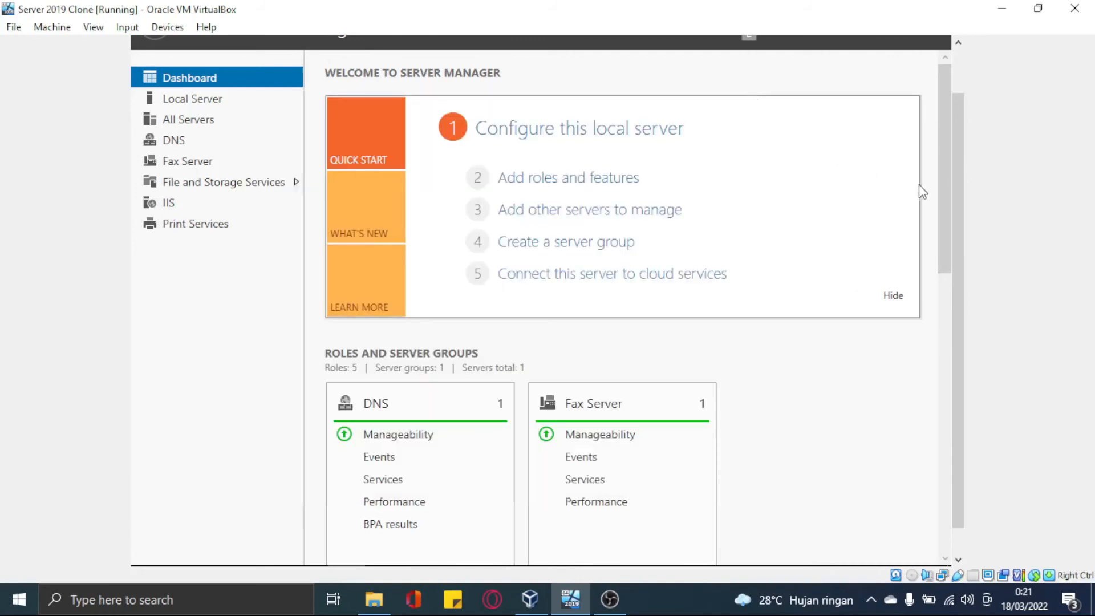
Launch DNS Manager and start a new zone under Forward Lookup Zones
drag(962, 166, 935, 120)
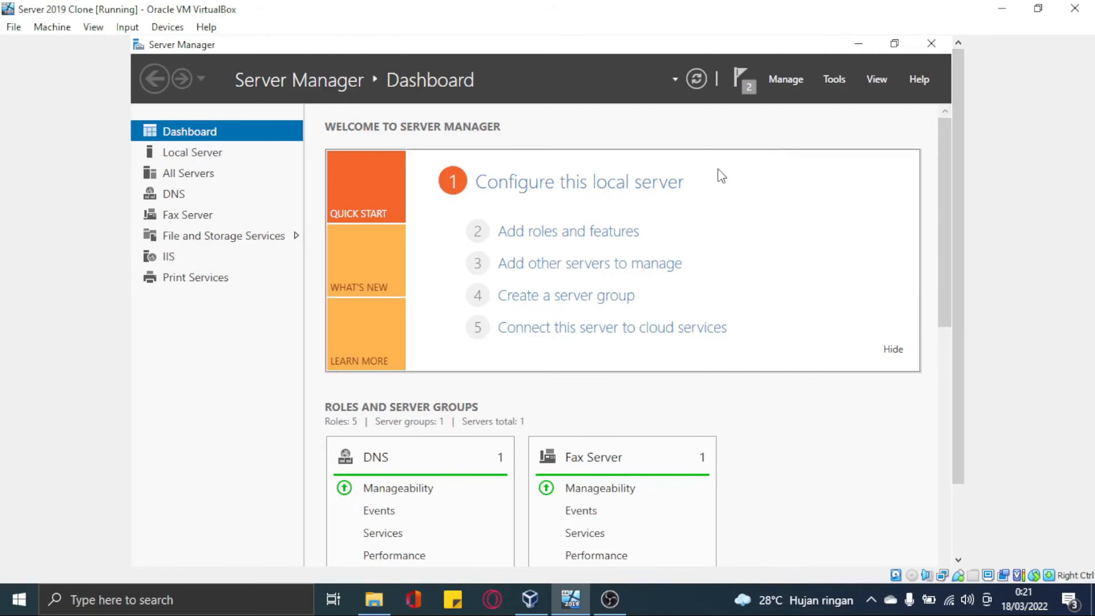
click(825, 84)
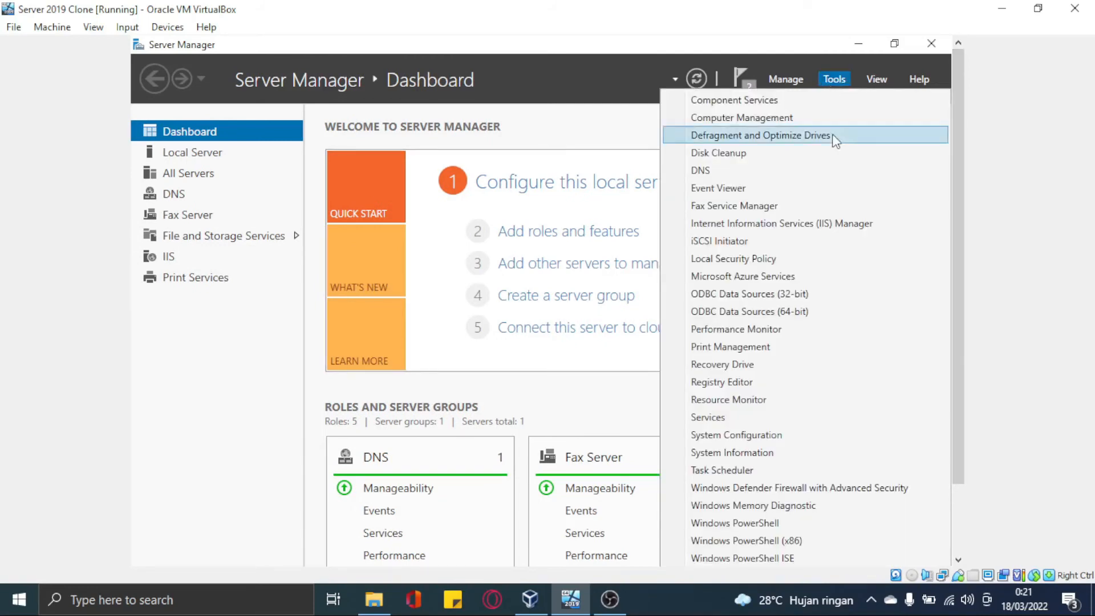
click(752, 171)
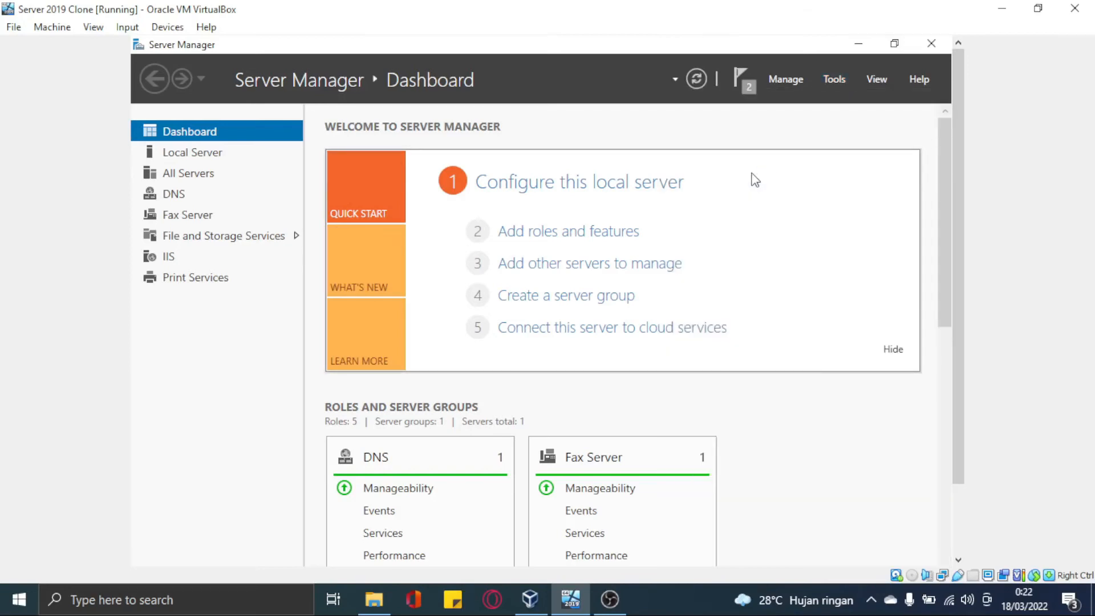
right_click(295, 176)
click(316, 186)
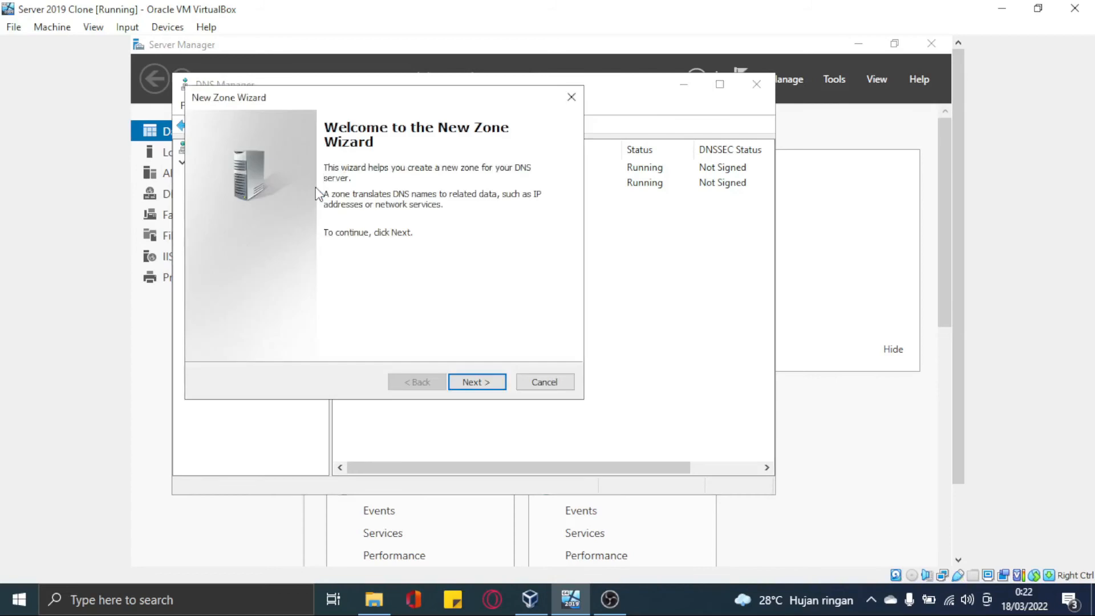
Create a primary zone for the site's .tic domain with default file and dynamic update settings
click(460, 381)
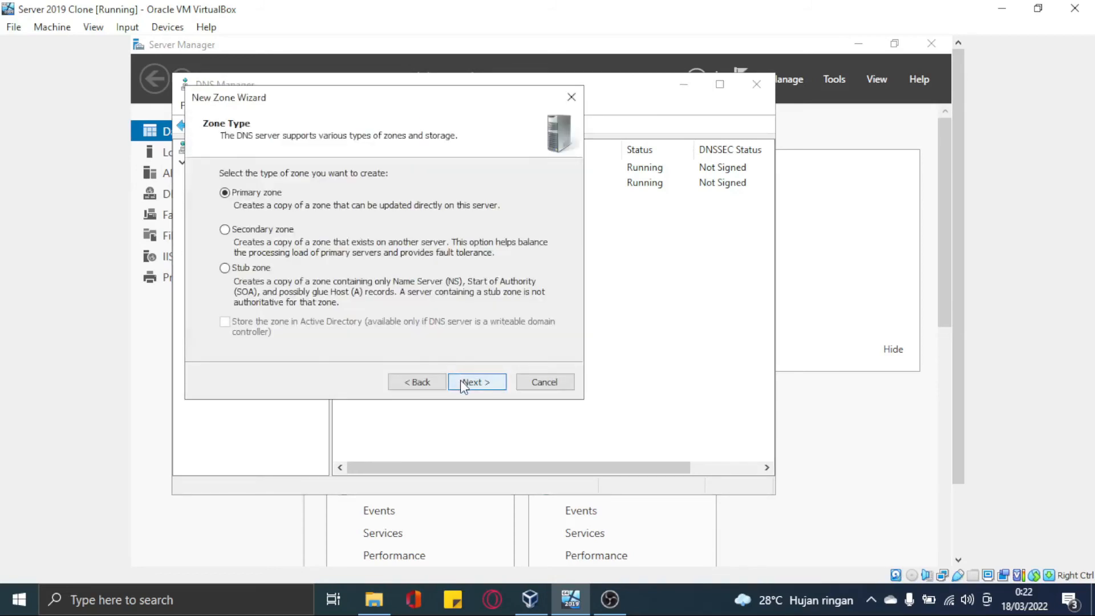
click(460, 380)
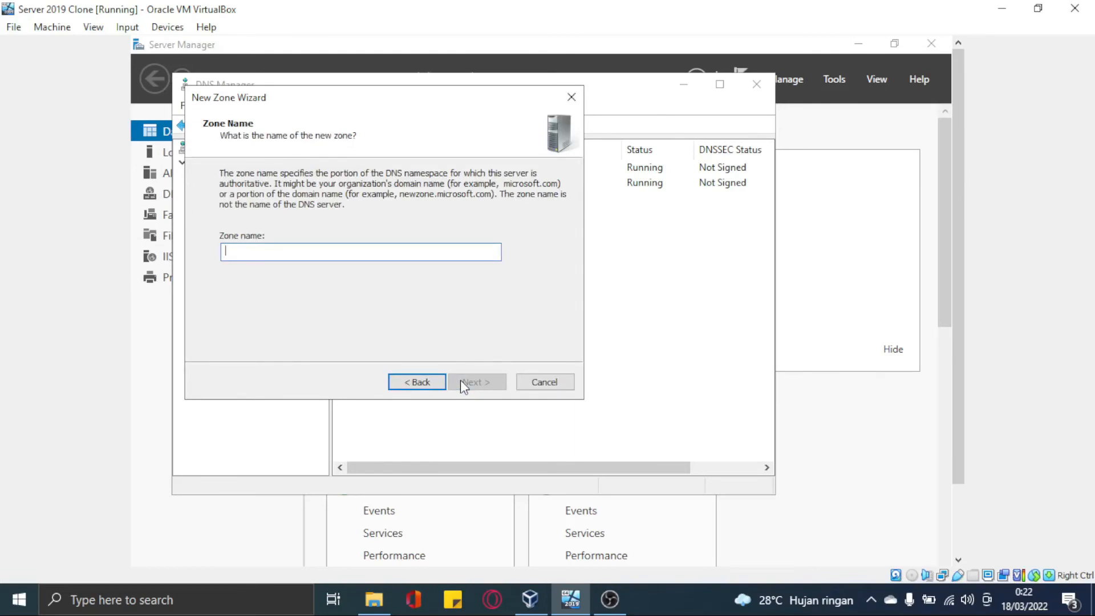
text(uts.ihlan)
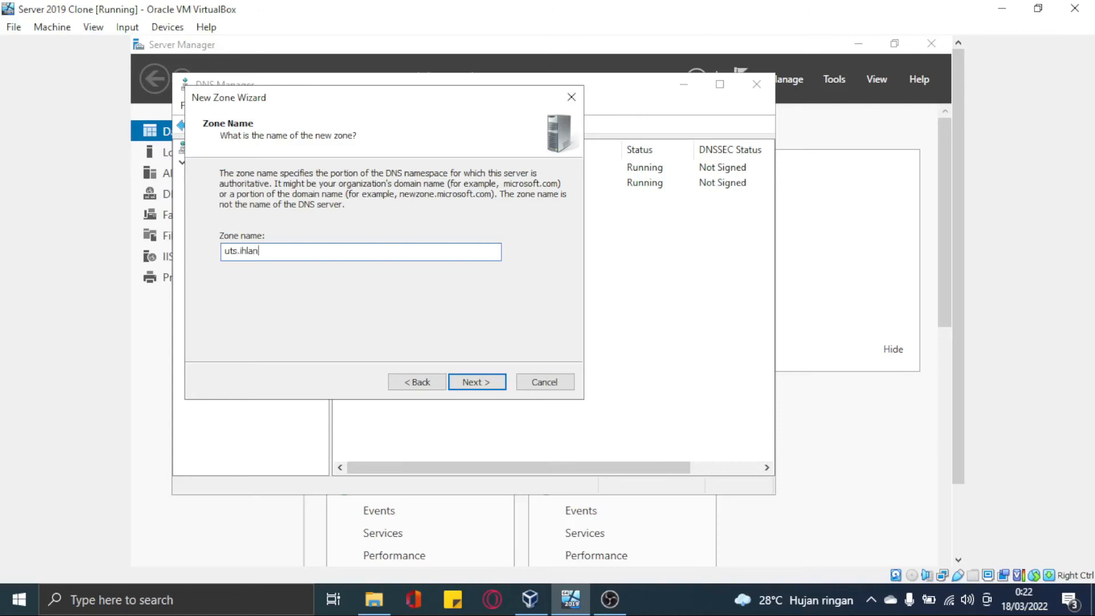
key(BackSpace)
key(BackSpace)
key(BackSpace)
key(BackSpace)
text(lhanfiraldi.tic)
click(488, 388)
click(488, 388)
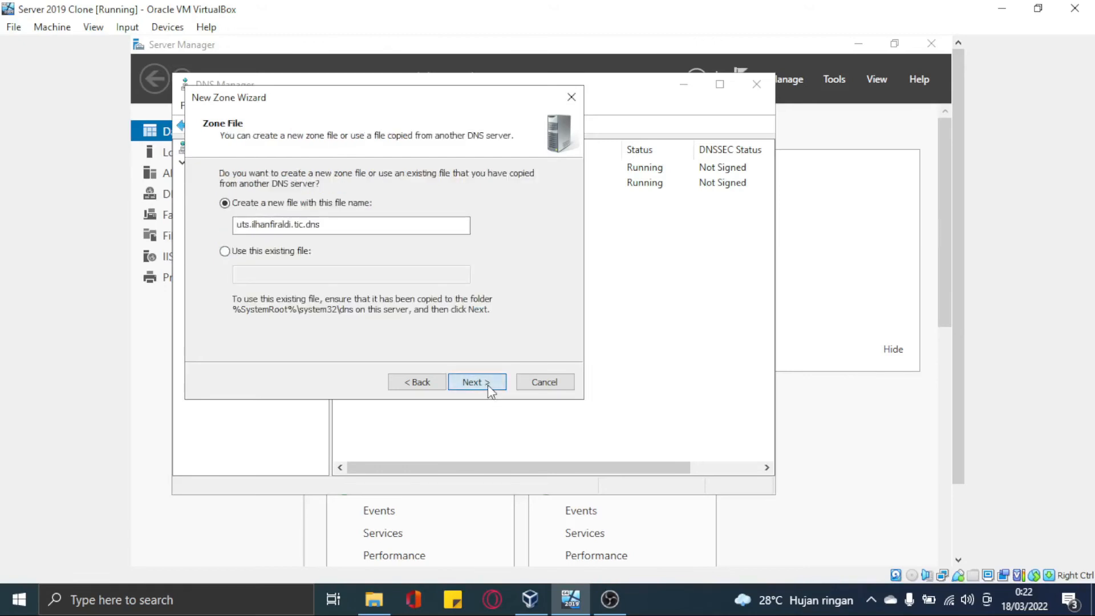
click(488, 388)
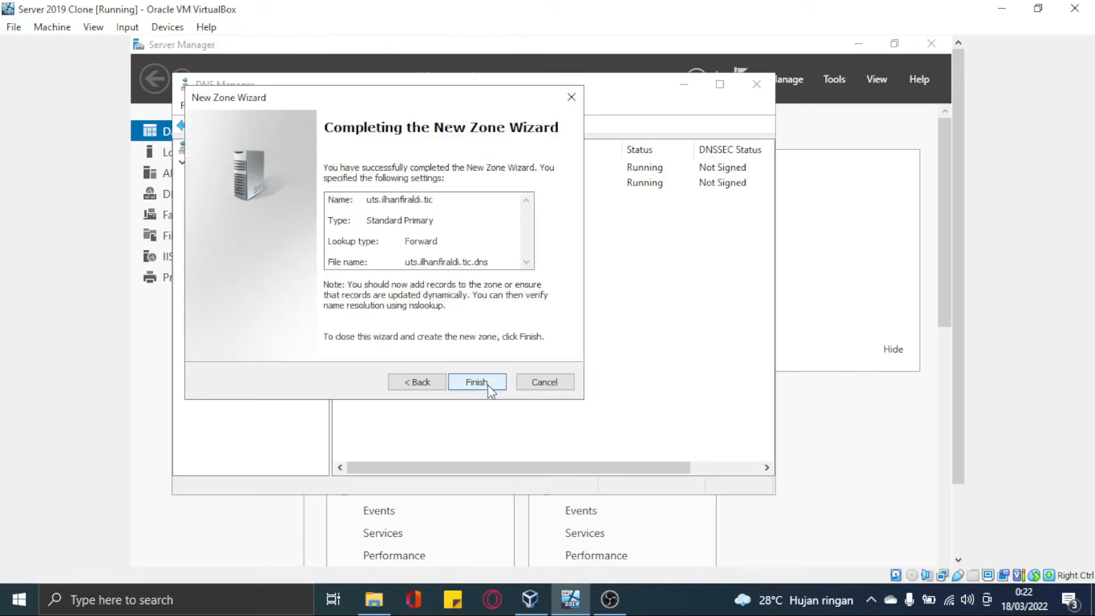
click(488, 383)
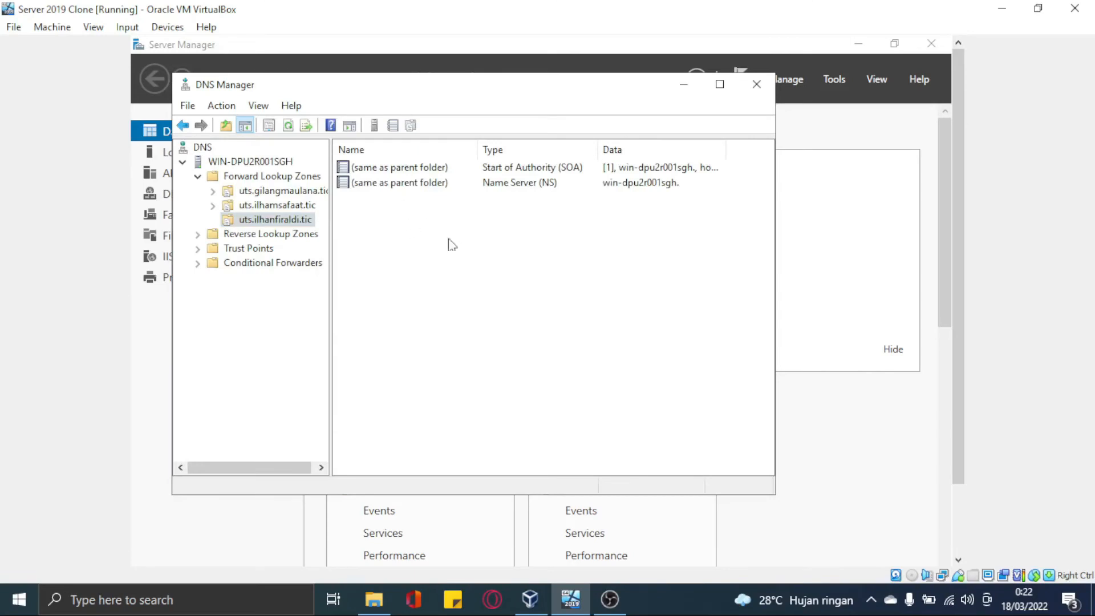
Add a www host (A) record pointing to 192.168.10.11 in the .tic zone, then close DNS Manager
right_click(509, 335)
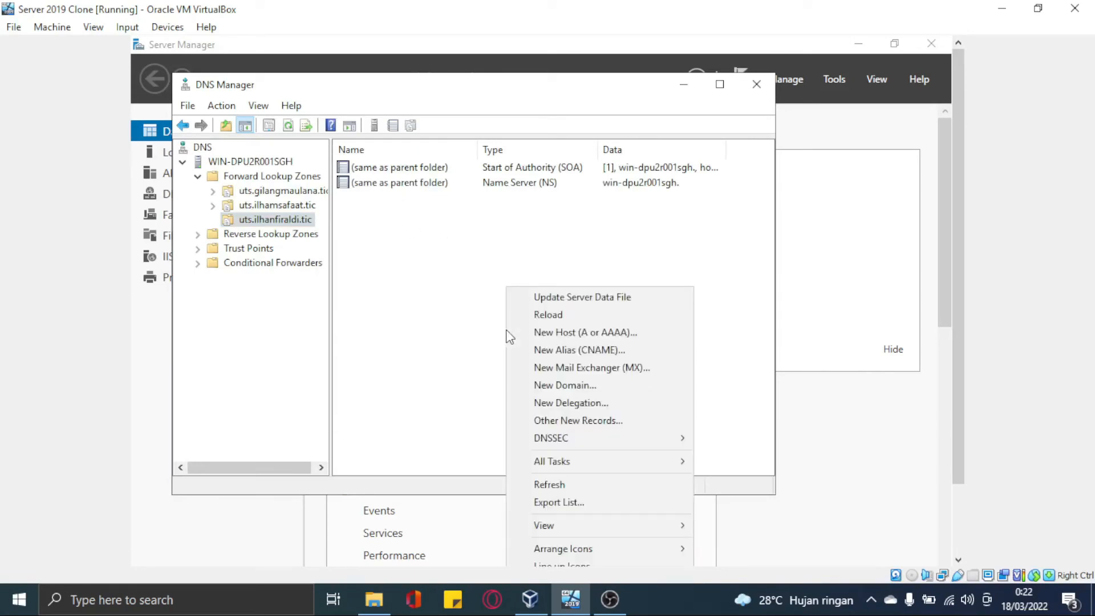
click(549, 332)
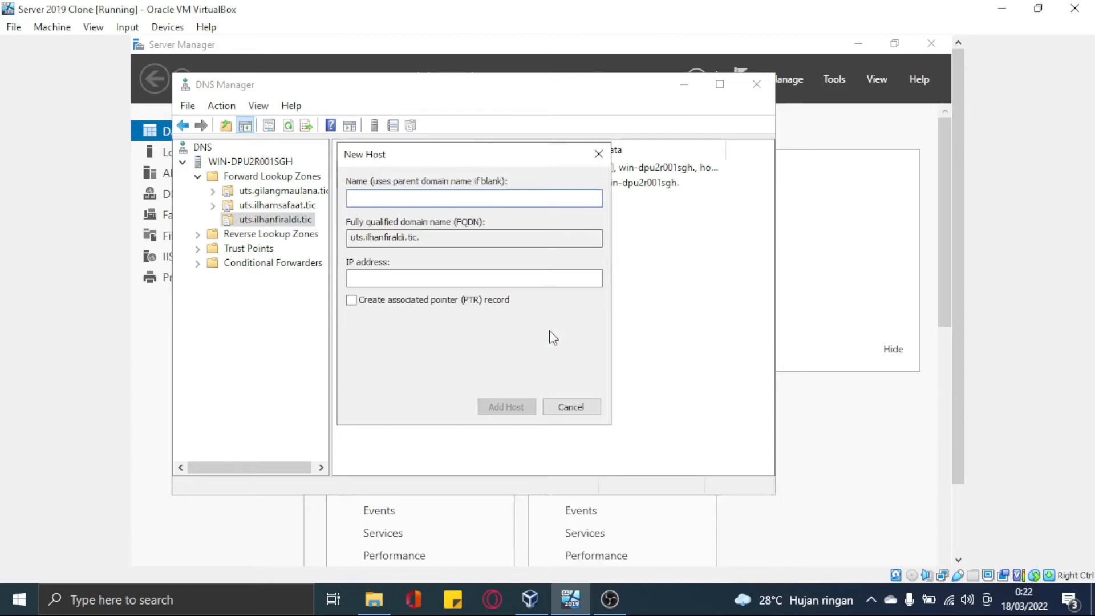
text(www)
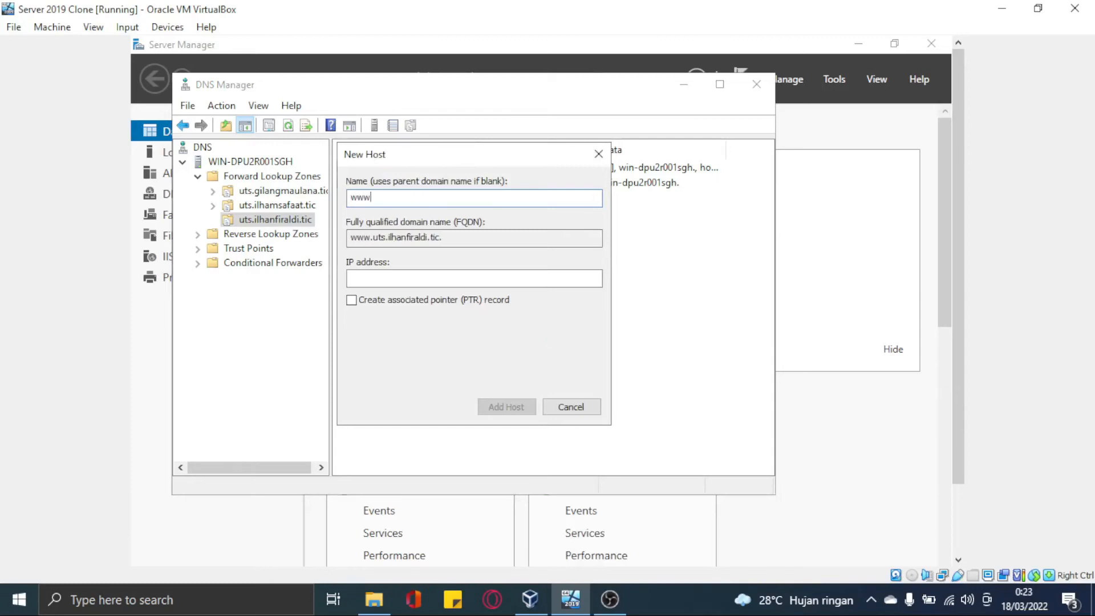
click(474, 281)
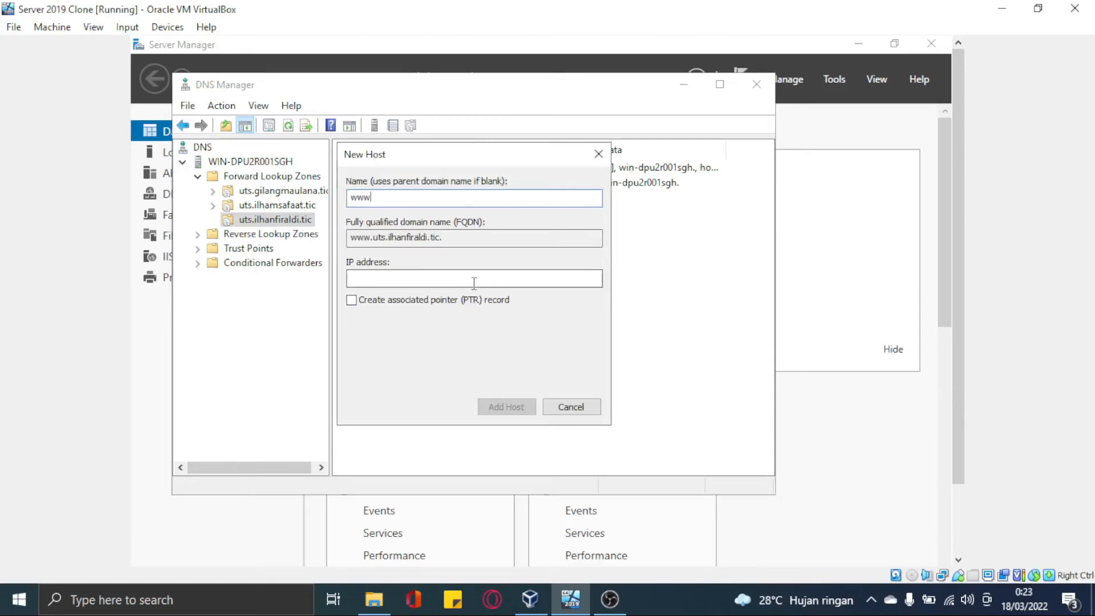
text(192.168.10.11)
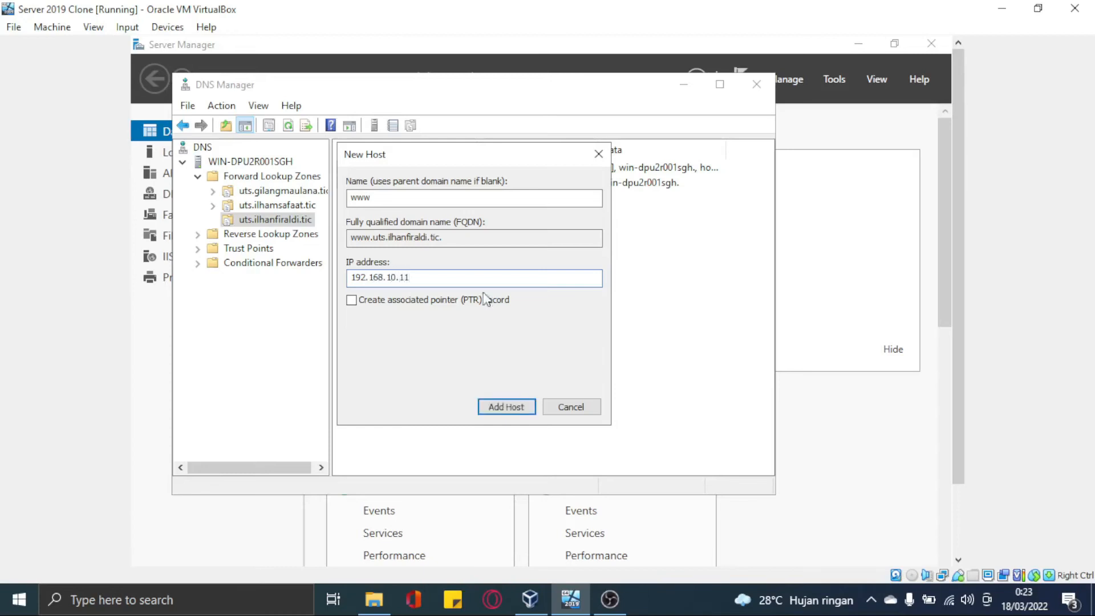
click(511, 405)
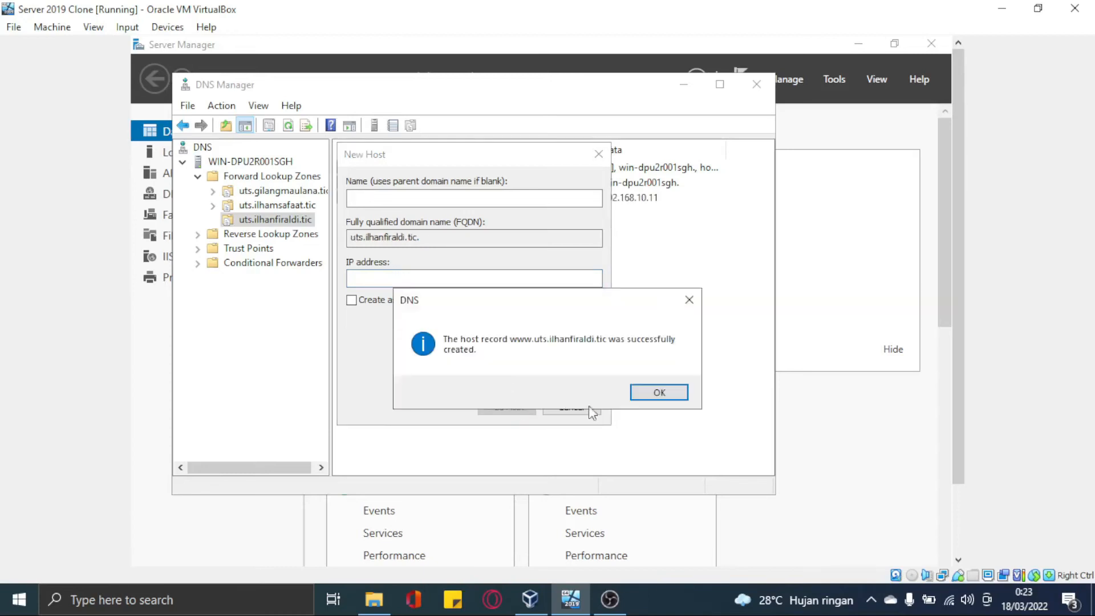
click(656, 392)
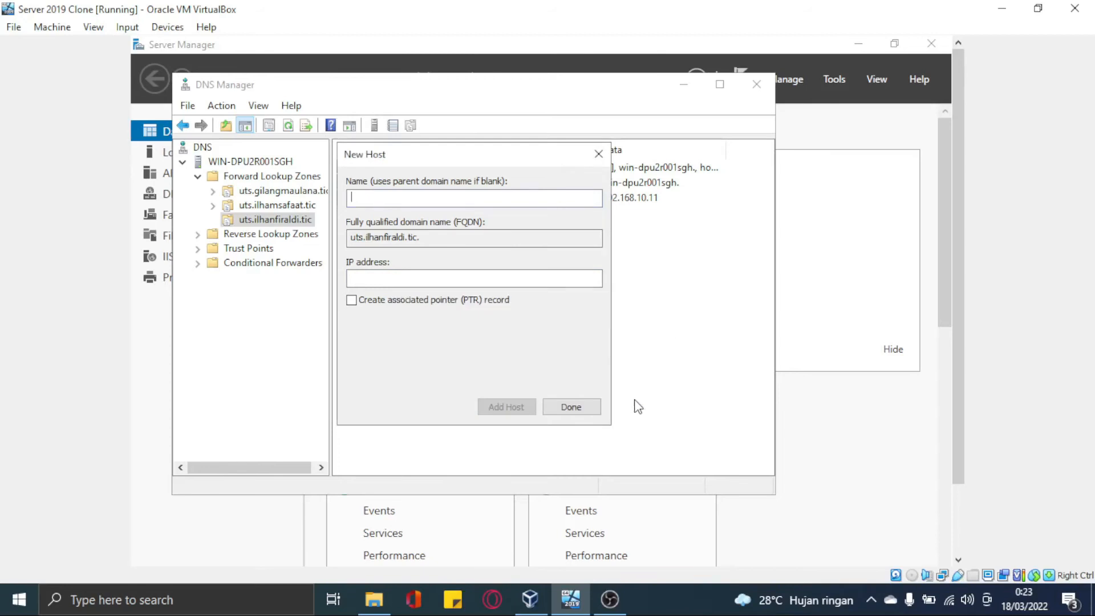
click(580, 408)
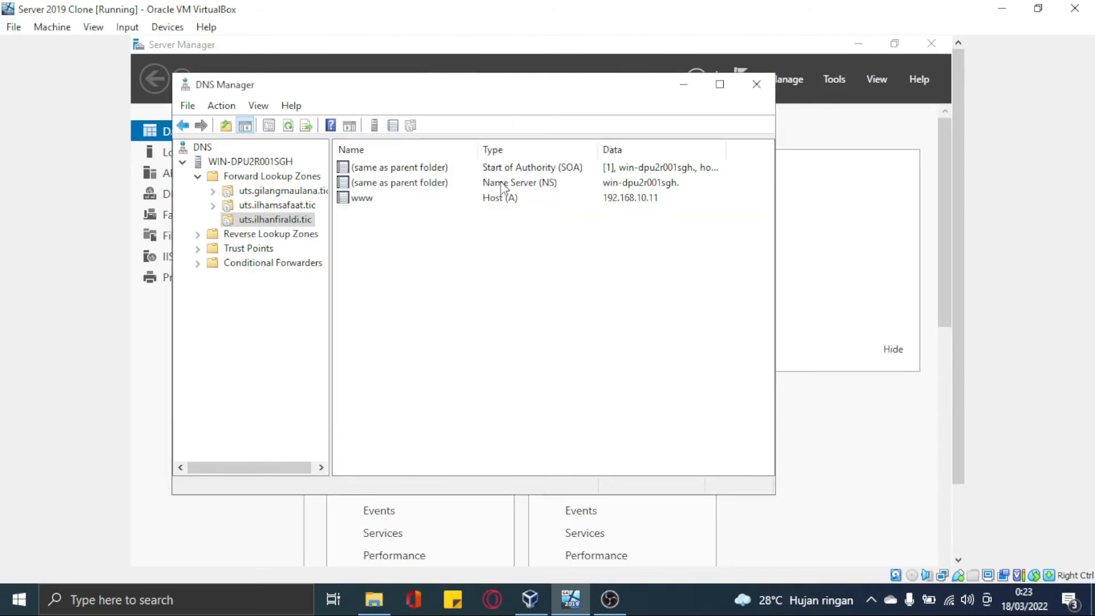
click(498, 200)
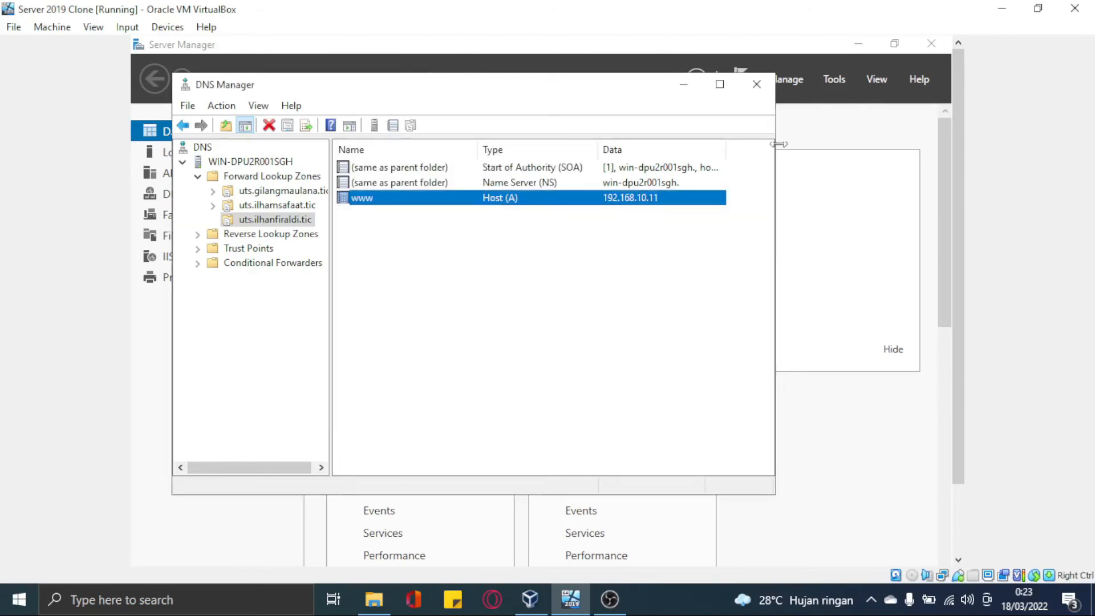
click(766, 90)
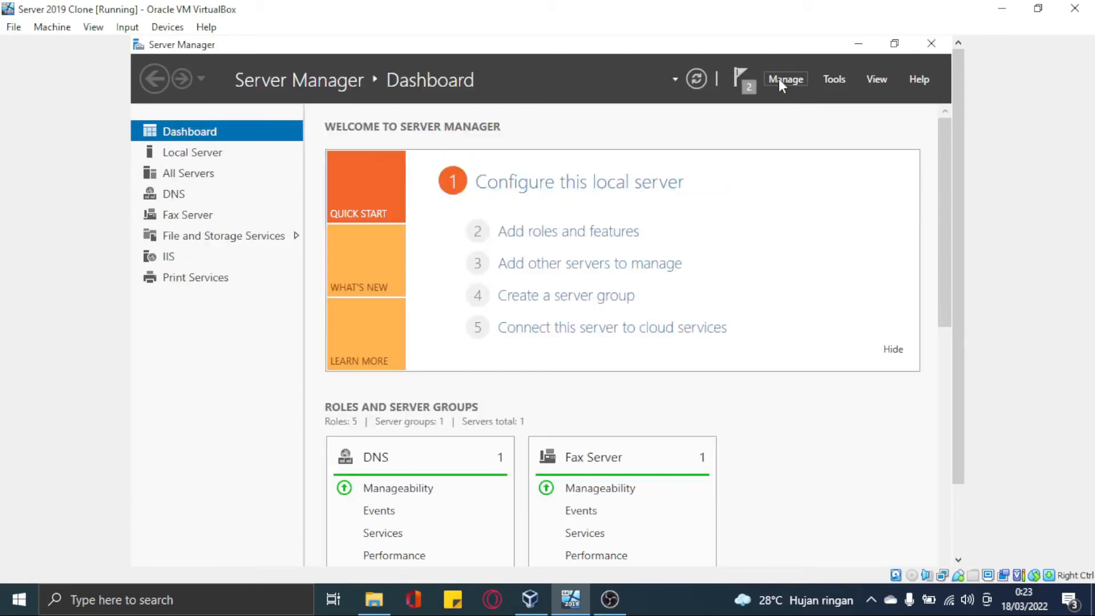
Reopen IIS Manager and select the UTS site under Sites
click(778, 79)
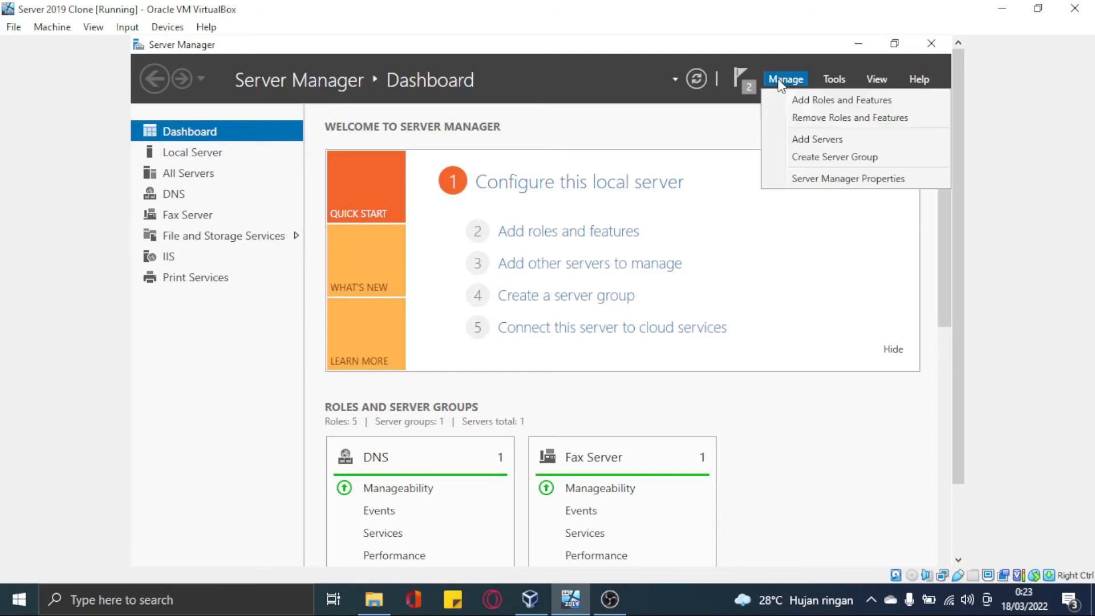
click(833, 80)
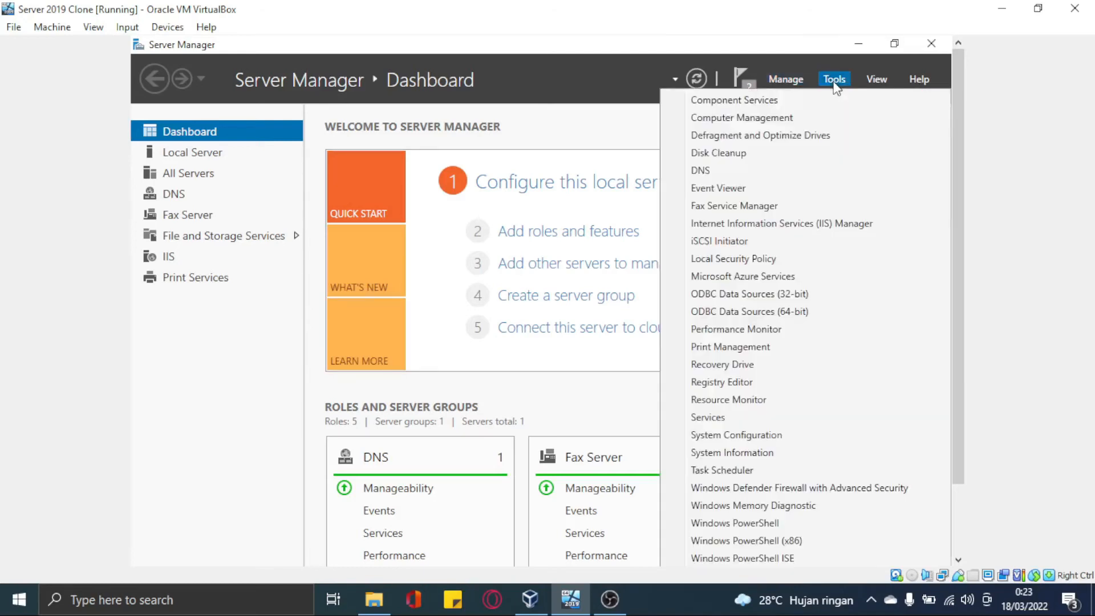
click(774, 223)
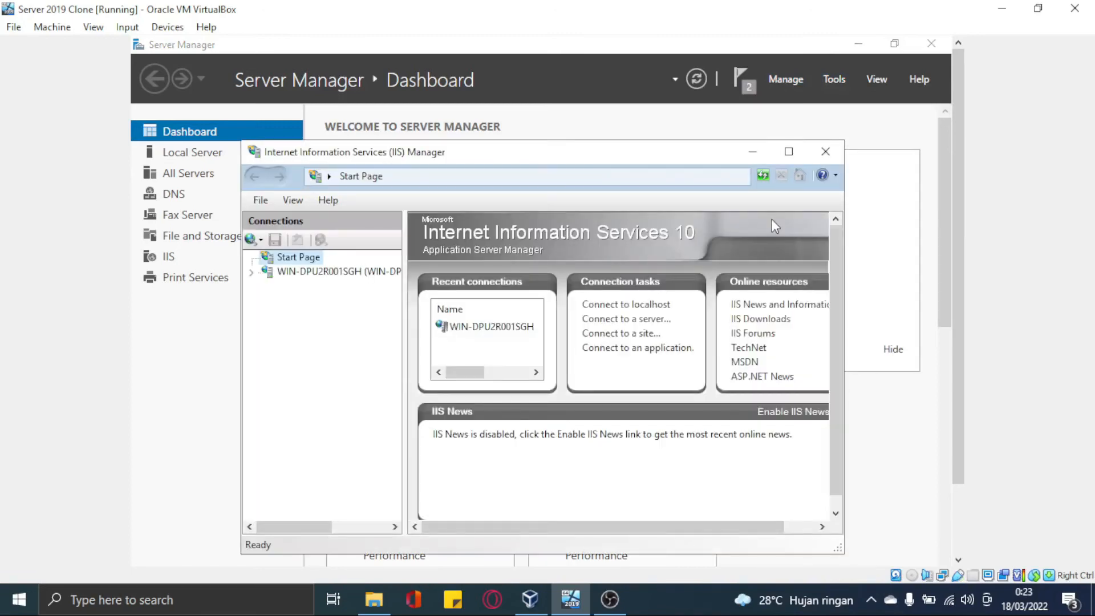
click(346, 271)
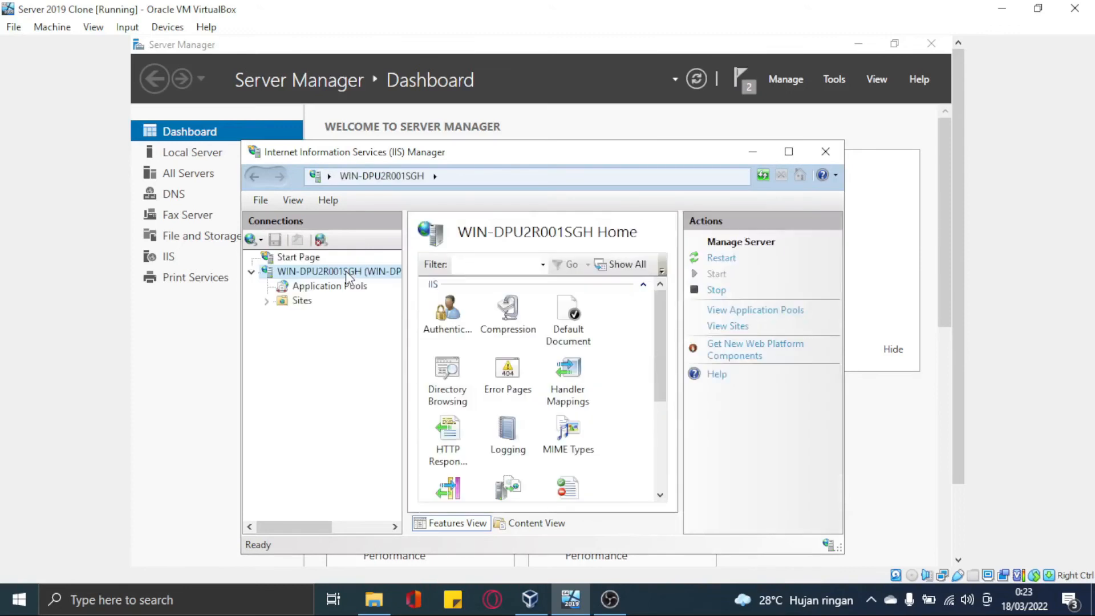
click(299, 301)
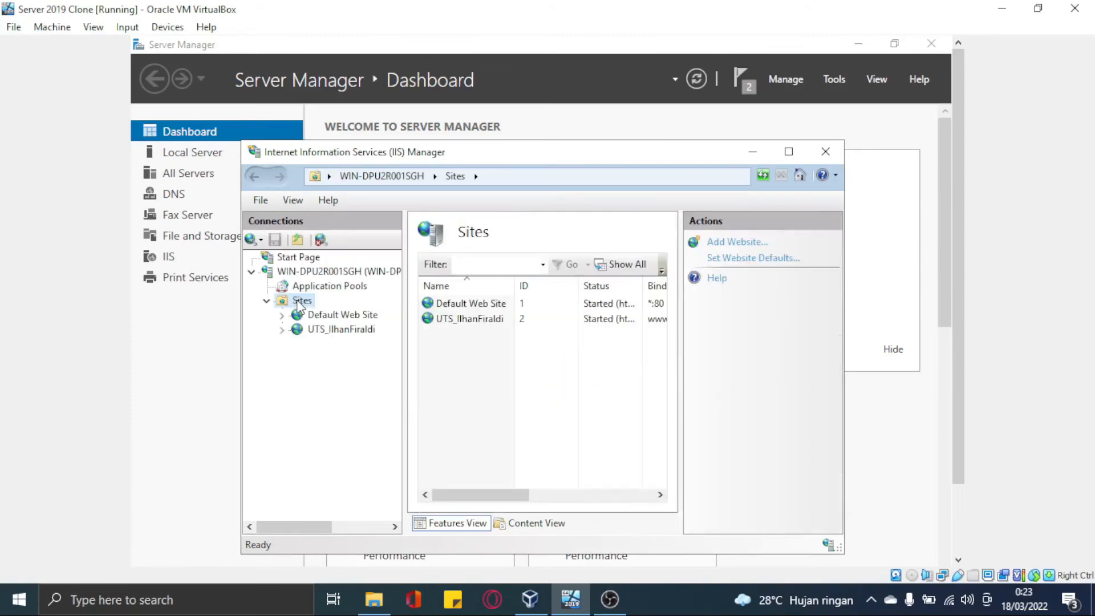
click(329, 335)
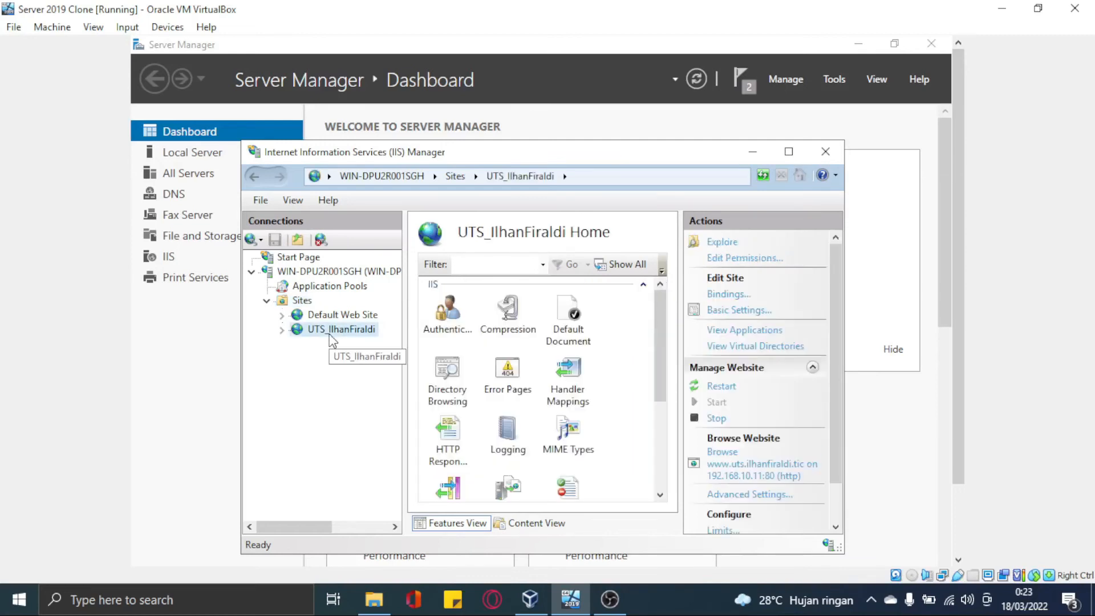
Check the UTS site's http port 80 binding without changes, then browse the site
right_click(329, 336)
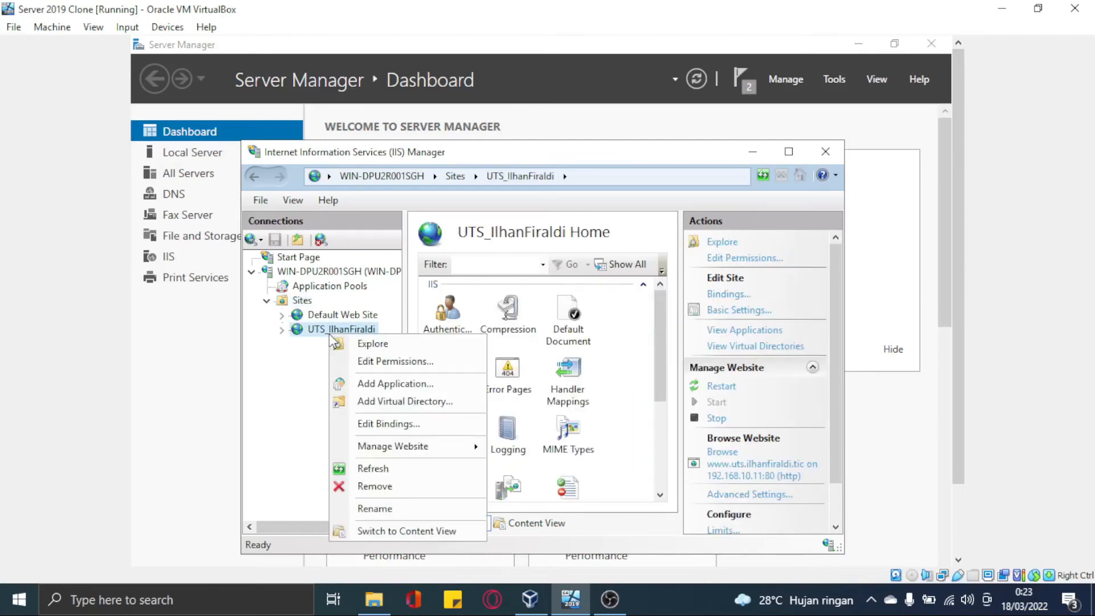
click(368, 424)
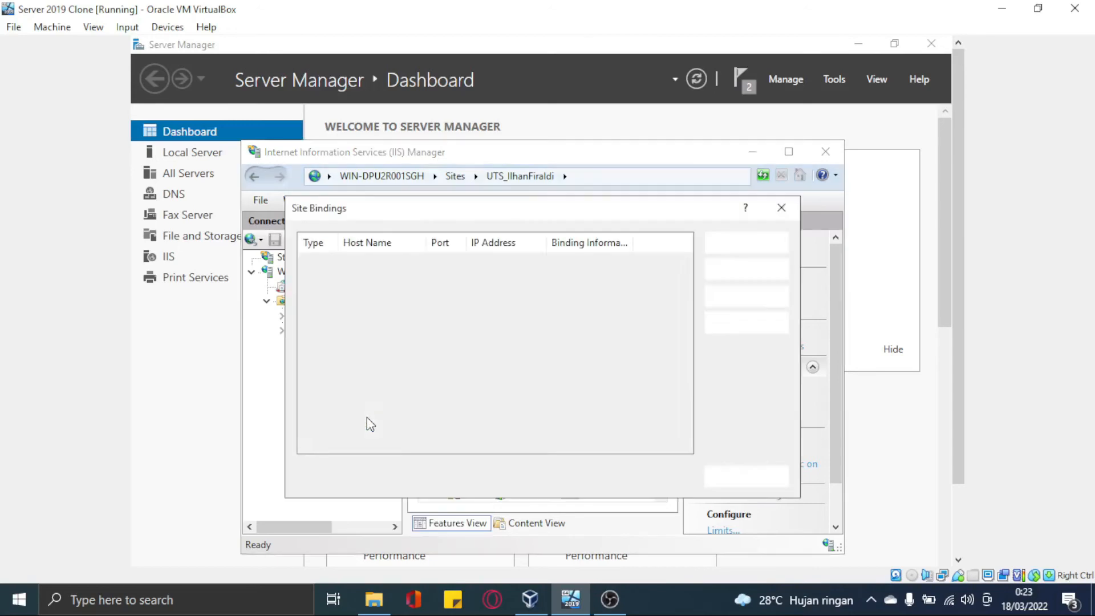
click(506, 262)
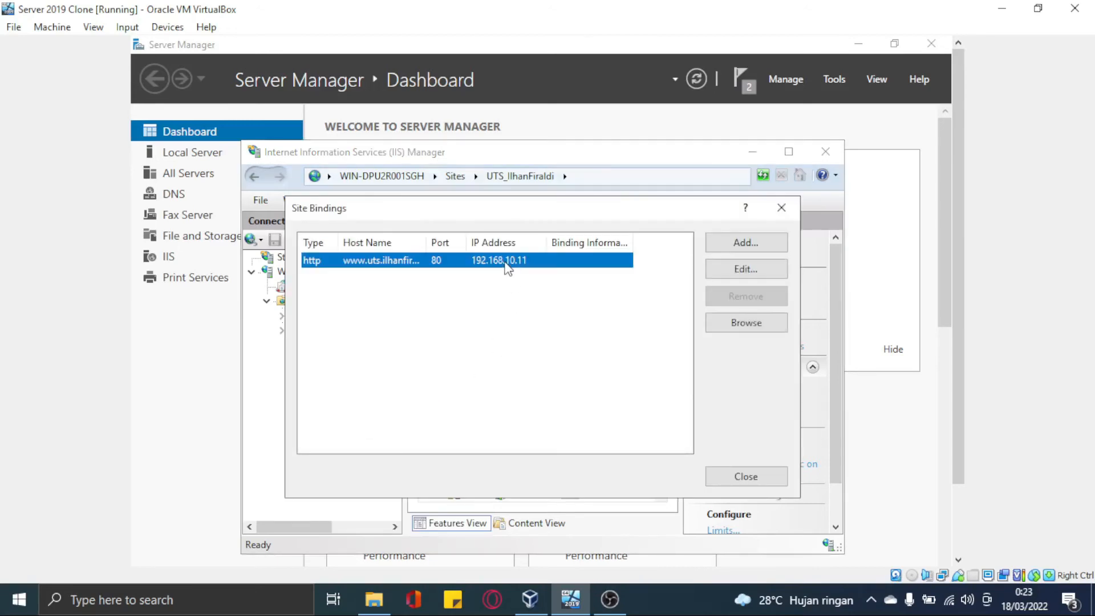
click(743, 263)
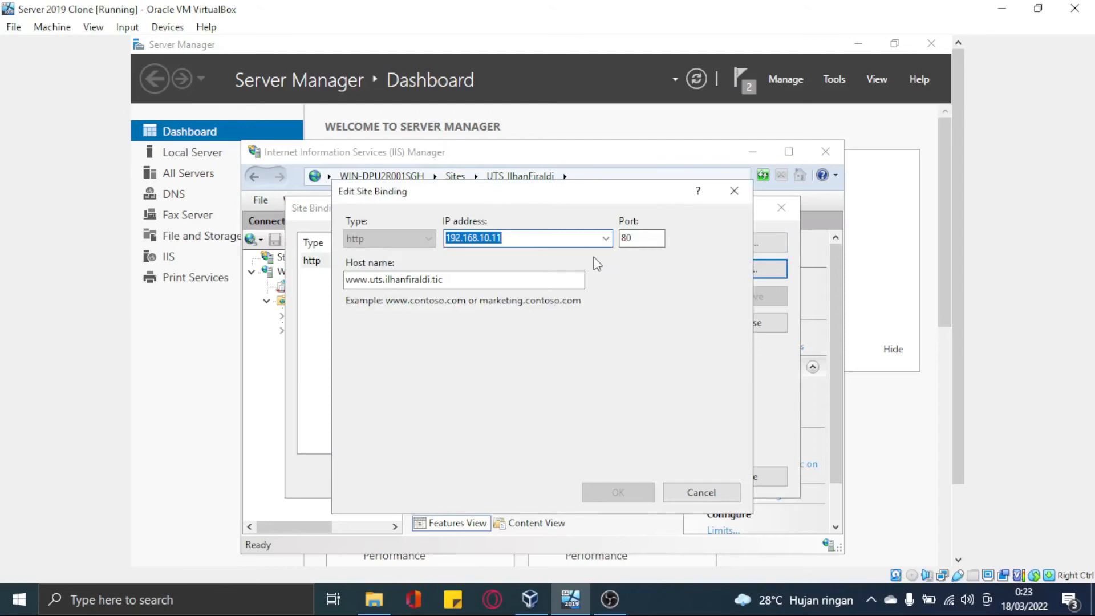
click(675, 490)
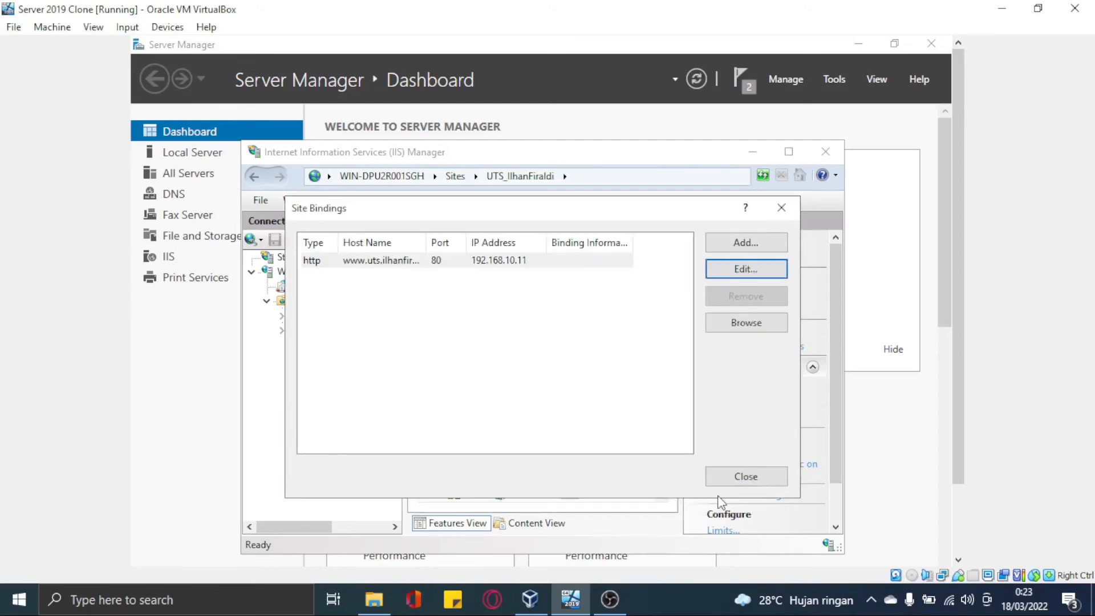
click(727, 479)
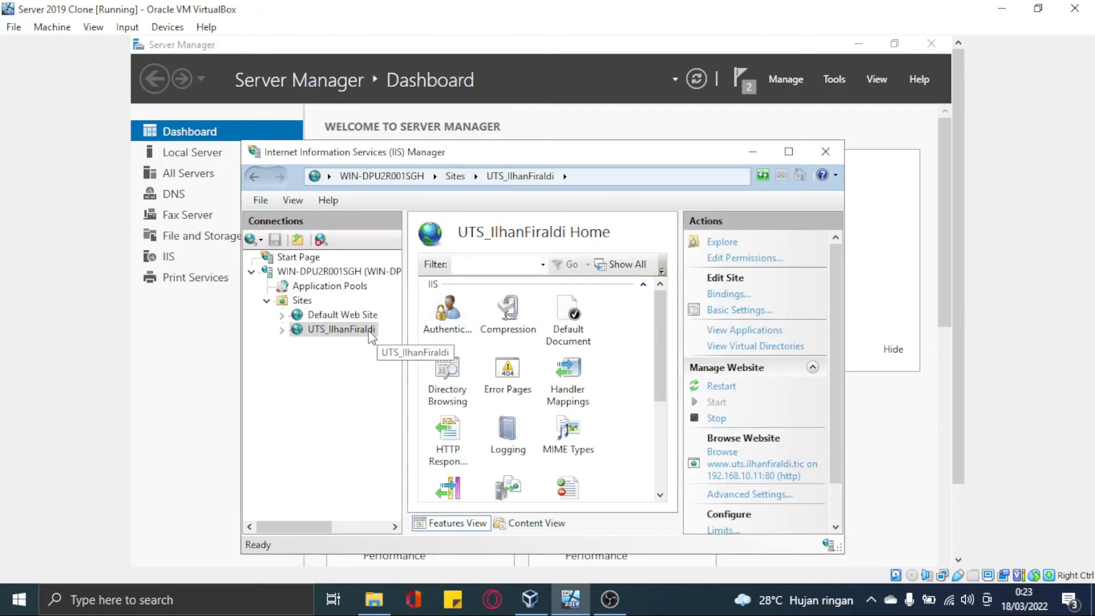
click(796, 463)
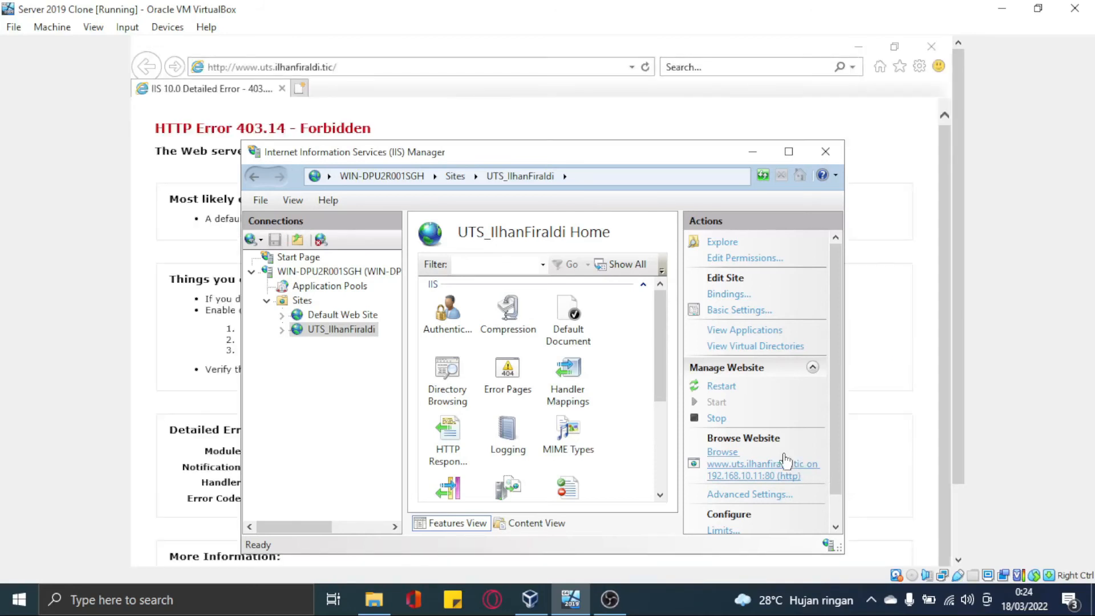
View the HTTP Error 403.14 Forbidden page, then return to a single IIS Manager window
click(392, 137)
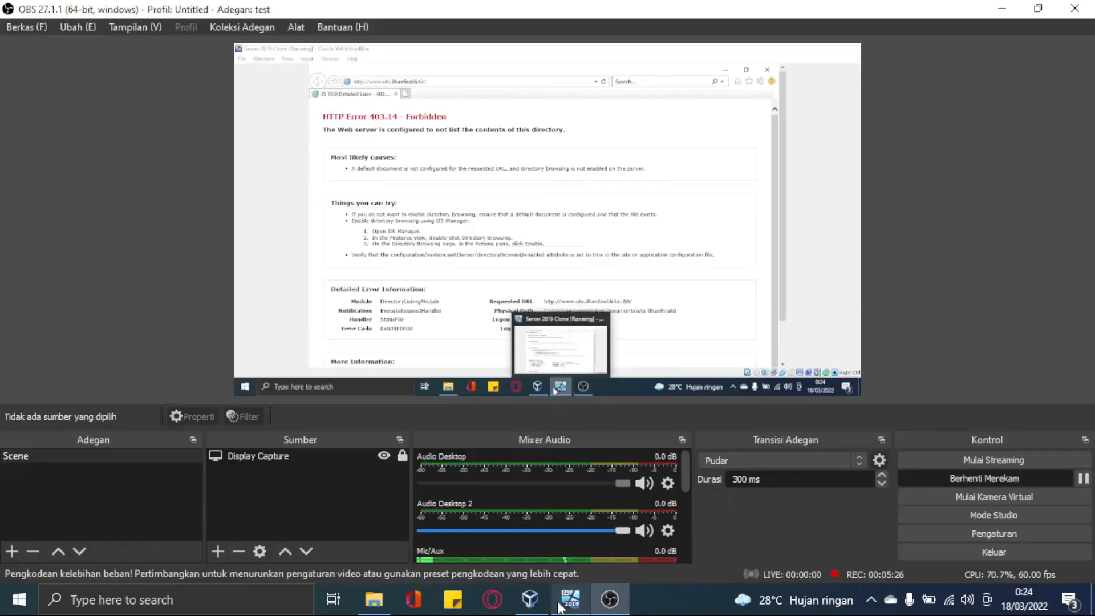
mouse_move(564, 577)
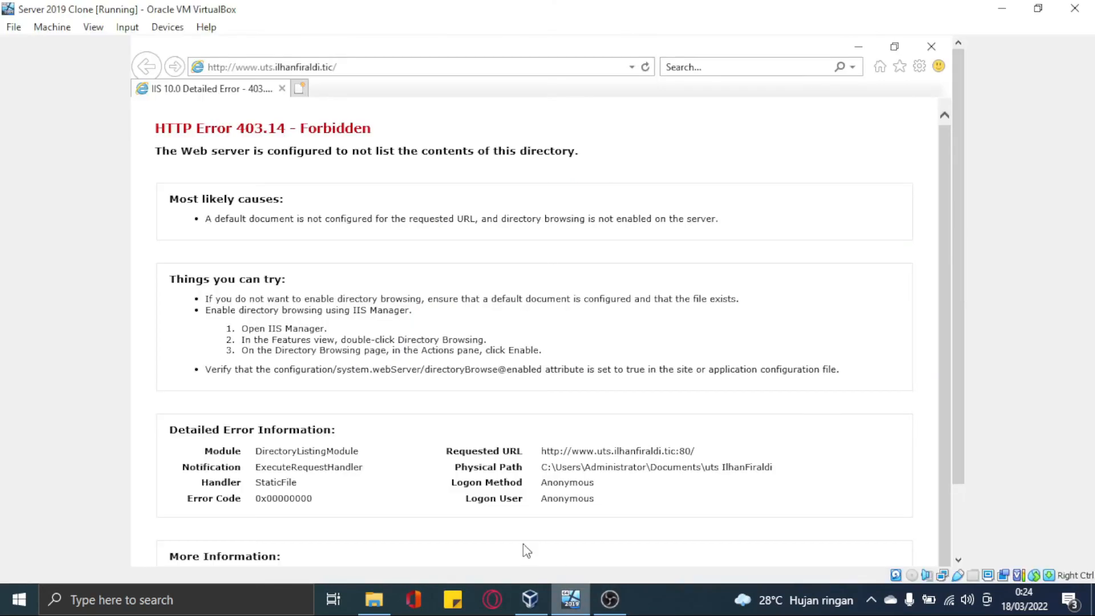
drag(956, 388, 956, 485)
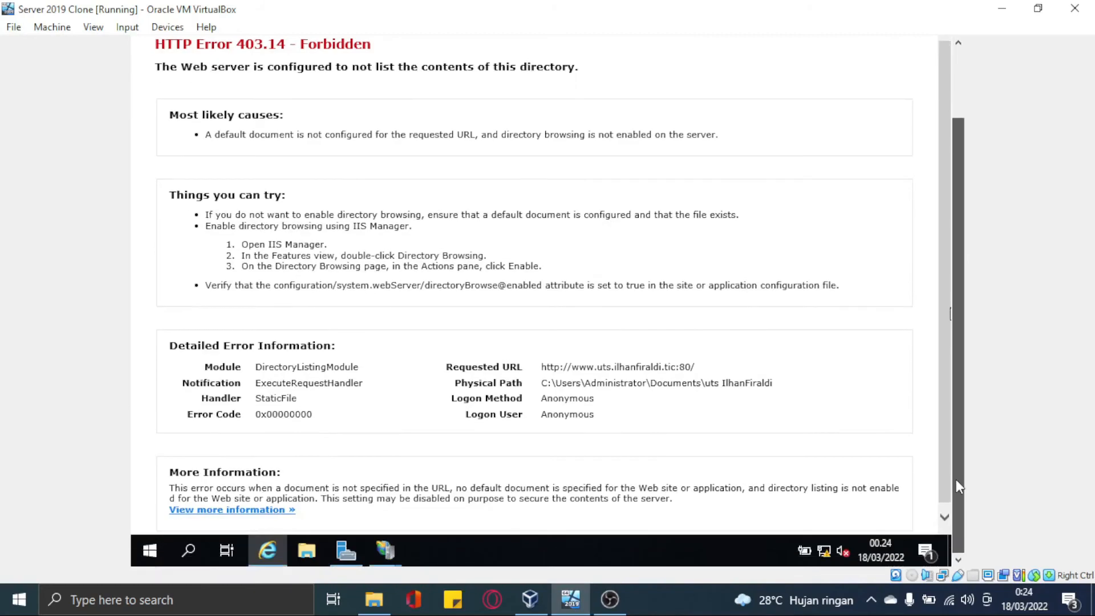
click(380, 556)
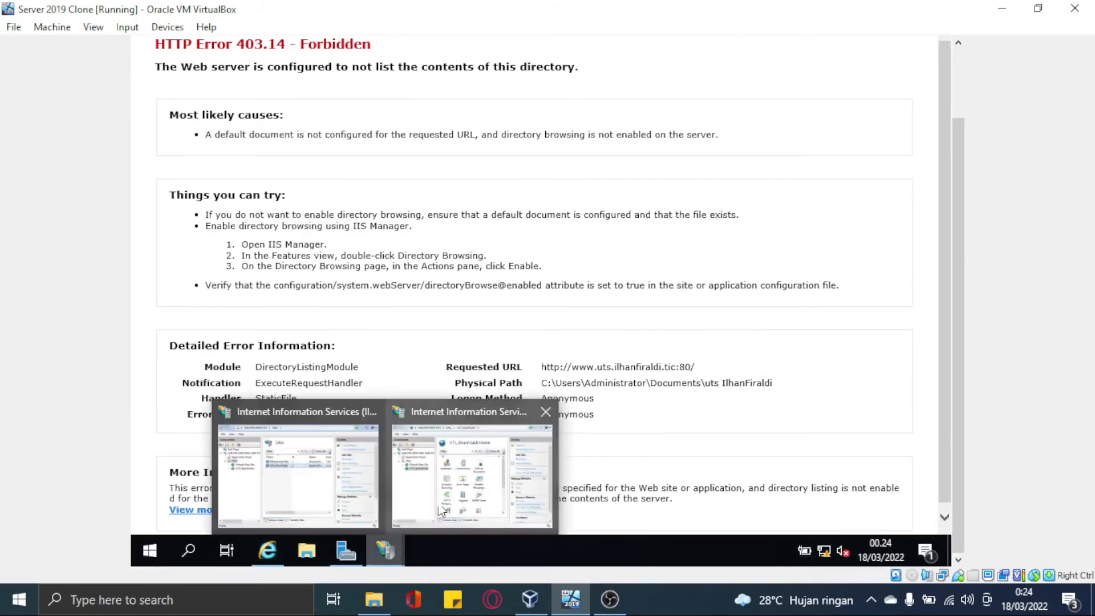
click(371, 412)
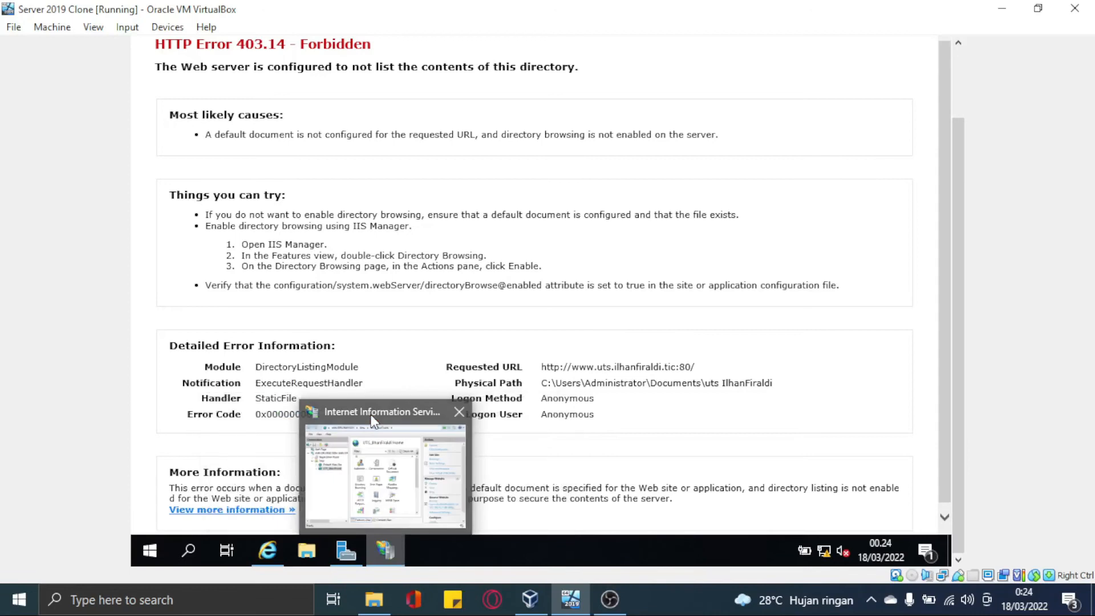
click(368, 445)
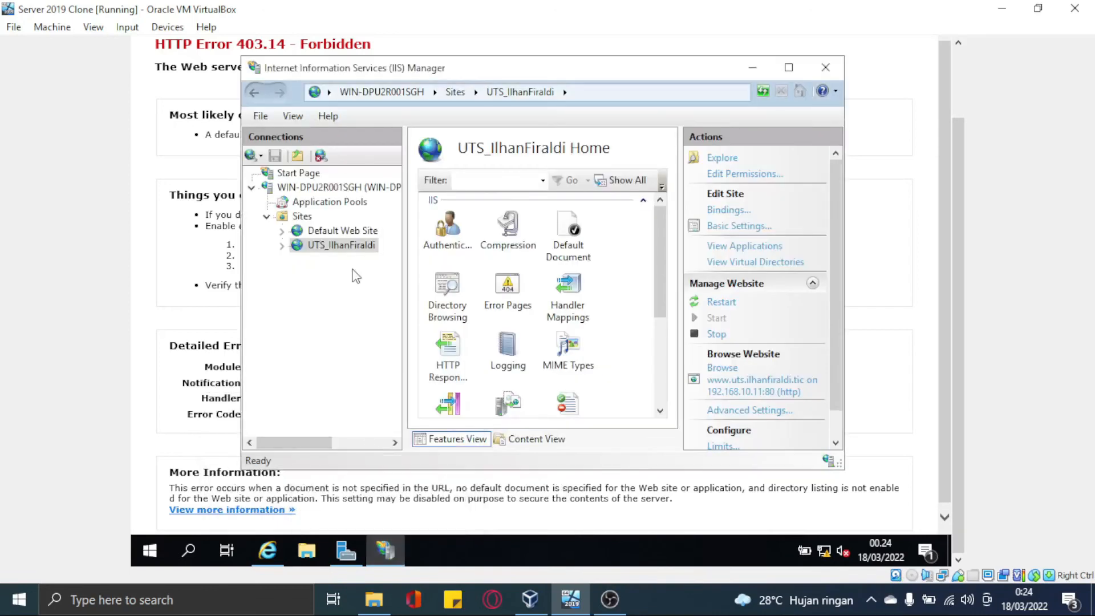
right_click(349, 251)
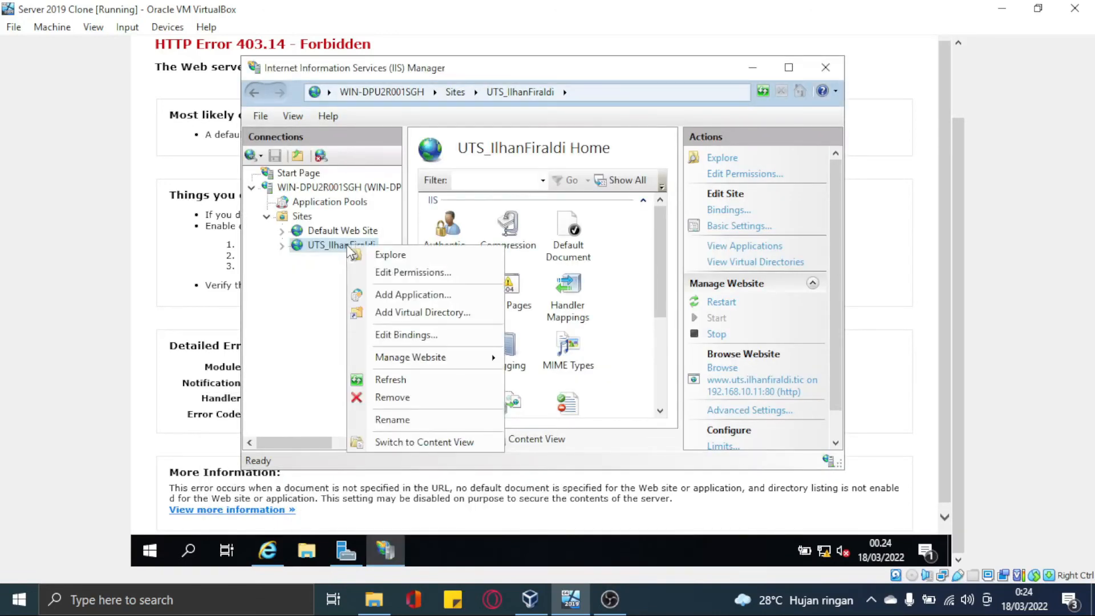
In the site's folder, complete the index page's h1 greeting with the student's name and save it
click(390, 255)
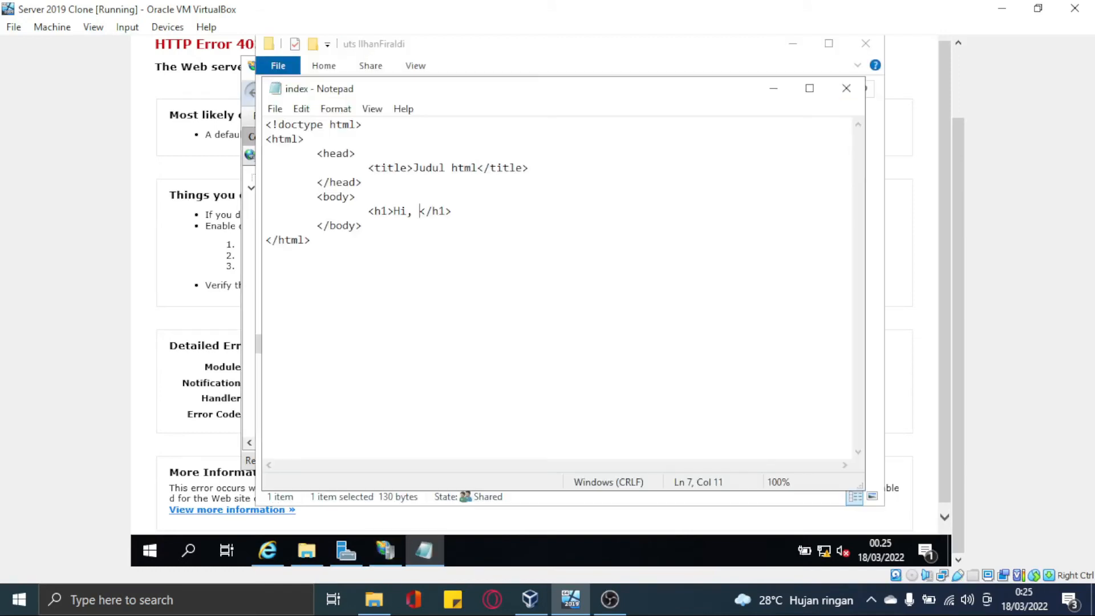
text(Ilha)
text(Firald)
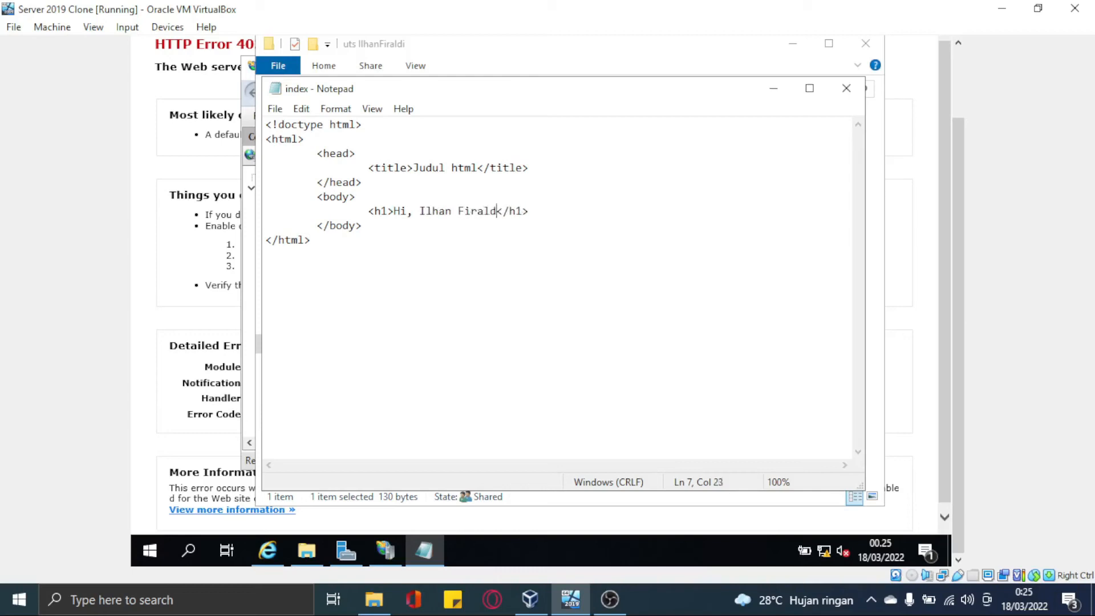
text(i)
click(273, 109)
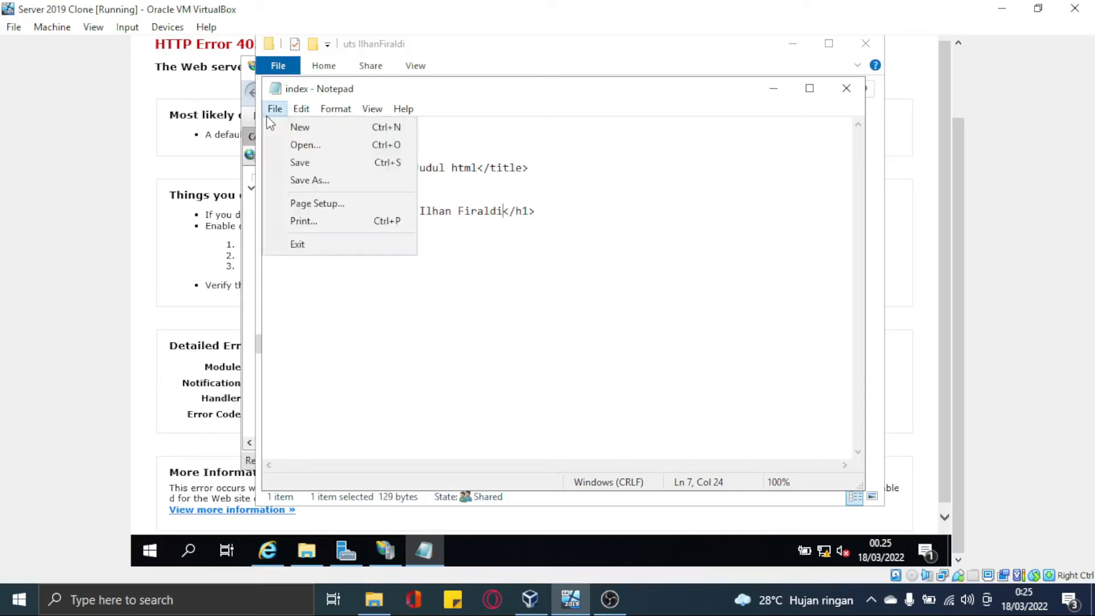
click(303, 182)
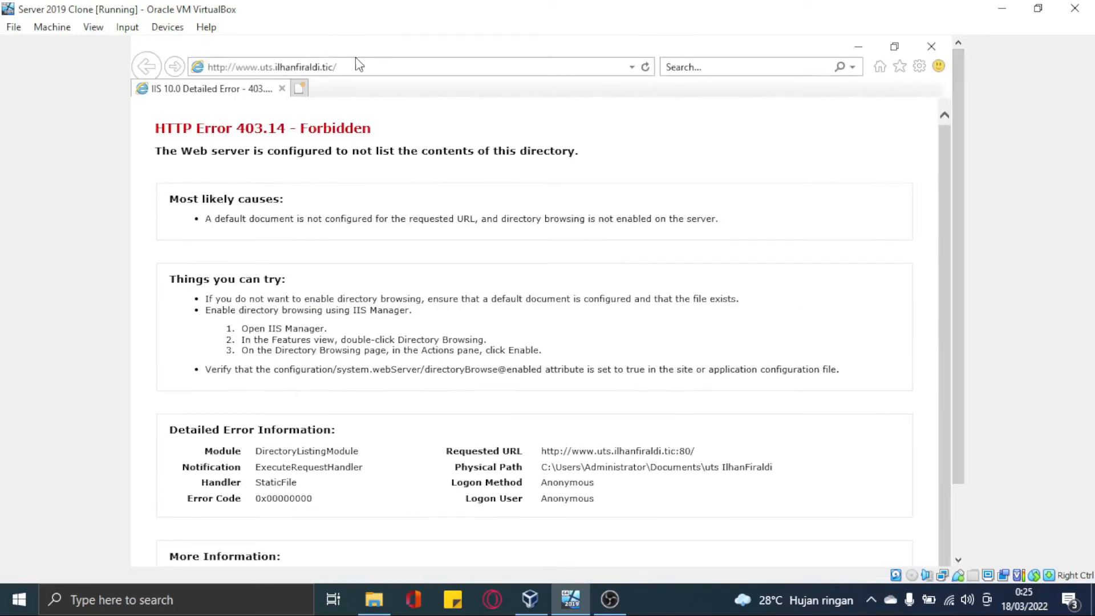
click(347, 68)
Reload the site address to show the Judul html greeting page, then close the browser
key(Return)
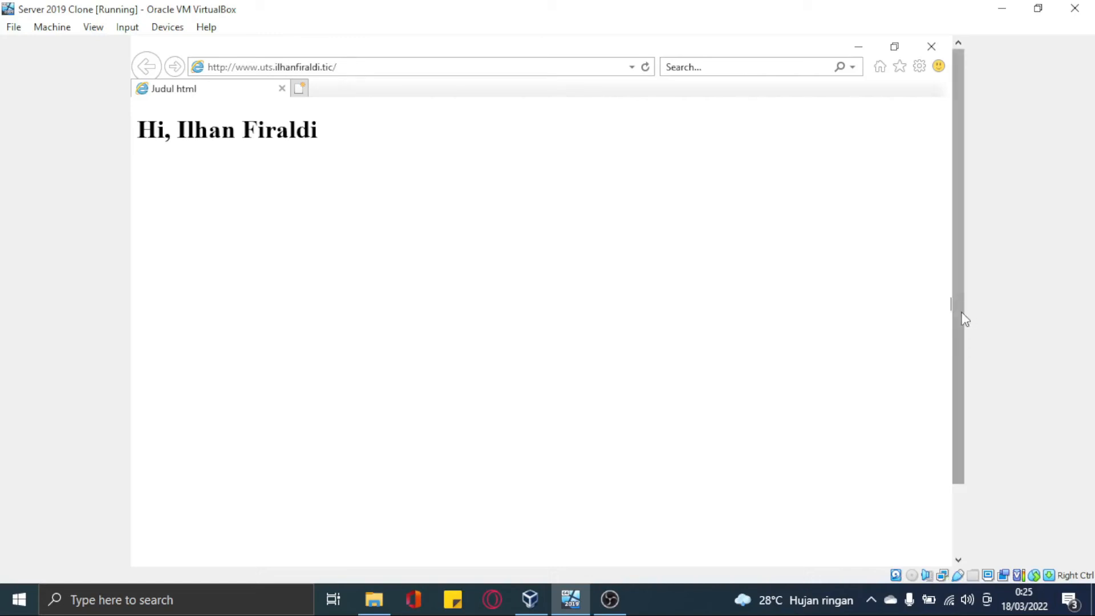
mouse_move(963, 315)
mouse_down()
mouse_move(970, 352)
mouse_move(963, 311)
mouse_up()
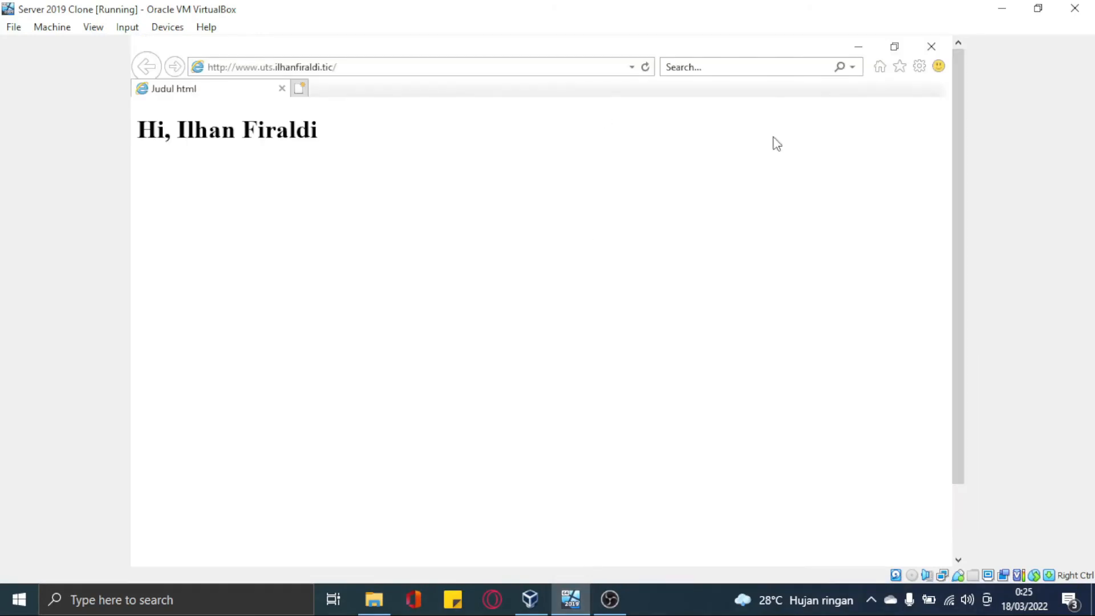
click(931, 47)
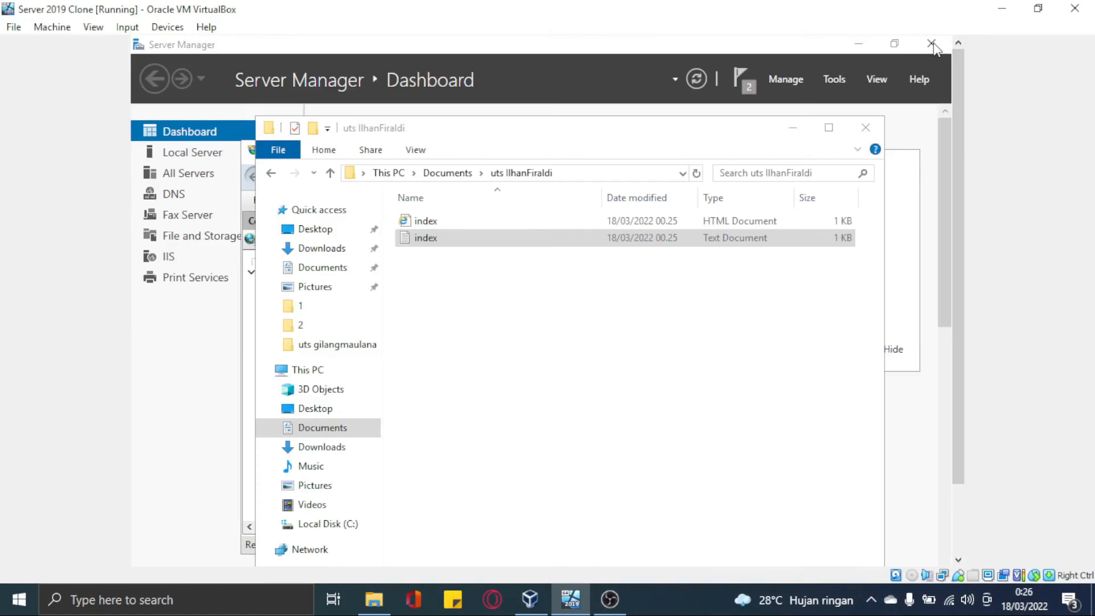
Check the index files in the site folder, then reopen the browser and scroll the portfolio page
click(479, 245)
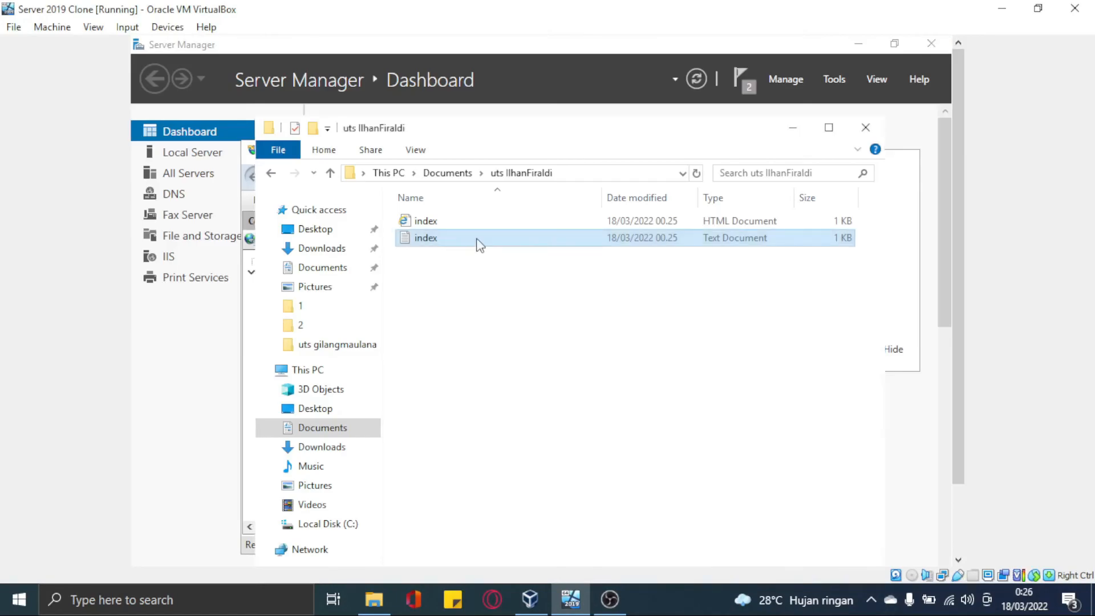
click(456, 324)
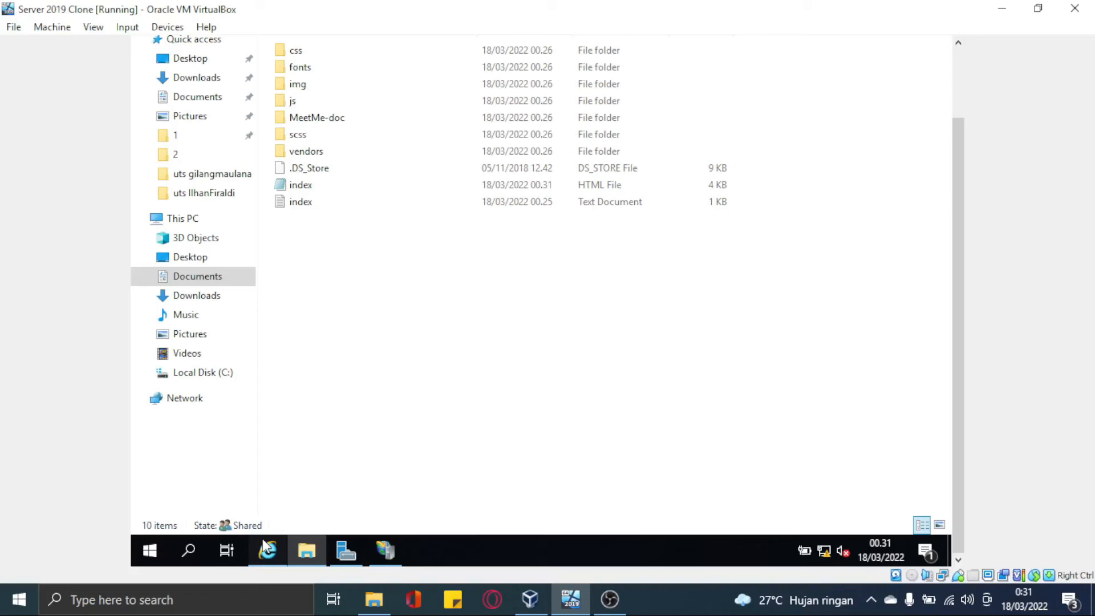
click(266, 548)
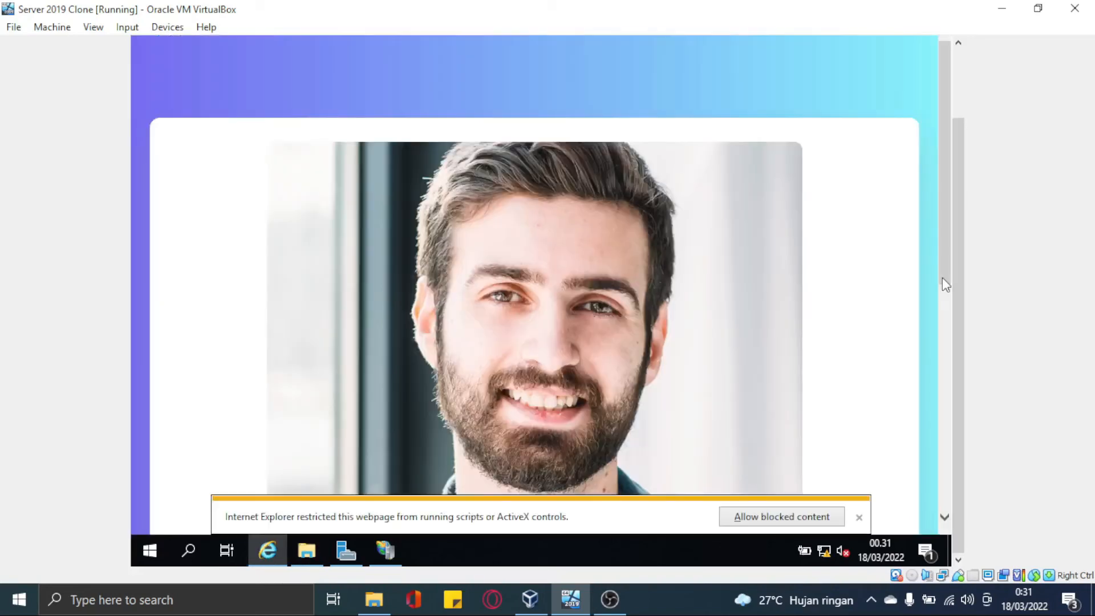
scroll(929, 470, down, 3)
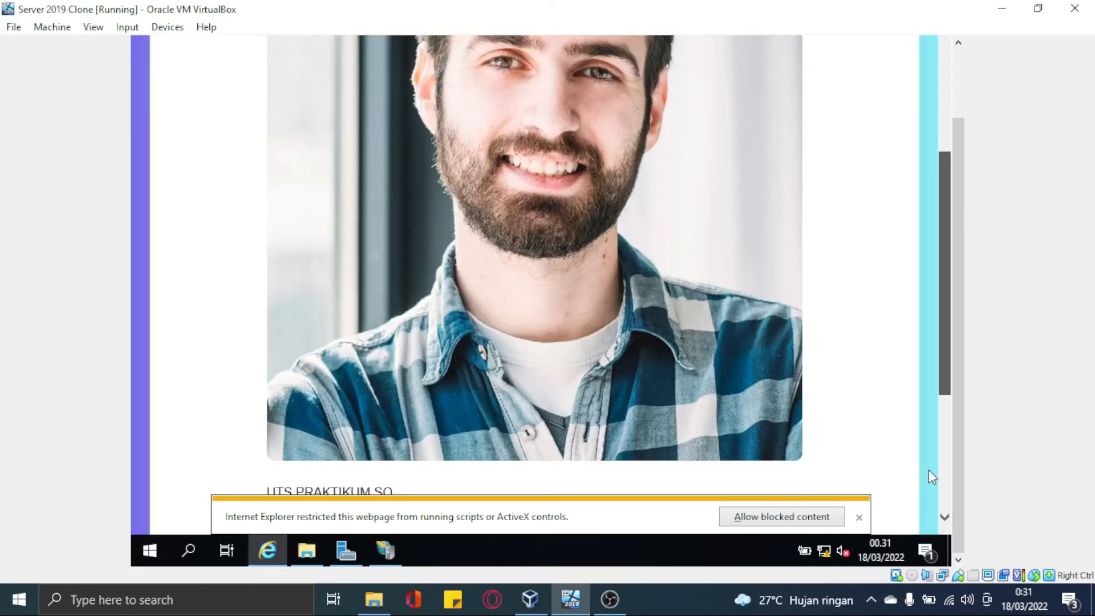
scroll(928, 470, down, 3)
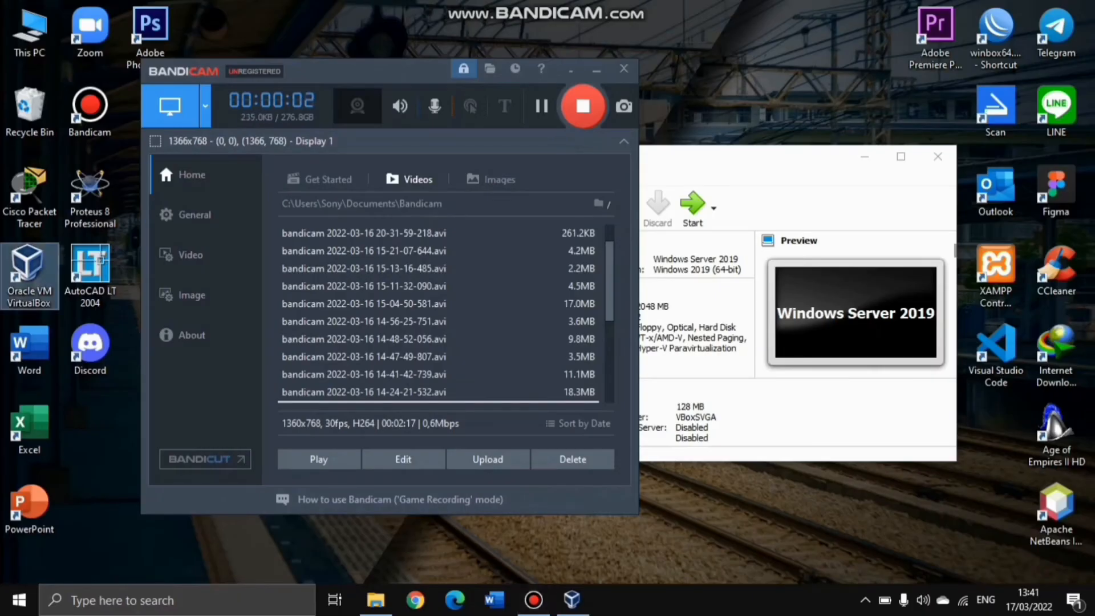
Set Windows Server 2019's adapter to Host-only Adapter with promiscuous mode Allow All, then start the VM
double_click(29, 276)
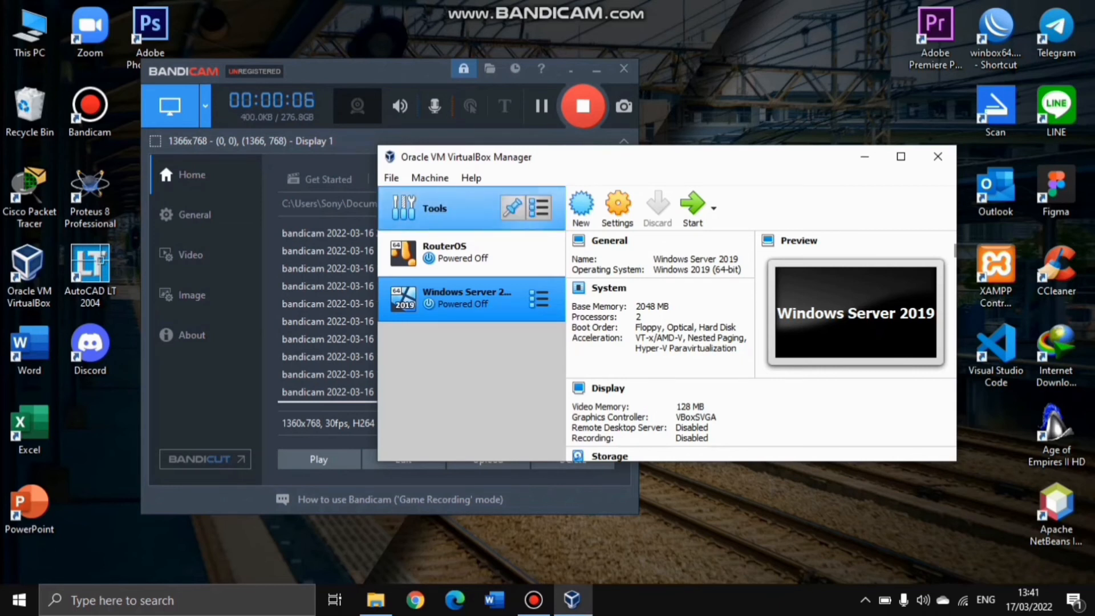
click(618, 209)
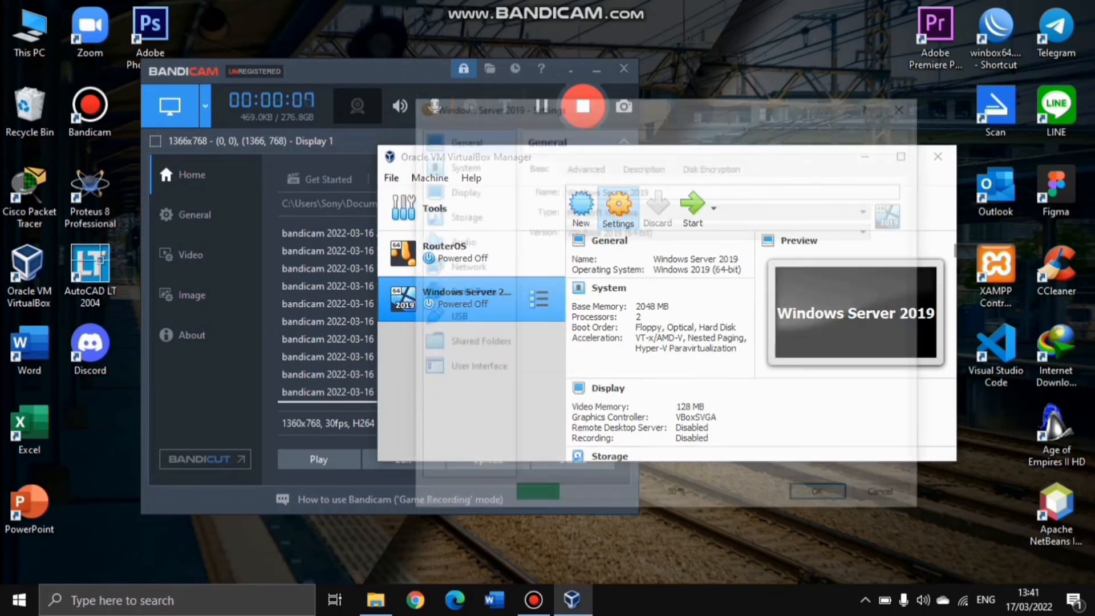
click(462, 266)
click(677, 207)
click(644, 252)
click(578, 248)
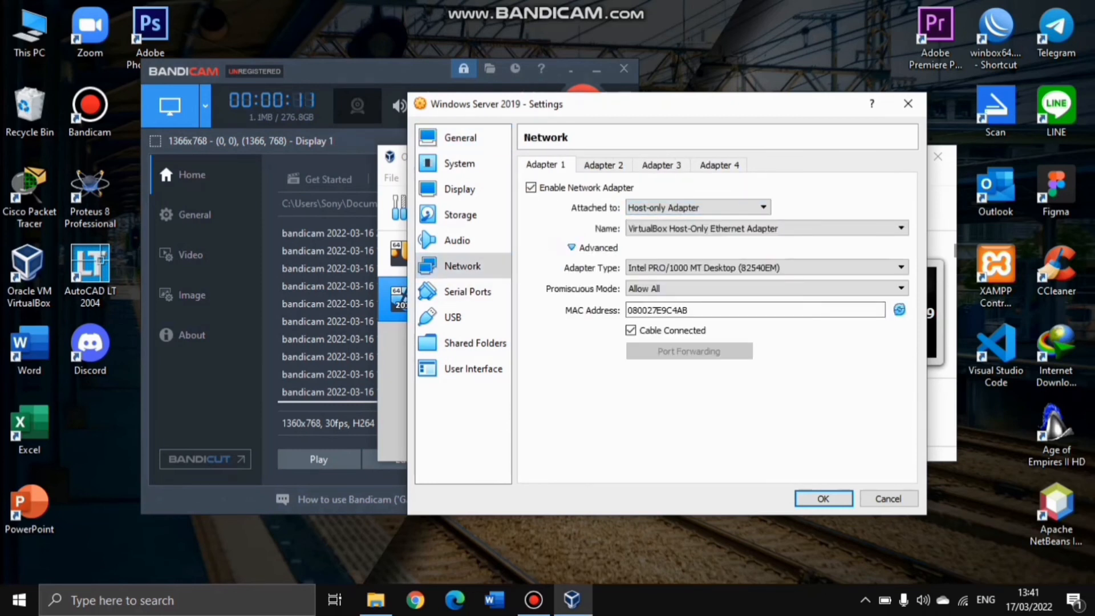
click(764, 288)
click(644, 322)
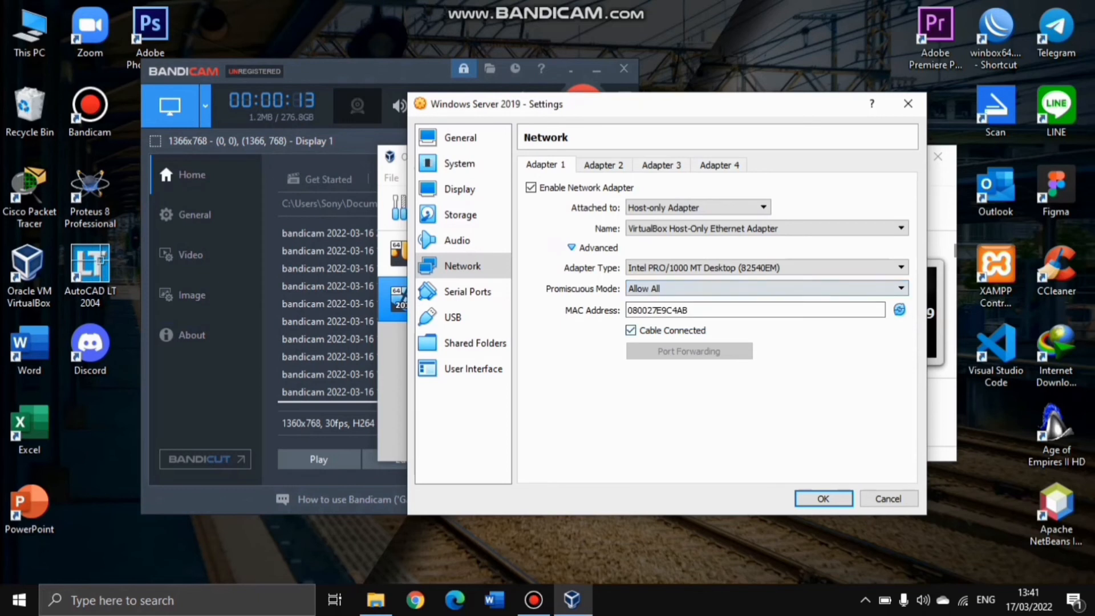
click(823, 498)
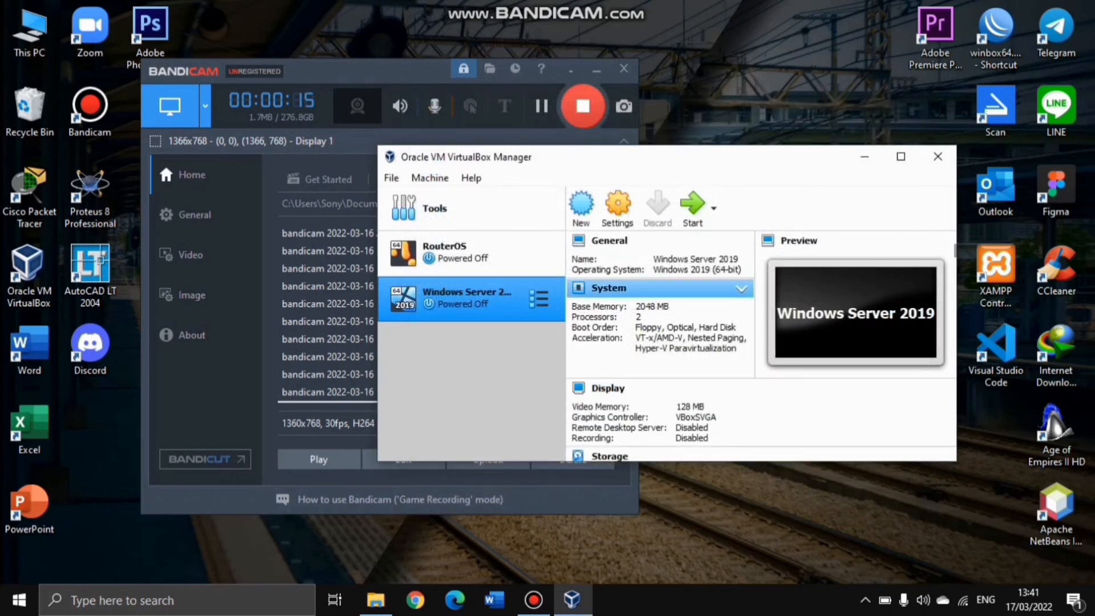
click(693, 206)
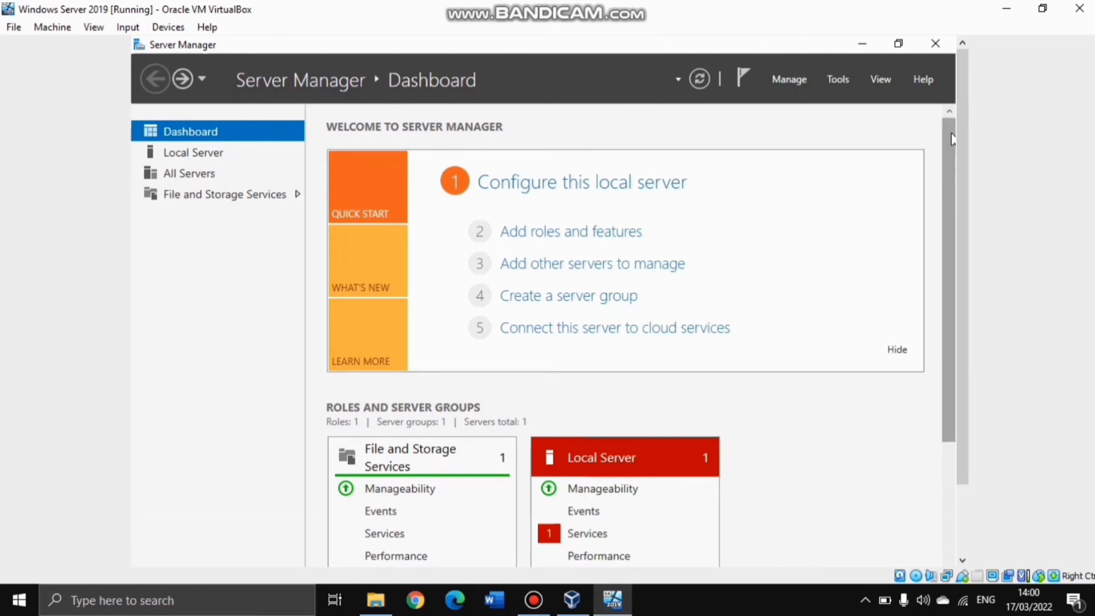
Search 'control' and navigate Control Panel to the Ethernet adapter's Internet Protocol Version 4 properties
drag(960, 144, 881, 294)
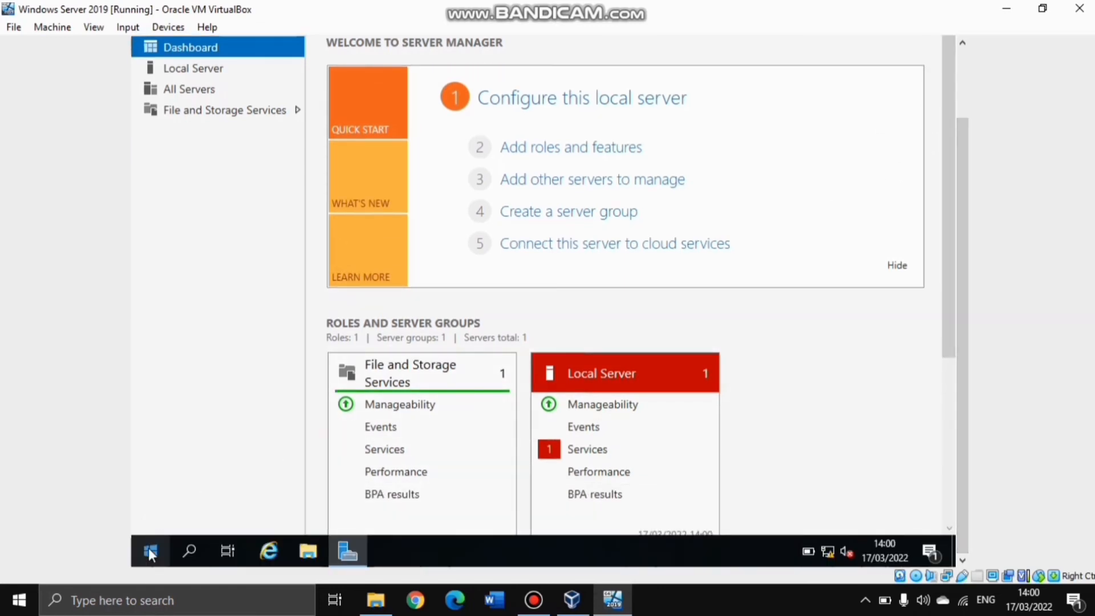
click(181, 546)
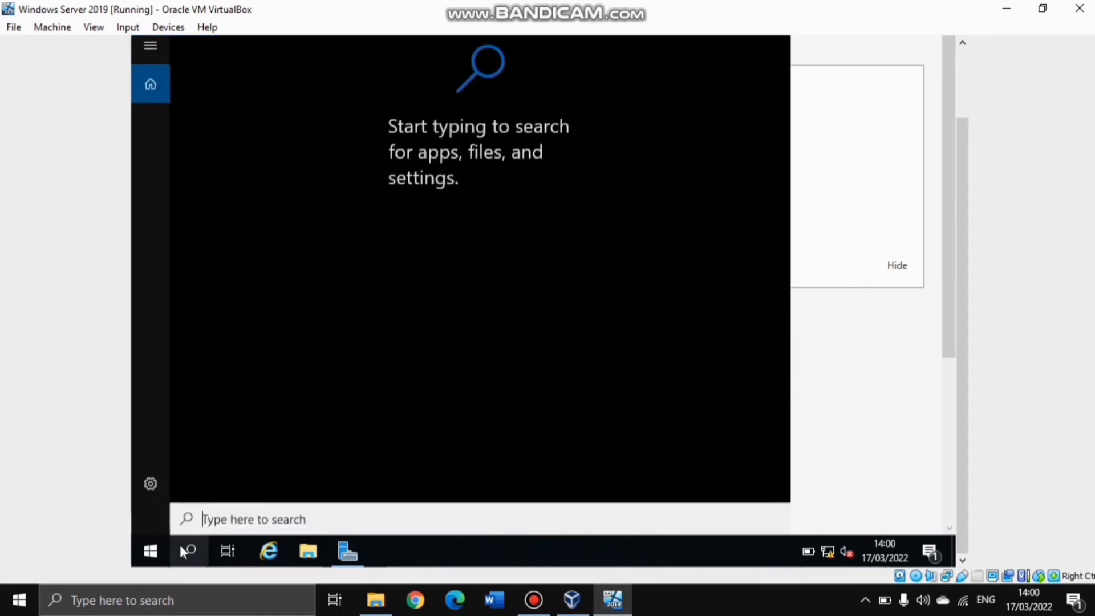
text(co)
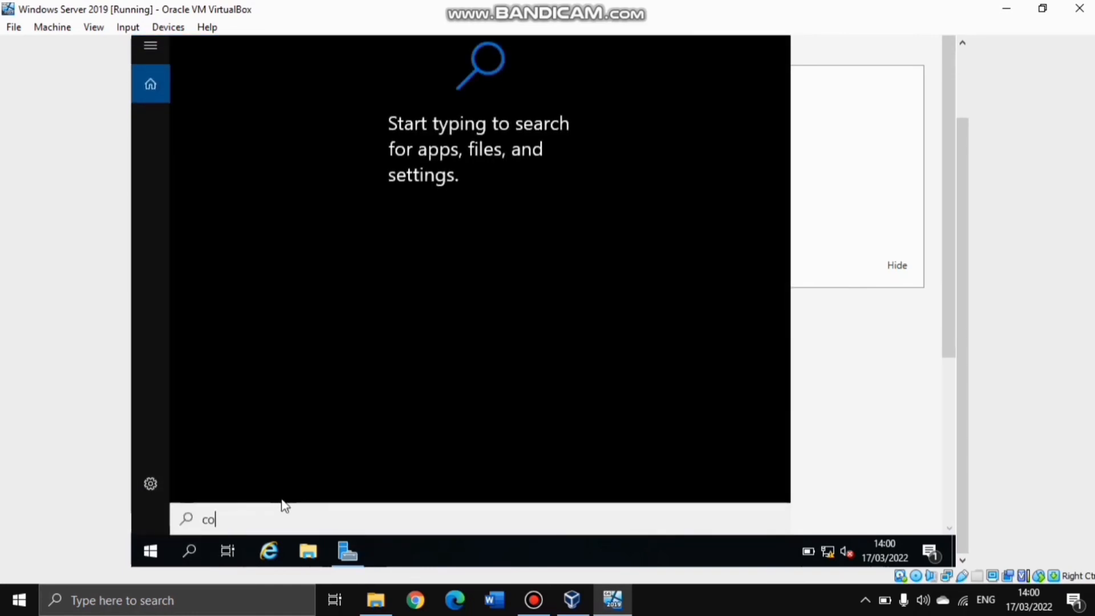
text(nt)
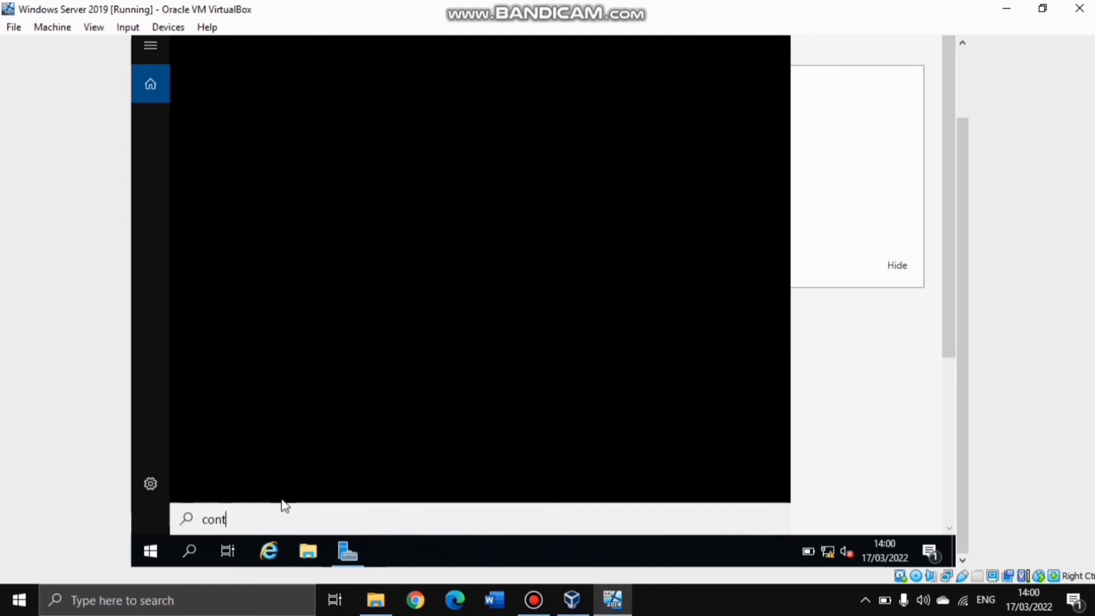
text(rol)
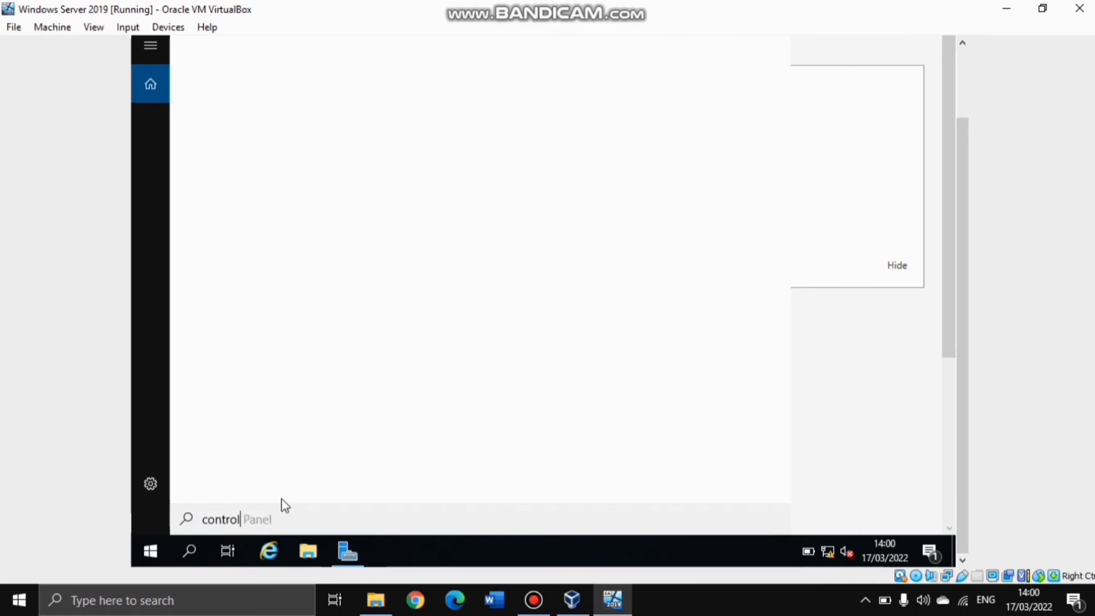
click(259, 114)
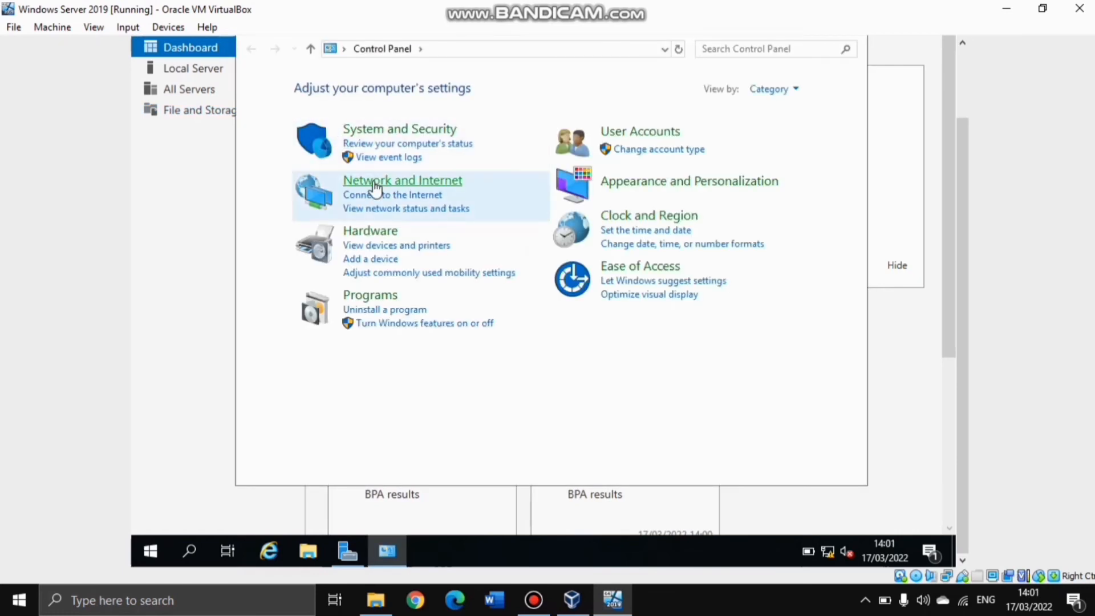
click(374, 187)
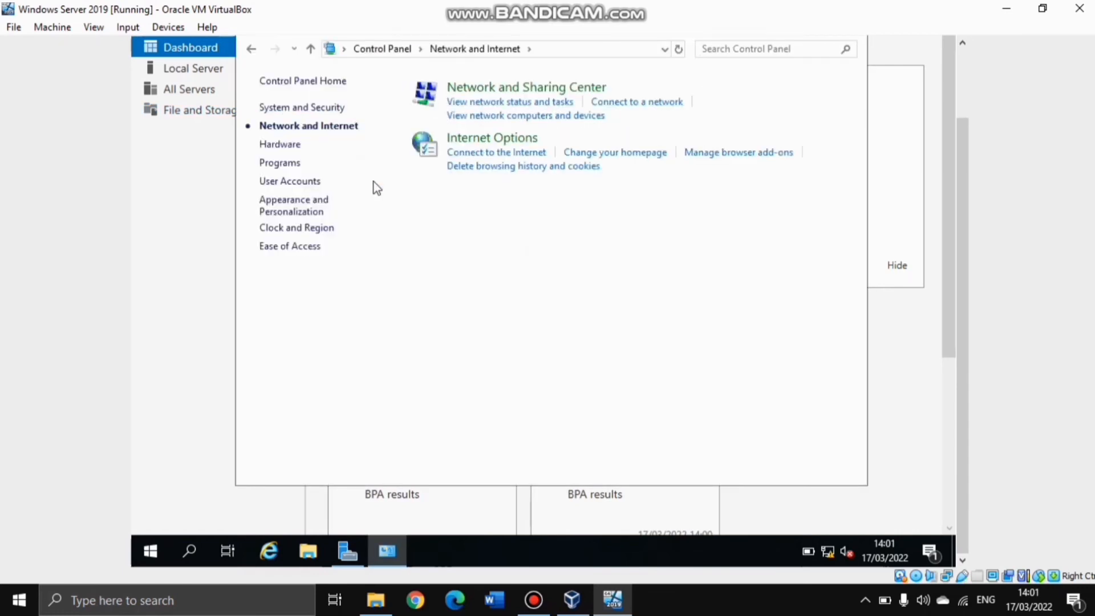
click(496, 89)
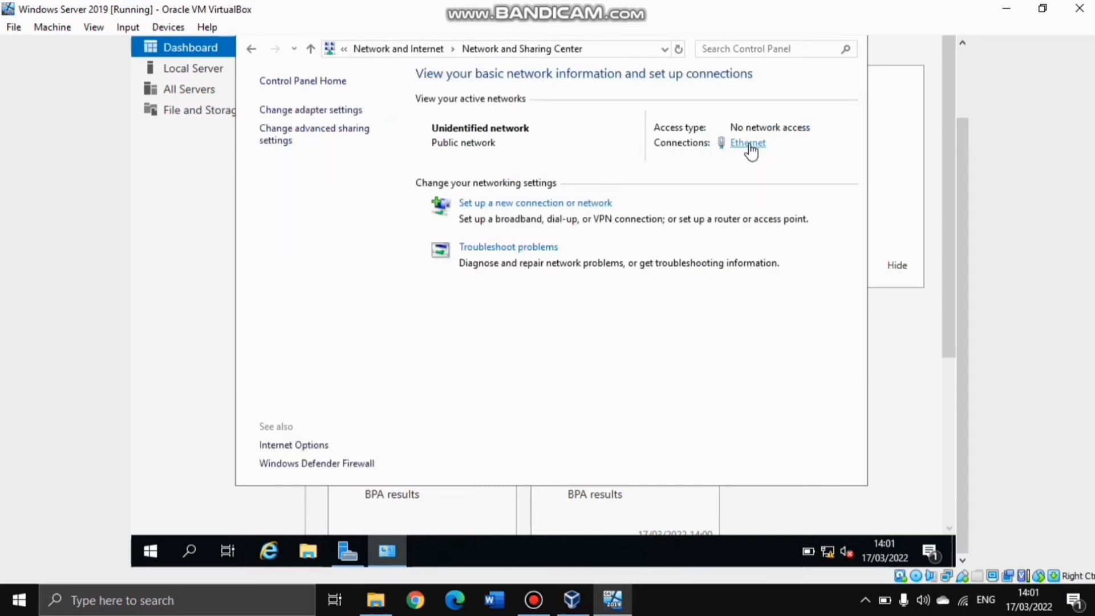
click(749, 145)
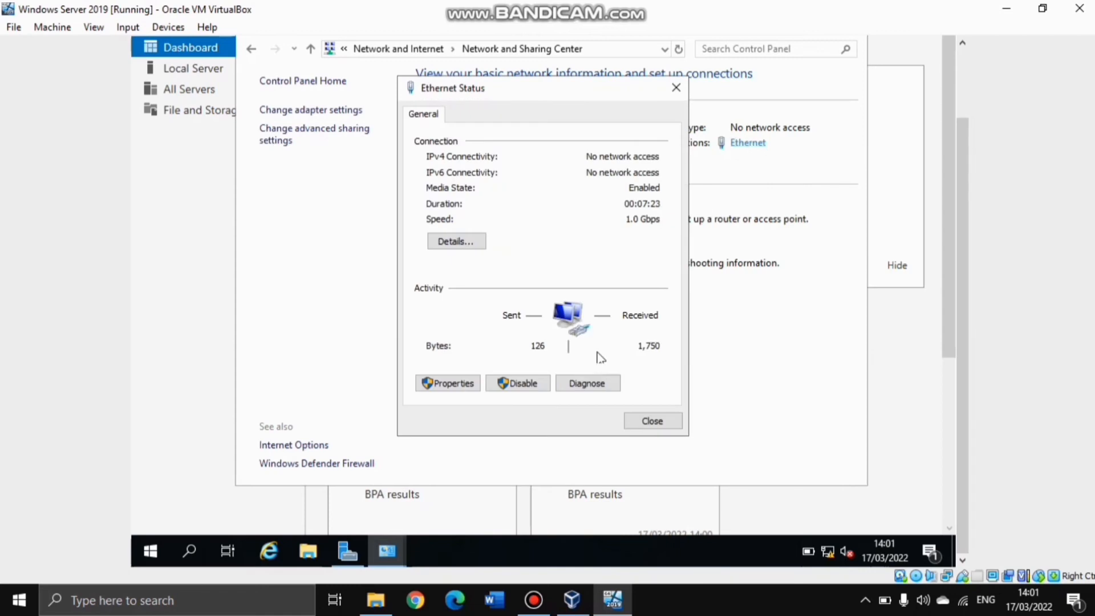
click(440, 381)
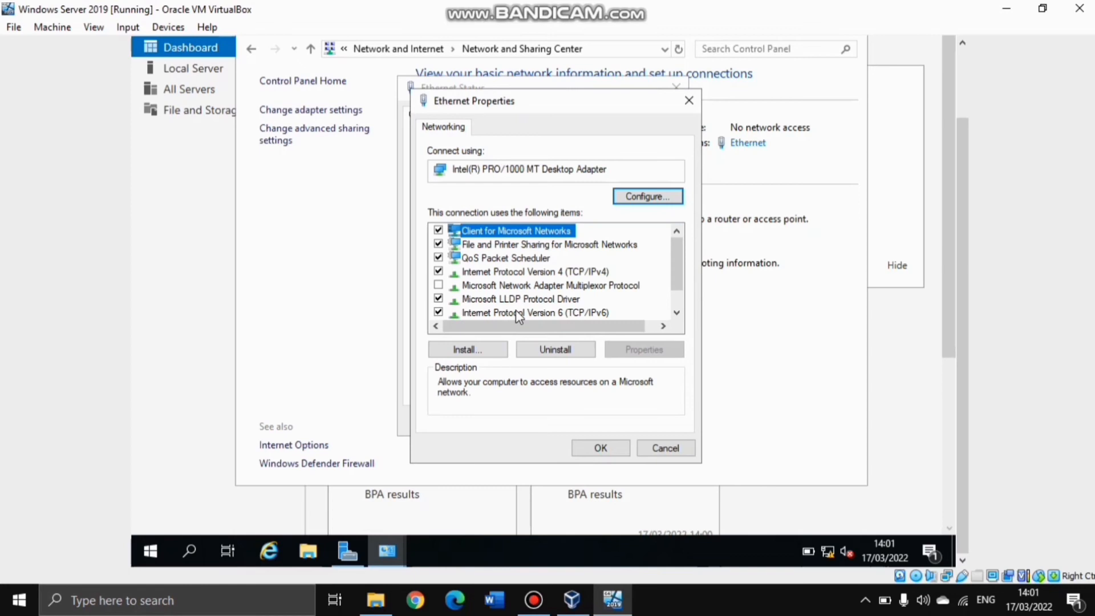
click(552, 272)
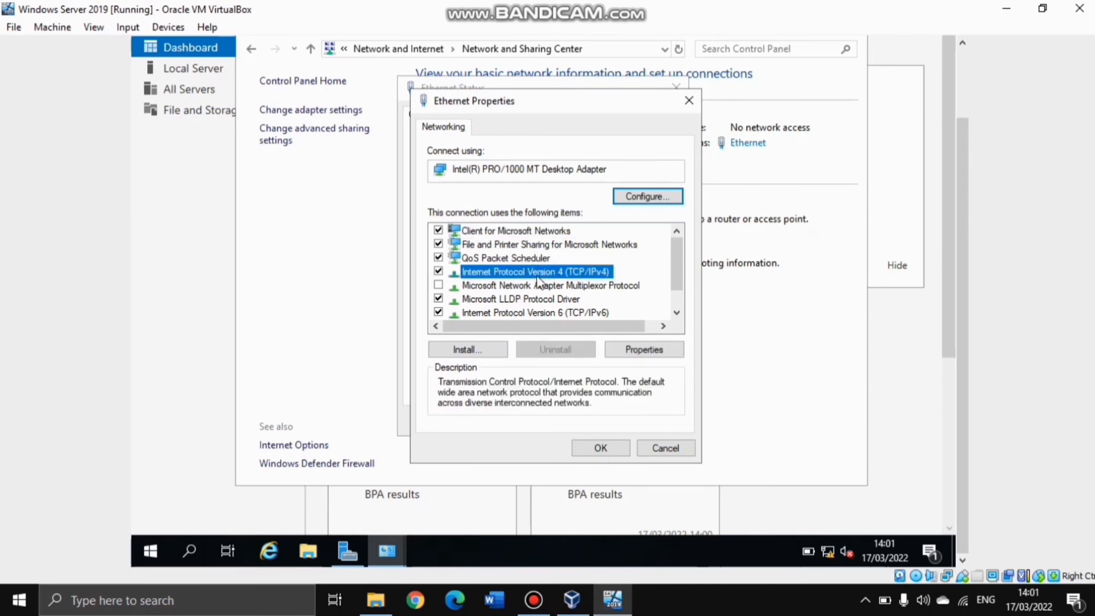
double_click(535, 272)
Set the IP address, default gateway and preferred DNS server all to 192.168.20.30
click(671, 297)
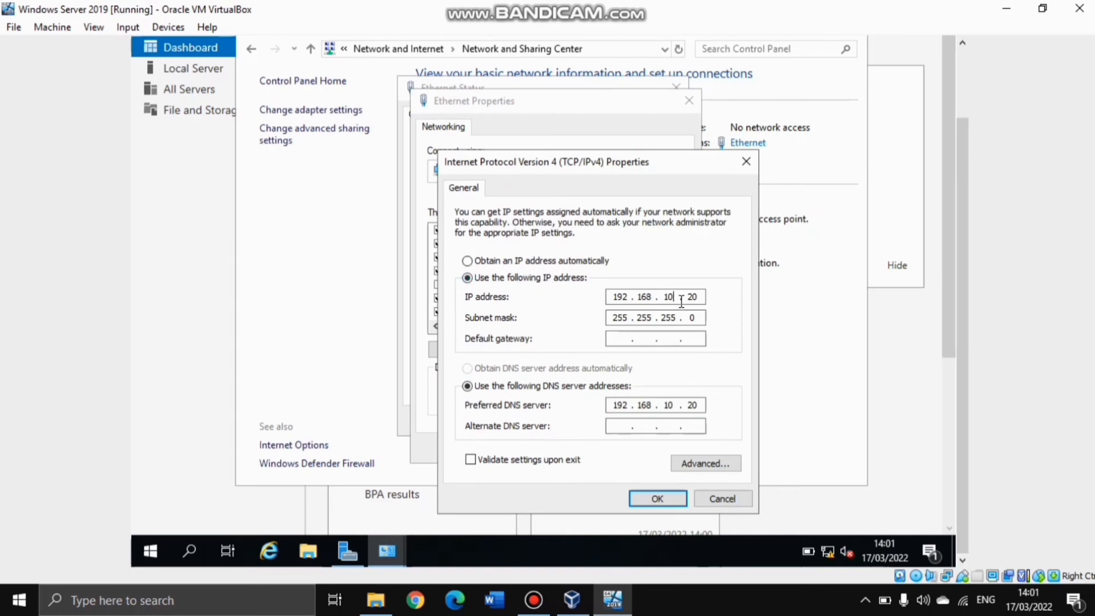
drag(697, 297, 655, 296)
key(BackSpace)
key(BackSpace)
key(BackSpace)
text(20 . 30)
click(629, 340)
text(192 . 168 . 20 . 30)
key(BackSpace)
text(2)
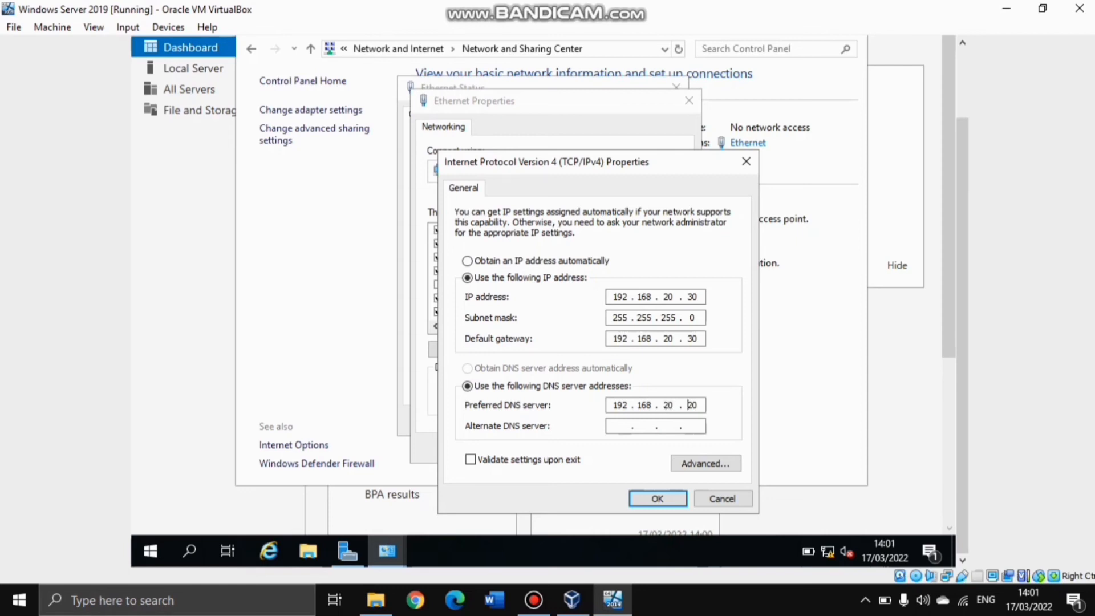
key(Delete)
text(3)
Save the IPv4 settings and close the Ethernet status and Network and Sharing Center windows
click(657, 499)
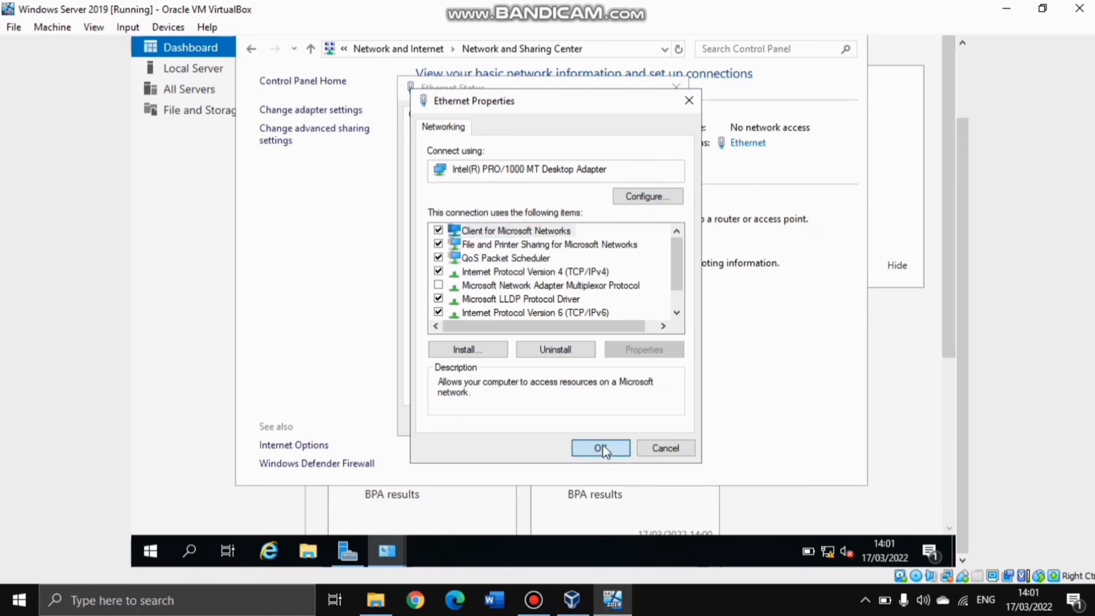
click(603, 451)
click(649, 421)
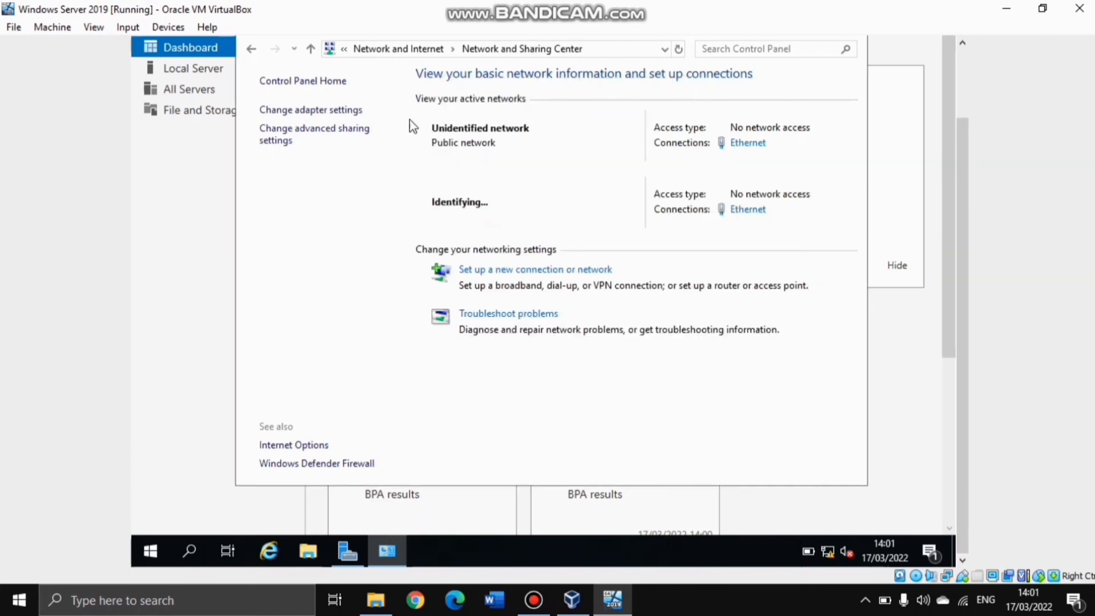
scroll(961, 199, up, 3)
click(849, 98)
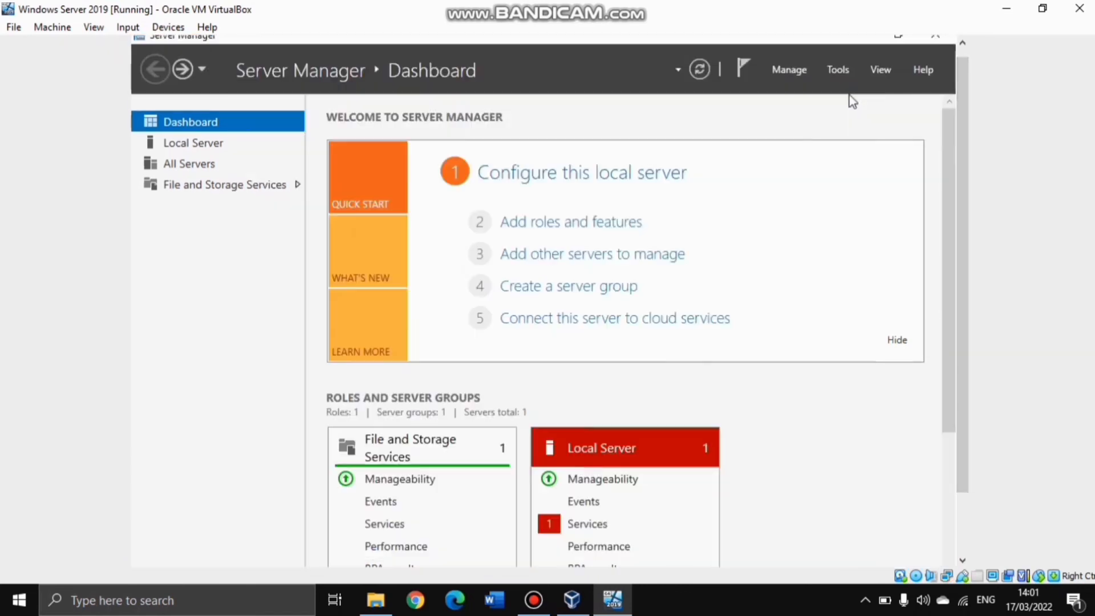
Bring up the host's Start menu with the Windows key, then dismiss it
scroll(961, 285, down, 2)
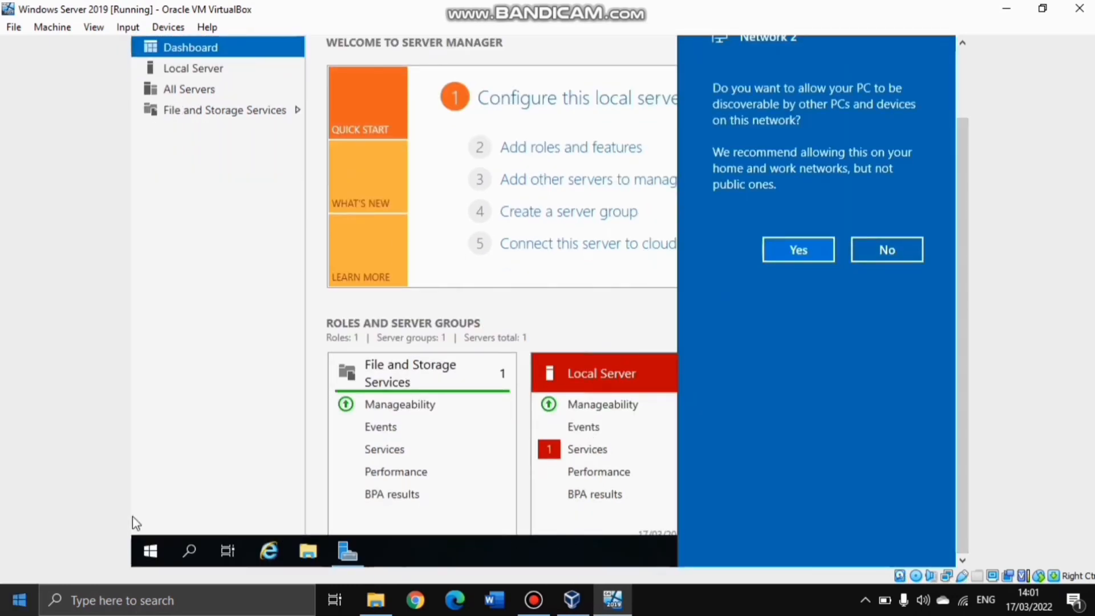
key(super)
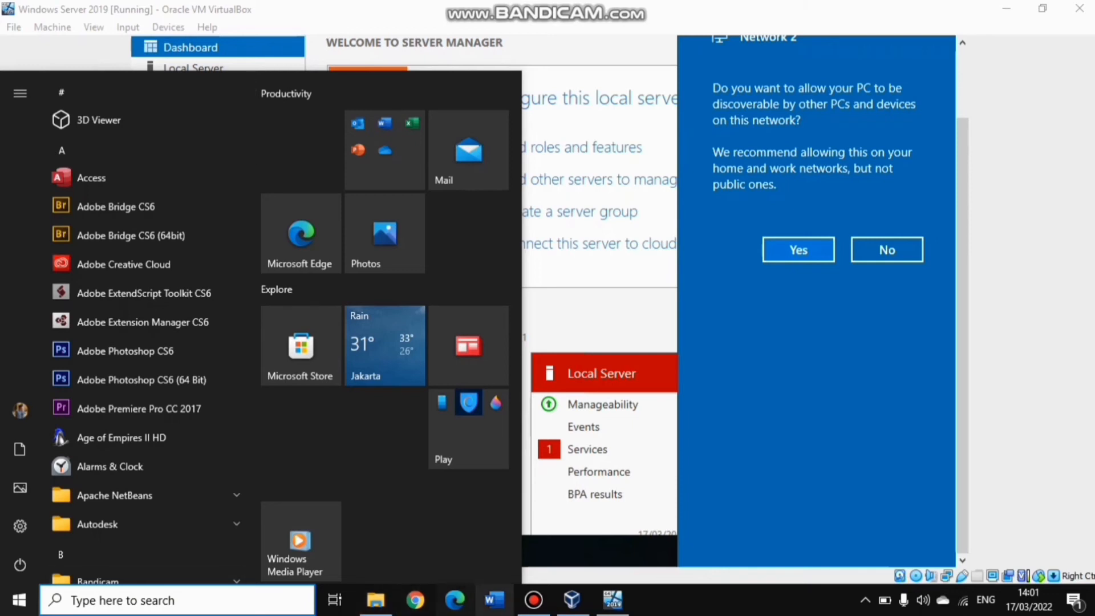
click(533, 599)
Search 'cont' and open Control Panel as a smaller window positioned over the VM
click(133, 515)
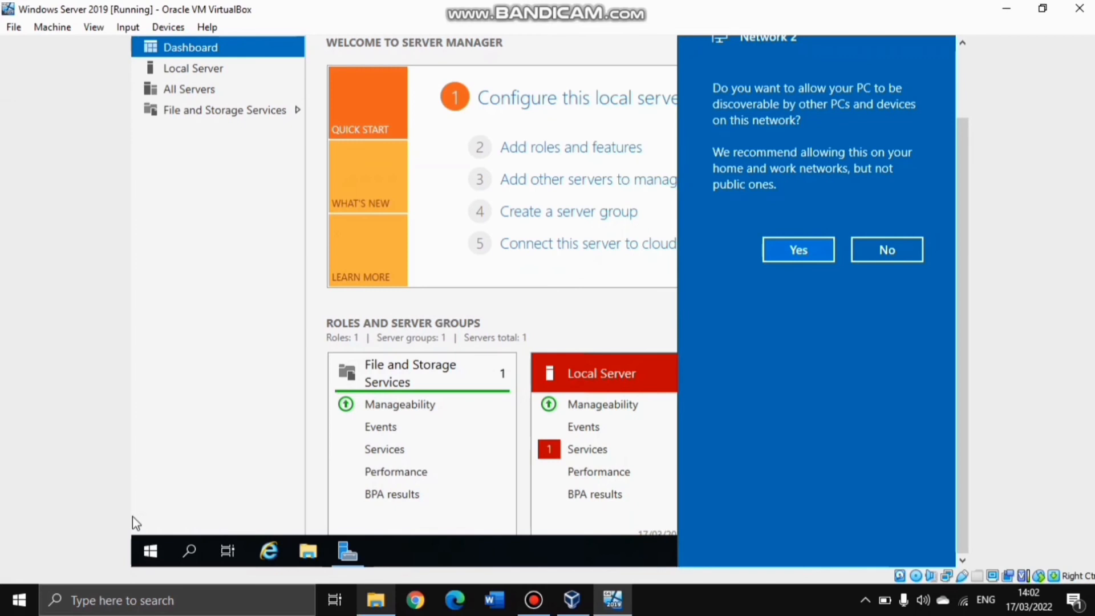
click(114, 600)
text(x)
key(BackSpace)
text(cont)
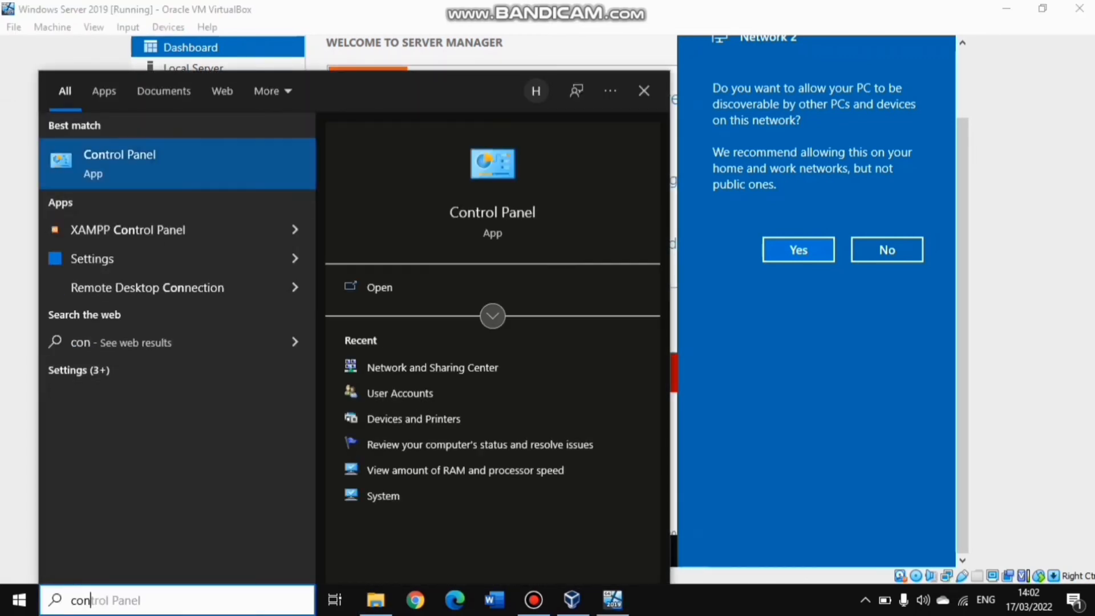
click(169, 171)
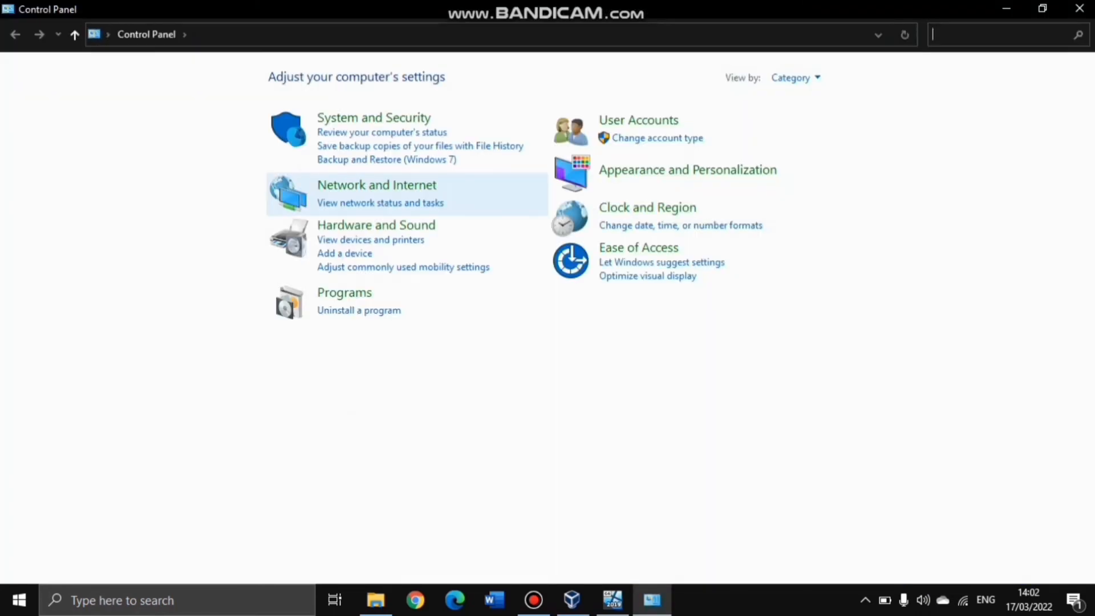
click(1042, 8)
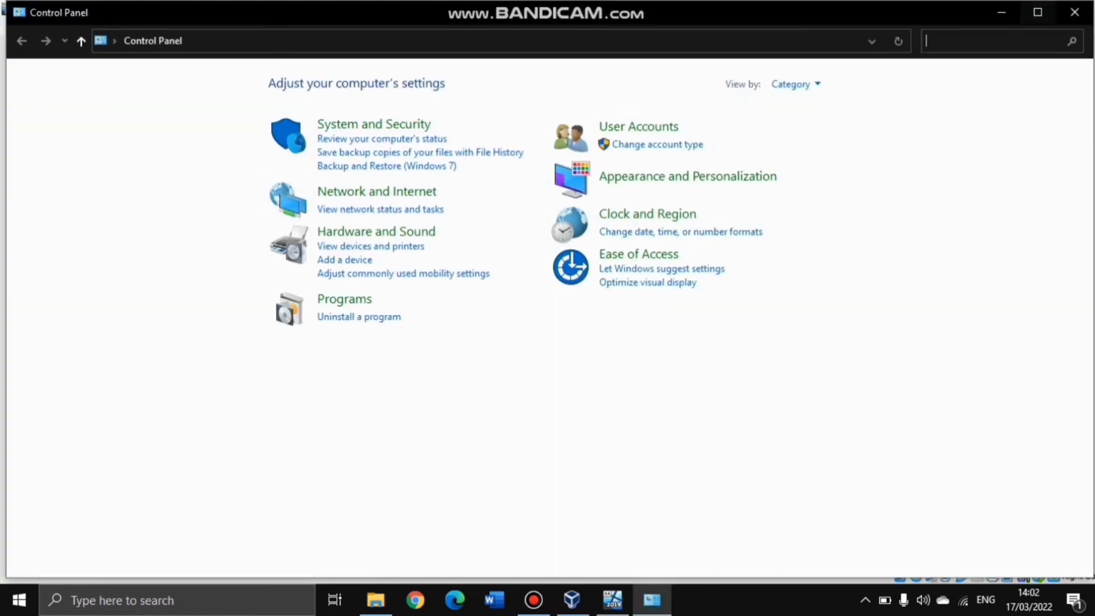
drag(790, 12, 721, 75)
Check the advanced sharing settings under Network and Sharing Center, then return to the Network and Sharing Center
click(369, 253)
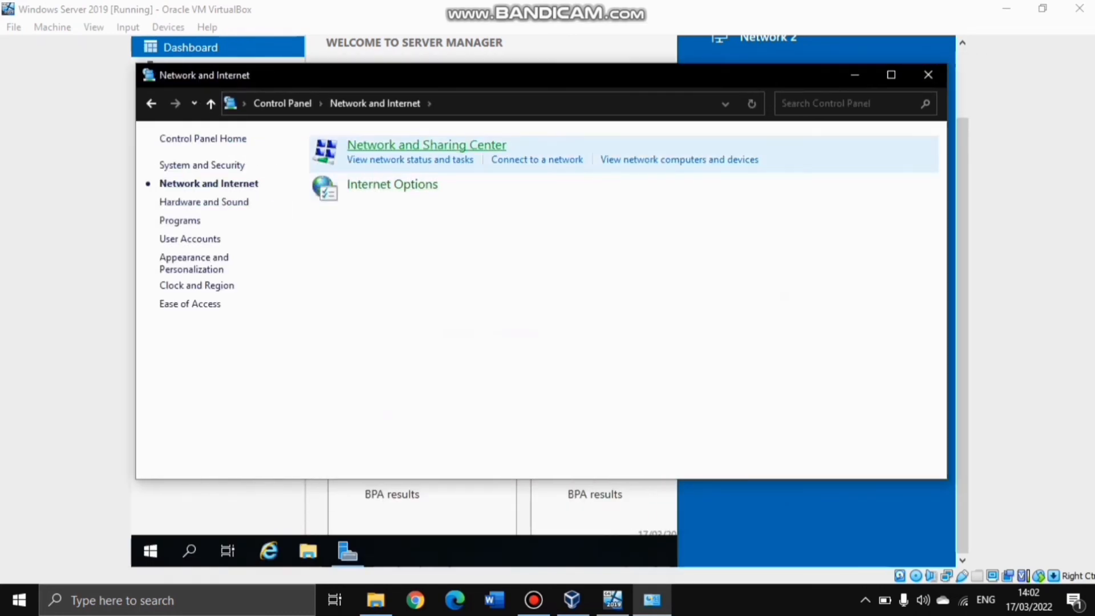
click(427, 145)
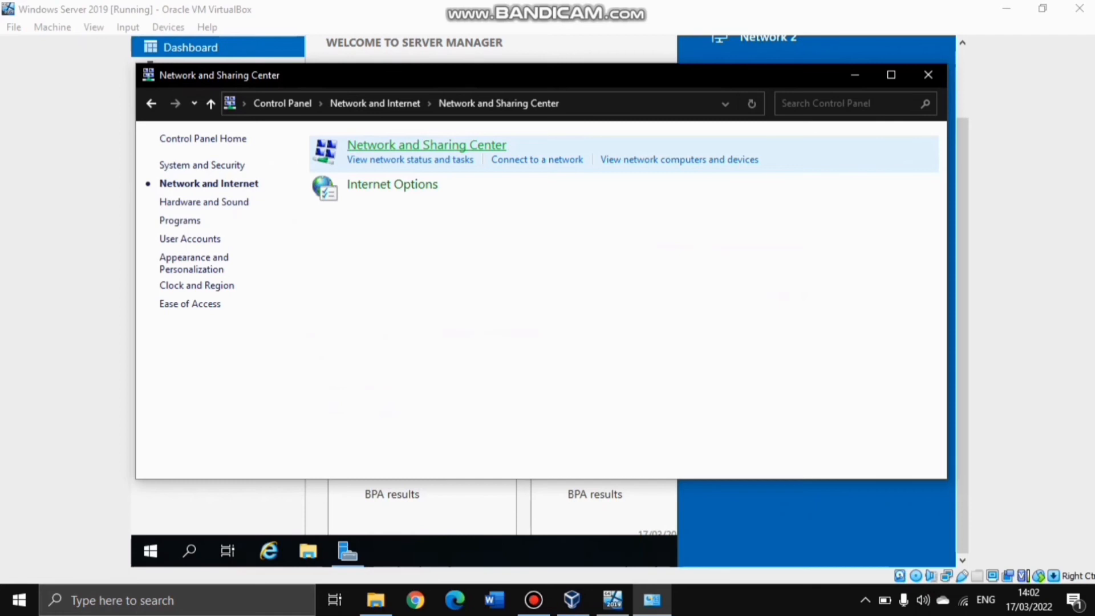
click(214, 186)
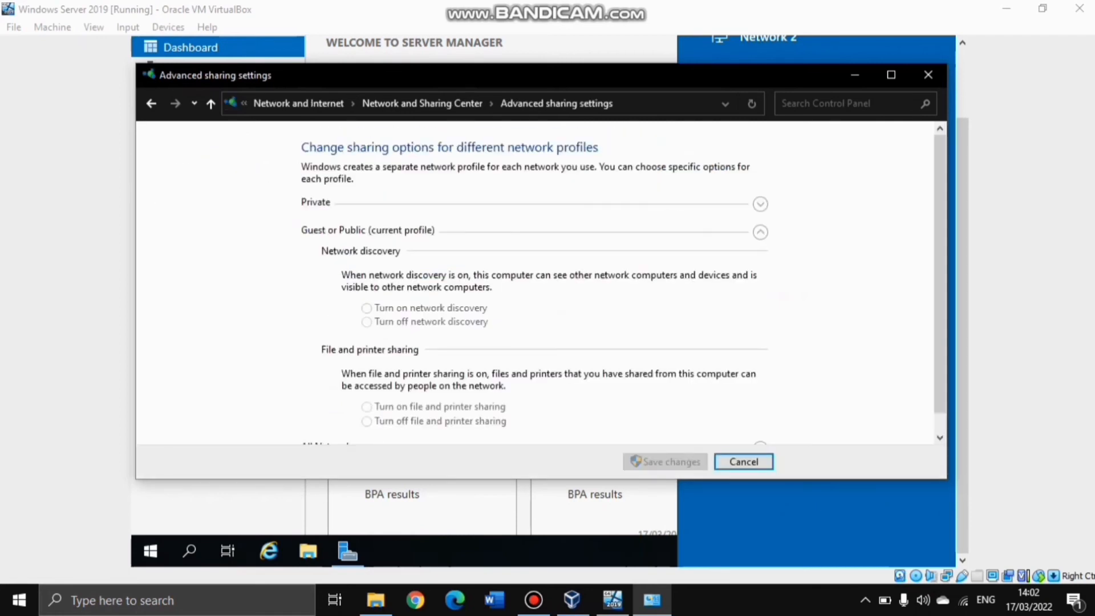
drag(940, 291, 940, 317)
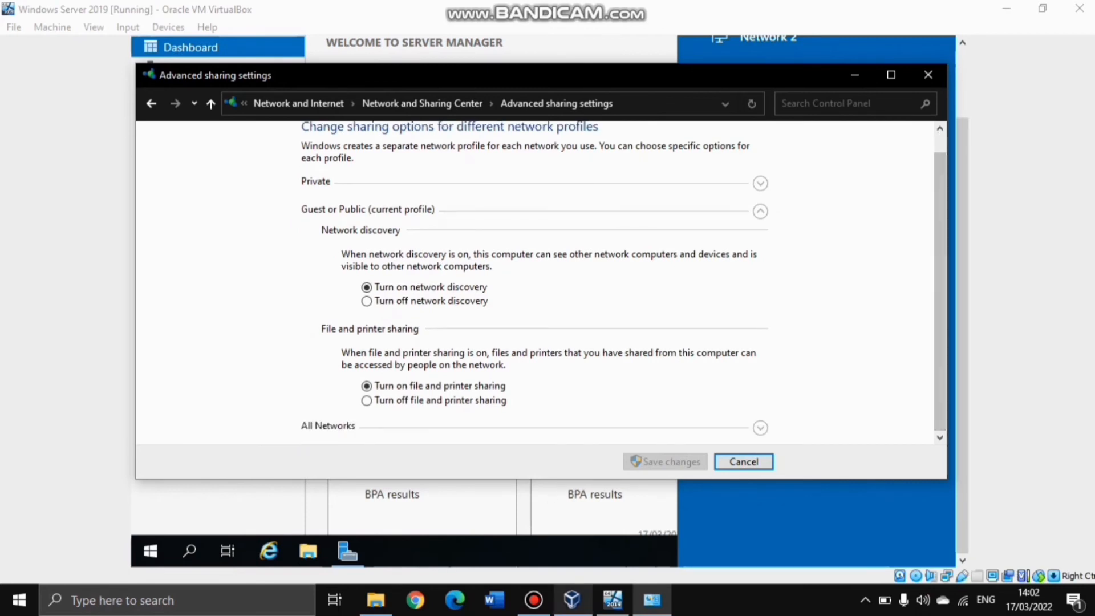
click(533, 600)
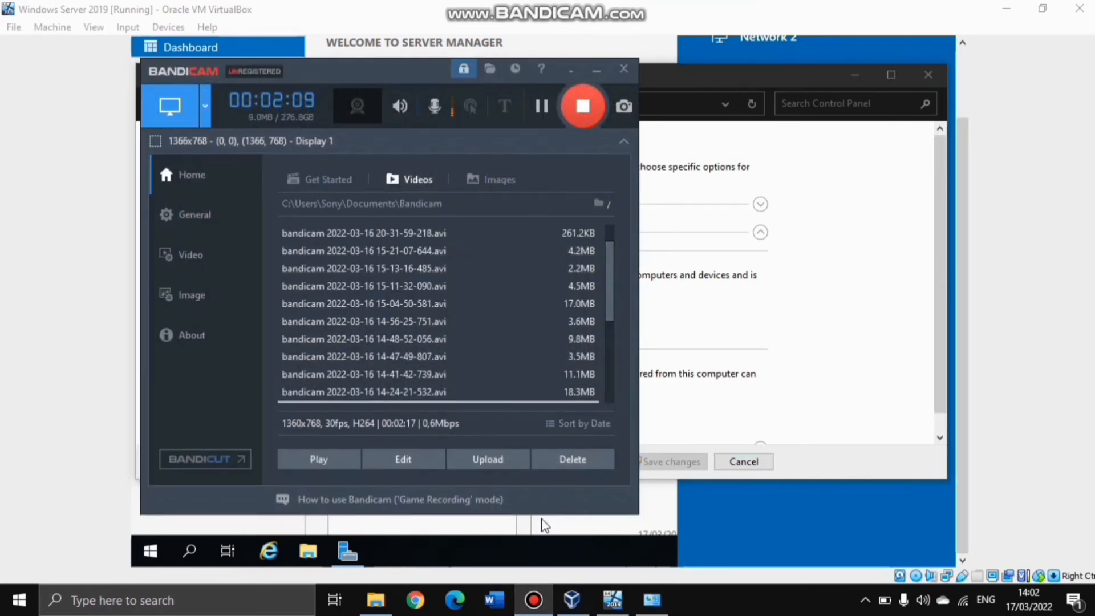
key(alt+Tab)
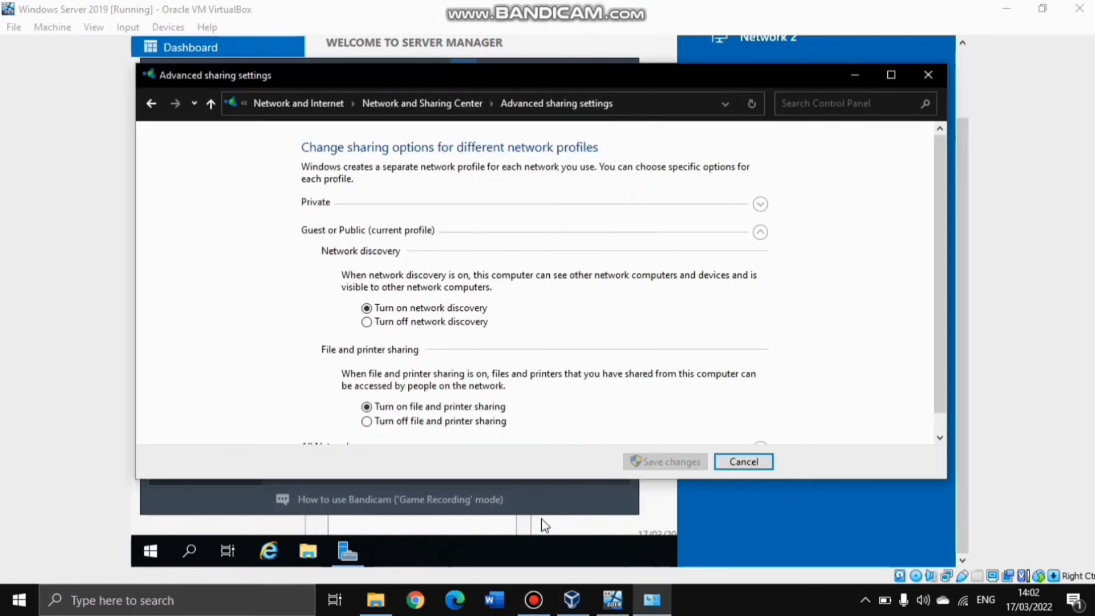
click(151, 103)
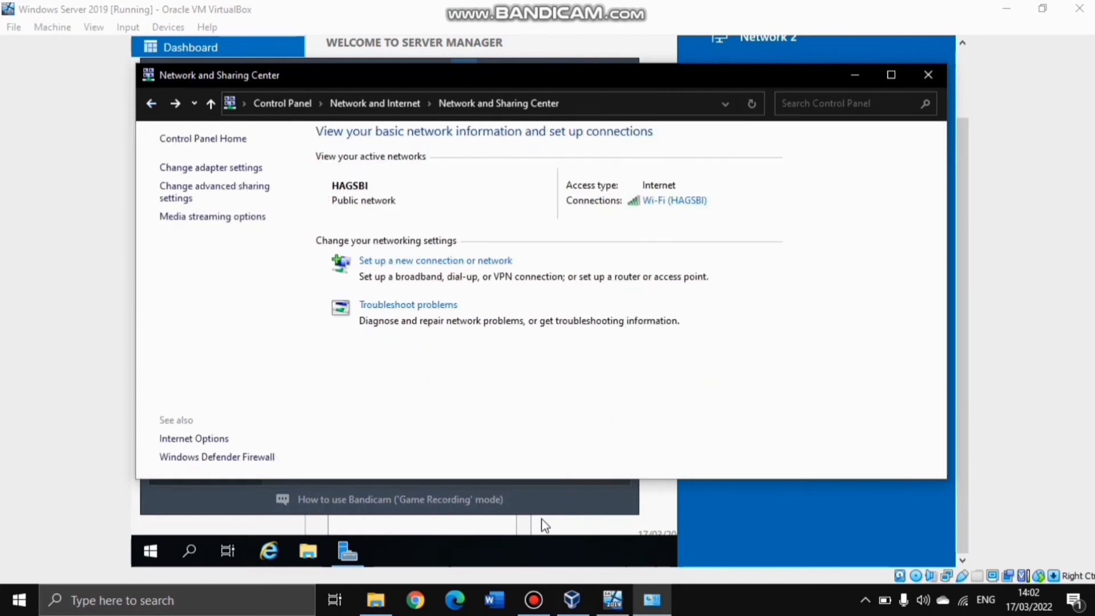
Give the VirtualBox Host-Only Network adapter static IP 192.168.20.40 with gateway and DNS 192.168.20.30
click(210, 169)
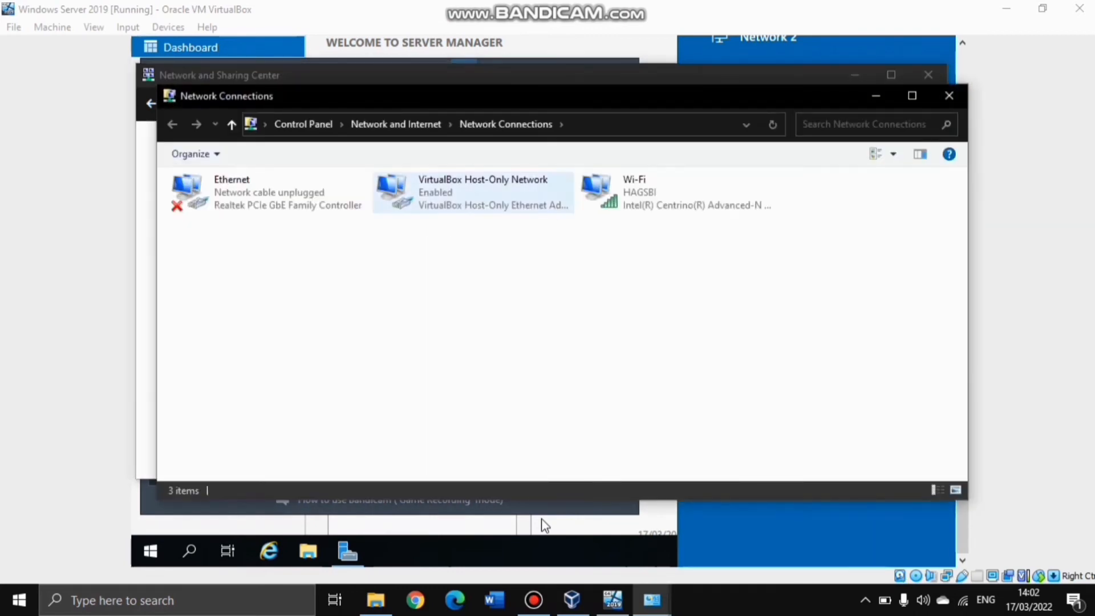
double_click(473, 192)
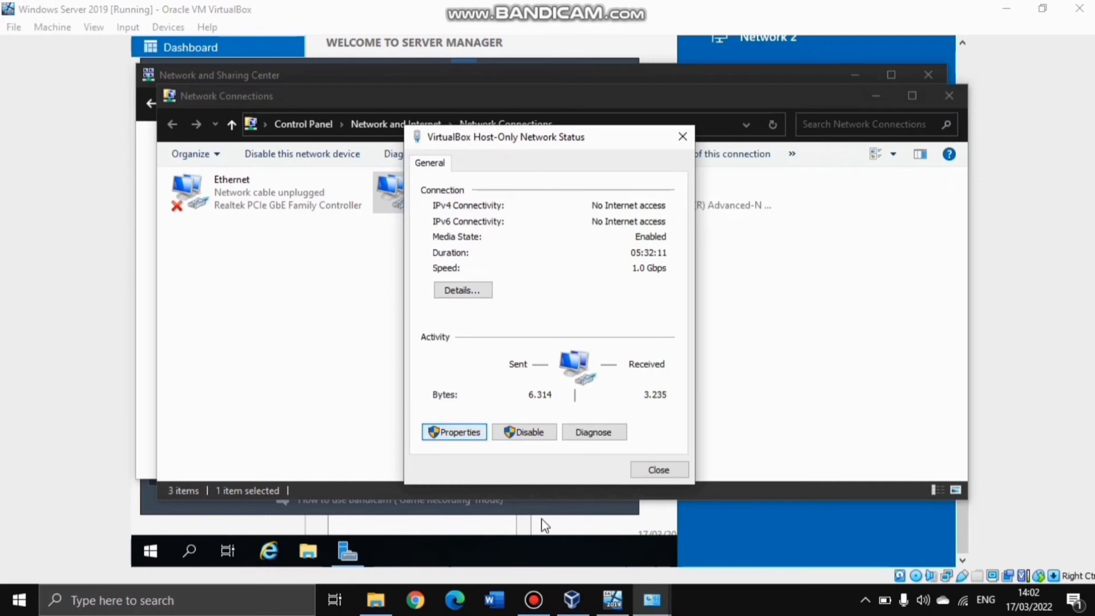
click(453, 432)
double_click(542, 334)
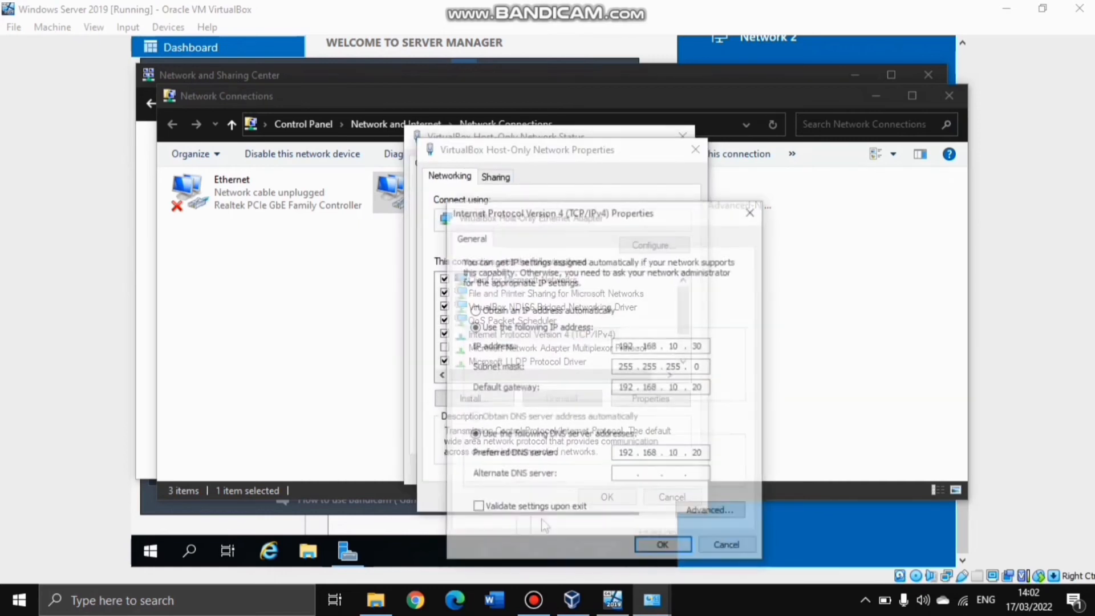
drag(642, 215, 594, 174)
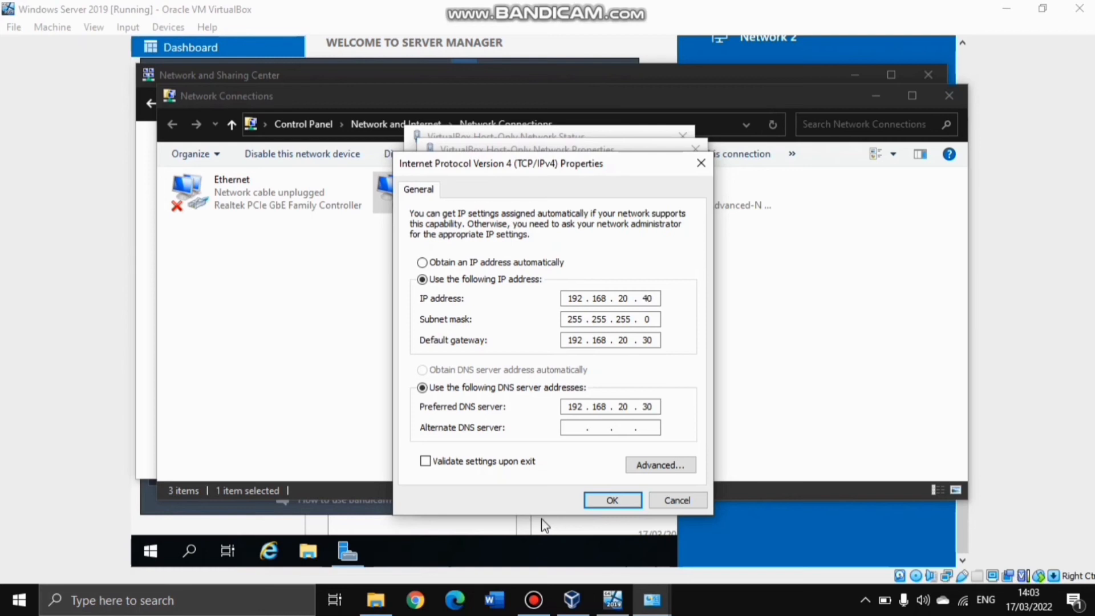
key(Return)
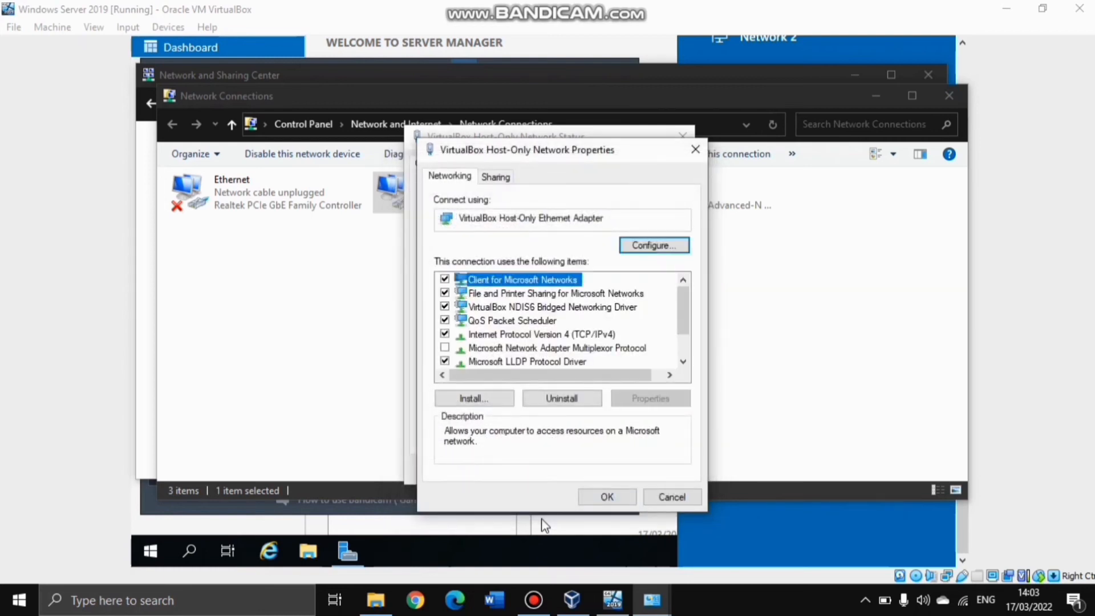
Close the adapter properties, status, Network Connections and Network and Sharing Center windows
key(Return)
key(Escape)
key(alt+F4)
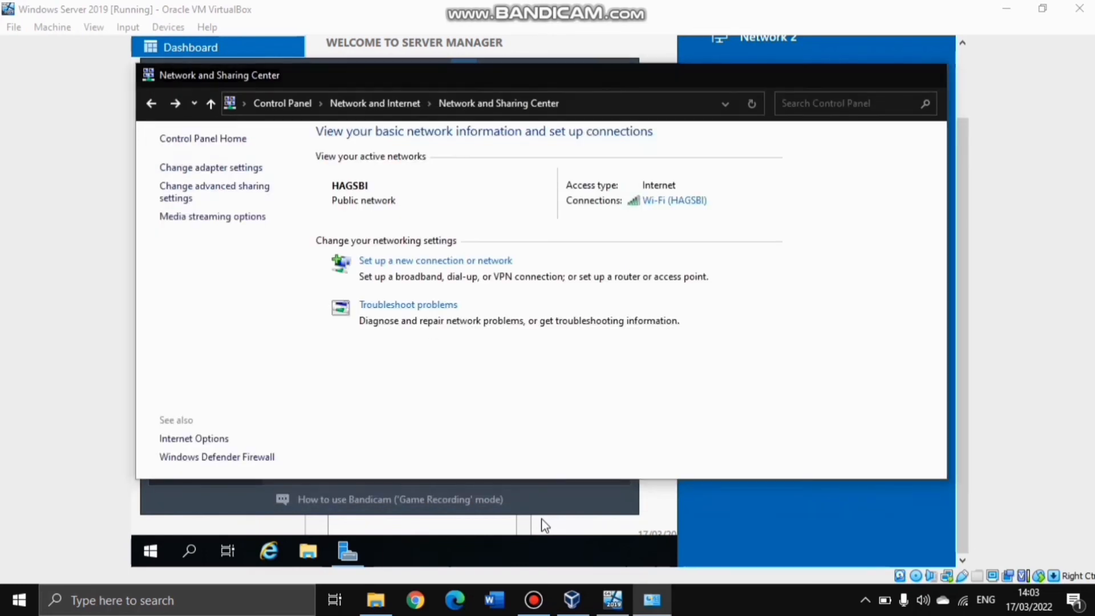
key(alt+F4)
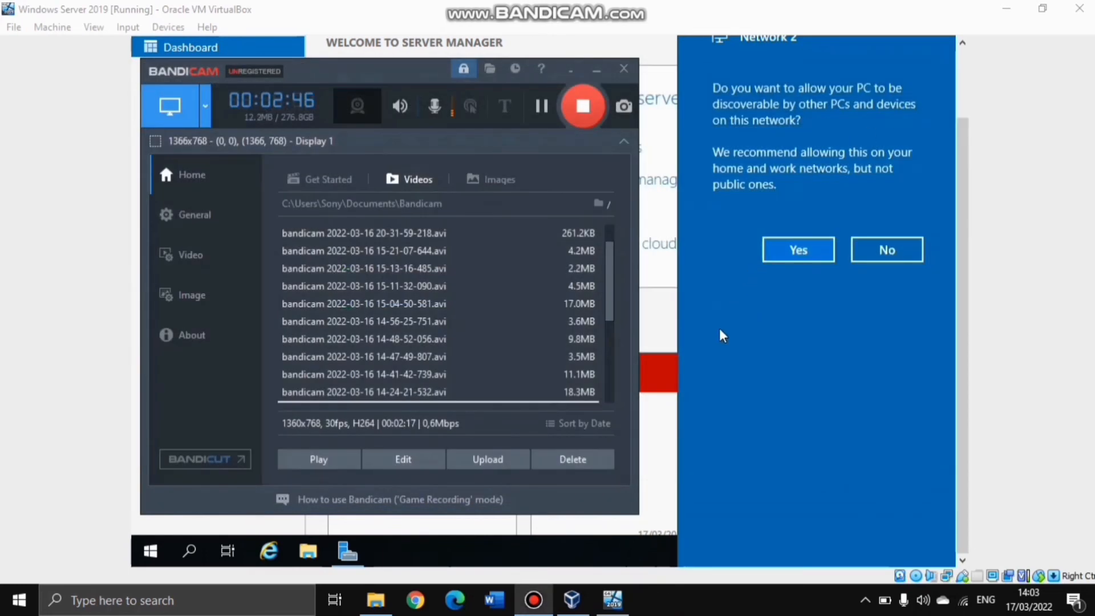
drag(963, 268, 962, 210)
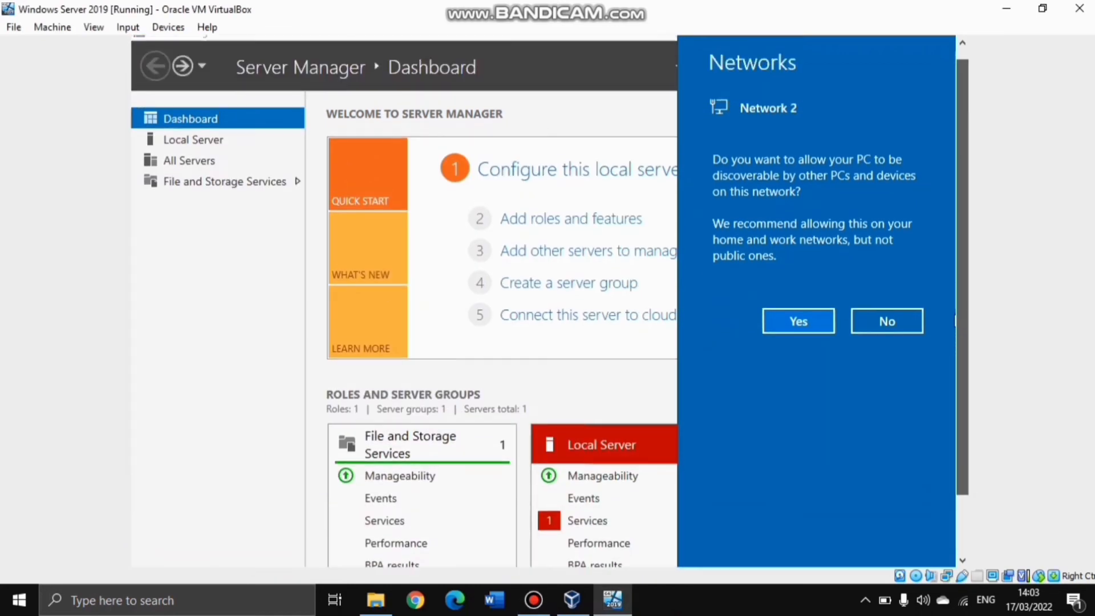
Dismiss the network discovery prompt and start a role-based Add Roles and Features install on this server
click(642, 121)
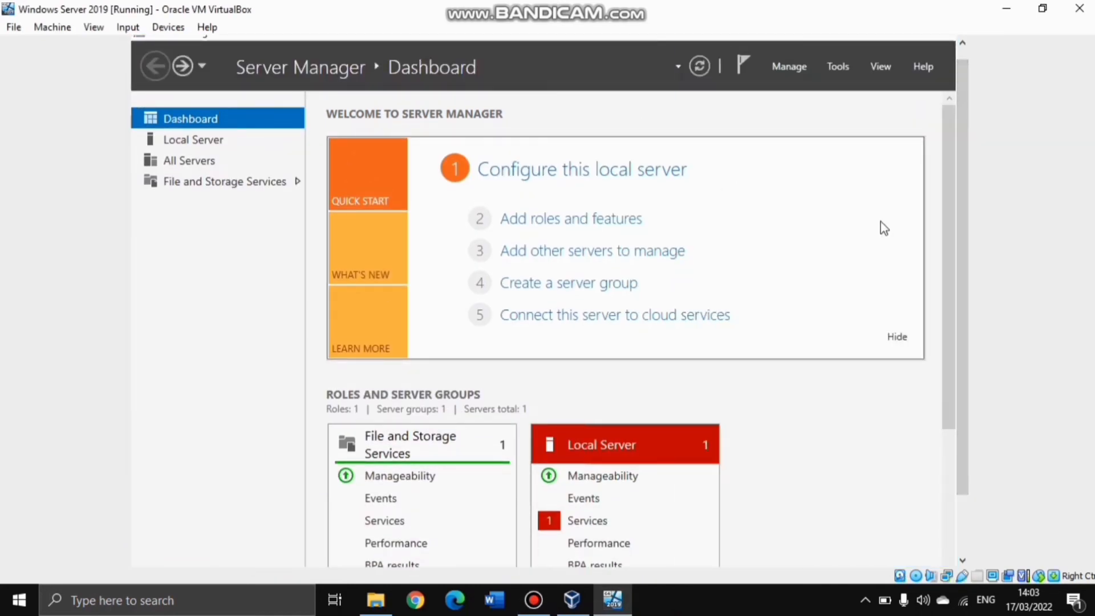
click(792, 69)
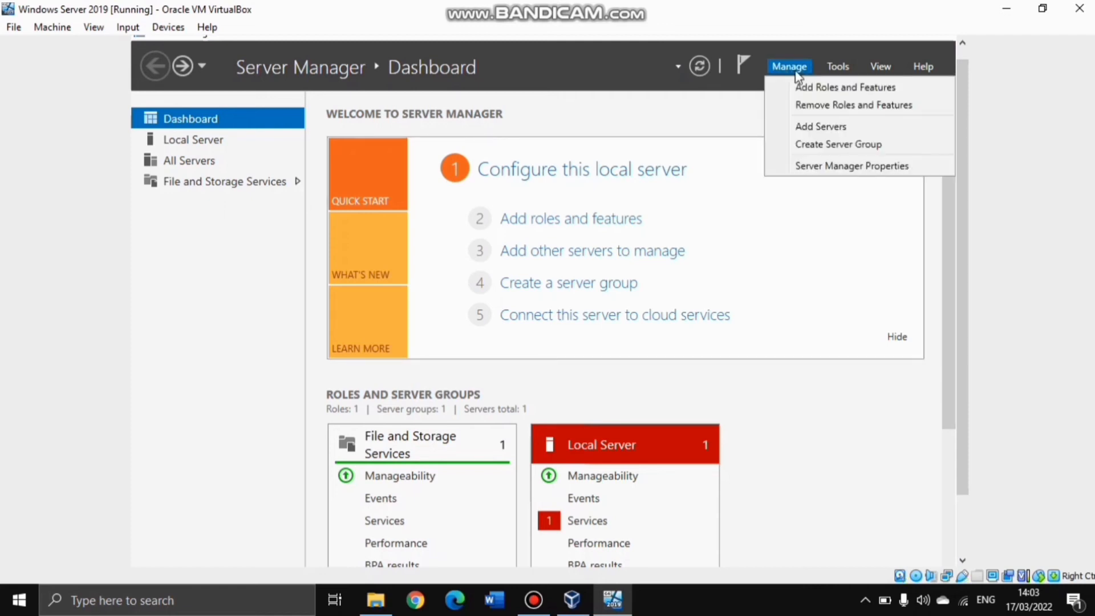
click(835, 88)
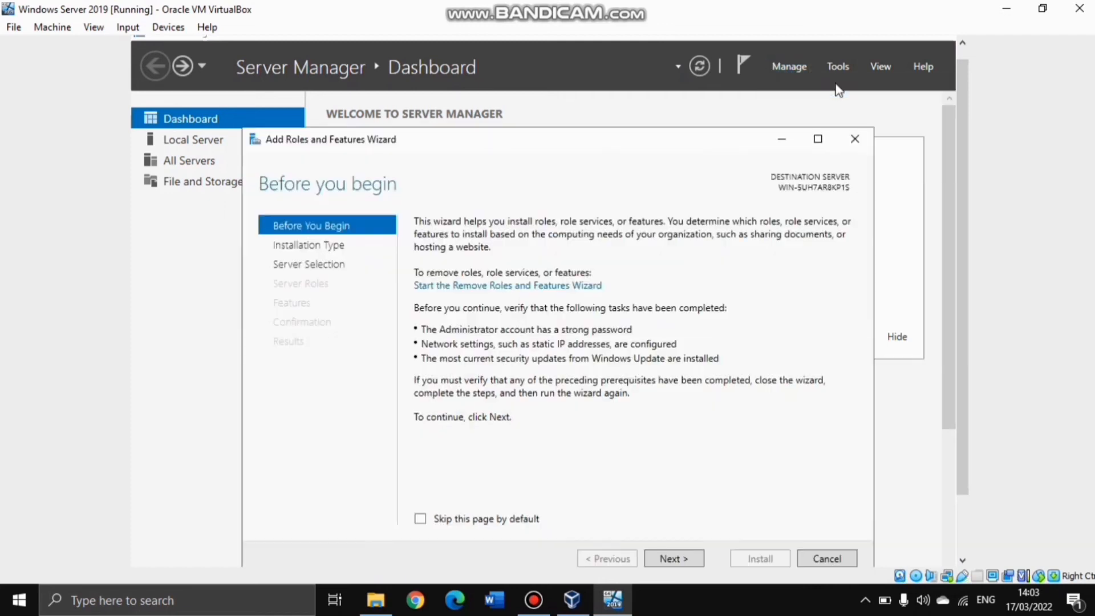
click(674, 558)
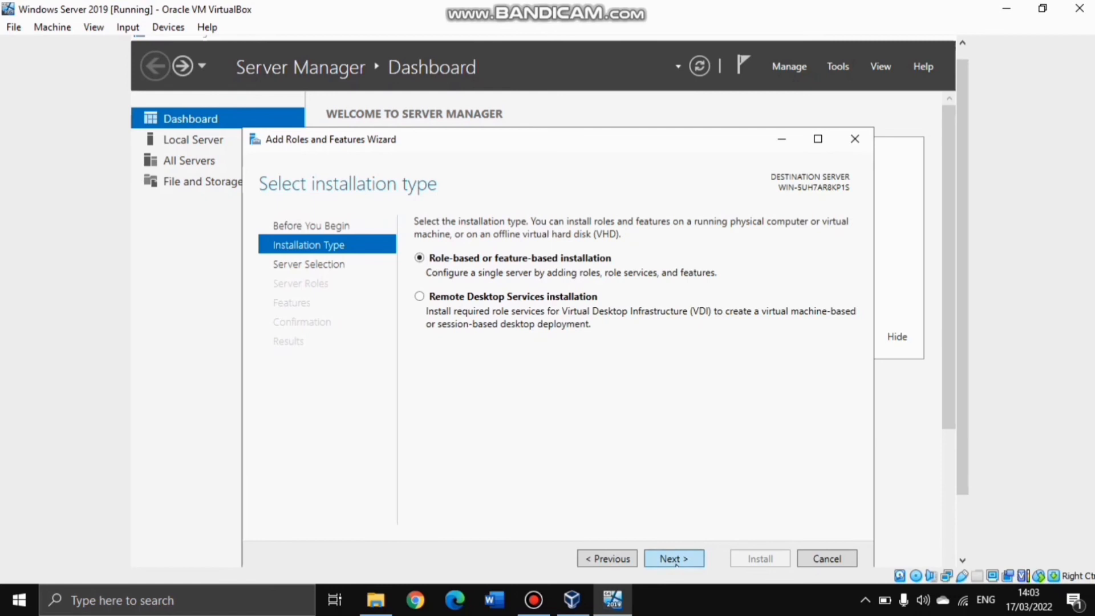
click(675, 560)
click(677, 560)
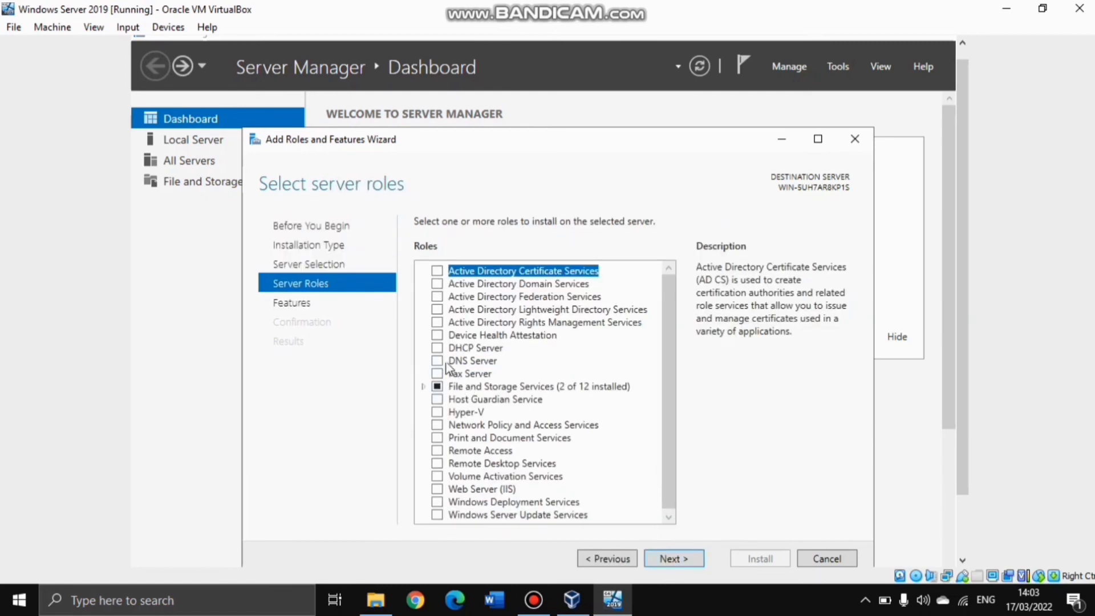
Select the DNS Server and Web Server (IIS) roles, accepting their required management tools
click(441, 361)
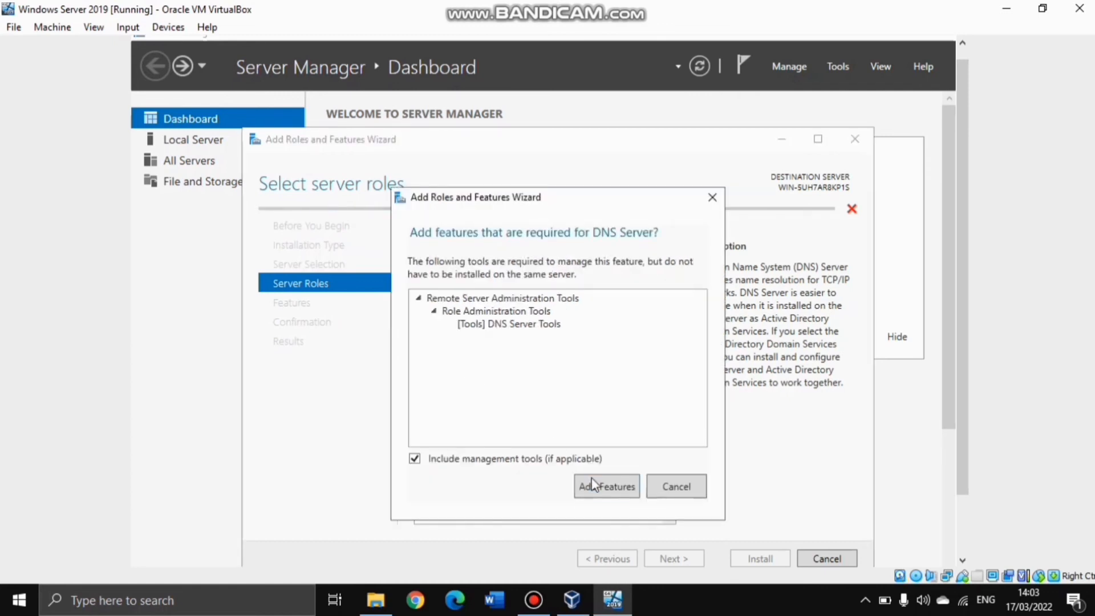
click(593, 485)
click(439, 488)
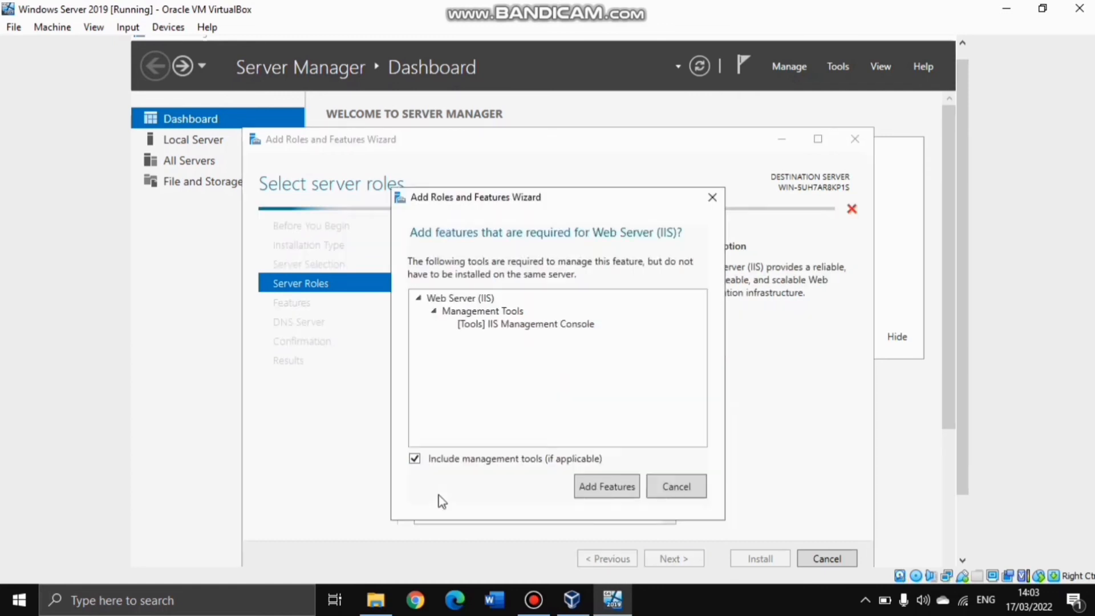
click(604, 489)
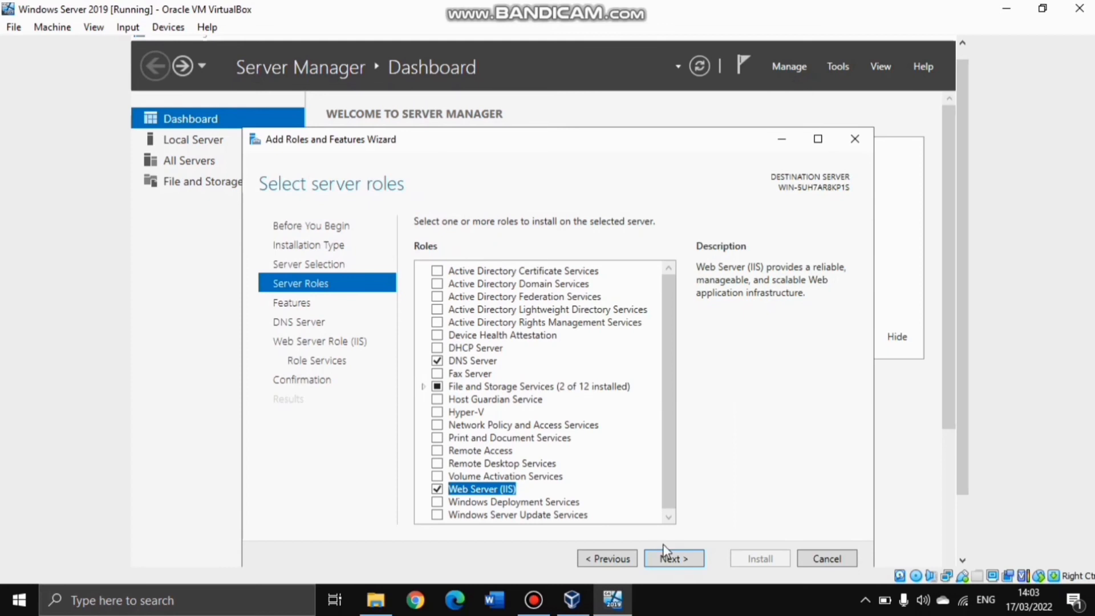
Keep the default features and role services and begin the installation
click(677, 559)
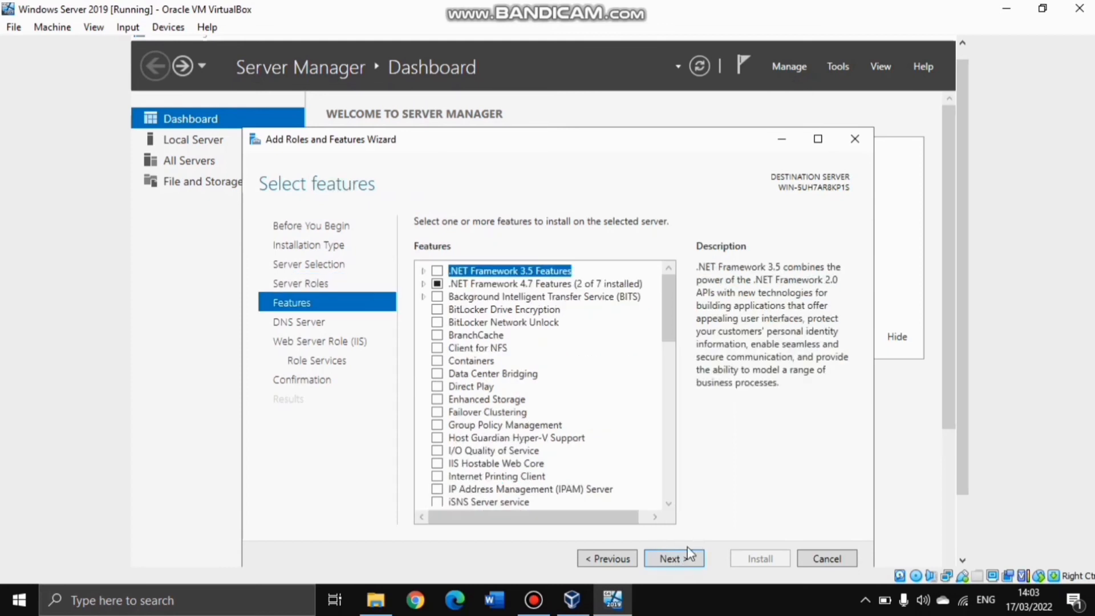
click(683, 559)
click(684, 558)
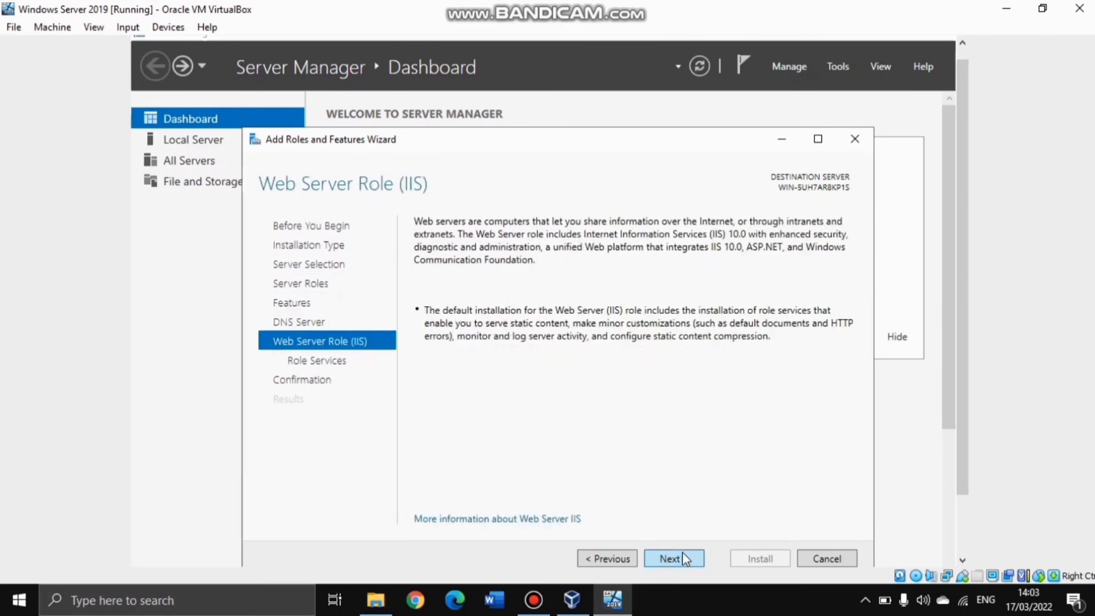
click(684, 558)
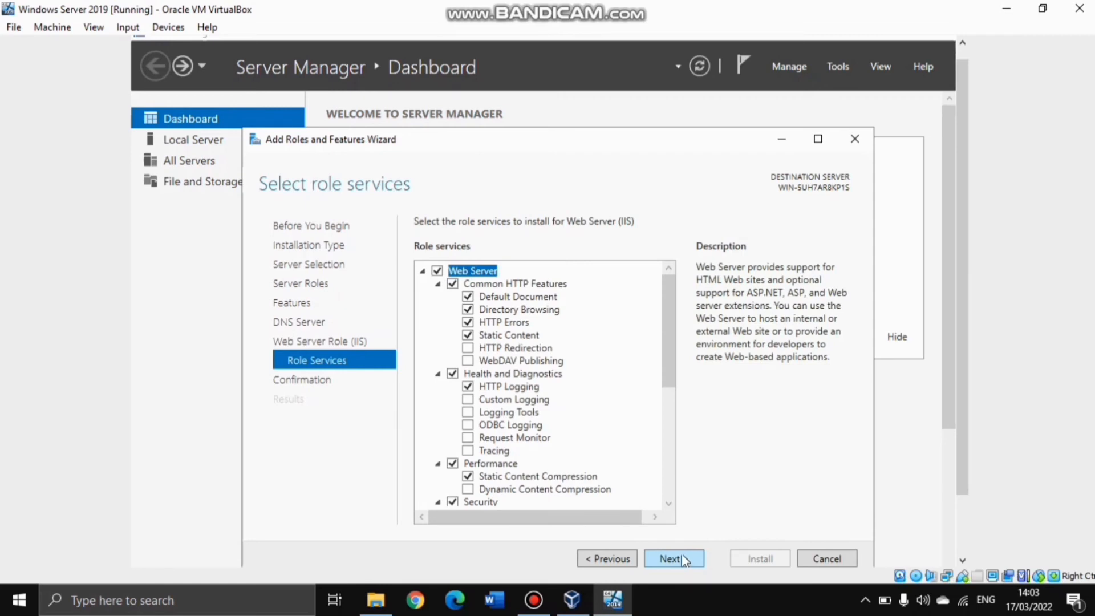
click(673, 559)
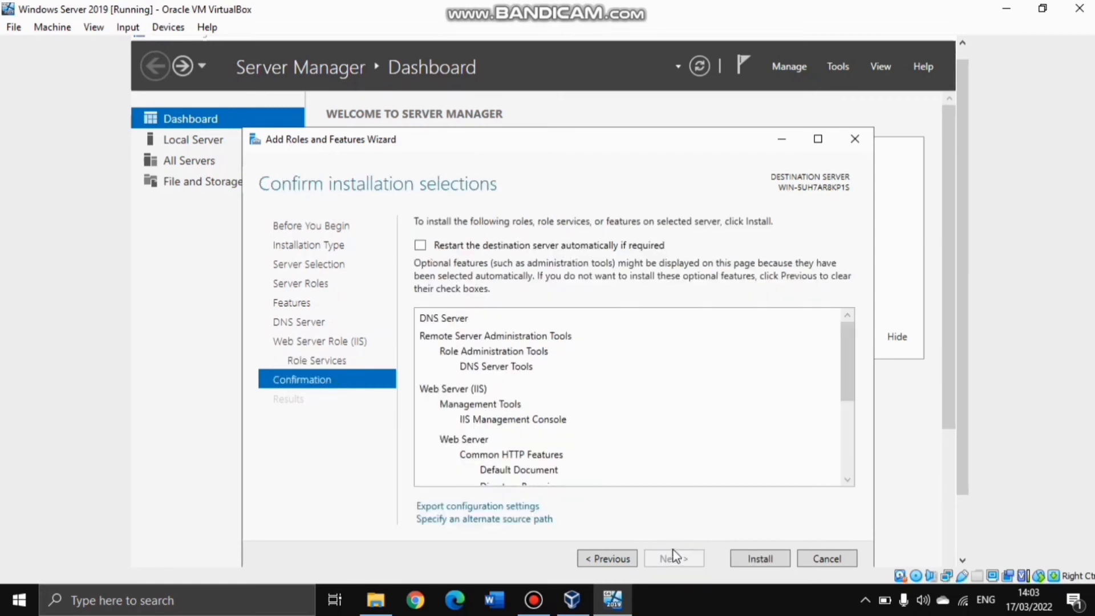
click(742, 560)
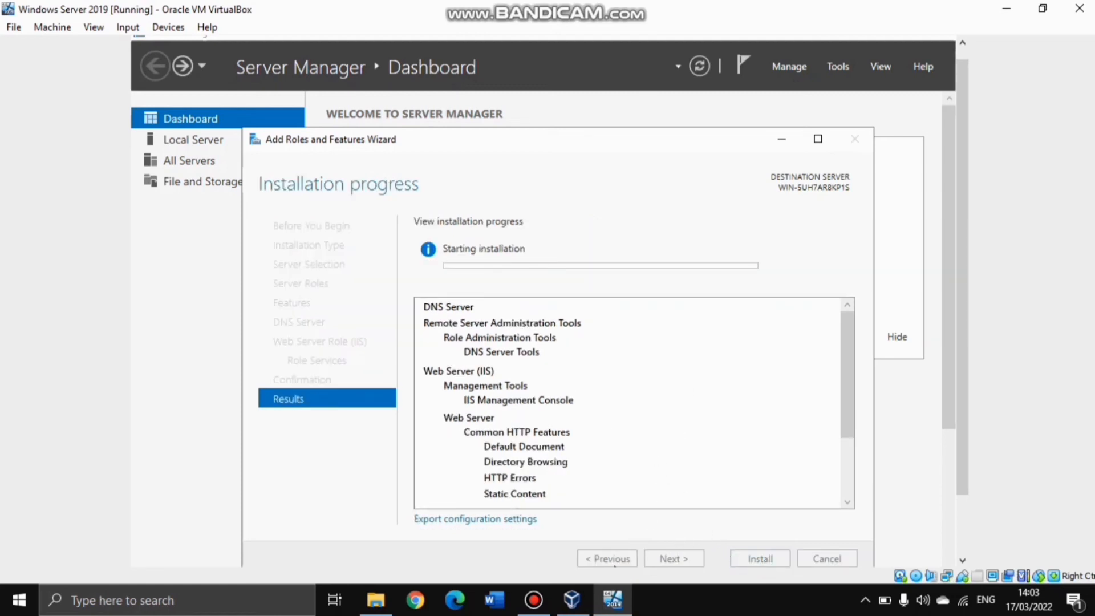
Close the finished role installation wizard and open Server Manager's Tools menu
mouse_move(572, 599)
click(533, 598)
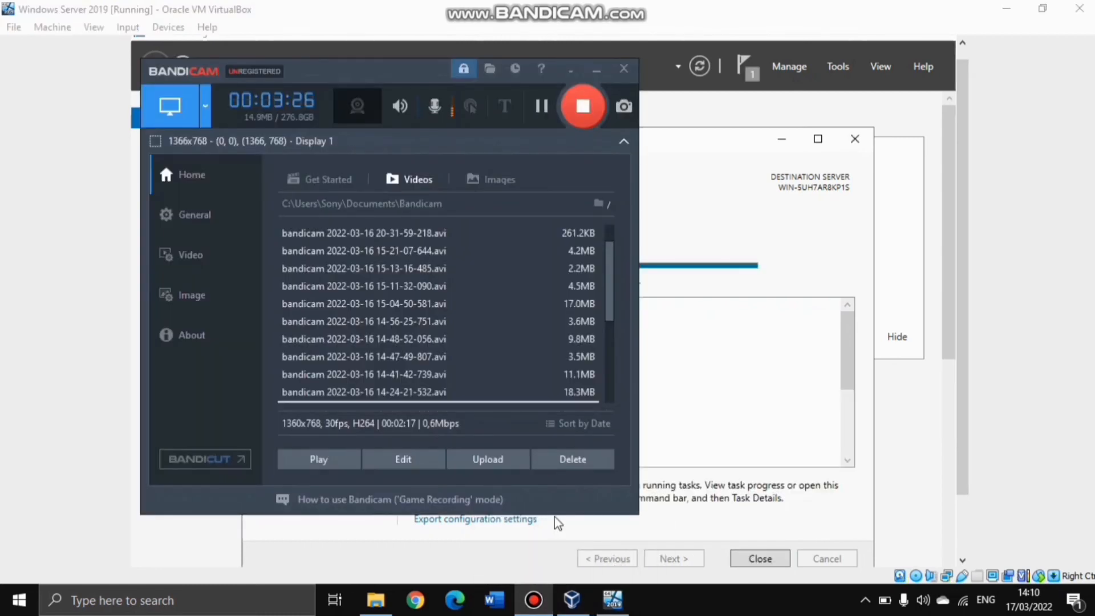
click(679, 137)
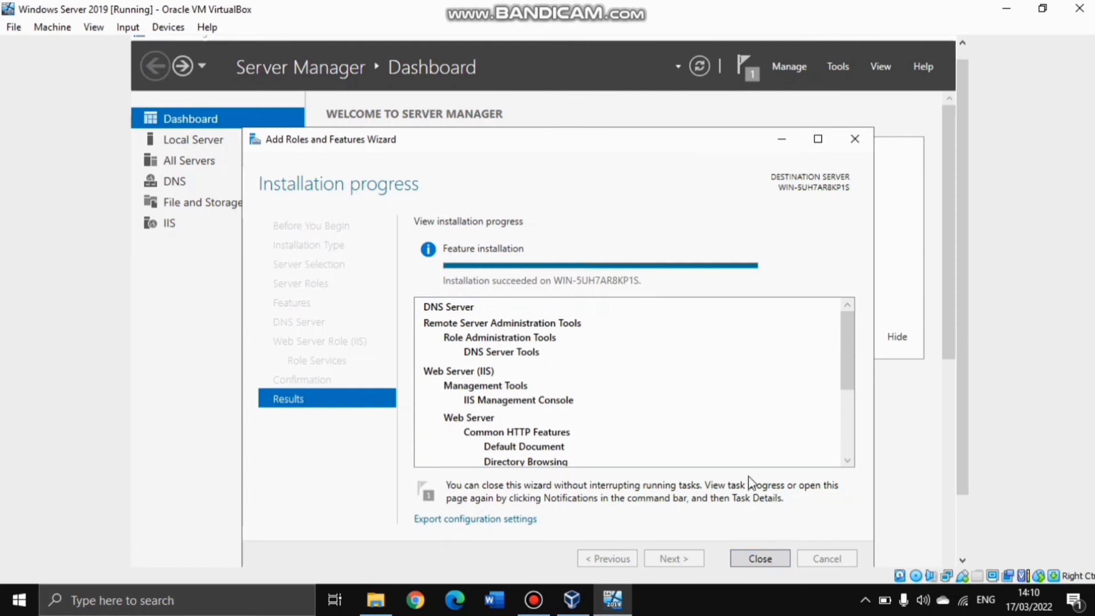
click(774, 559)
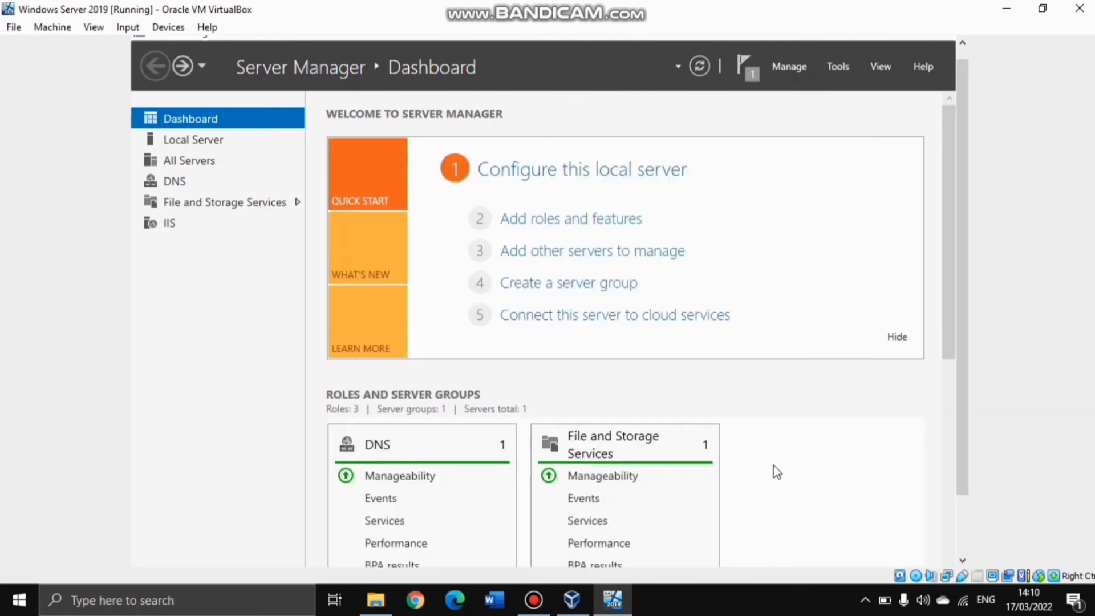
scroll(947, 388, down, 3)
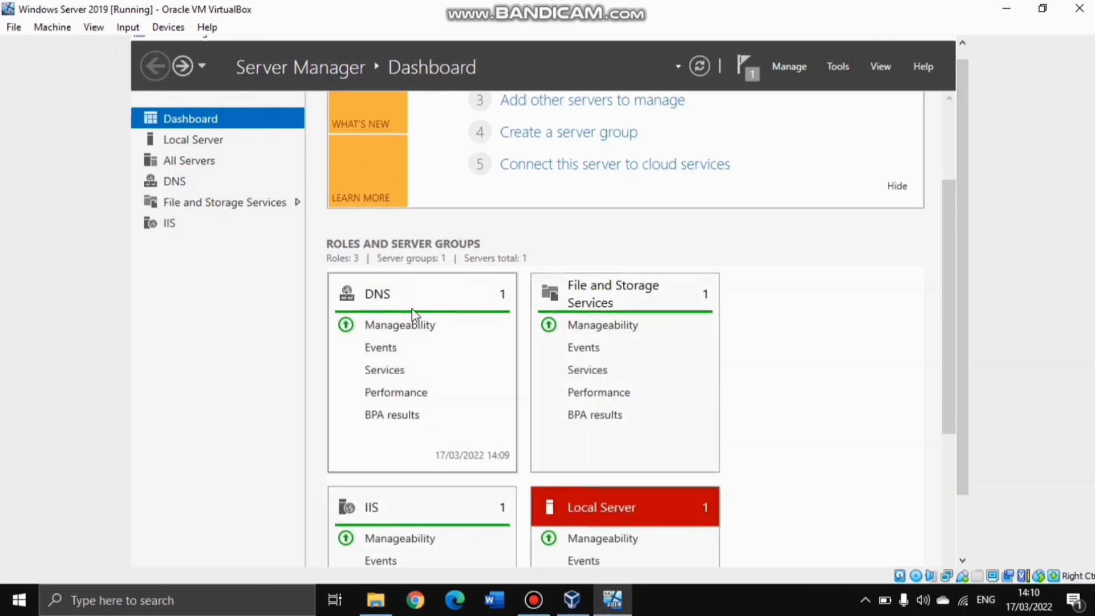
drag(949, 252, 940, 147)
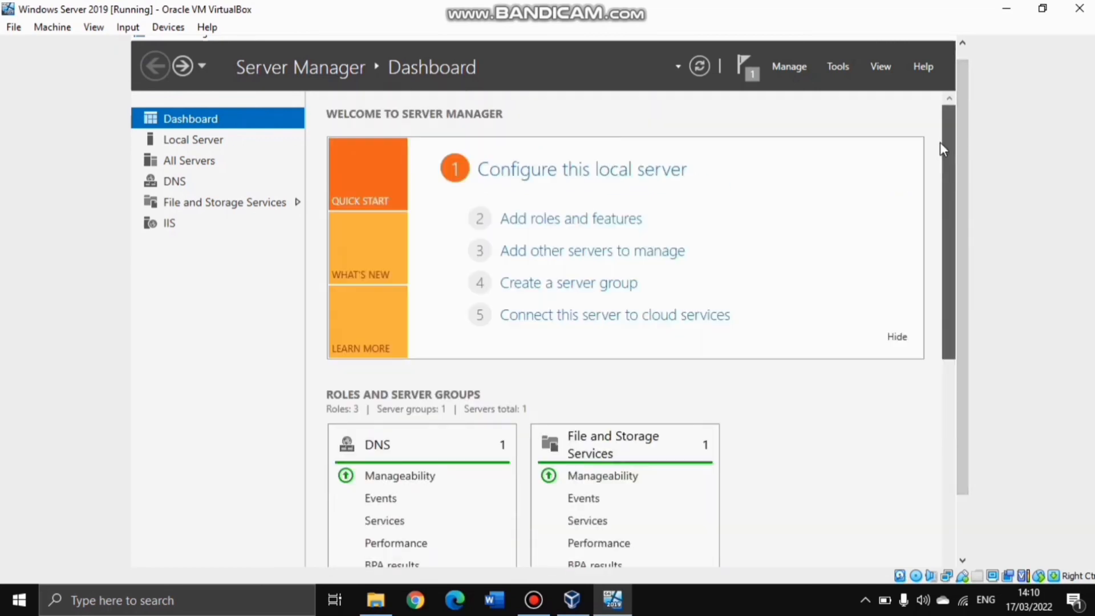
click(840, 71)
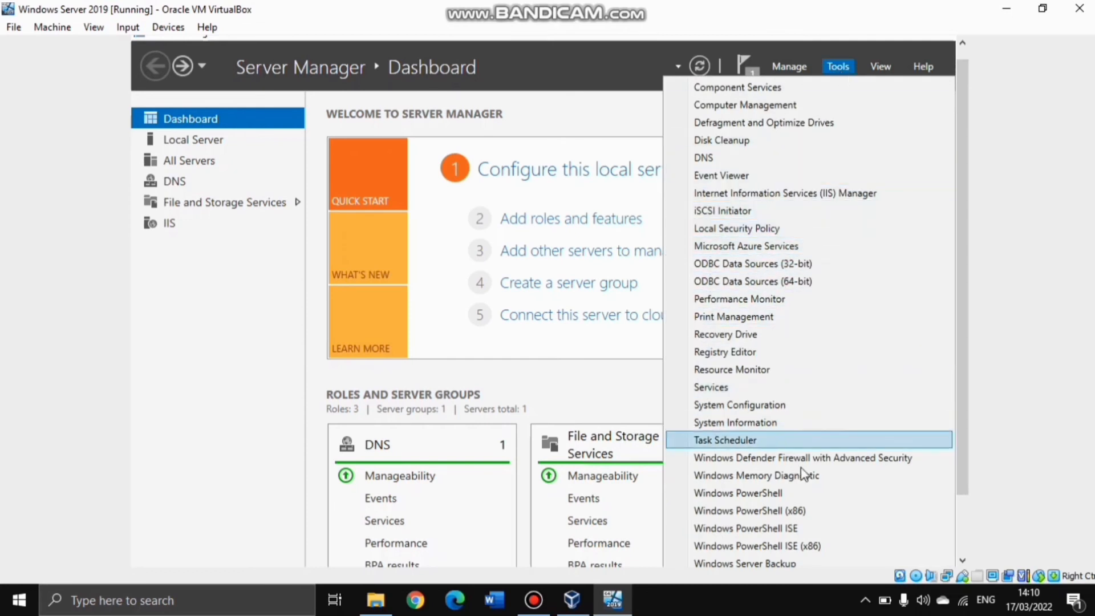
Launch IIS Manager maximized, expand the server and Sites, and select Default Web Site
click(859, 194)
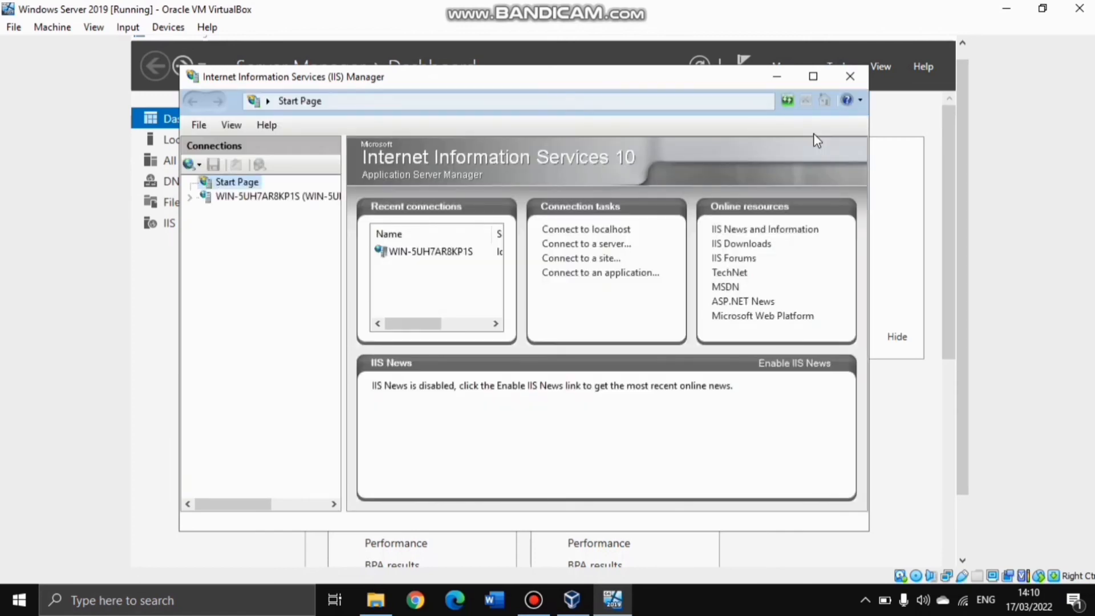
click(809, 77)
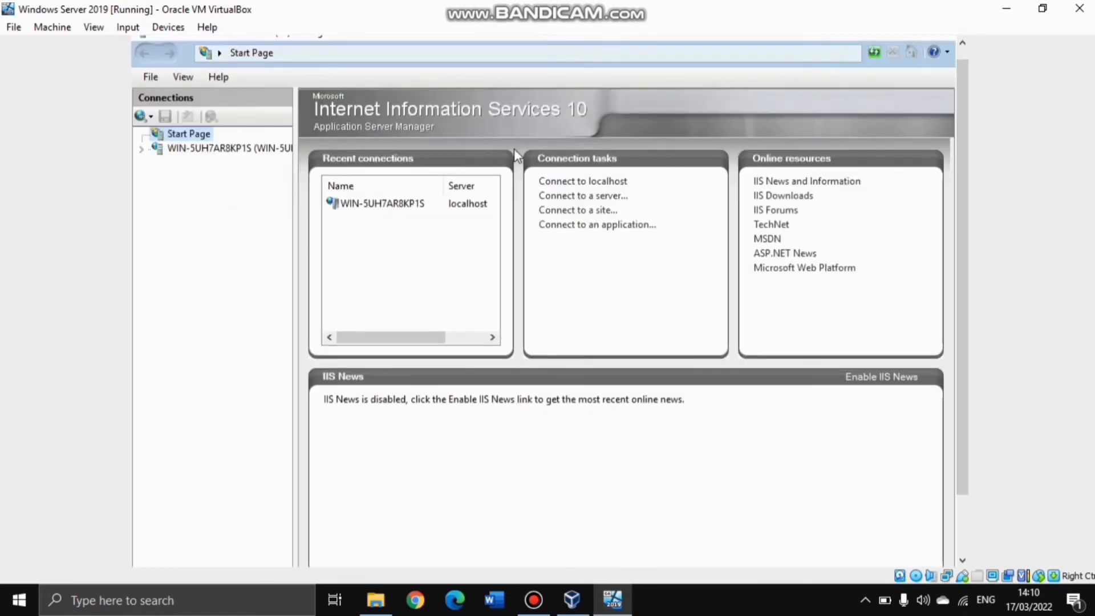
click(141, 148)
click(140, 148)
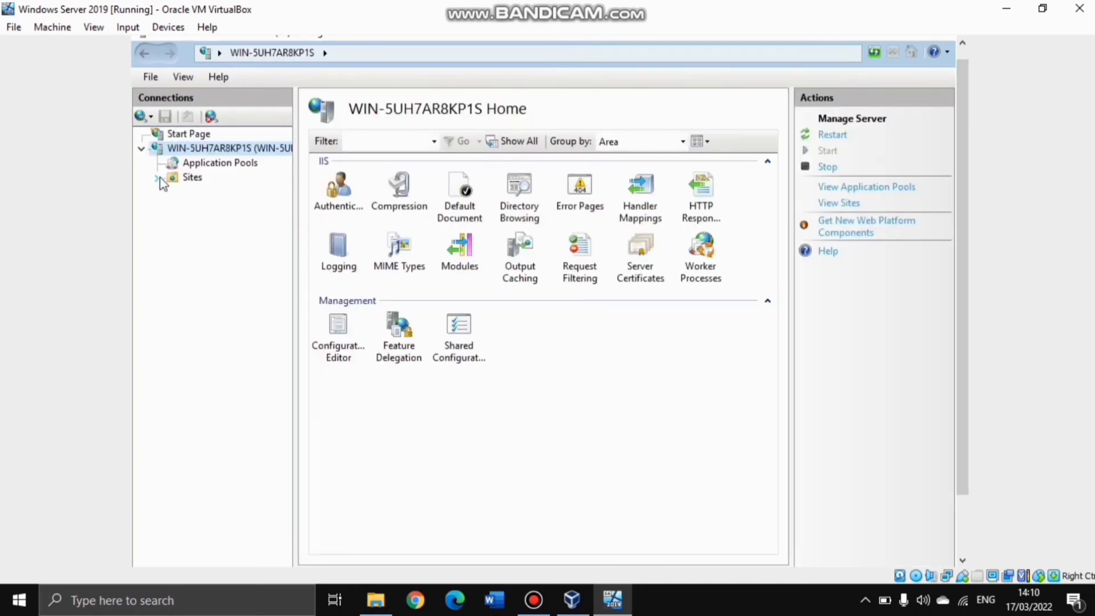
click(160, 178)
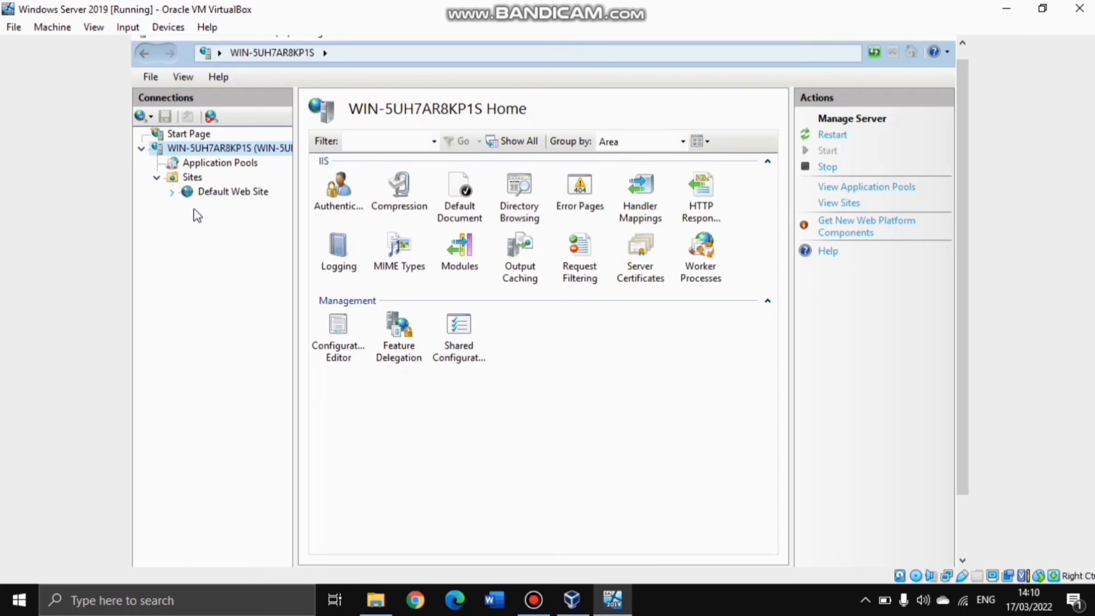
click(232, 192)
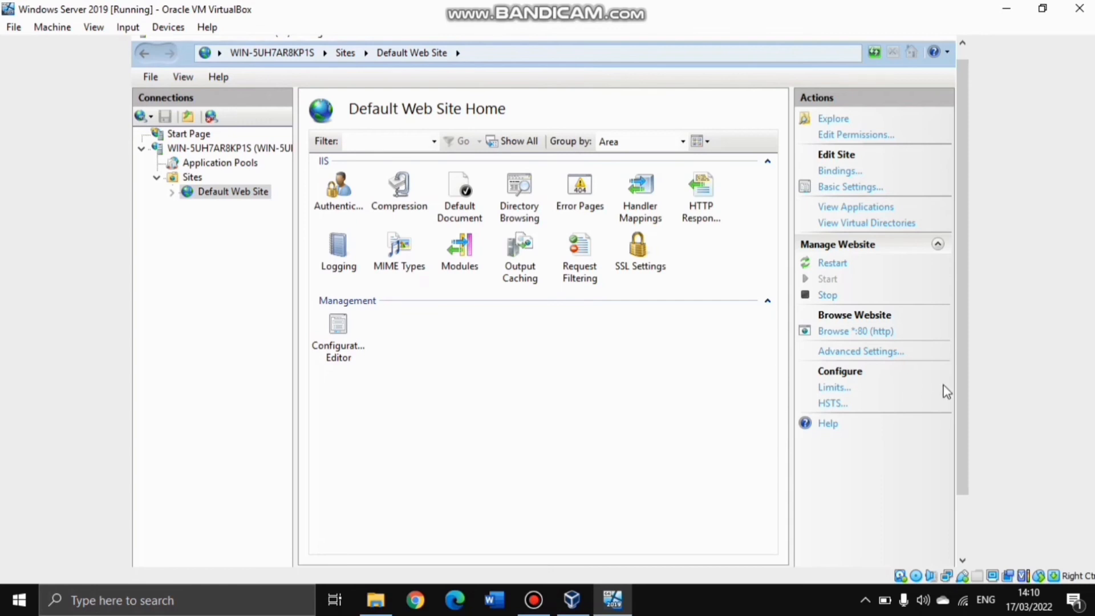
scroll(963, 384, down, 3)
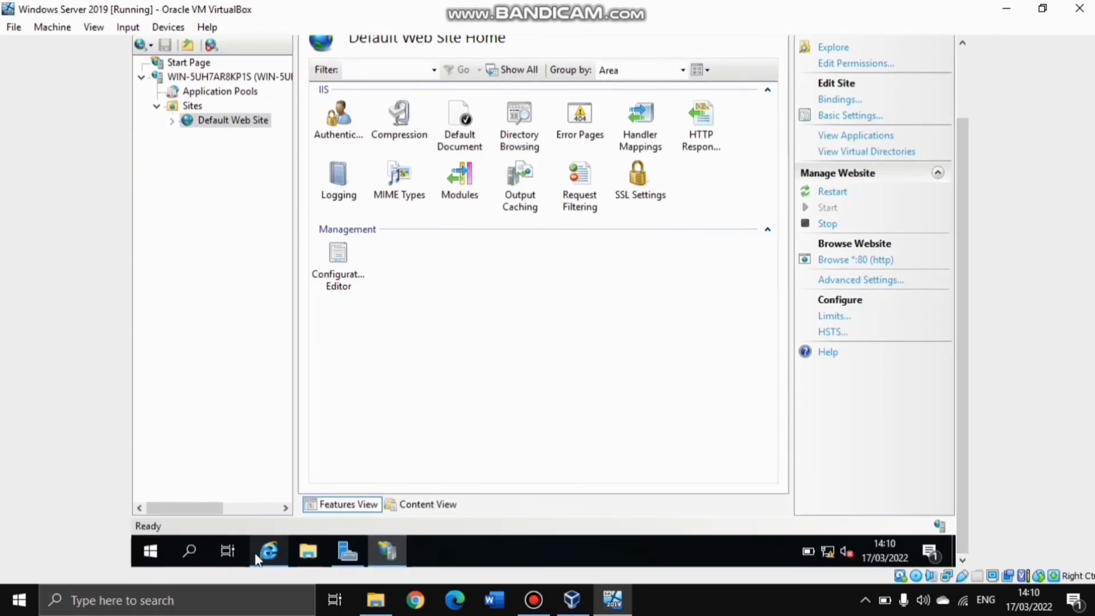
scroll(955, 433, up, 3)
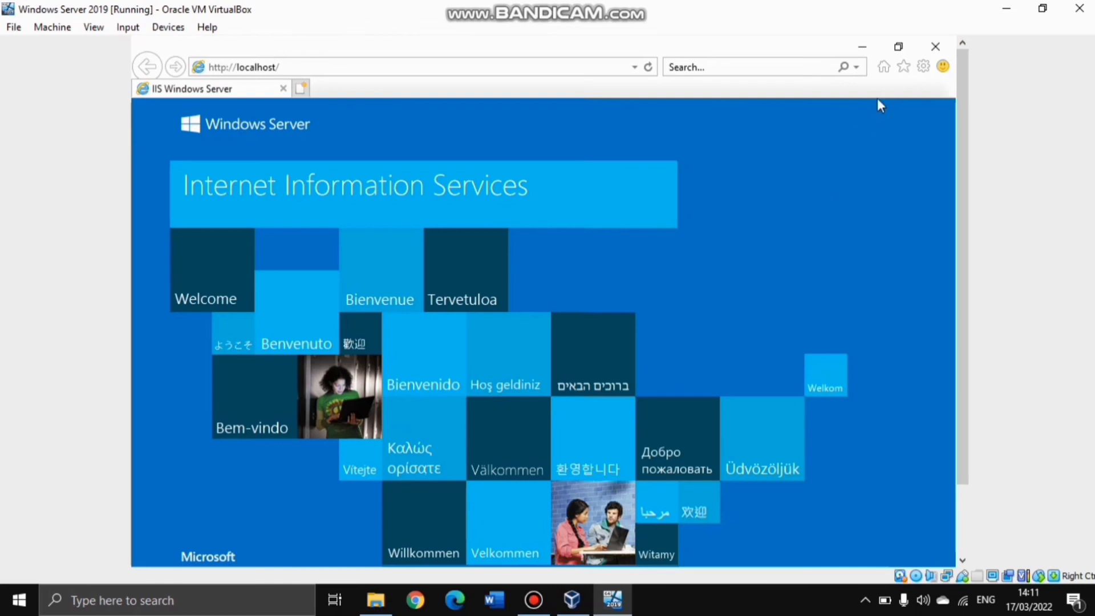
click(935, 46)
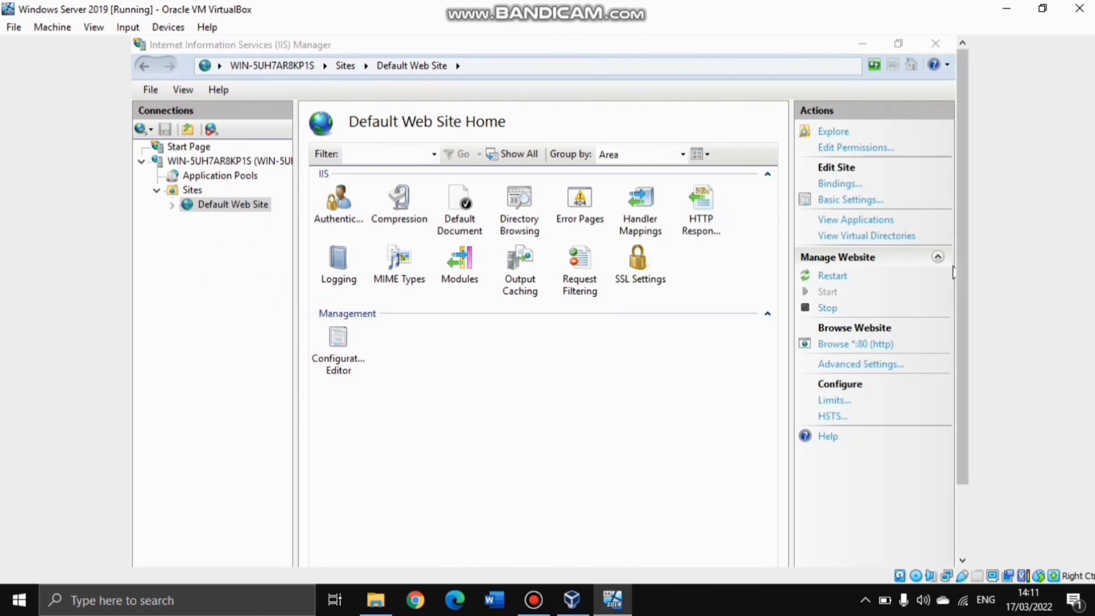
drag(962, 268, 962, 309)
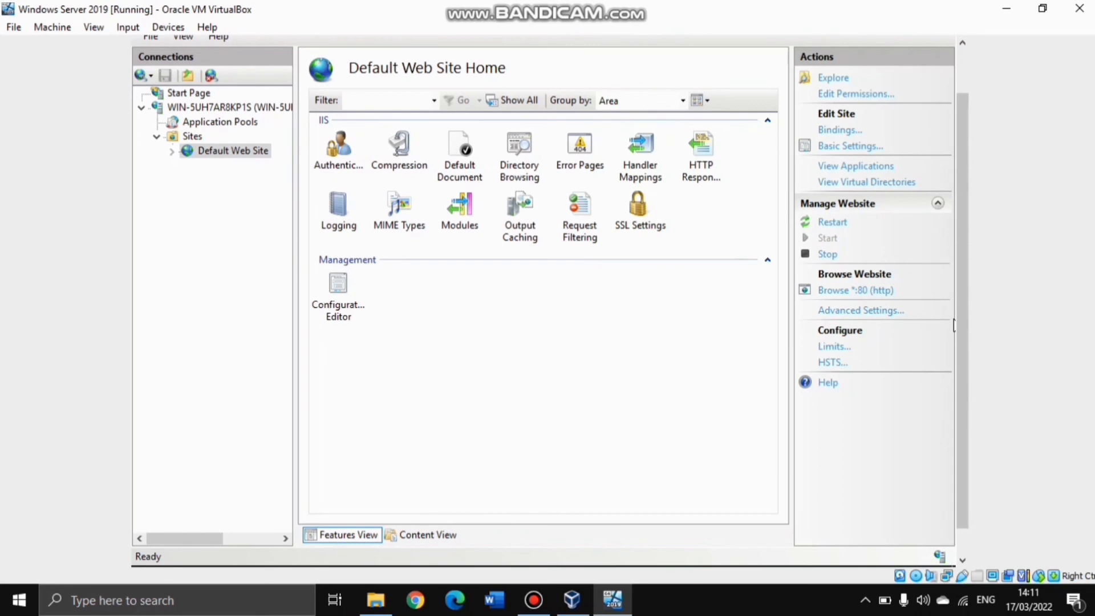
scroll(587, 524, up, 3)
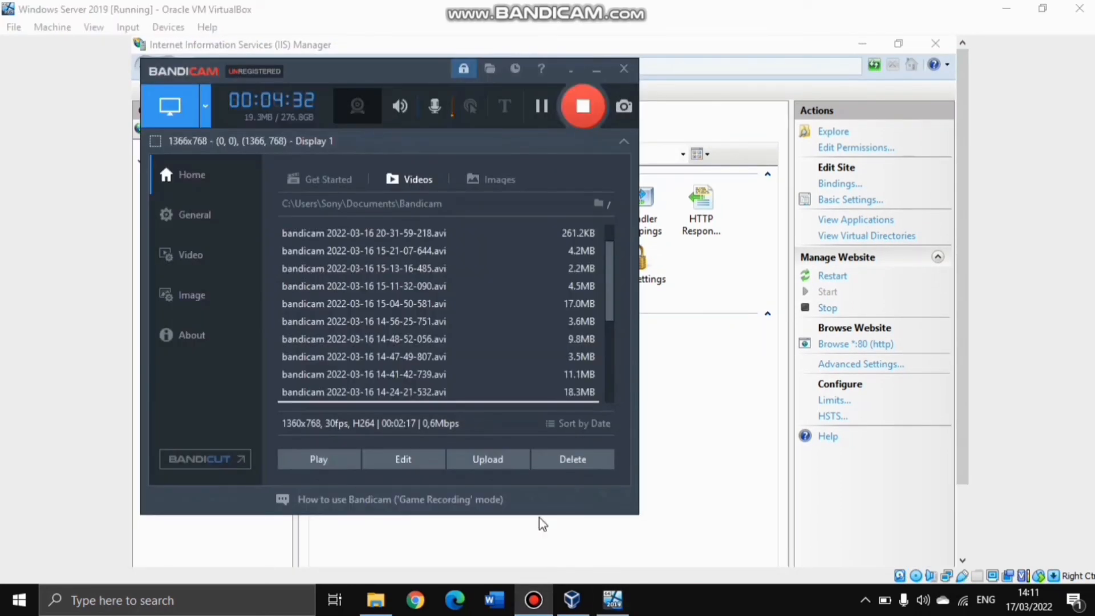
click(539, 519)
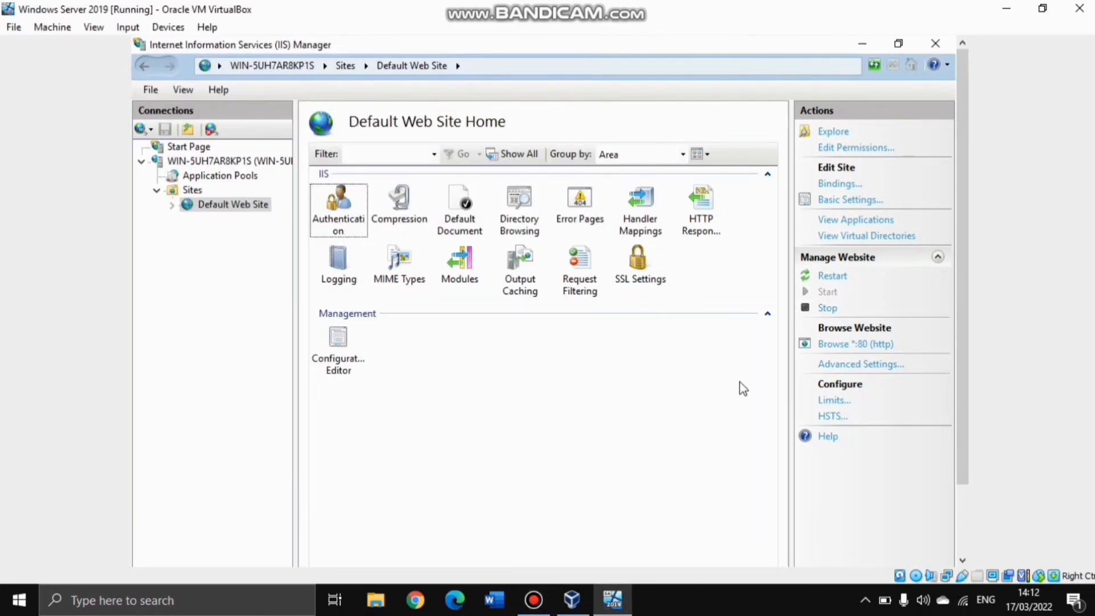
scroll(622, 405, down, 5)
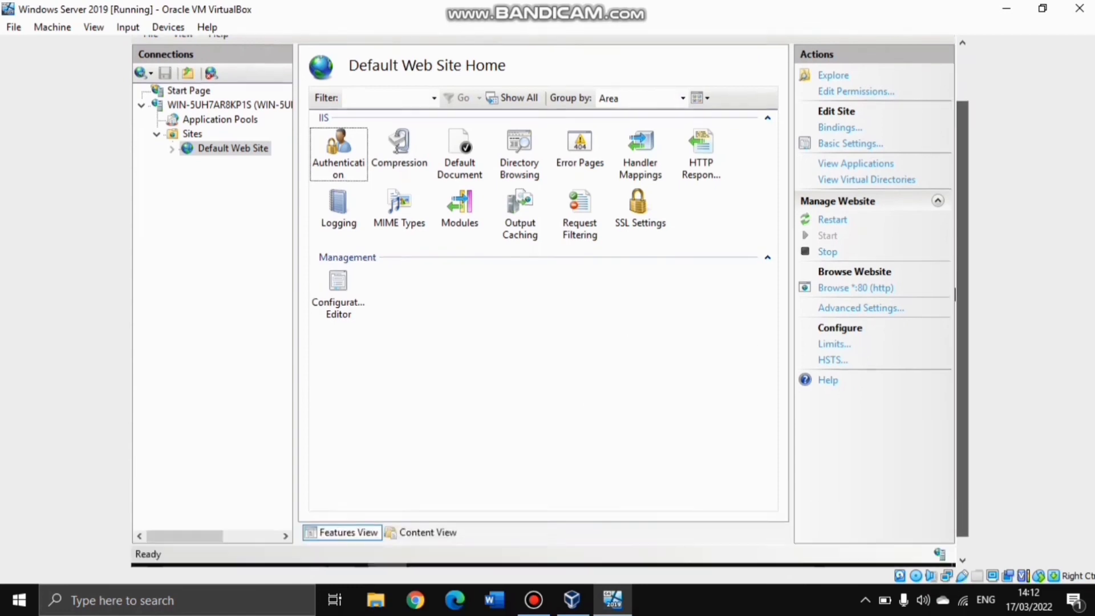
click(311, 558)
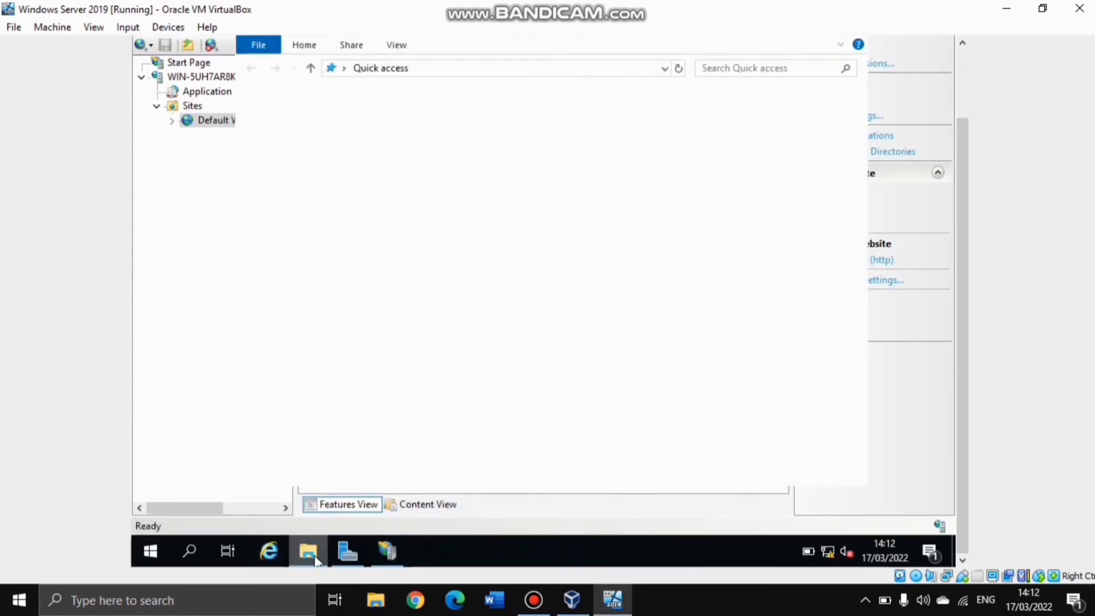
click(298, 166)
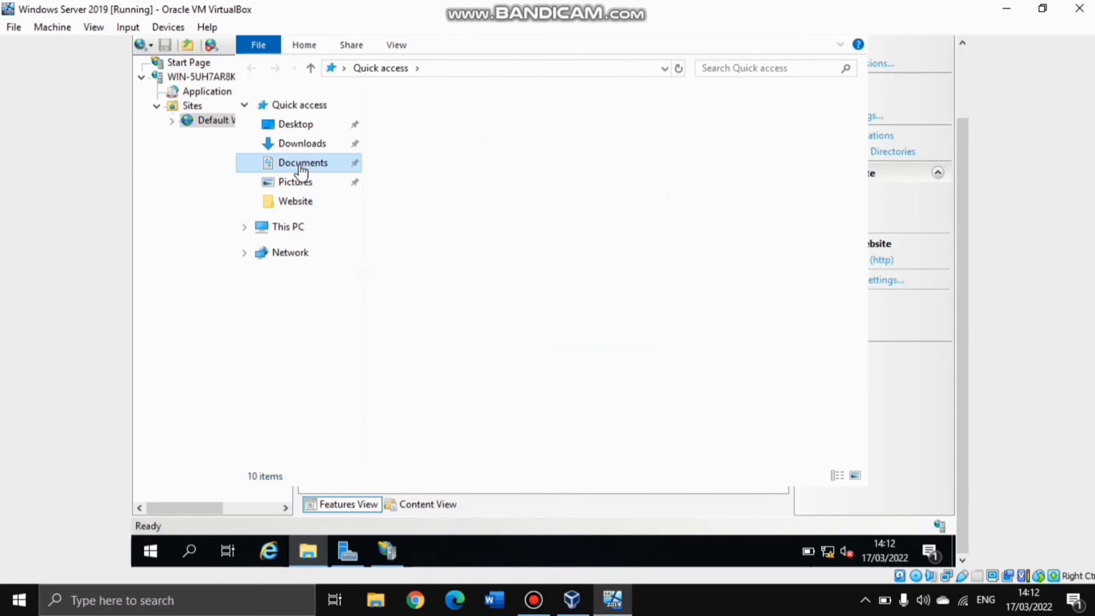
click(413, 122)
double_click(413, 122)
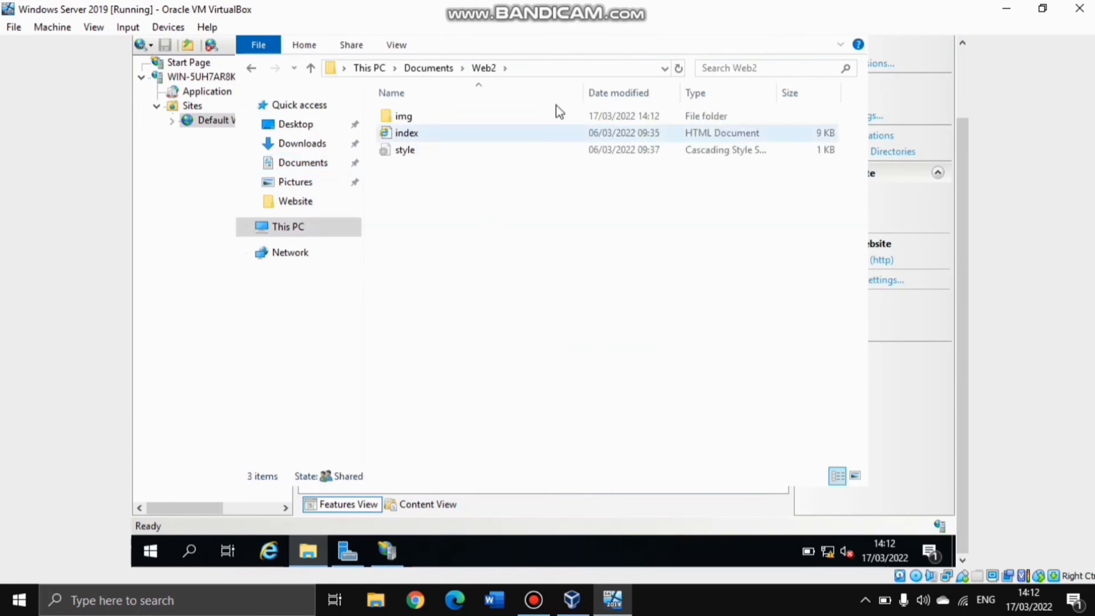
scroll(962, 148, up, 3)
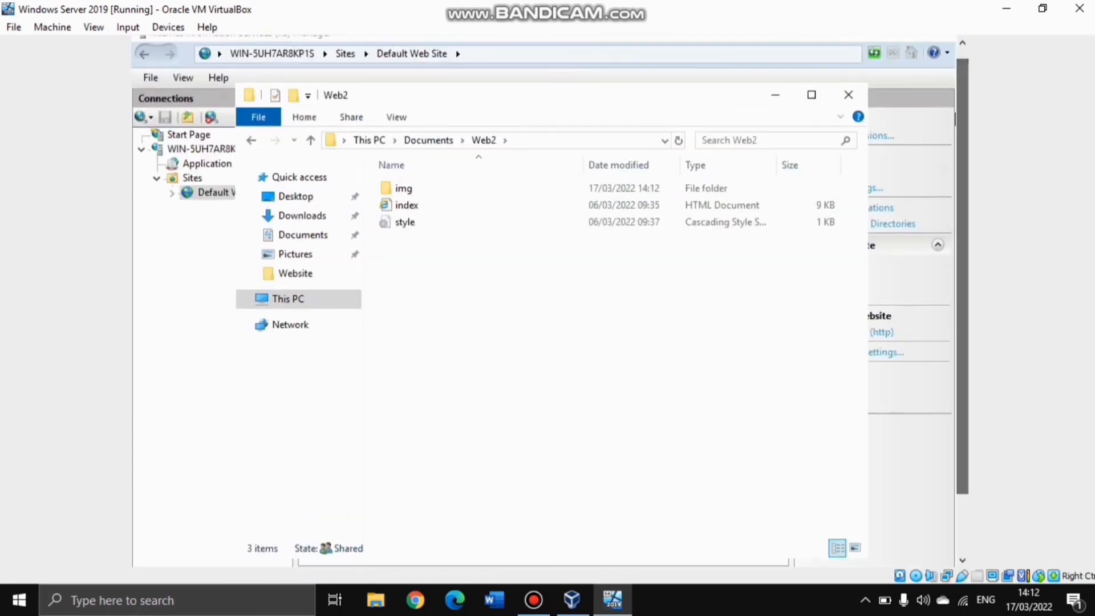
click(848, 93)
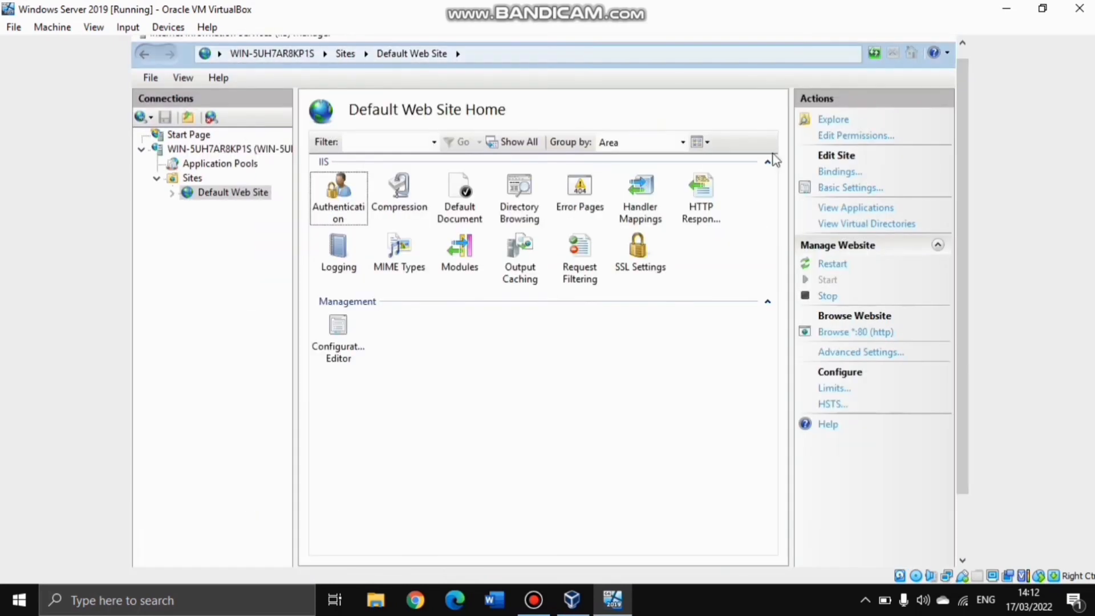
right_click(192, 179)
Add website 'kartika' serving Documents\Web2 on port 80, accepting the shared-port warning
click(238, 191)
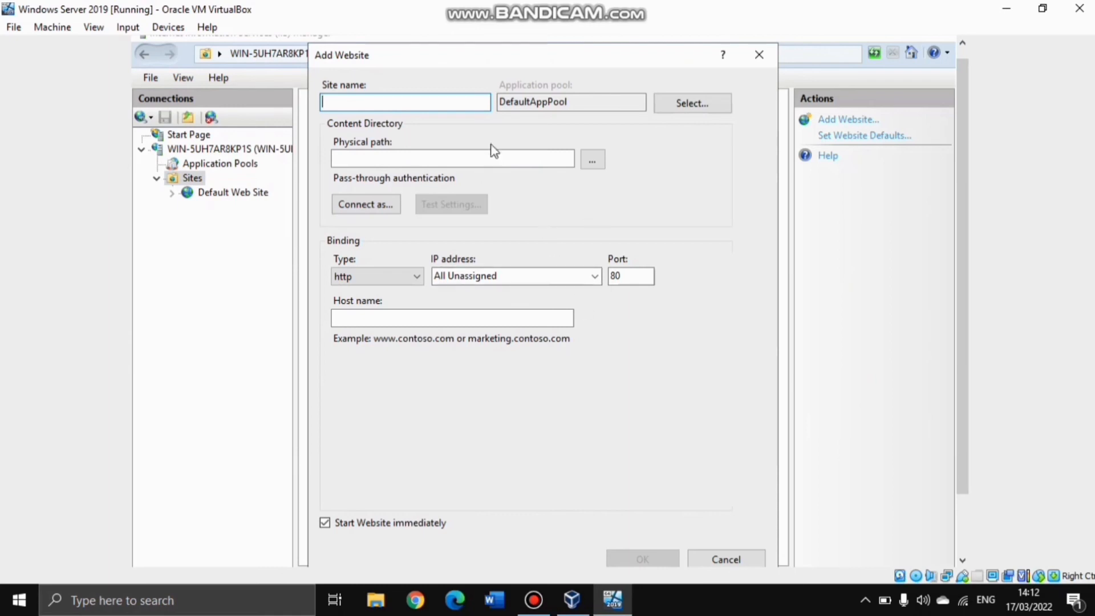
drag(482, 62, 508, 68)
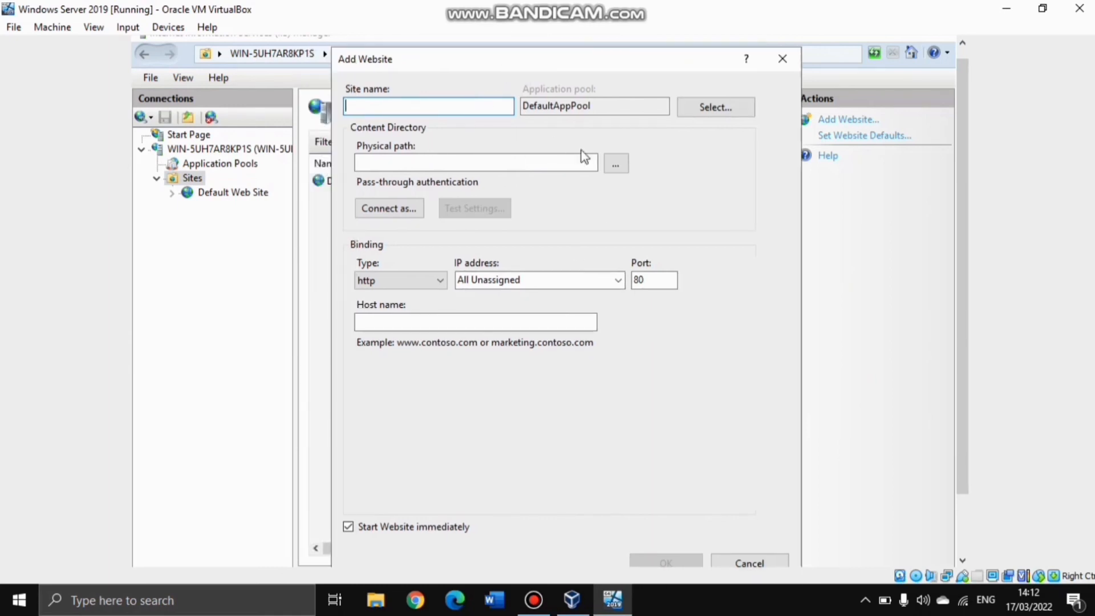
text(kart)
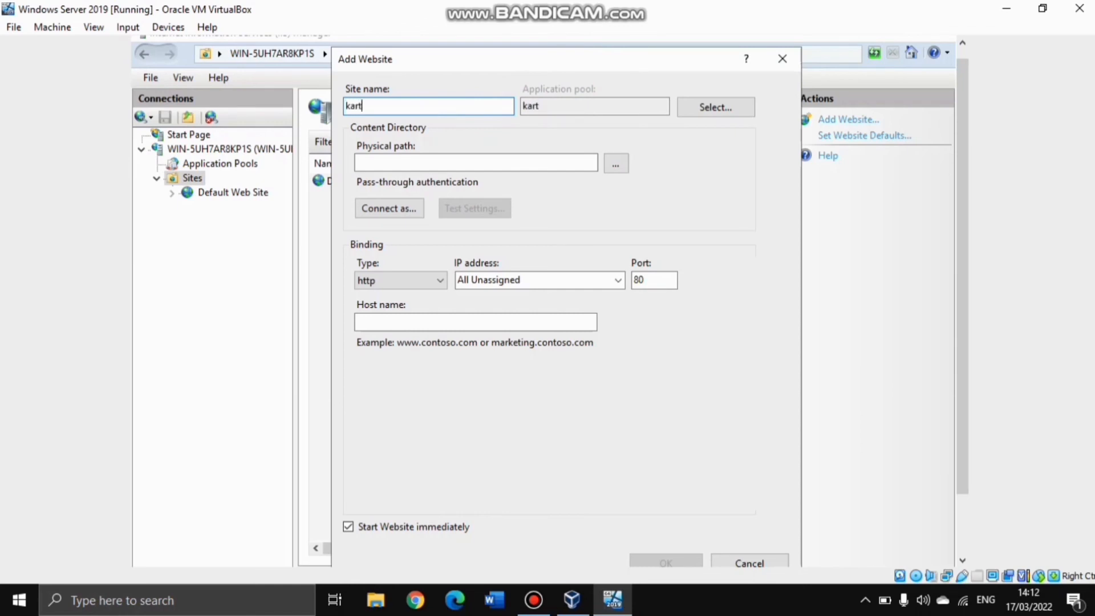
click(616, 164)
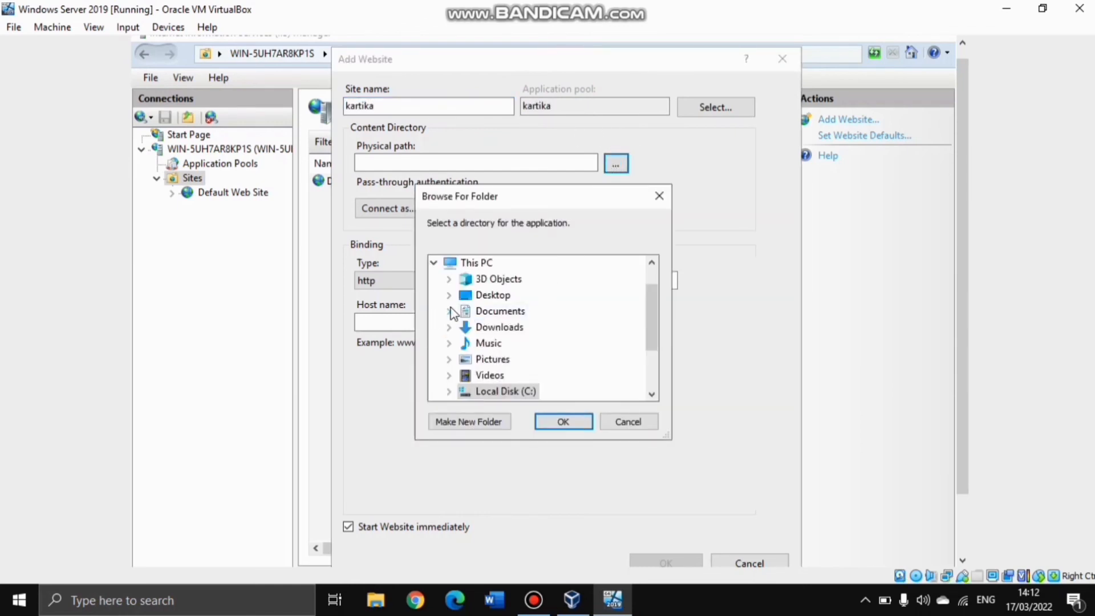
click(449, 310)
double_click(496, 329)
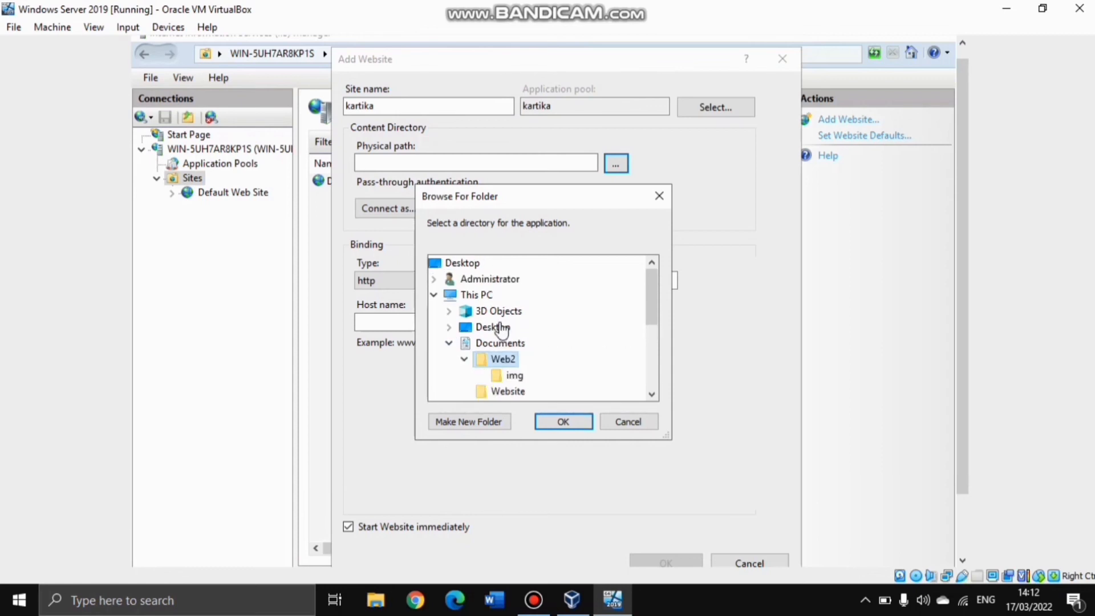
click(573, 426)
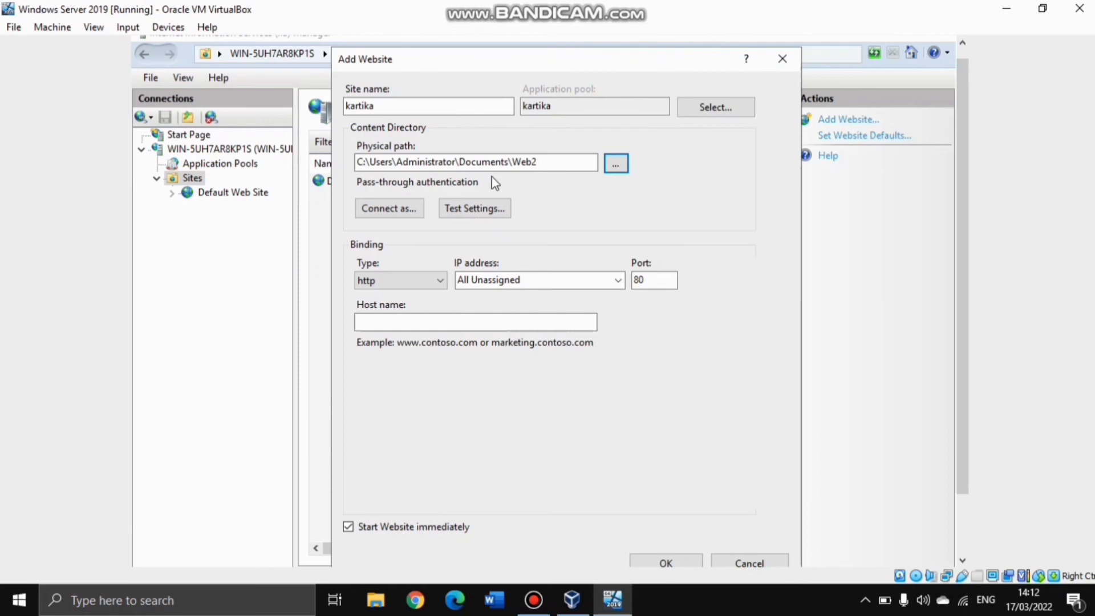
click(665, 561)
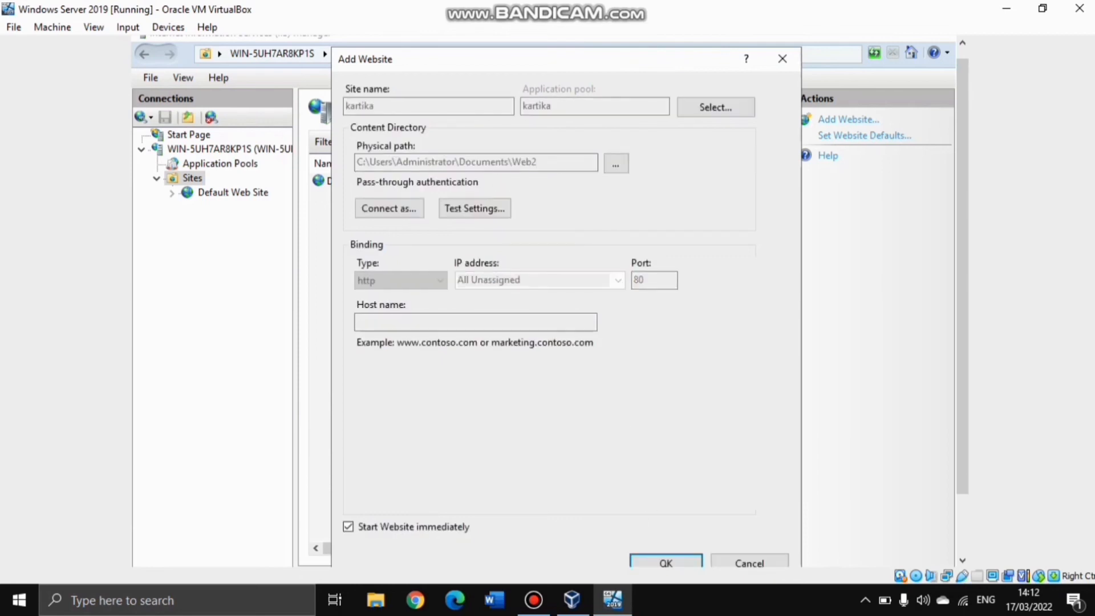
click(595, 389)
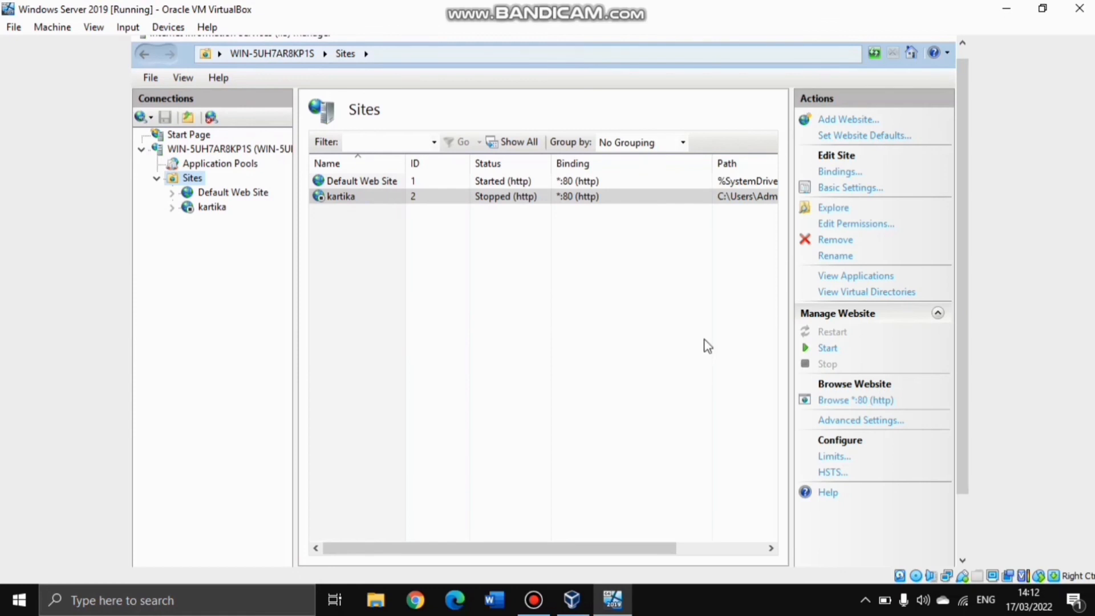
Stop the Default Web Site, start the kartika site, and browse it on *:80 (http)
click(521, 181)
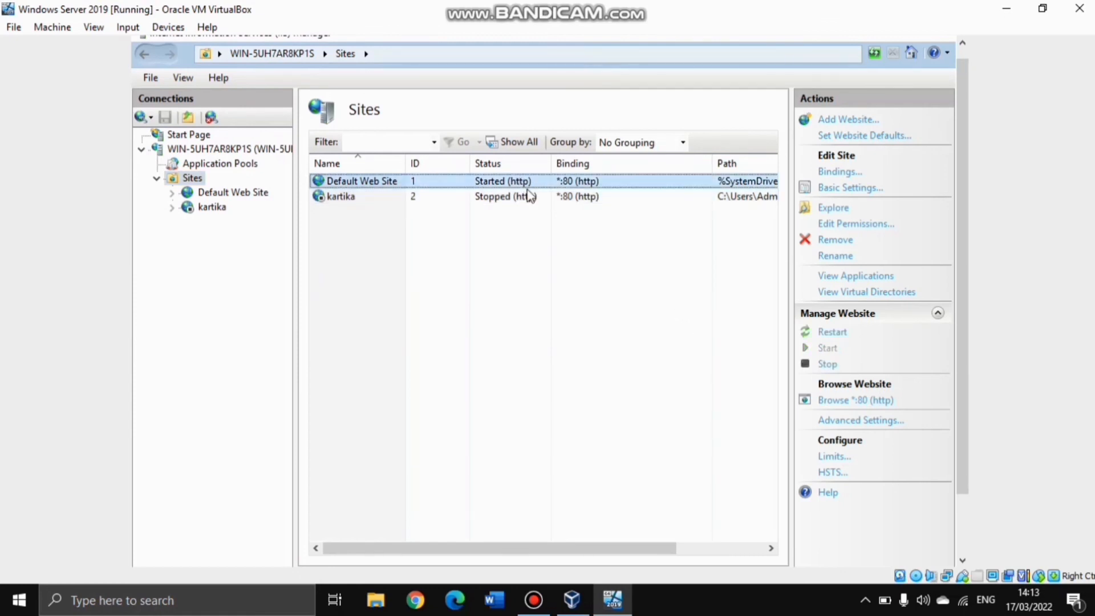
click(474, 196)
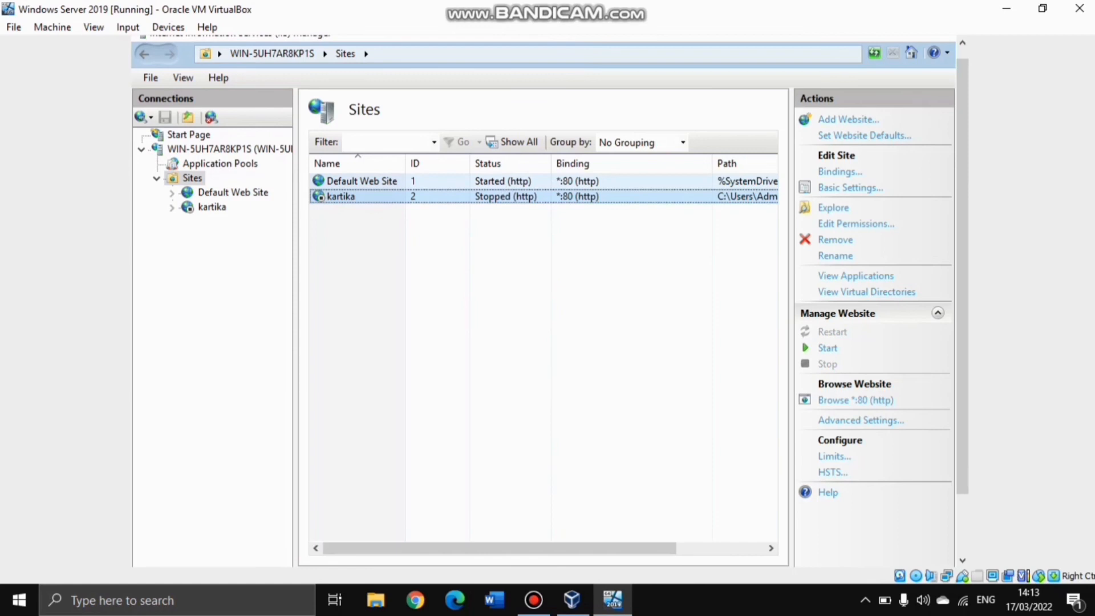
click(550, 183)
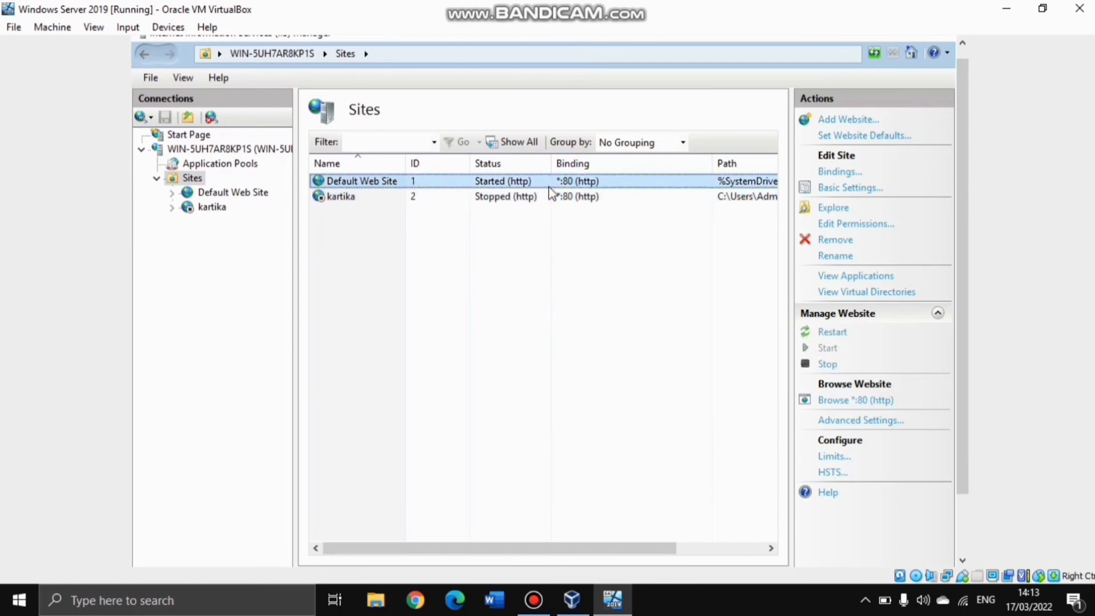
click(826, 365)
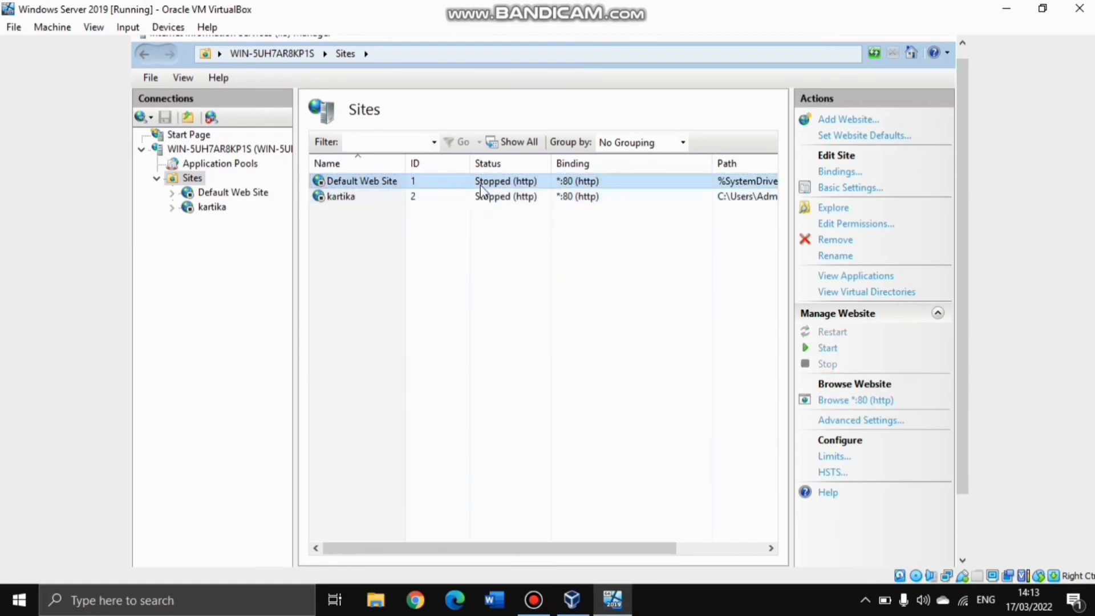
click(495, 200)
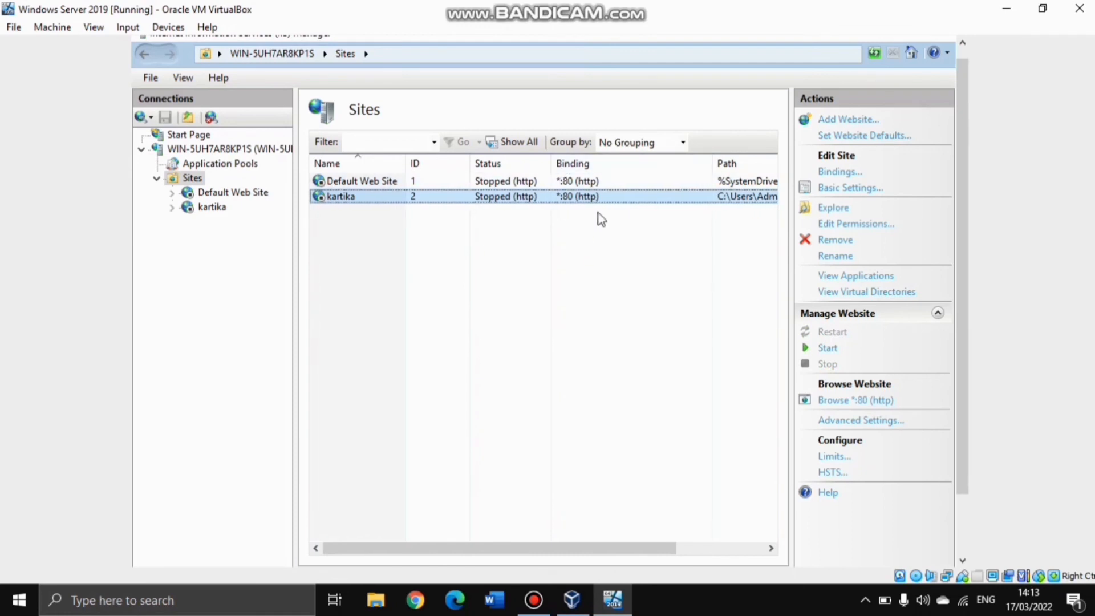
click(826, 348)
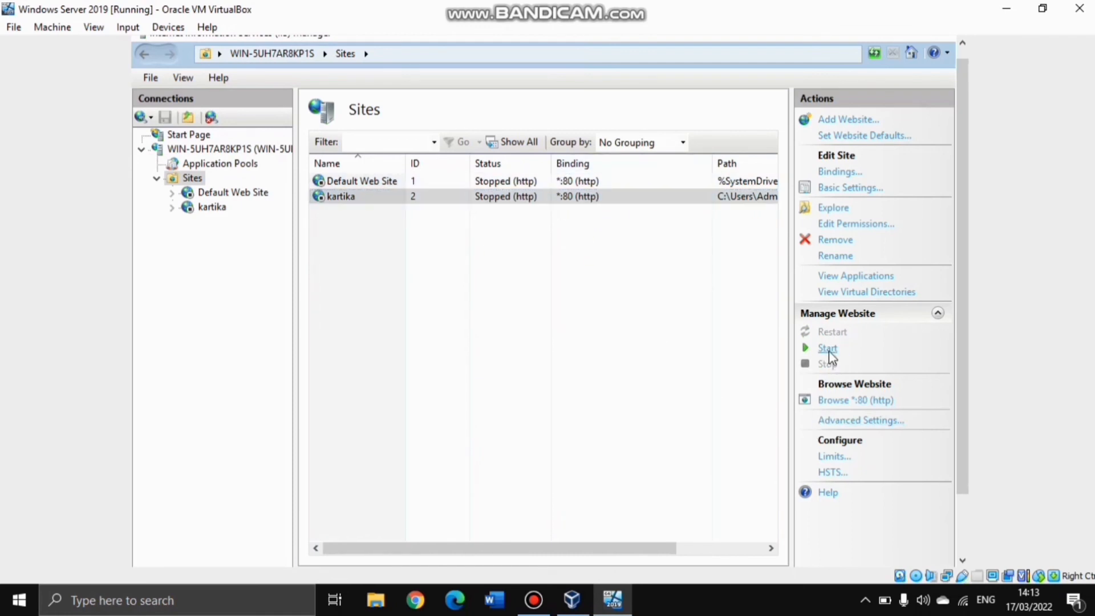
click(824, 401)
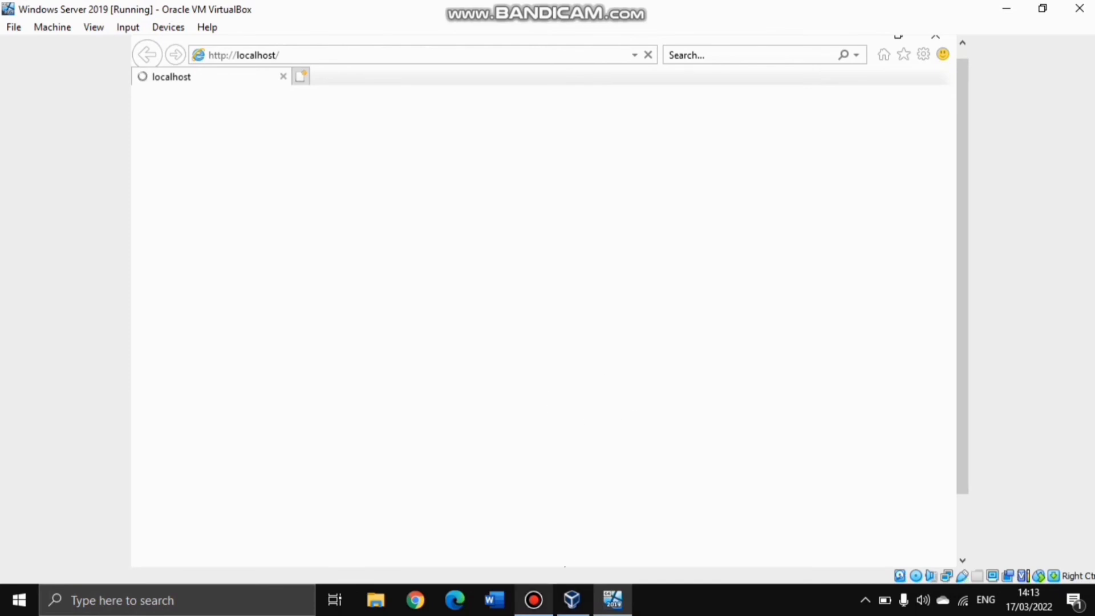
Scroll the localhost portfolio page, jump to its Project section, then close Internet Explorer
mouse_move(533, 600)
click(544, 522)
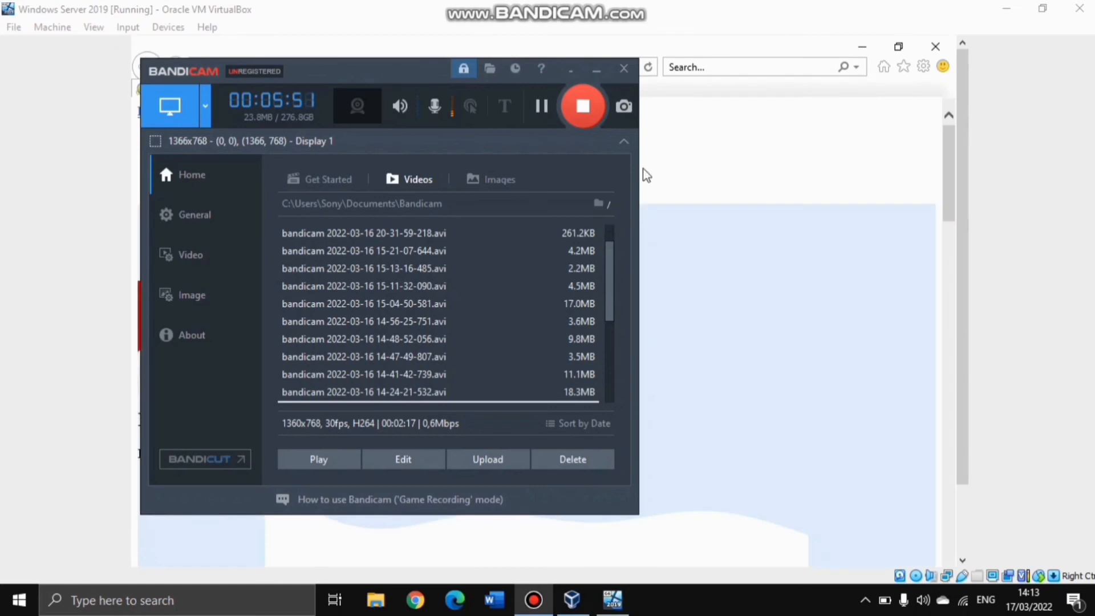
click(649, 182)
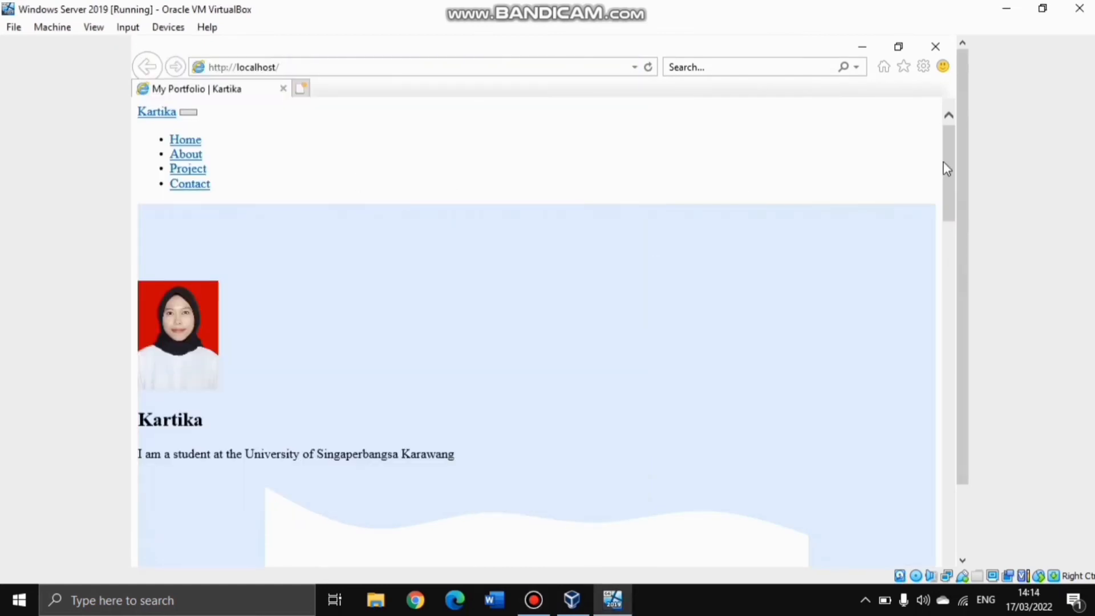
drag(949, 165, 943, 137)
click(179, 171)
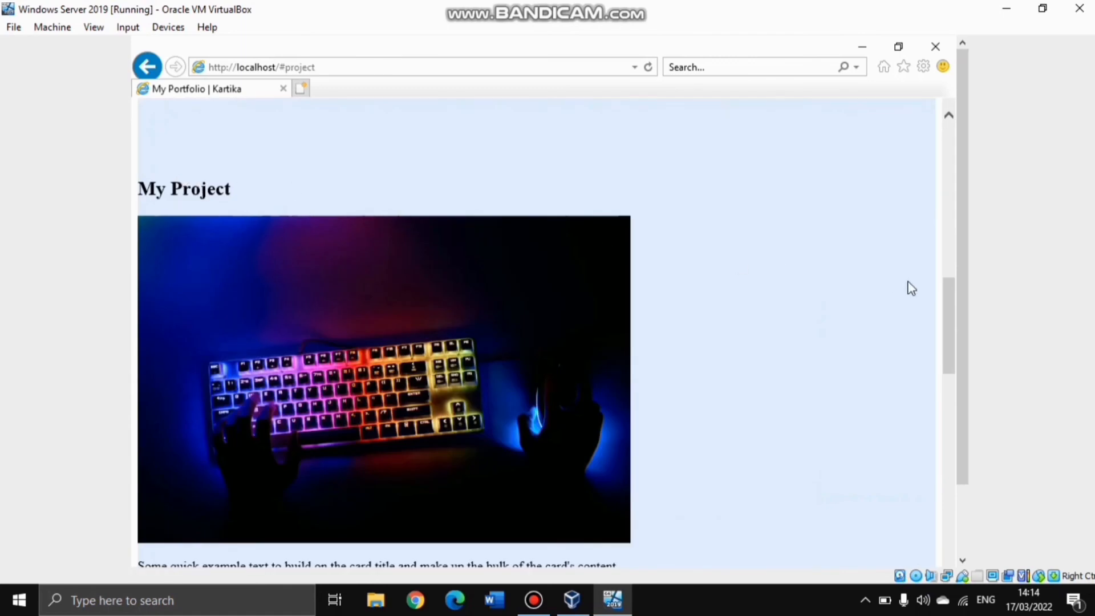
drag(946, 316, 949, 171)
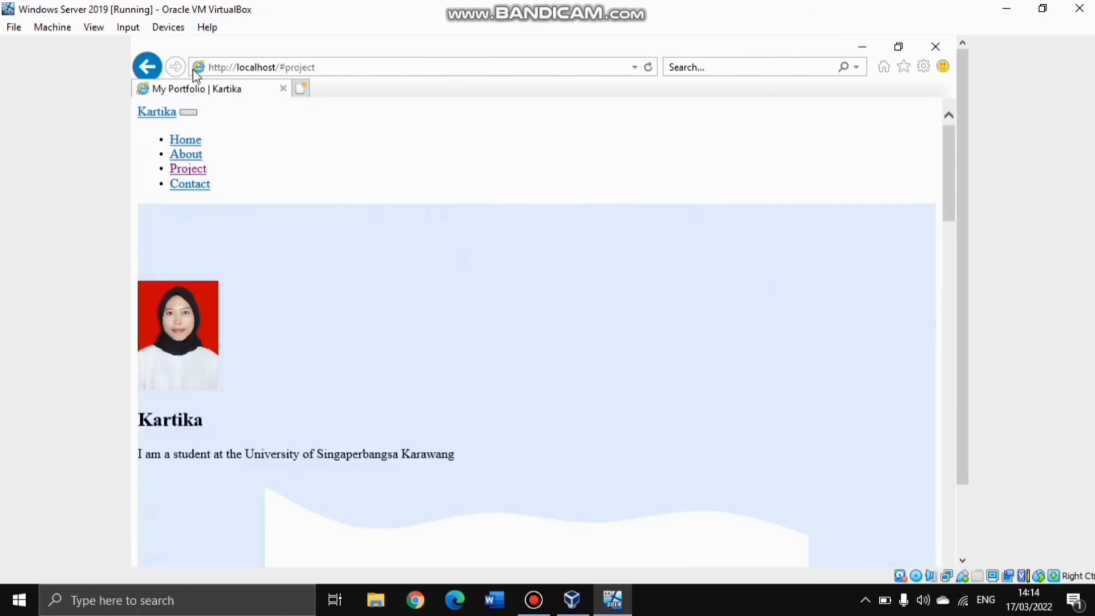
click(935, 48)
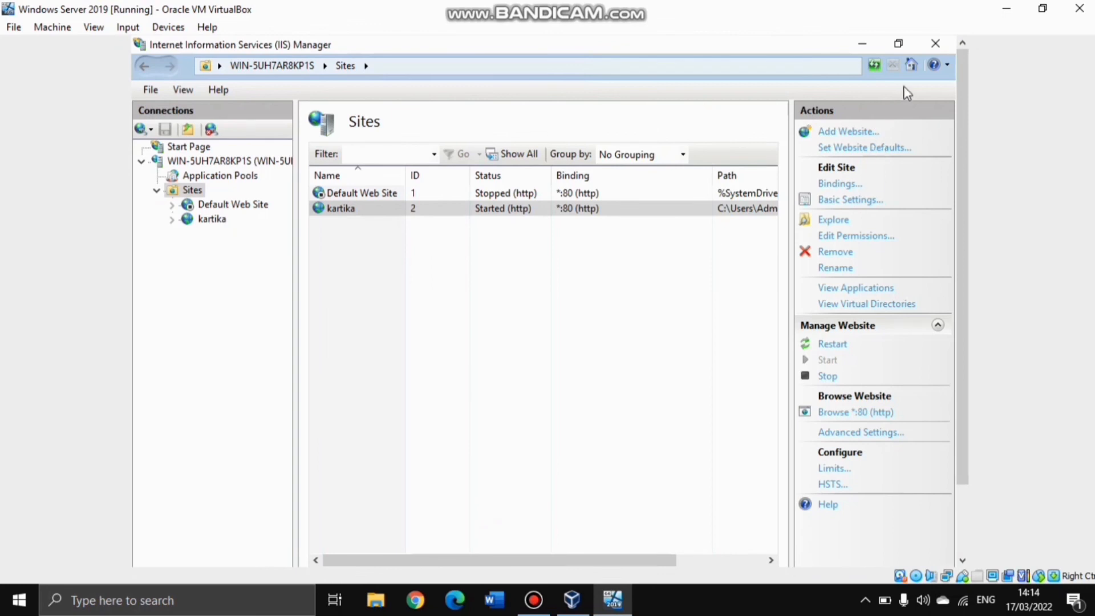
Stop the kartika site, close IIS Manager and launch DNS Manager from Tools
click(827, 376)
click(935, 44)
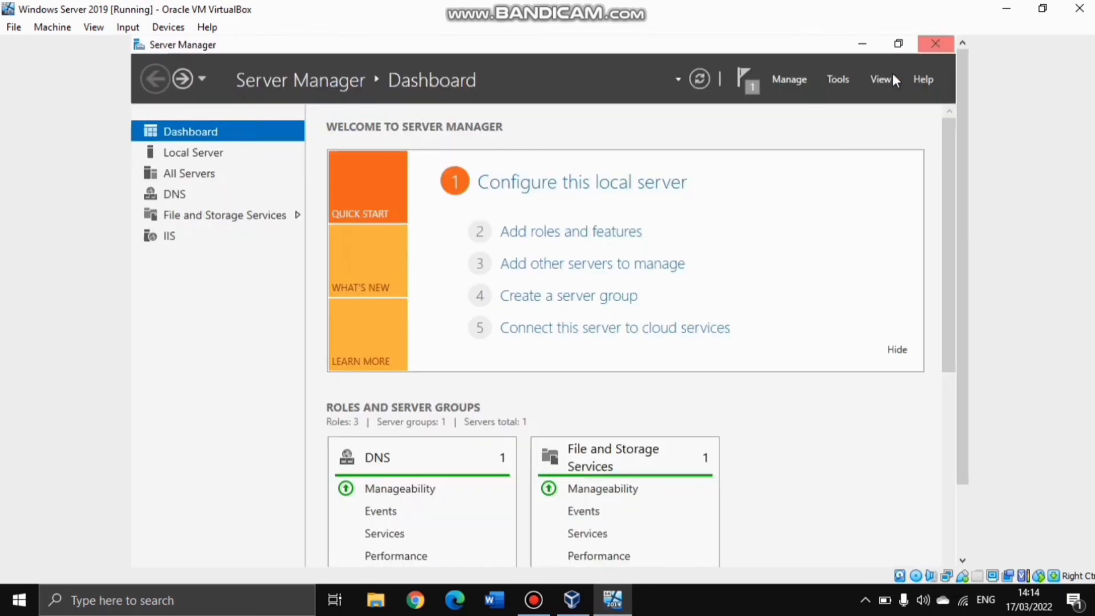
click(838, 79)
click(727, 178)
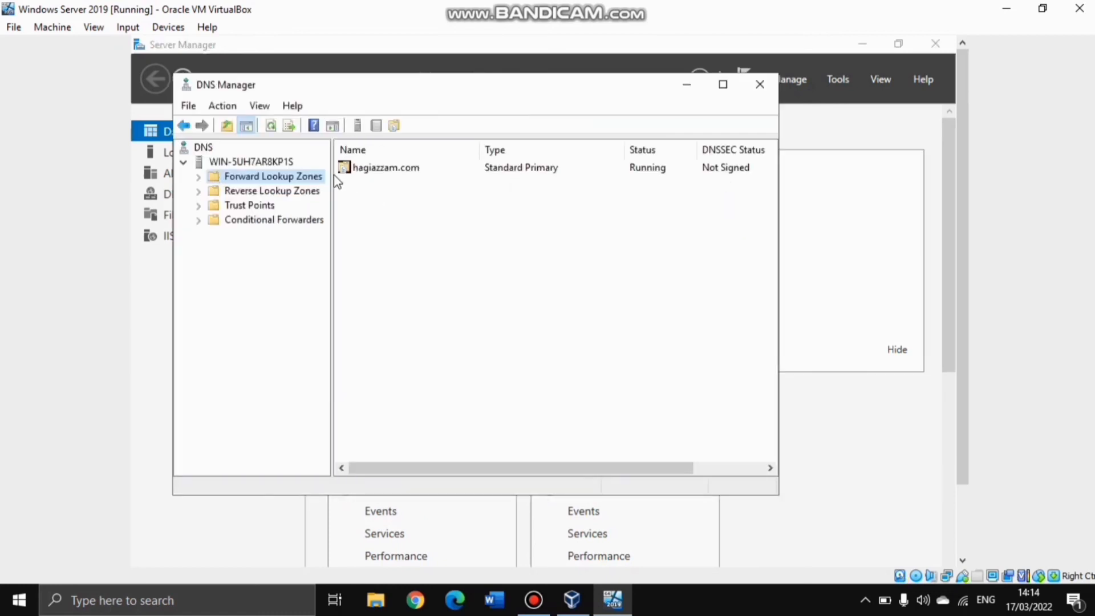
Create primary forward lookup zone kartika.com with file kartika.com.dns and no dynamic updates
right_click(233, 182)
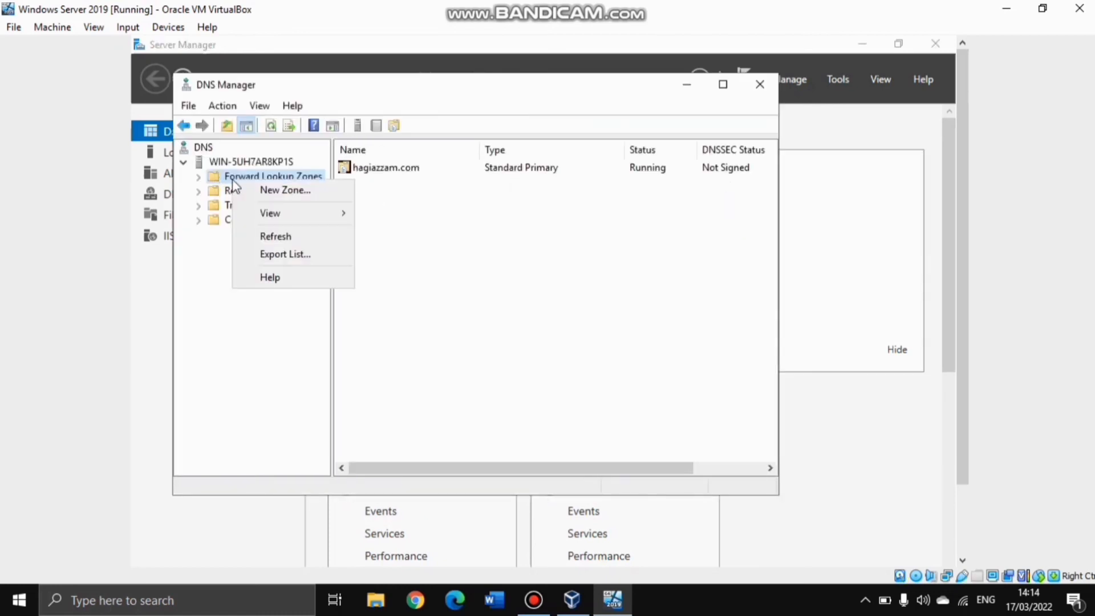
click(261, 190)
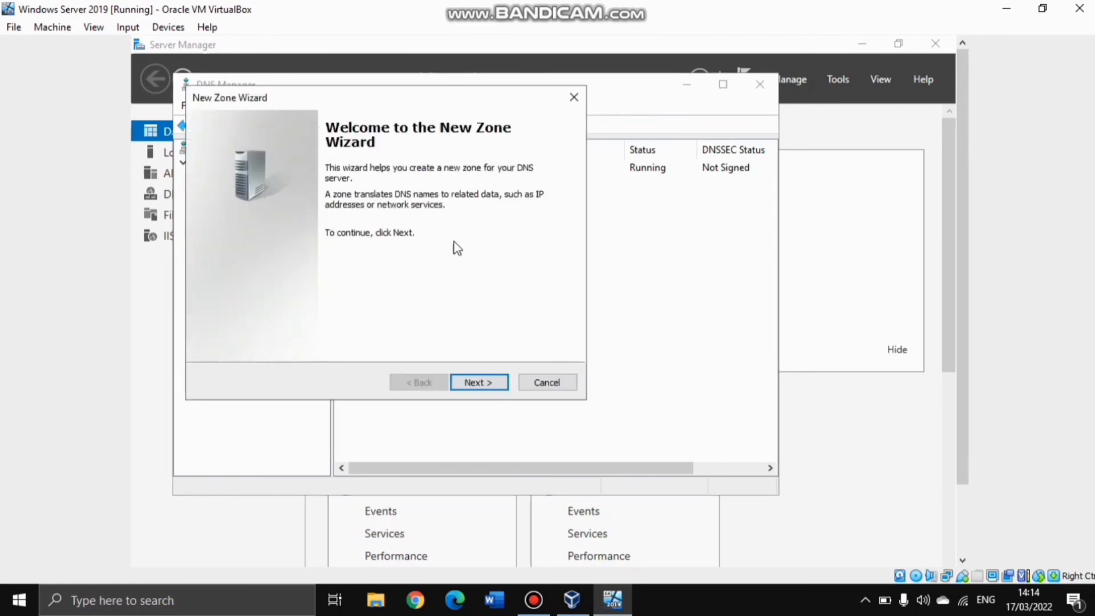
drag(328, 104, 459, 185)
drag(390, 172, 401, 161)
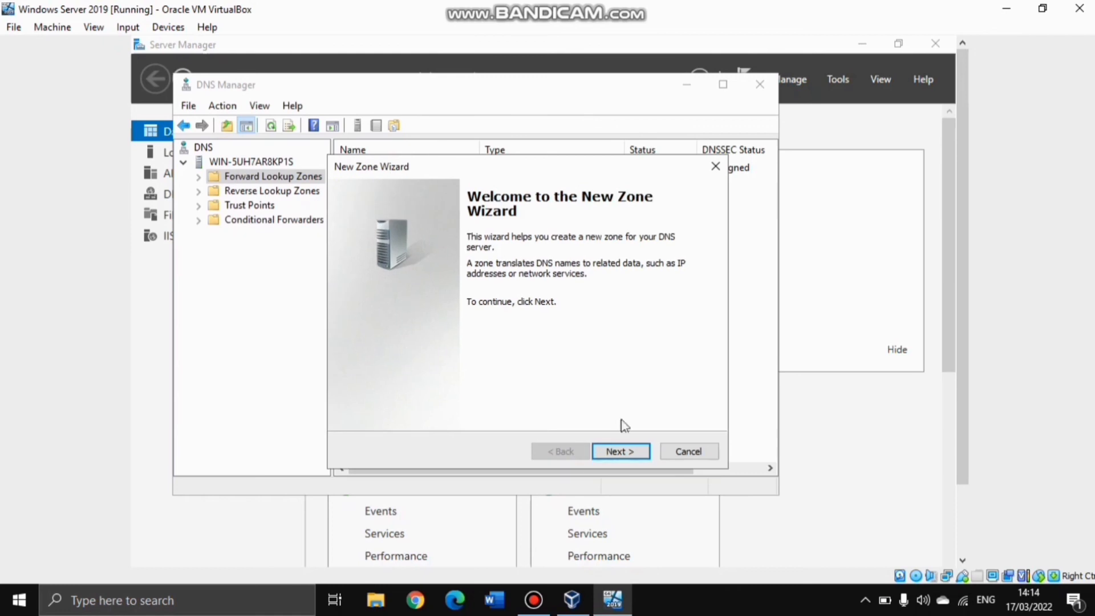
click(625, 457)
click(622, 454)
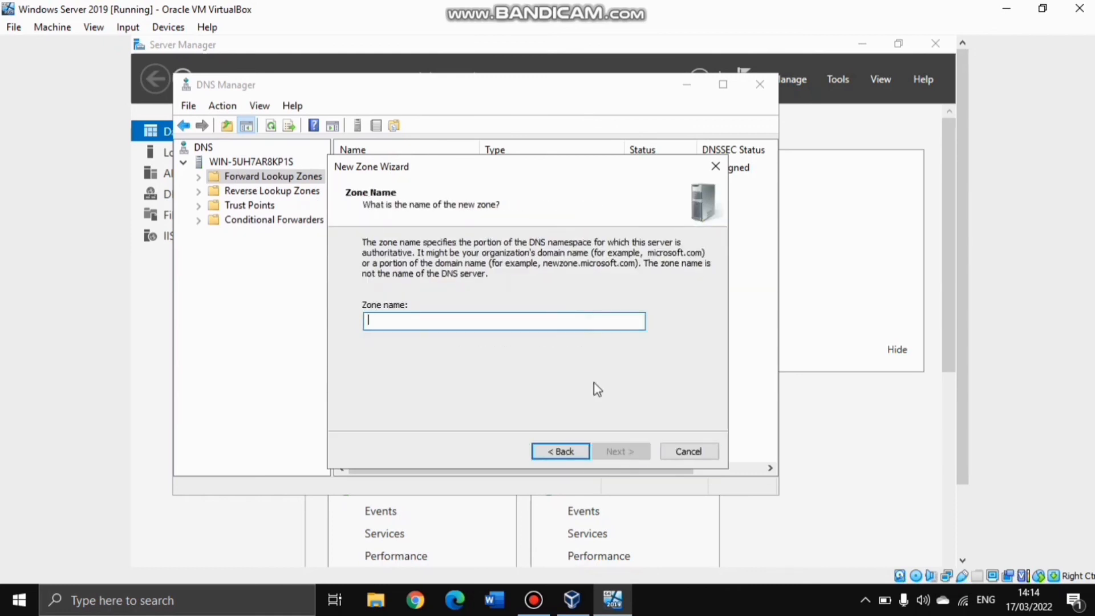
text(ka)
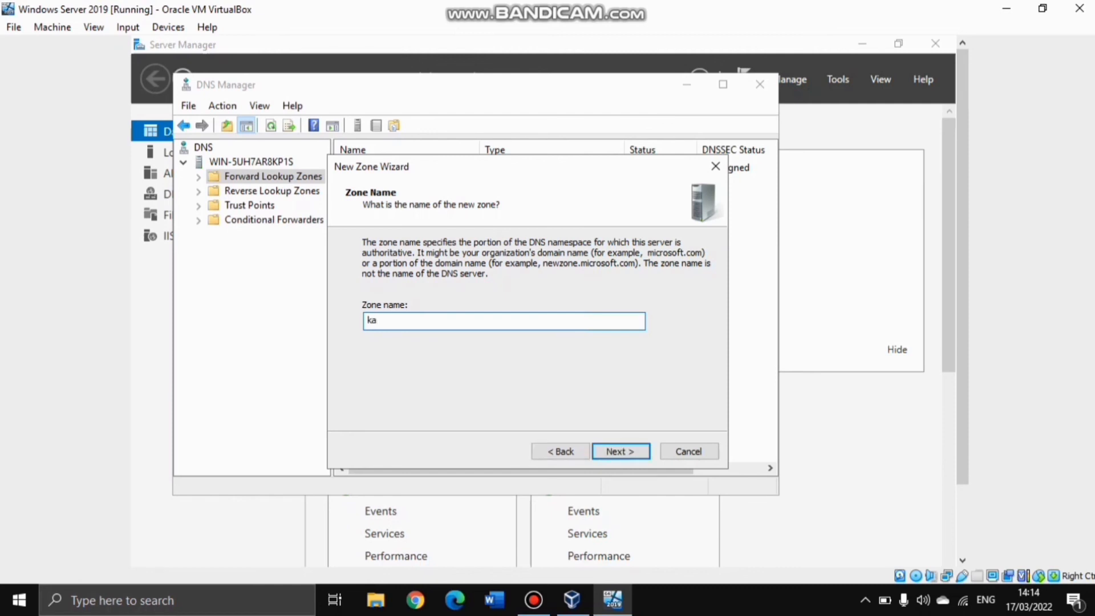
text(rtika.com)
click(619, 451)
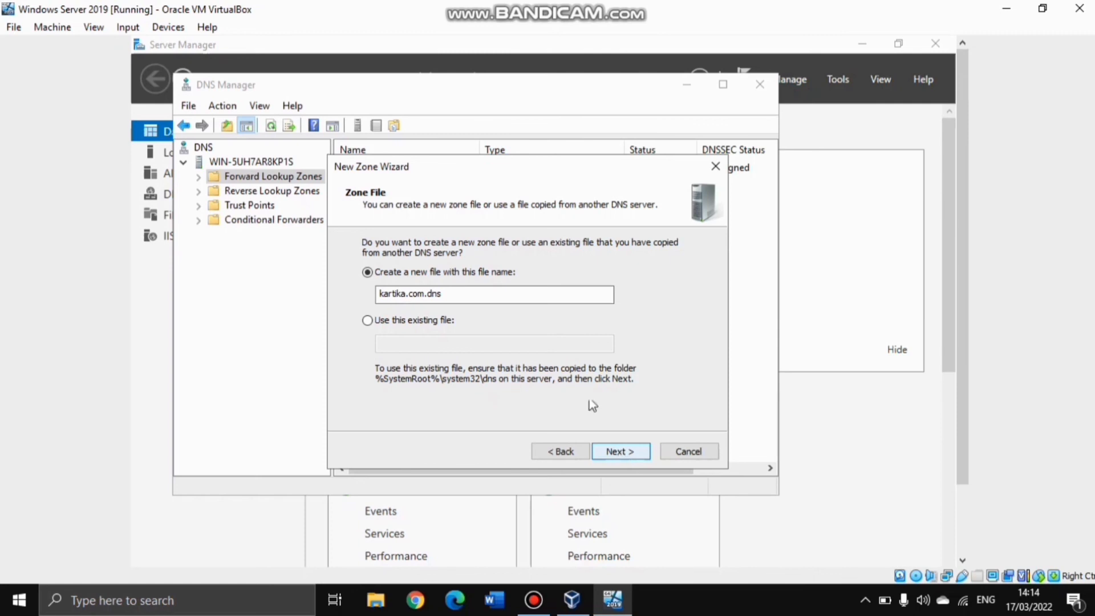
click(628, 456)
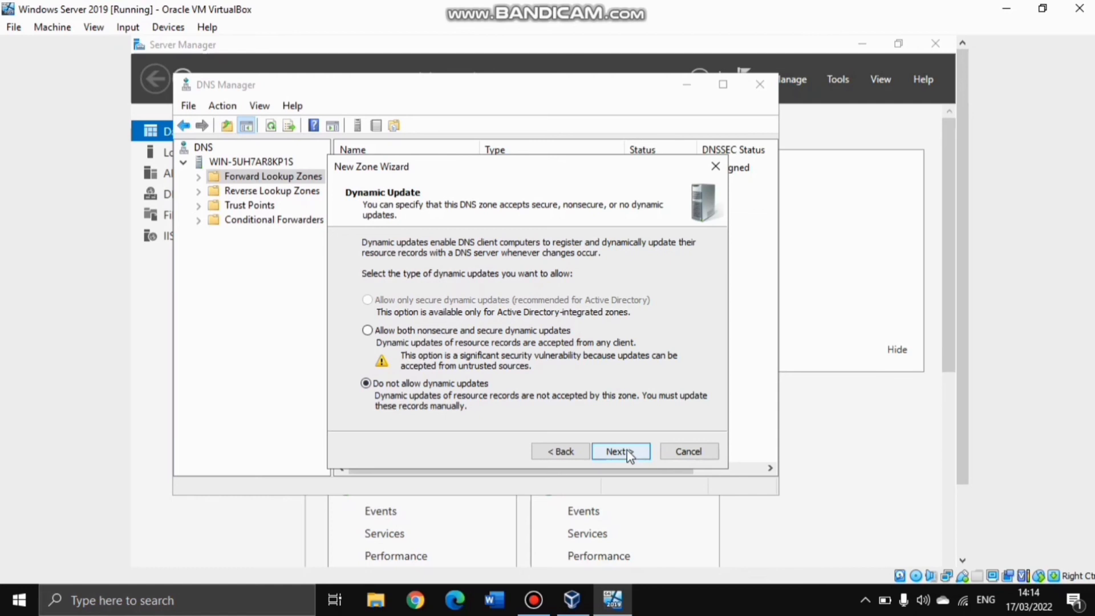
click(629, 456)
click(621, 454)
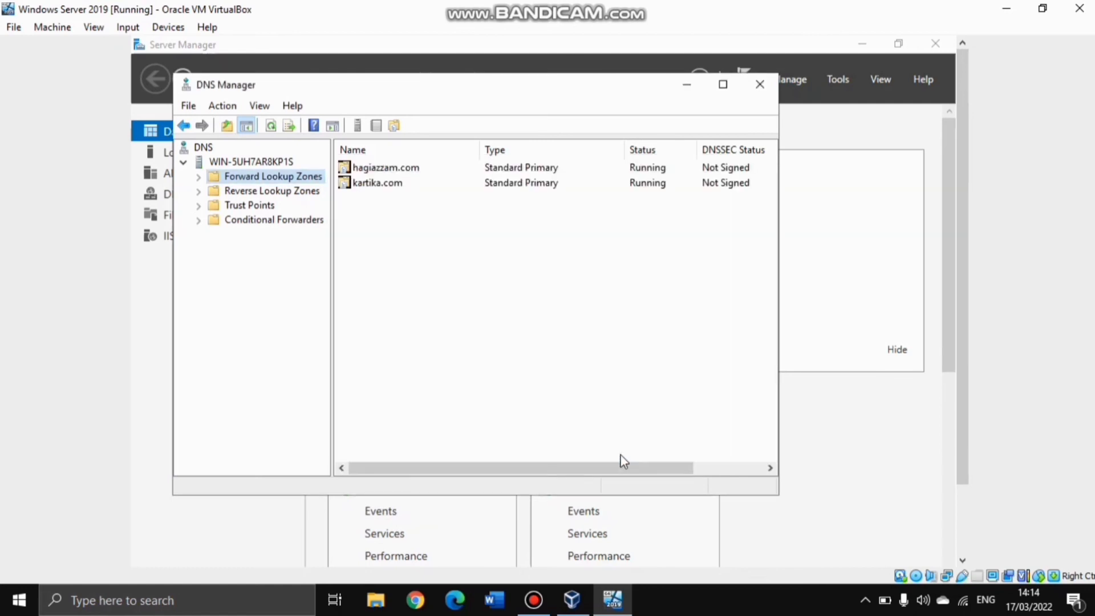
right_click(378, 189)
Add a www host (A) record for 192.168.20.30 in kartika.com, then close DNS Manager
double_click(378, 182)
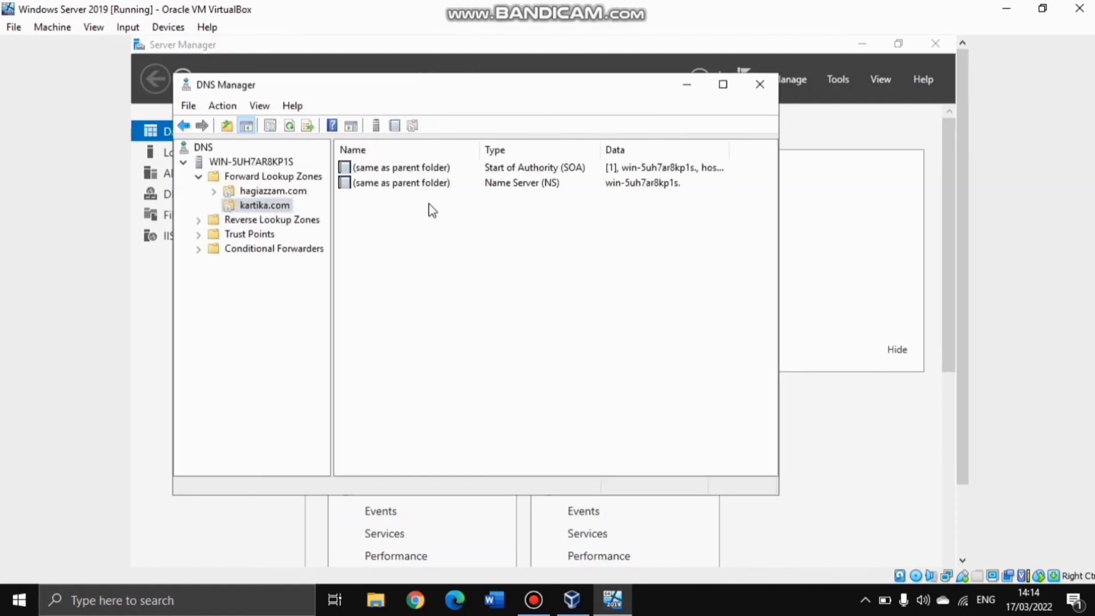
right_click(432, 220)
click(531, 259)
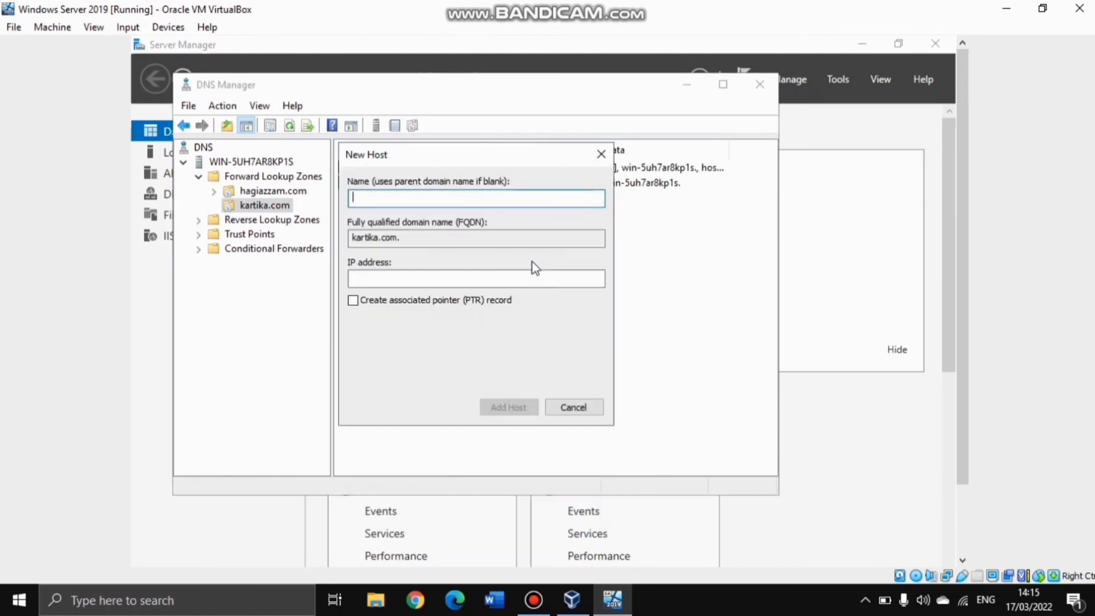
text(www)
click(432, 279)
text(192.168.20)
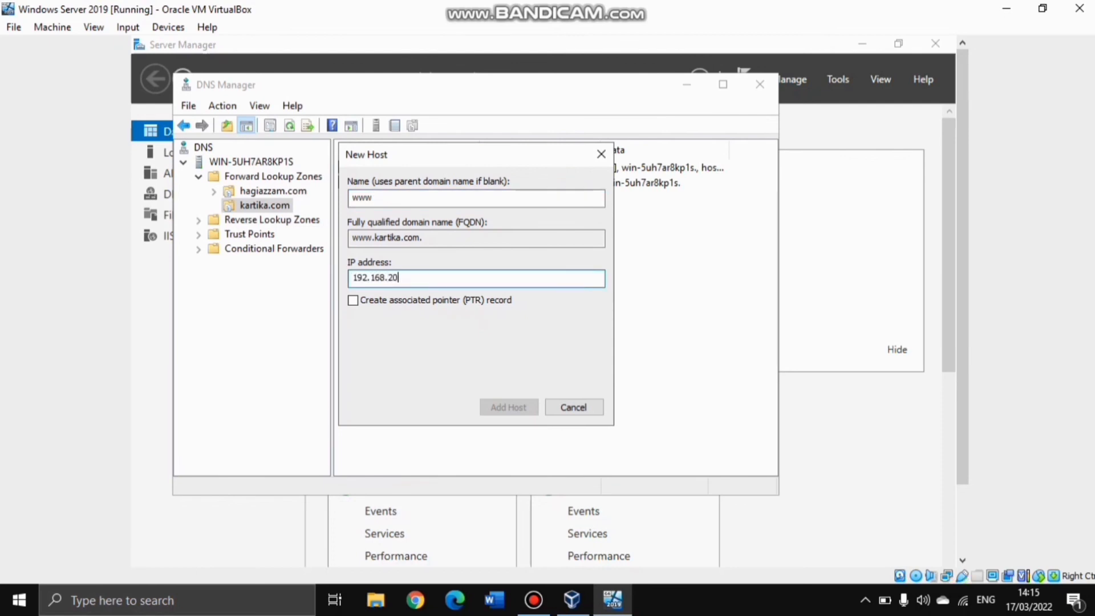
text(30)
click(508, 407)
click(689, 396)
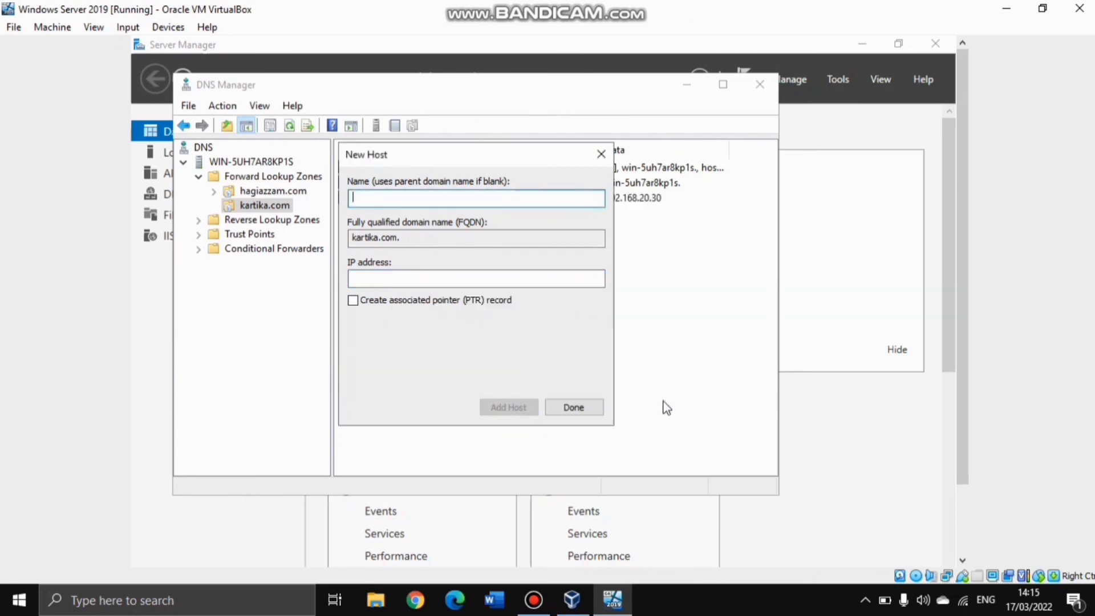
click(574, 407)
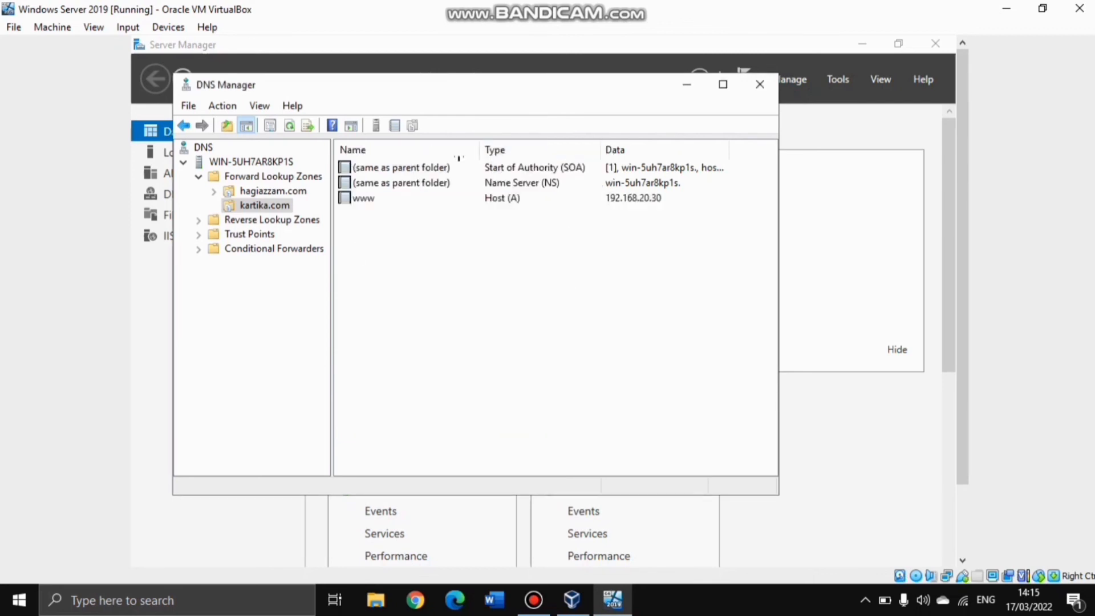
click(759, 84)
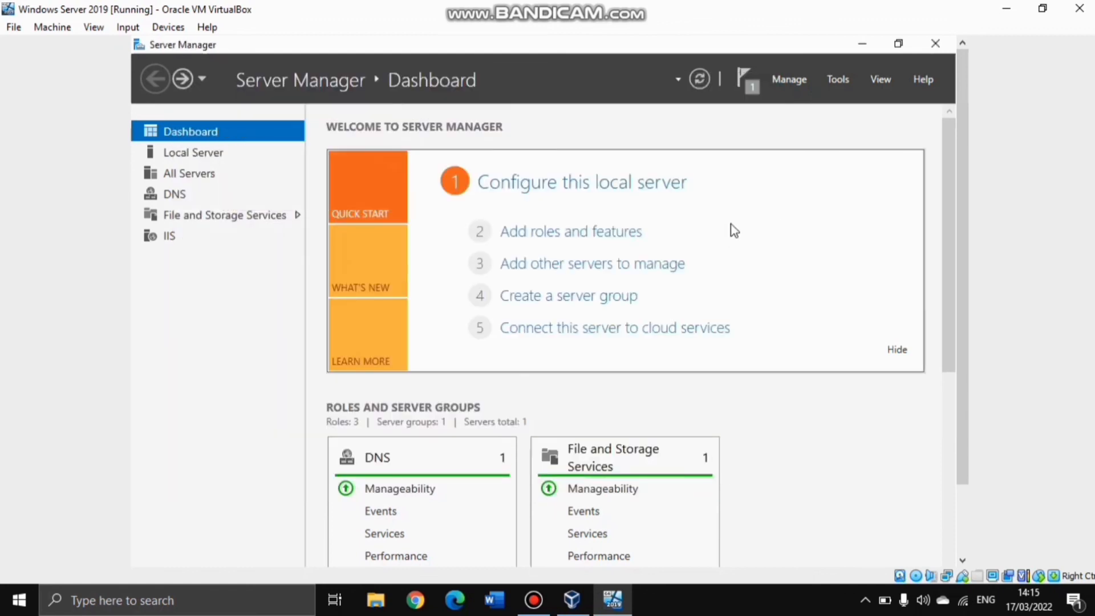
Launch IIS Manager and expand the server's Sites folder to the kartika site
click(800, 80)
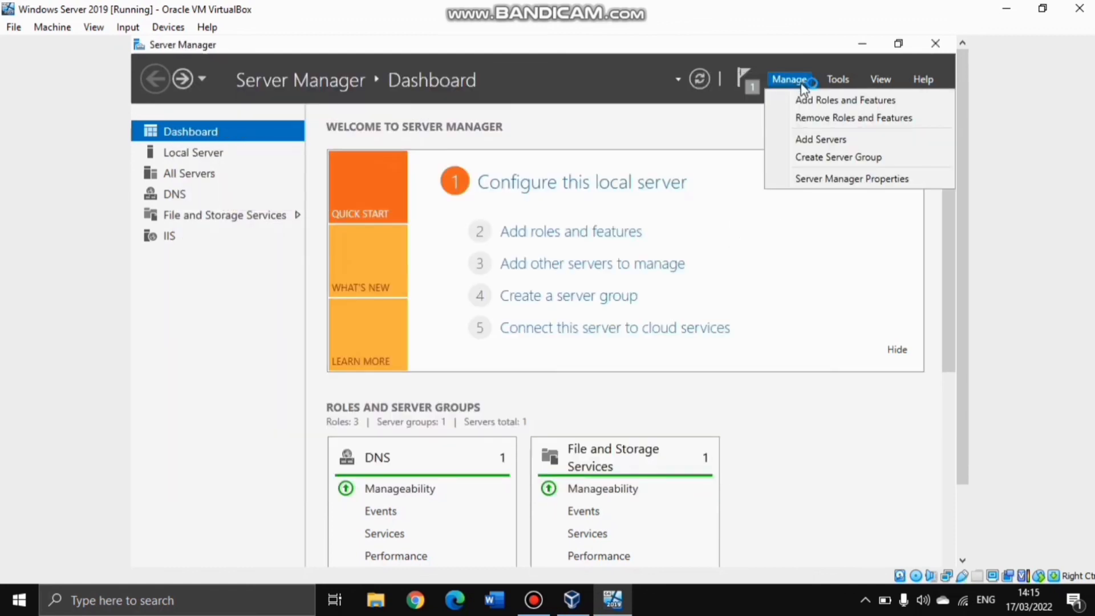
click(837, 81)
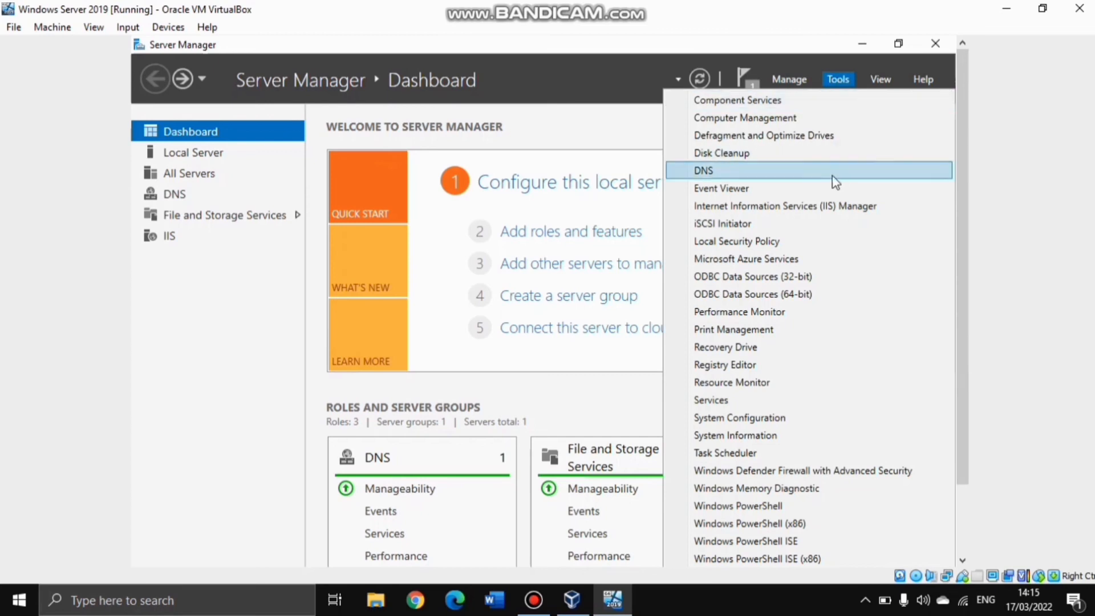
click(831, 166)
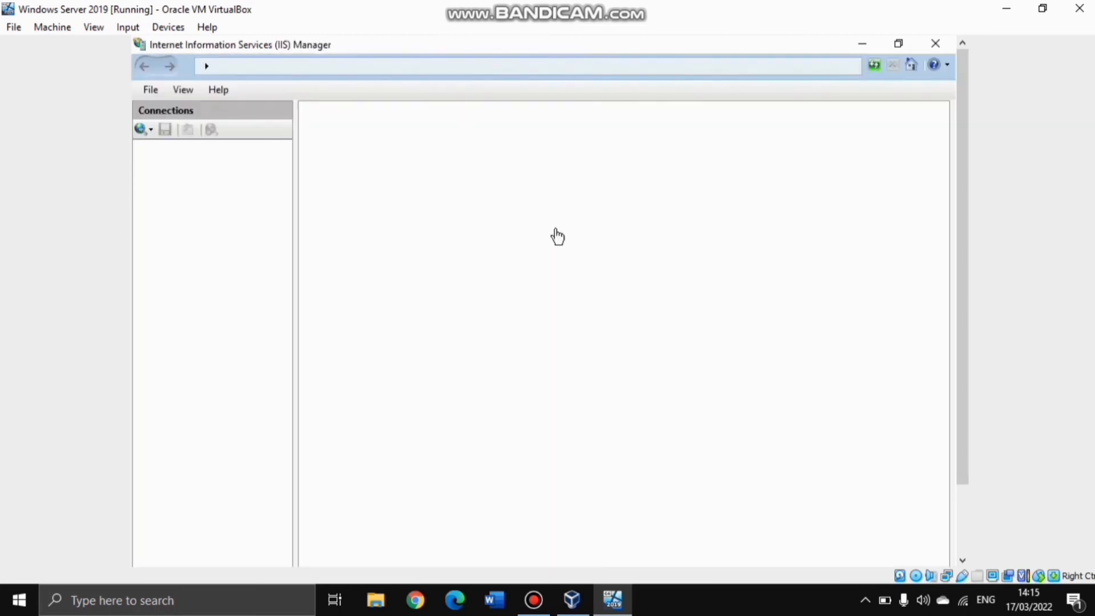
click(154, 161)
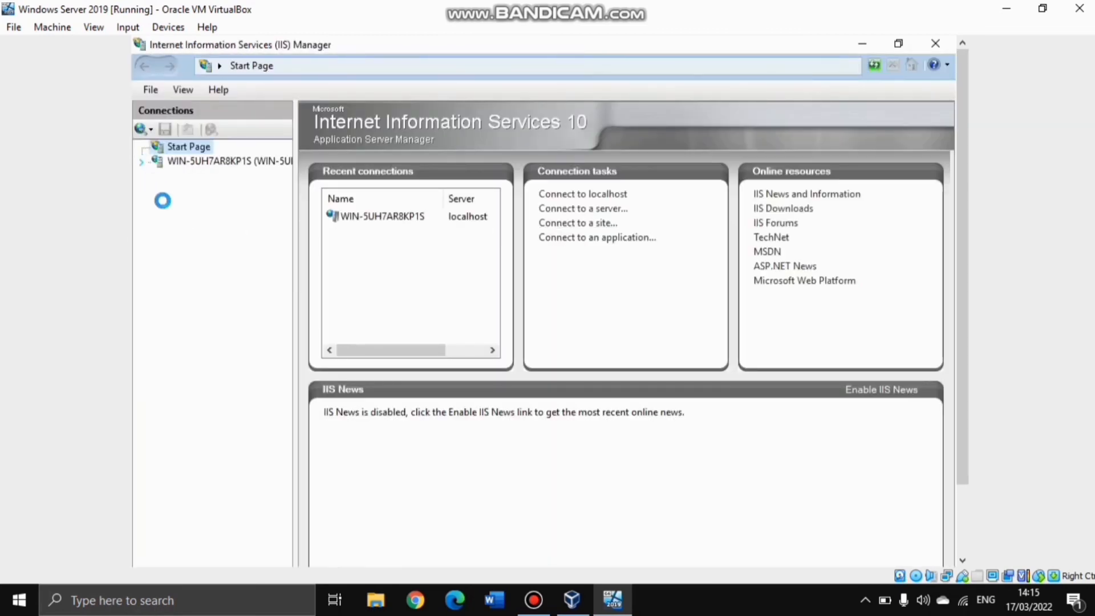
click(141, 161)
click(174, 190)
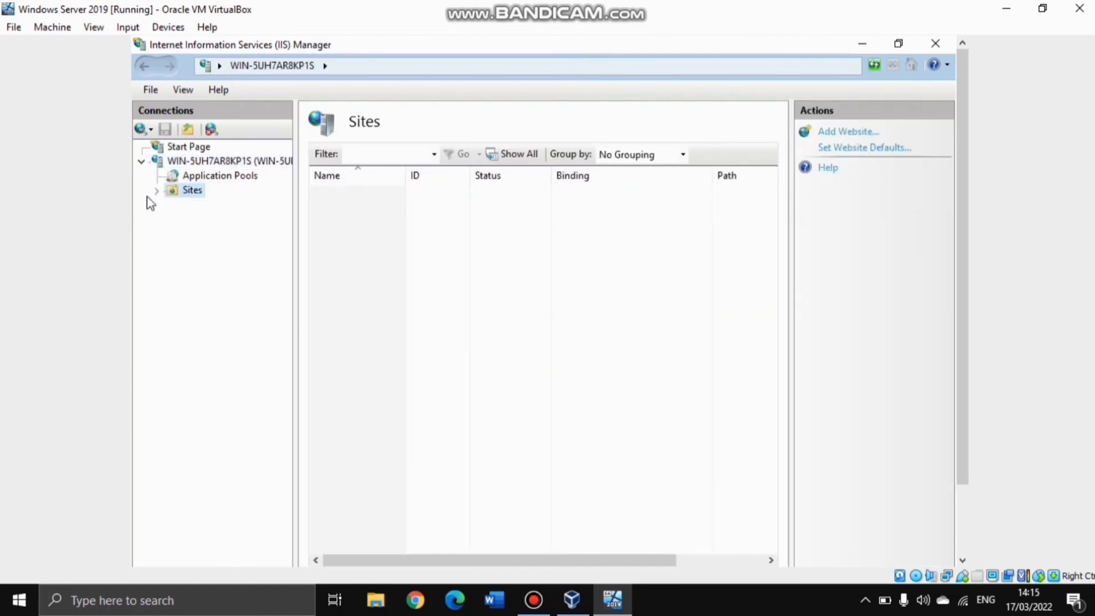
click(158, 191)
click(228, 222)
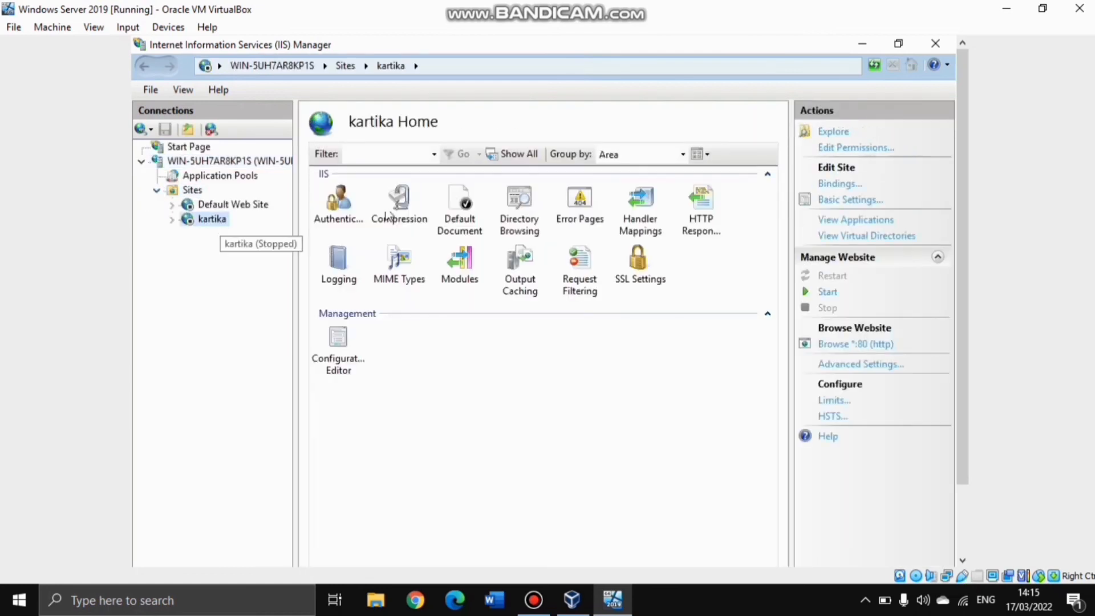
right_click(218, 223)
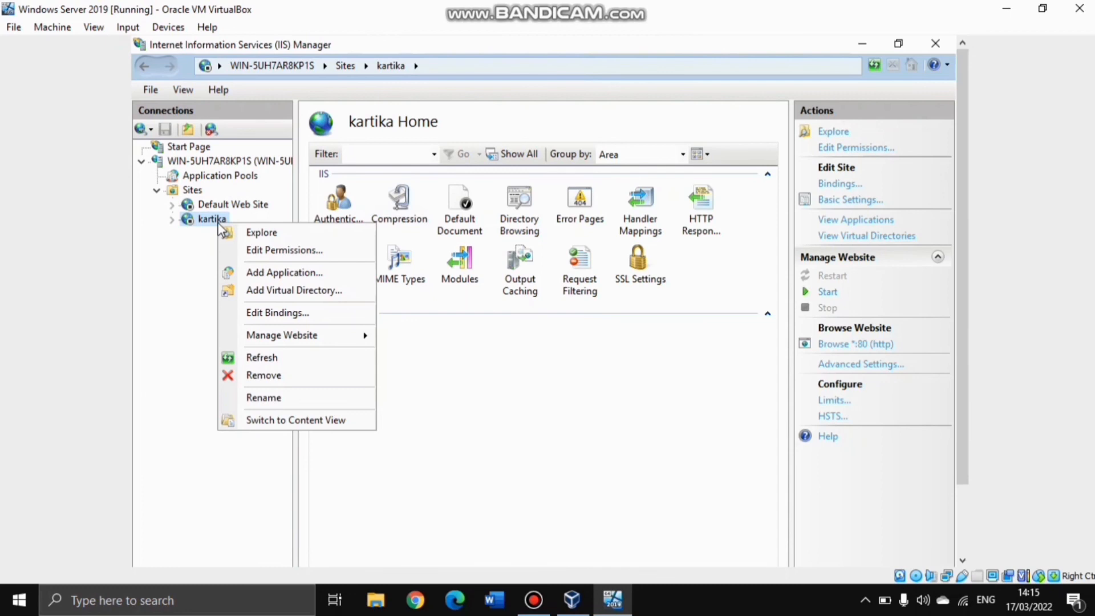
click(305, 313)
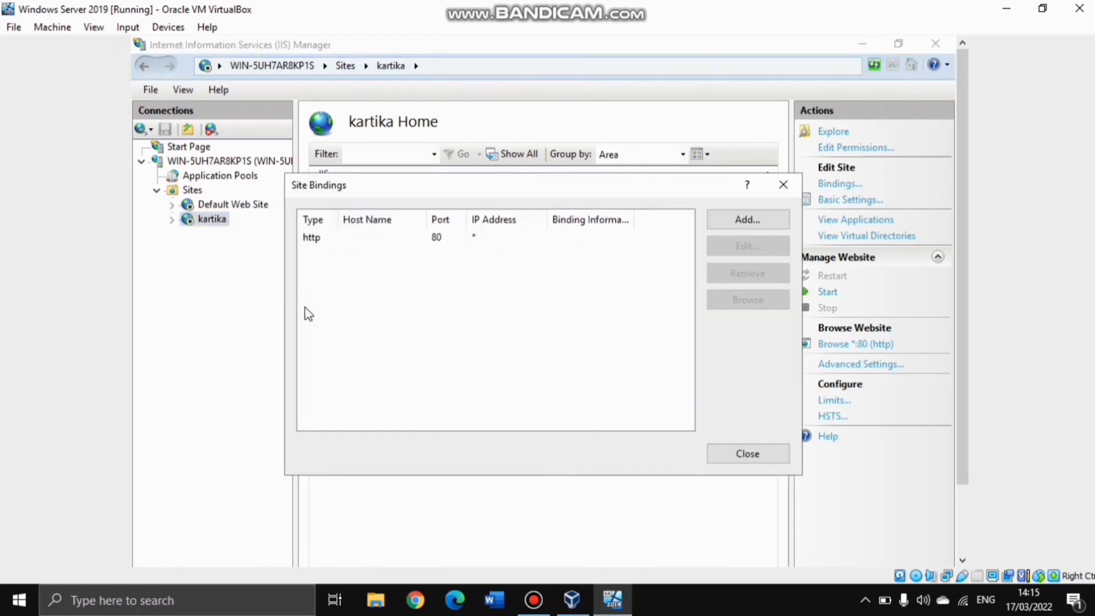
click(422, 239)
click(716, 251)
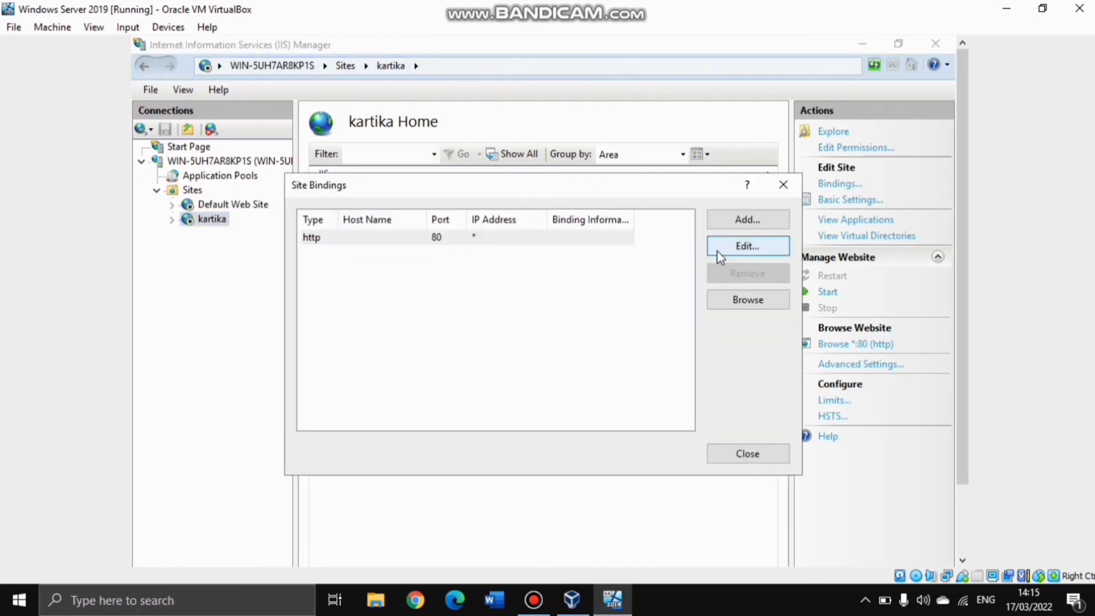
click(607, 216)
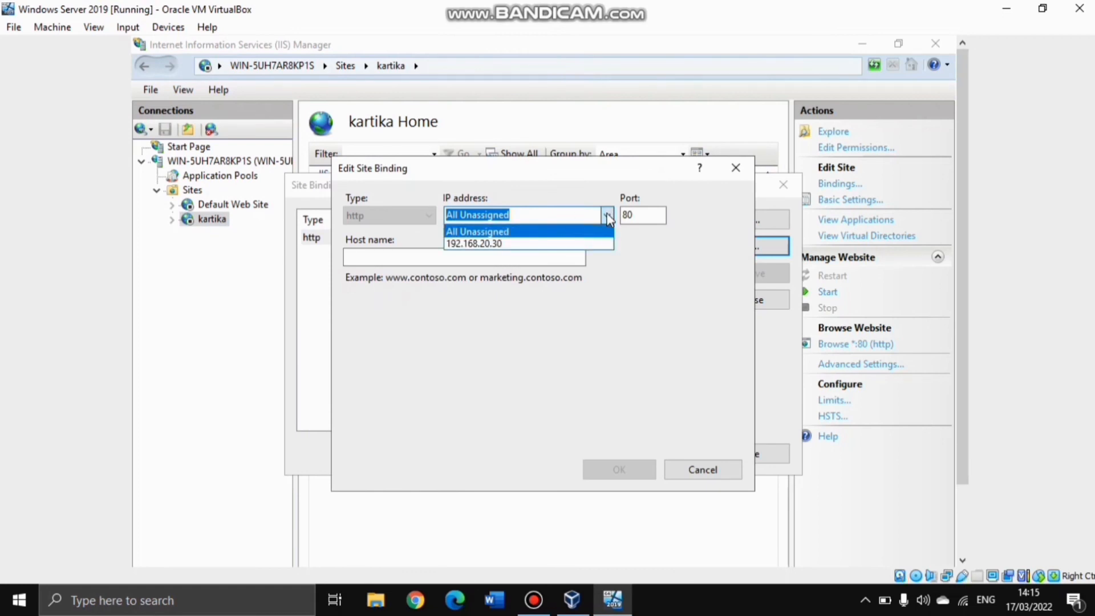
click(521, 243)
click(486, 256)
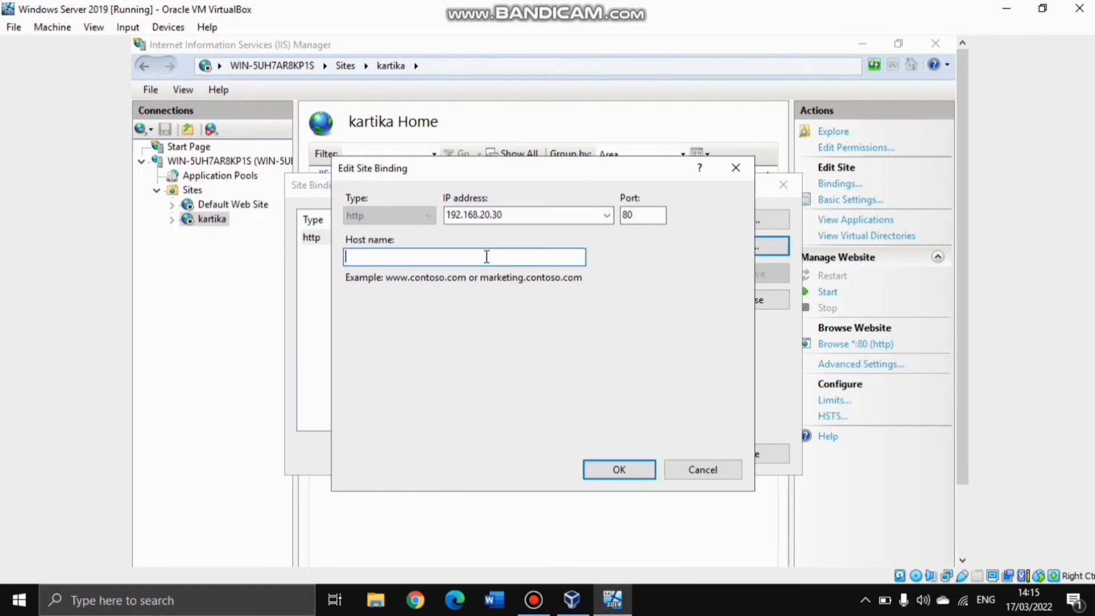
text(www.kartika.com)
click(630, 470)
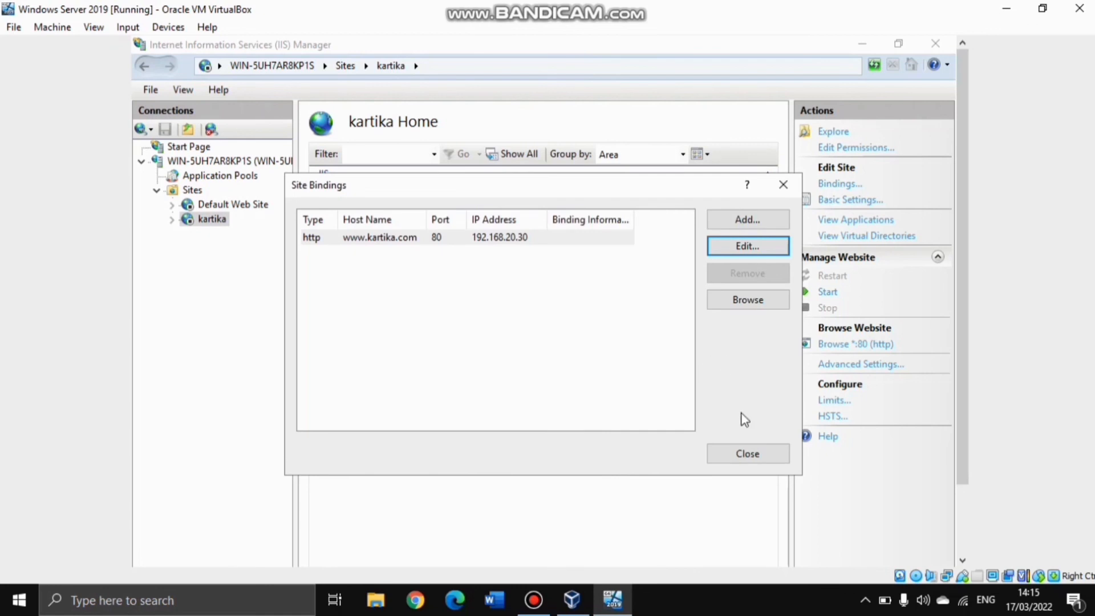
click(775, 455)
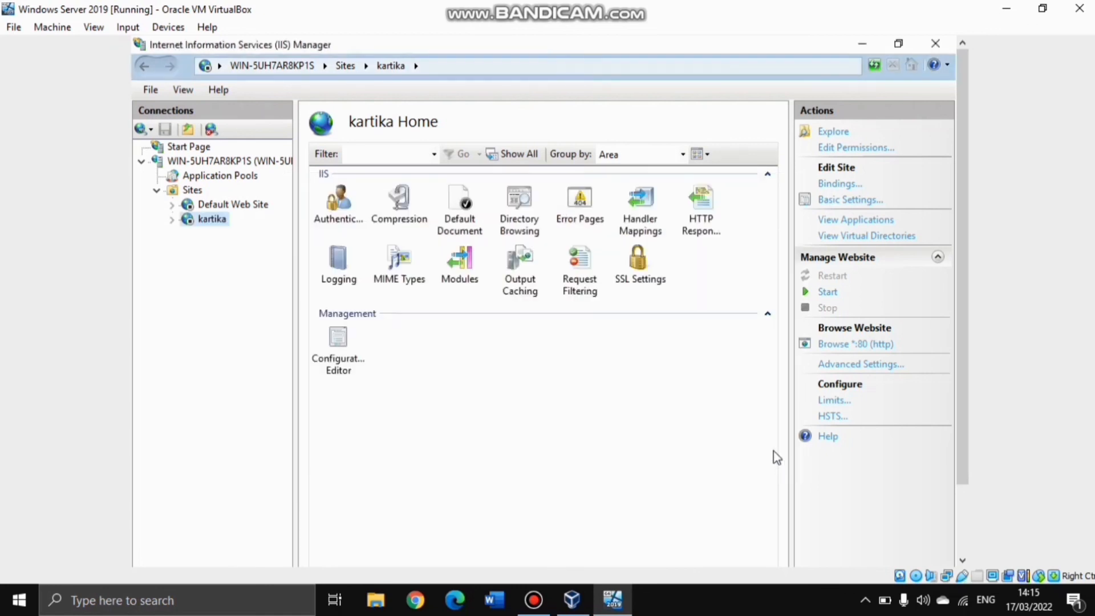
click(192, 193)
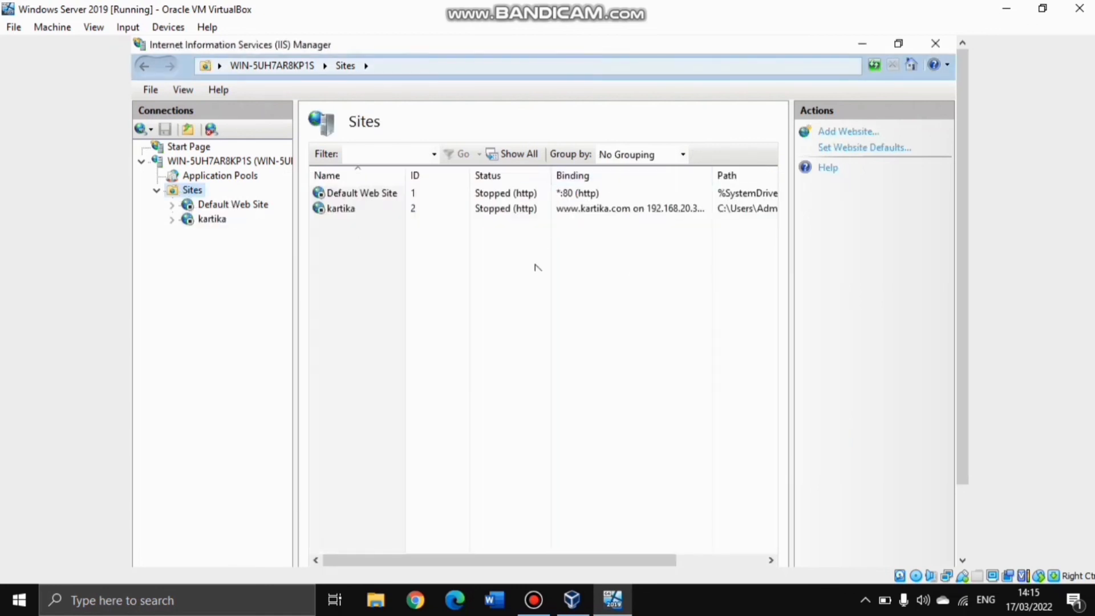
click(353, 211)
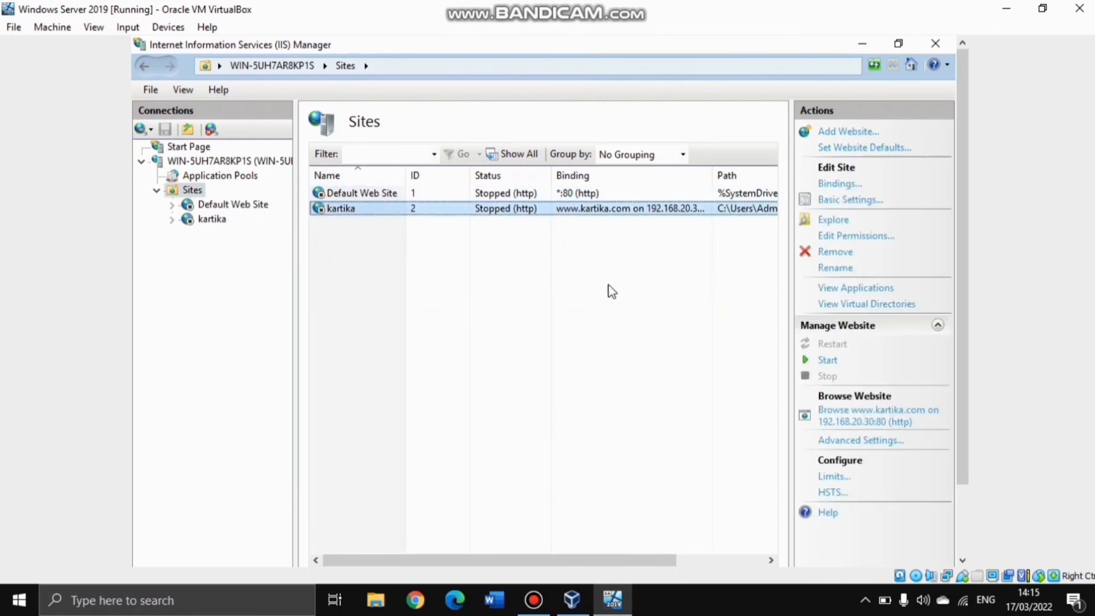
click(827, 360)
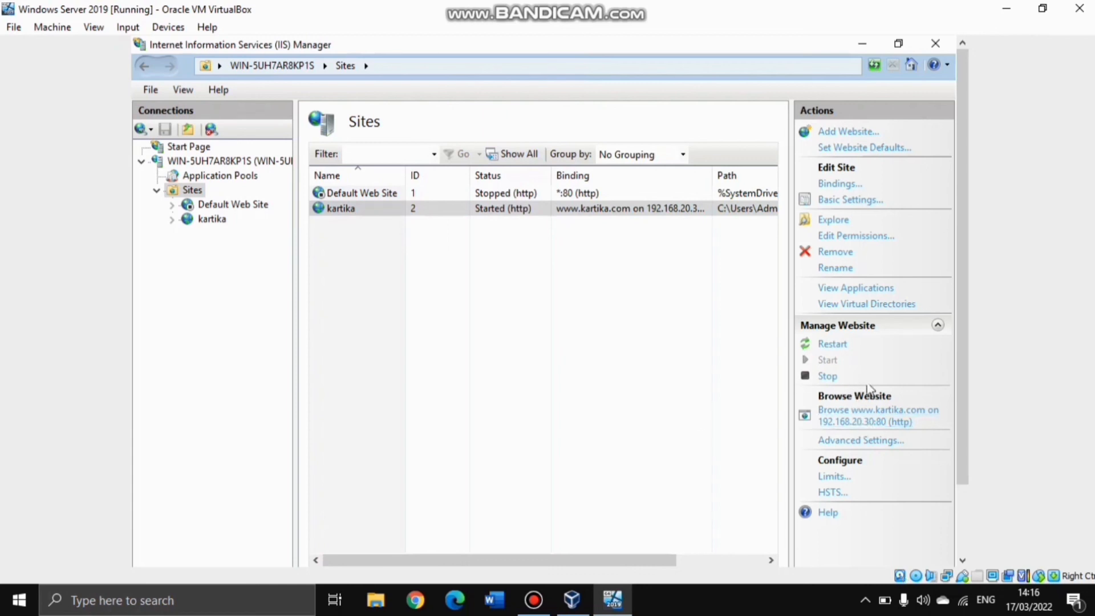
scroll(953, 360, down, 3)
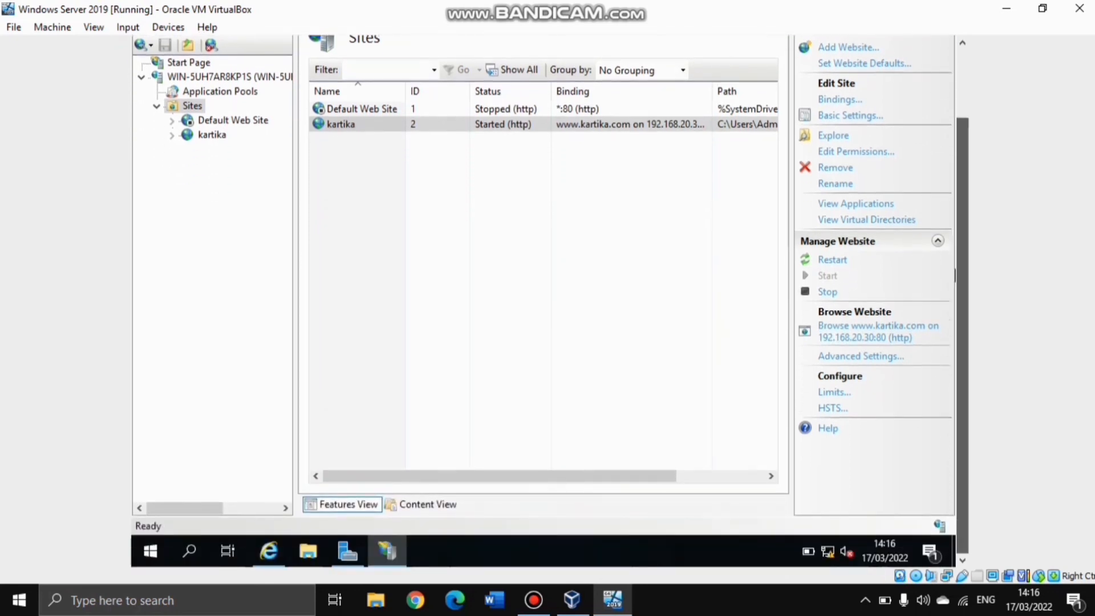
click(268, 551)
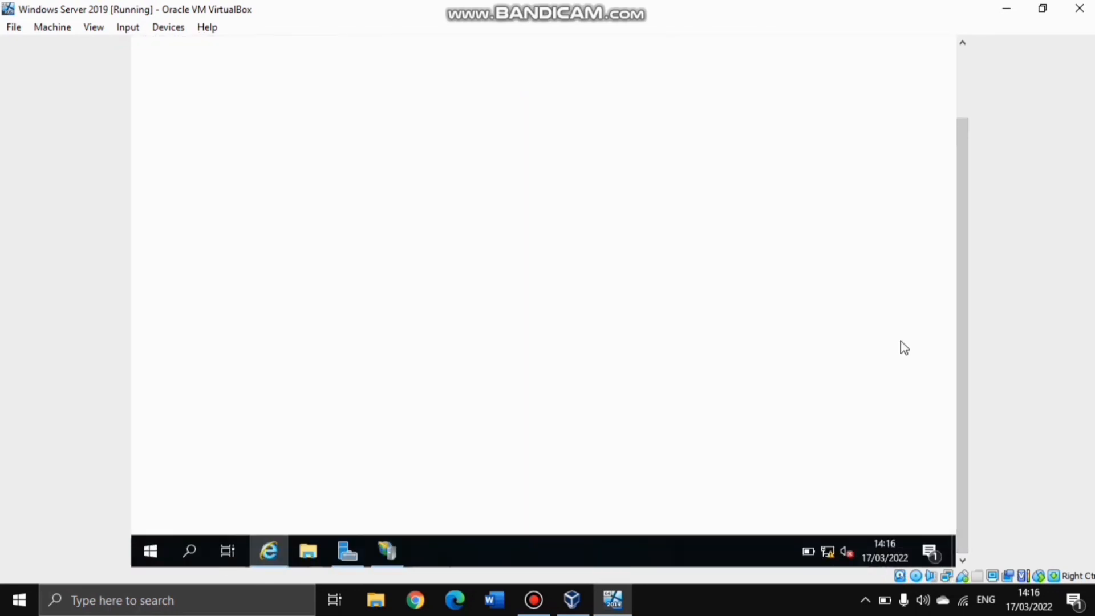
scroll(954, 412, up, 1)
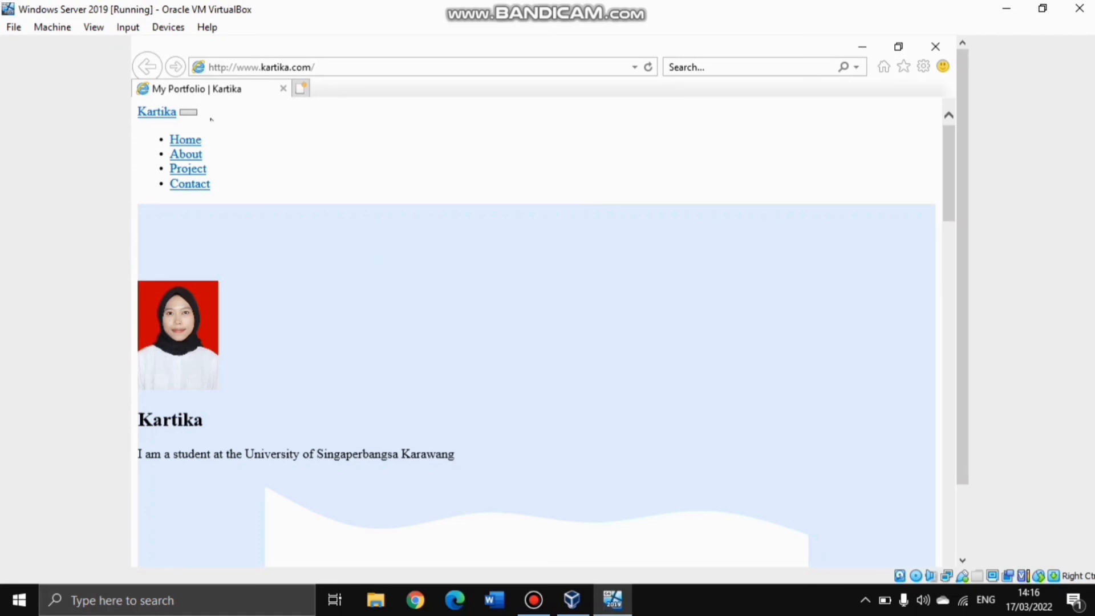
click(187, 169)
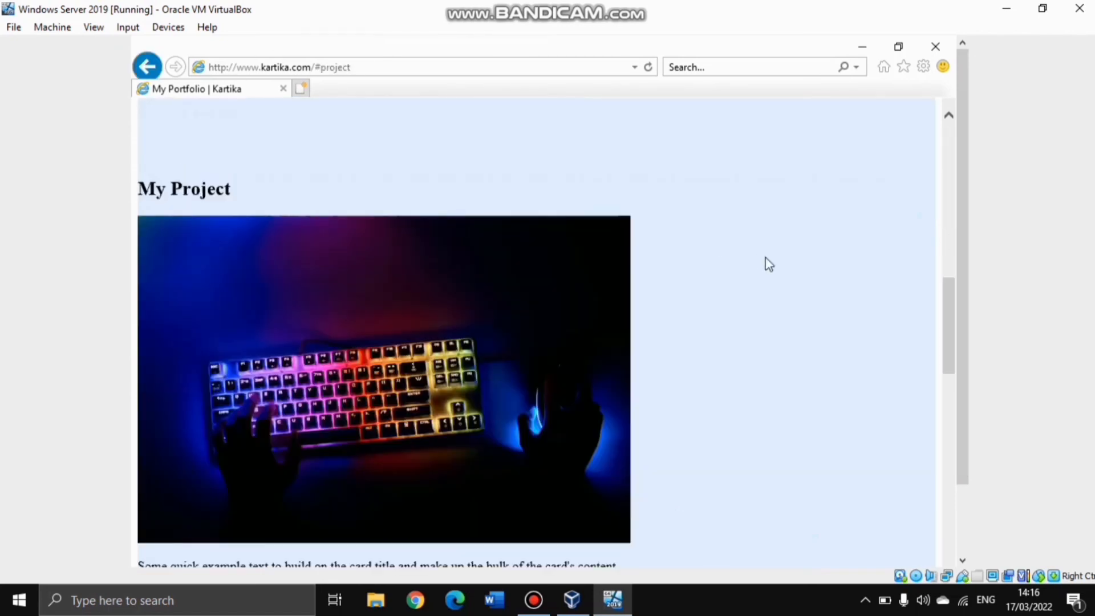
scroll(939, 313, down, 3)
drag(947, 368, 940, 138)
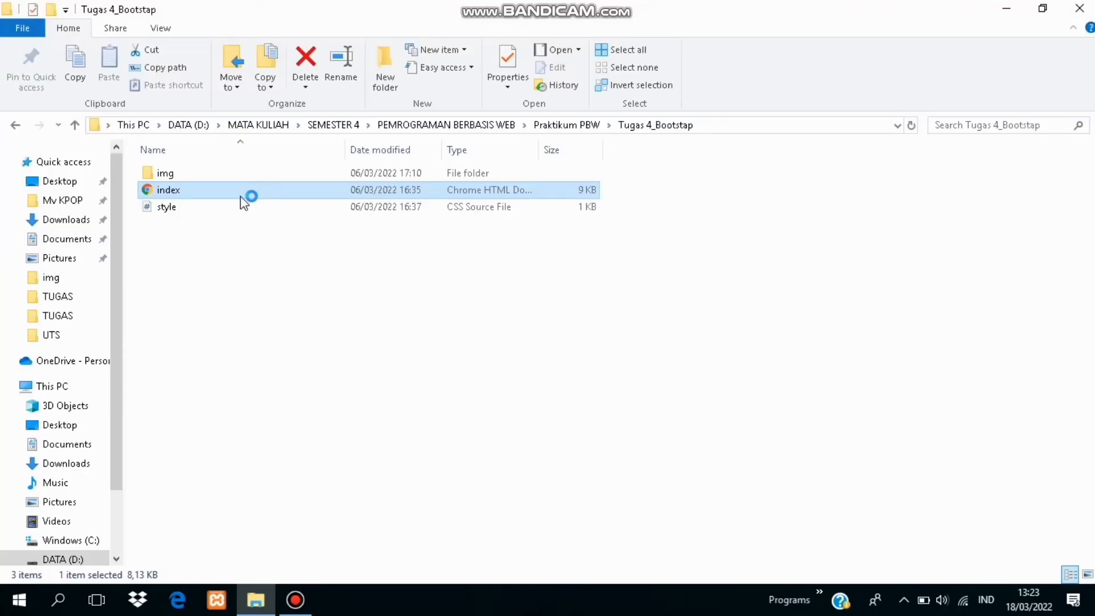
Open the index page in Chrome and visit its About, My Project, Contact and Home sections
right_click(241, 196)
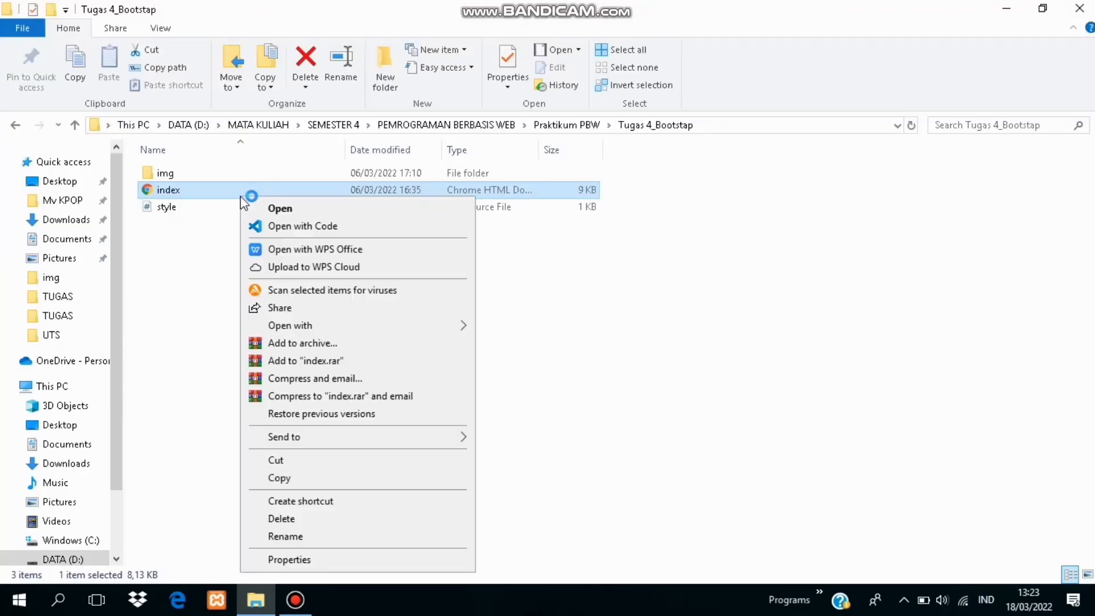
click(286, 209)
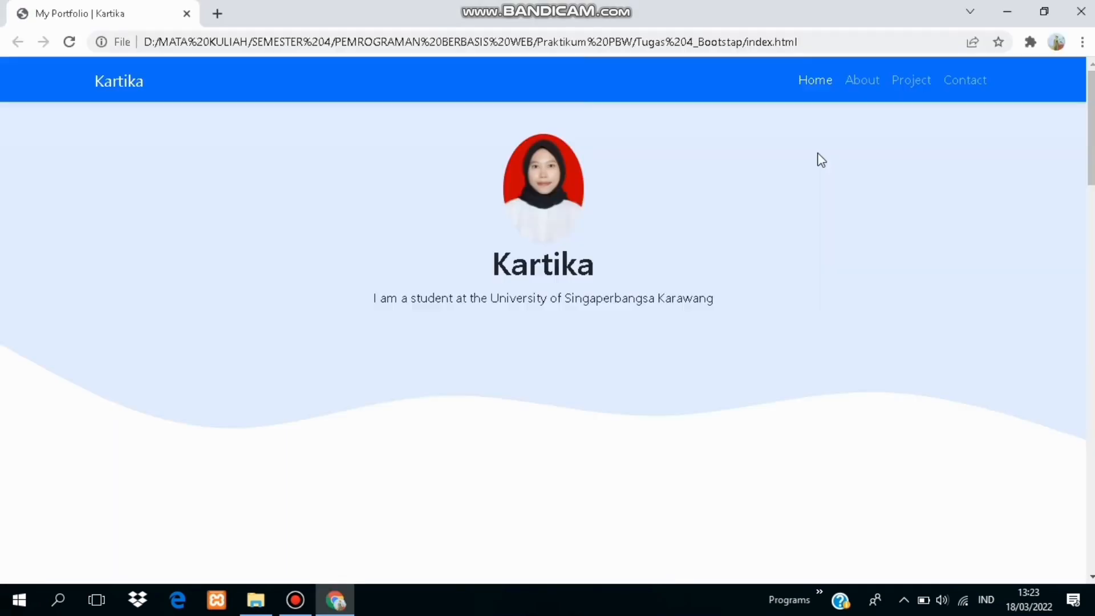
click(862, 84)
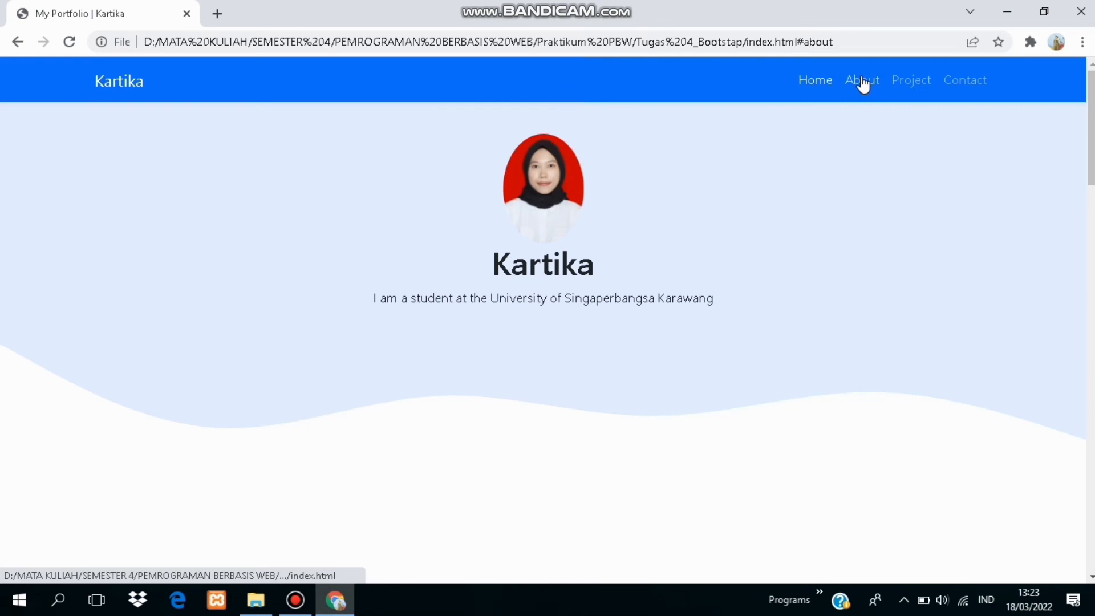
click(906, 84)
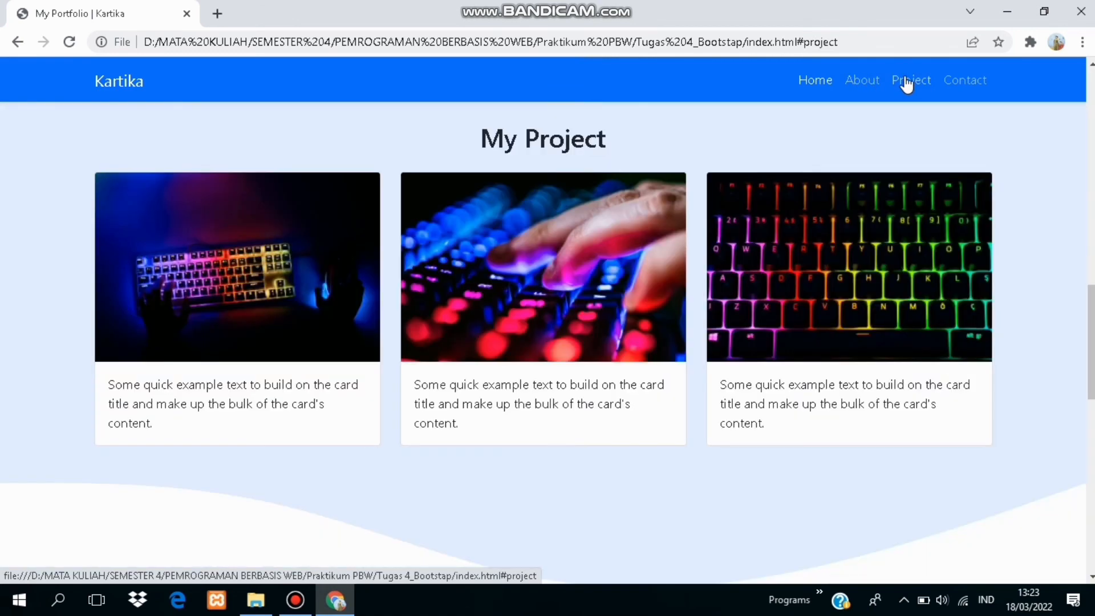
click(958, 84)
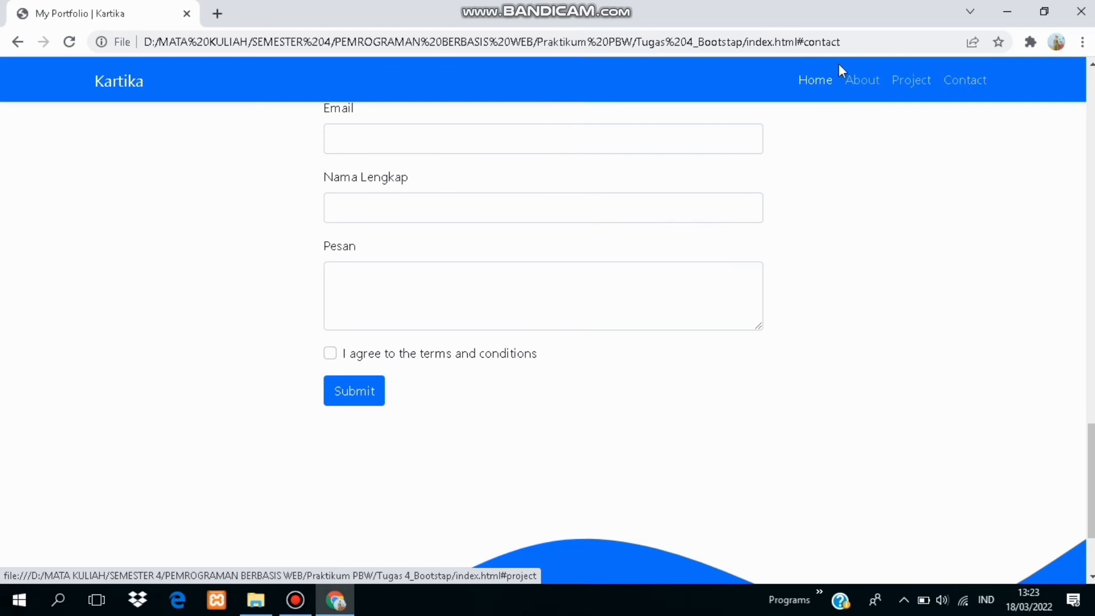
click(812, 83)
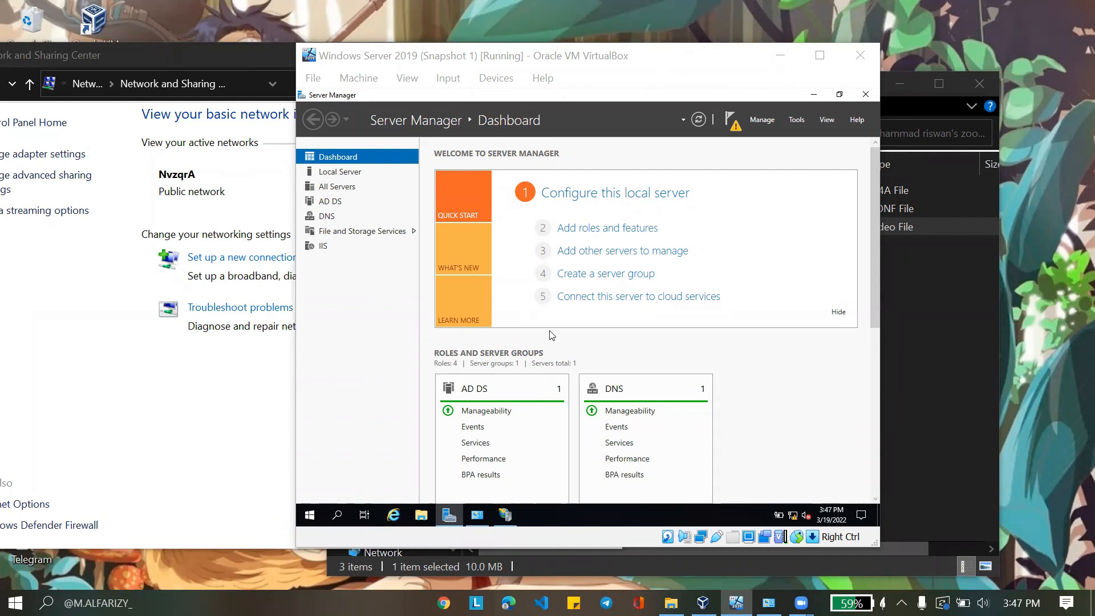
Bring the Windows Server VM forward and open its Ethernet adapter's IPv4 properties
key(alt+Tab)
click(703, 603)
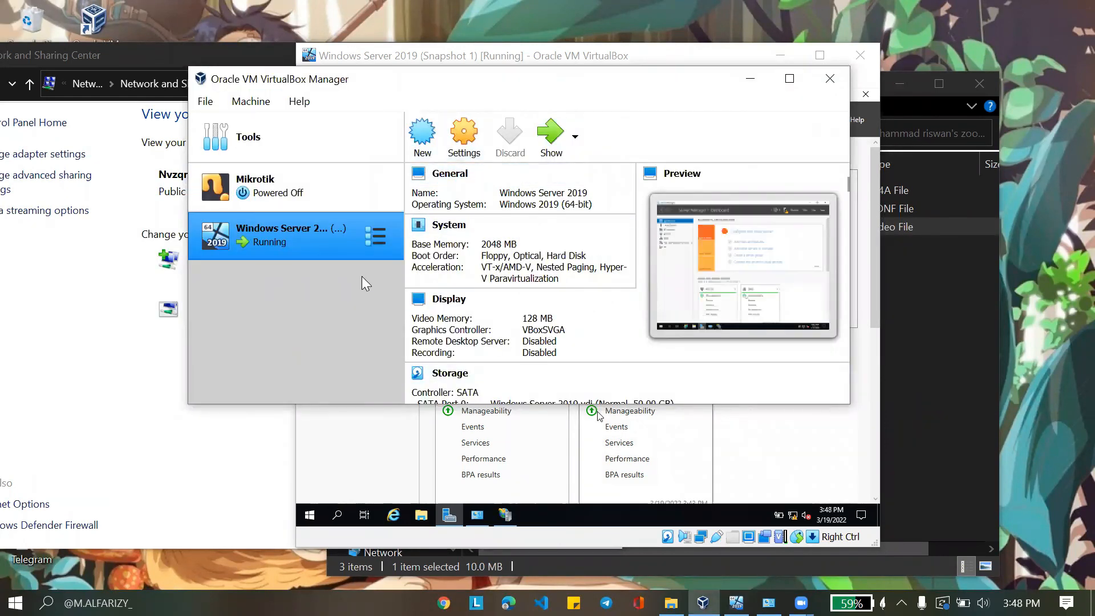
click(795, 466)
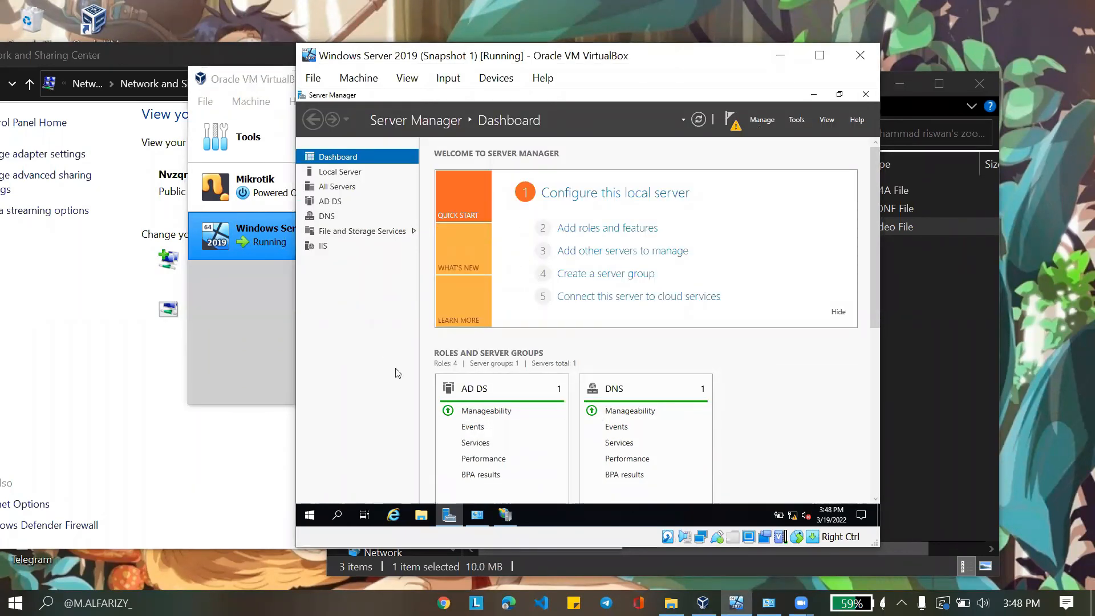
click(483, 517)
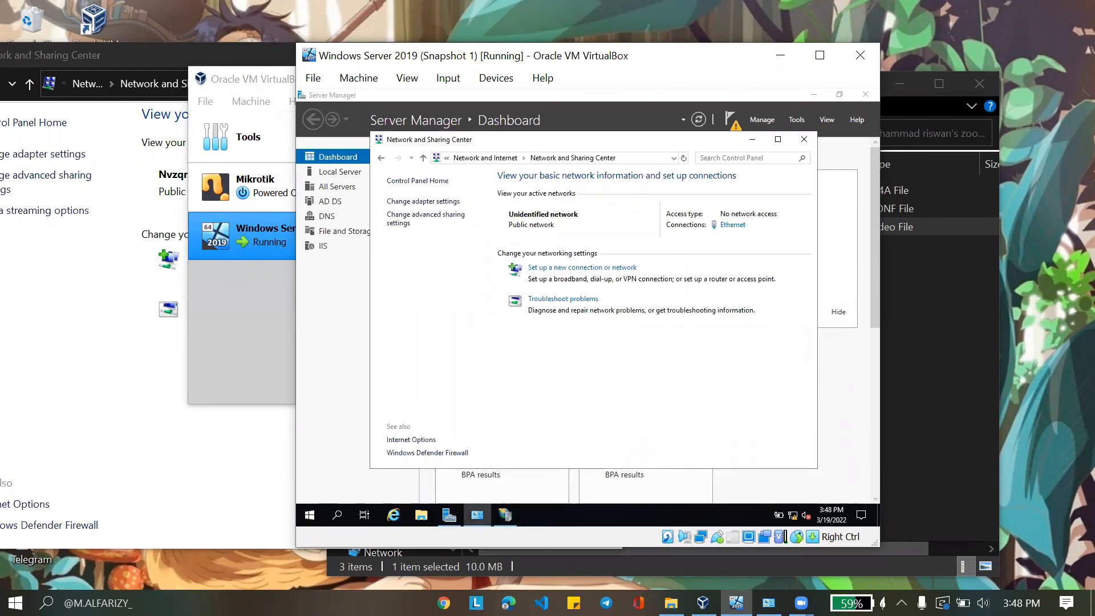
click(728, 228)
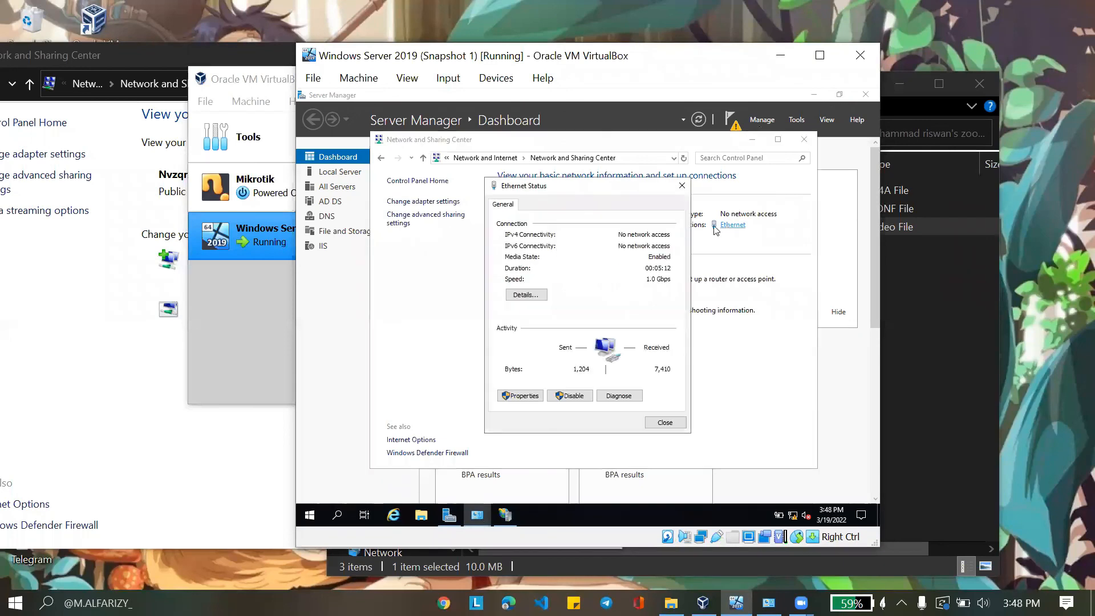
click(524, 398)
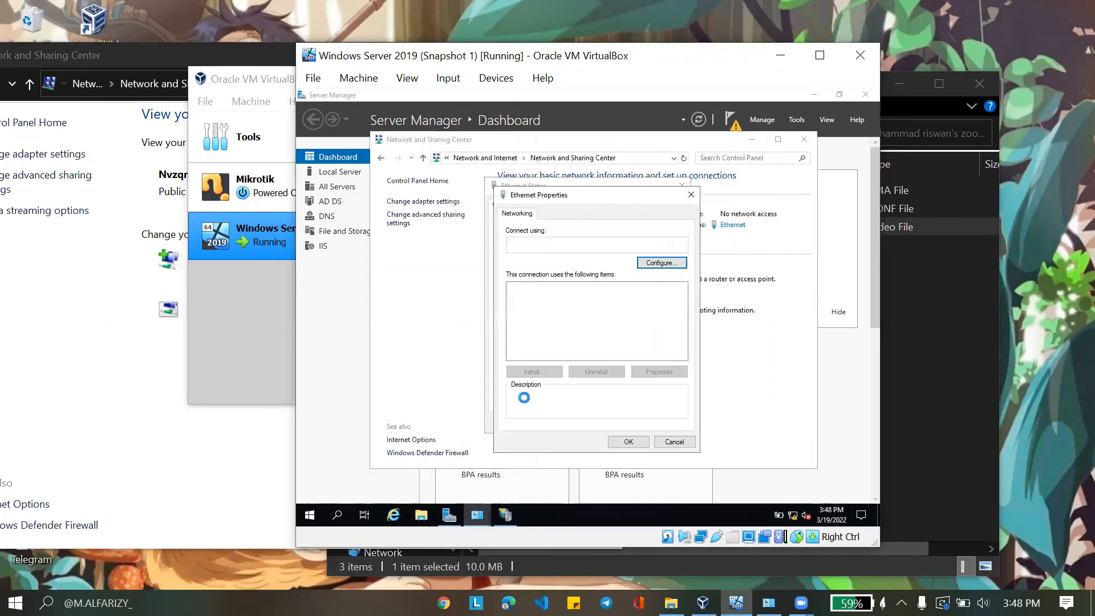
double_click(594, 317)
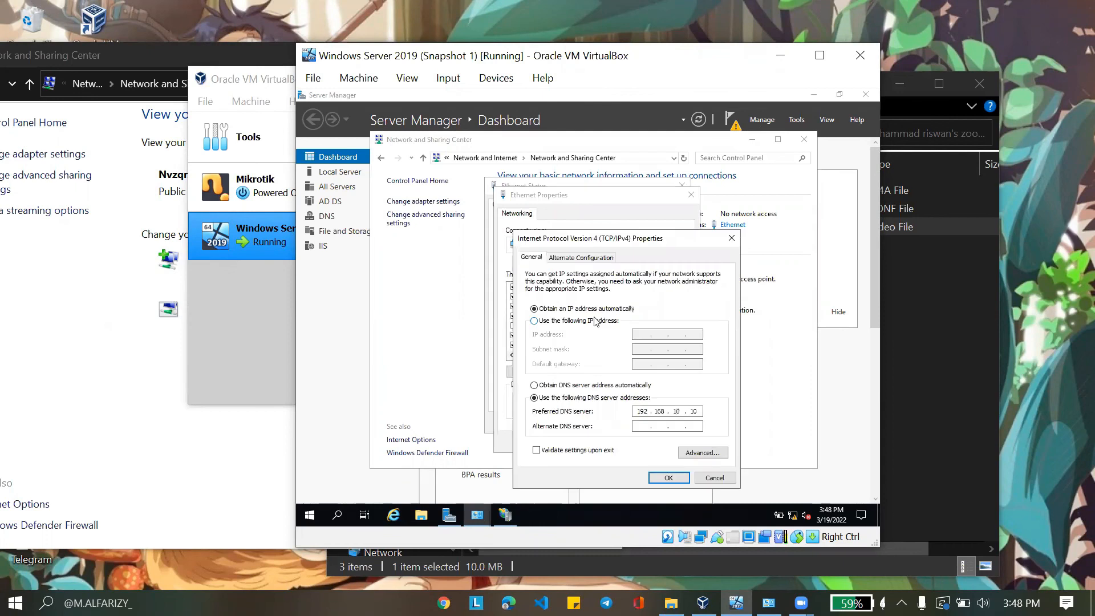
Set static IP 192.168.10.10, mask 255.255.255.0, gateway 192.168.10.10, and close the network windows
click(572, 321)
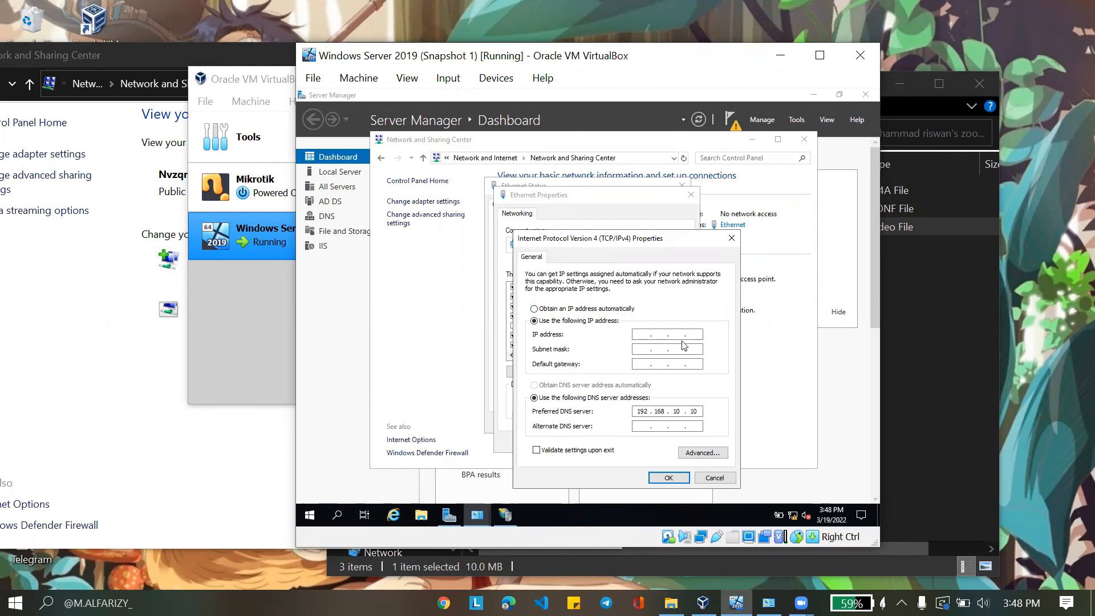
text(192.)
text(168.10.10)
key(Tab)
key(Tab)
text(192 . 168 . 10 . 10)
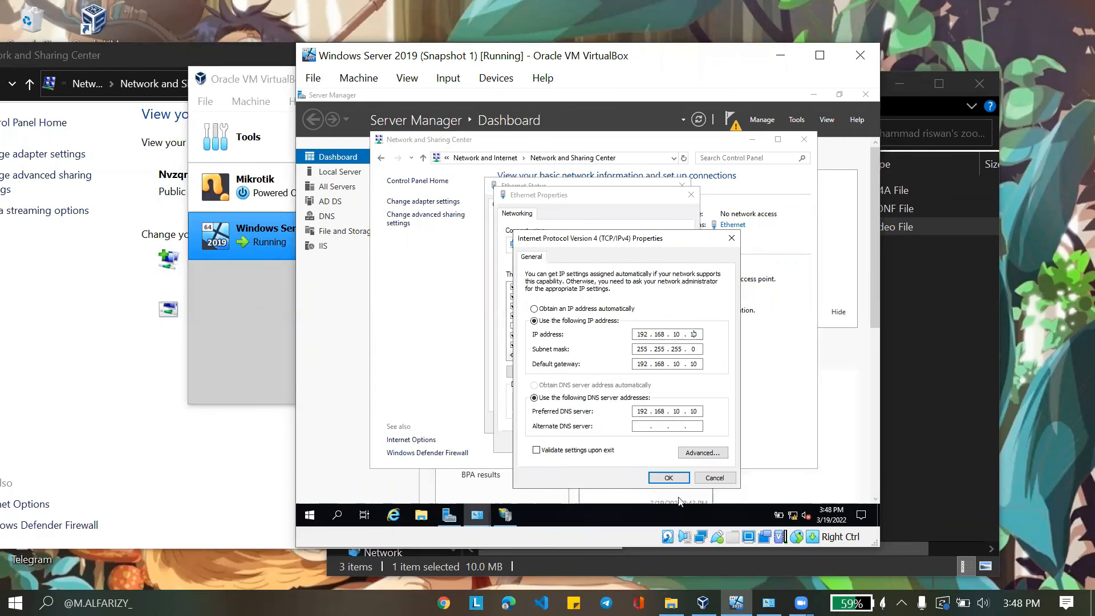
click(669, 478)
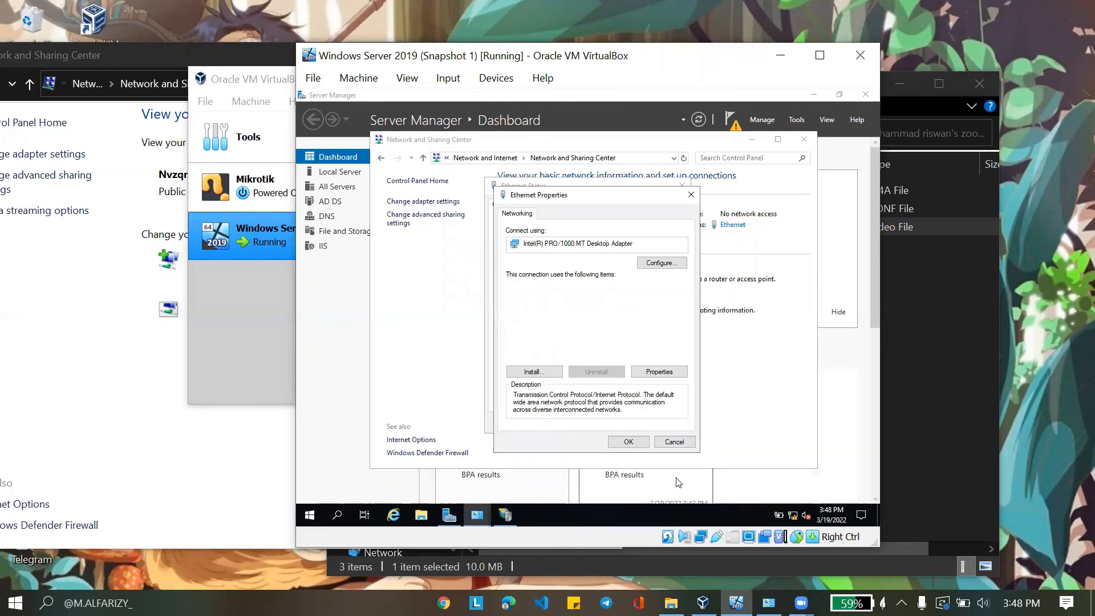
click(629, 441)
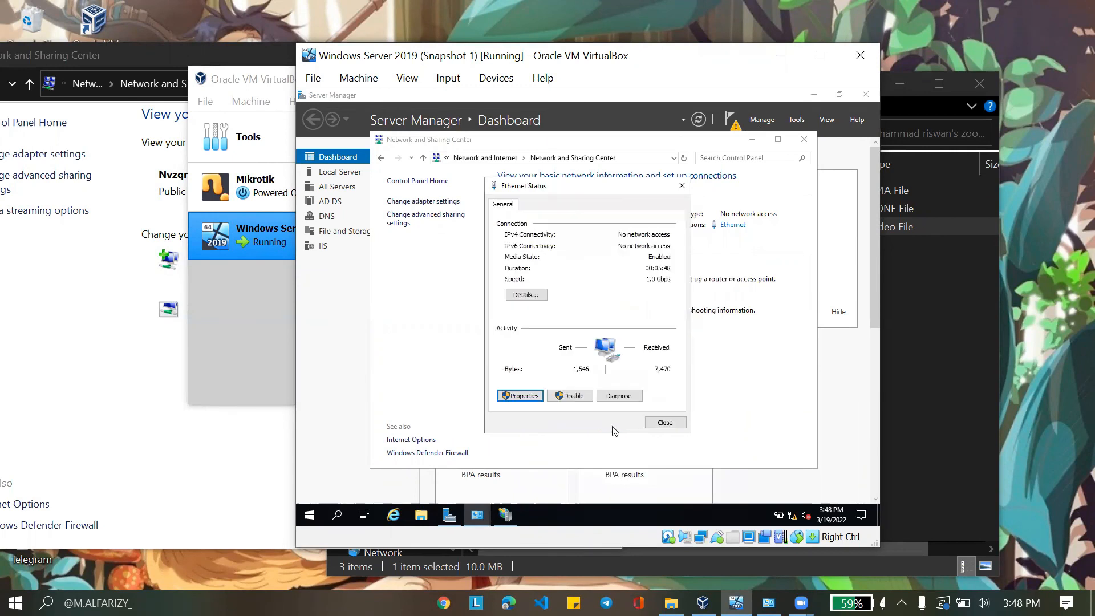
click(663, 422)
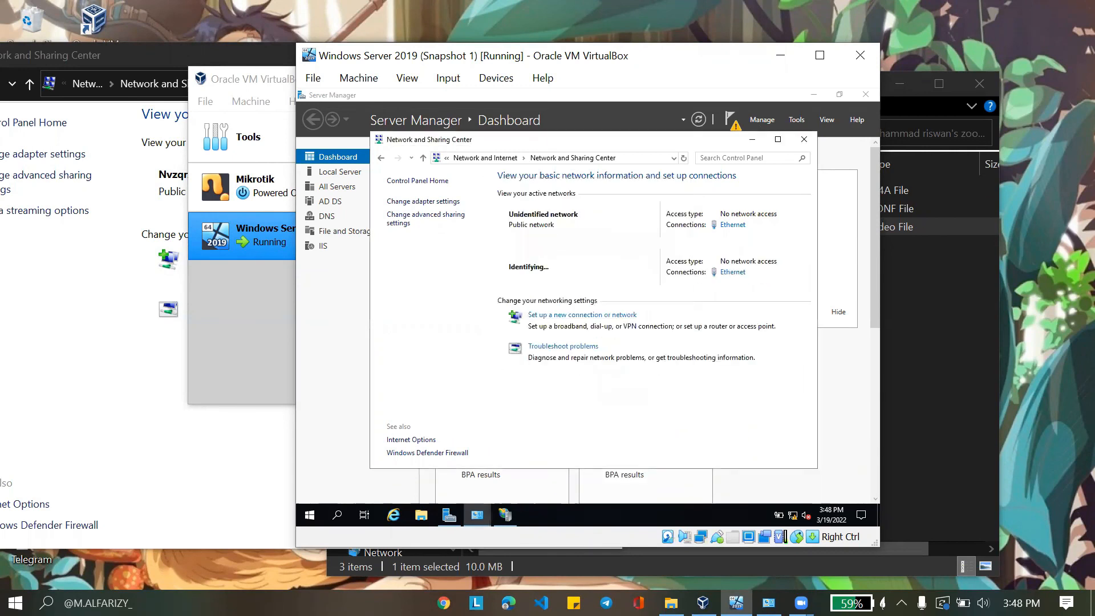
click(804, 139)
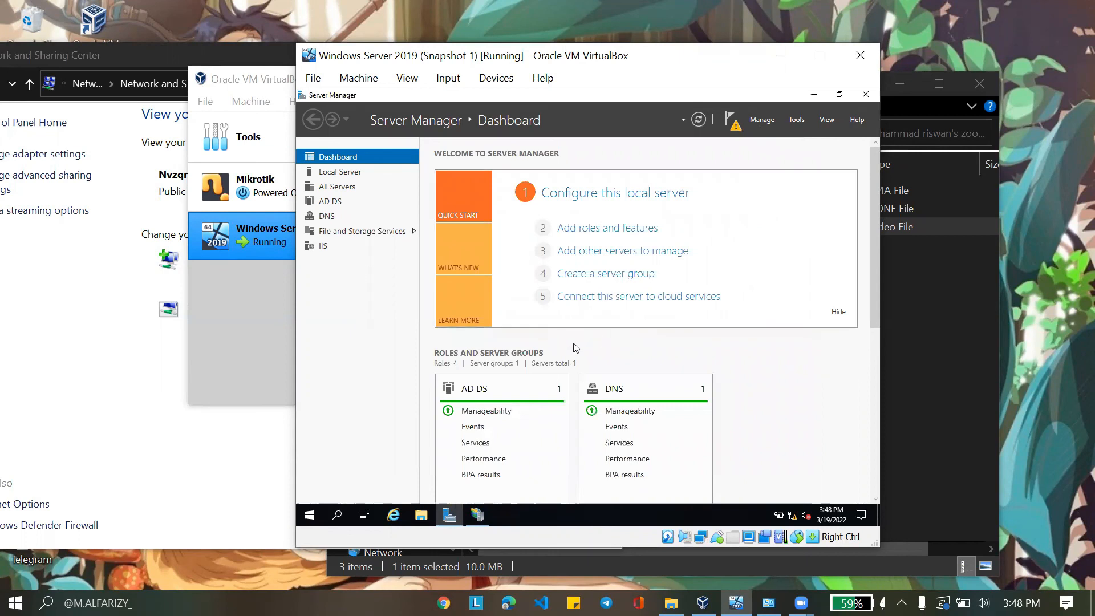
click(147, 440)
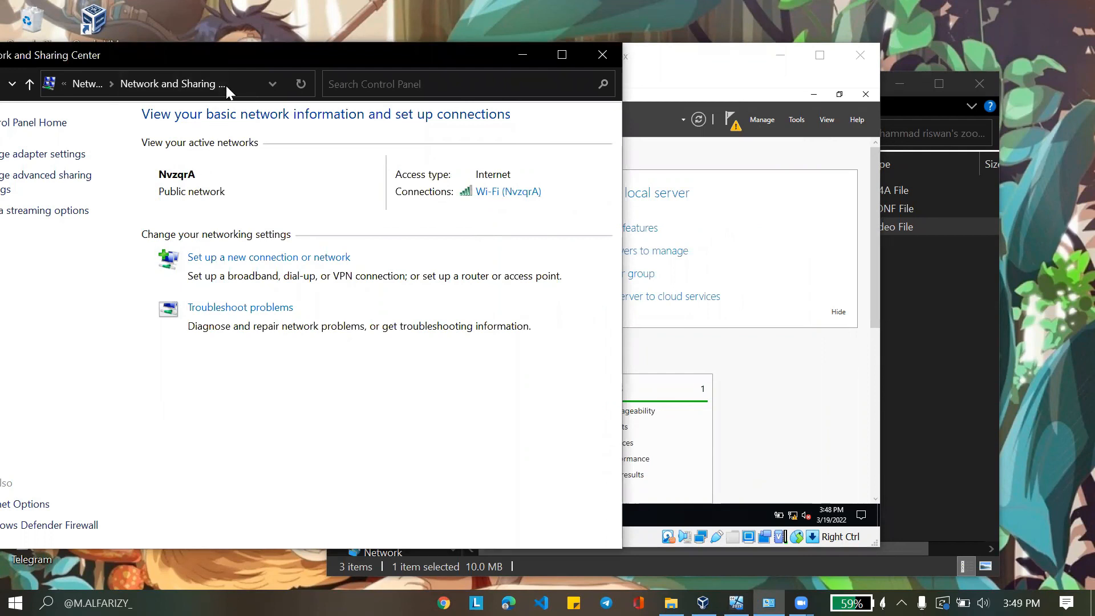
Open the IPv4 properties of the host's VirtualBox Host-Only Network adapter
drag(227, 57, 336, 69)
click(162, 168)
click(406, 192)
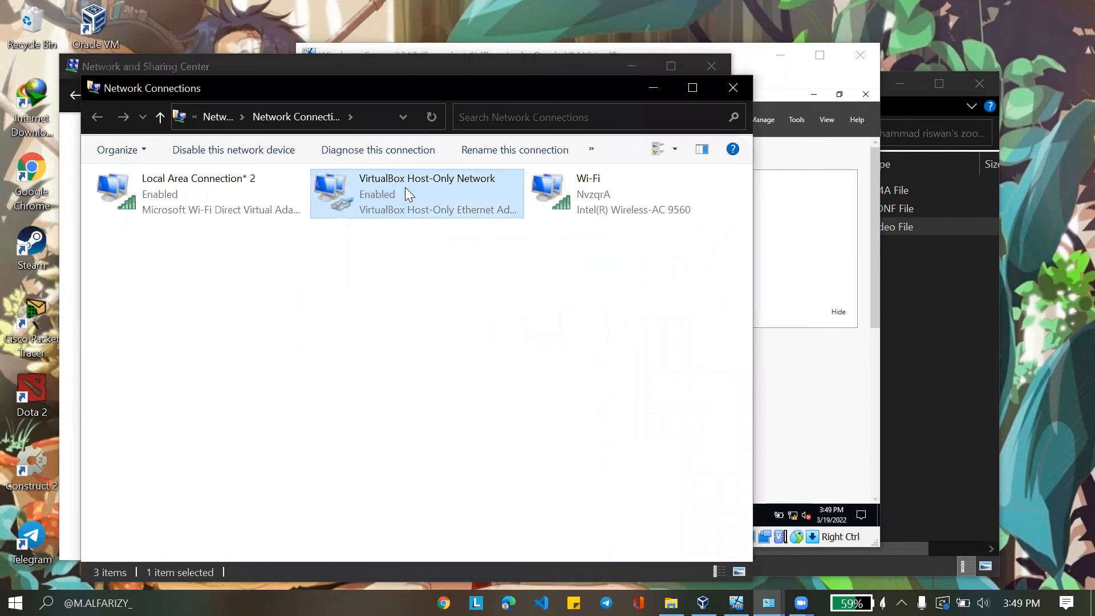
double_click(406, 193)
click(448, 437)
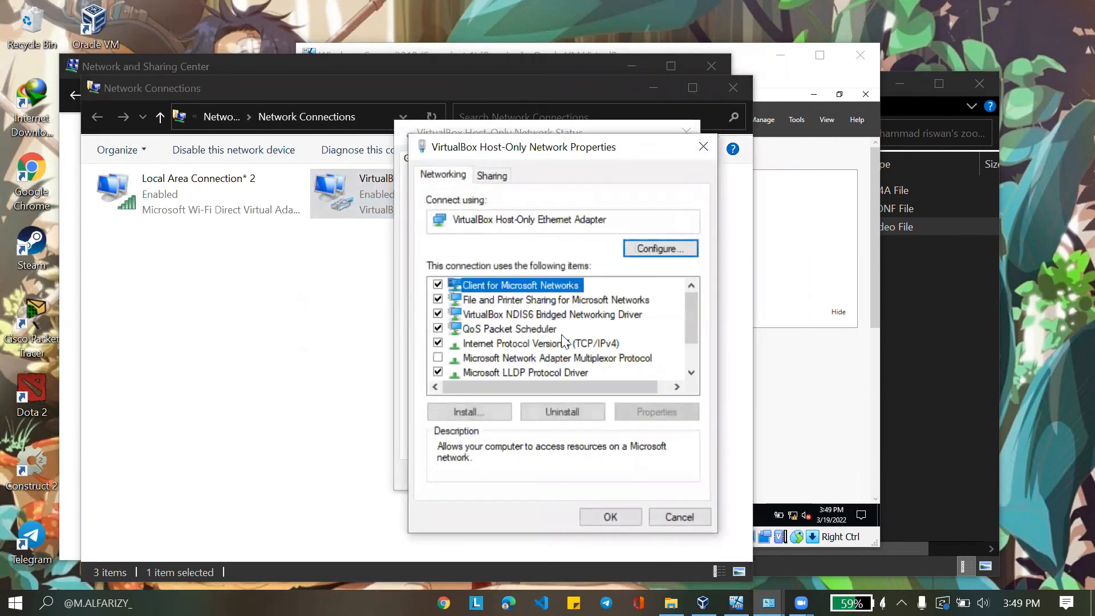
double_click(560, 343)
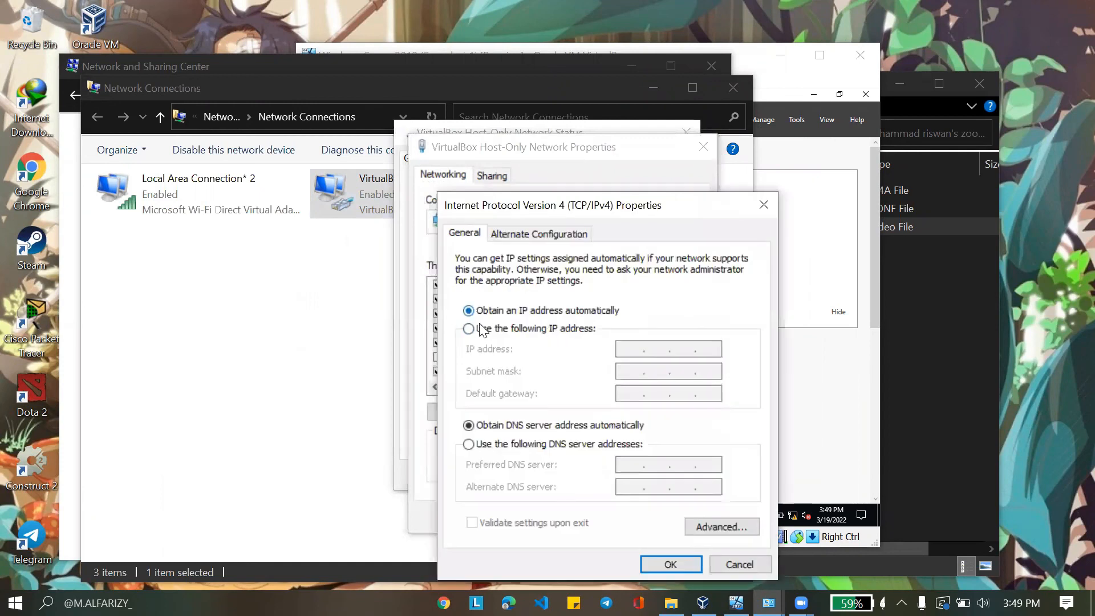
Set static IP 192.168.10.20, mask 255.255.255.0, gateway and DNS 192.168.10.10, and close the dialogs
click(480, 330)
click(628, 349)
text(192 . )
text(168 . 10 )
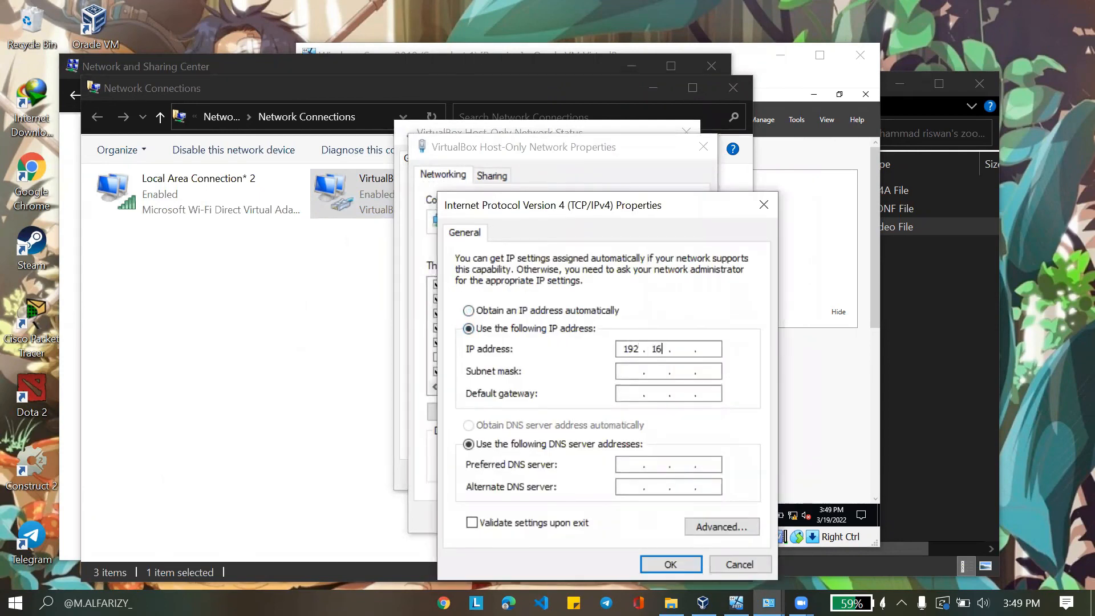
text(. 20)
key(Tab)
key(Tab)
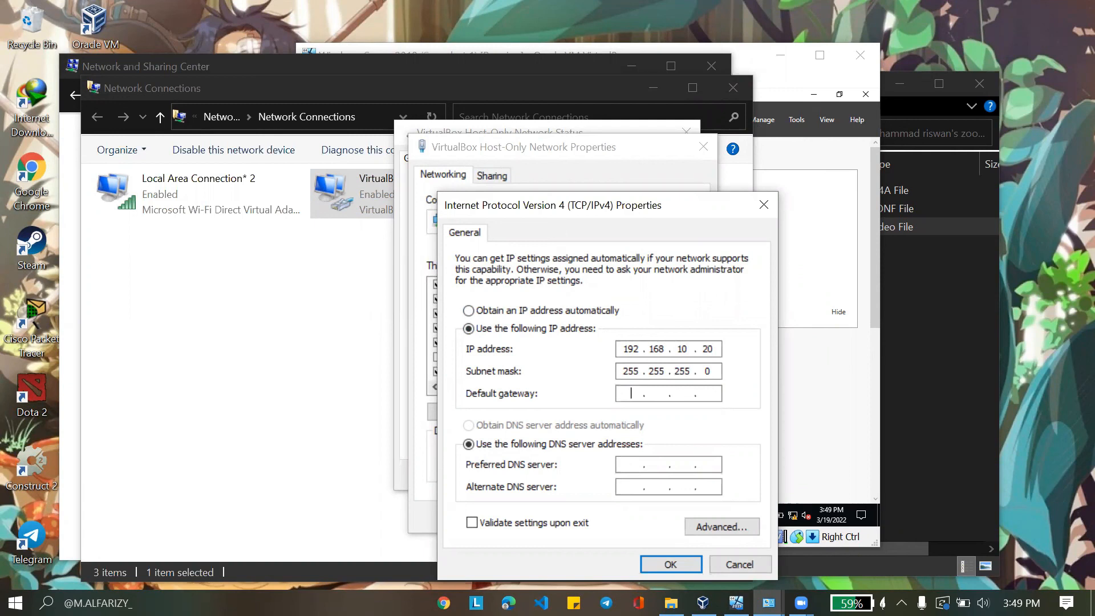
text(192 . 168 . 10 . 10)
key(Tab)
key(Tab)
text(192 . 168 . 10 . )
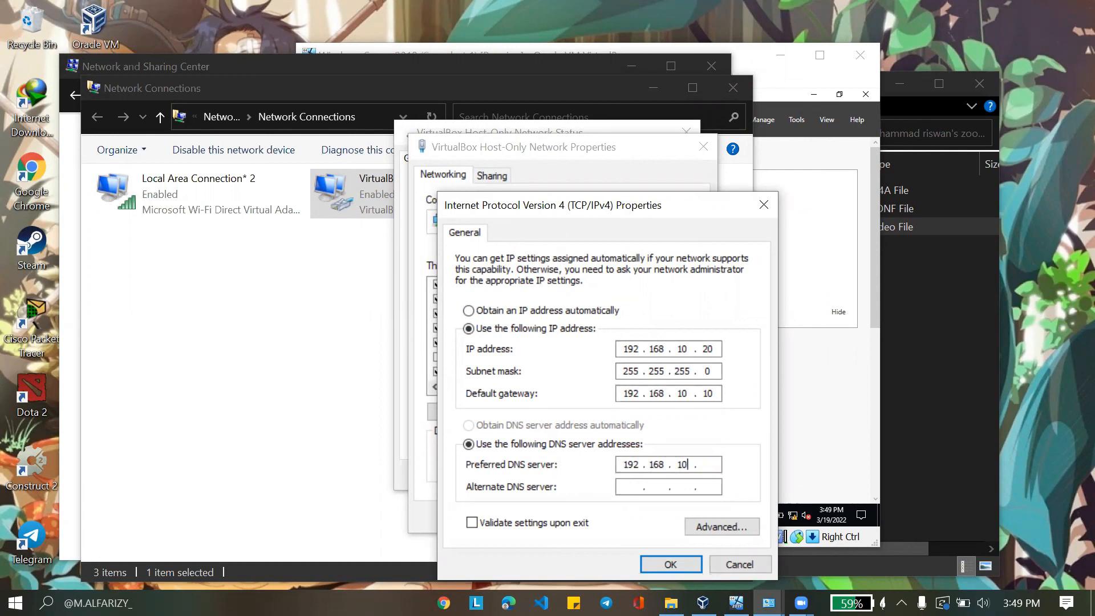
text(10)
click(669, 557)
click(618, 513)
click(661, 475)
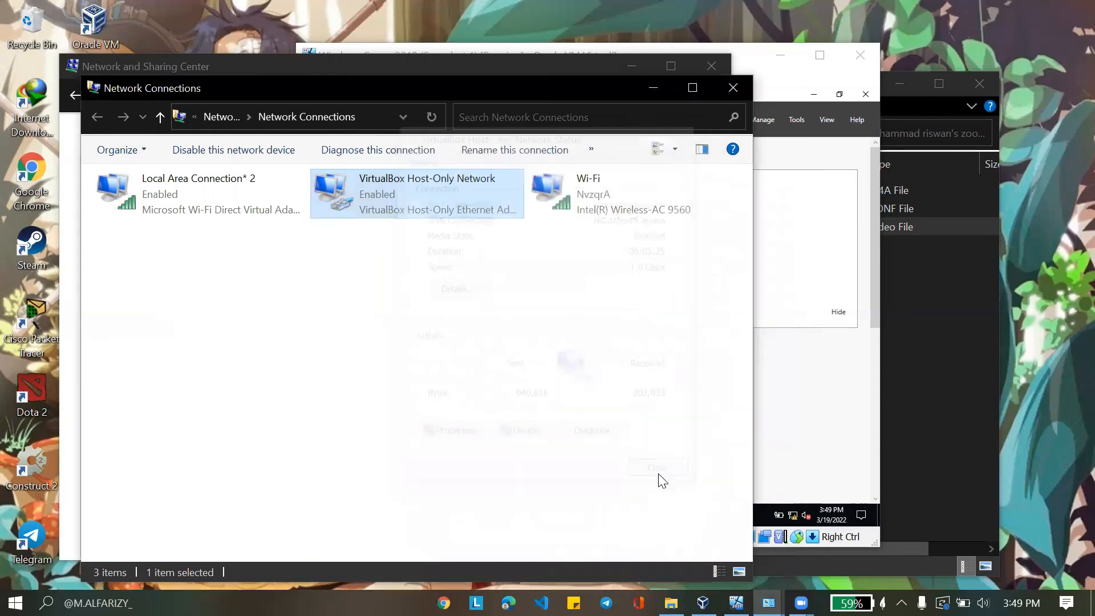
click(729, 92)
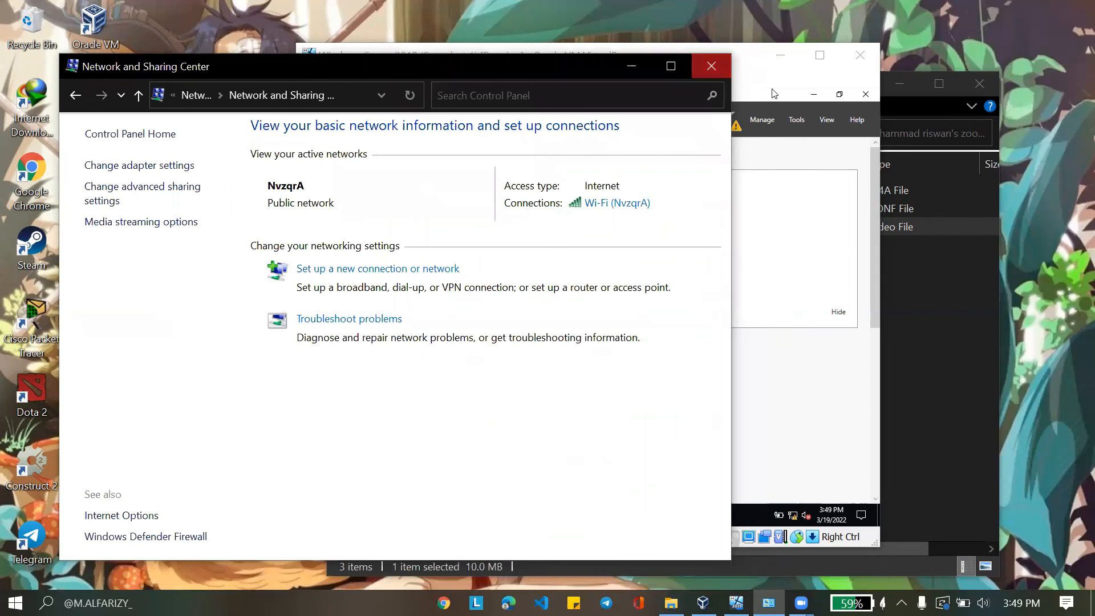
Run ping 192.168.10.20 in the server's Command Prompt, getting 4 of 4 replies
click(711, 66)
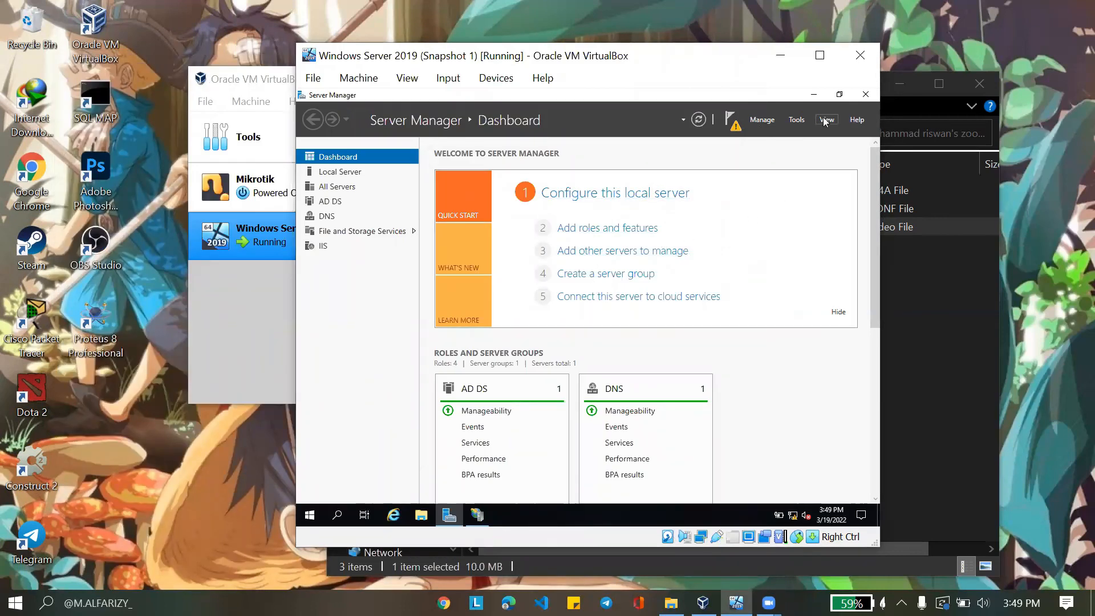
click(339, 516)
text(cmd)
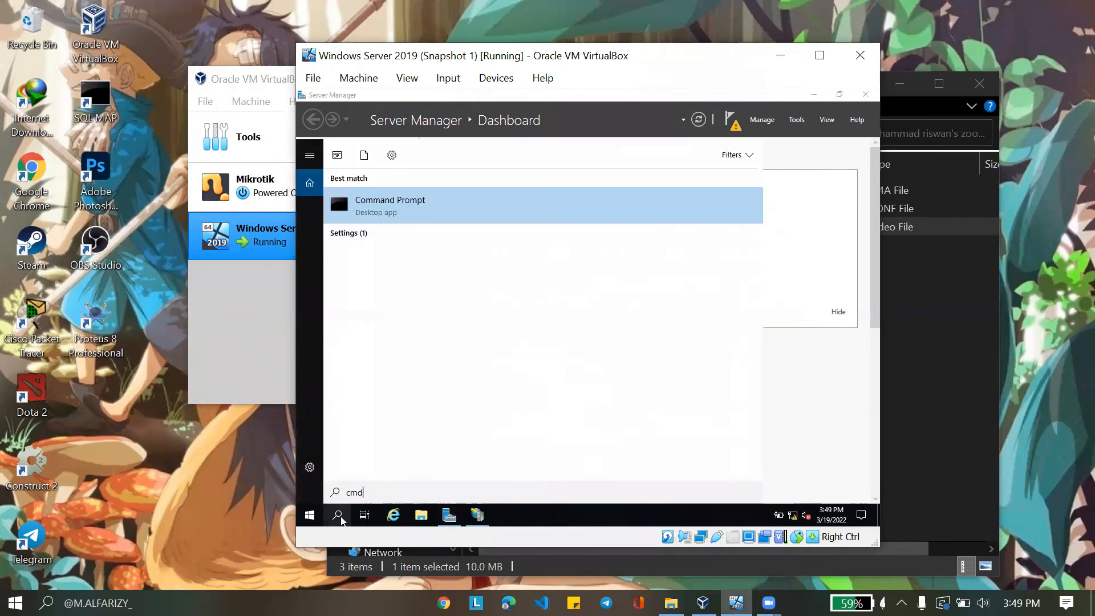
key(Return)
text(p)
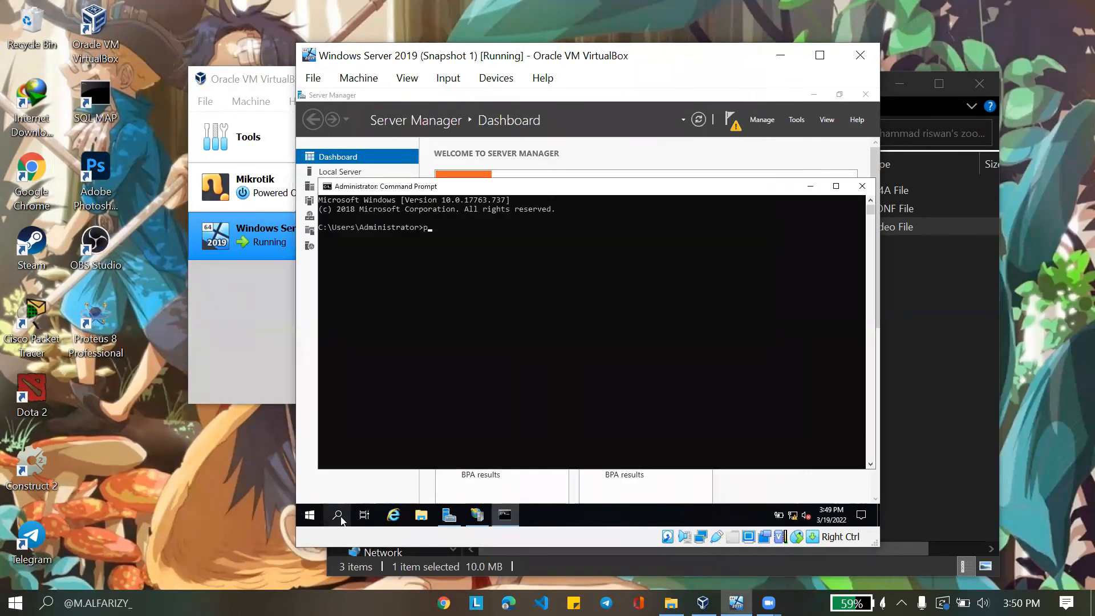
text(ing 192.168.10.20)
key(Return)
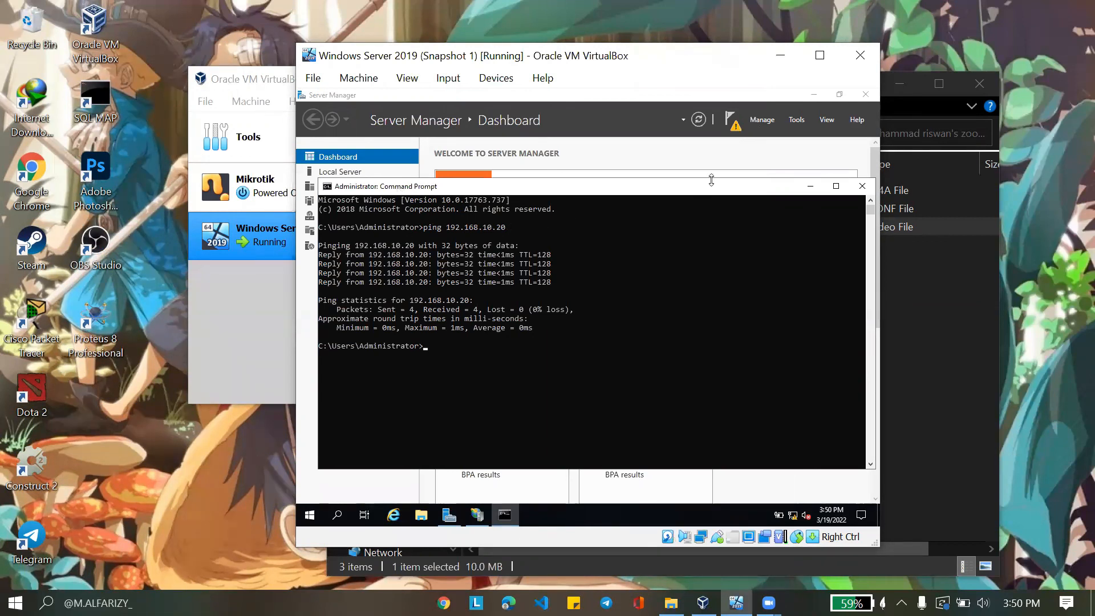
click(861, 187)
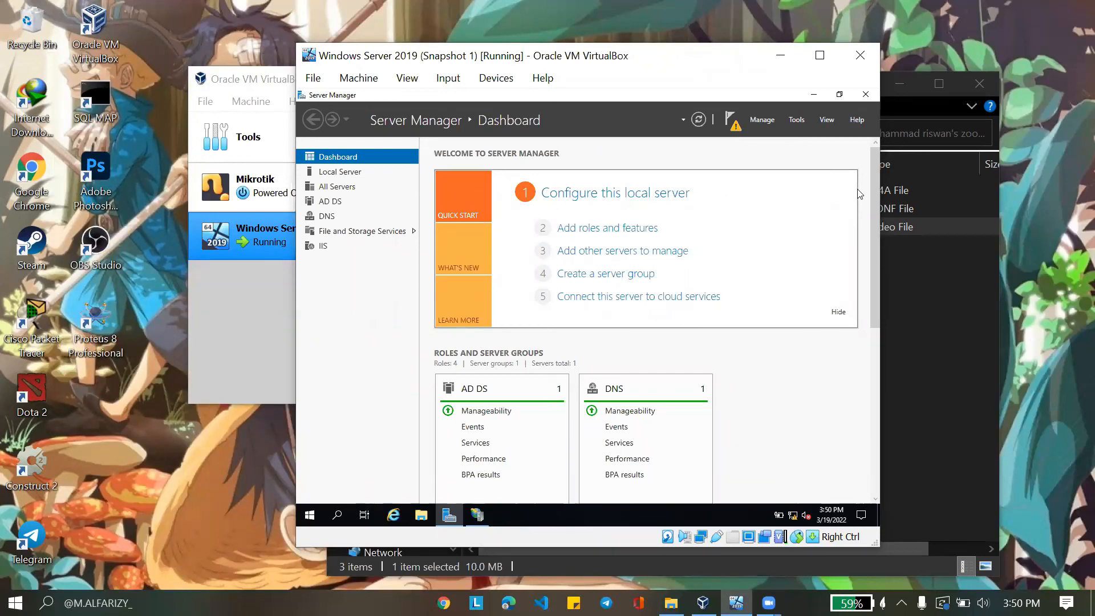
Open Add Roles and Features and advance with role-based installation on this server
click(769, 120)
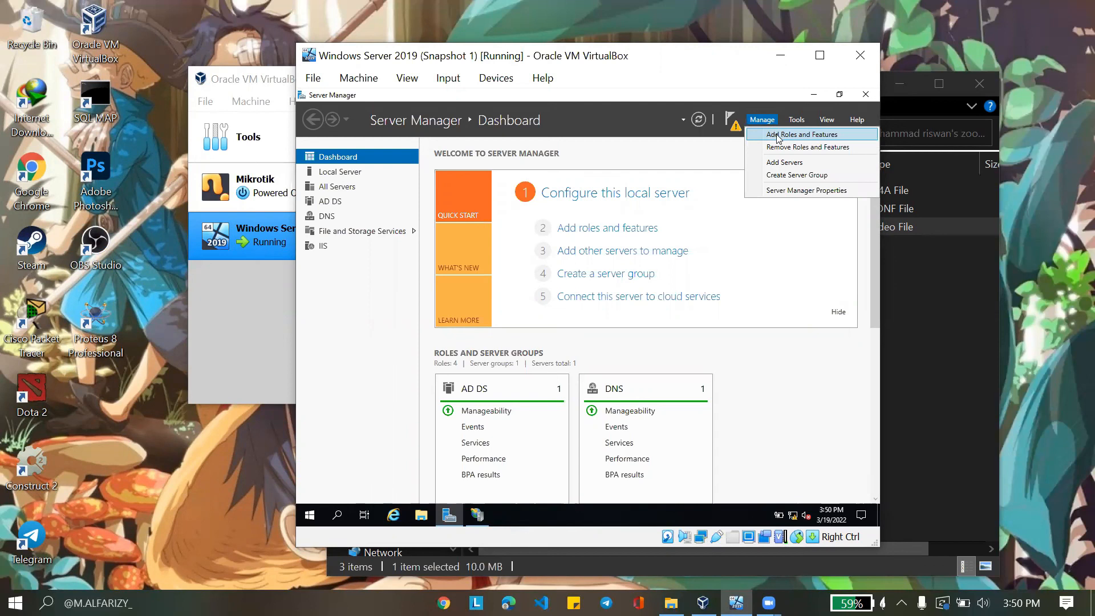
click(778, 138)
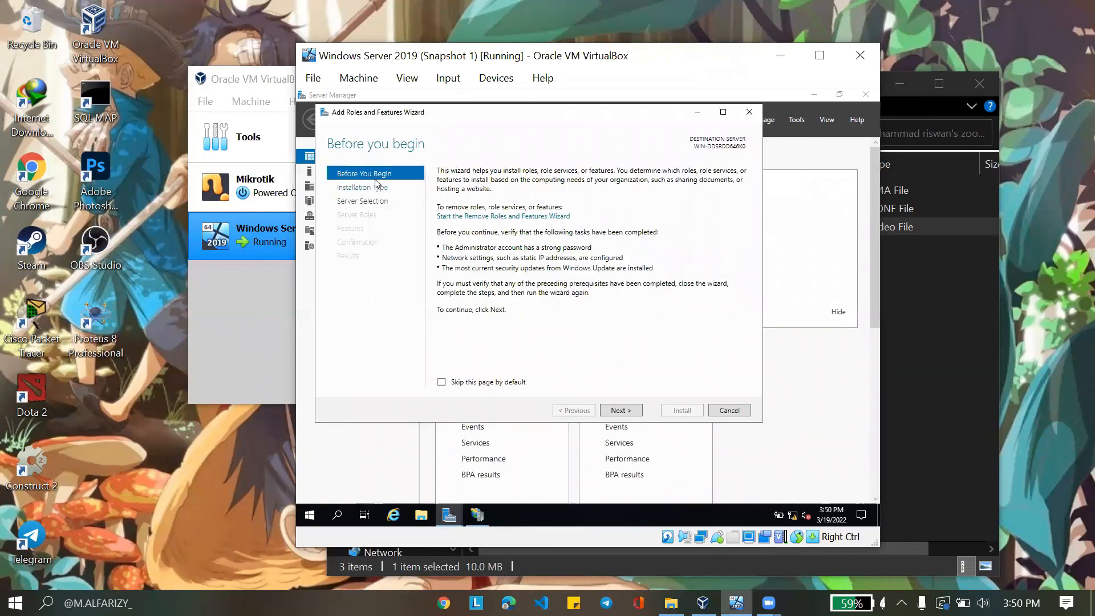
click(639, 411)
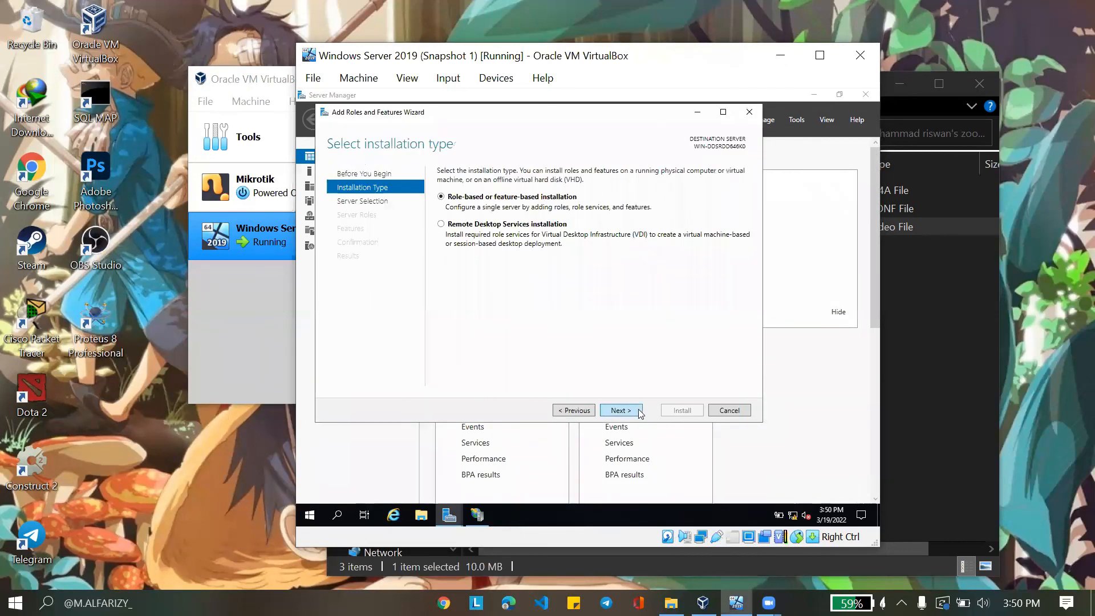
click(620, 411)
click(621, 410)
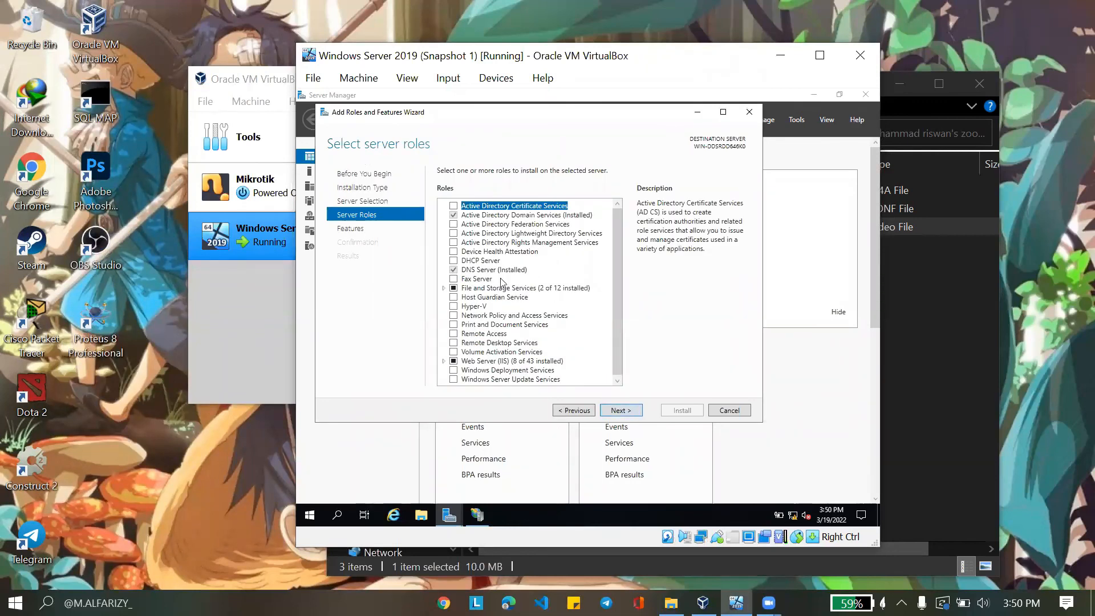
Confirm Web Server (IIS) is already installed under Server Roles, then cancel the wizard
scroll(496, 310, down, 1)
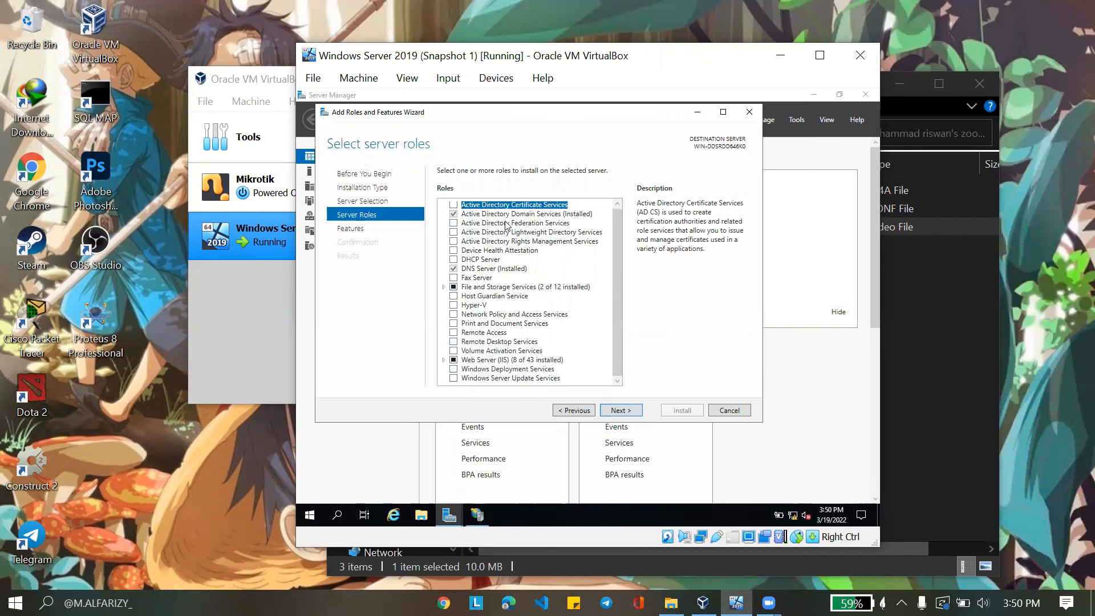
scroll(511, 229, up, 1)
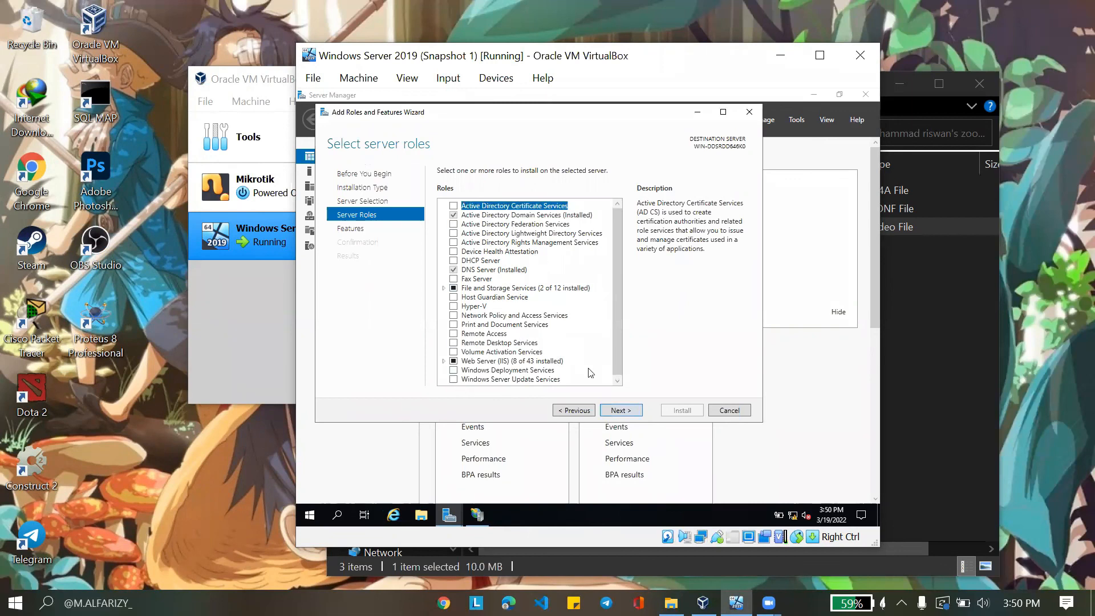
click(629, 411)
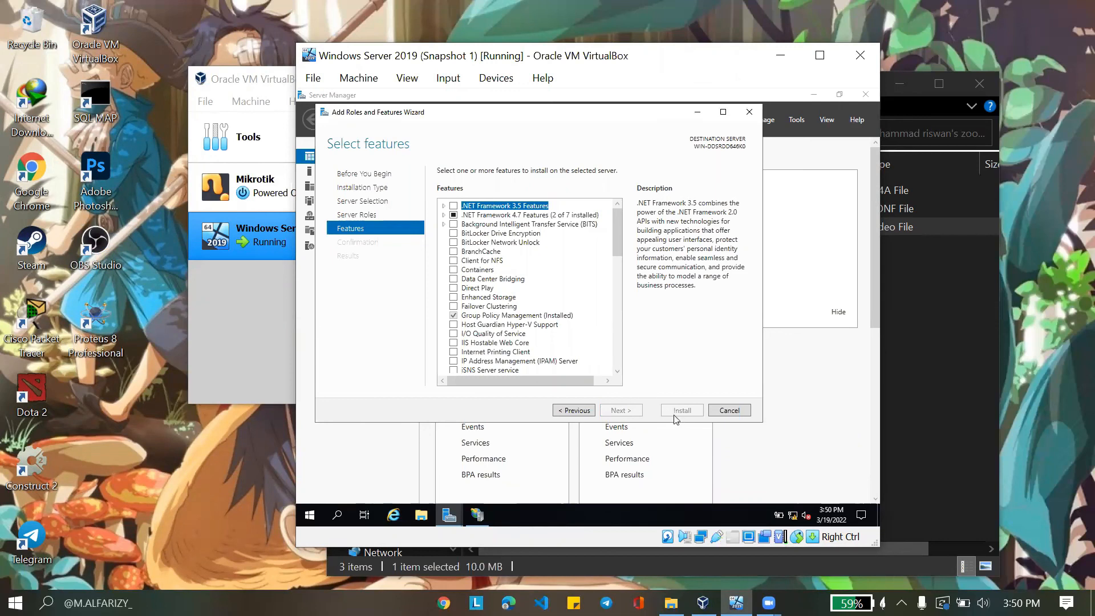
click(729, 410)
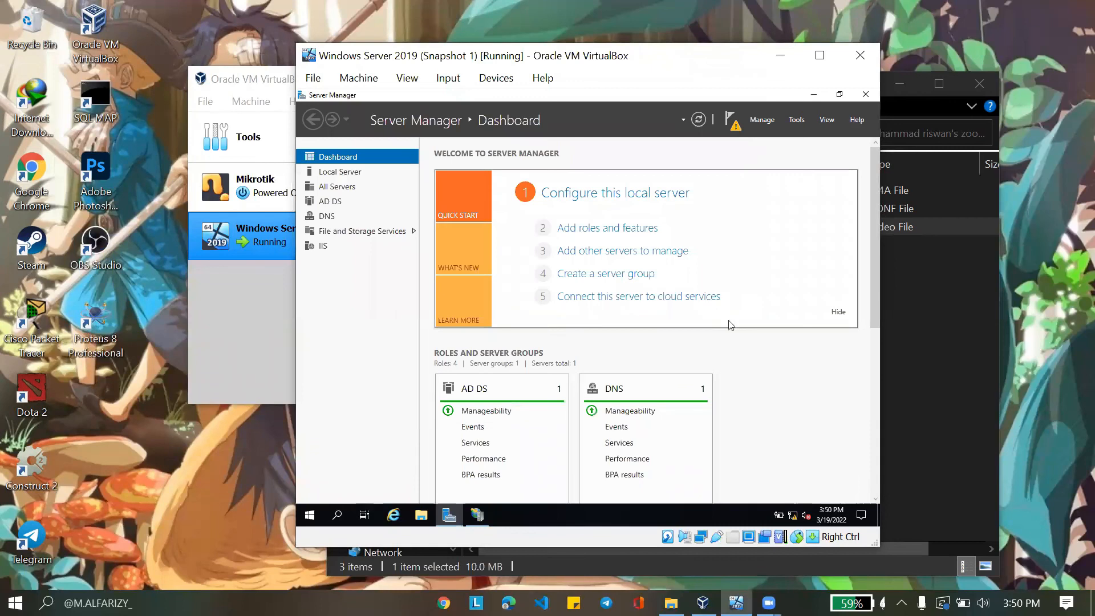
click(797, 120)
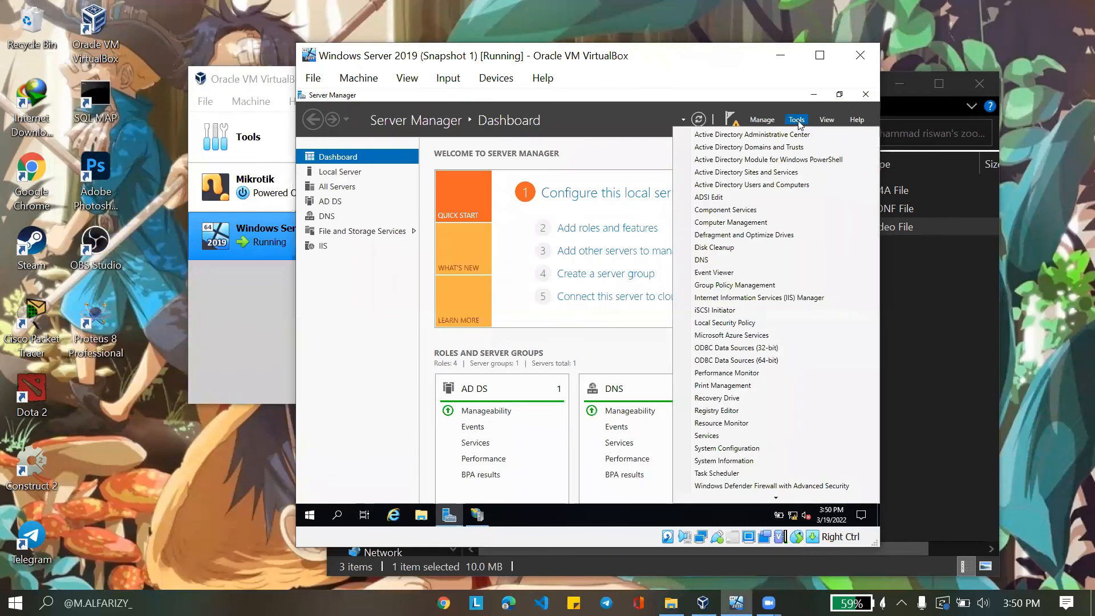
Launch IIS Manager and select Default Web Site under the server's Sites
click(761, 297)
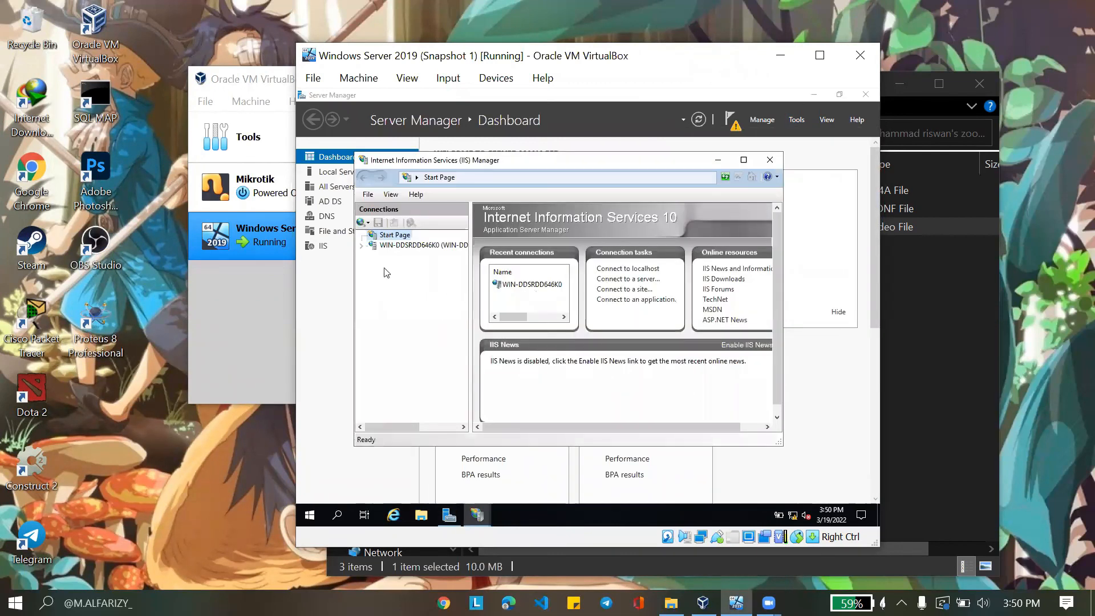
click(361, 245)
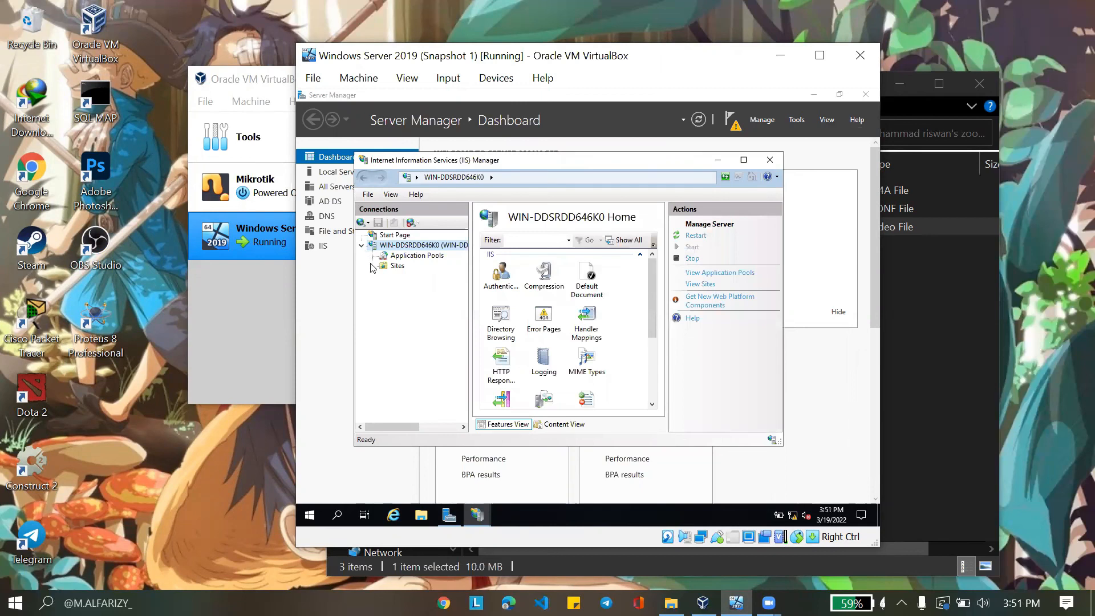
click(374, 266)
click(413, 278)
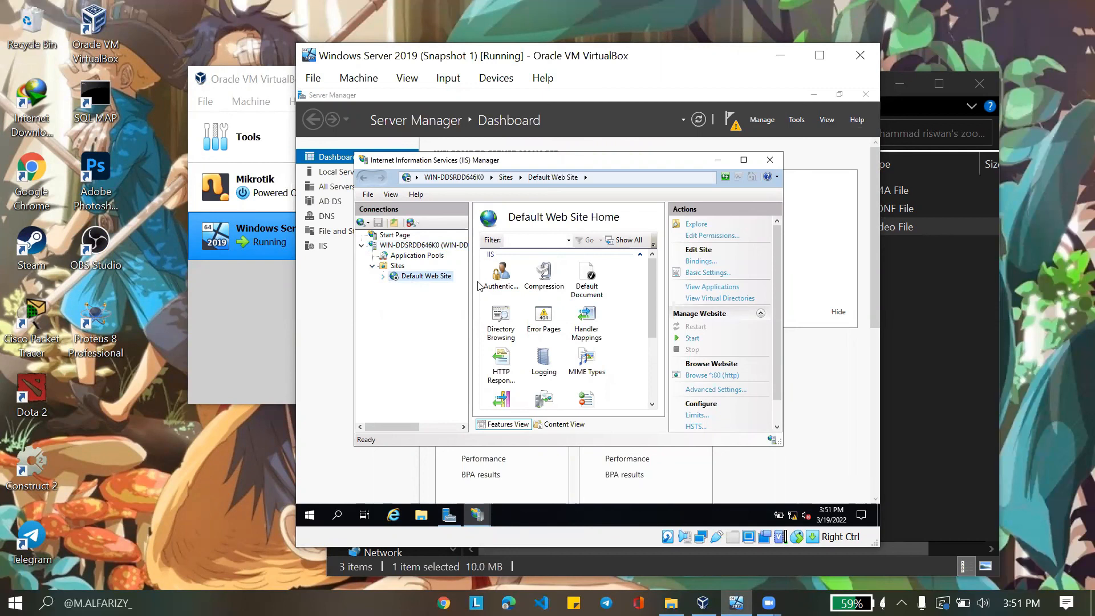
Start Default Web Site, verify the IIS welcome page at localhost, then close the browser
click(695, 338)
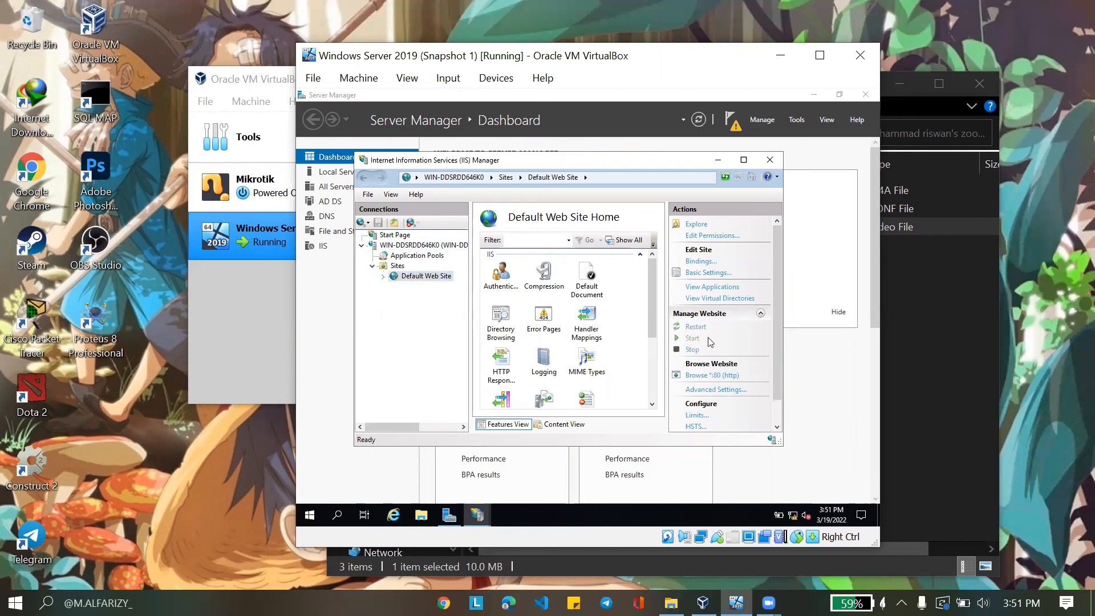
click(717, 375)
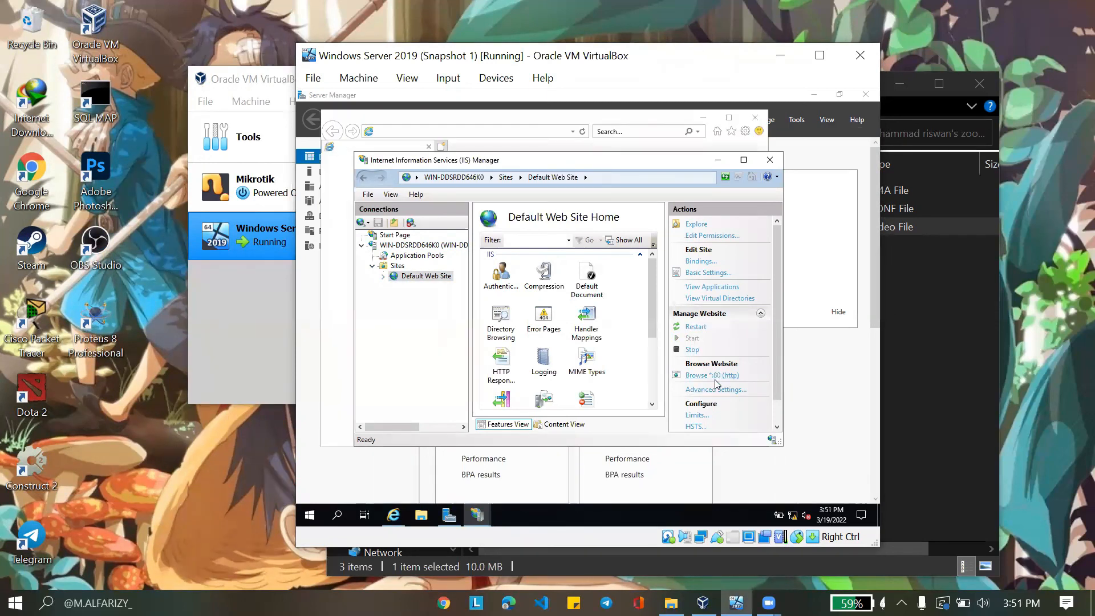
click(516, 120)
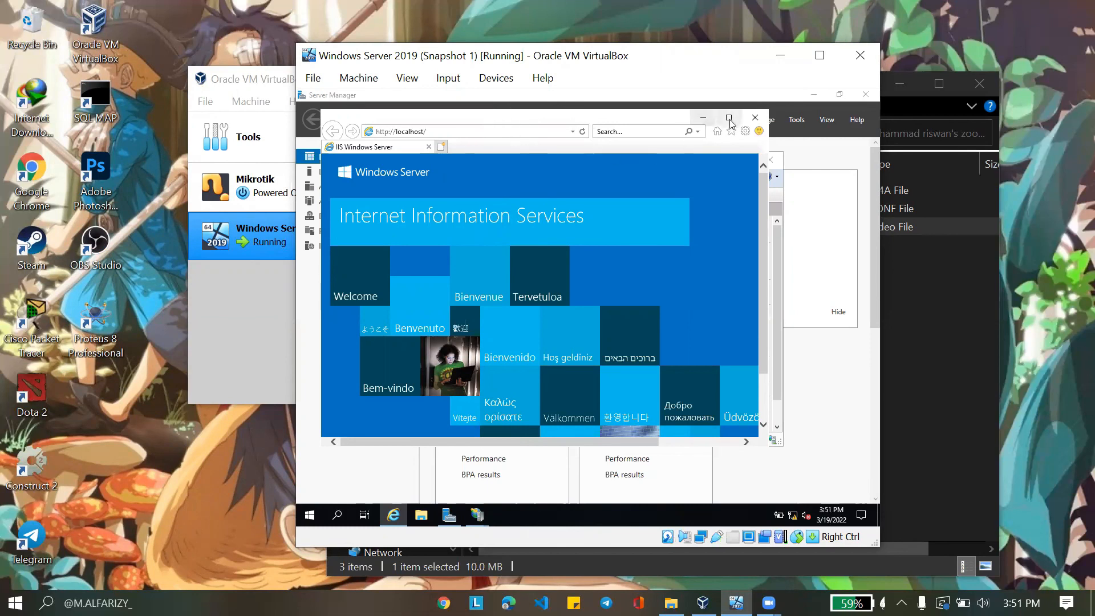
click(754, 117)
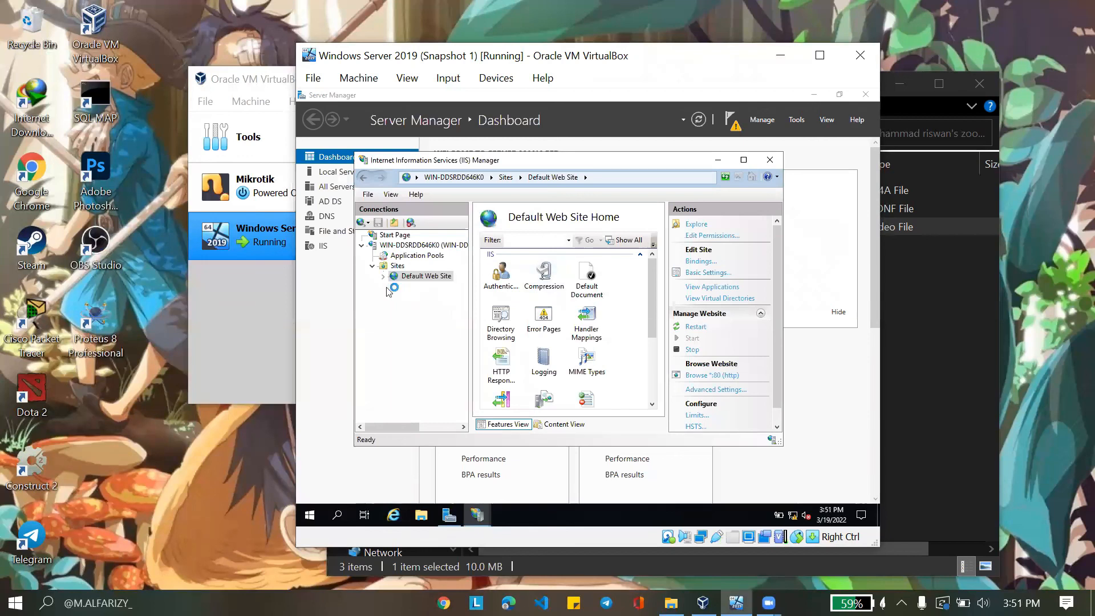
click(397, 266)
right_click(397, 268)
Add a site named 'website' with physical path C:\Users\Administrator\Documents\Website
click(397, 270)
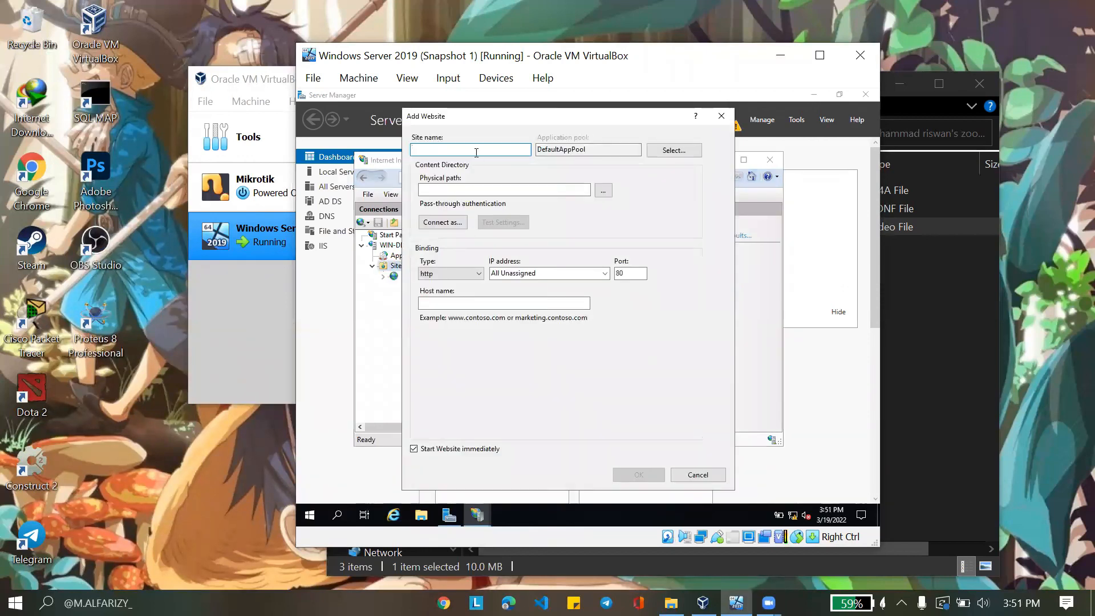
text(website)
click(442, 188)
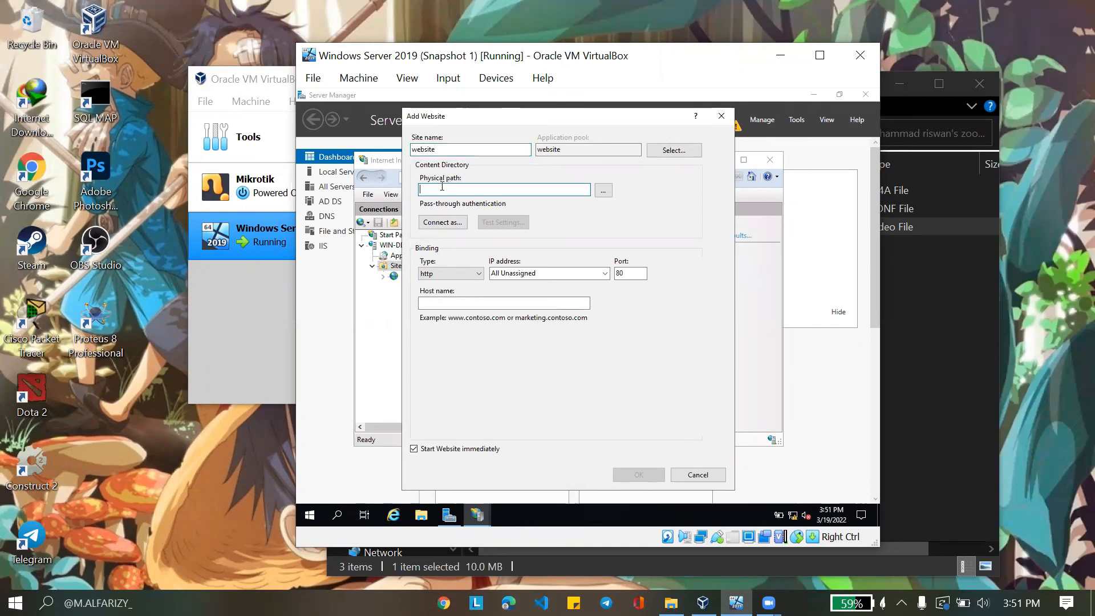
click(608, 195)
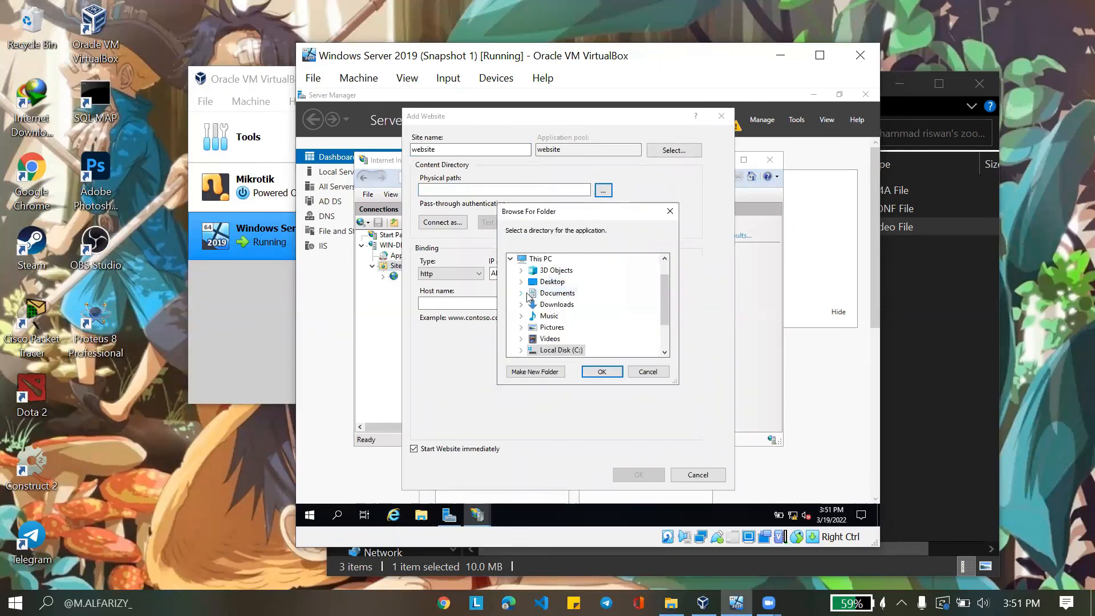
click(521, 293)
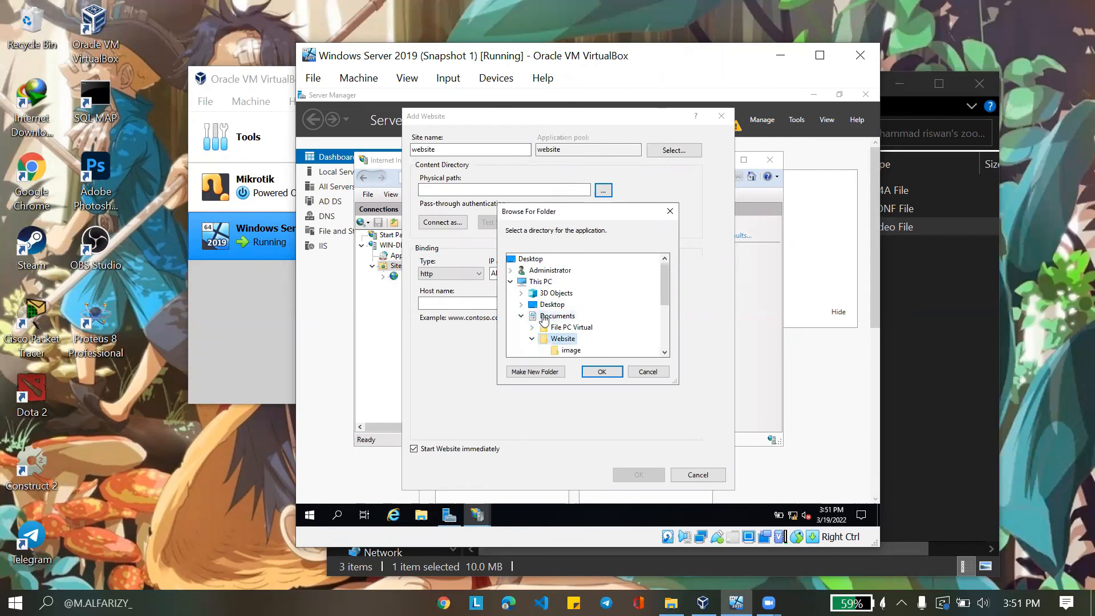
click(567, 304)
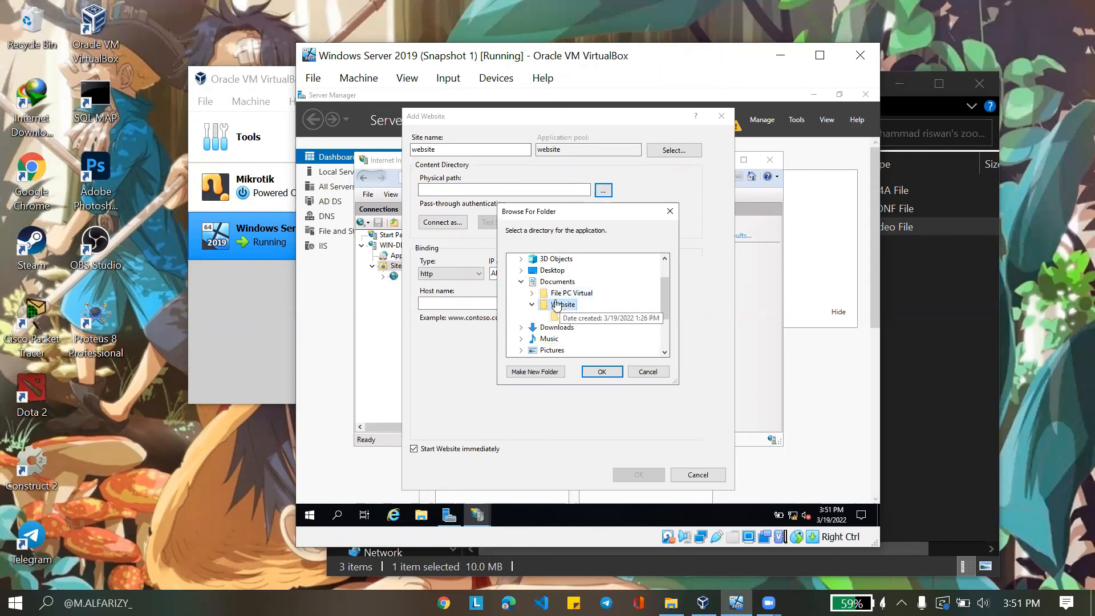
click(604, 372)
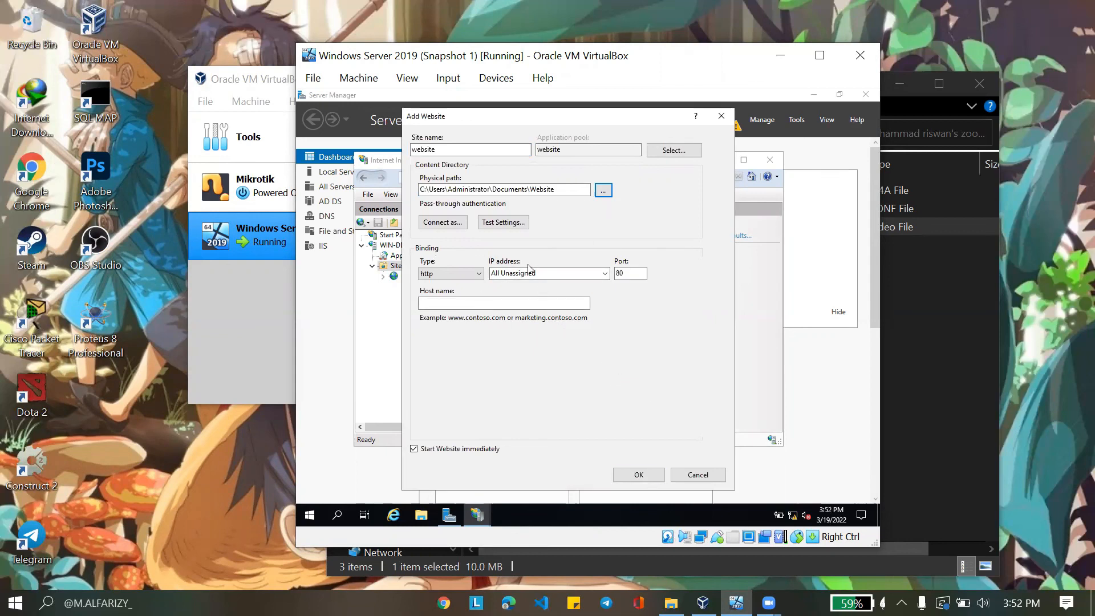
Create the site on port 80, accepting the duplicate binding warning
click(637, 477)
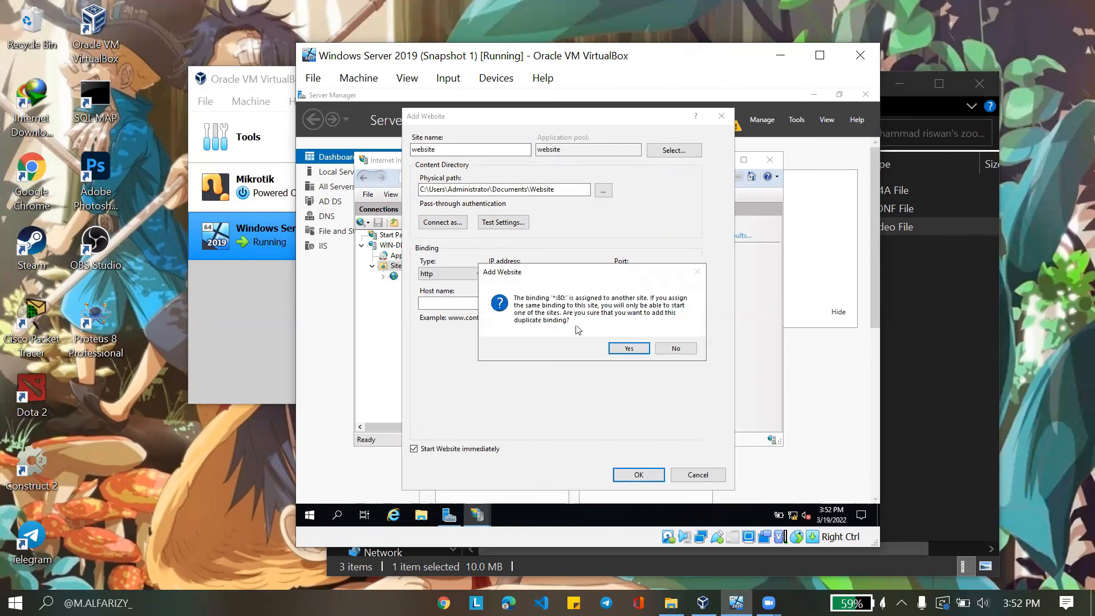
click(628, 349)
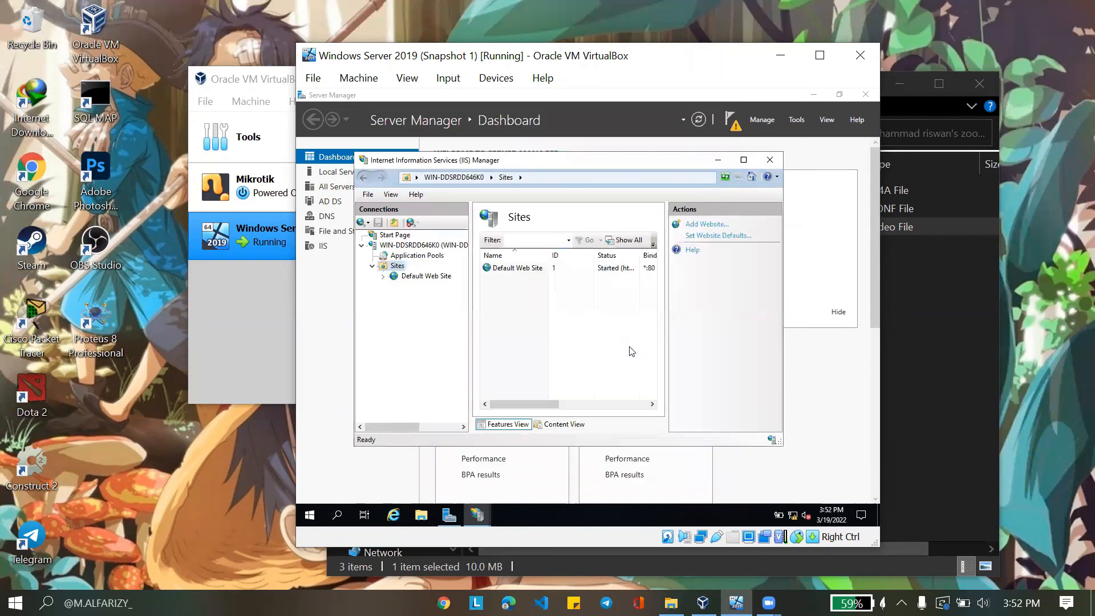
drag(539, 403, 576, 271)
drag(545, 408, 557, 407)
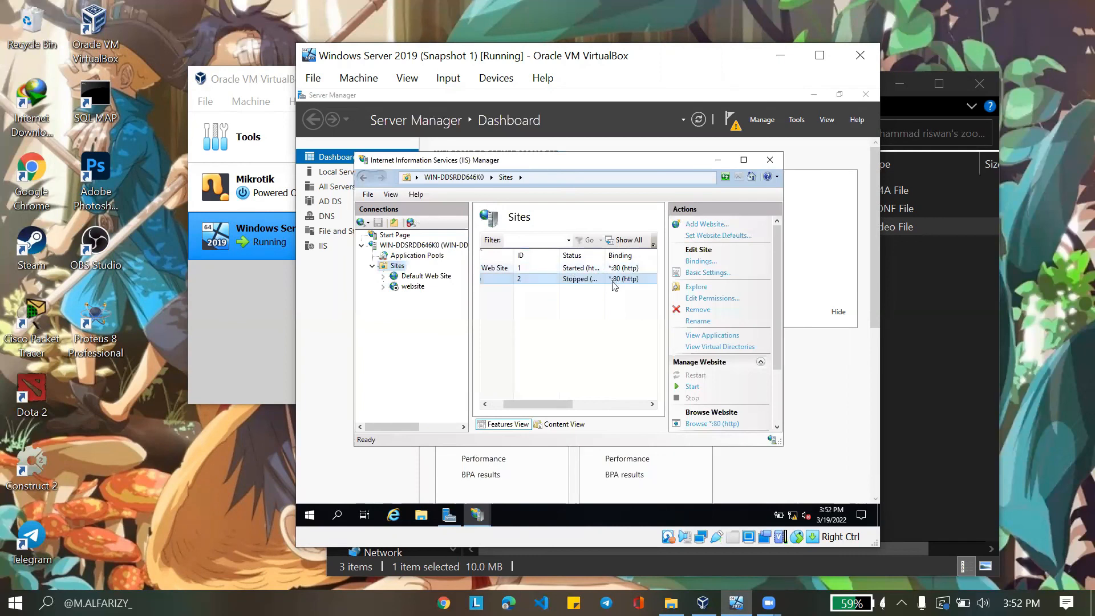
click(590, 268)
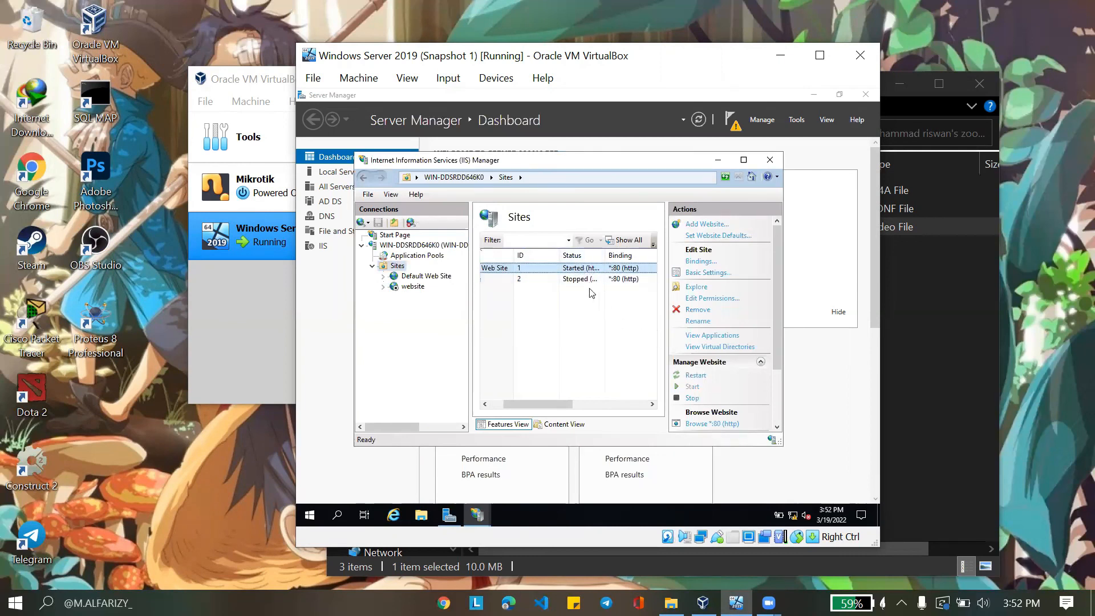
Stop Default Web Site and start the new 'website' site
click(576, 280)
click(582, 268)
click(692, 399)
click(605, 281)
click(691, 380)
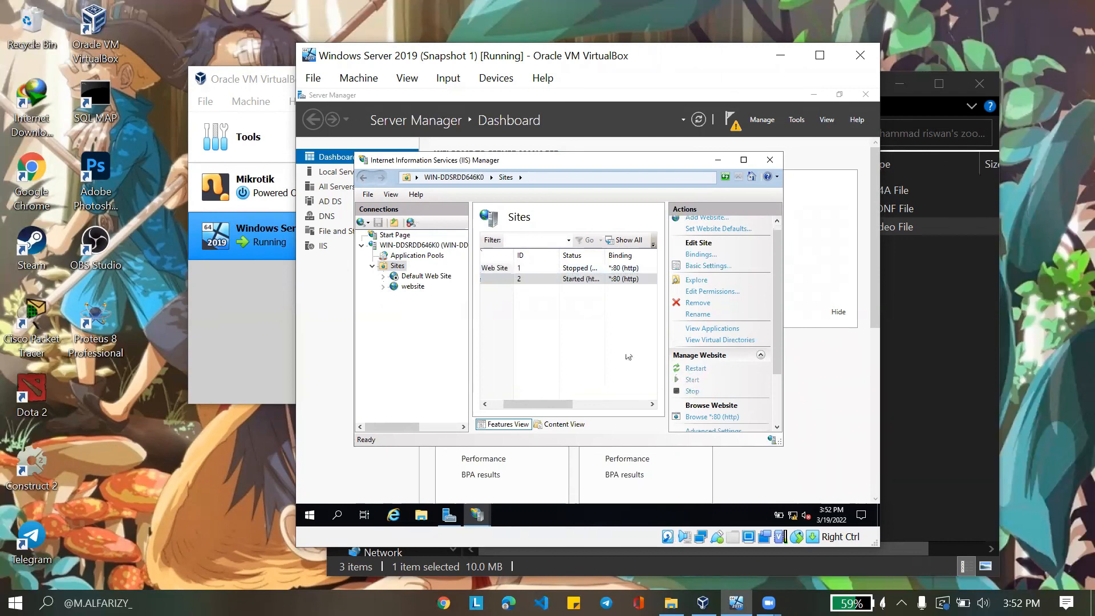
Browse the 'website' site at localhost and open the Web formulir page
click(725, 419)
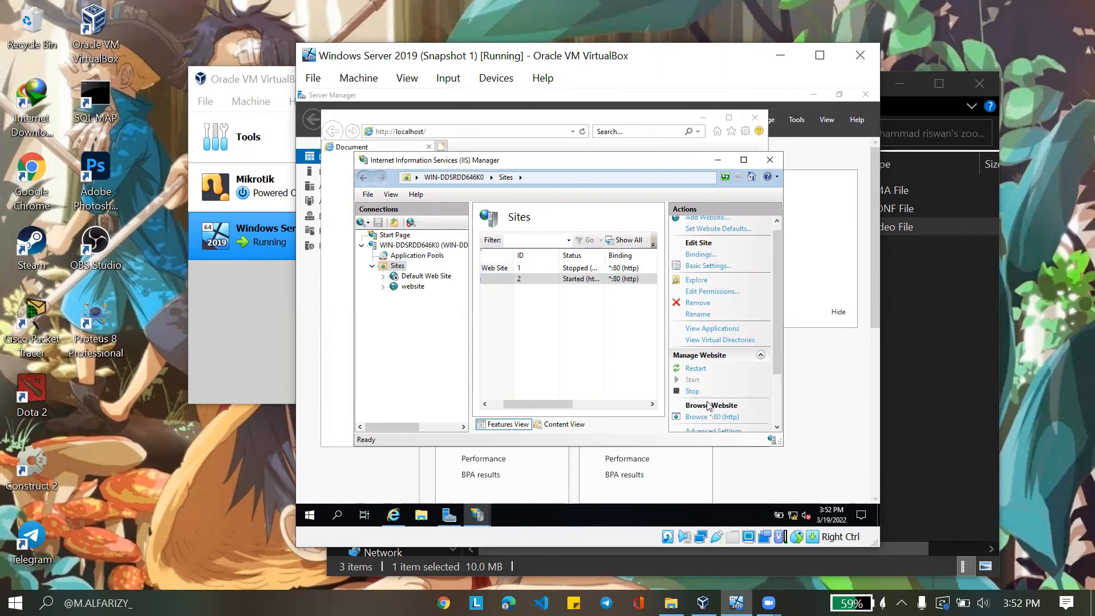
click(509, 124)
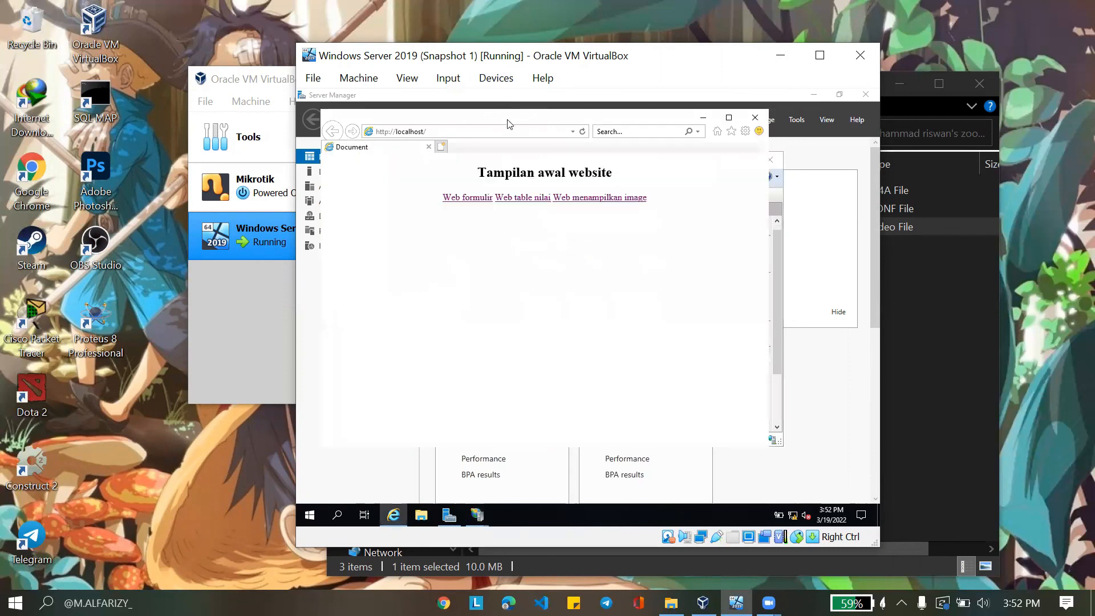
click(468, 197)
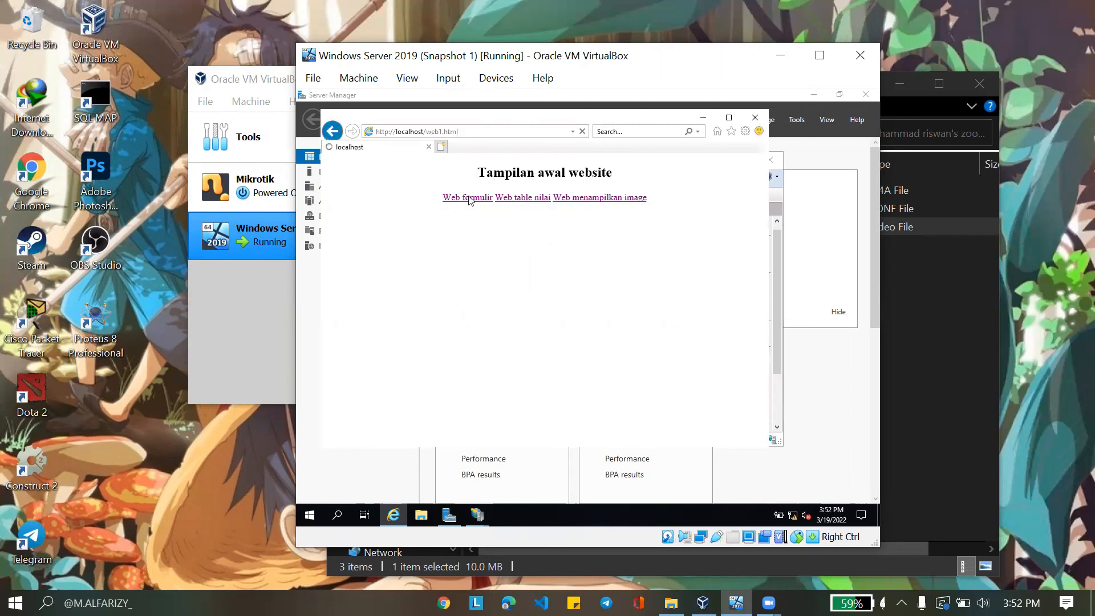
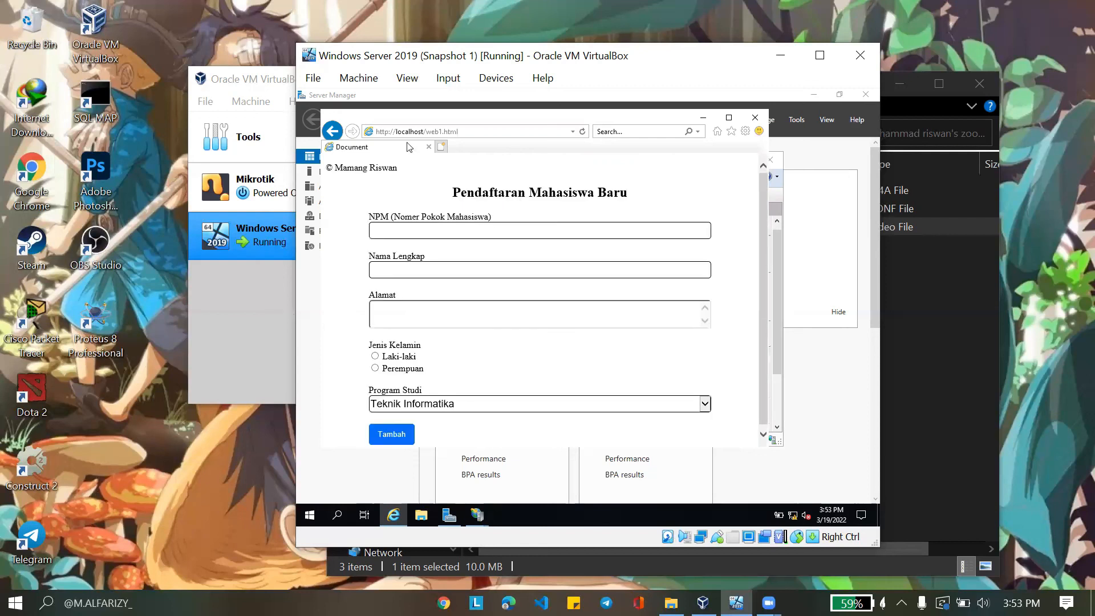
Return to the homepage, view the 'Web menampilkan image' fruit gallery page, then close Internet Explorer
click(332, 131)
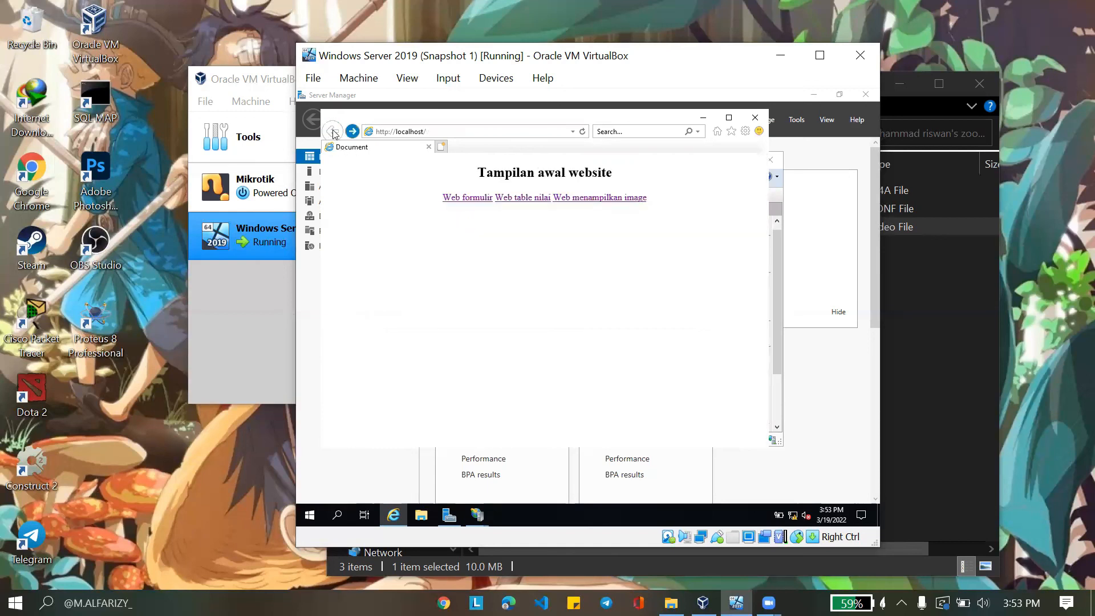
click(604, 198)
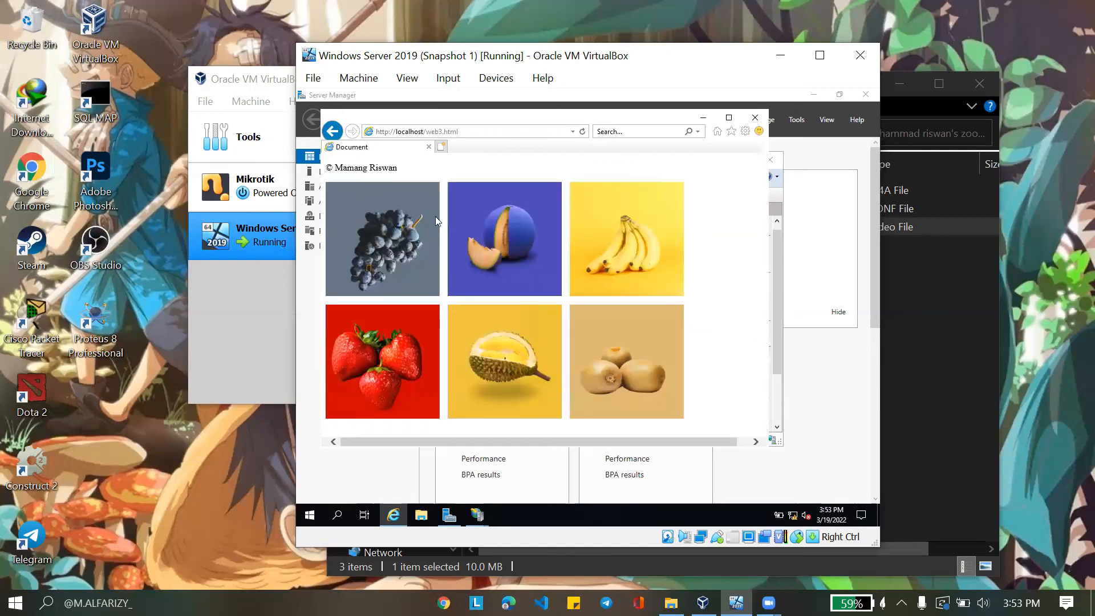
click(411, 131)
click(413, 131)
click(755, 118)
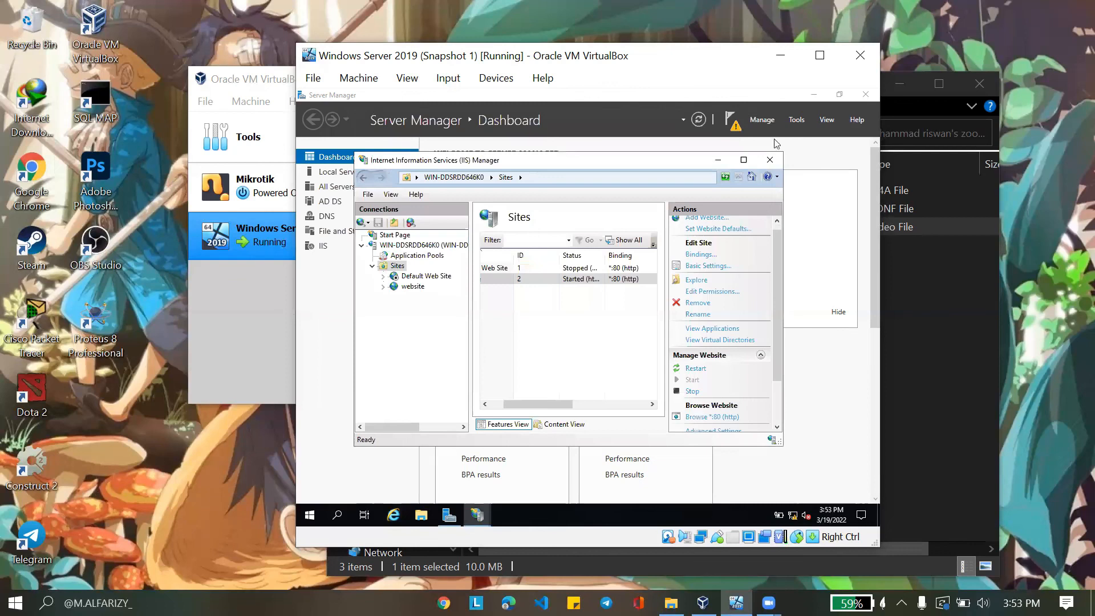
Close IIS Manager and launch DNS Manager from Server Manager's Tools menu
click(767, 157)
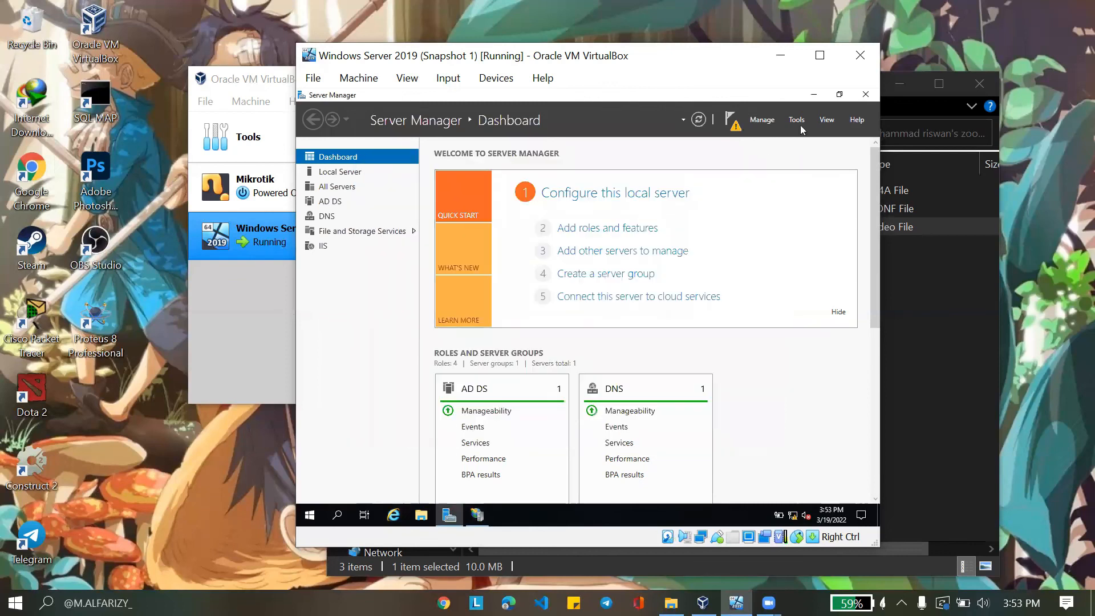
click(798, 123)
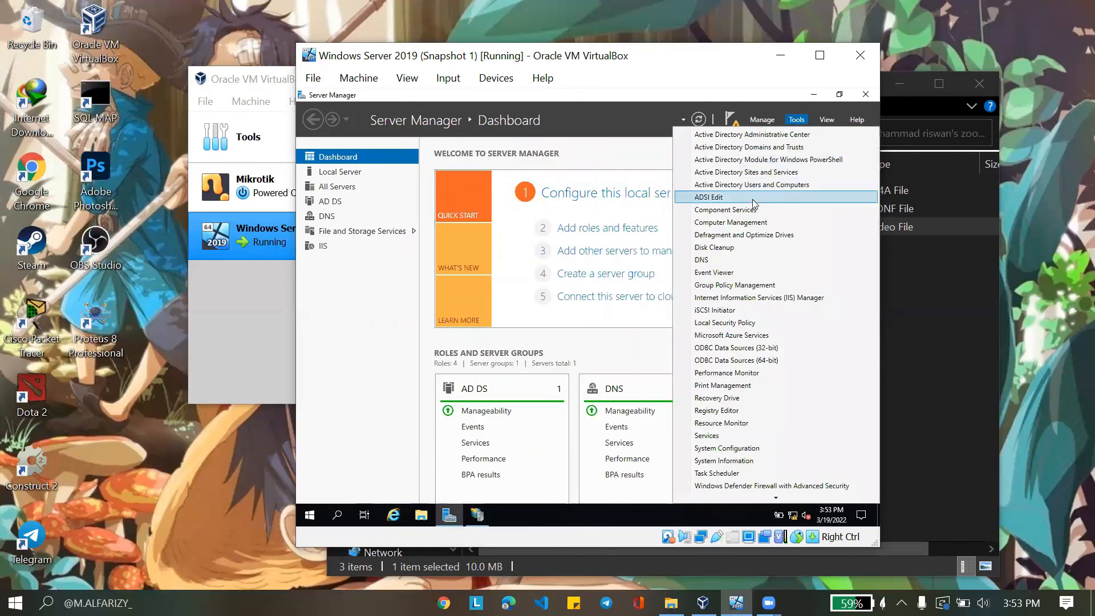
click(731, 259)
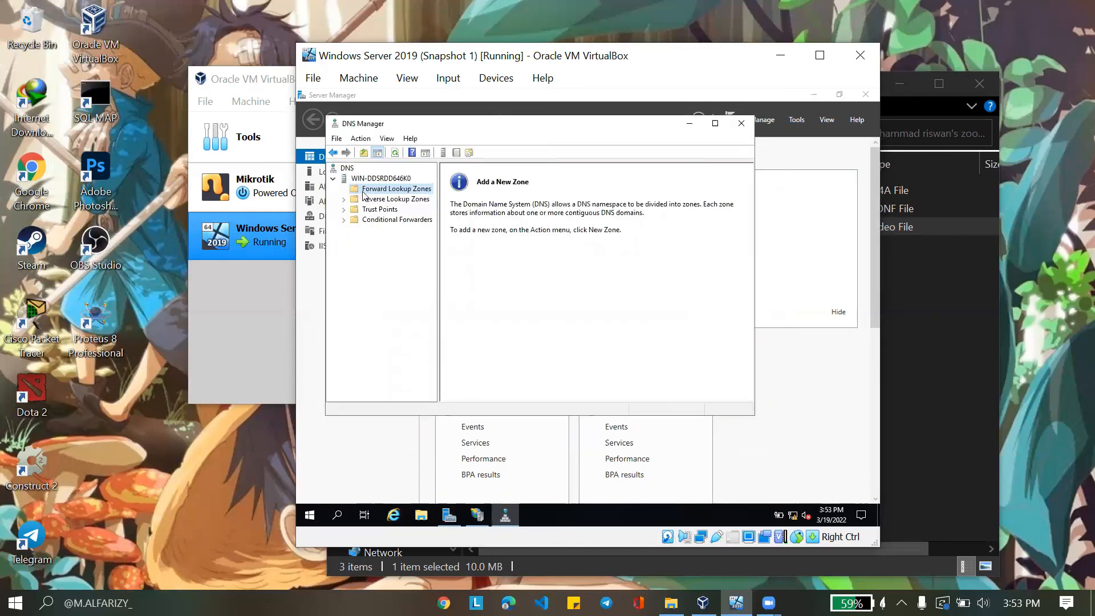
Create primary forward lookup zone mriswan.com with the default zone file and dynamic updates disallowed
right_click(367, 193)
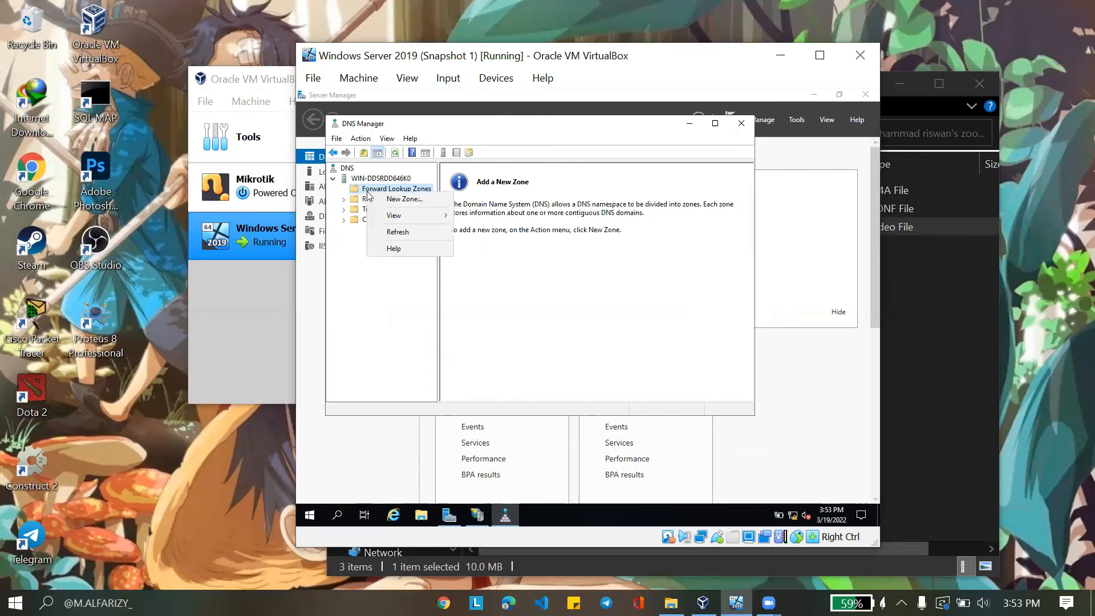
click(403, 199)
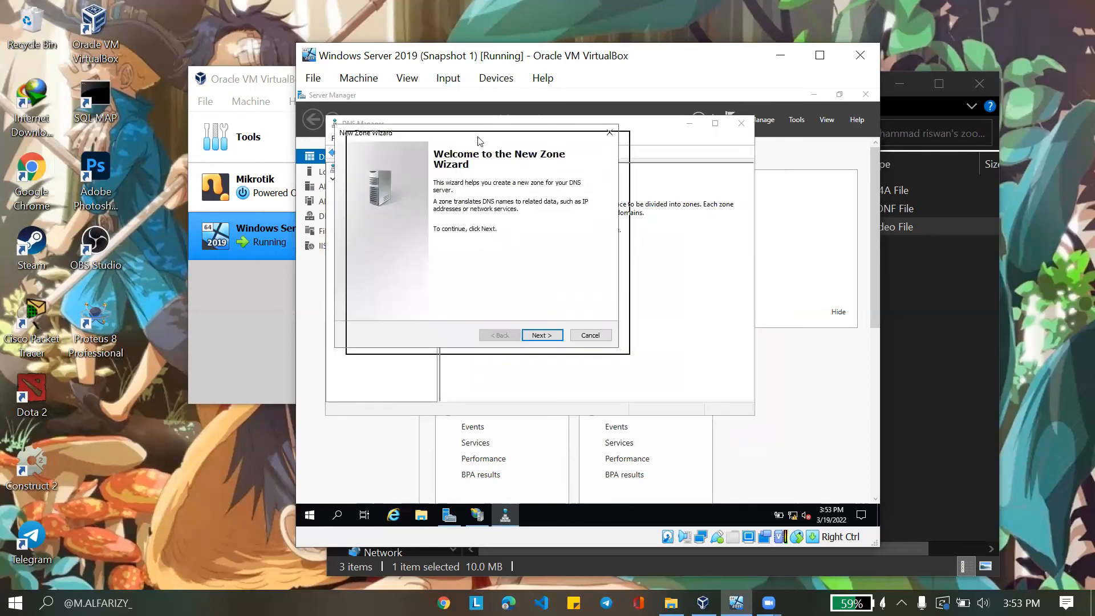
click(561, 344)
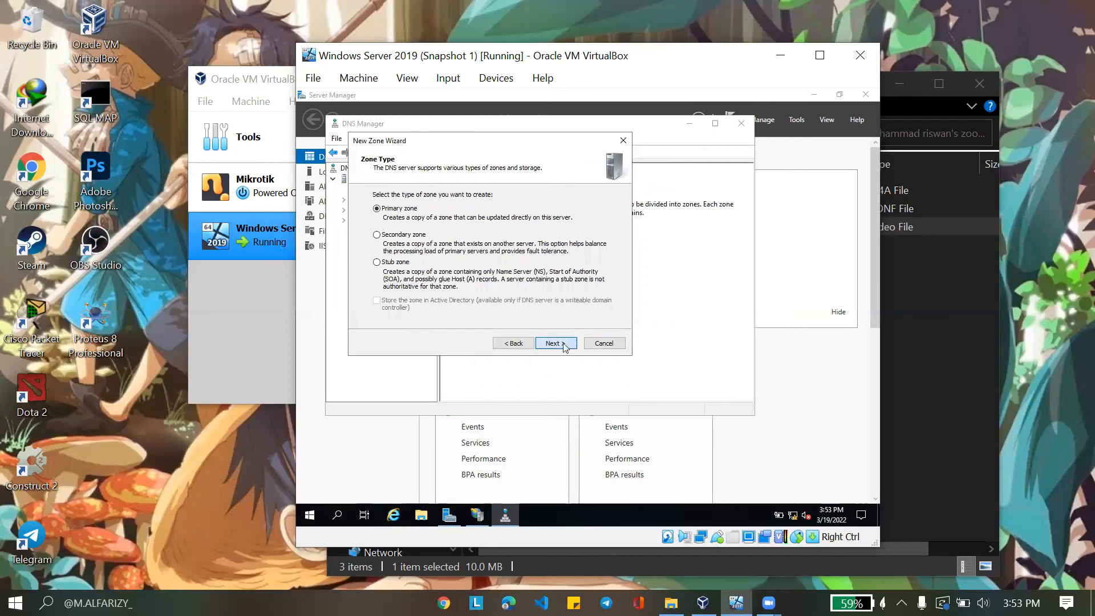
click(563, 343)
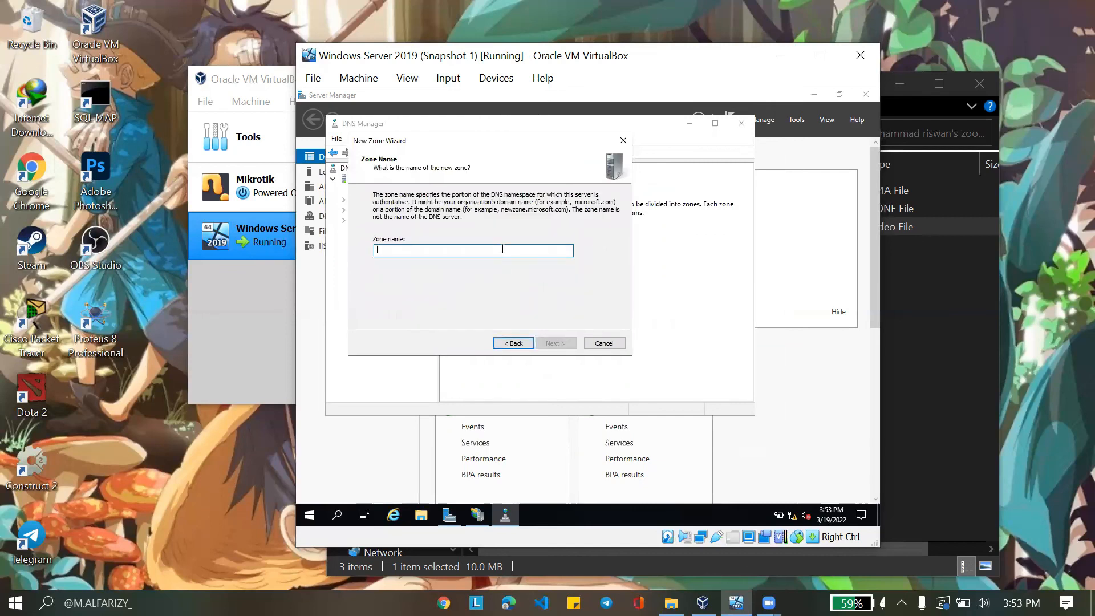
text(mriswan.com)
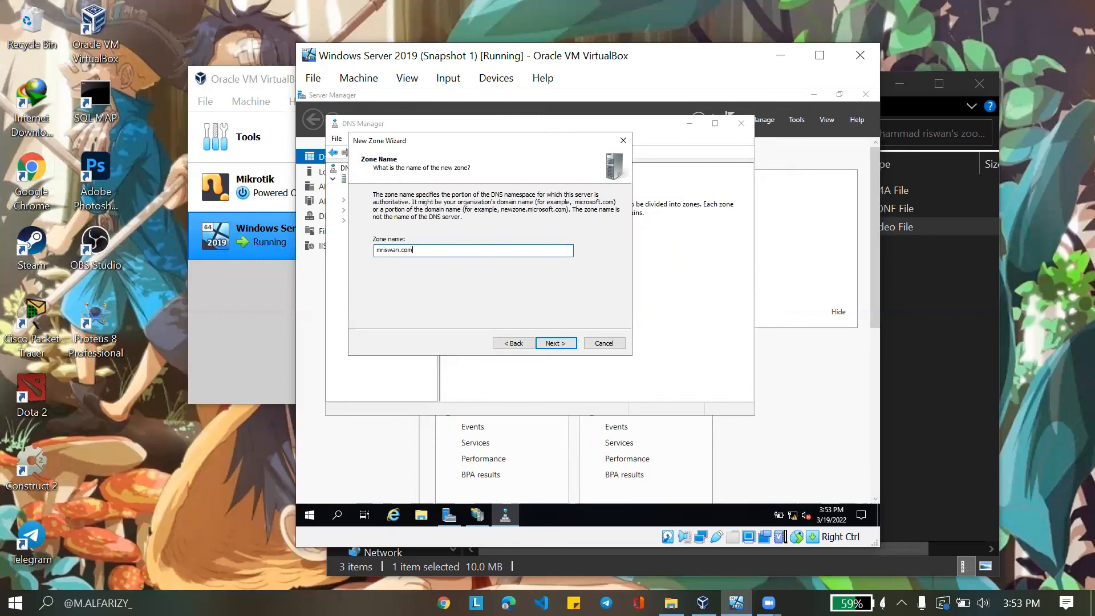
key(Return)
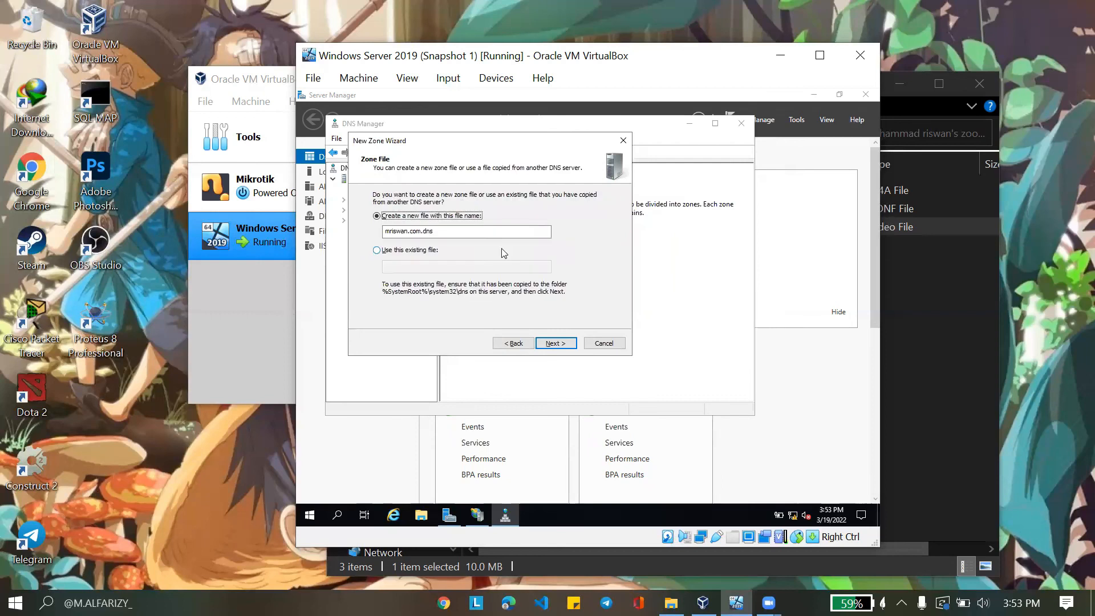
key(Return)
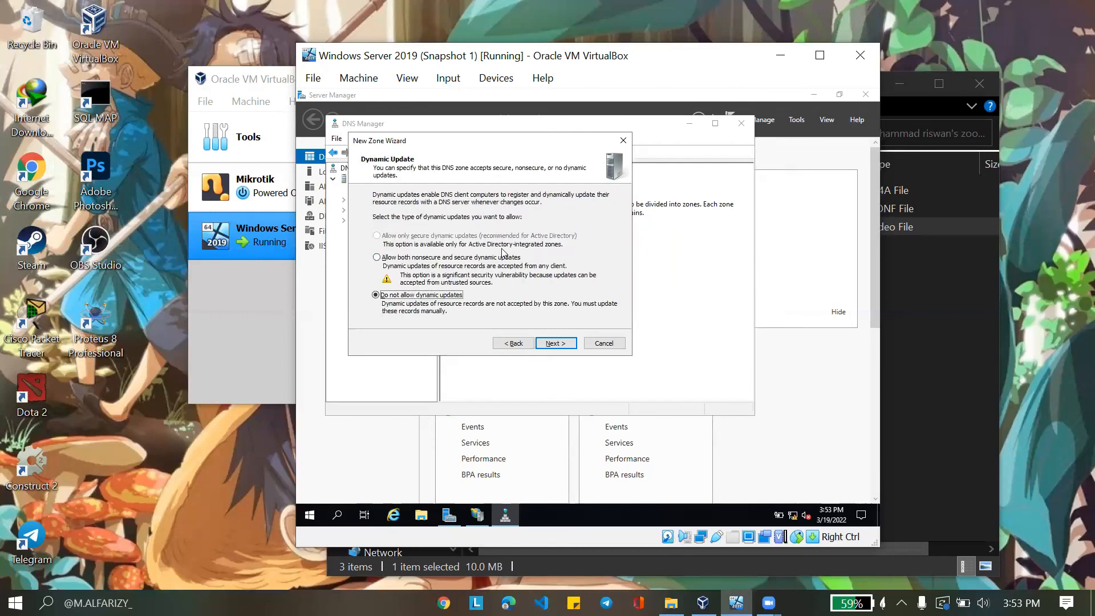
key(Return)
key(Return)
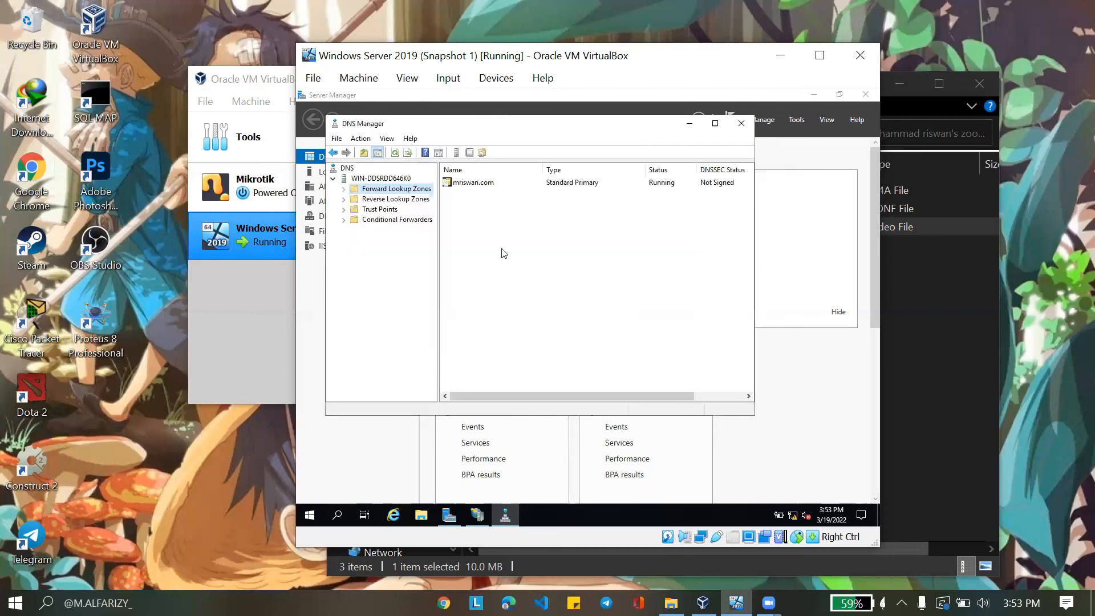
click(343, 189)
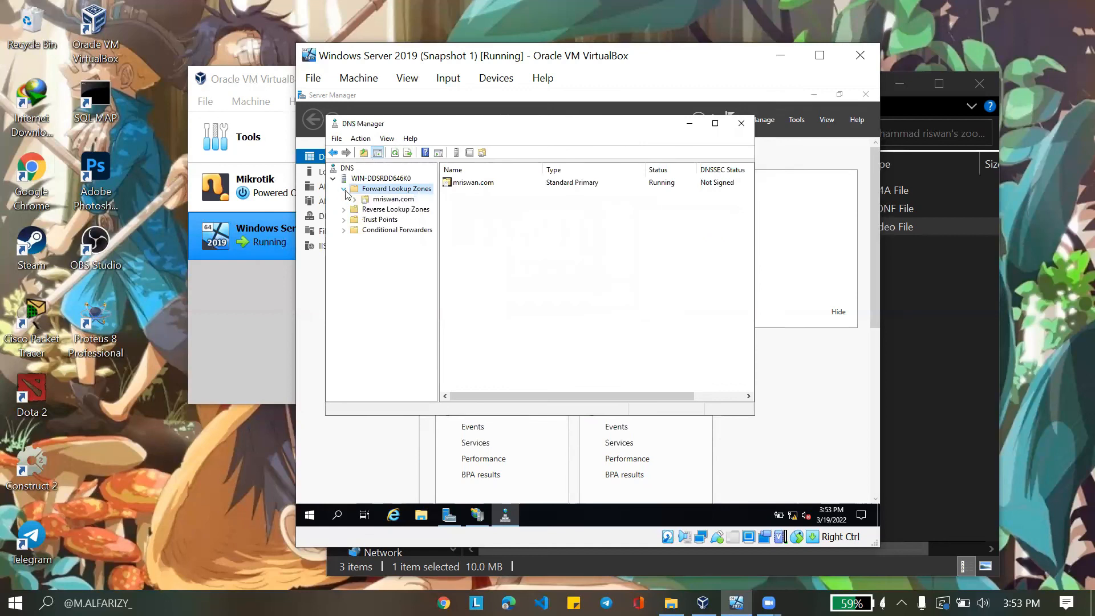
Add a www Host (A) record pointing to 192.168.10.10 in mriswan.com, then close DNS Manager
click(377, 199)
right_click(377, 199)
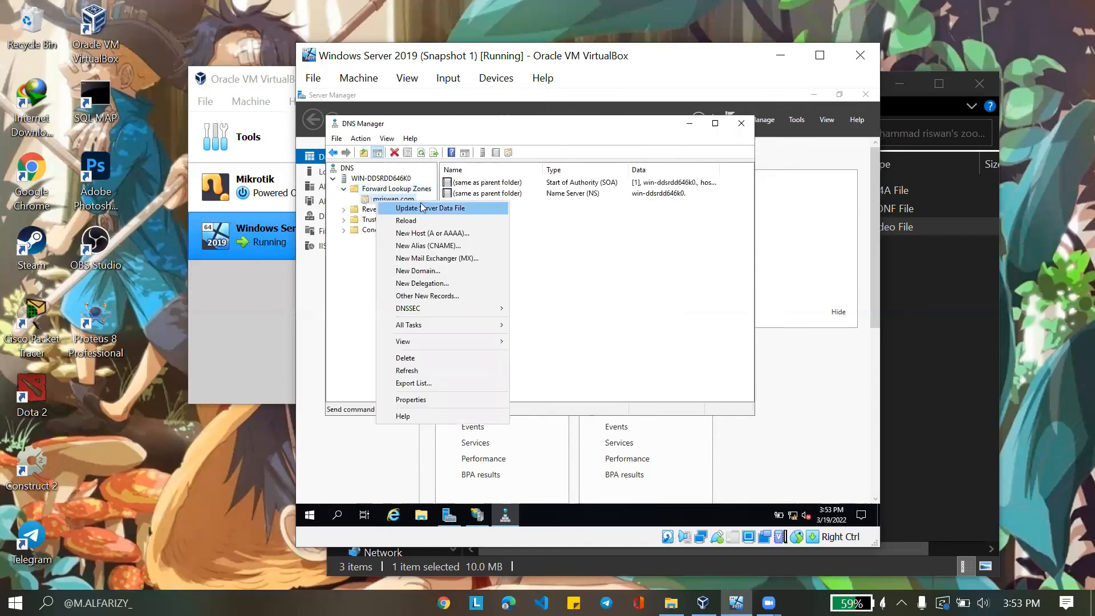
click(432, 233)
text(www.)
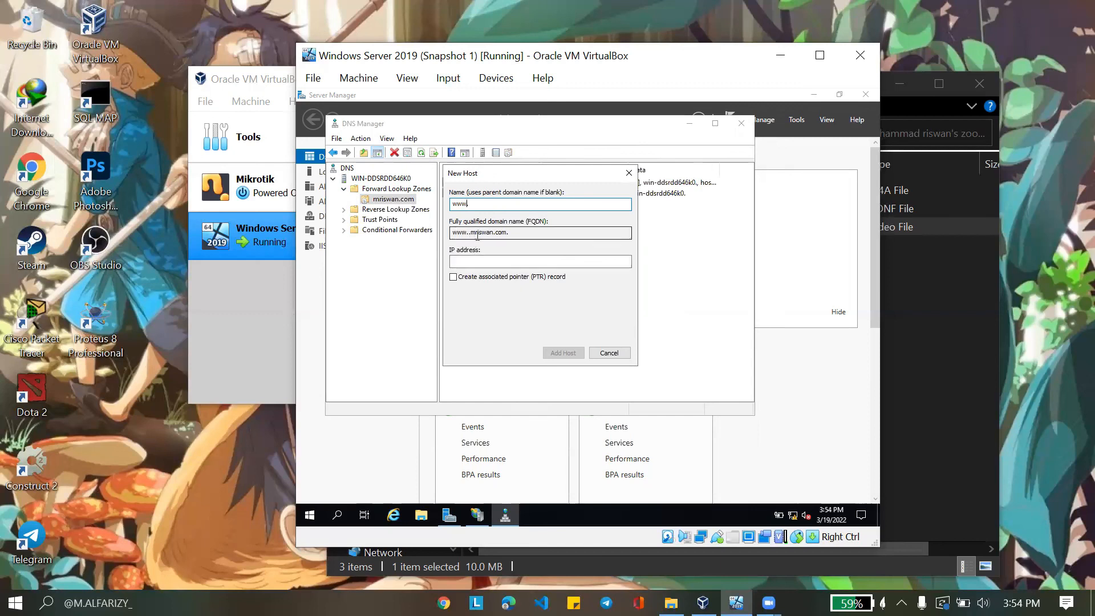
key(BackSpace)
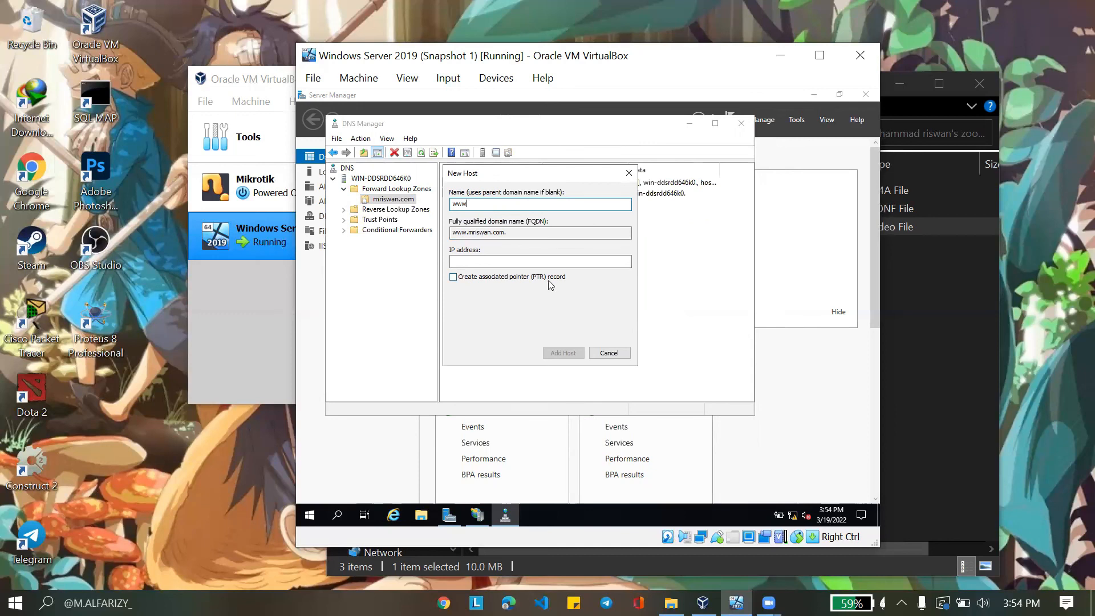
click(517, 259)
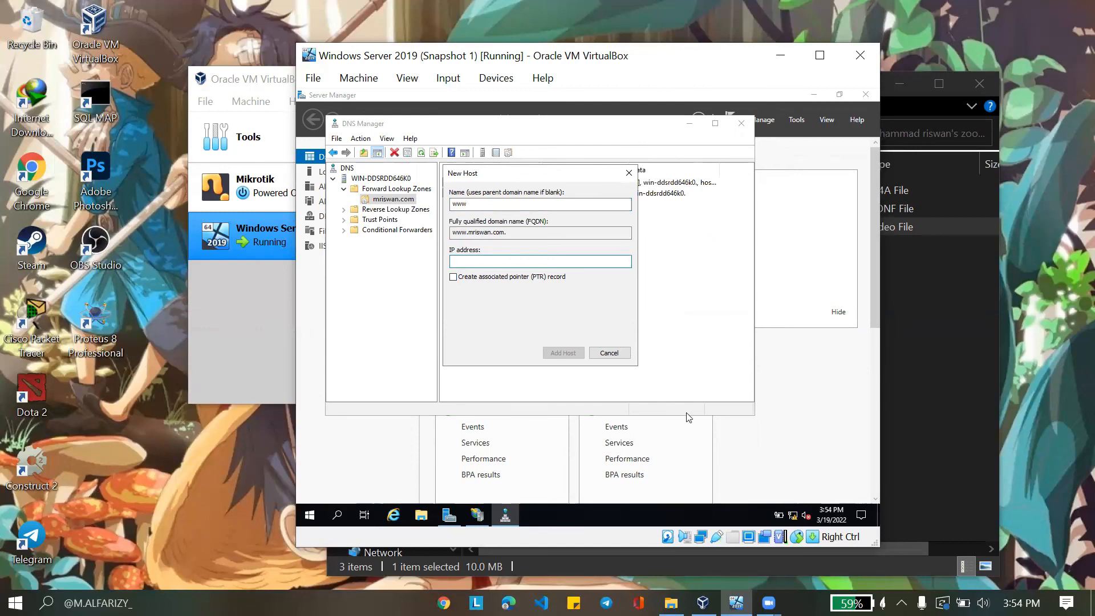
text(192.168.10.10)
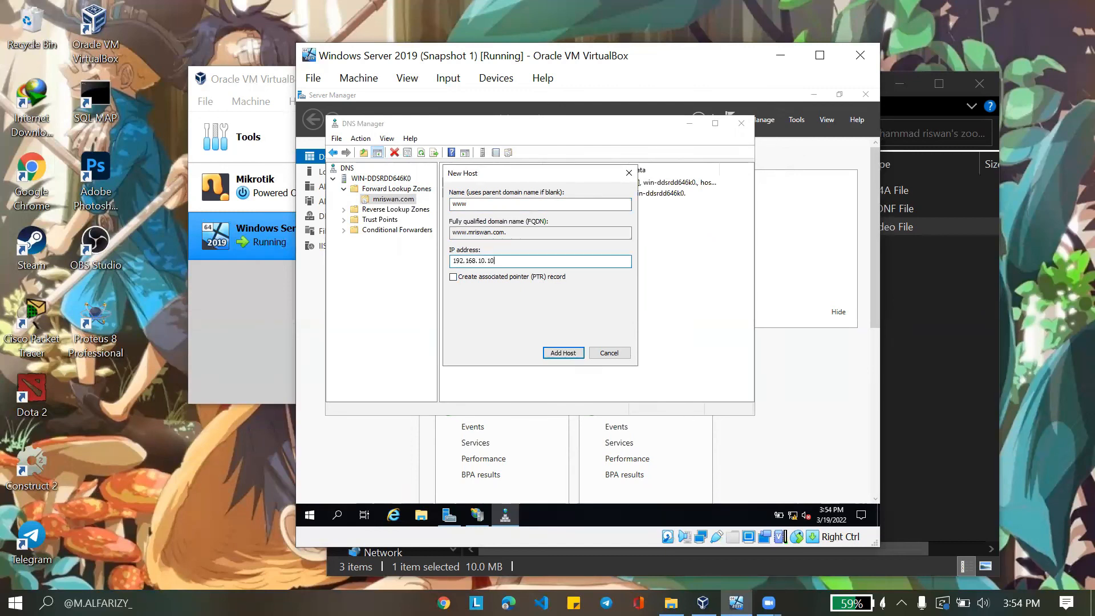
click(570, 354)
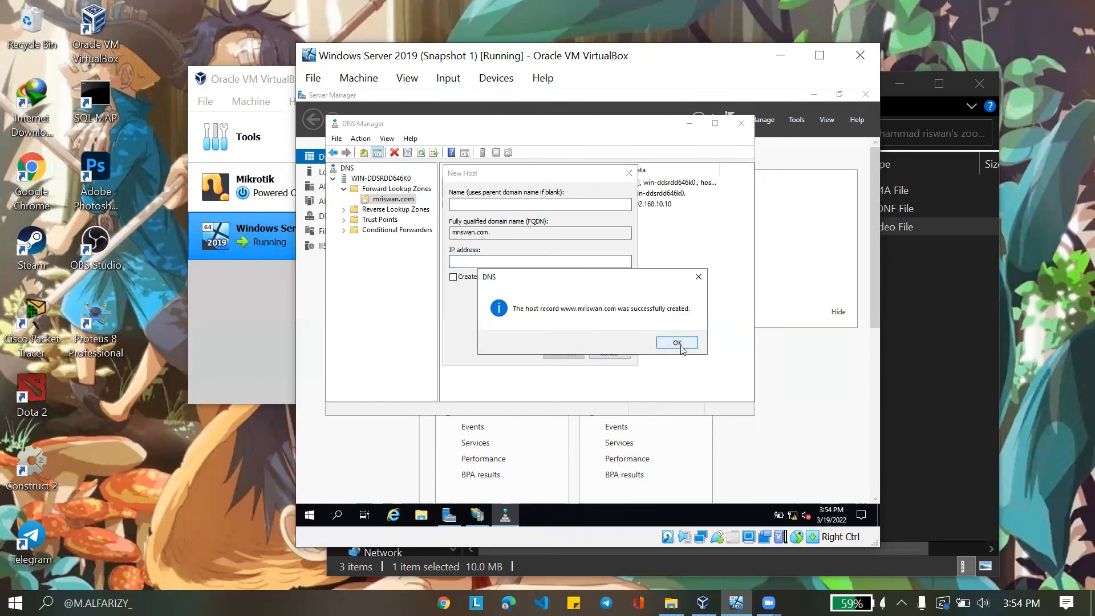
click(679, 349)
click(607, 352)
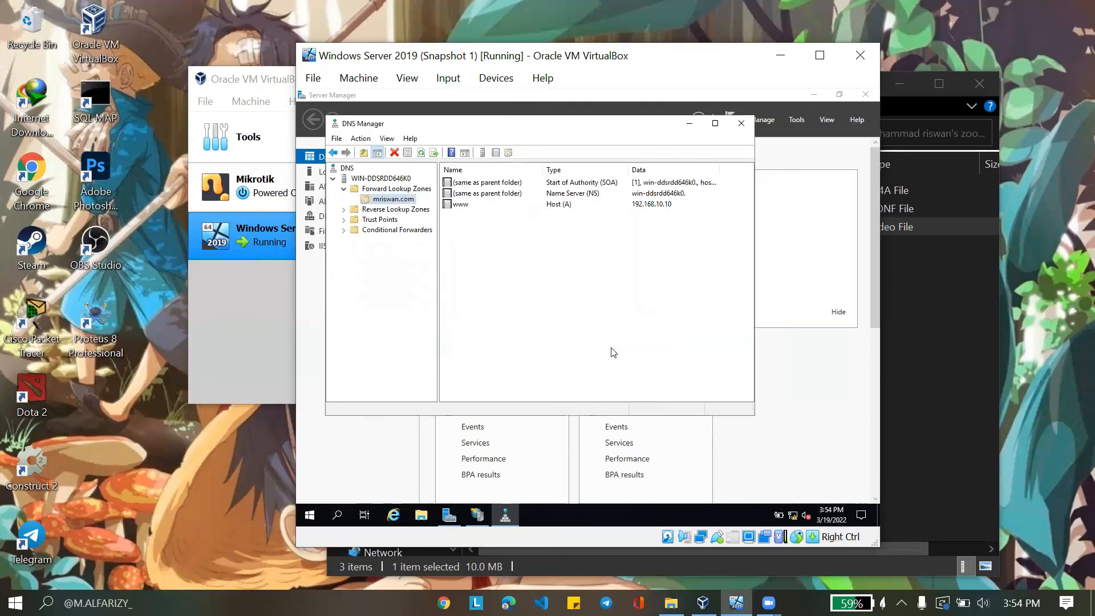
click(740, 123)
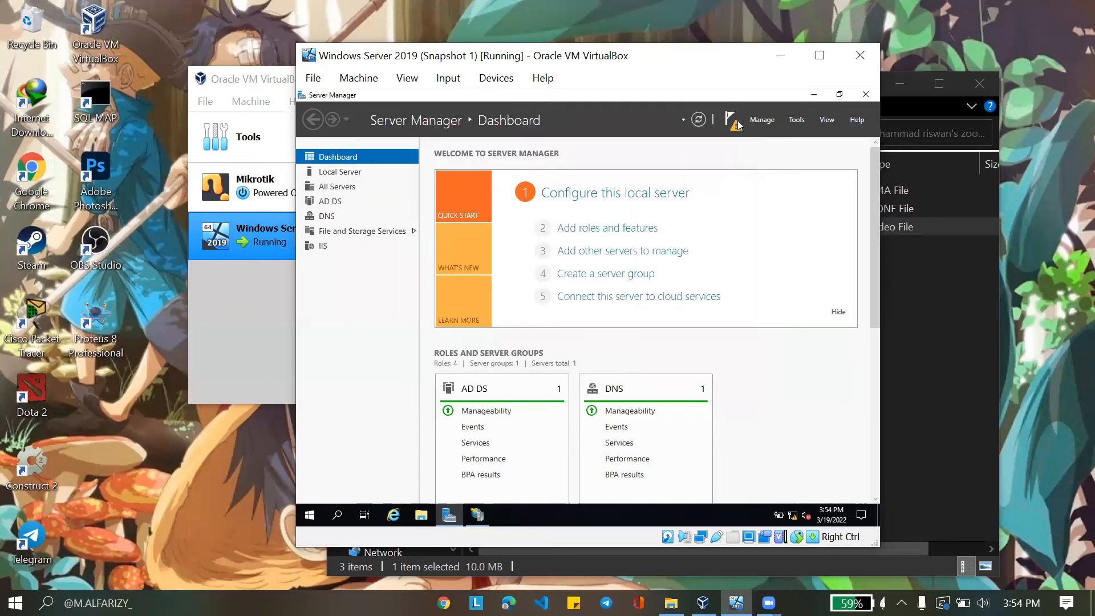
Open IIS Manager and select the 'website' site under Sites
click(804, 122)
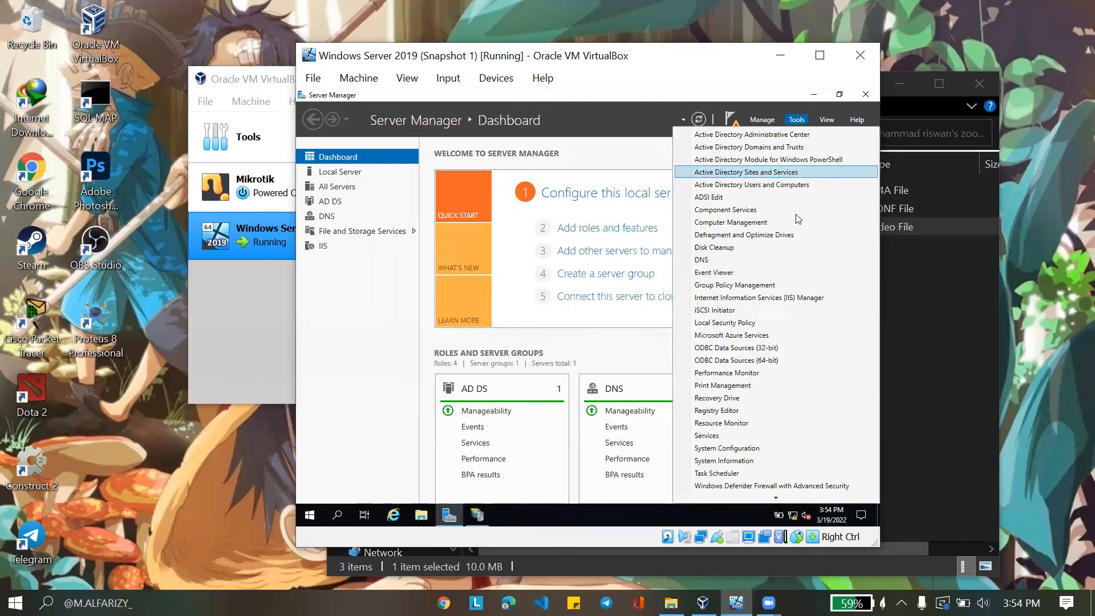
click(796, 299)
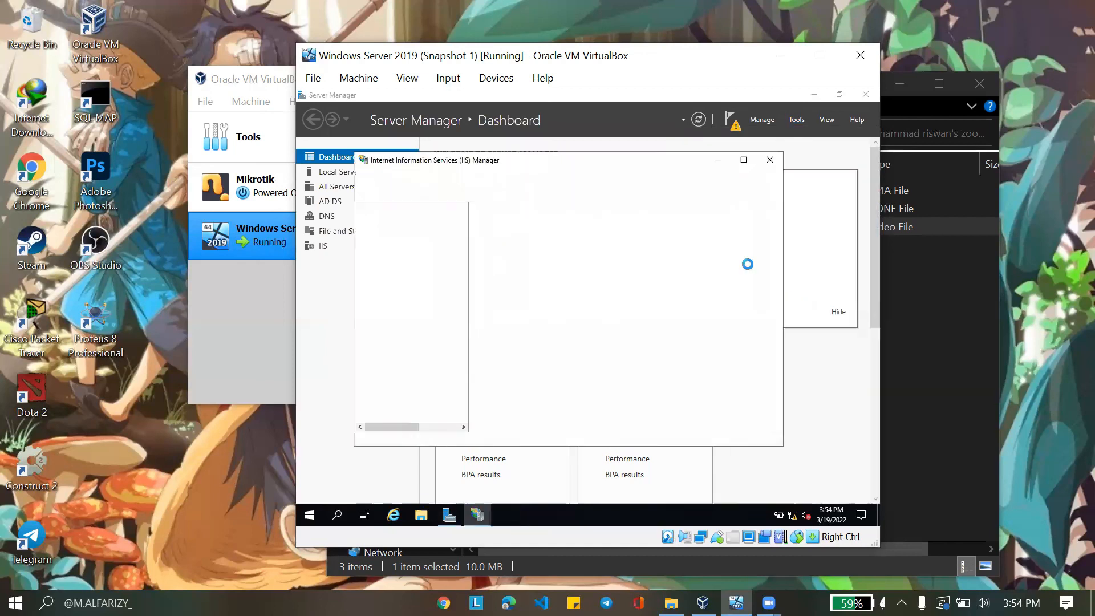
click(361, 245)
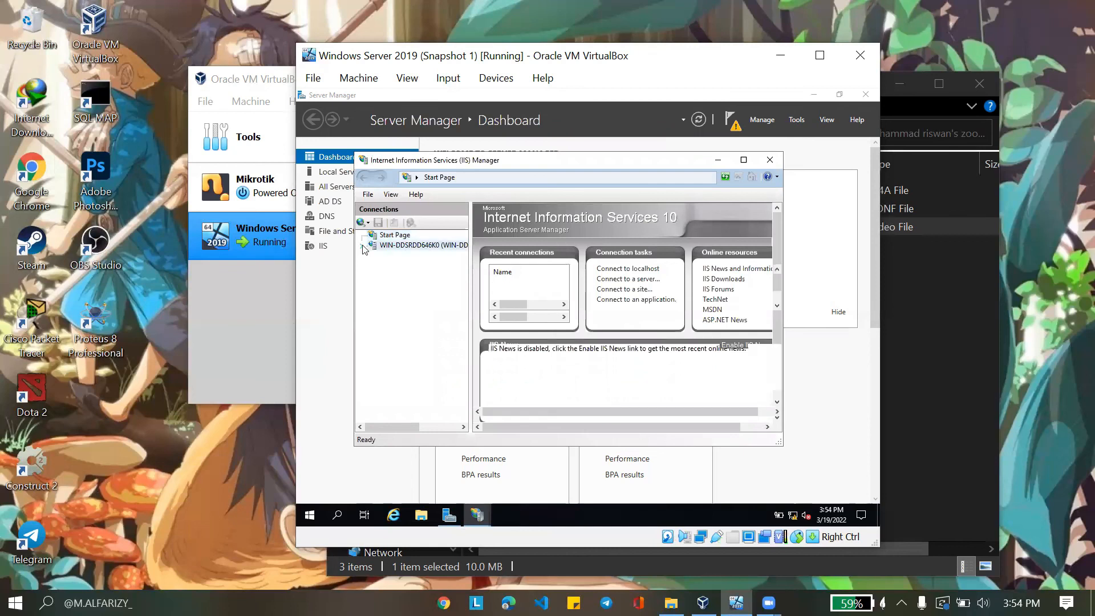
click(371, 267)
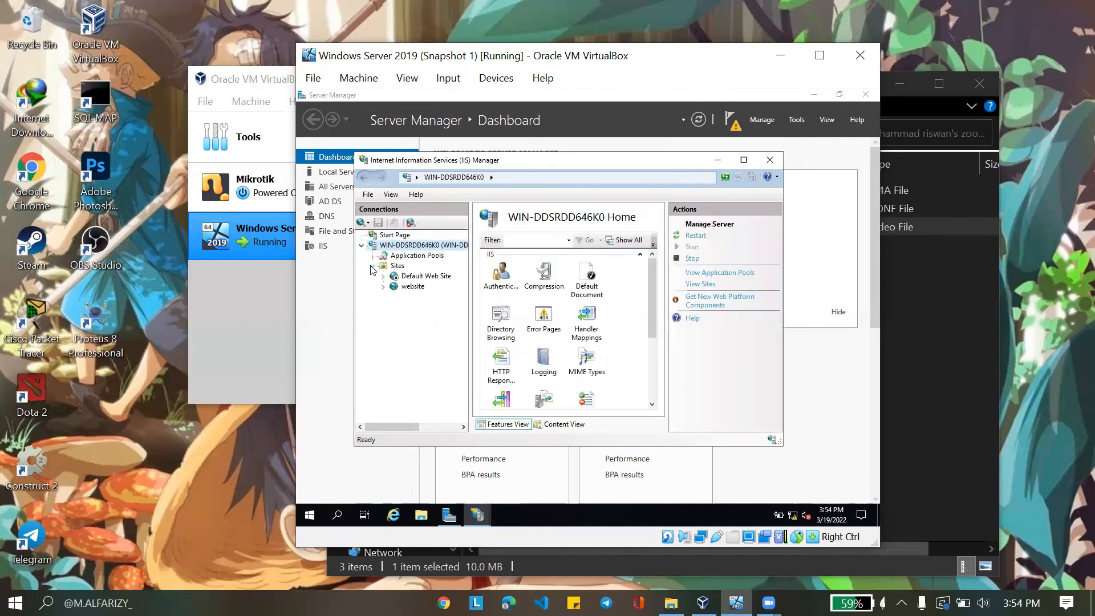
click(406, 291)
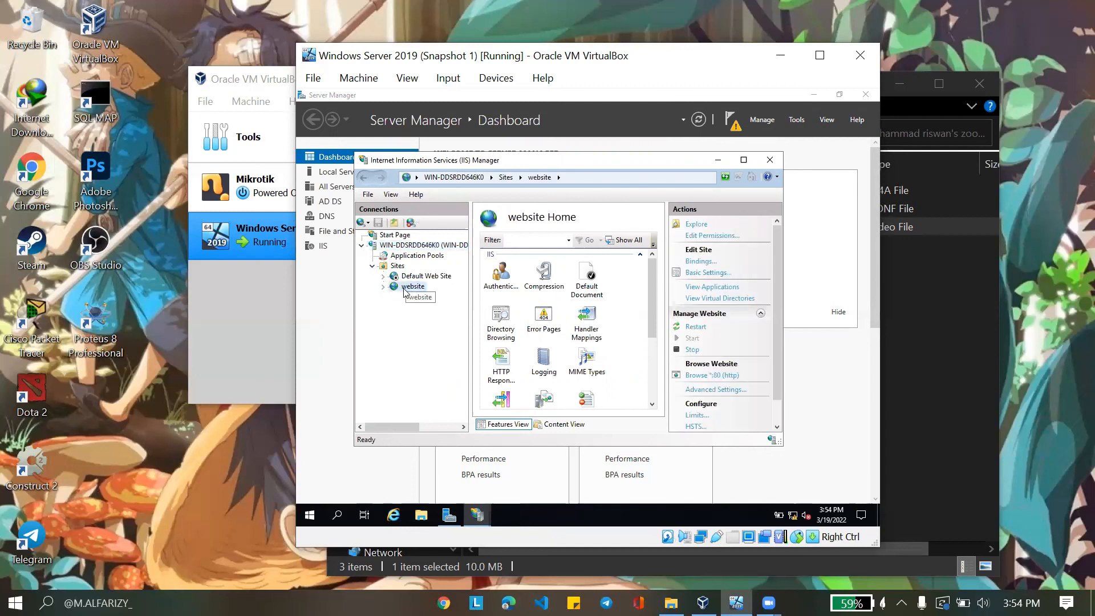
right_click(403, 290)
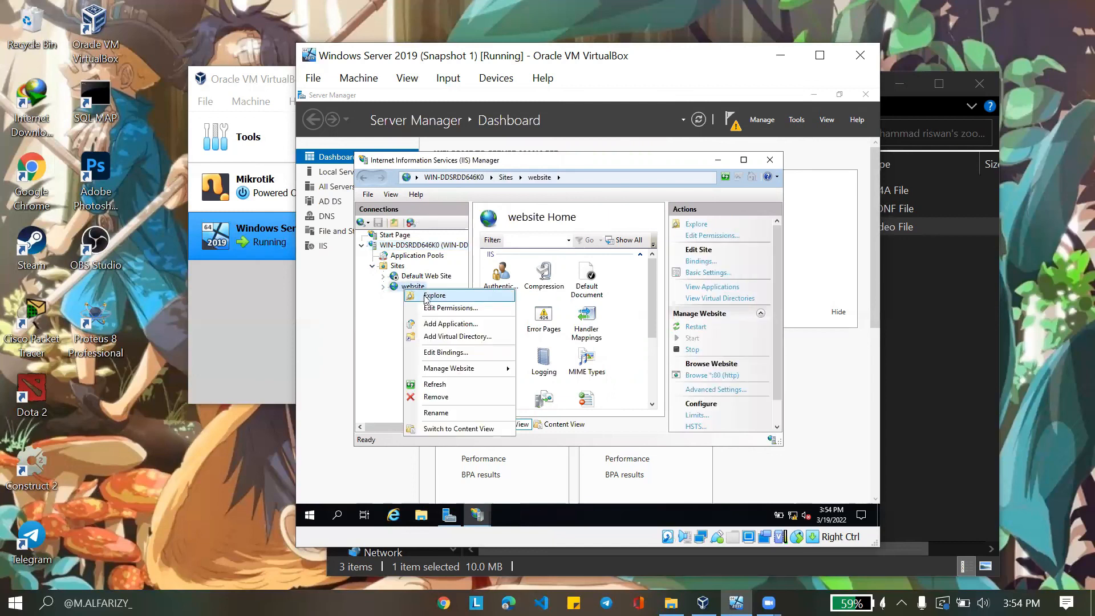
click(436, 355)
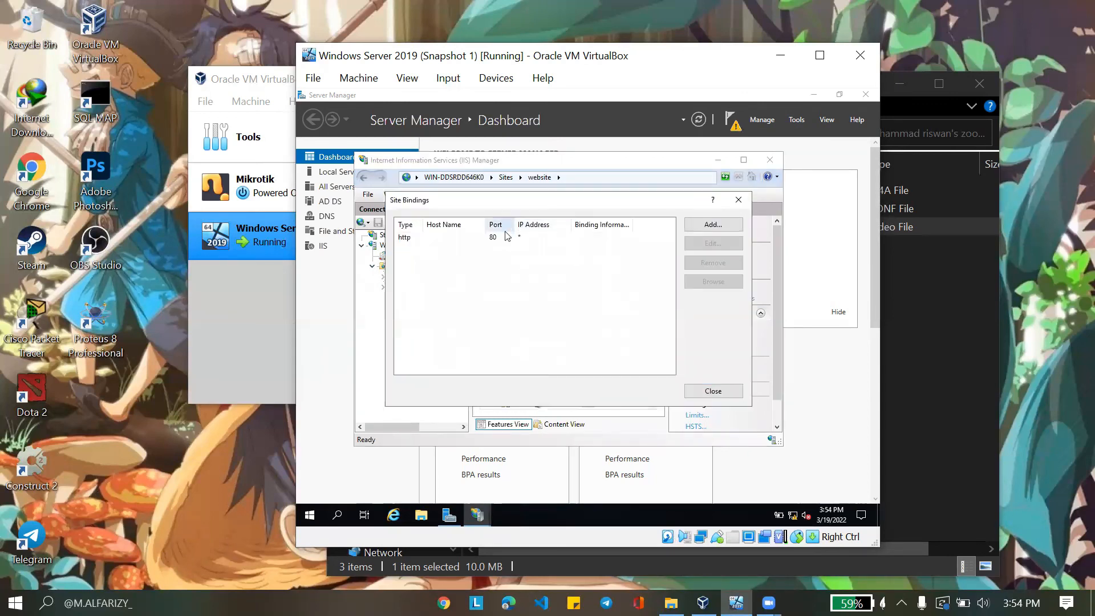
click(532, 239)
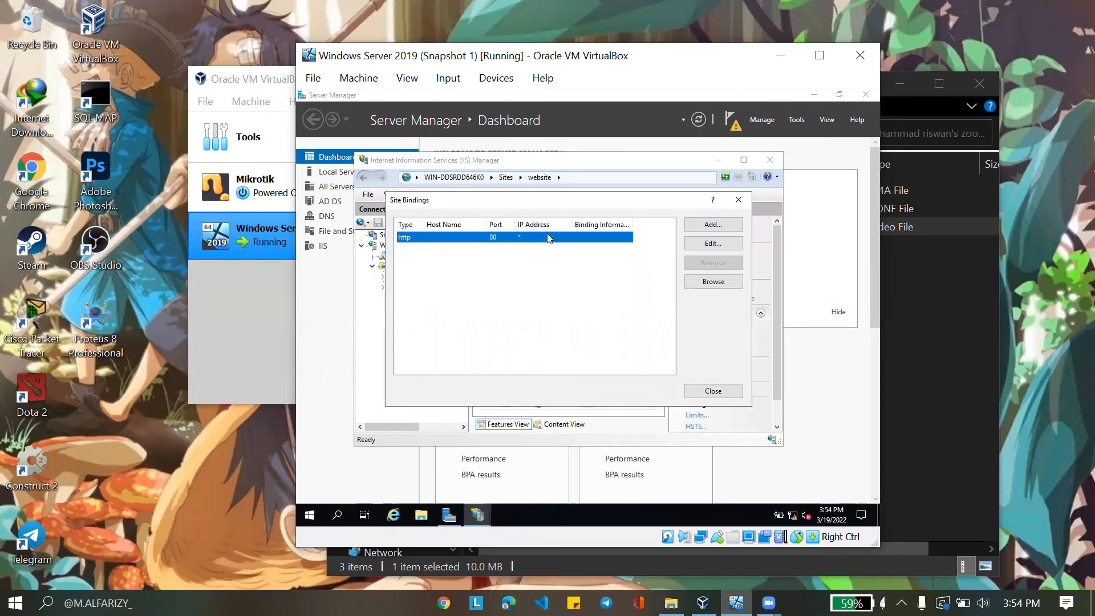
click(713, 242)
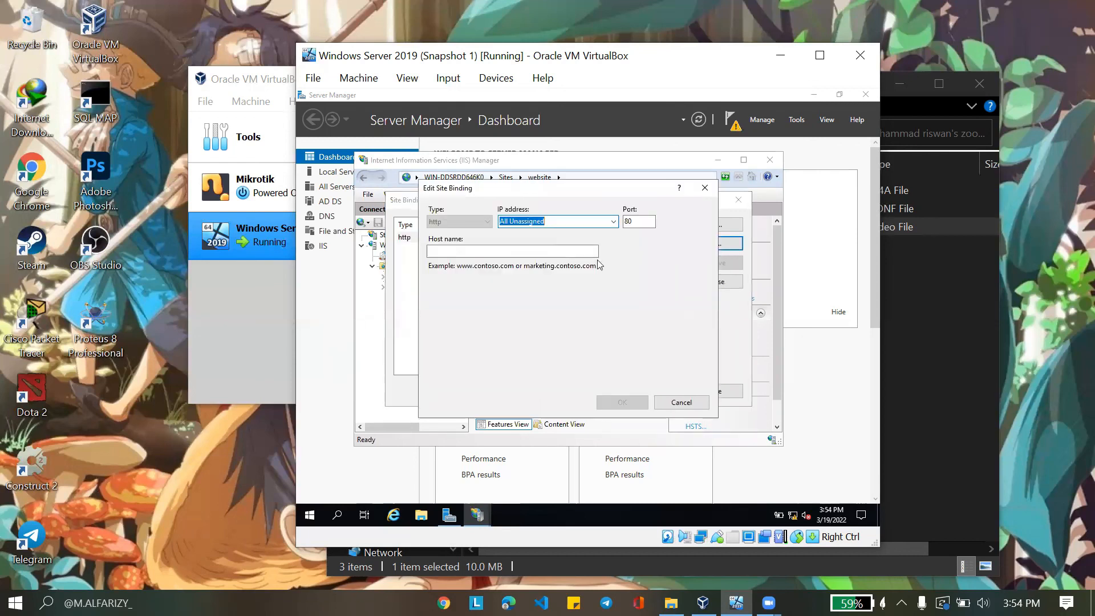
click(613, 222)
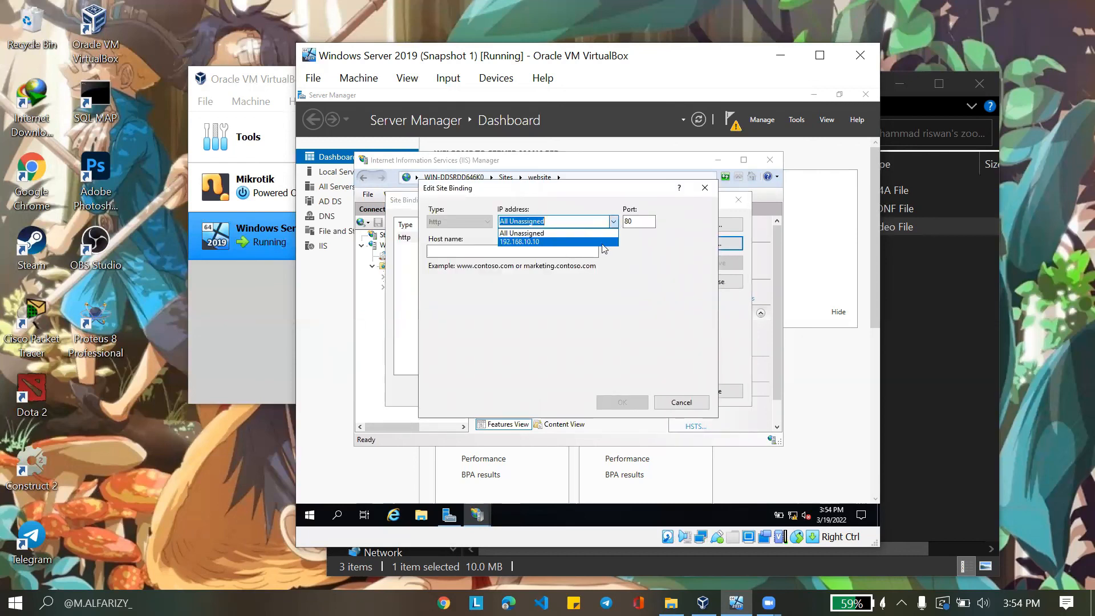
click(596, 241)
click(561, 250)
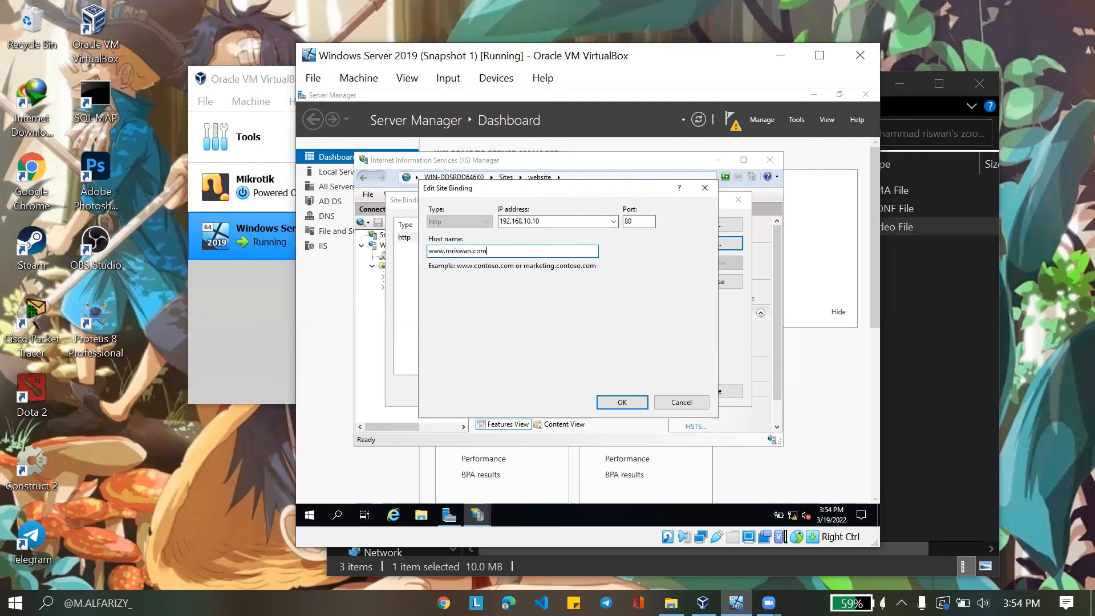
key(Return)
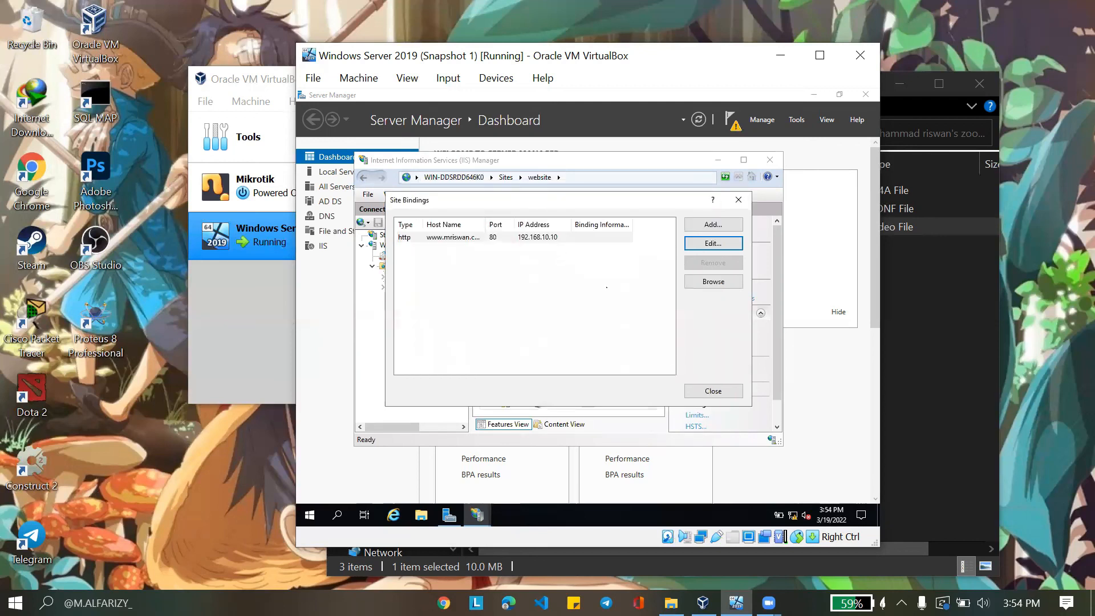
click(712, 391)
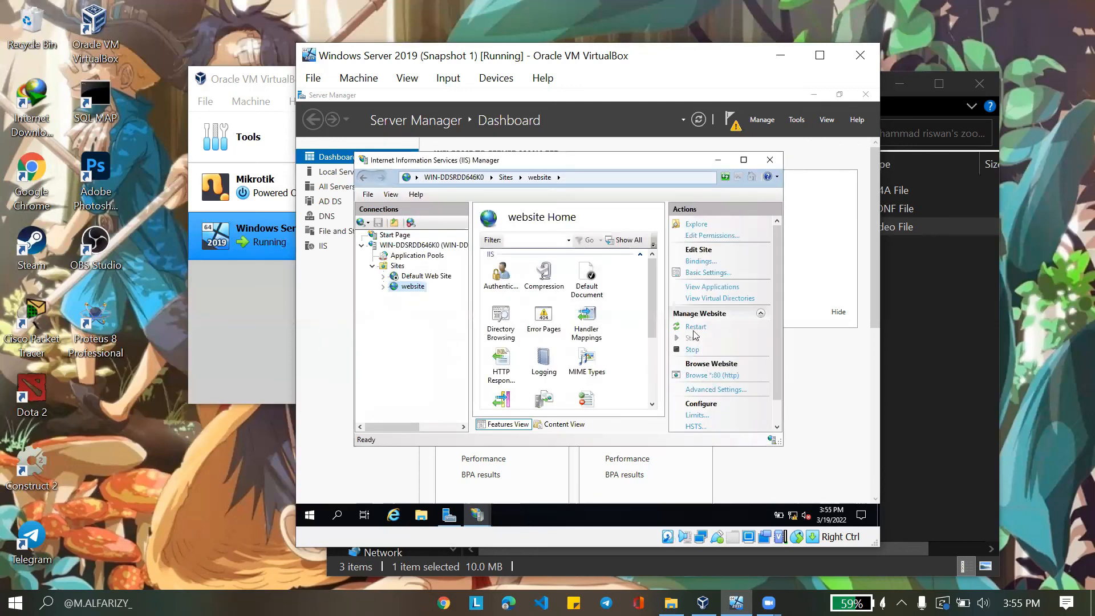
click(692, 329)
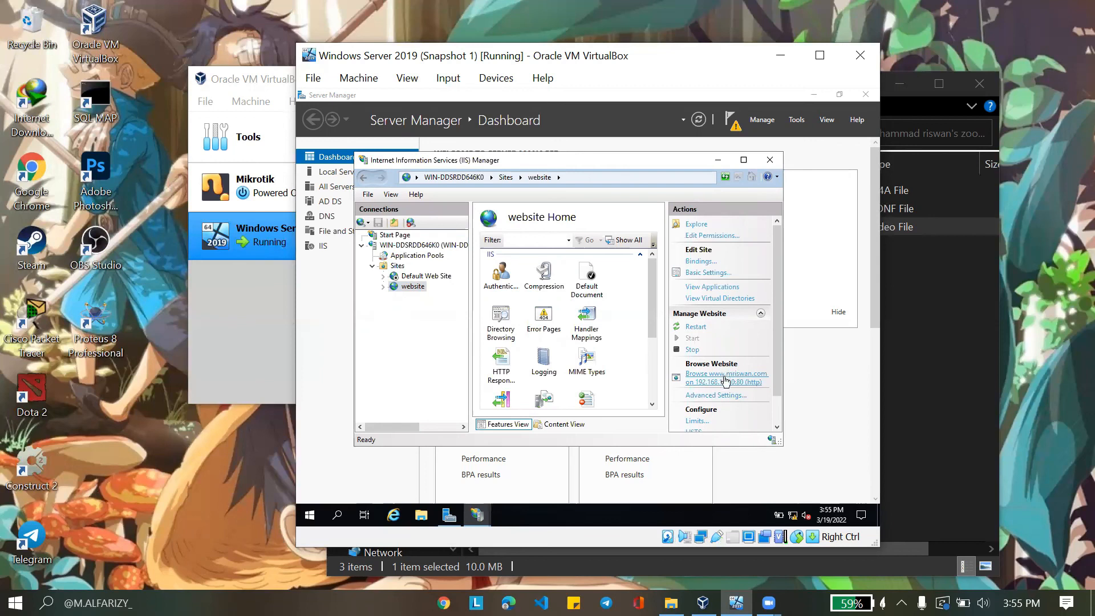
click(725, 380)
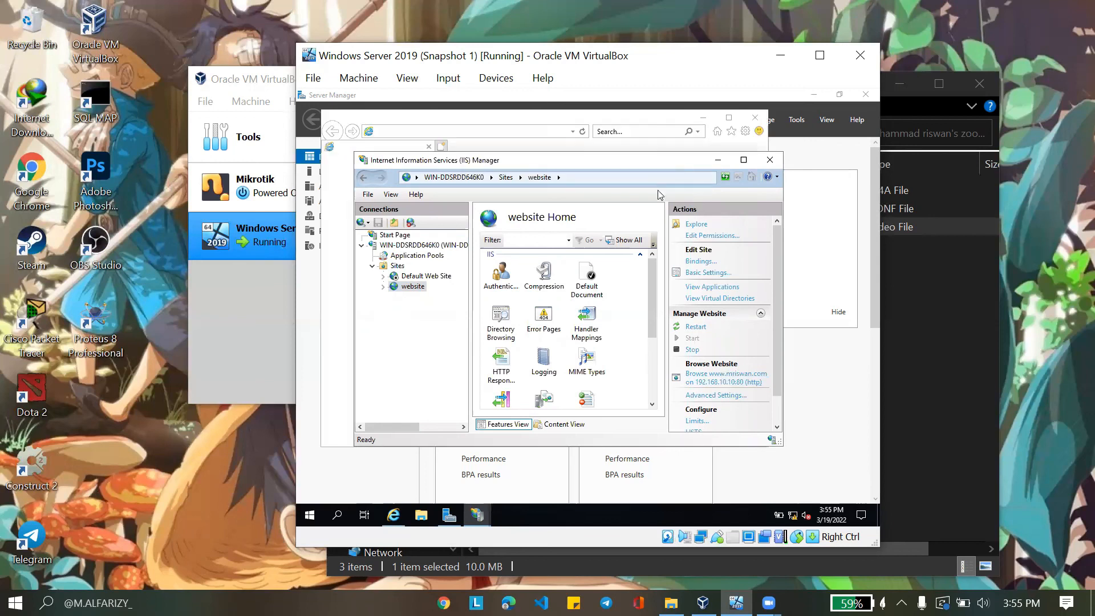
click(540, 120)
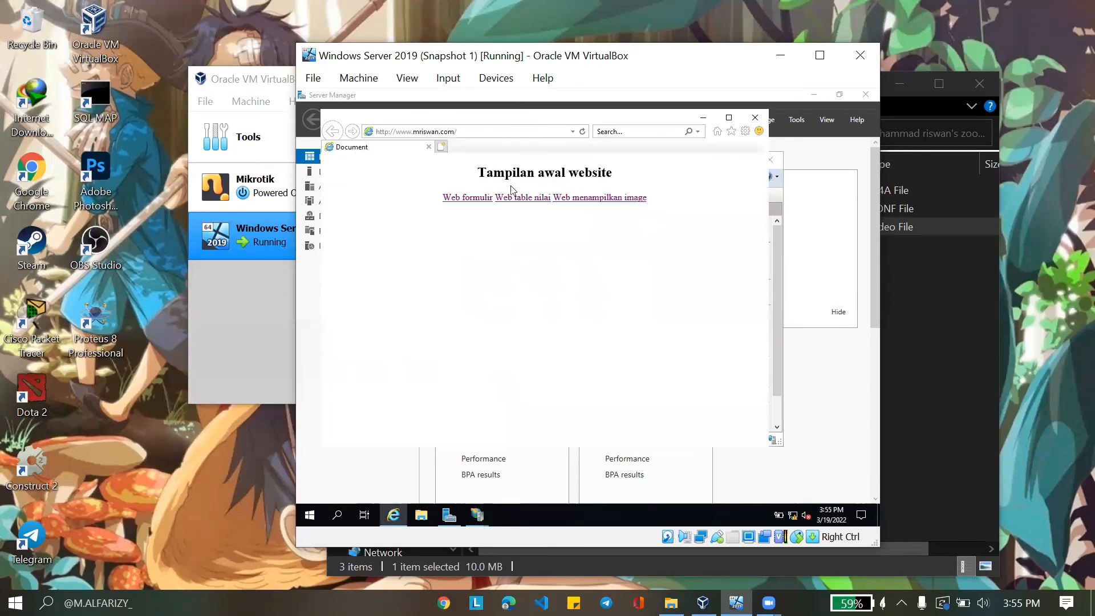
triple_click(553, 180)
click(646, 239)
Test the fruit gallery, student registration form and grade table pages, then close the browser and IIS Manager
click(583, 198)
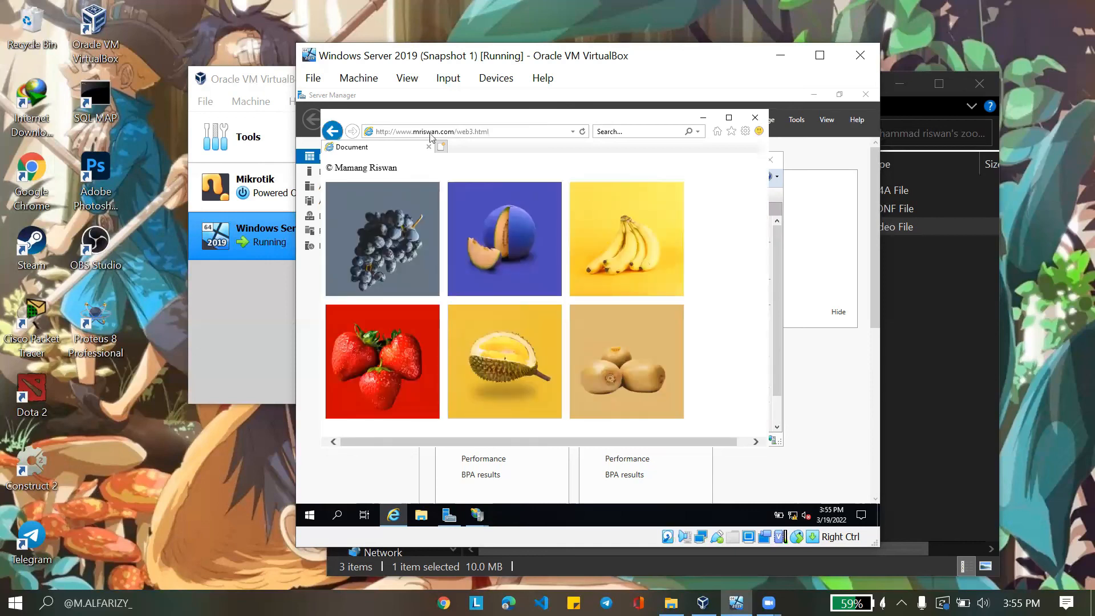
click(418, 131)
click(419, 131)
click(333, 131)
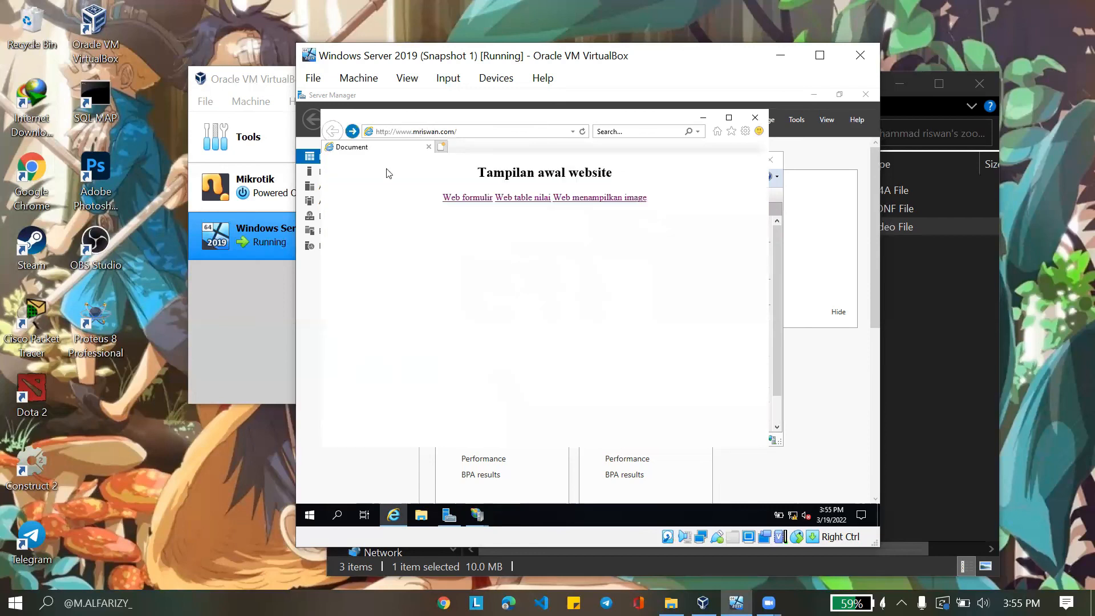
click(472, 198)
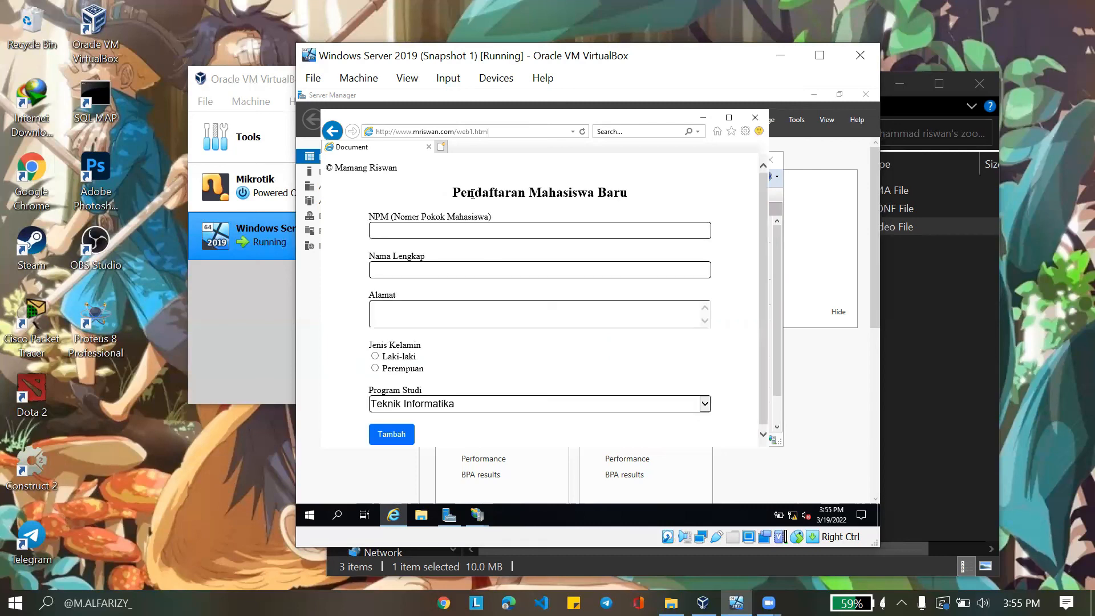
click(337, 135)
click(536, 200)
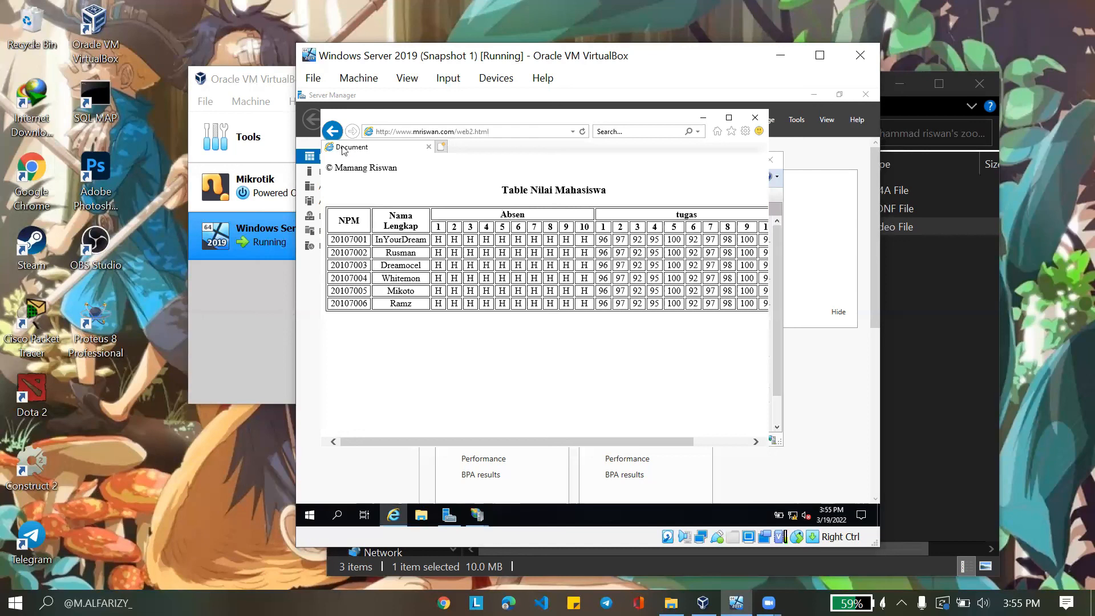
click(335, 135)
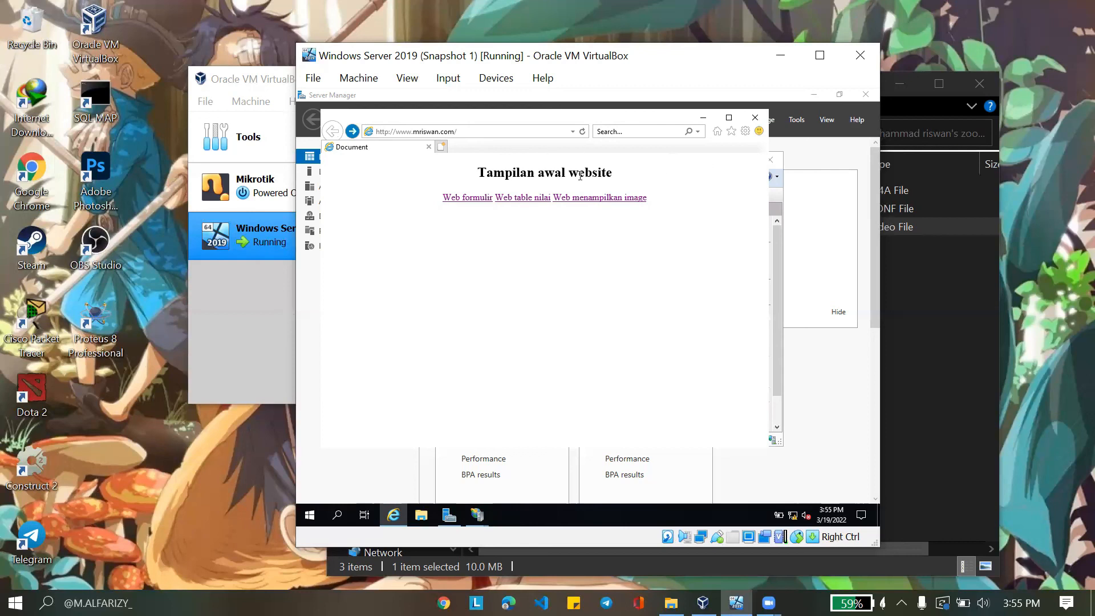
click(762, 118)
click(770, 160)
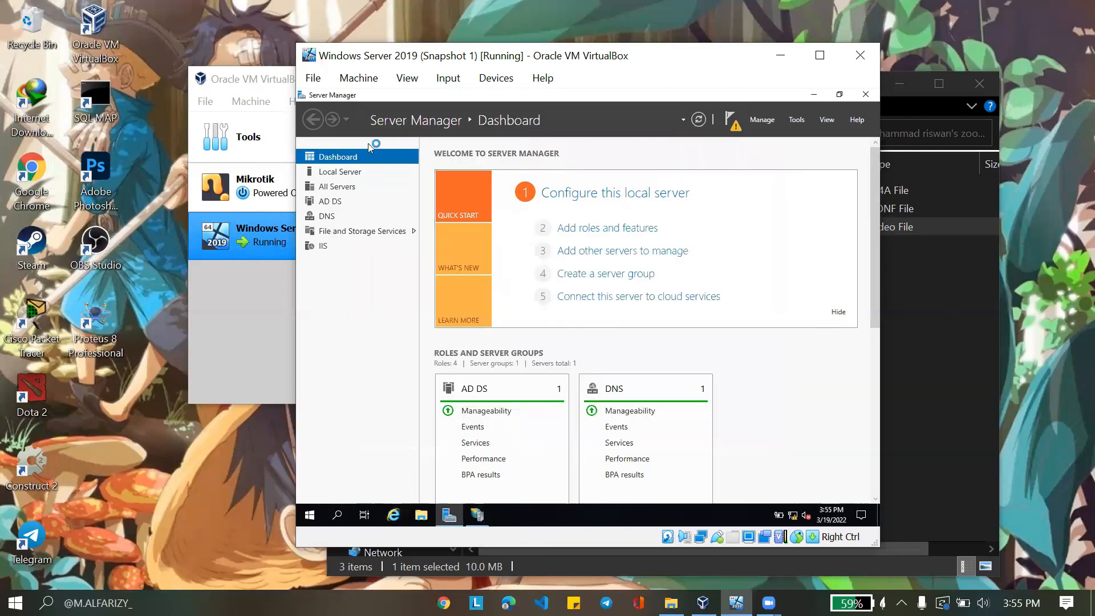